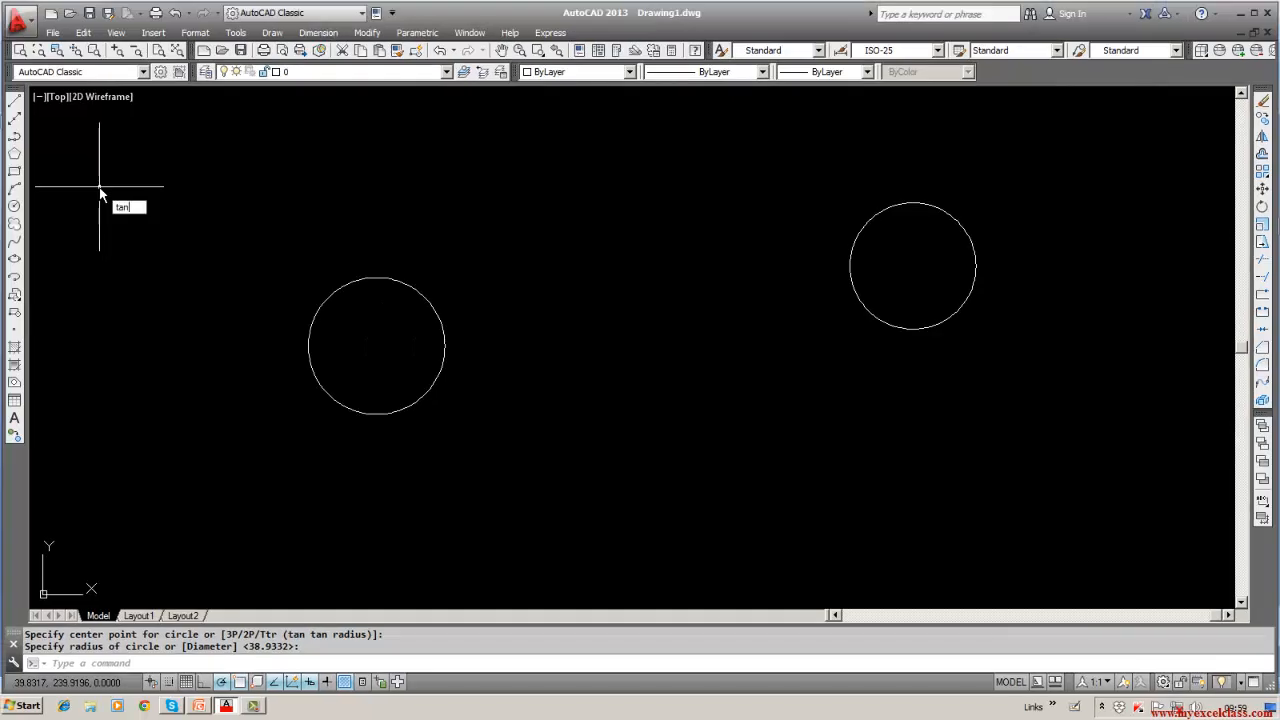
key(Return)
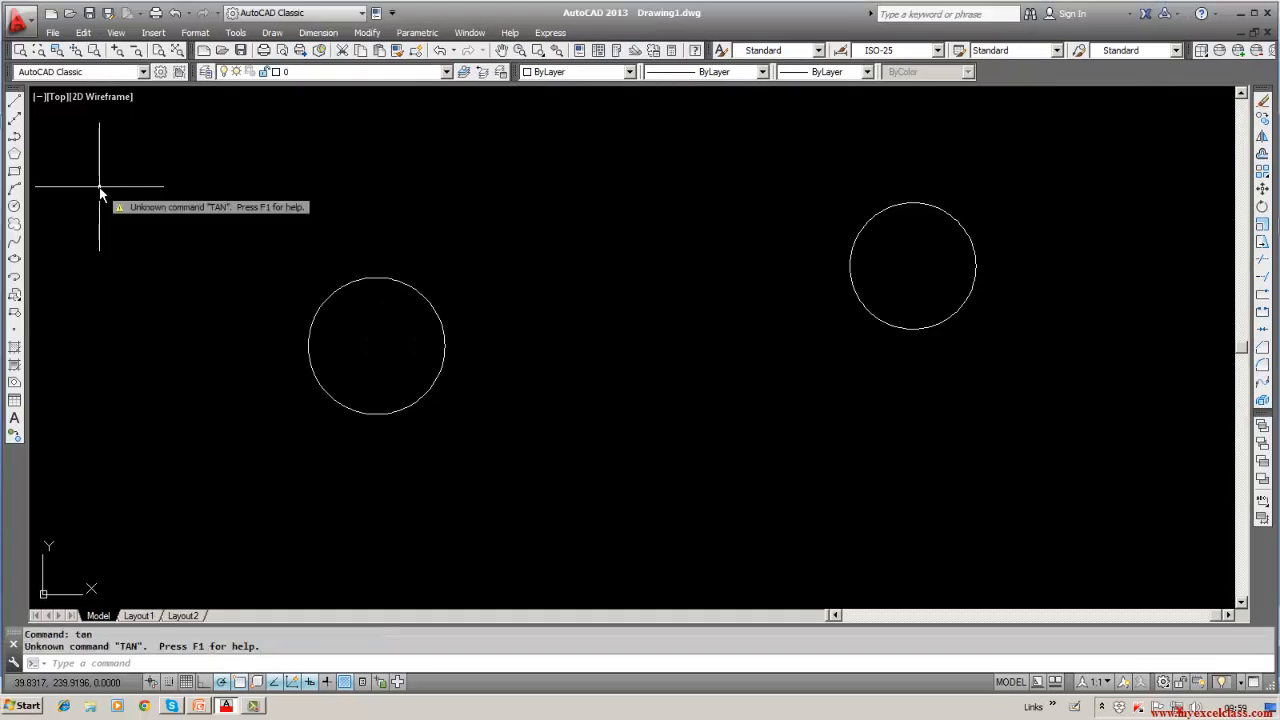
click(338, 292)
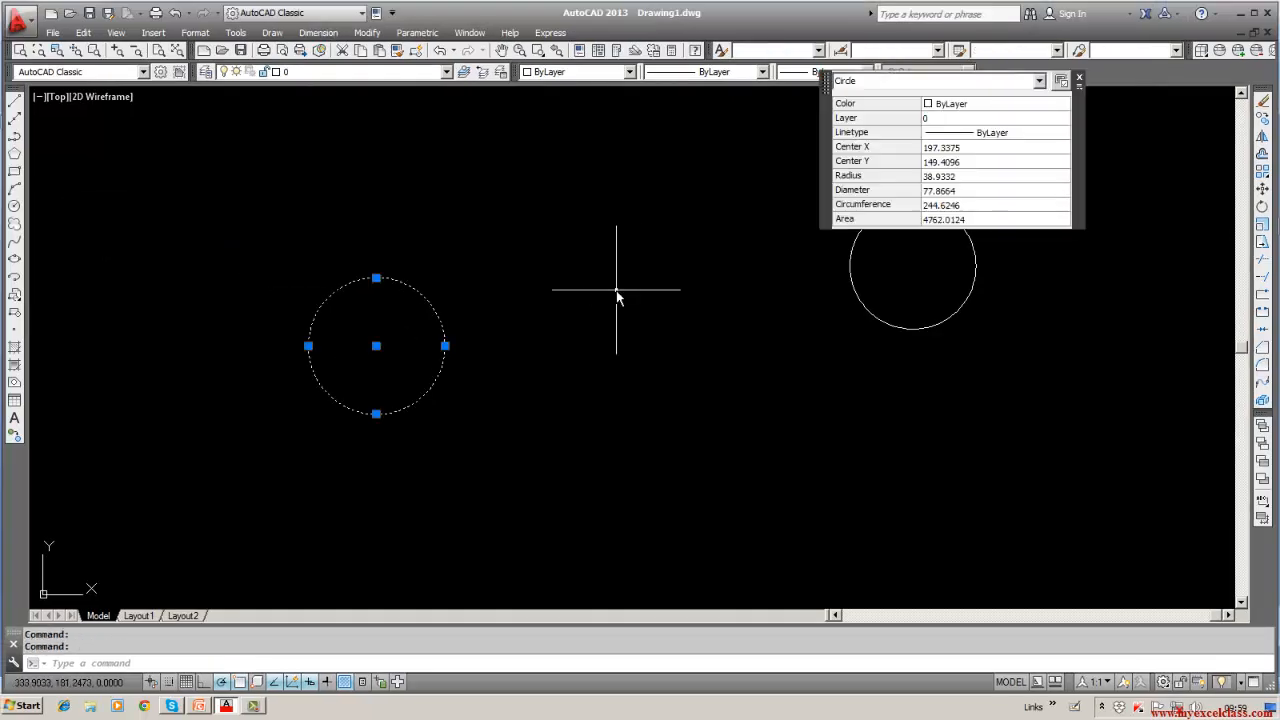
click(1058, 82)
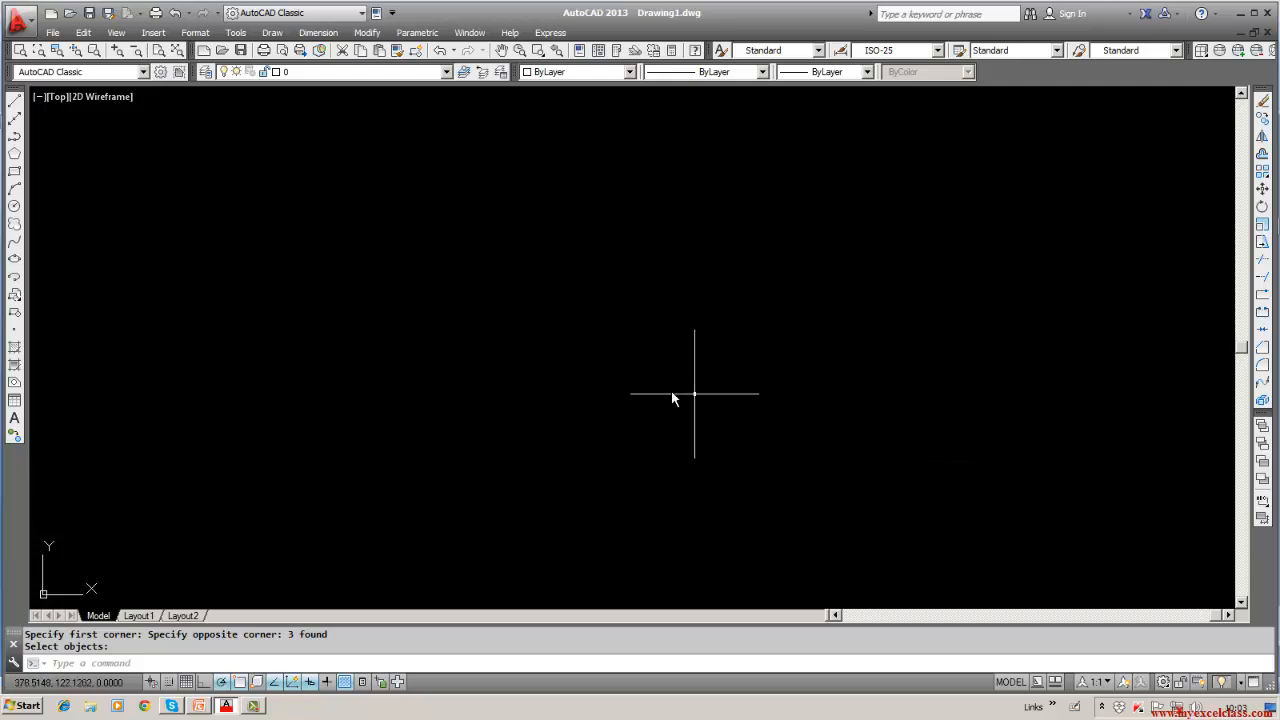
click(253, 705)
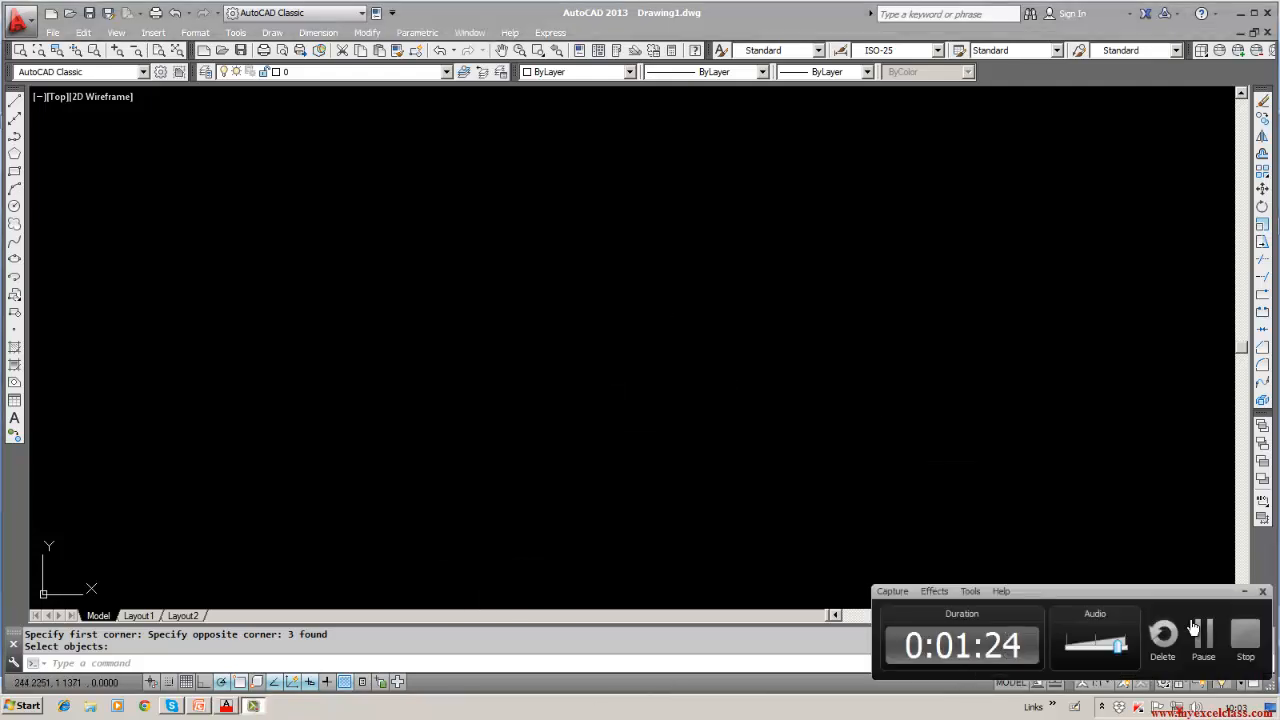
click(1246, 592)
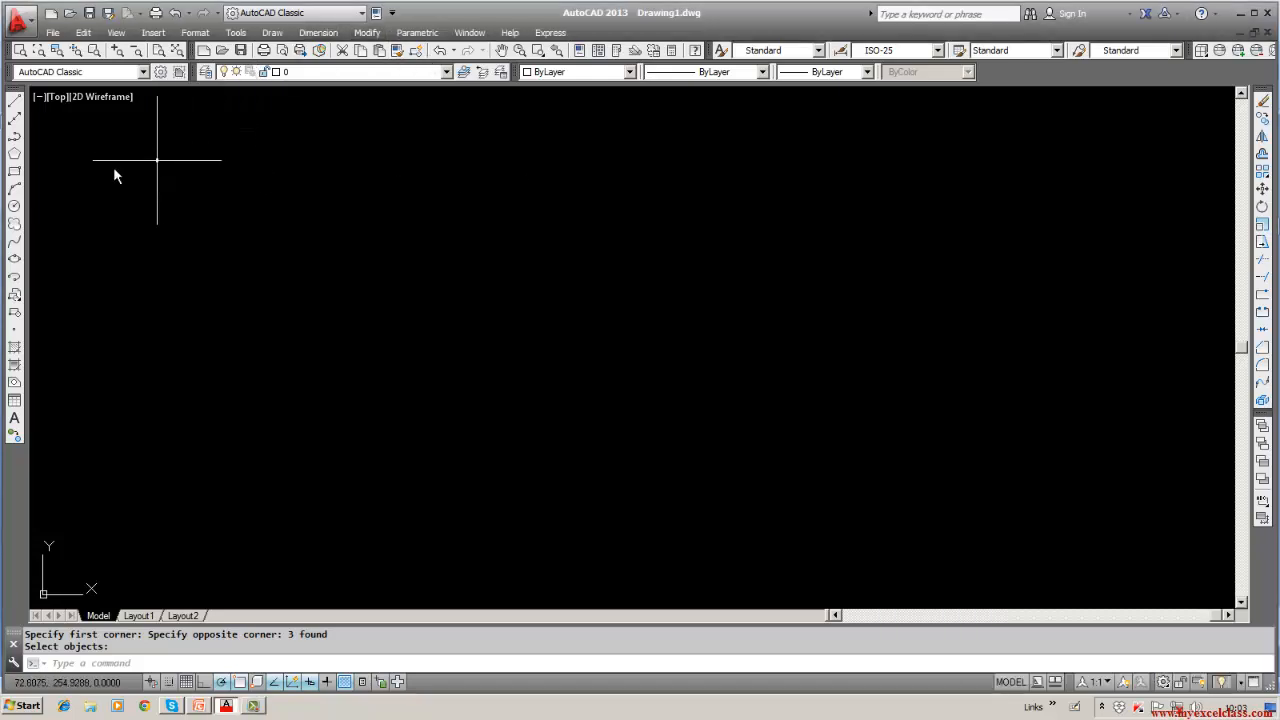
Draw a circle with a radius of about 54.5 on the left side of the empty drawing.
click(14, 207)
click(284, 325)
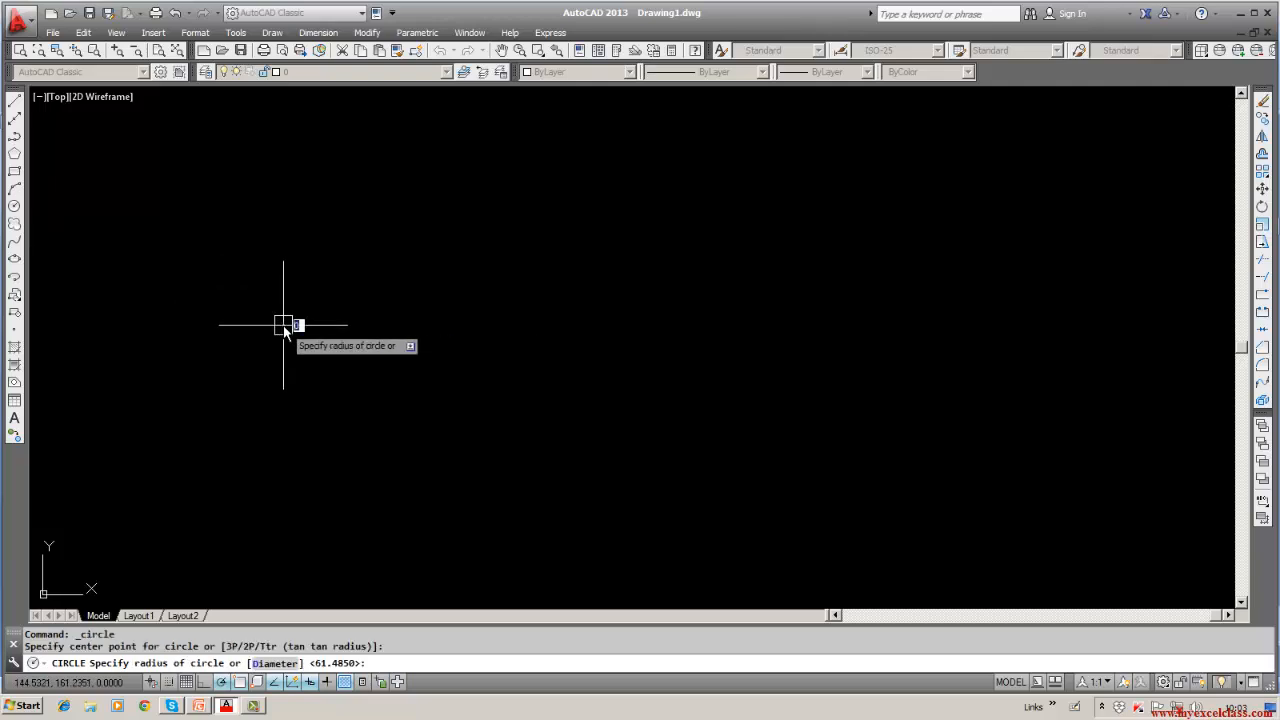
click(337, 404)
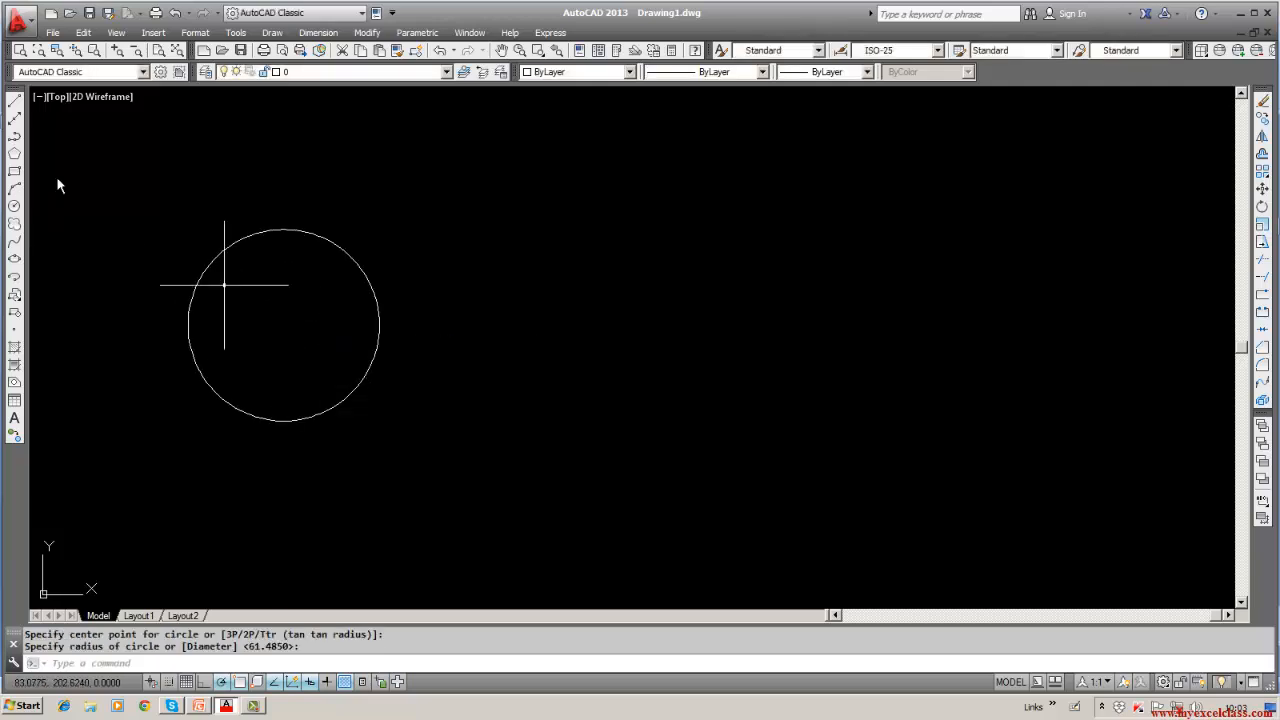
Draw a second, slightly smaller circle to the upper right of the first, well clear of it.
click(14, 204)
click(841, 250)
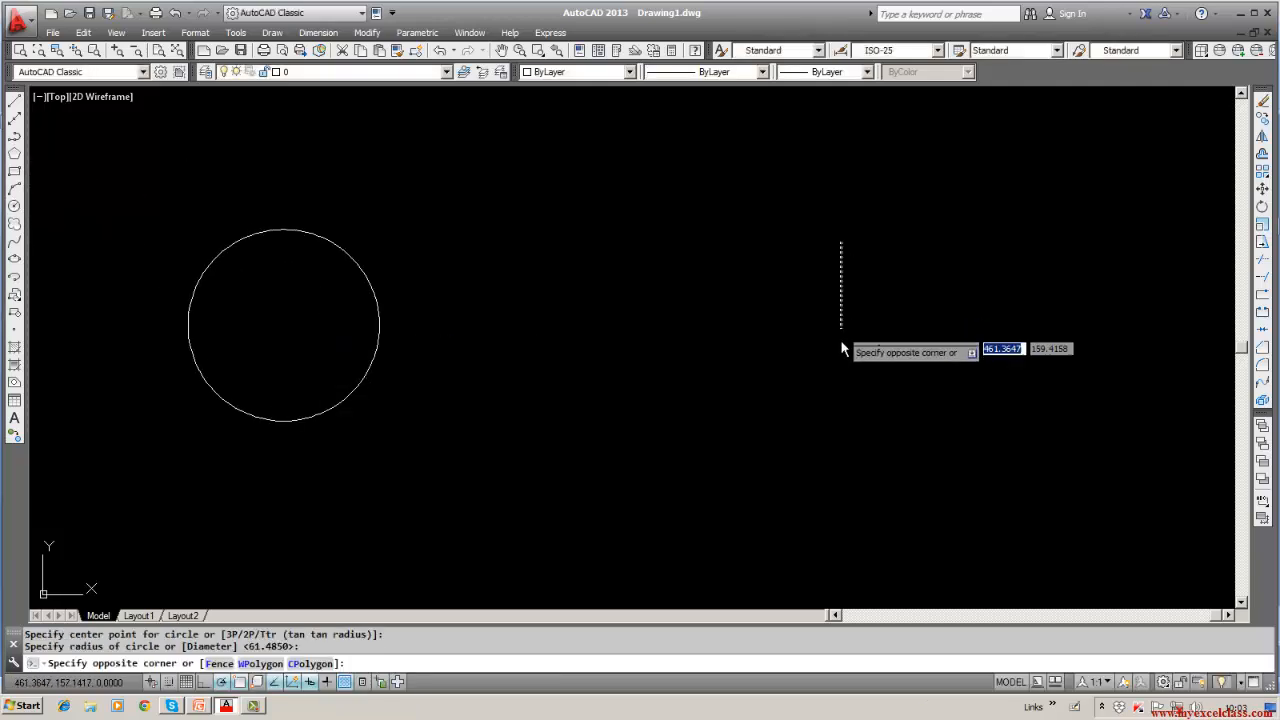
click(768, 338)
click(14, 207)
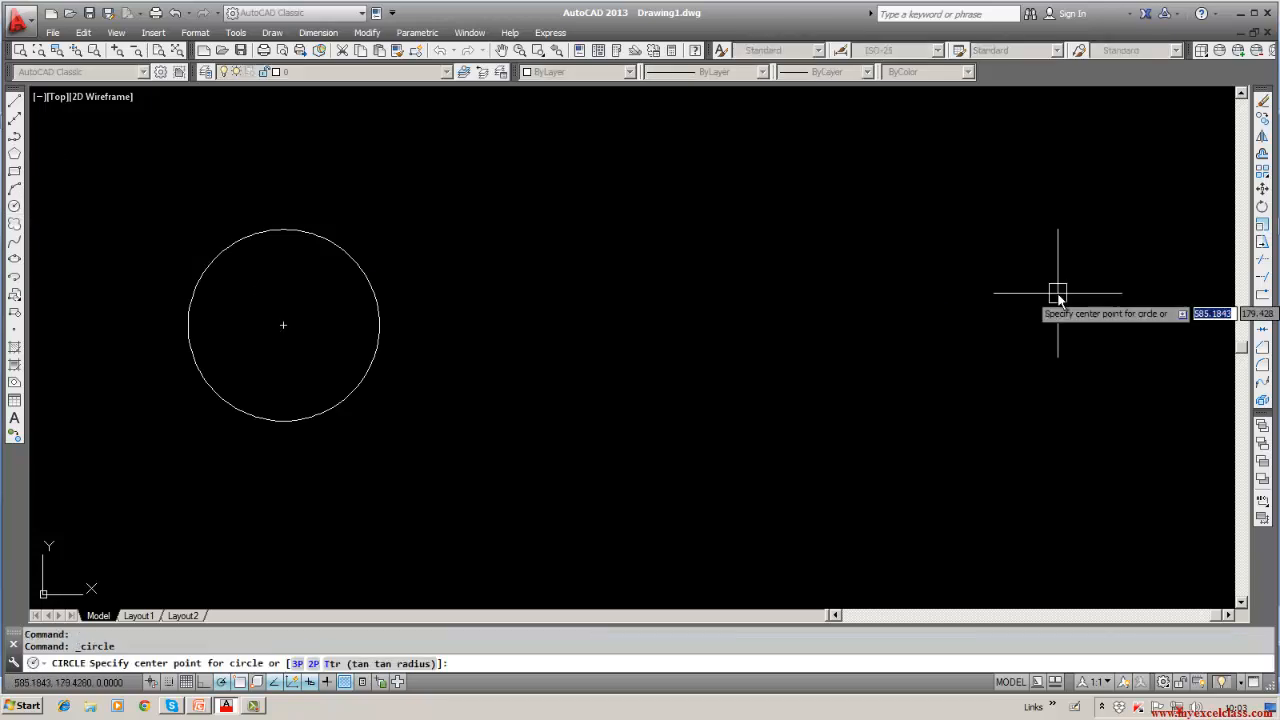
click(865, 217)
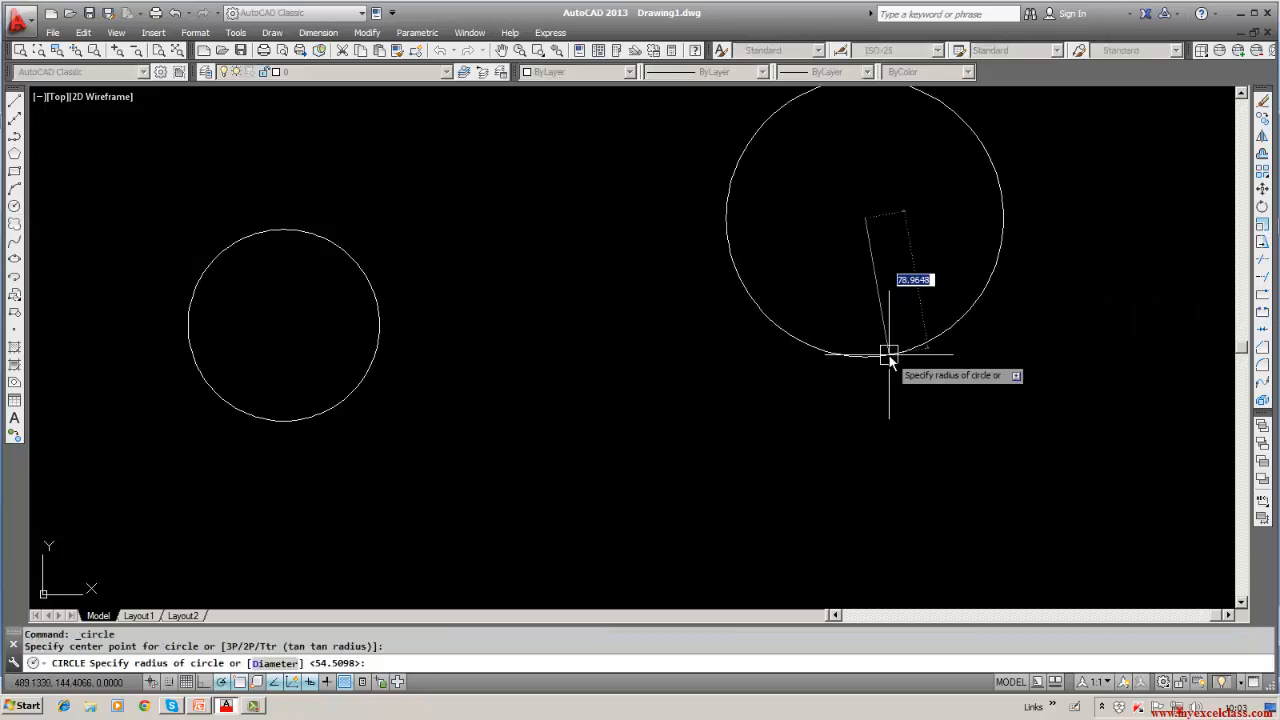
click(893, 298)
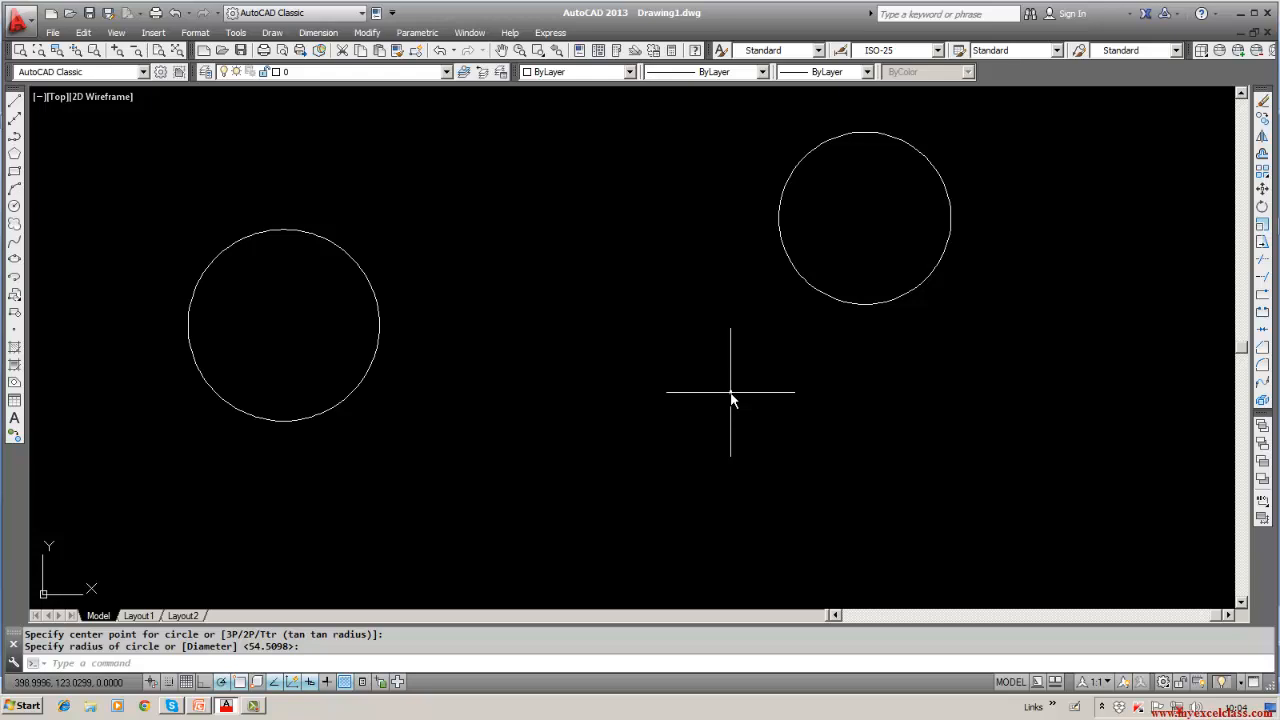
Draw a line between the upper sides of both circles, using the tan snap override at each end.
click(14, 100)
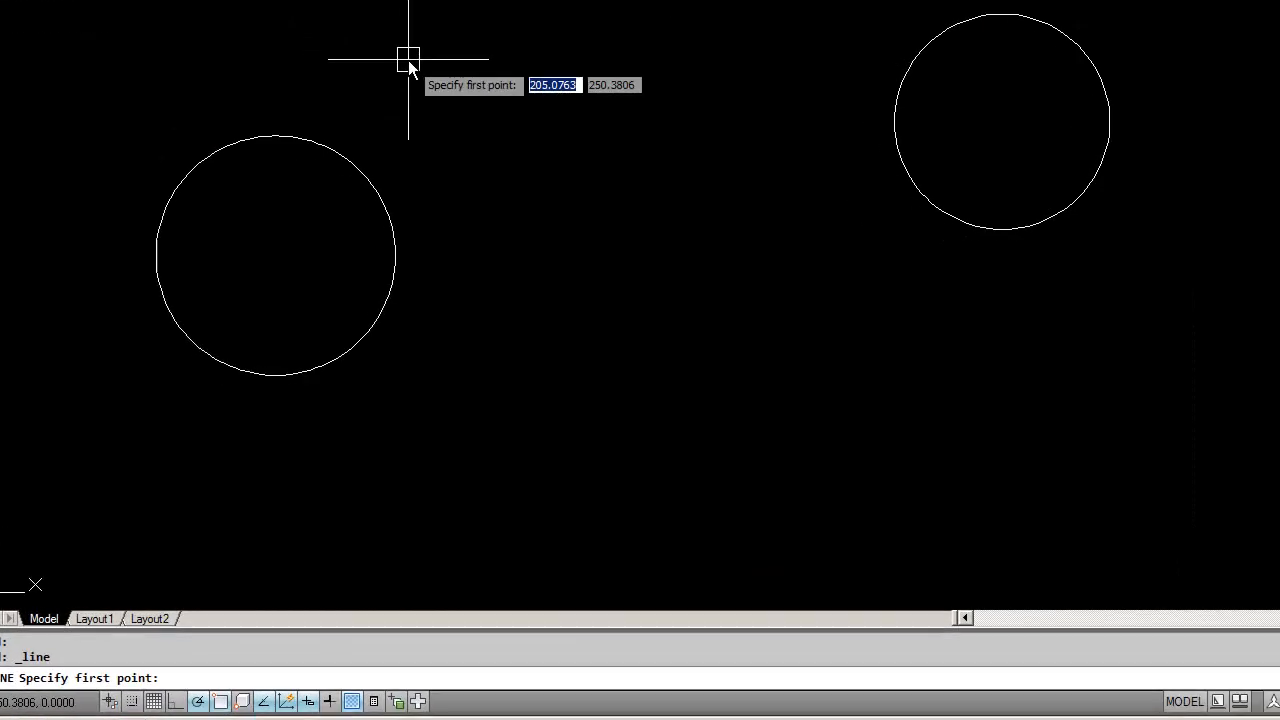
text(tan)
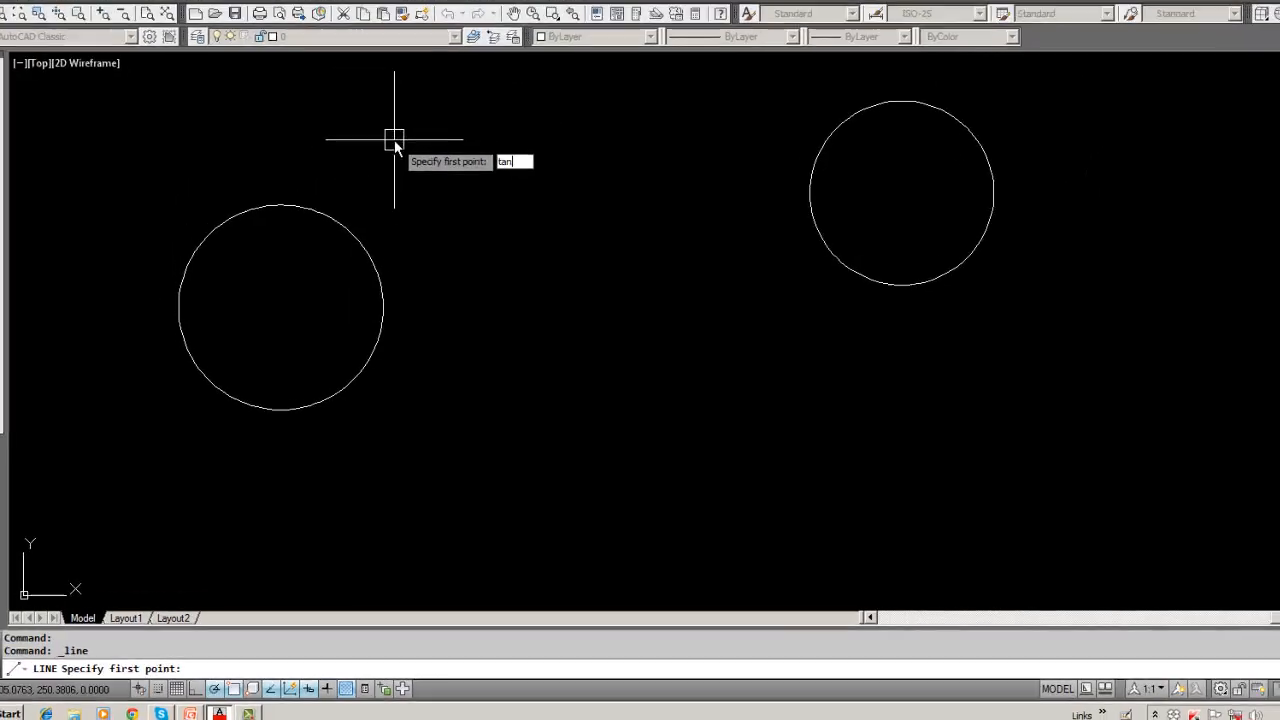
key(Return)
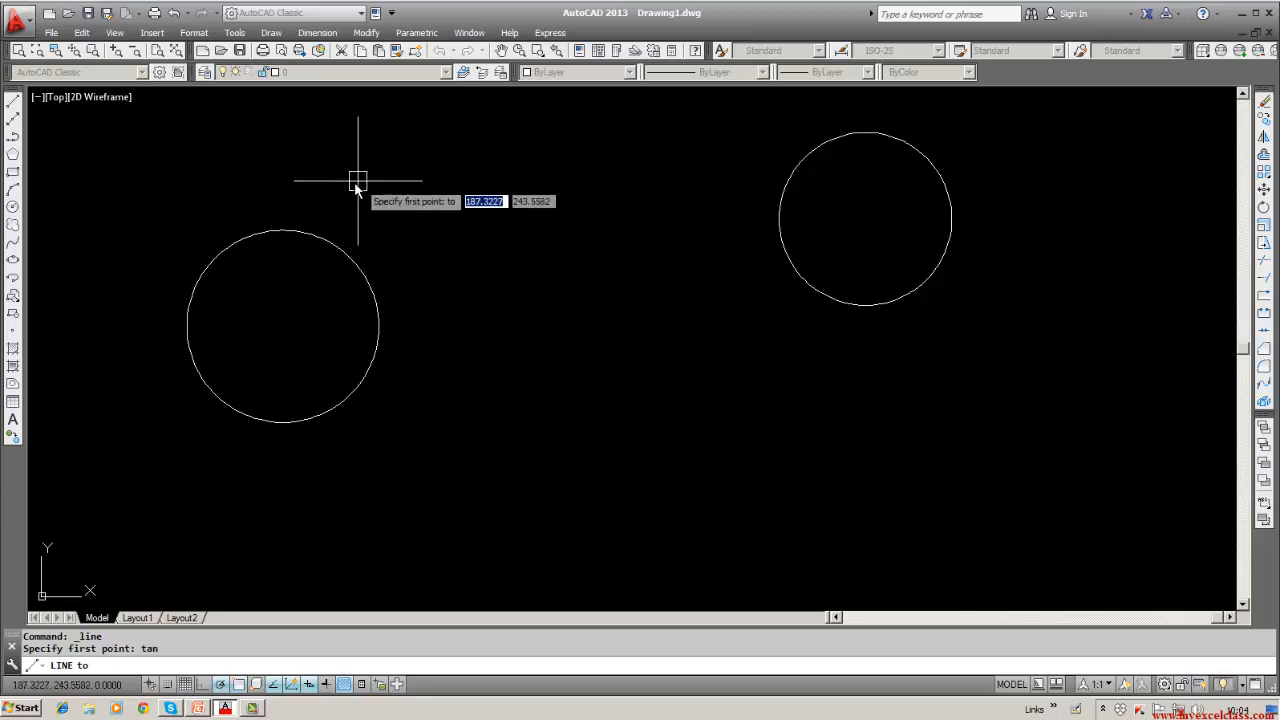
click(269, 231)
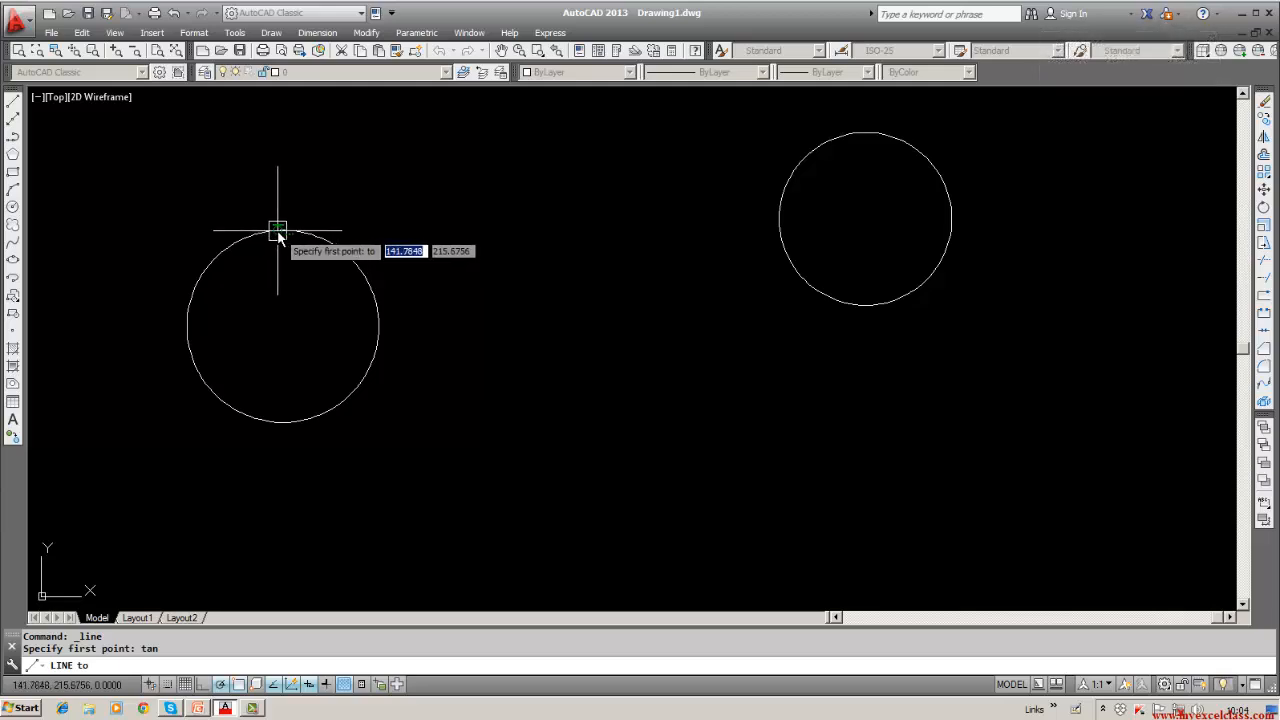
click(270, 230)
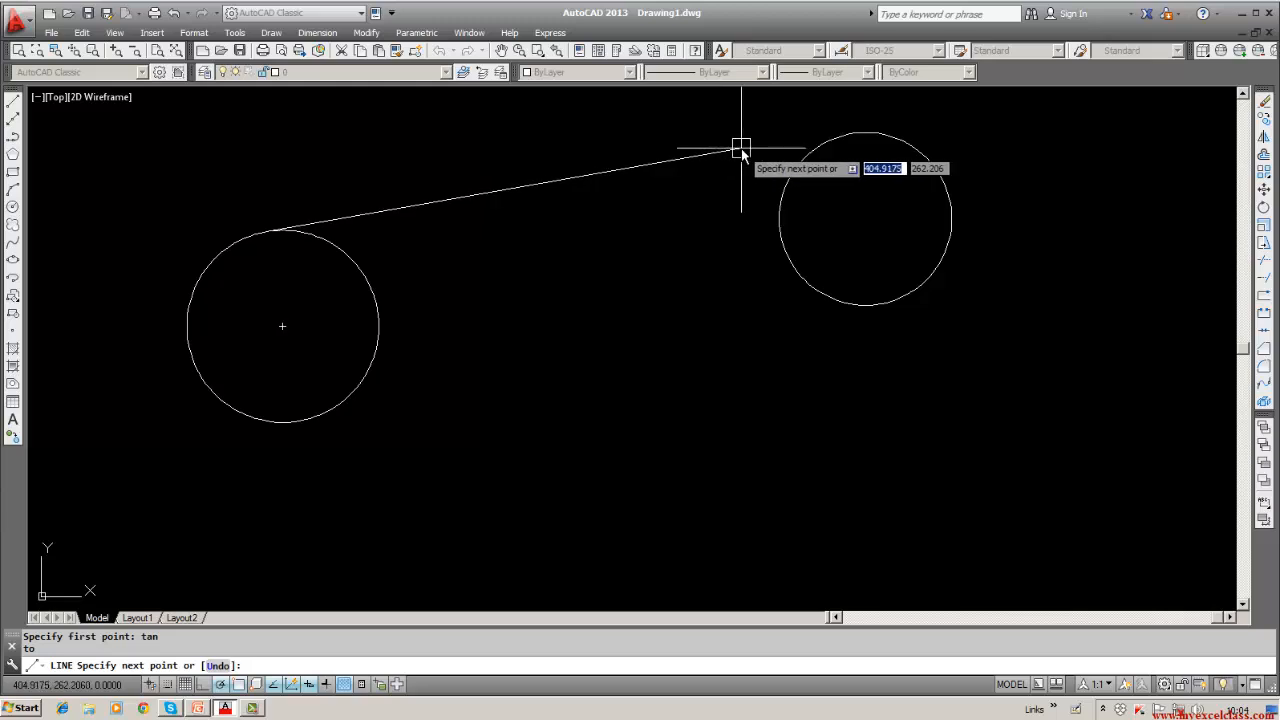
text(ta)
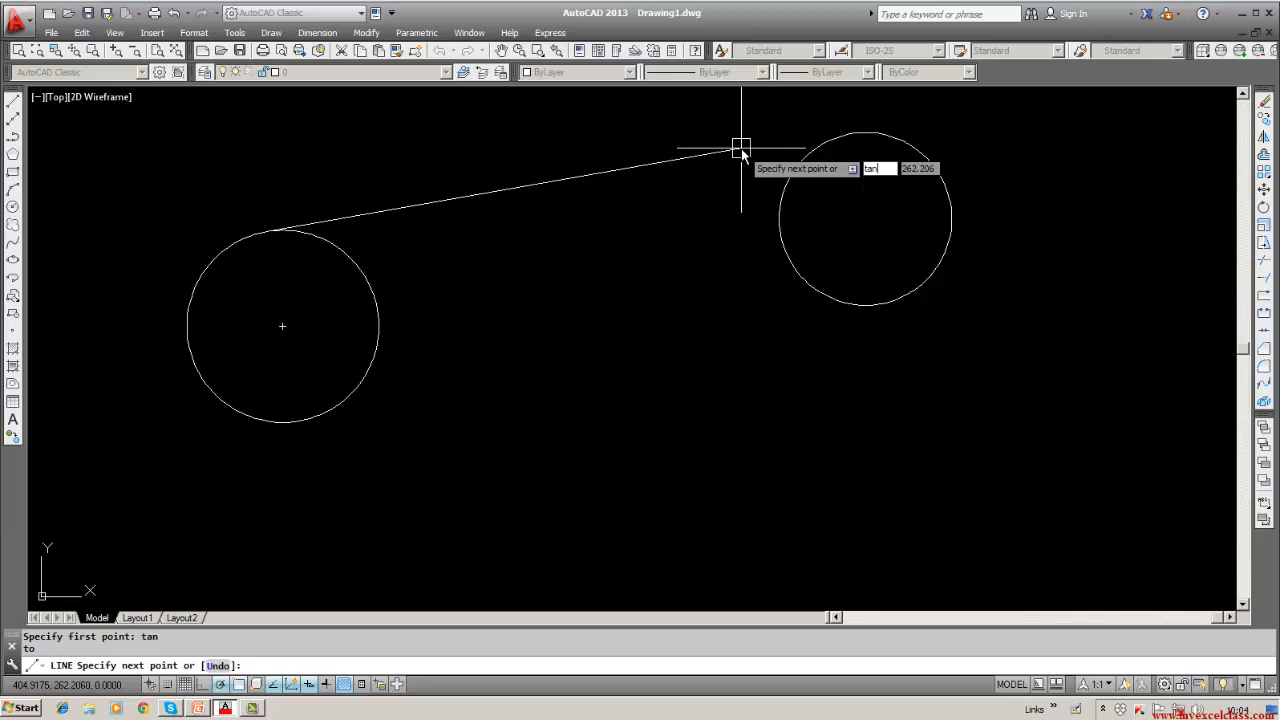
text(n)
key(Return)
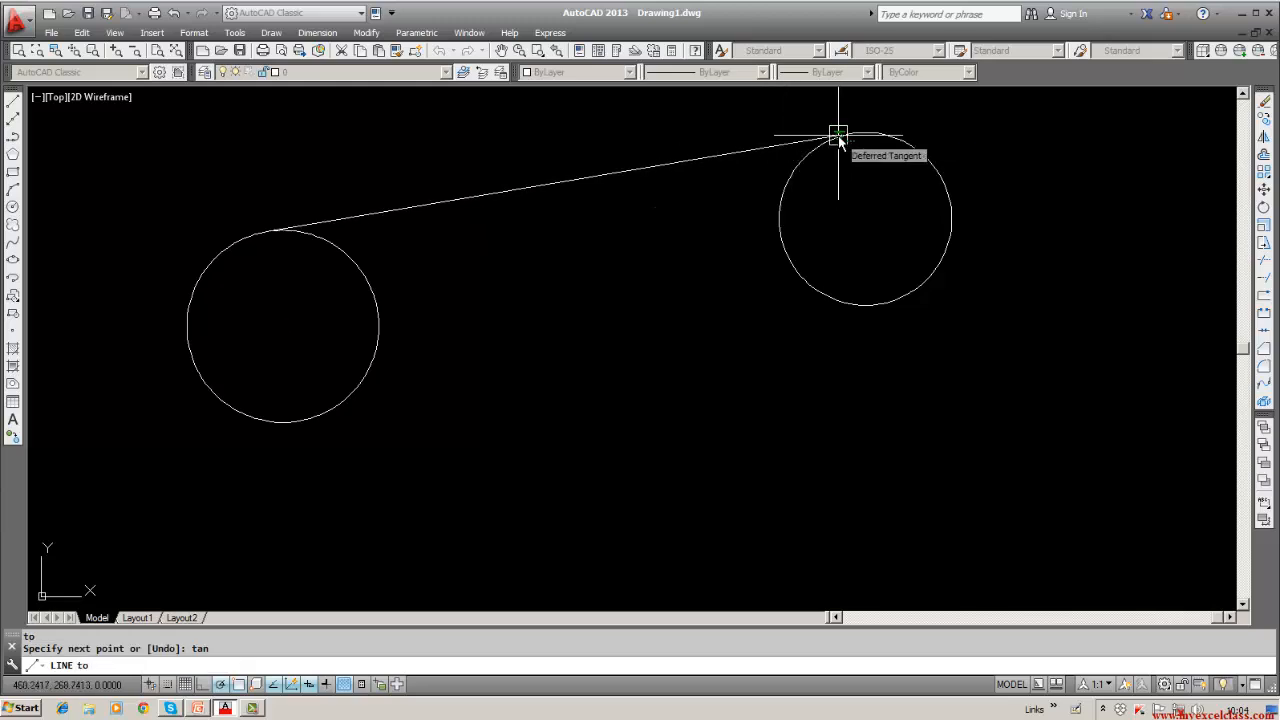
click(838, 135)
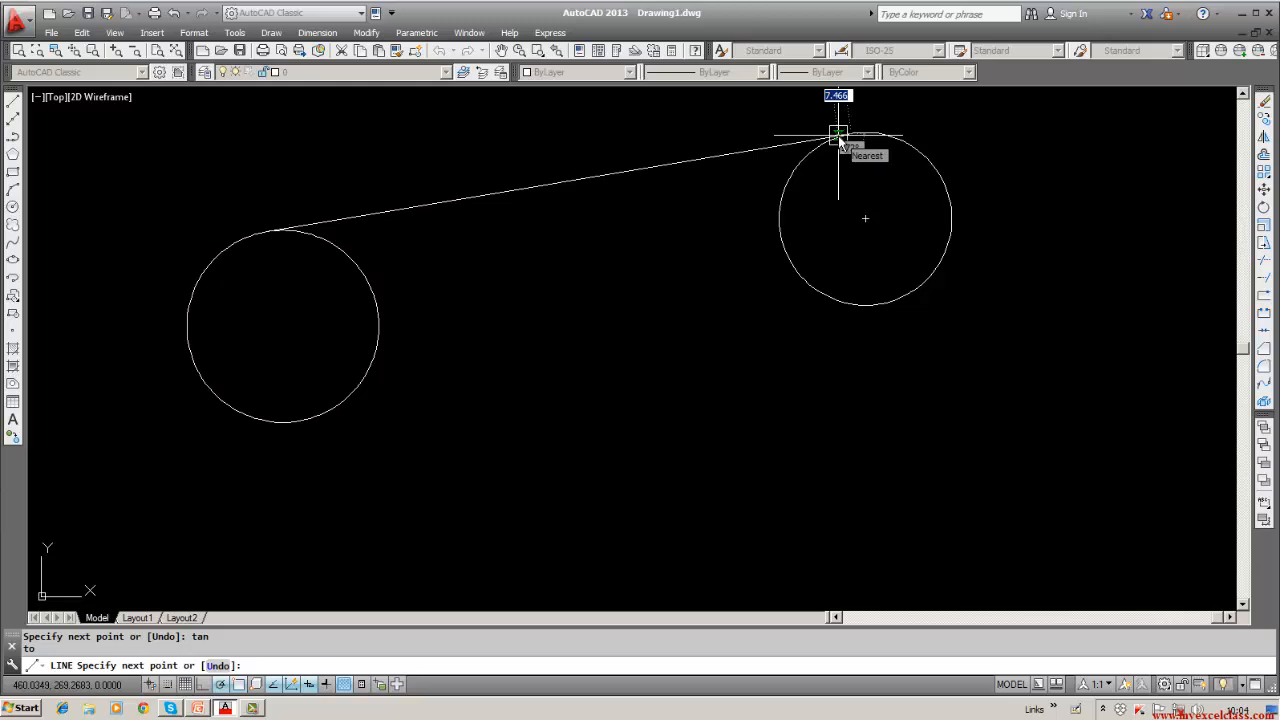
key(Return)
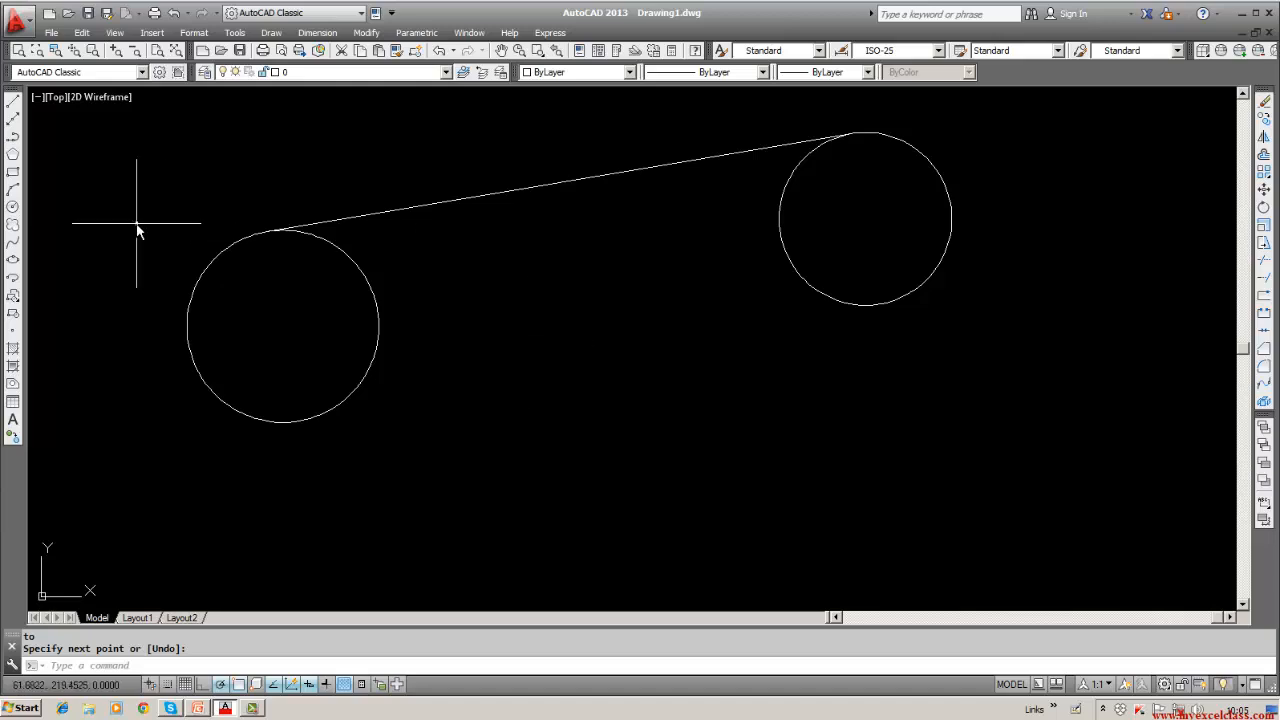
Draw a line between the lower sides of both circles, using the tan snap override at each end.
click(13, 103)
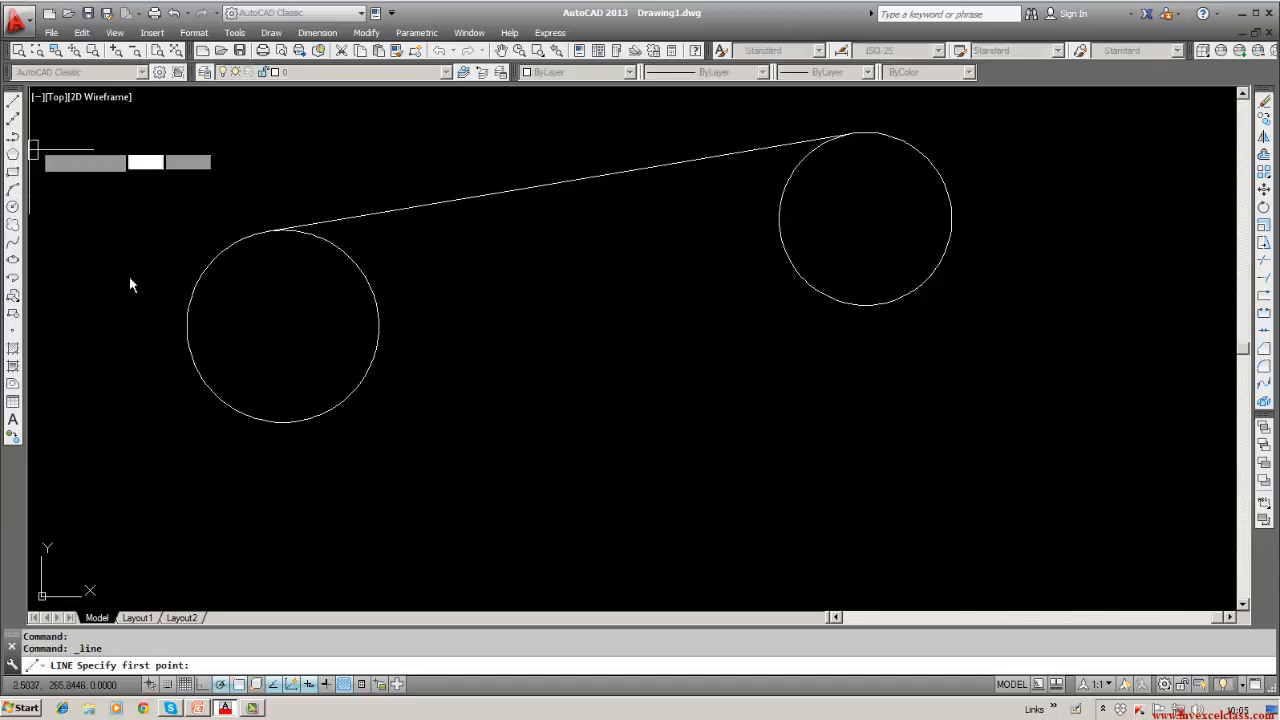
text(tan)
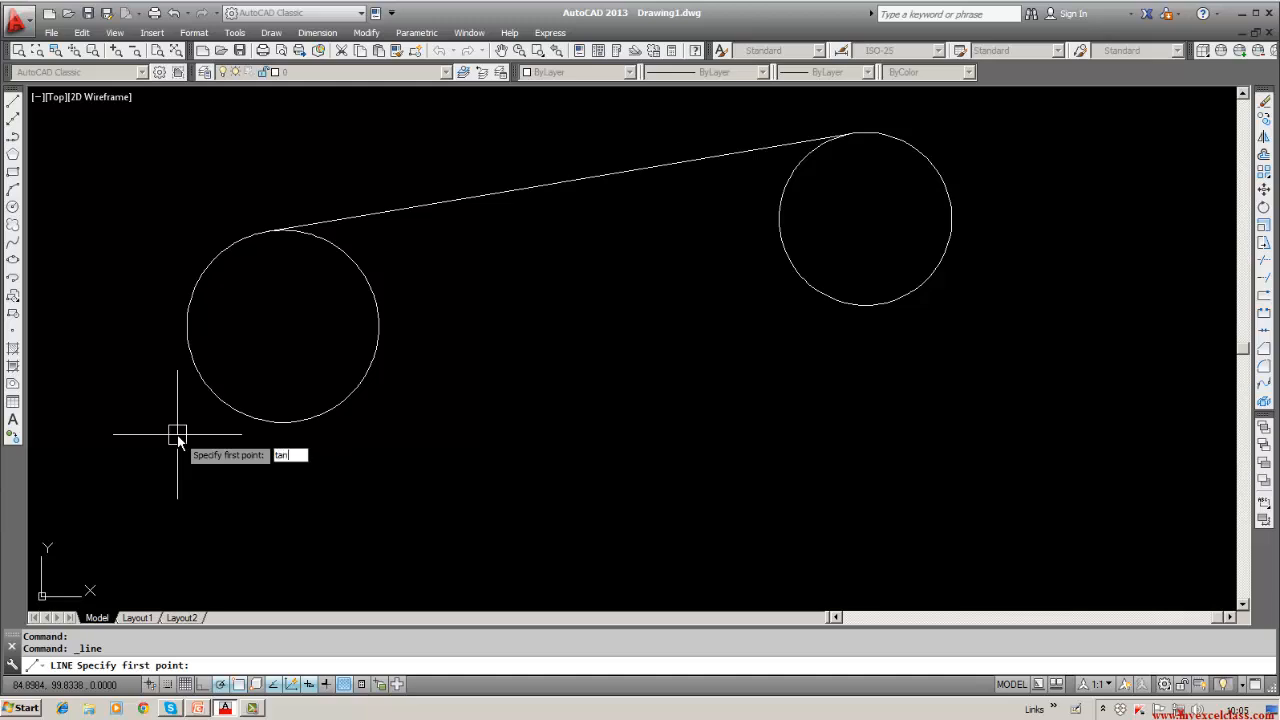
key(Return)
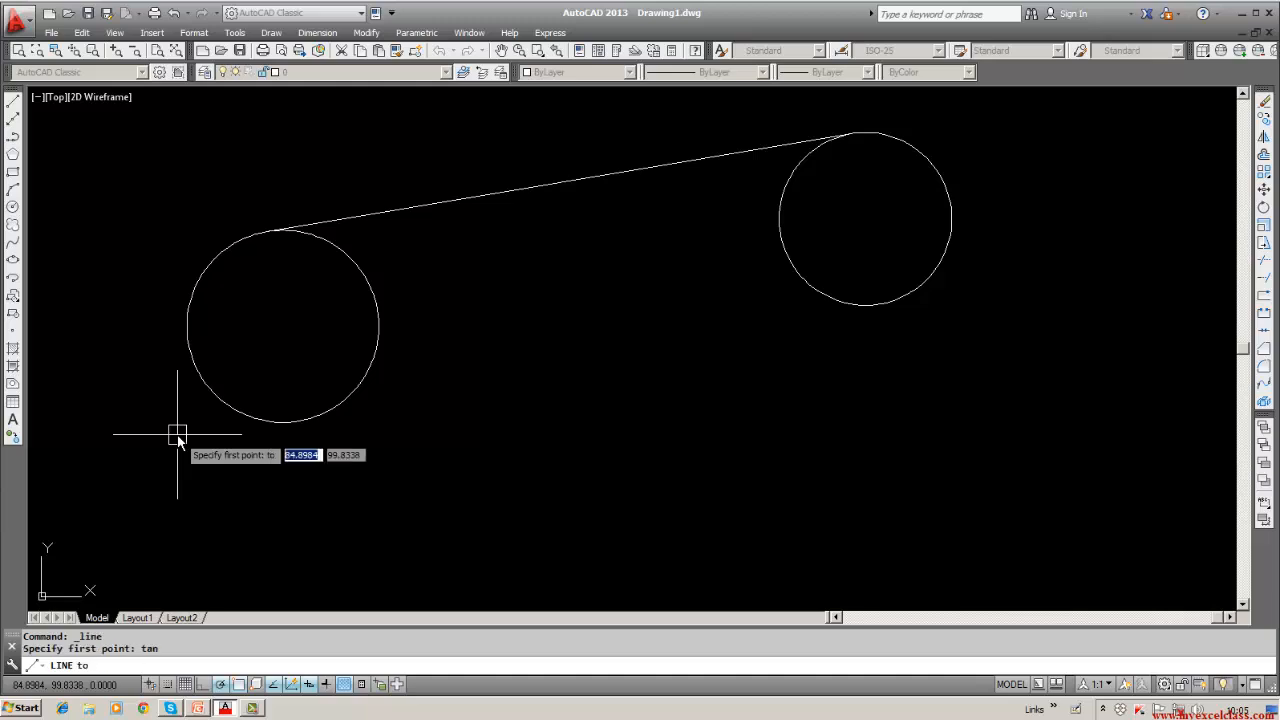
click(322, 422)
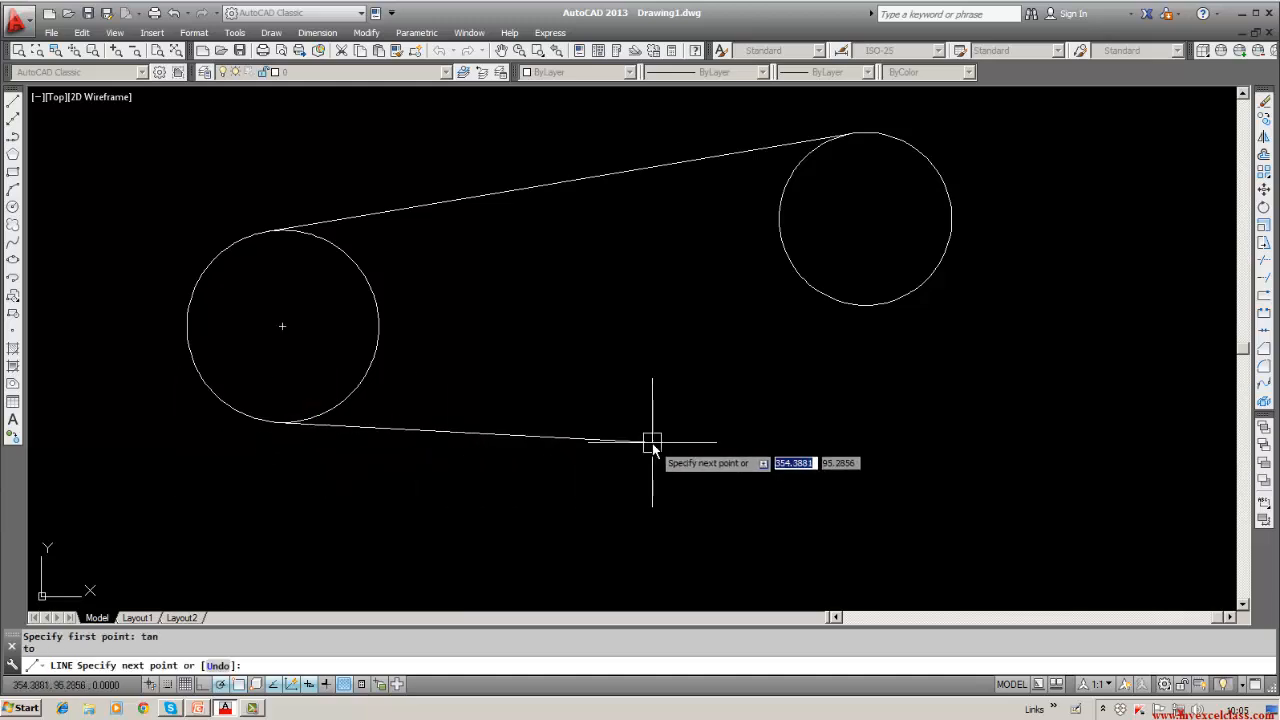
text(ta)
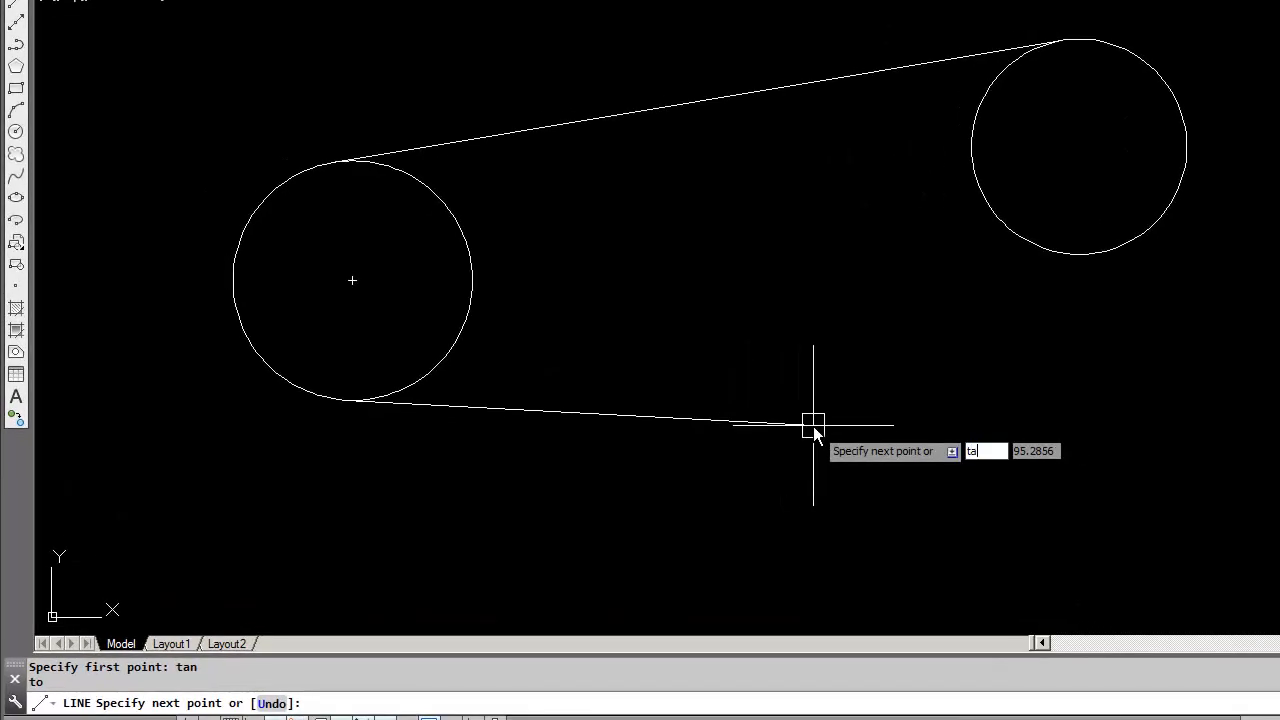
text(n)
key(Return)
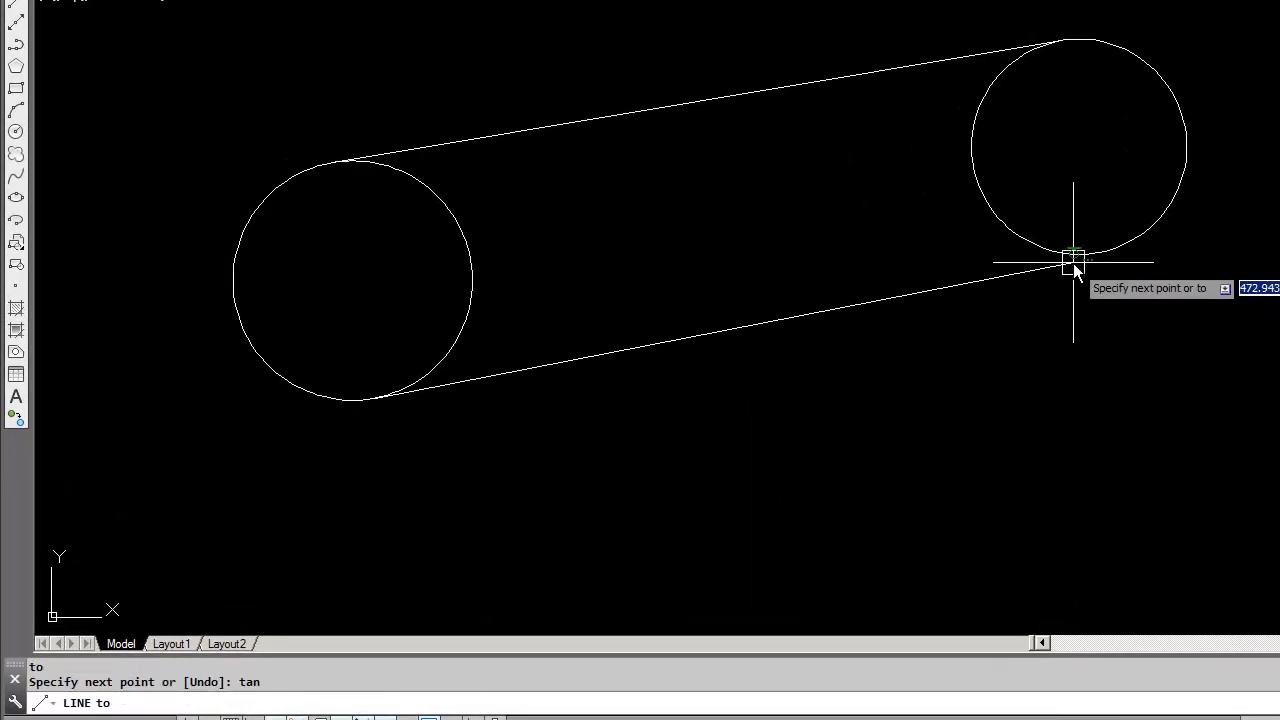
click(1073, 265)
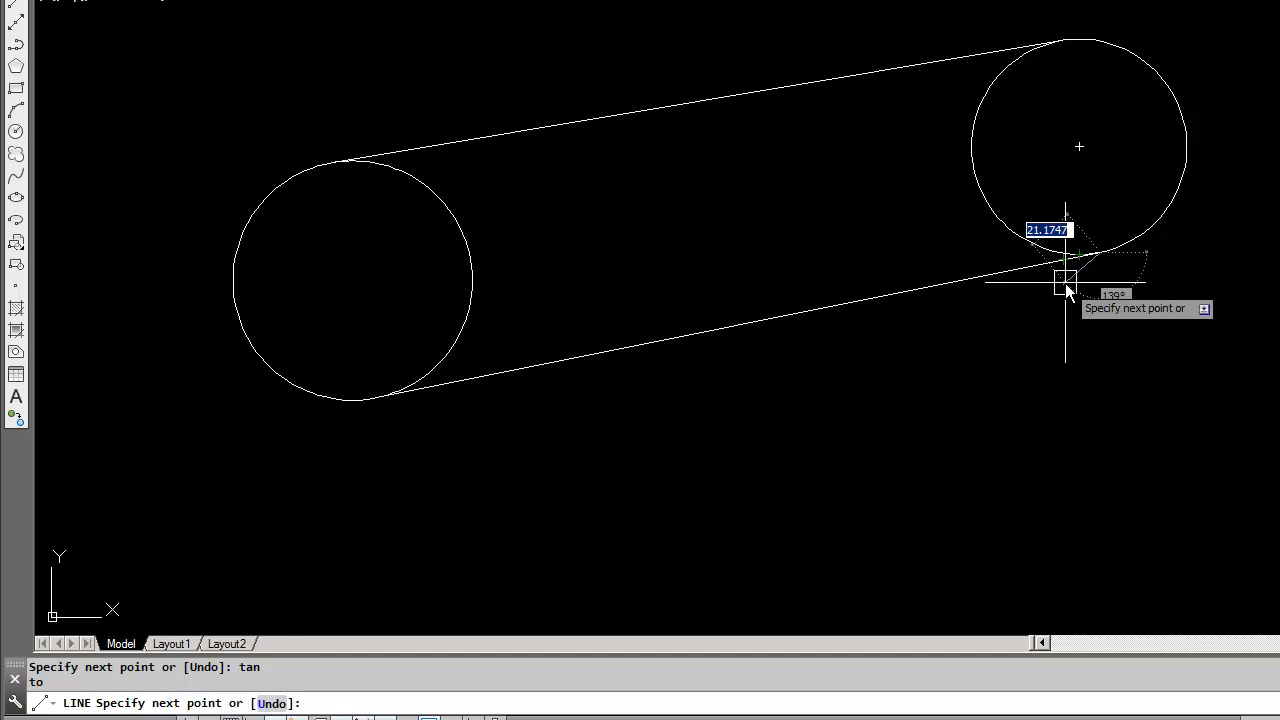
key(Return)
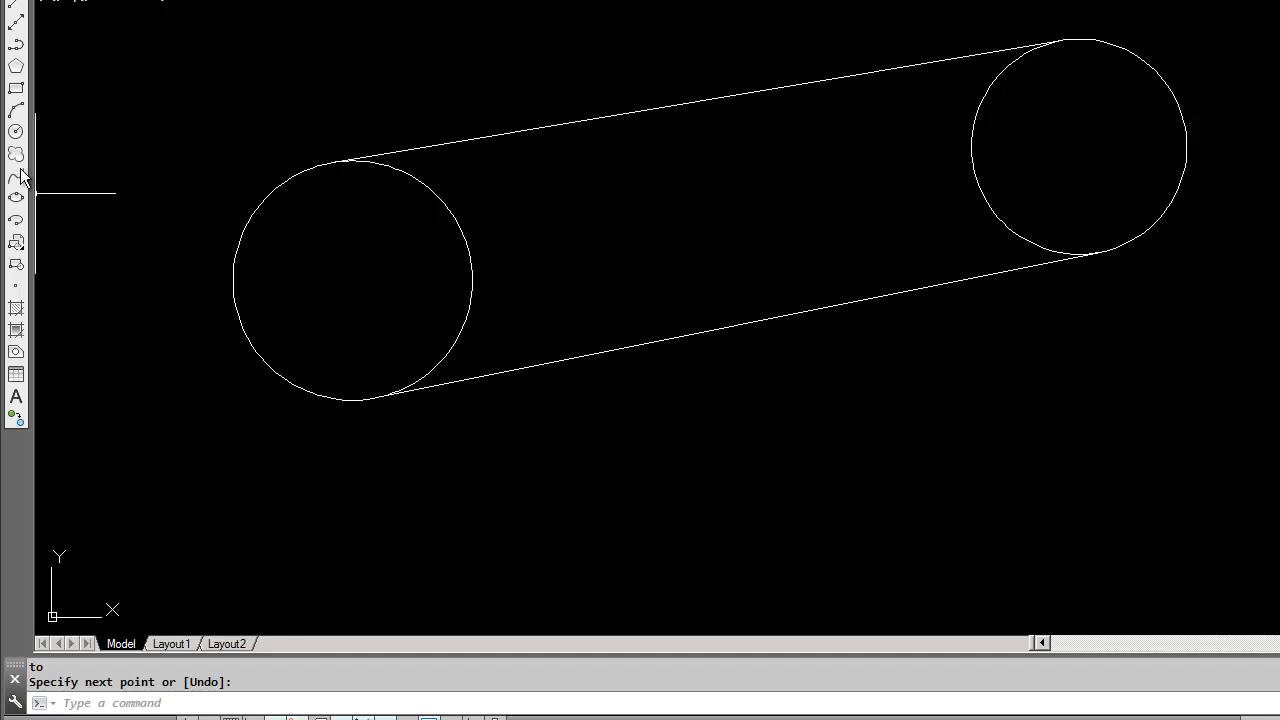
Draw a crossing tangent line from the left circle's lower side to the right circle's upper side, using the tan override at both ends.
click(17, 6)
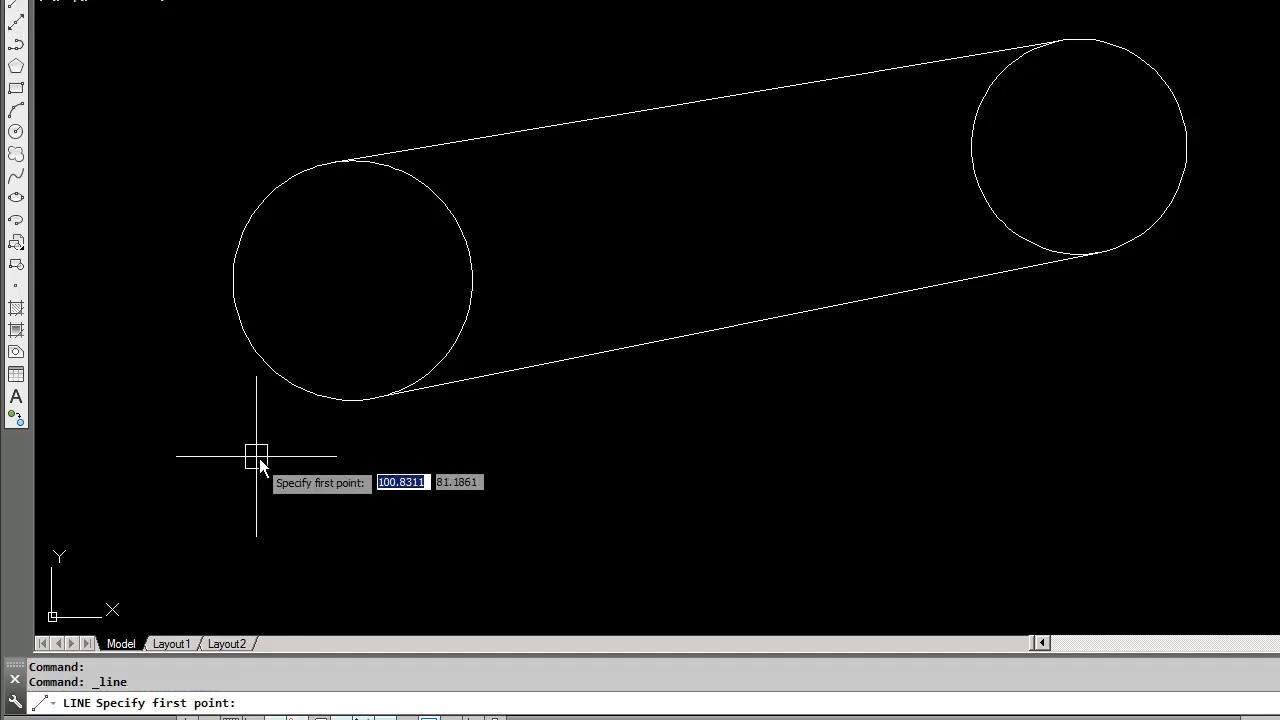
text(tan)
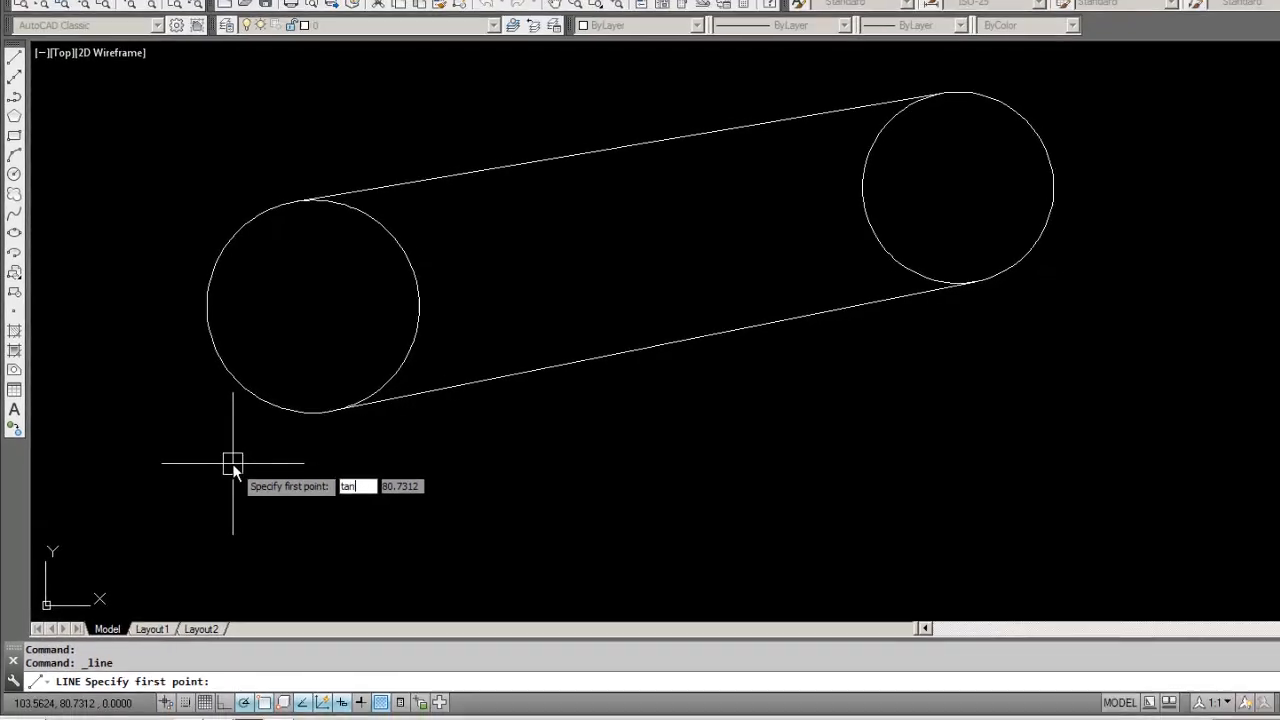
key(Return)
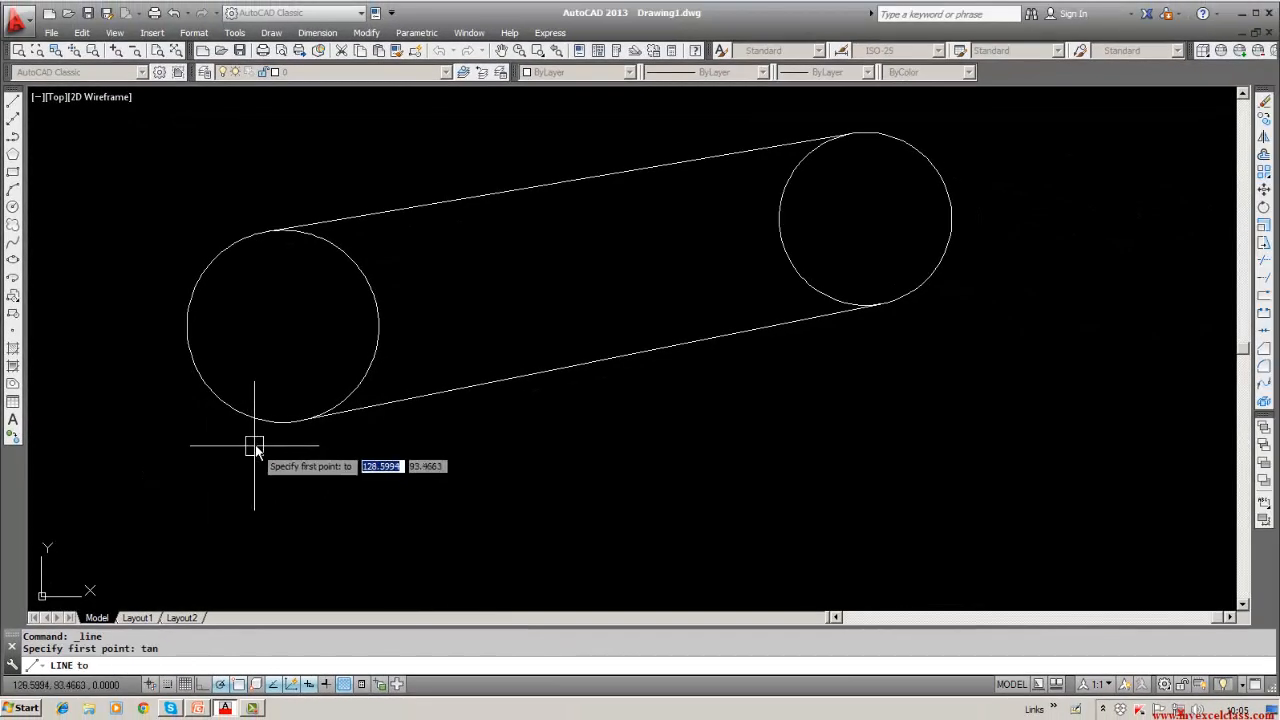
click(257, 450)
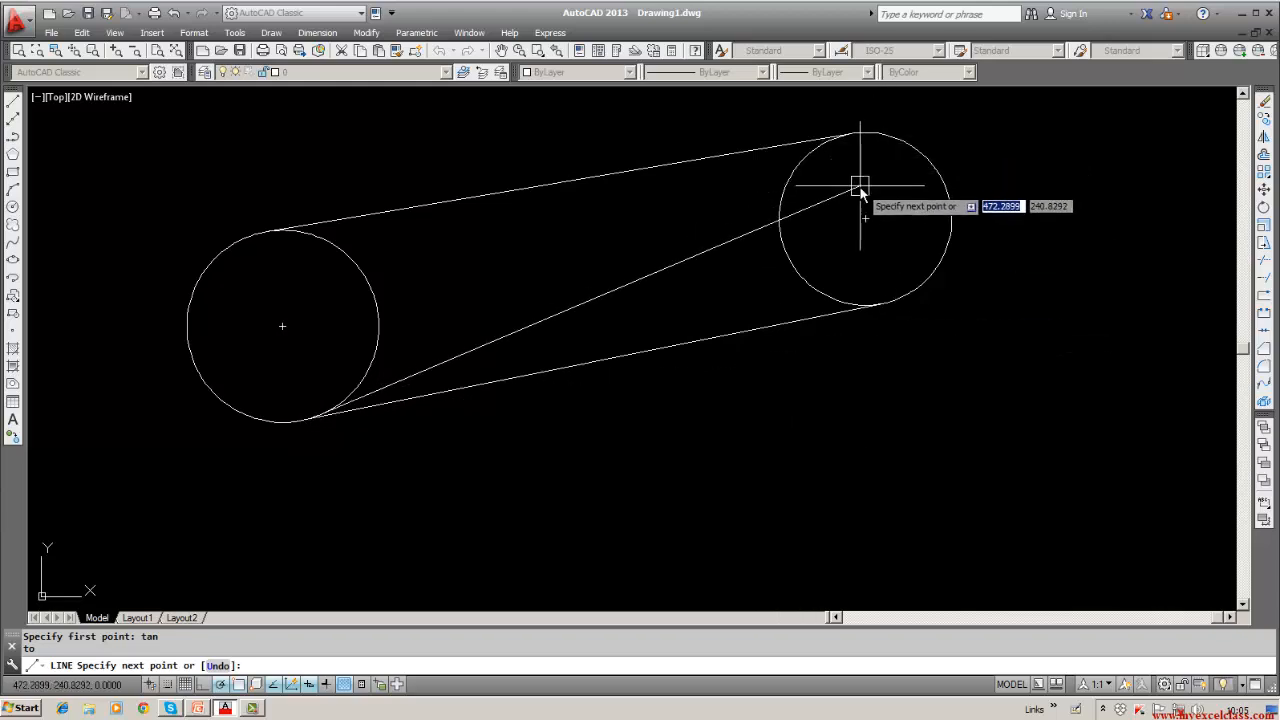
text(tan)
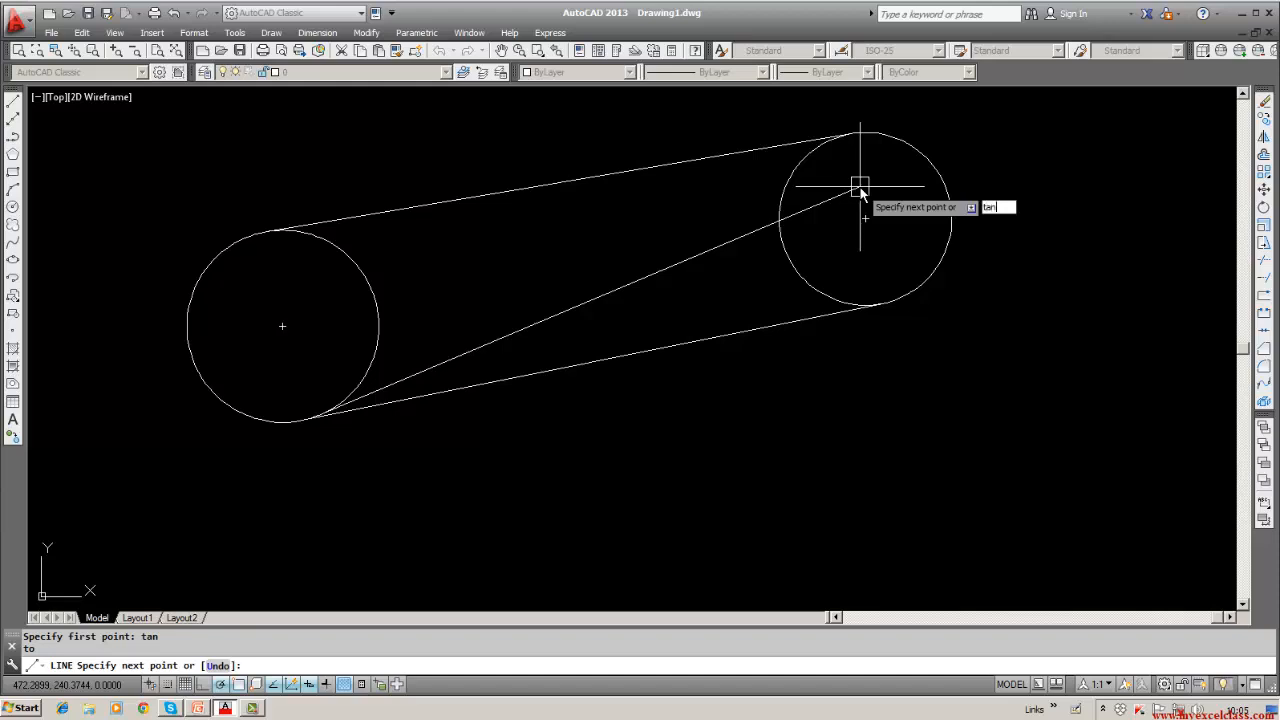
key(Return)
click(801, 158)
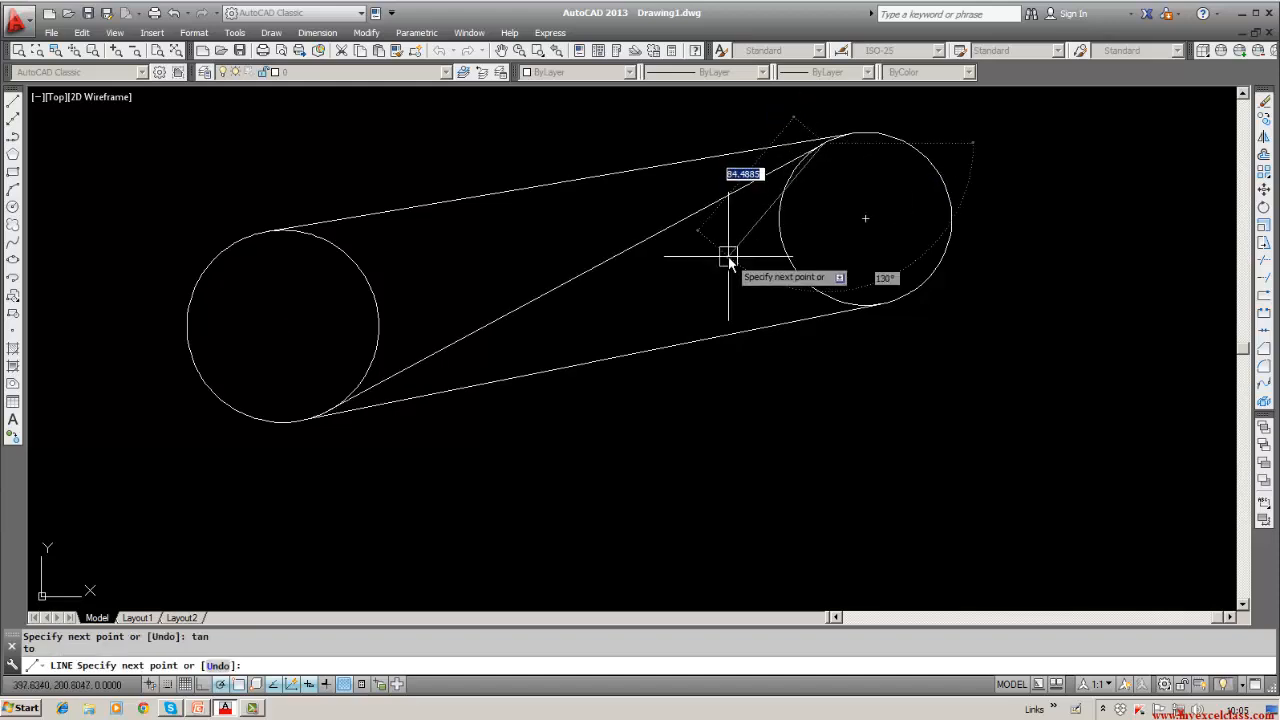
key(Return)
Draw the other crossing tangent line from the left circle's upper side to the right circle's lower side, using the tan override at both ends.
click(13, 101)
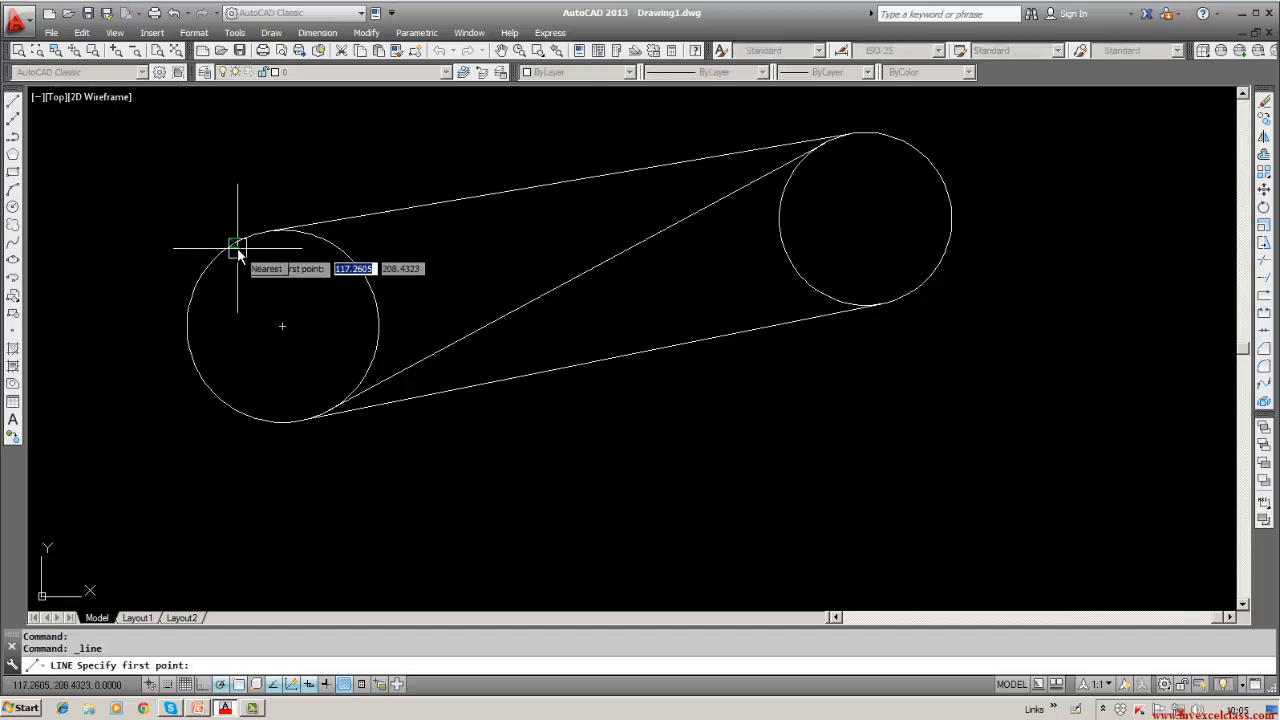
text(tan)
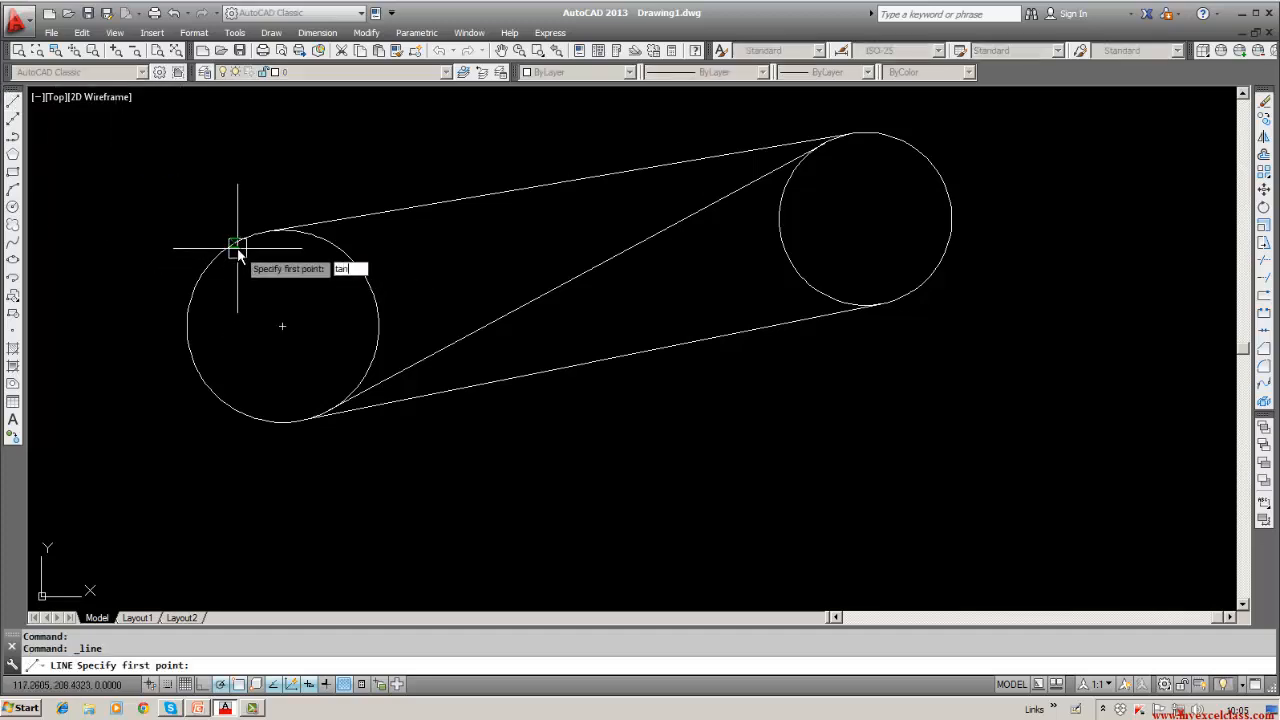
key(Return)
click(237, 252)
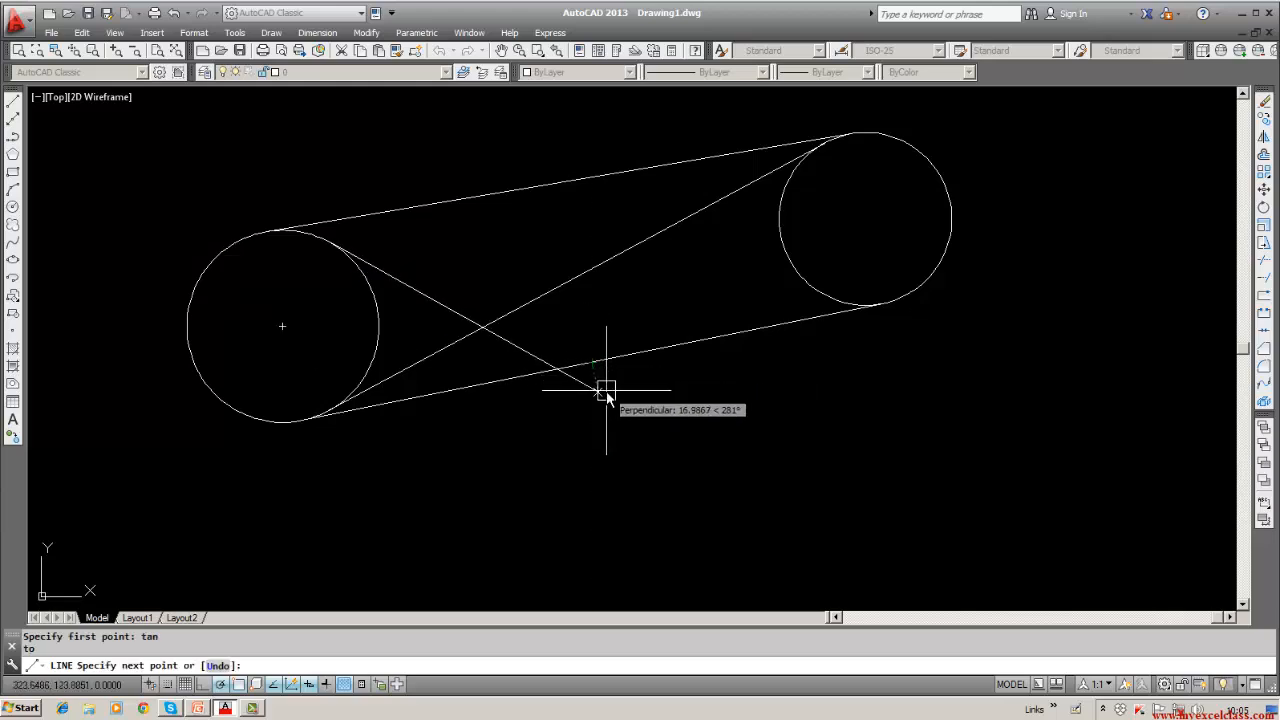
text(tan)
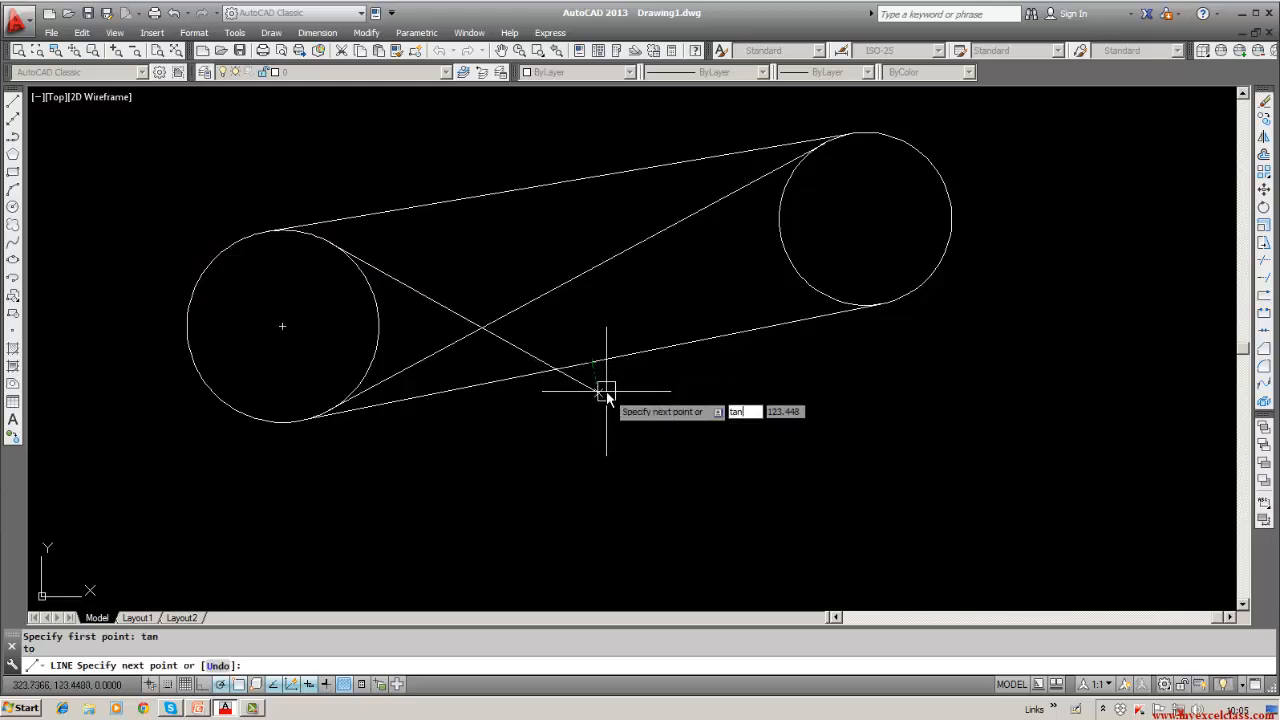
key(Return)
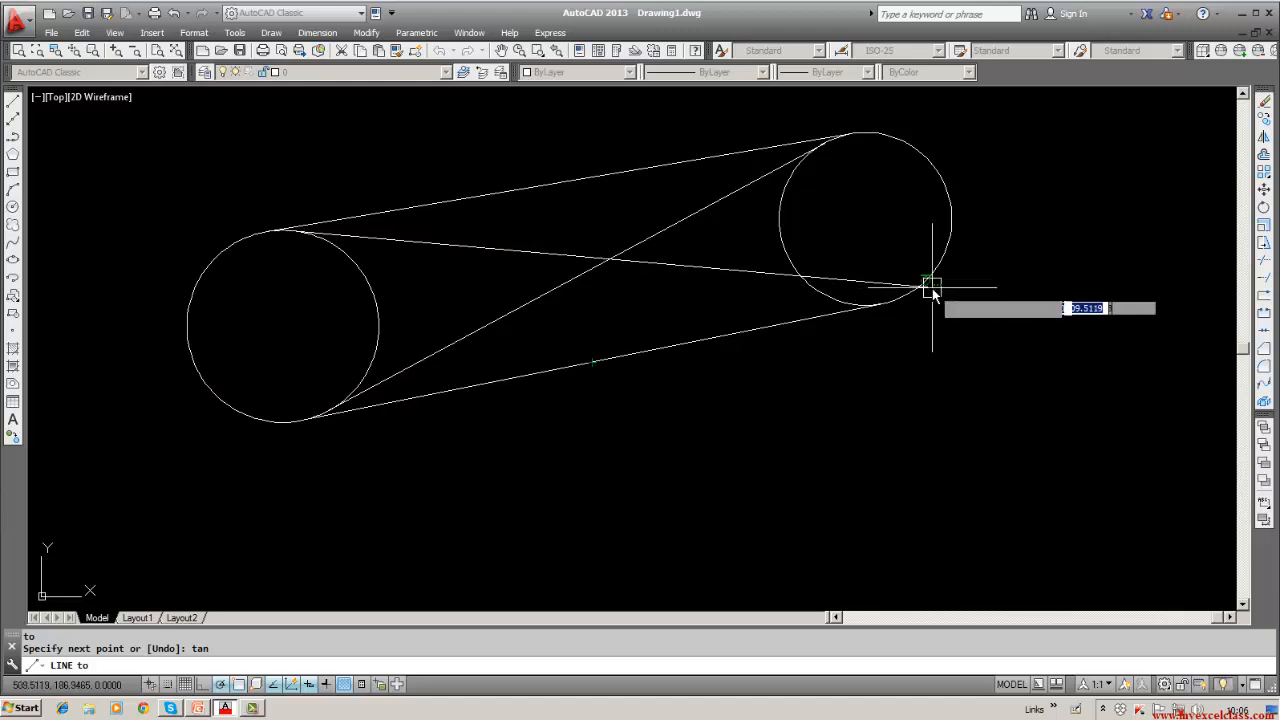
click(930, 290)
key(Return)
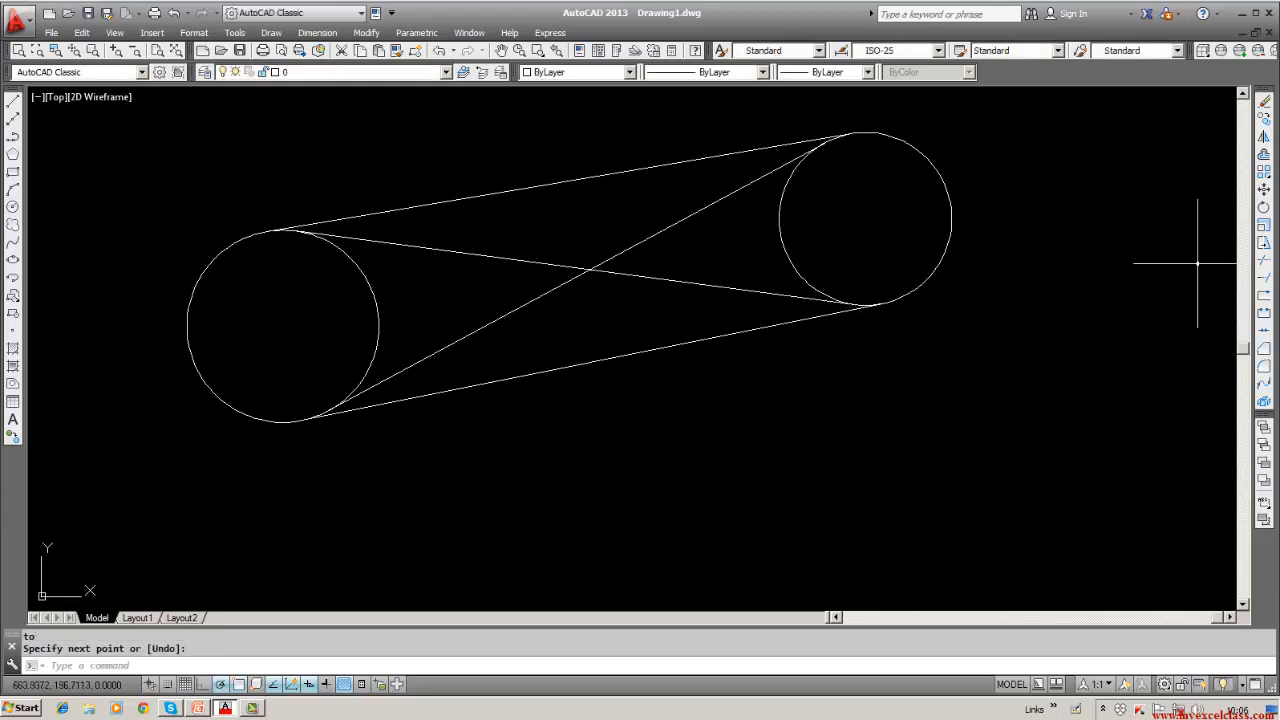
Erase both circles and all four tangent lines with one window selection around the whole figure.
click(1264, 103)
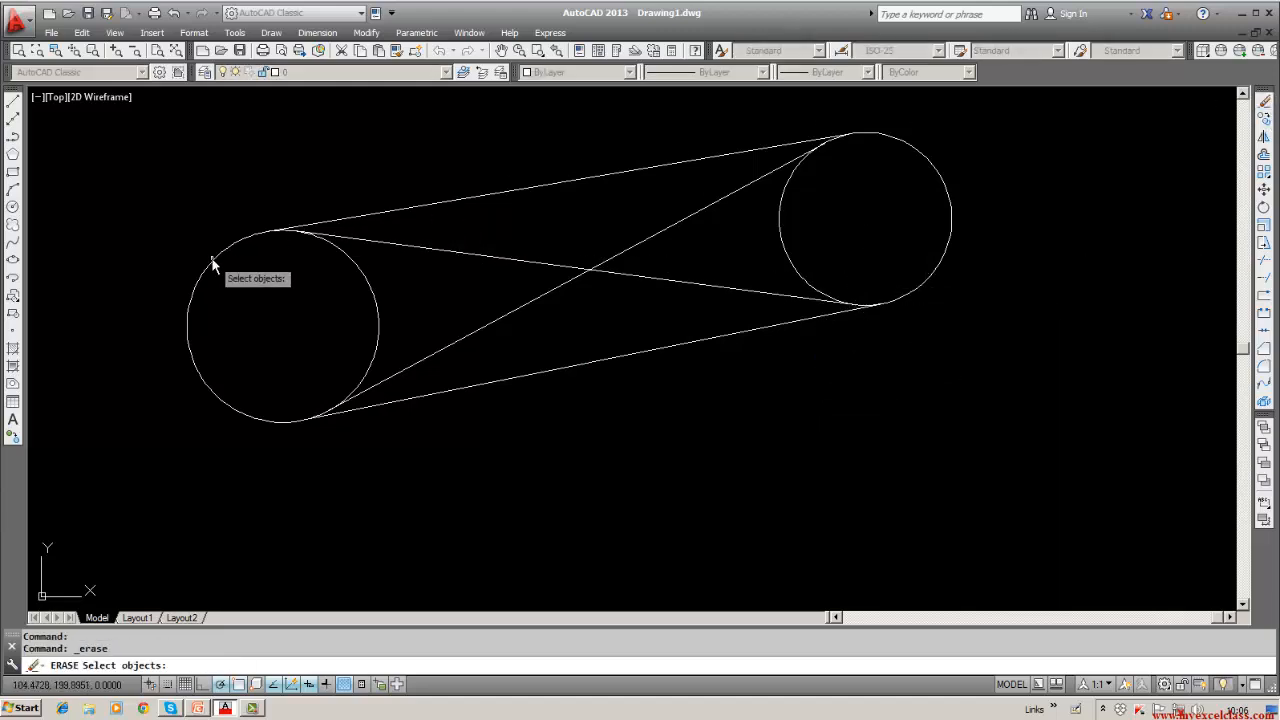
text(w)
key(Return)
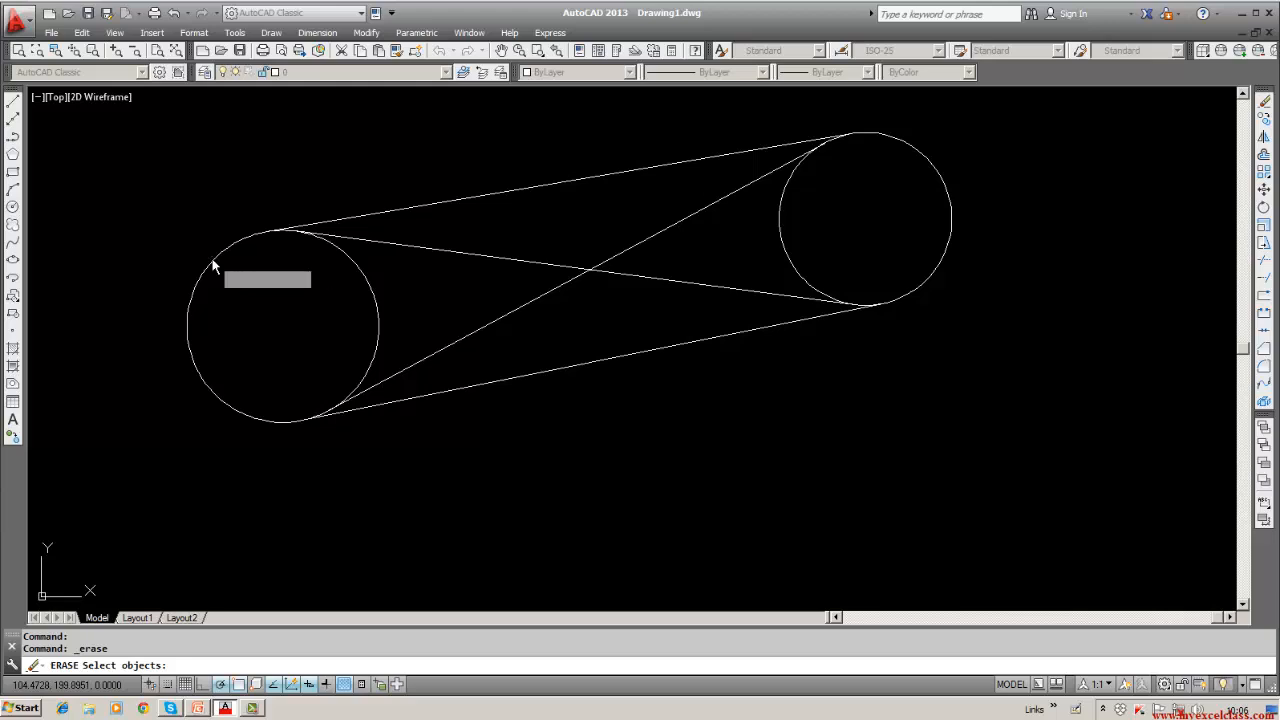
click(149, 128)
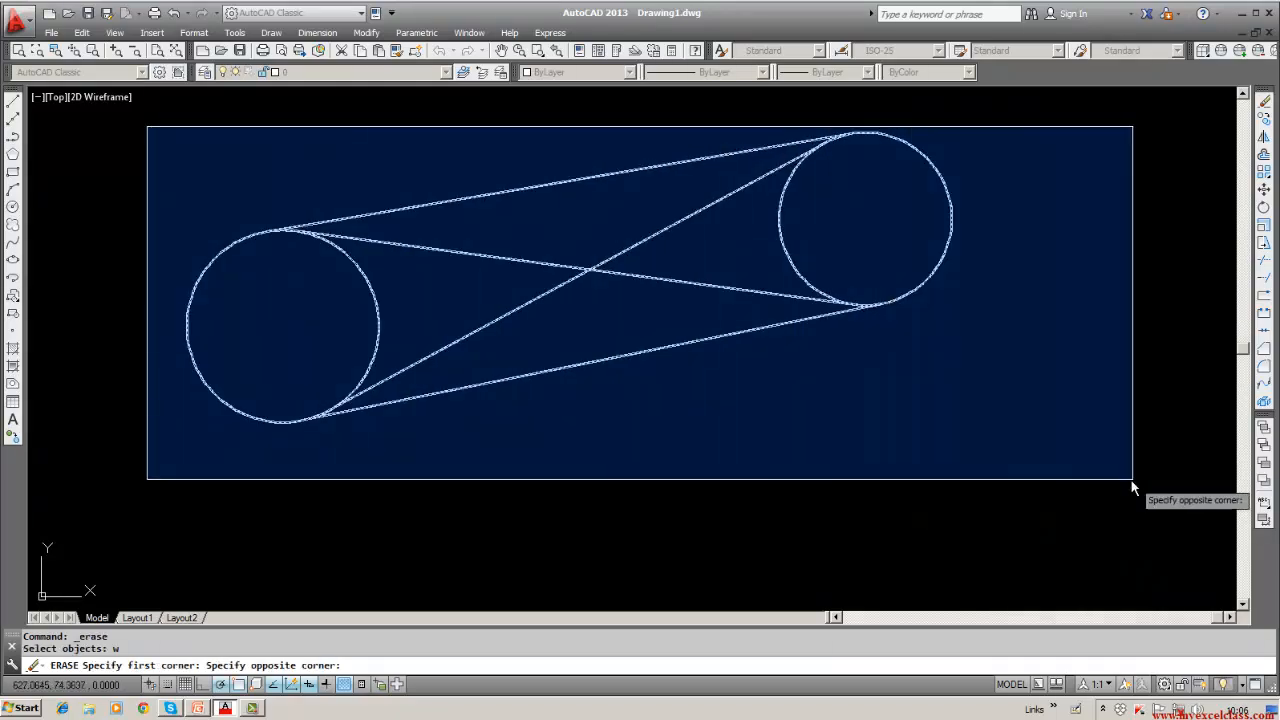
click(1085, 486)
key(Return)
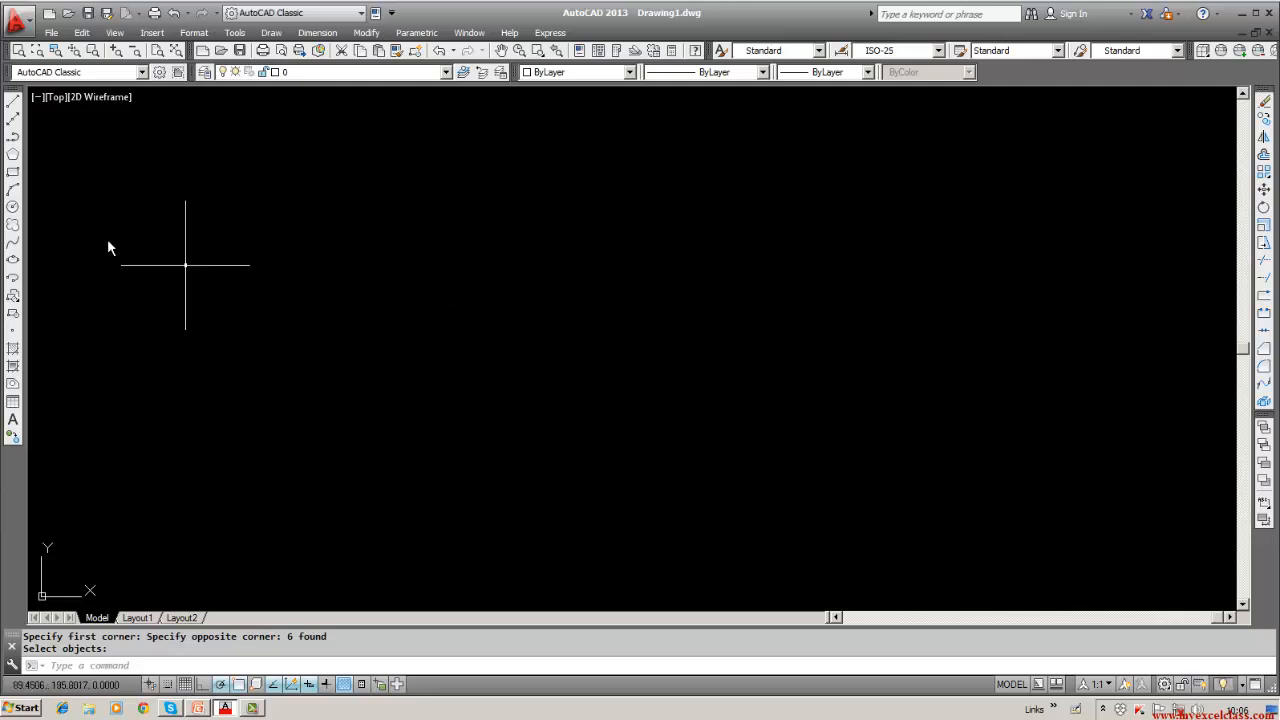
Draw a large circle with a radius of about 99 in the left half of the empty drawing.
click(13, 206)
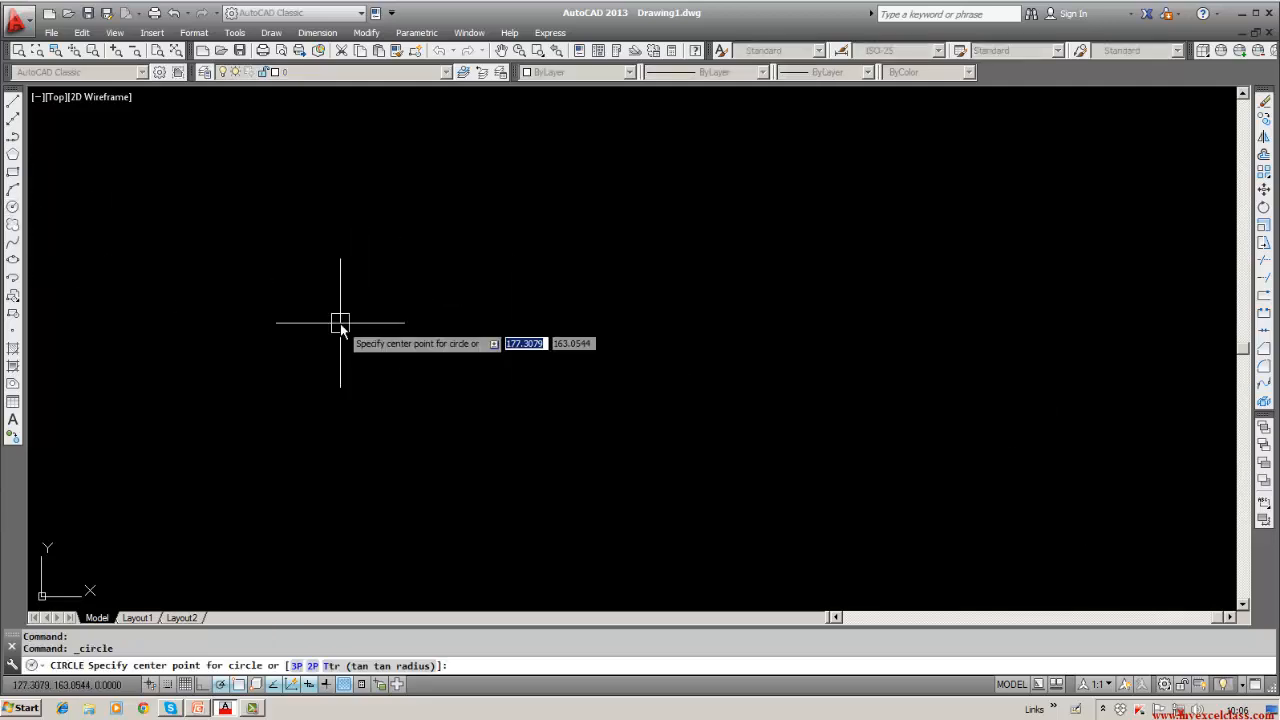
click(340, 323)
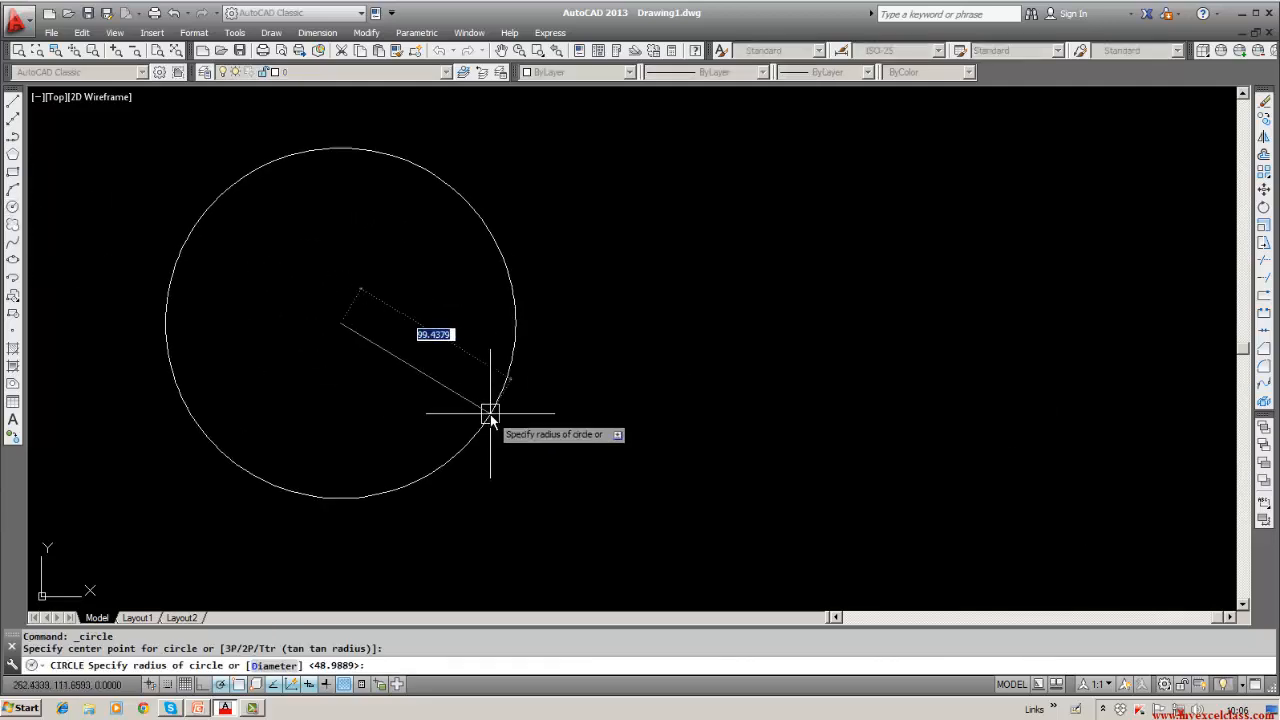
click(490, 413)
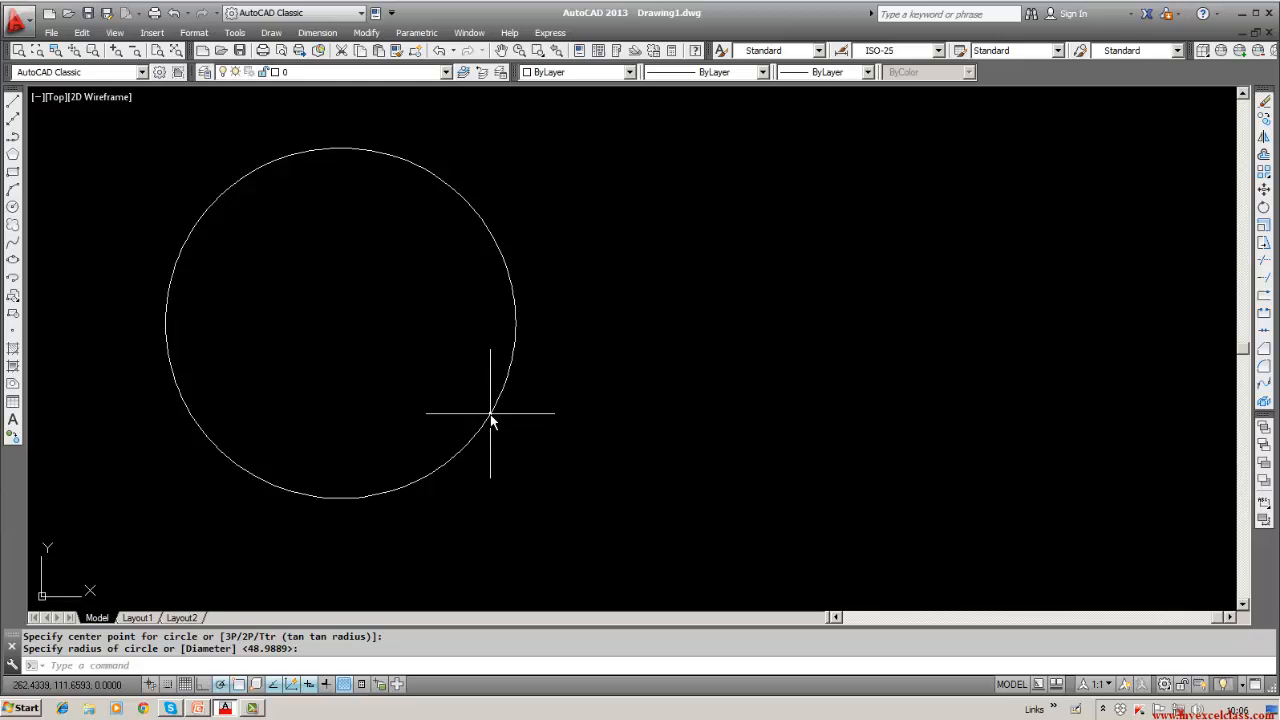
Draw a line from a free point well to the right of the circle to its upper side, using the tan snap override.
click(13, 102)
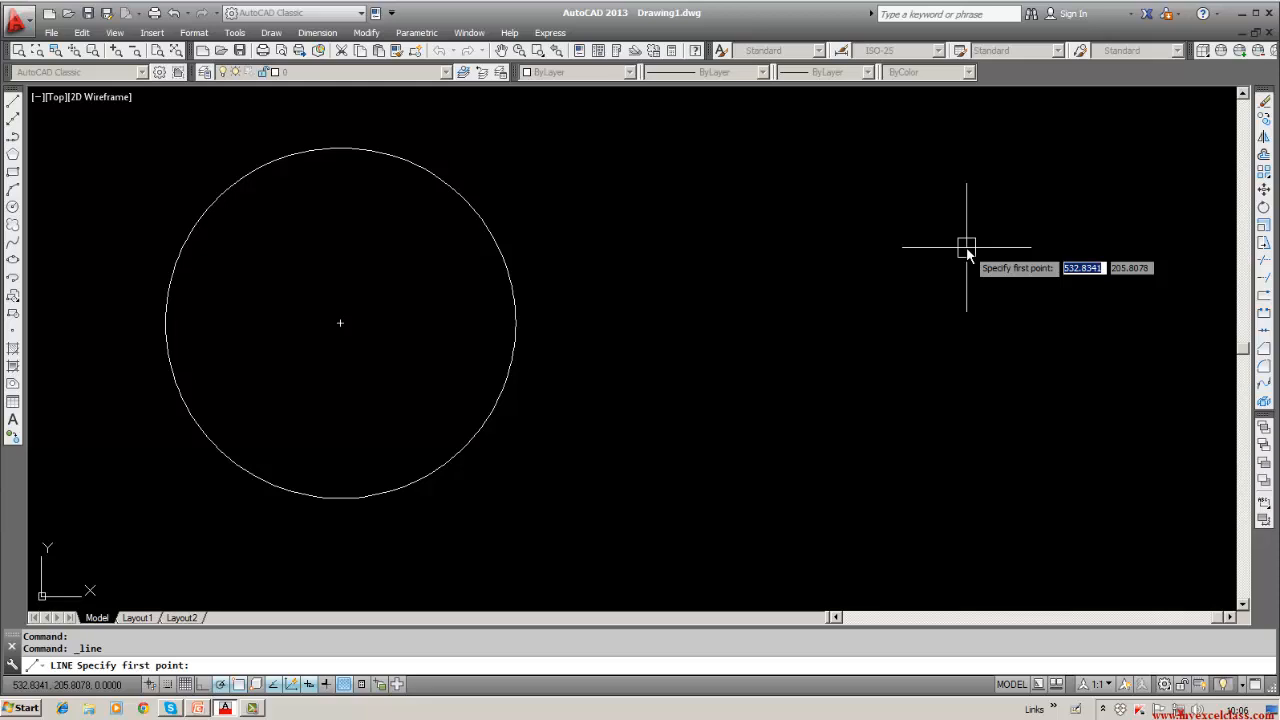
click(966, 248)
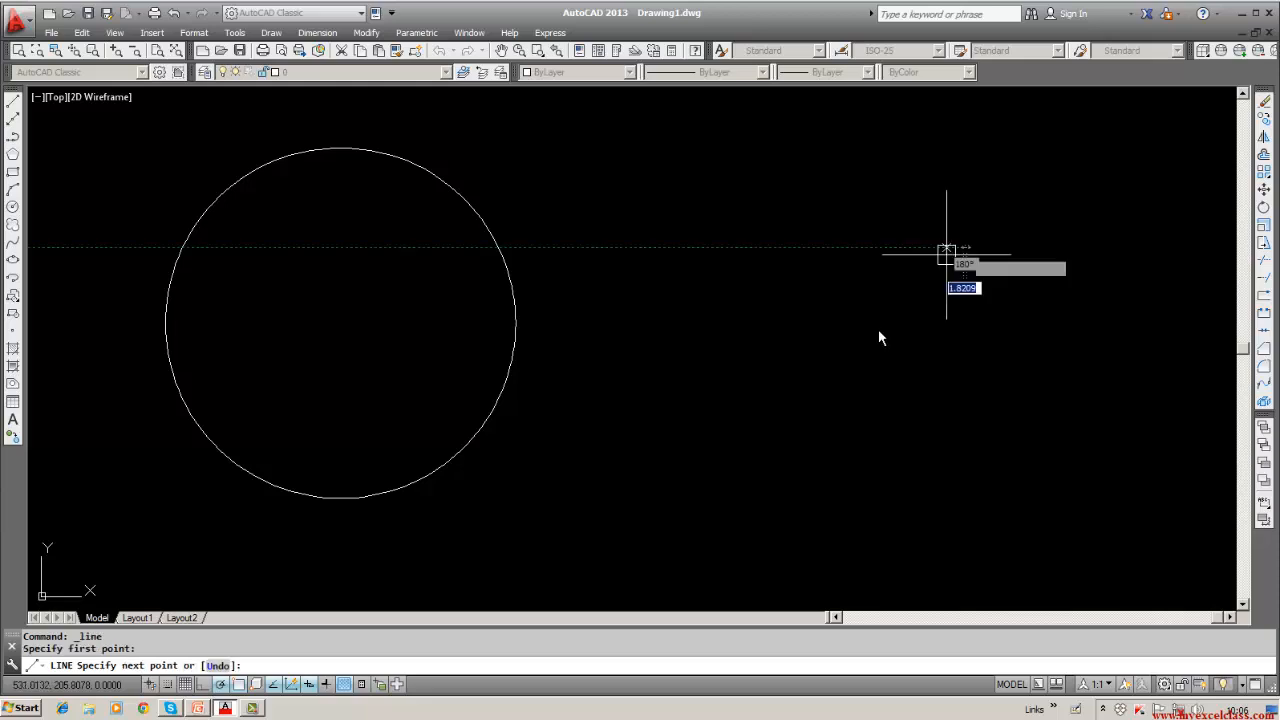
text(1)
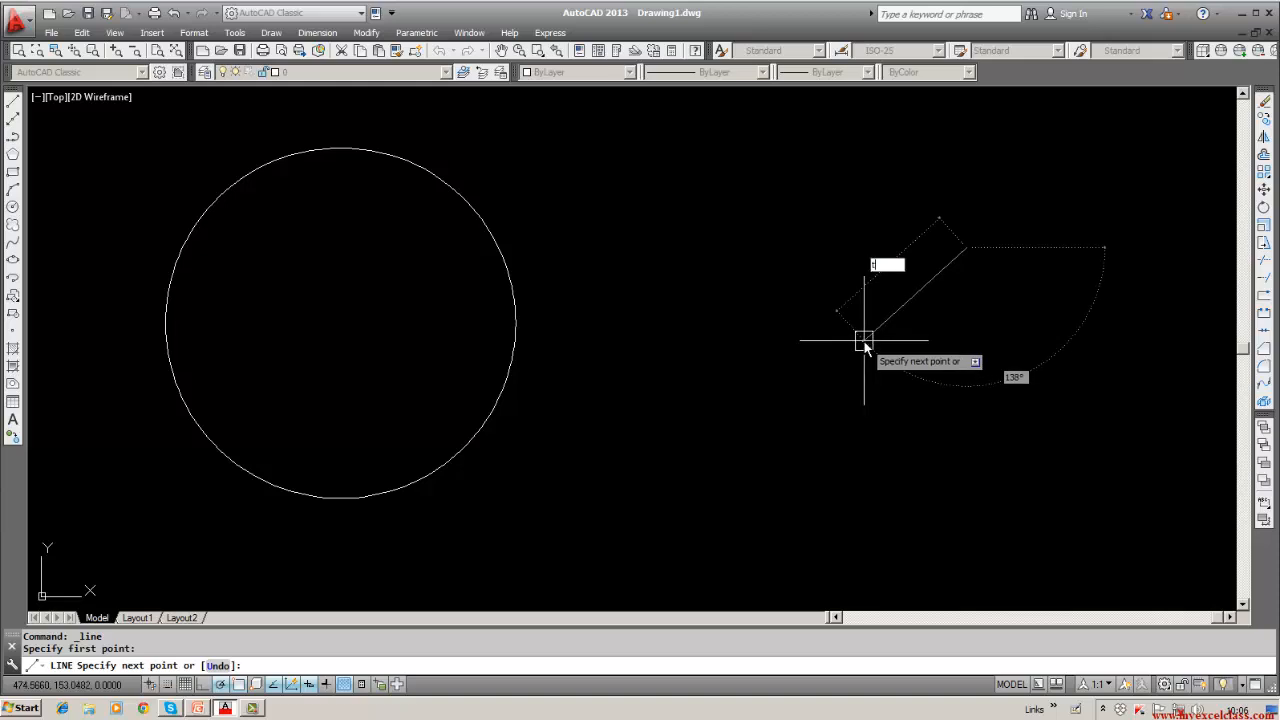
text(an)
key(Return)
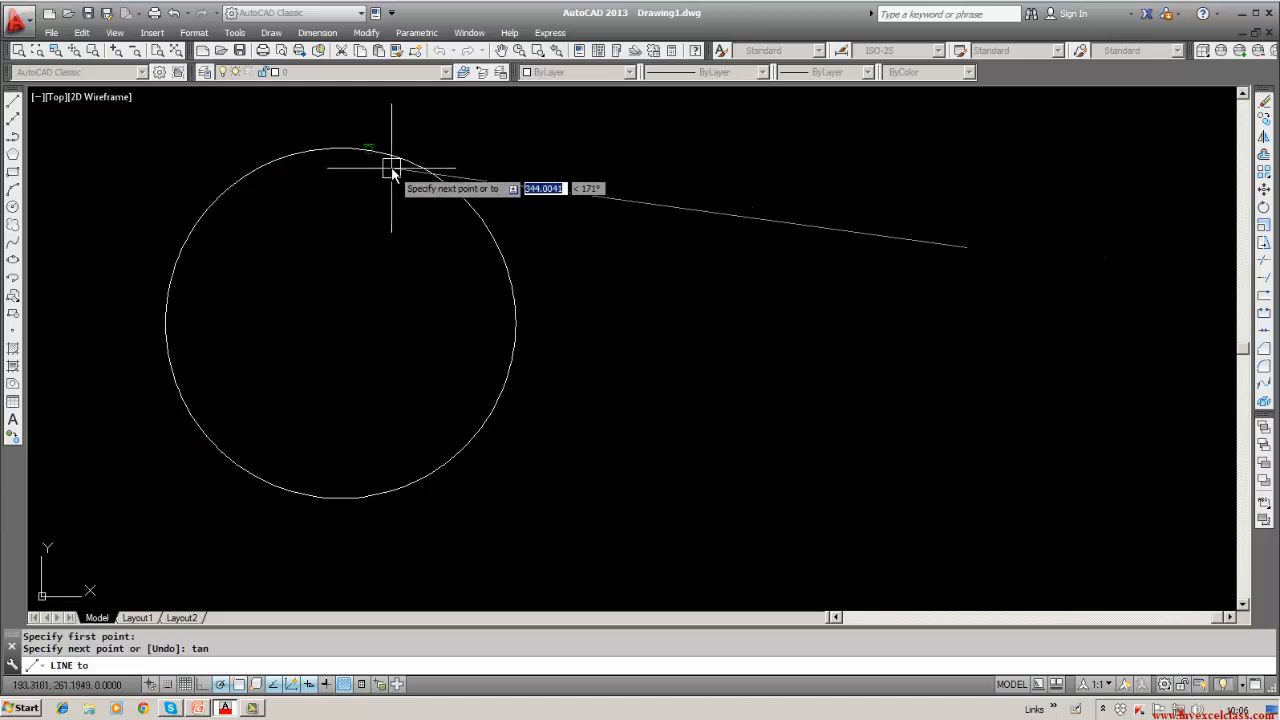
click(392, 165)
key(Return)
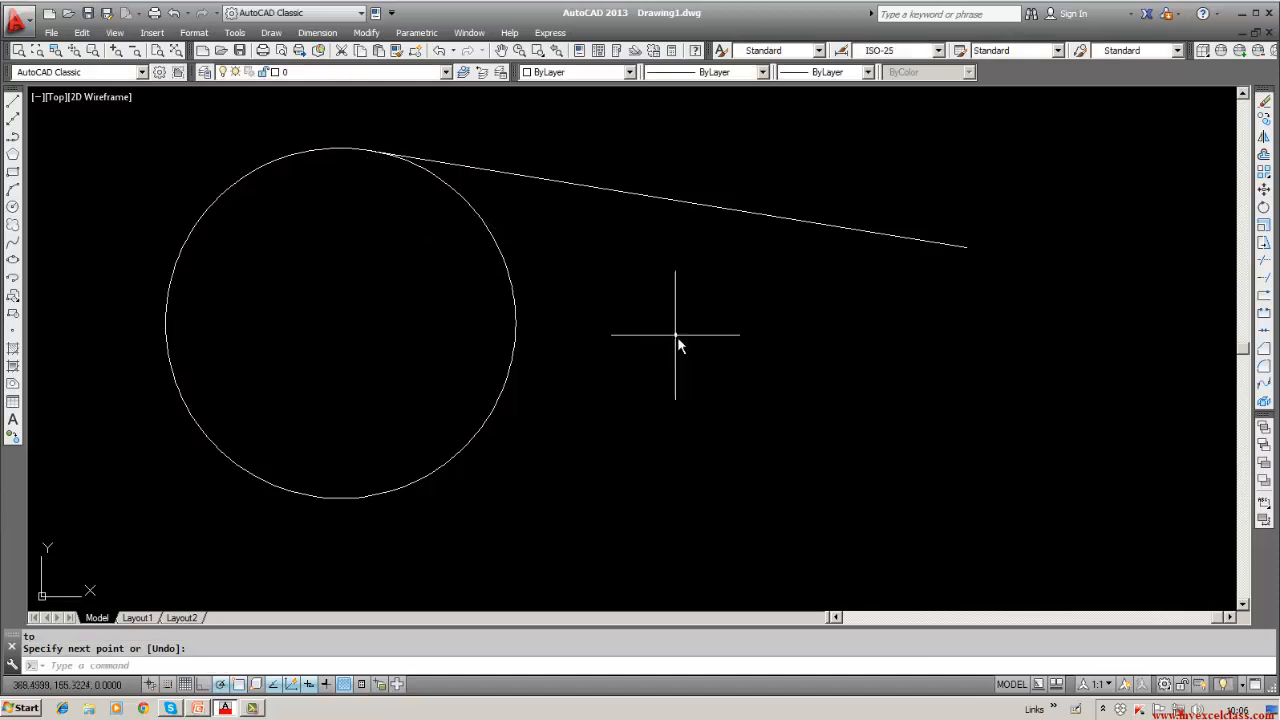
Draw a second line from the first line's outer endpoint to the circle's lower side, using the tan snap override.
click(13, 101)
click(964, 249)
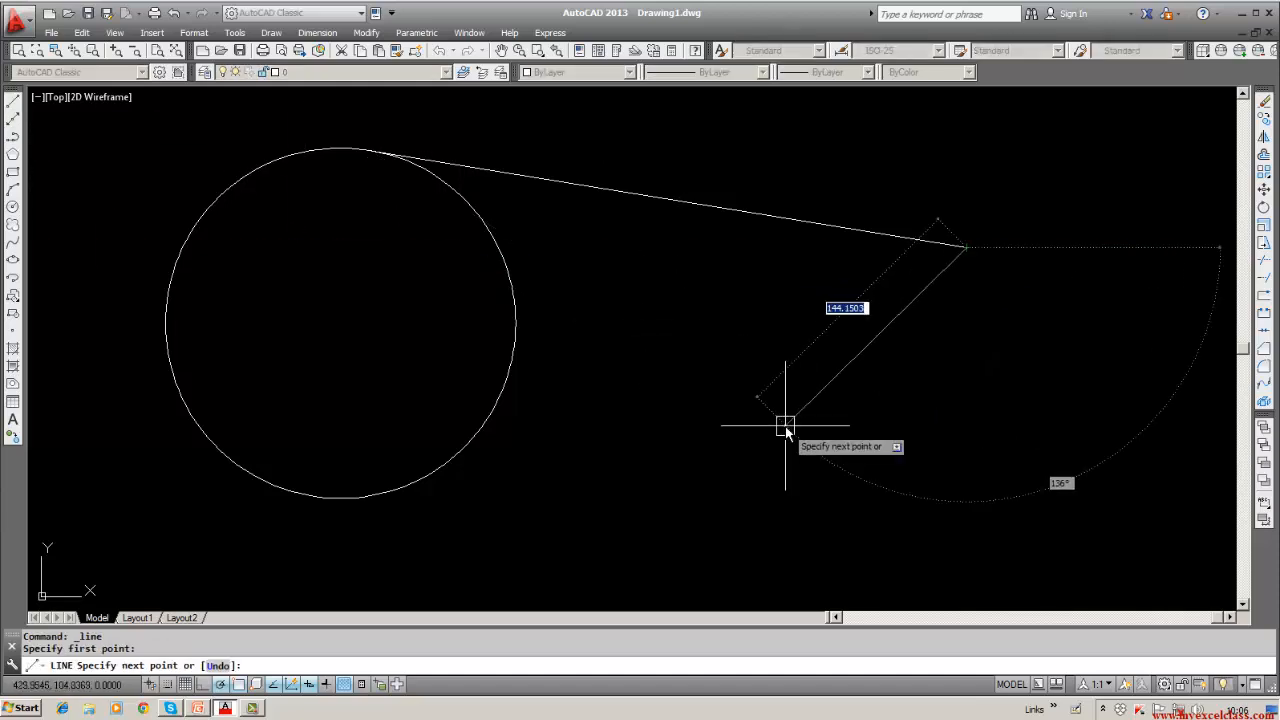
text(tan)
key(Return)
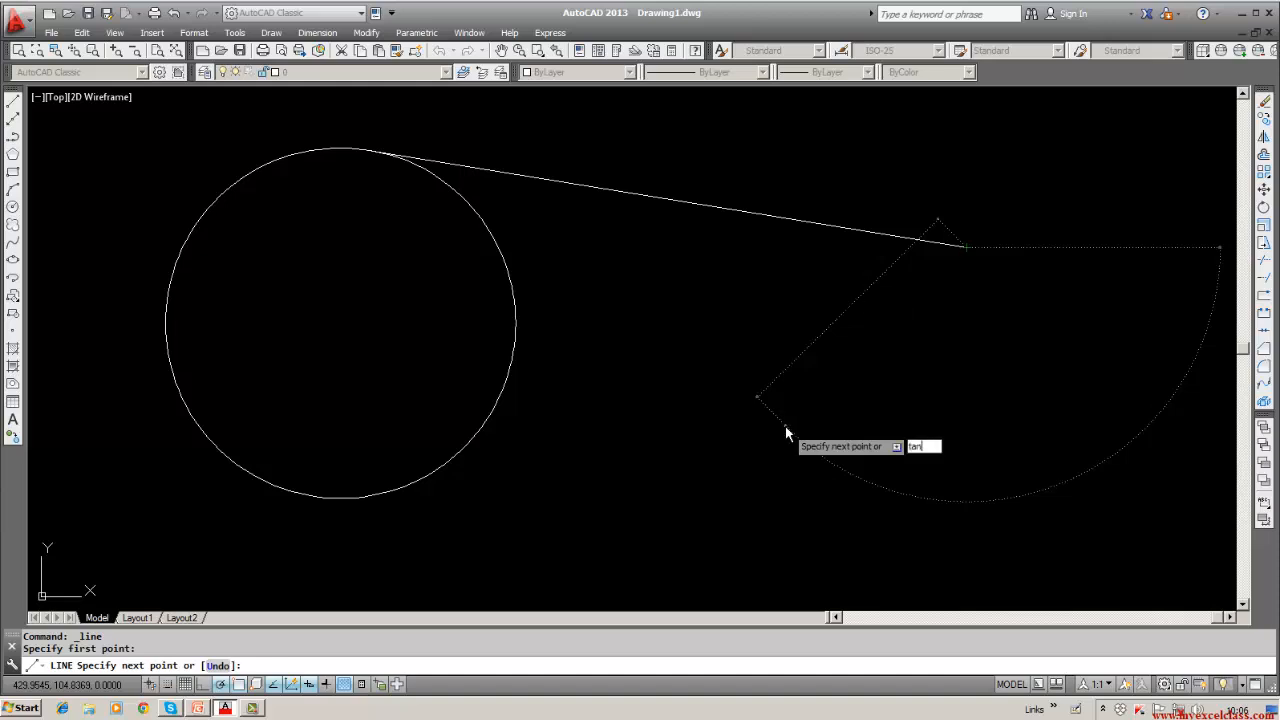
click(433, 472)
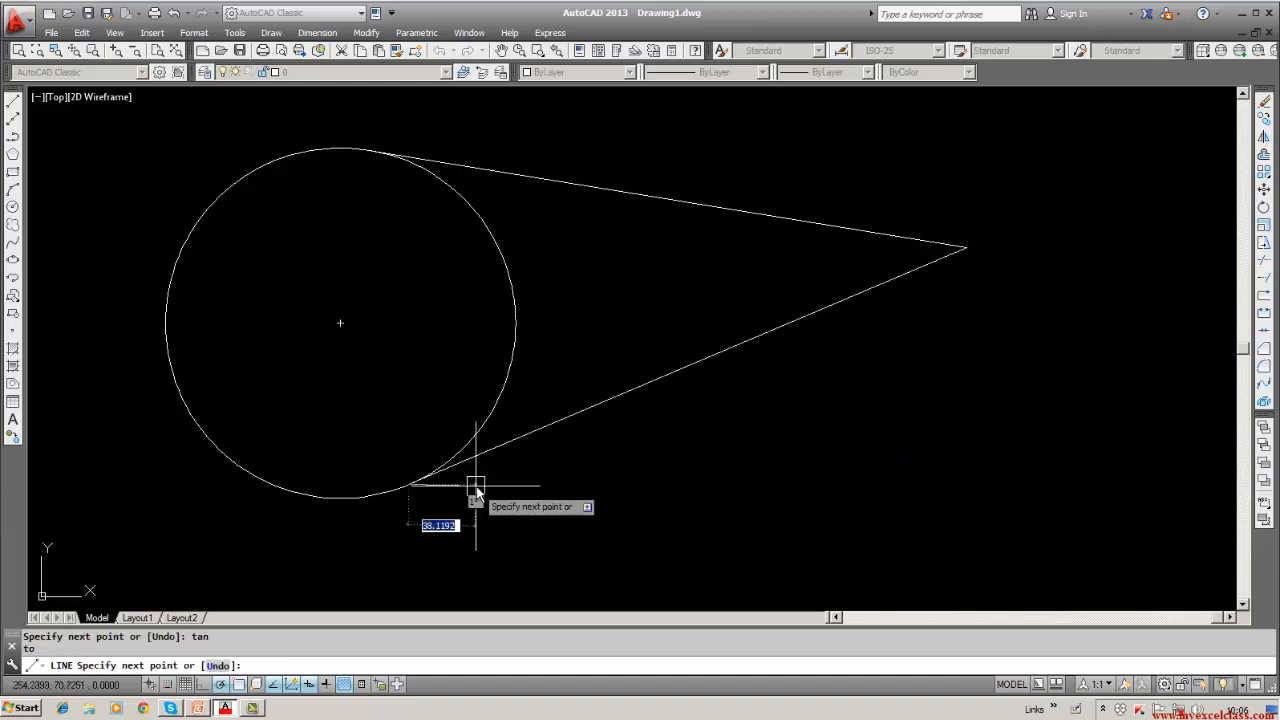
key(Return)
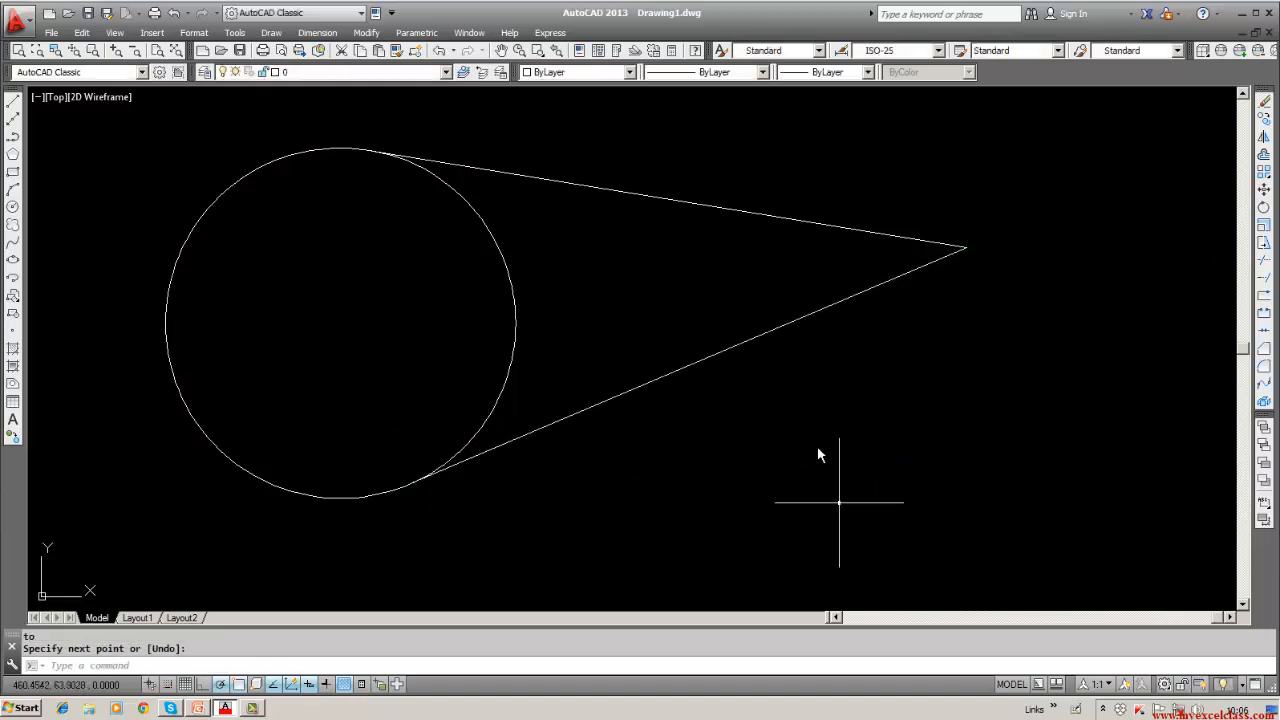
click(271, 32)
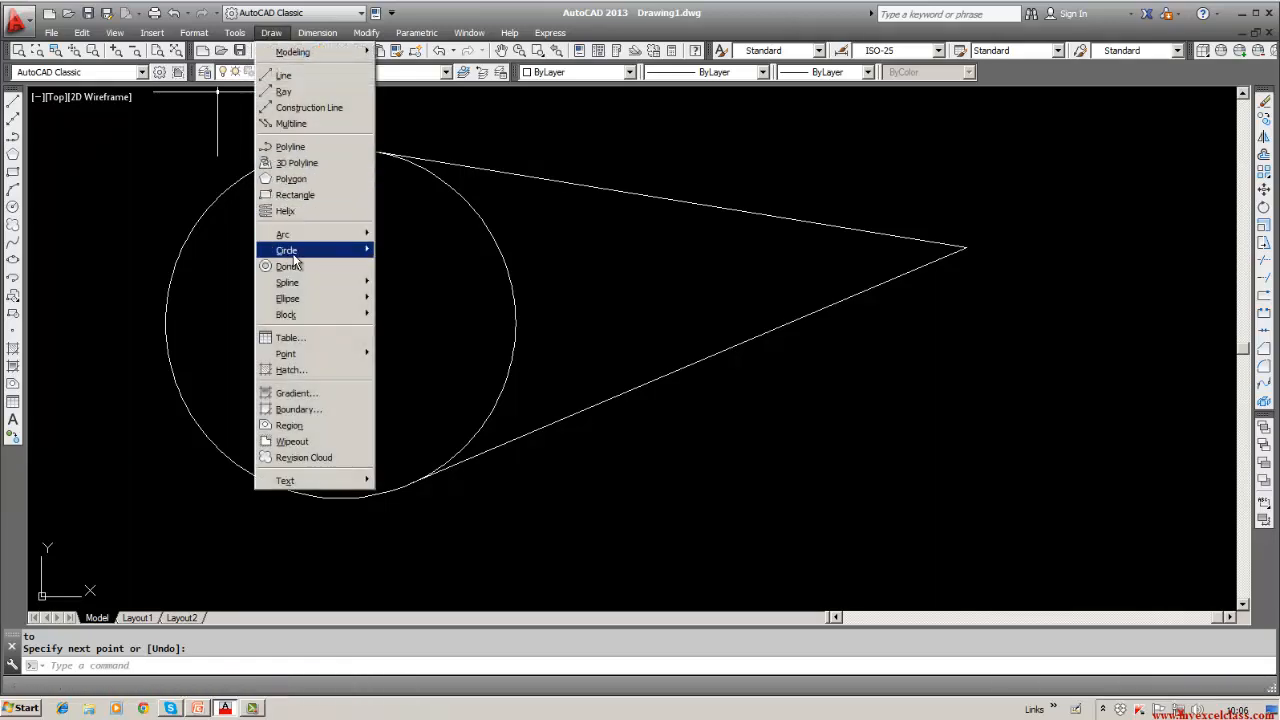
mouse_move(292, 256)
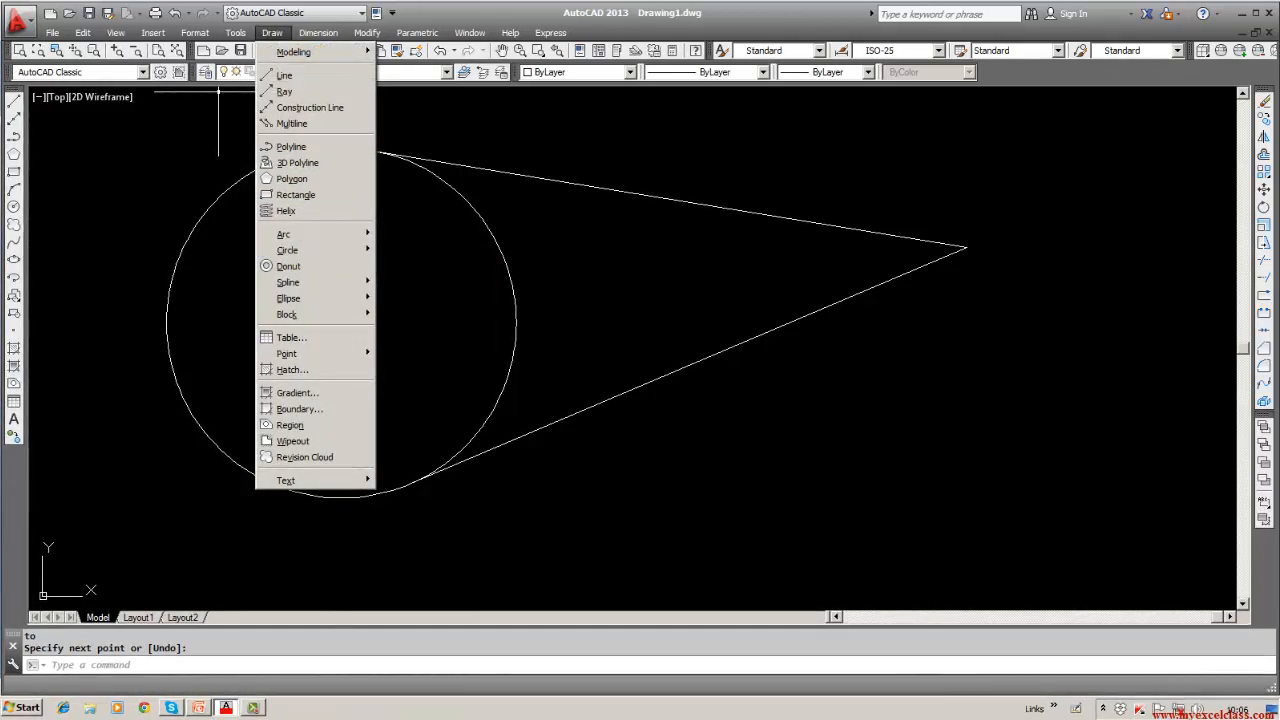
click(283, 75)
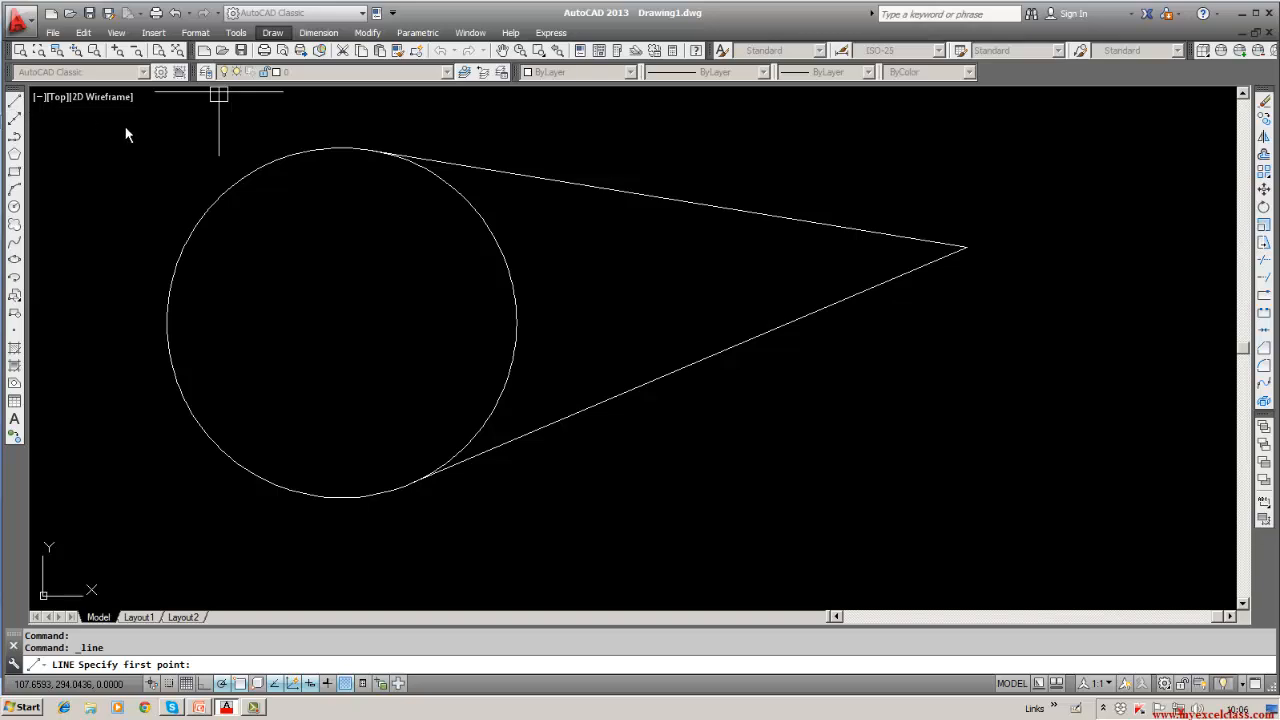
click(120, 438)
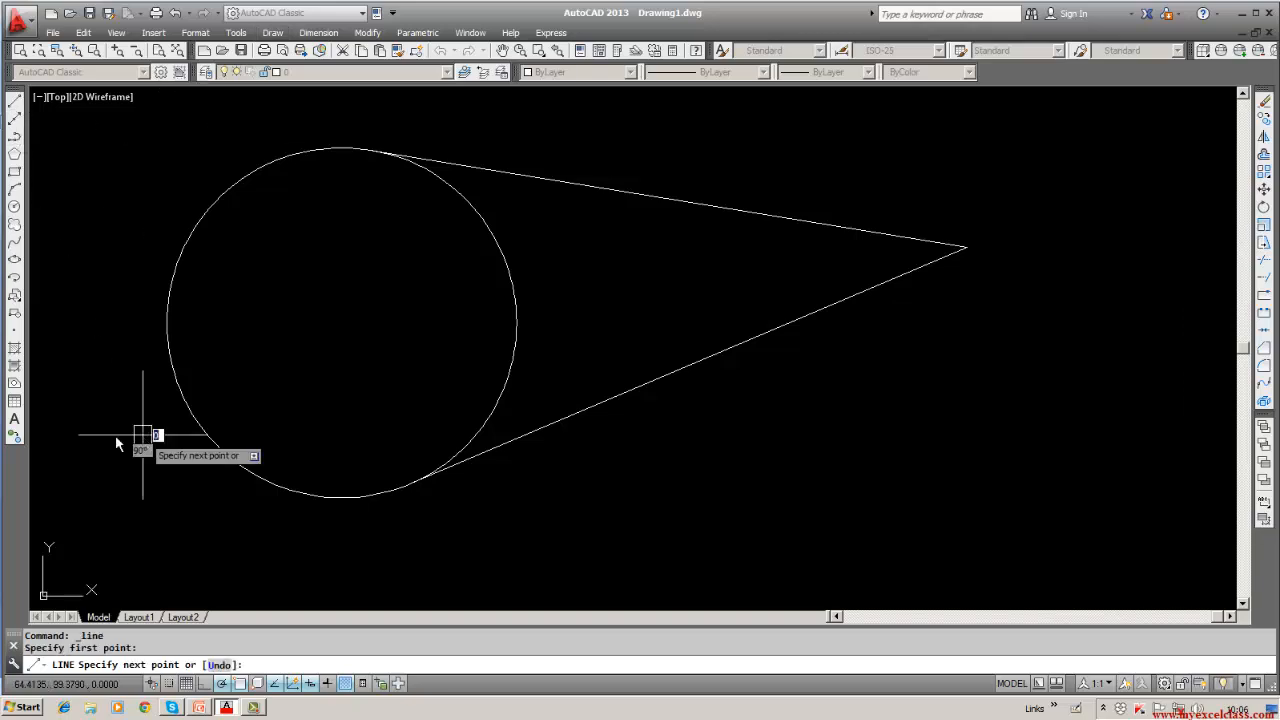
click(120, 438)
key(Escape)
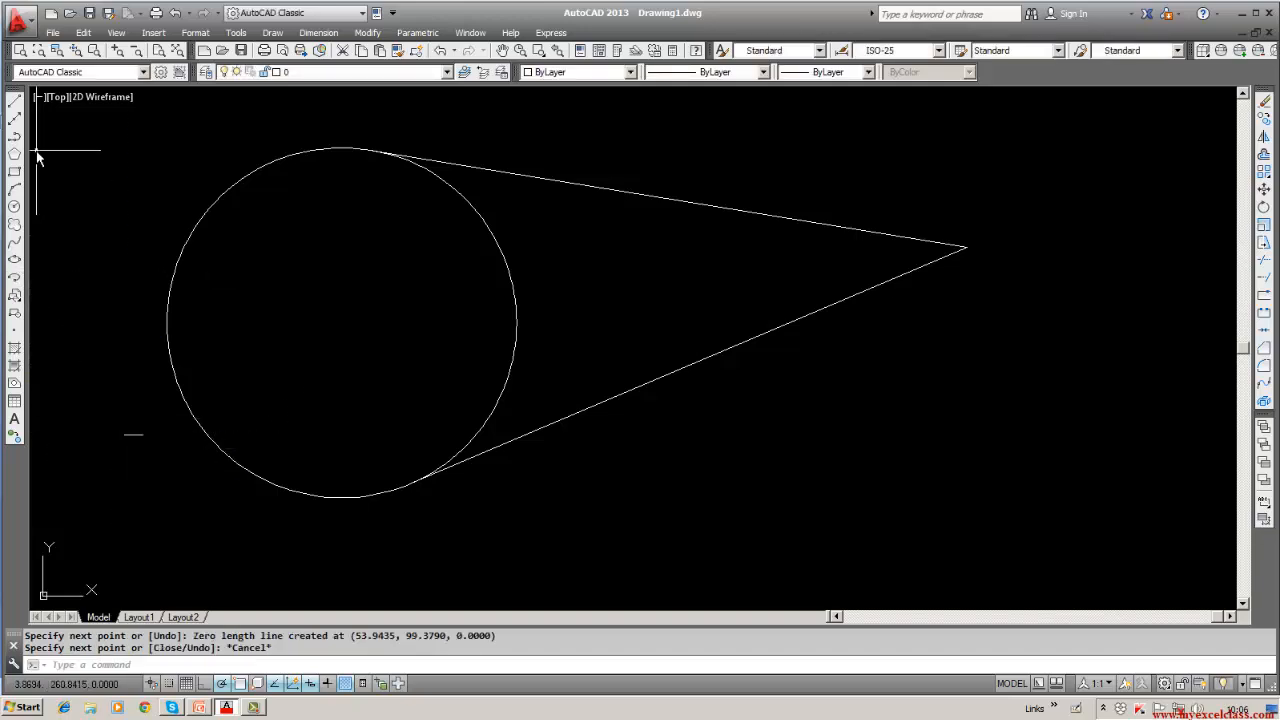
click(1265, 104)
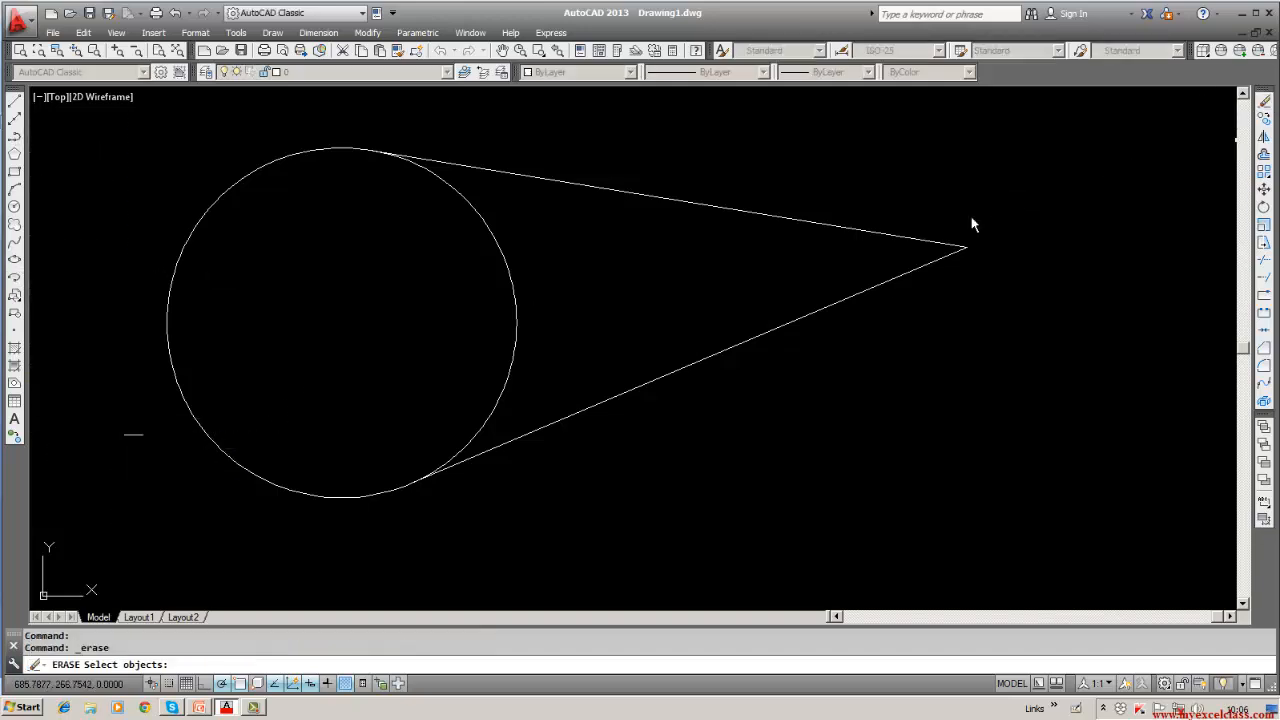
click(133, 437)
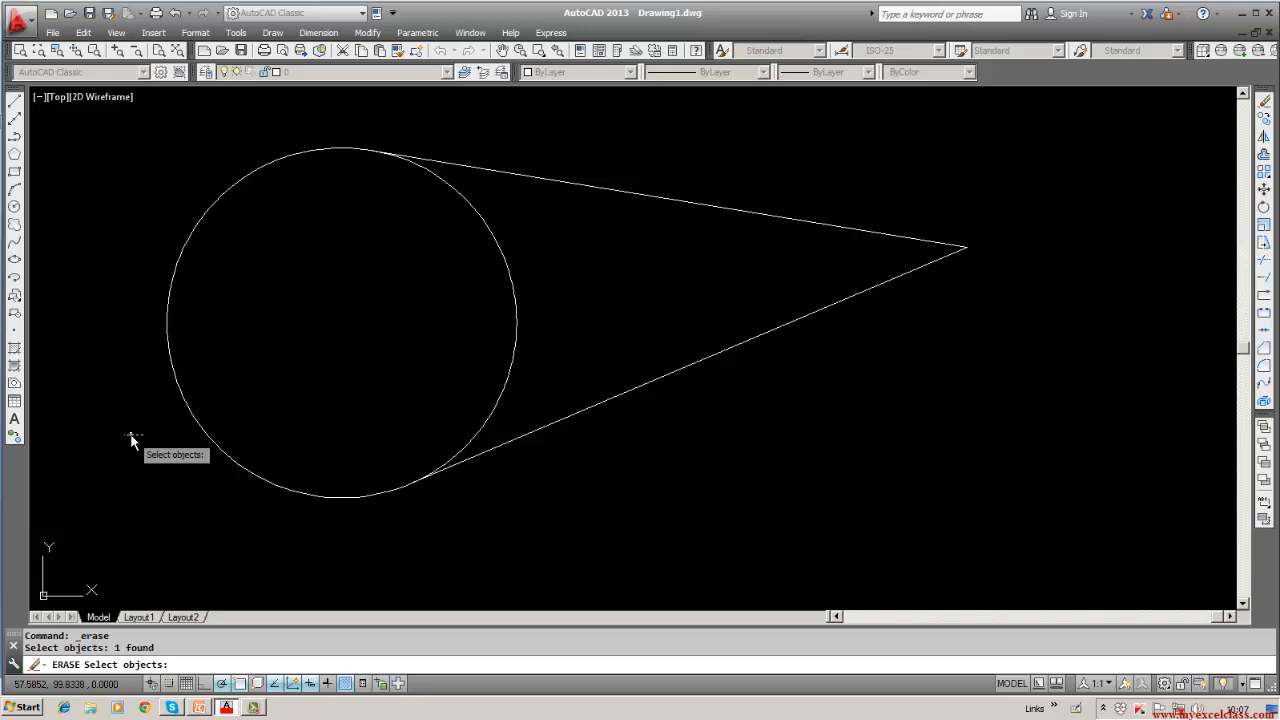
key(Return)
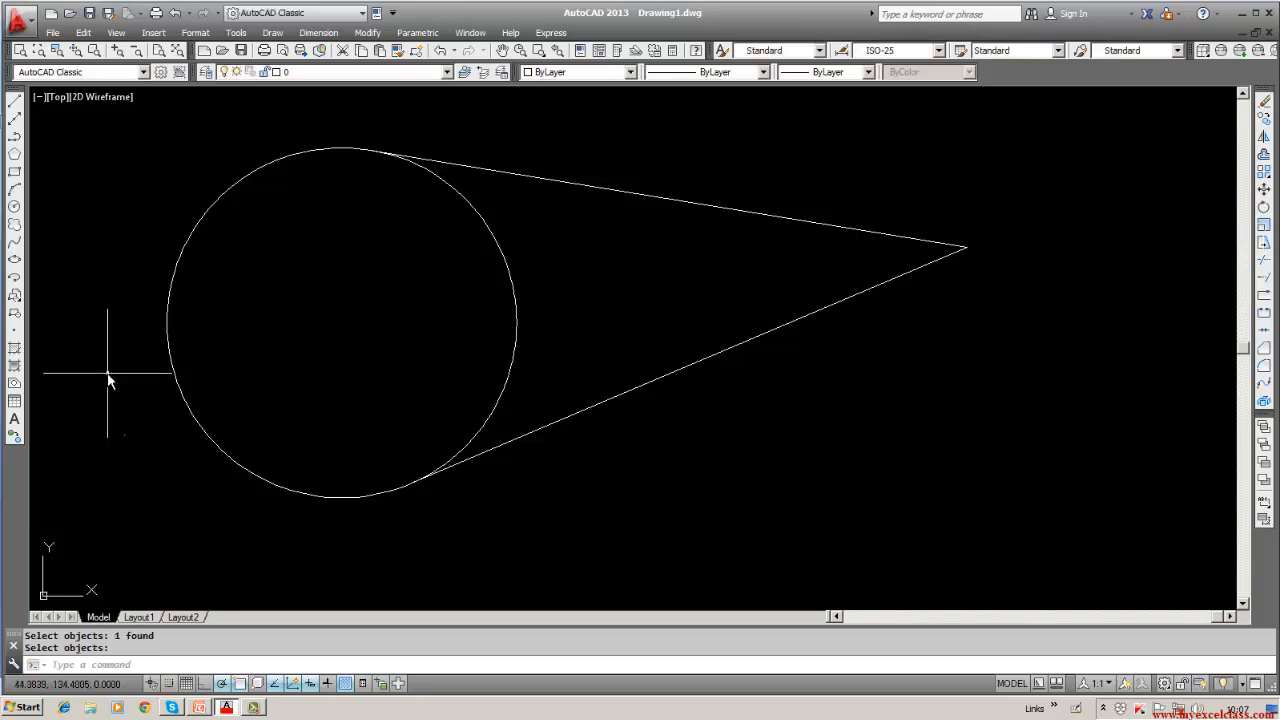
click(15, 100)
click(838, 464)
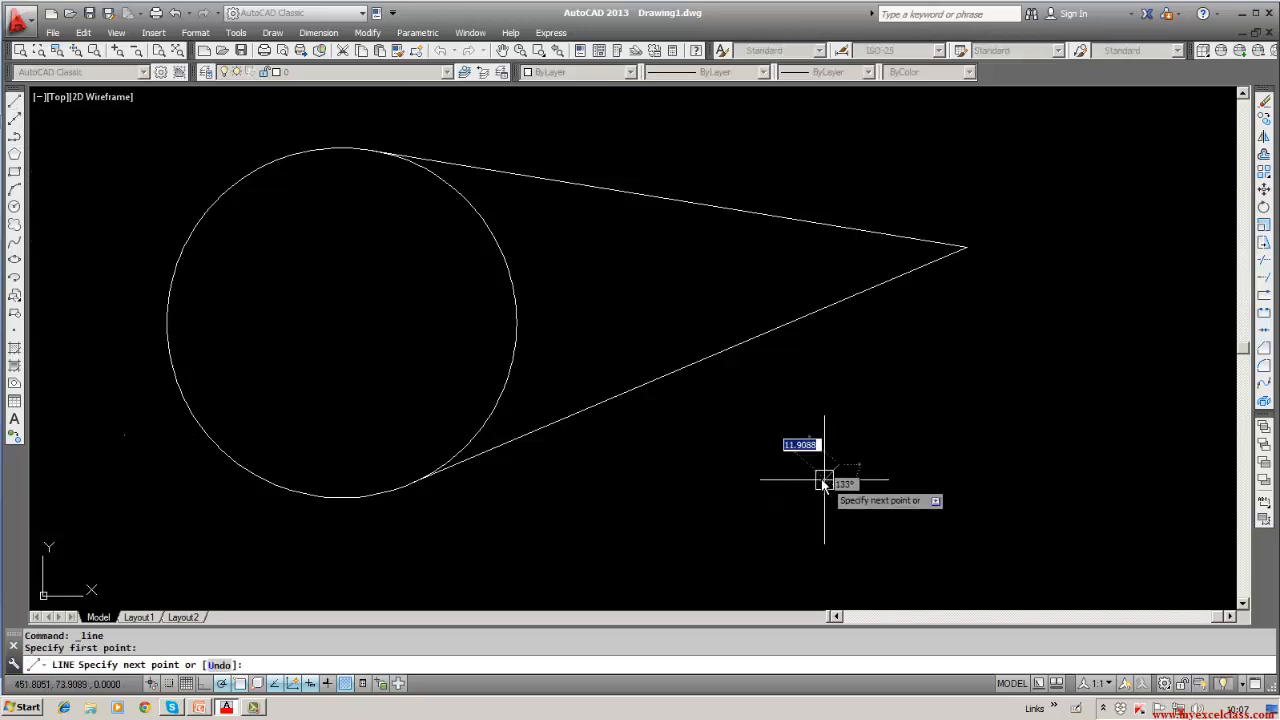
click(270, 33)
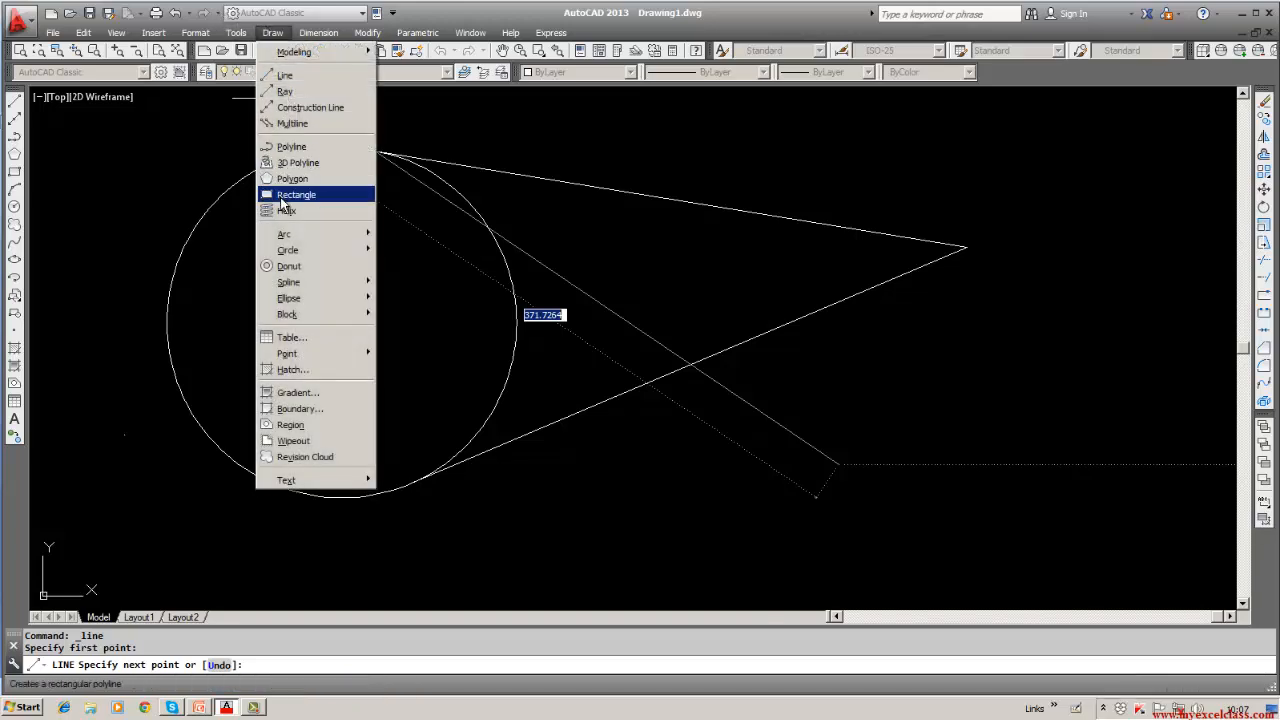
mouse_move(289, 250)
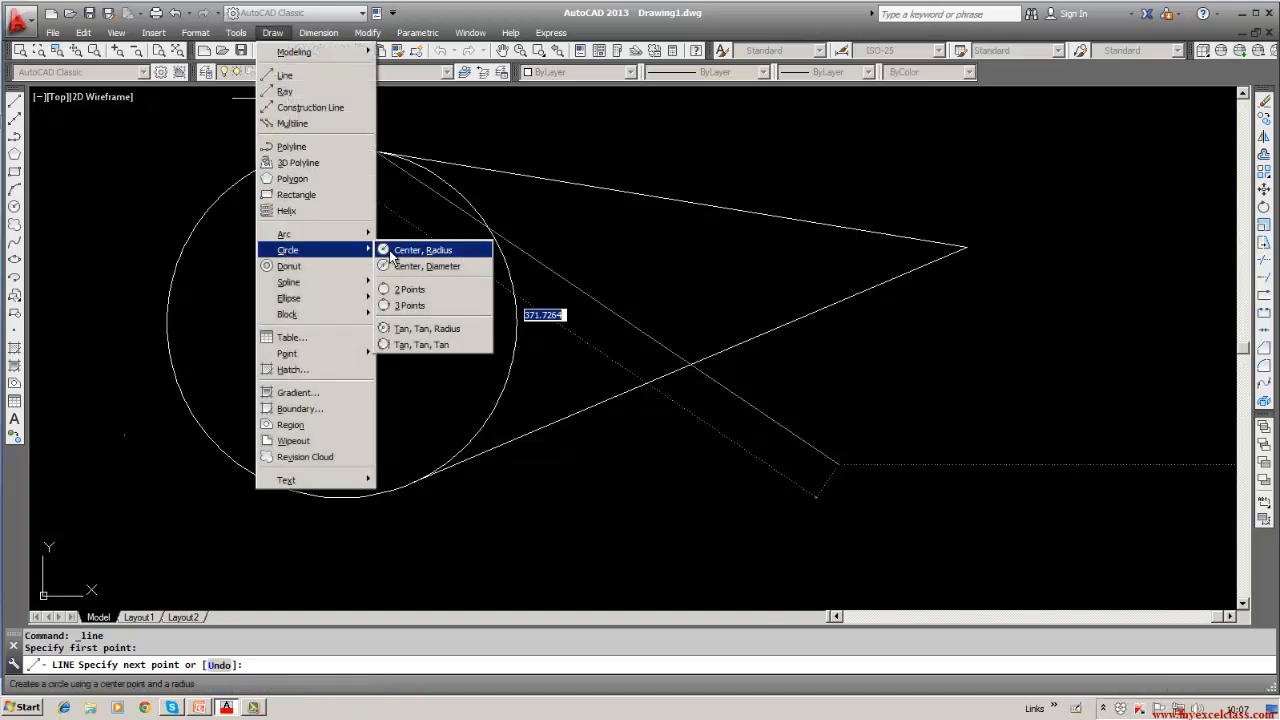
click(400, 329)
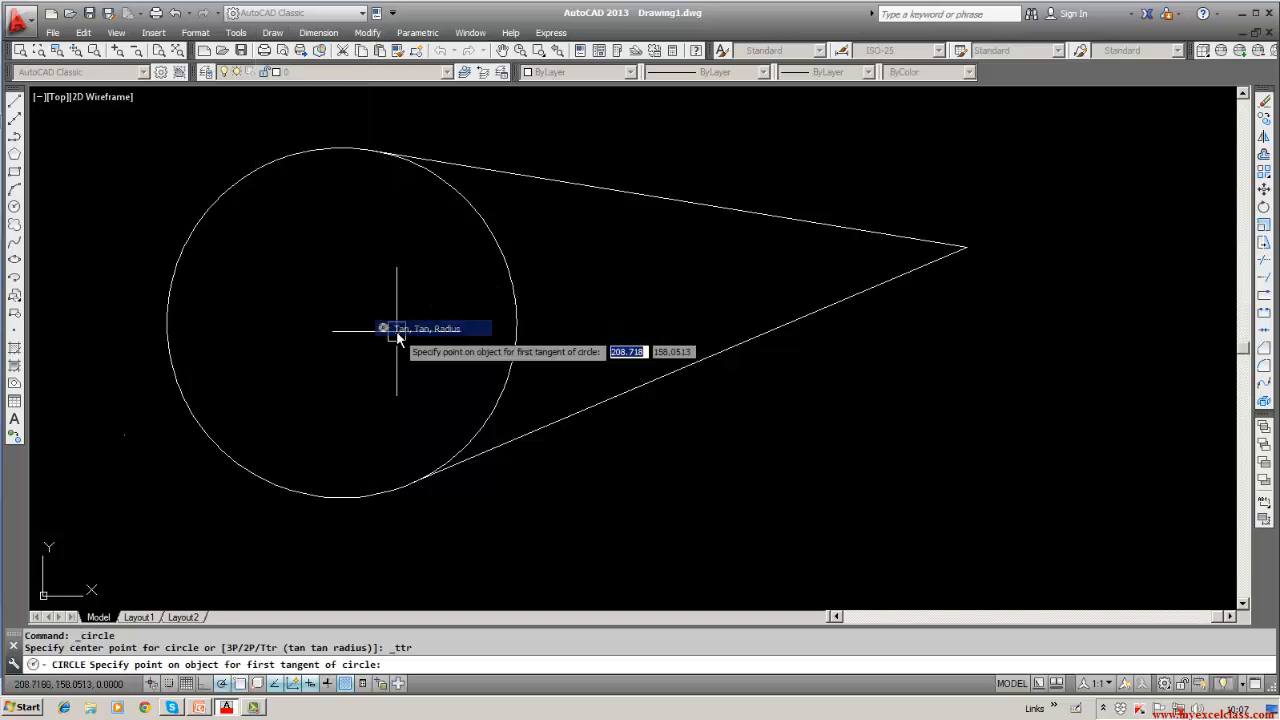
click(457, 202)
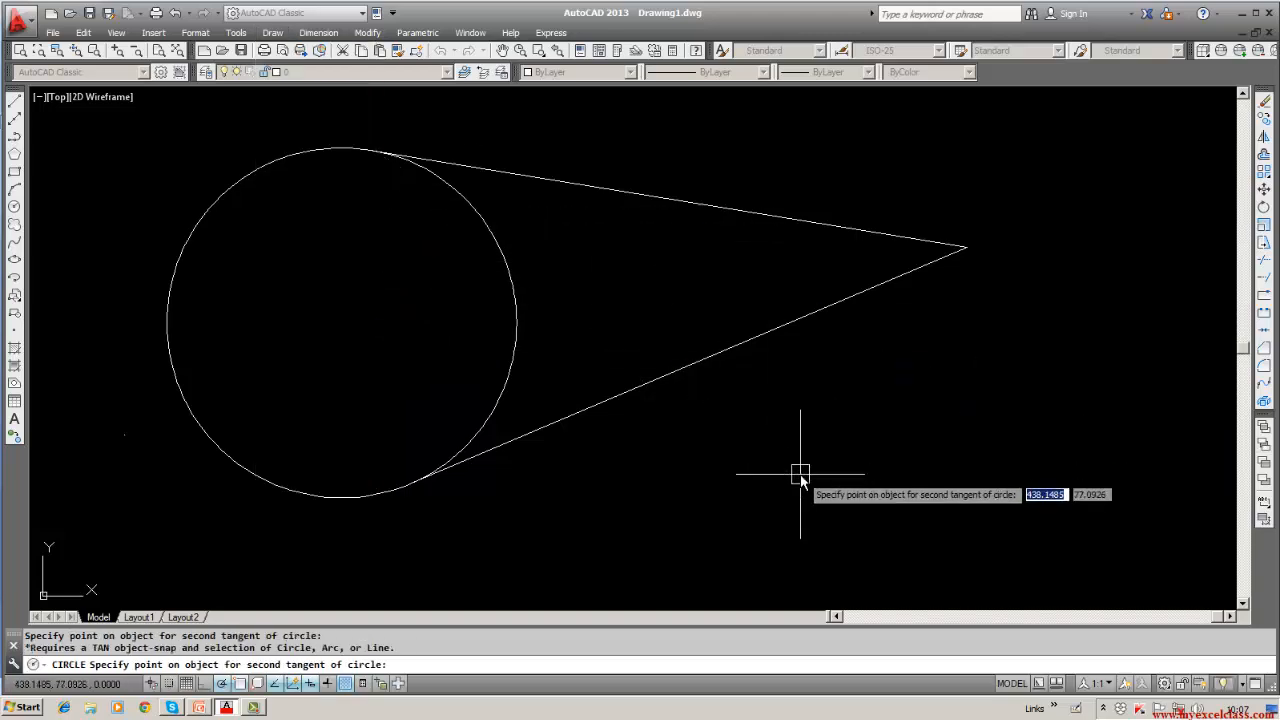
key(Escape)
Draw a line from a free point below the existing tangents to the circle's upper-right side, using the tan snap override.
click(14, 101)
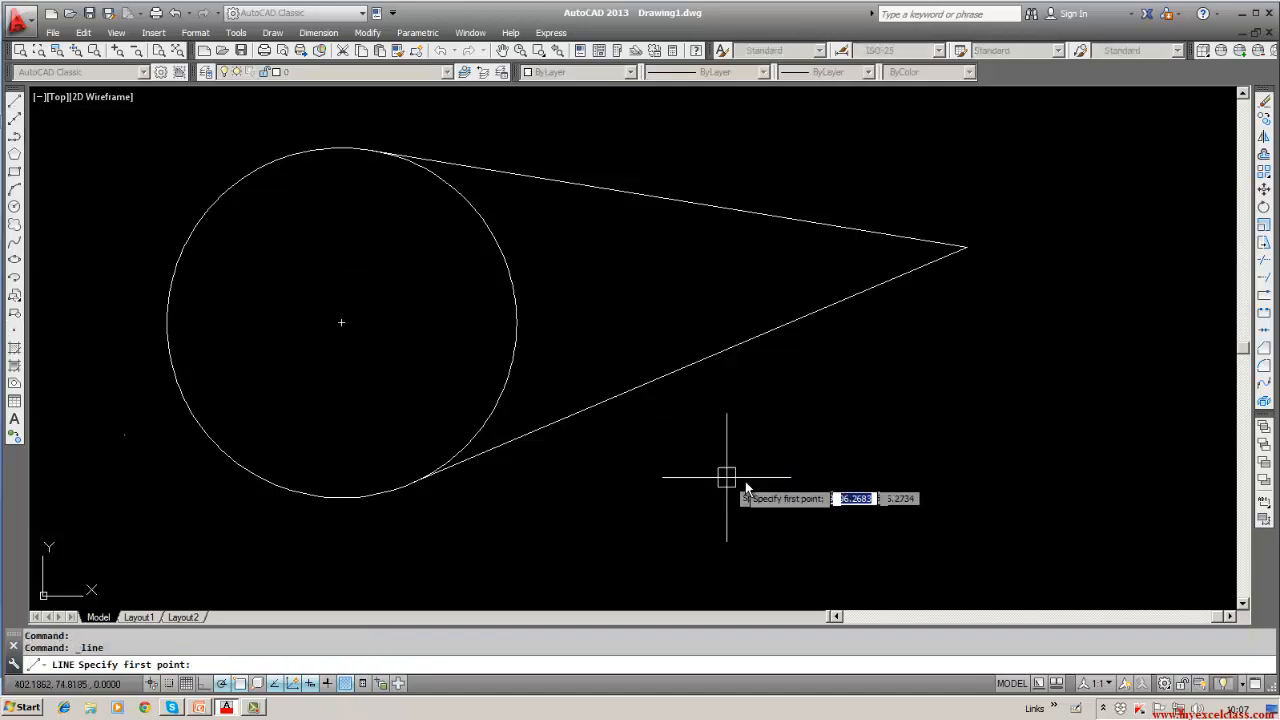
click(790, 481)
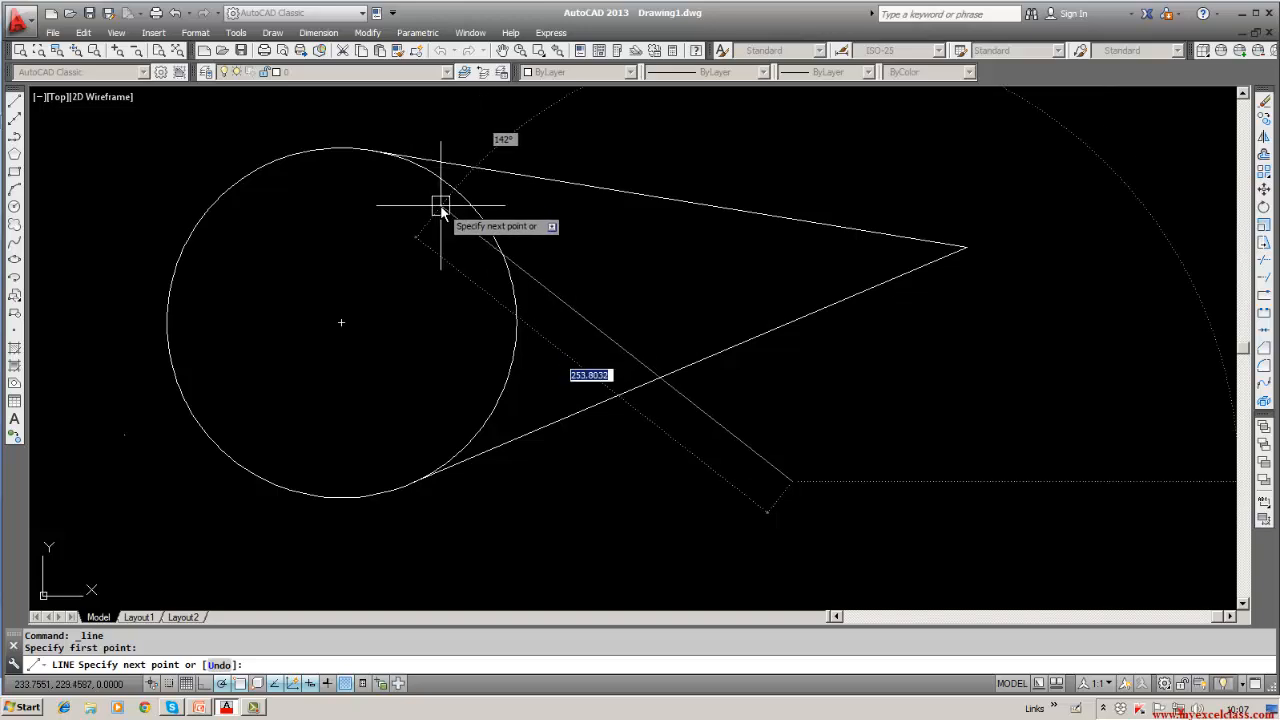
text(ta)
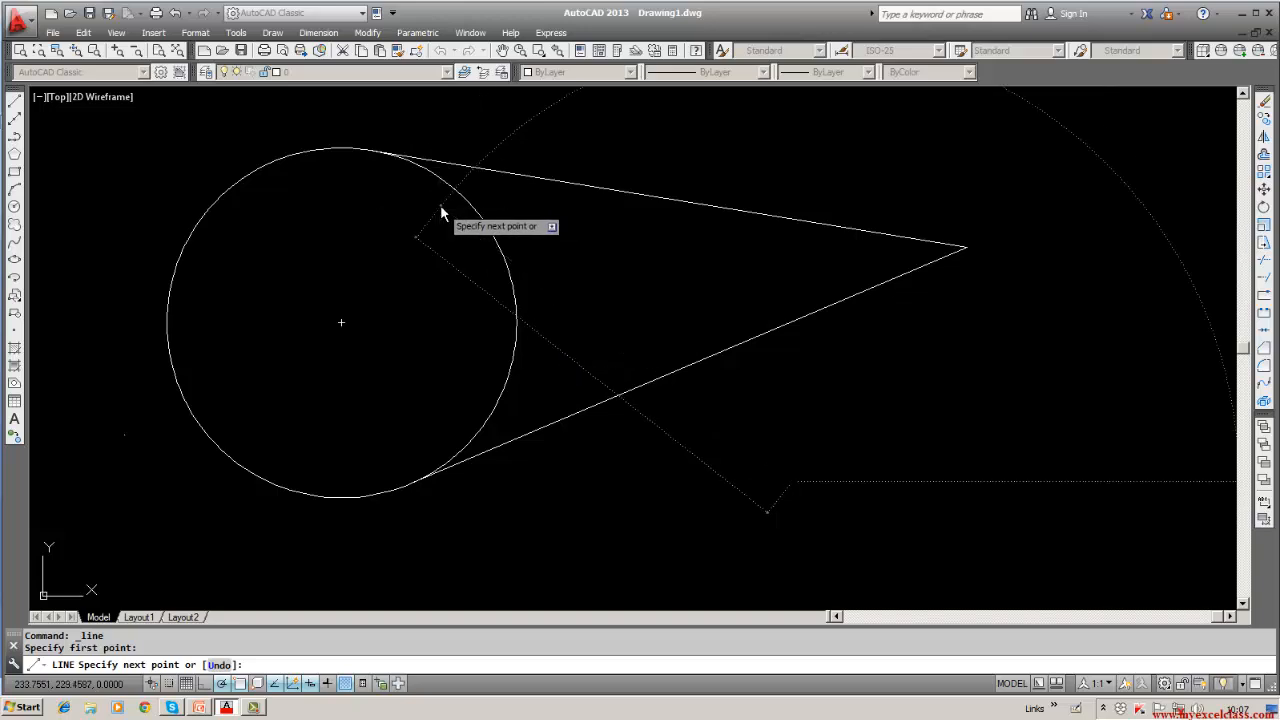
text(n)
key(Return)
key(Escape)
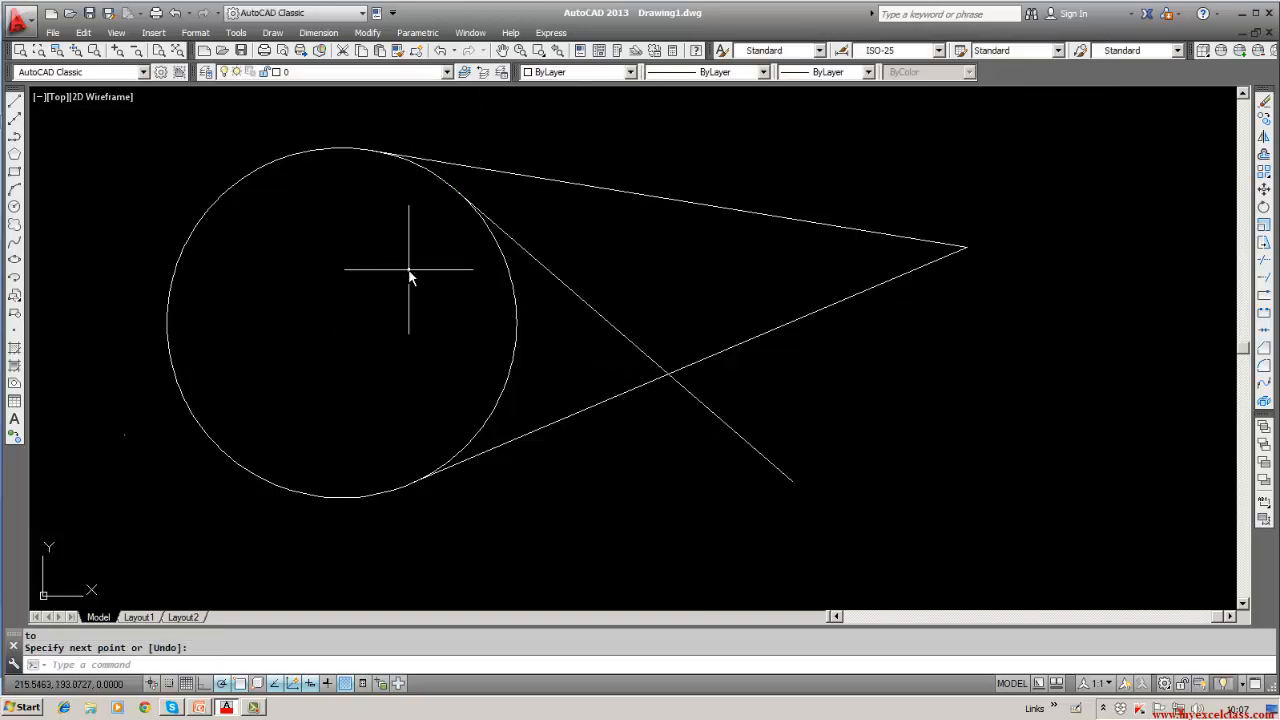
Draw a line from a free point just below and right of the circle to its underside, using the tan snap override.
click(14, 100)
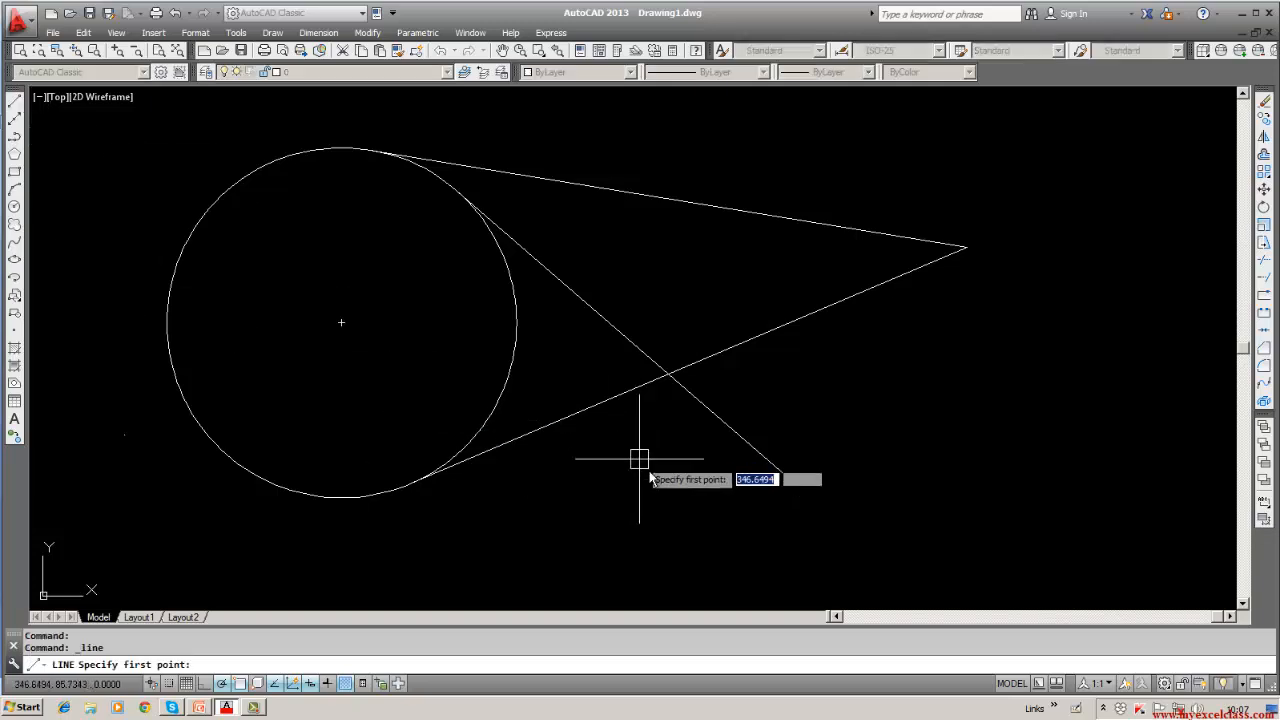
click(663, 505)
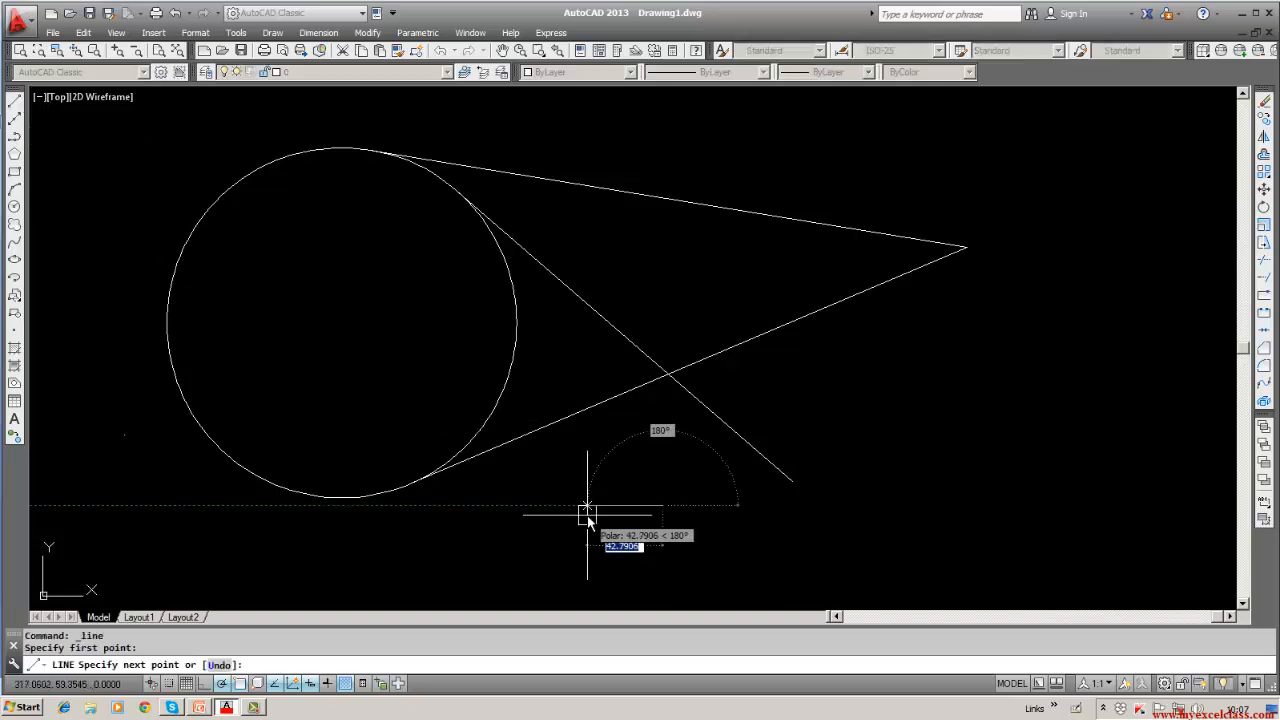
text(tan)
key(Return)
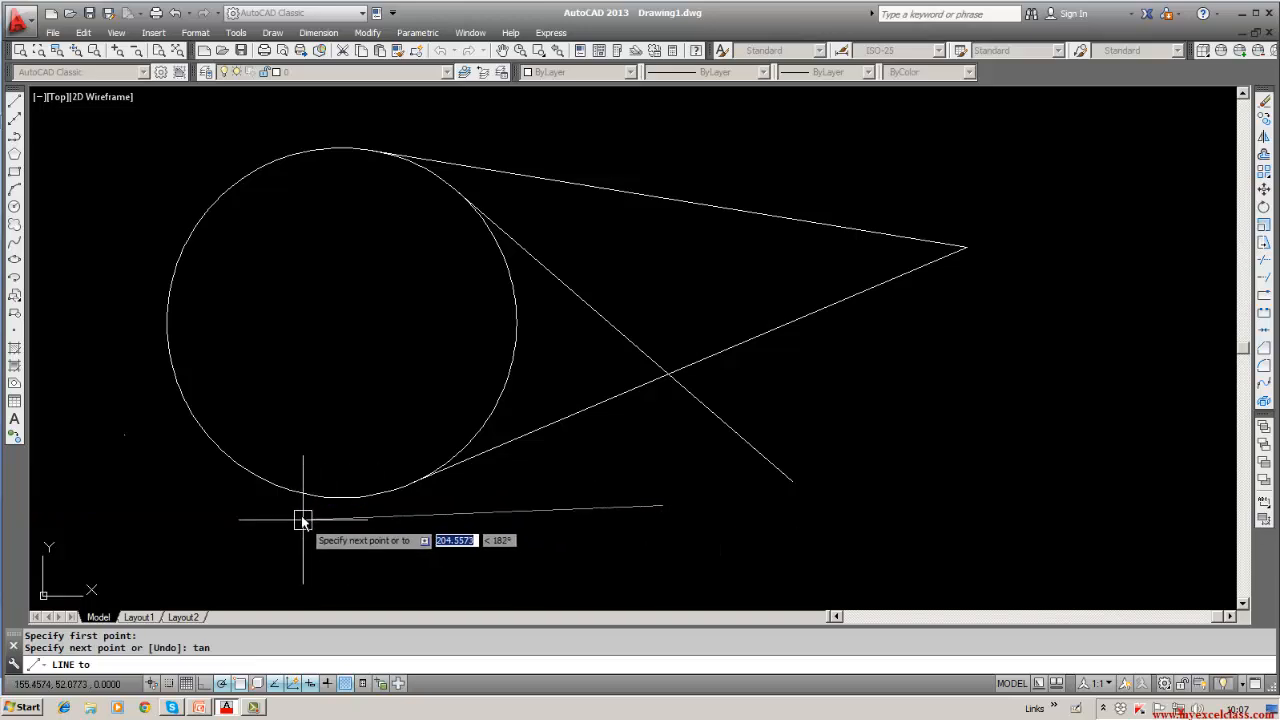
click(289, 495)
key(Return)
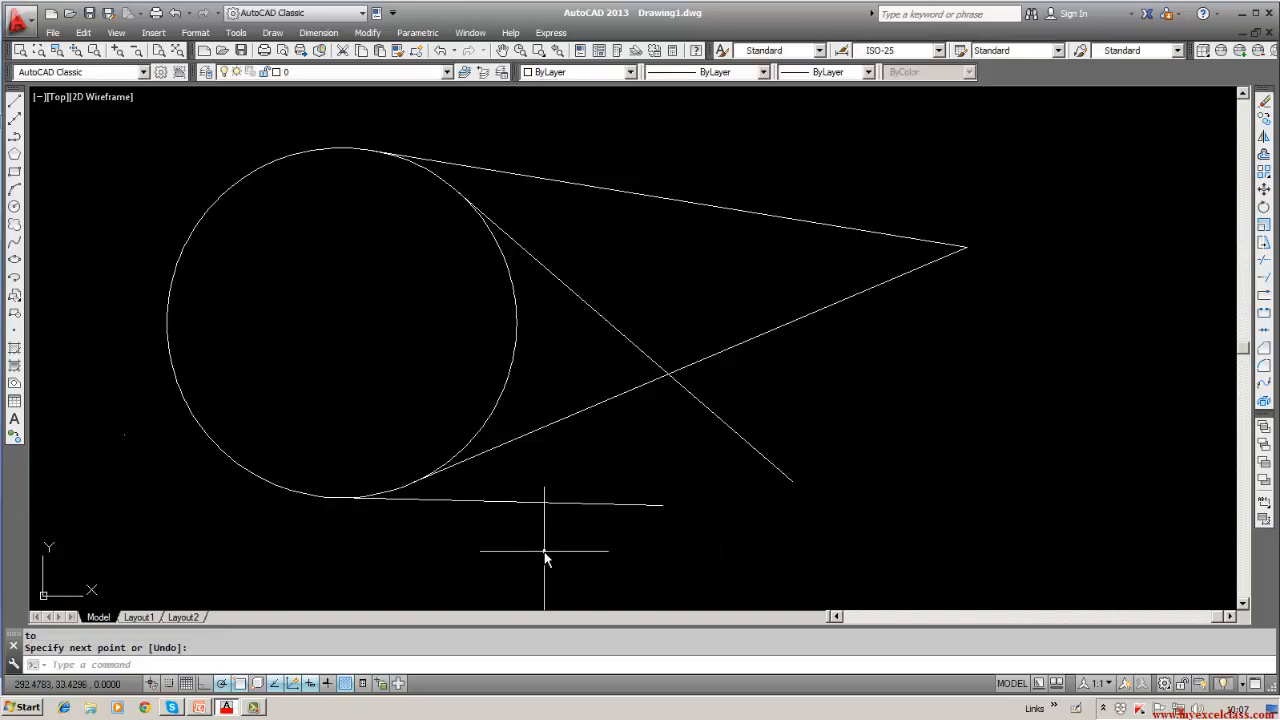
Draw a line from the outer endpoint of the crossing tangent to the circle's underside, using the tan snap override.
click(15, 104)
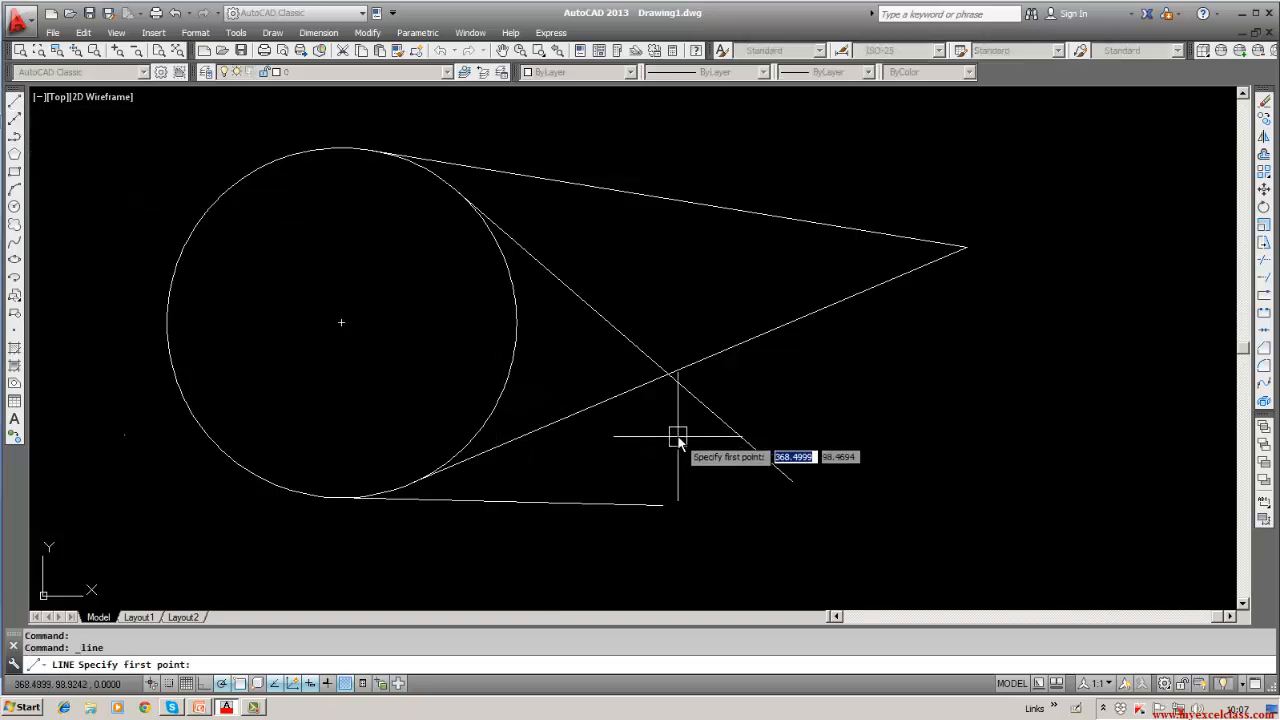
click(790, 481)
text(tan)
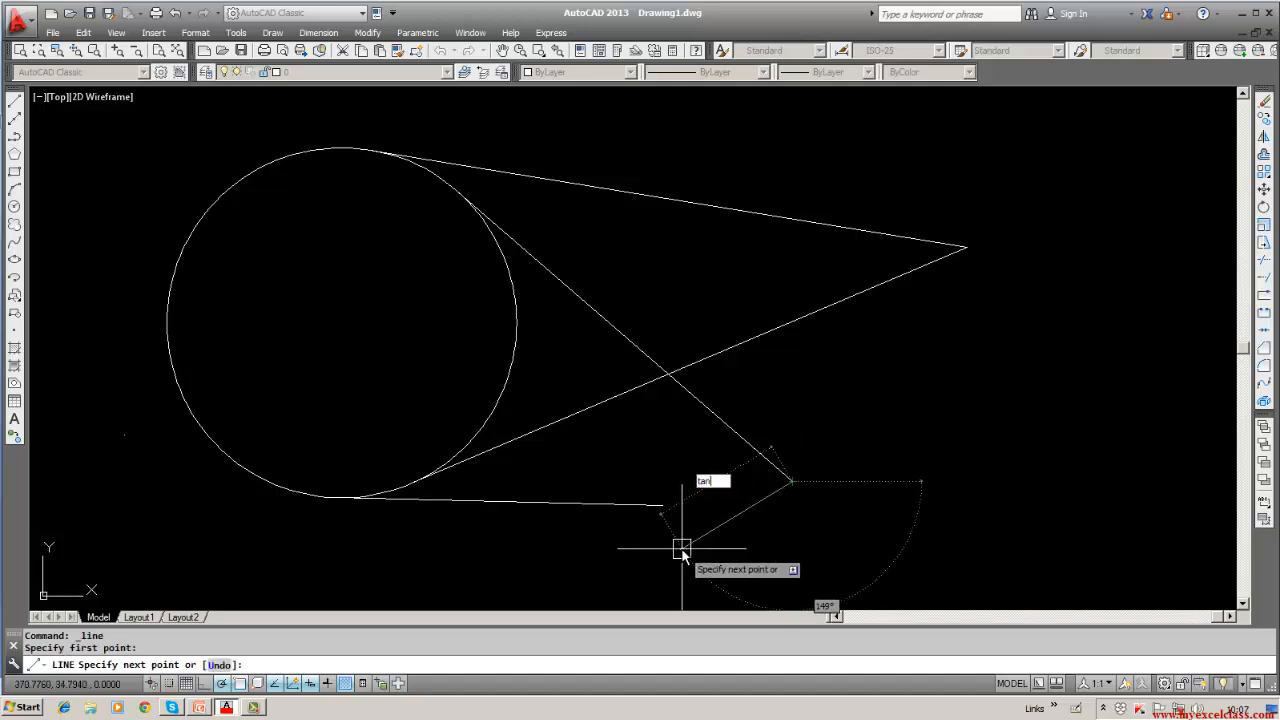
key(Return)
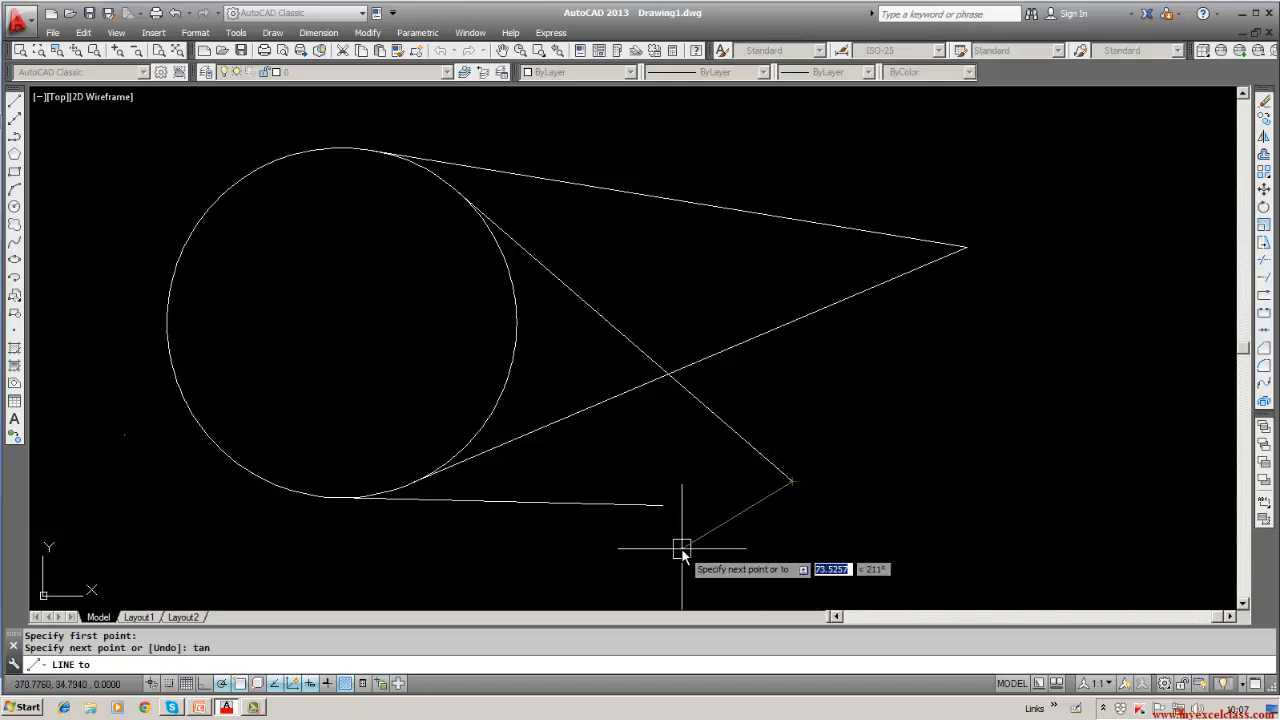
click(222, 463)
key(Return)
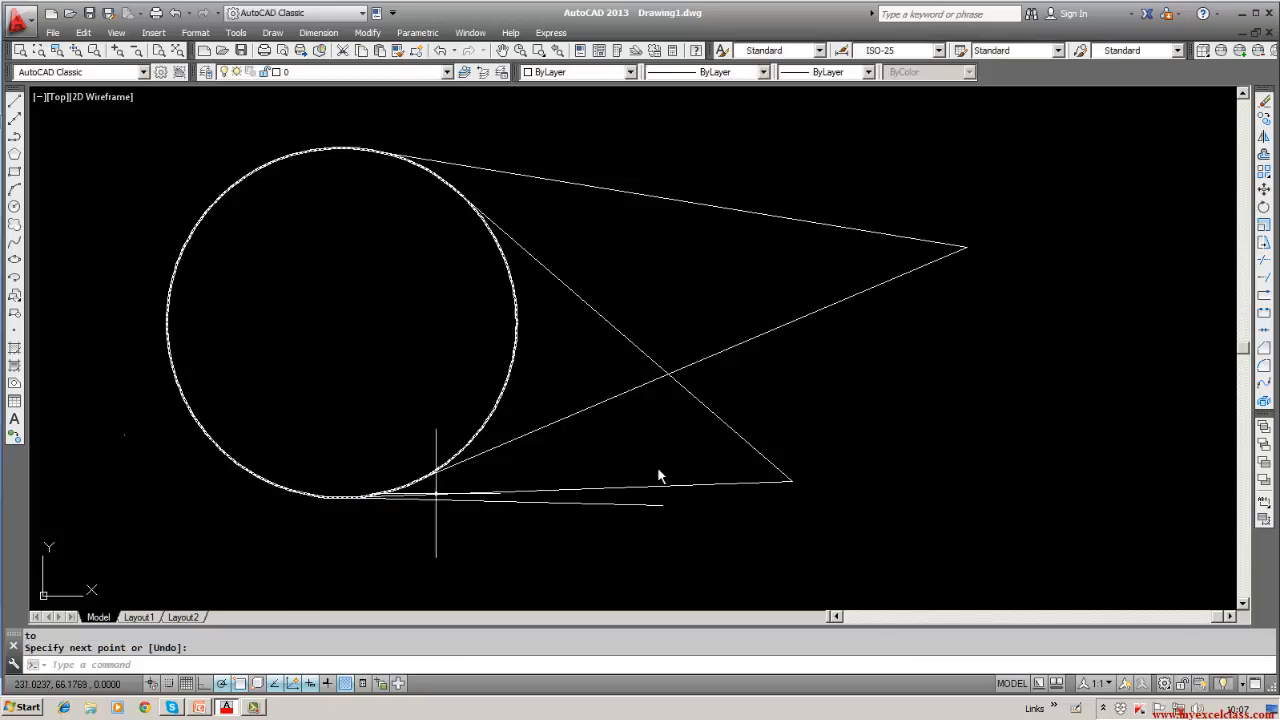
Erase all tangent lines except the uppermost one with a window selection.
click(1263, 101)
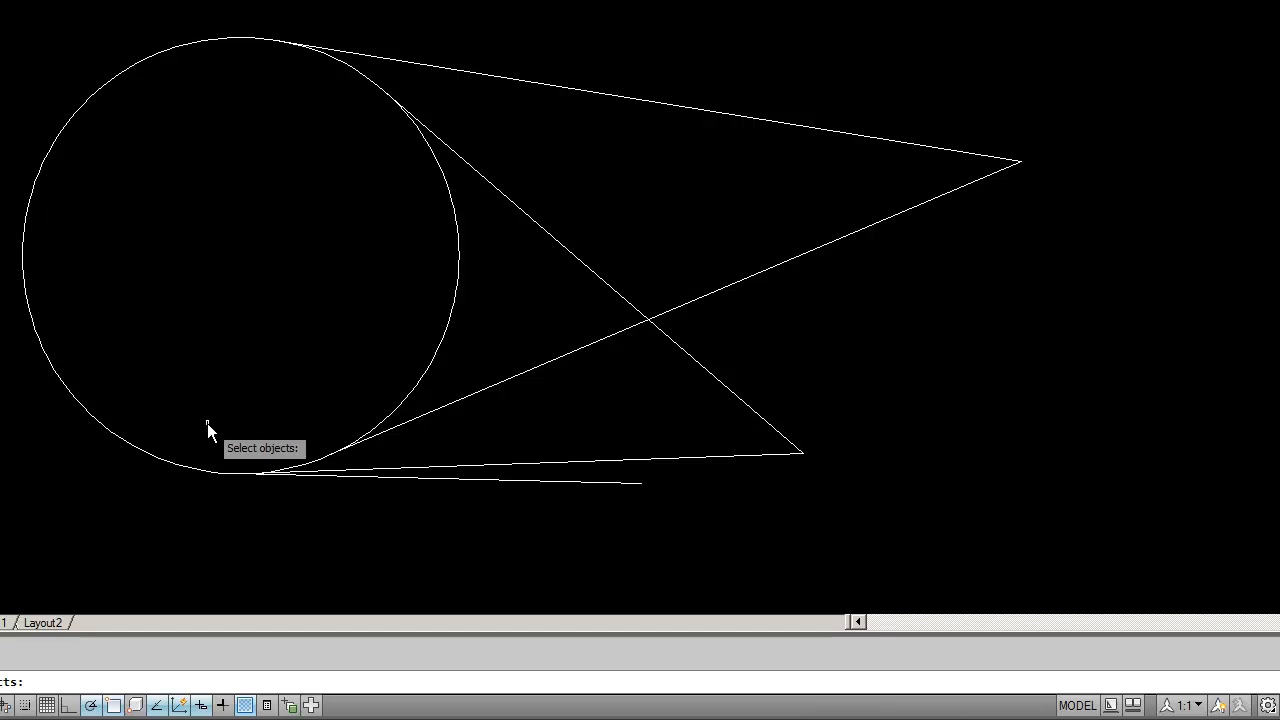
text(w)
key(Return)
click(1, 42)
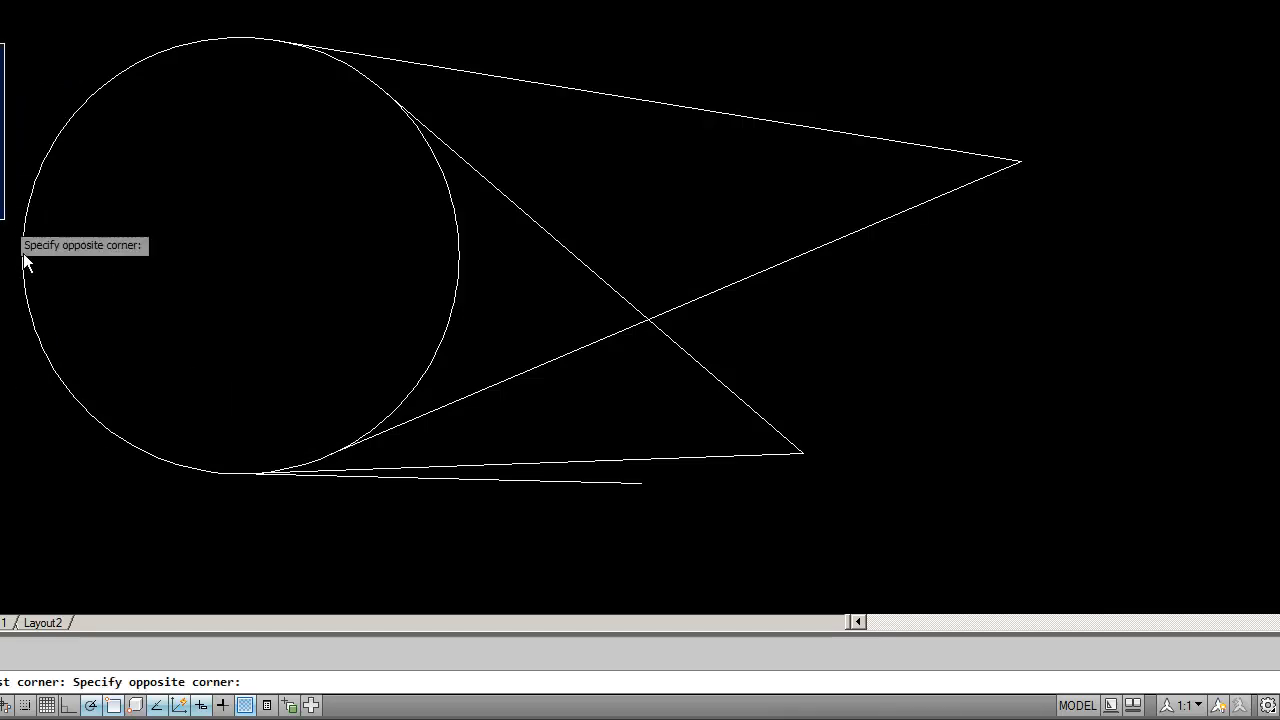
click(1067, 521)
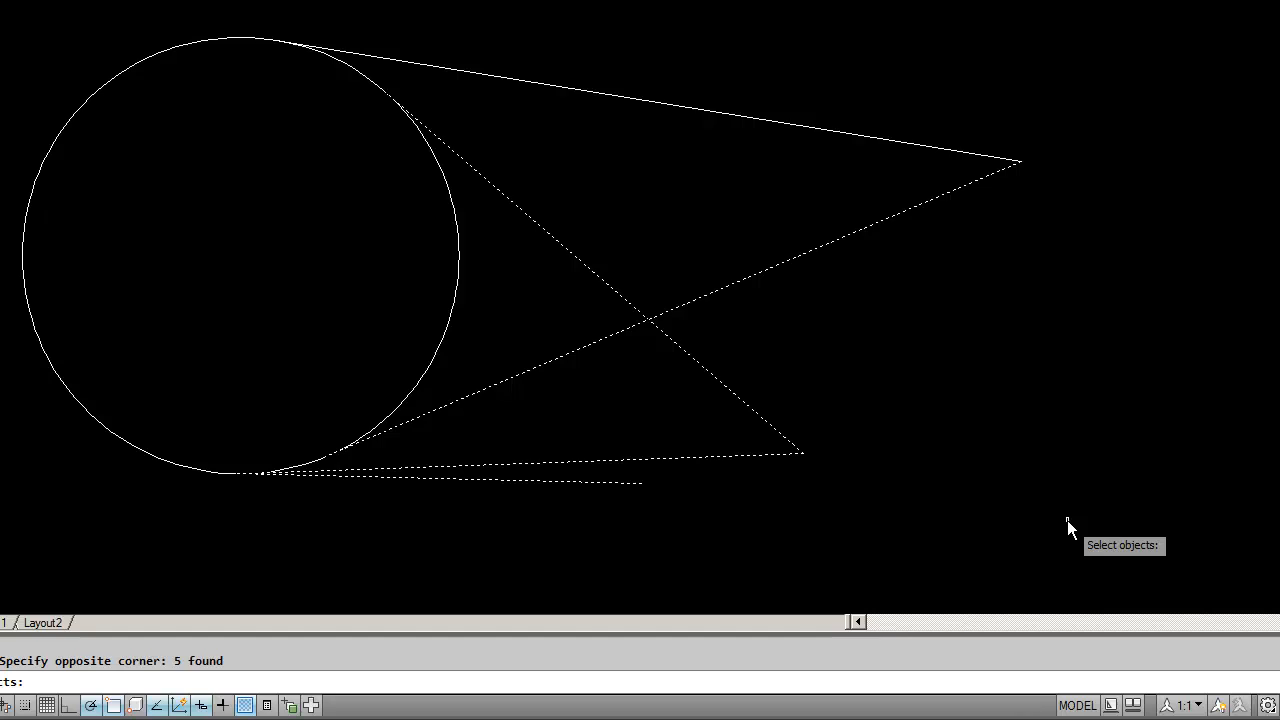
key(Return)
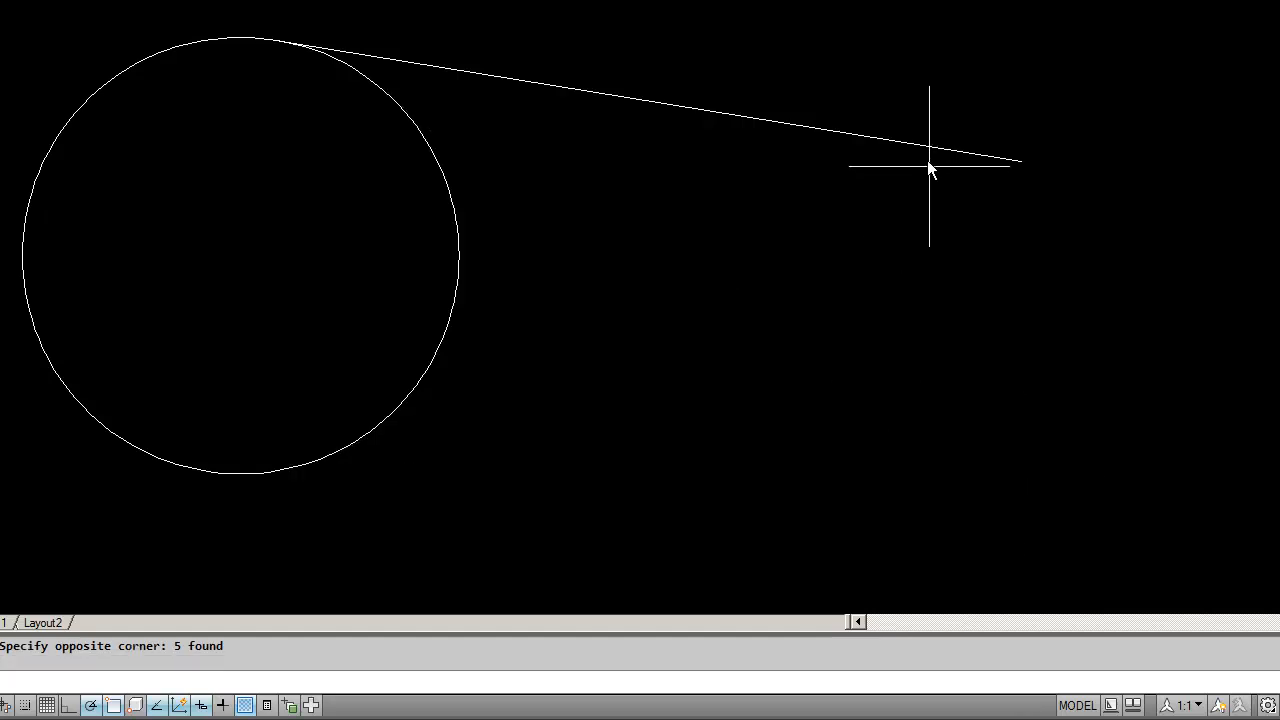
Erase the remaining upper tangent line together with the circle.
key(Return)
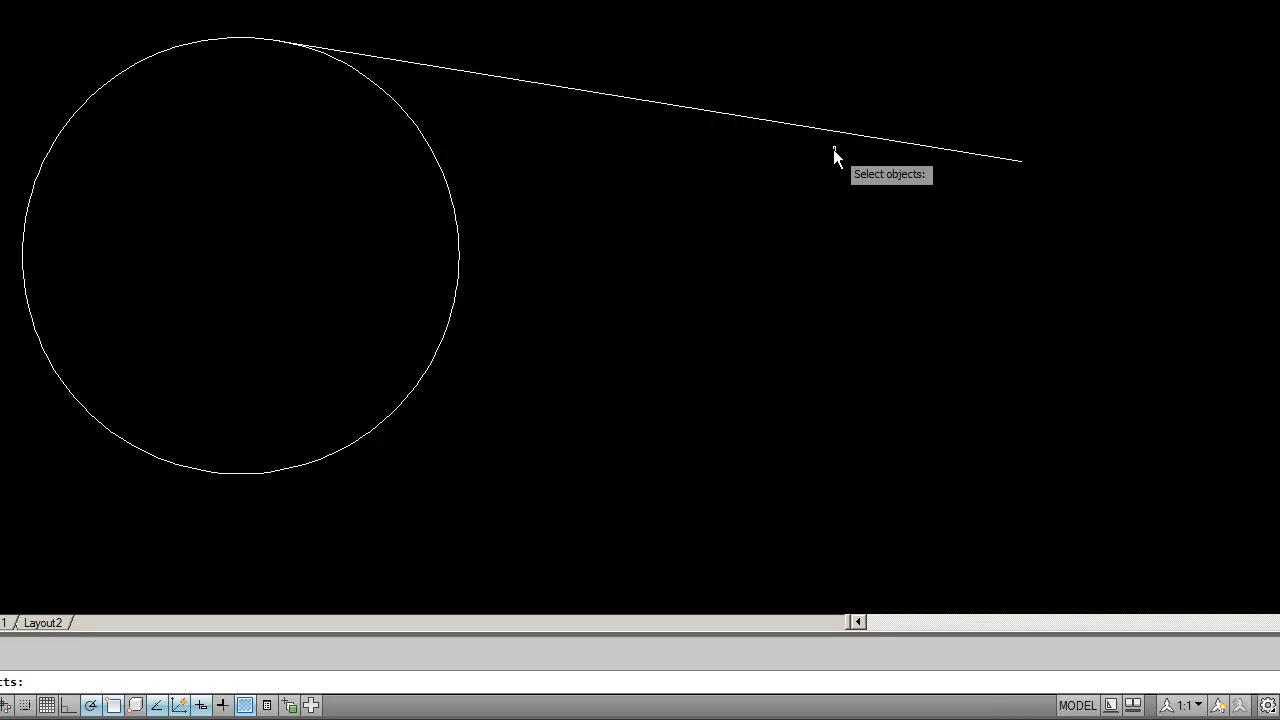
click(831, 130)
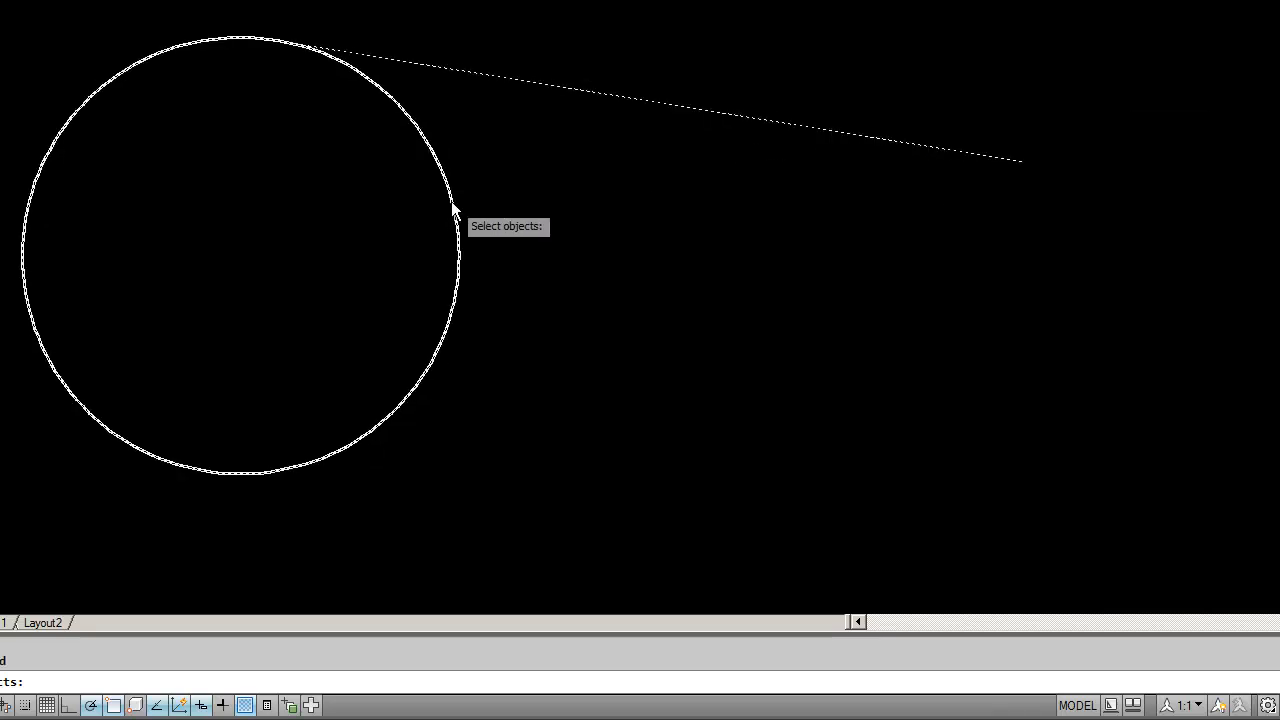
click(453, 207)
key(Return)
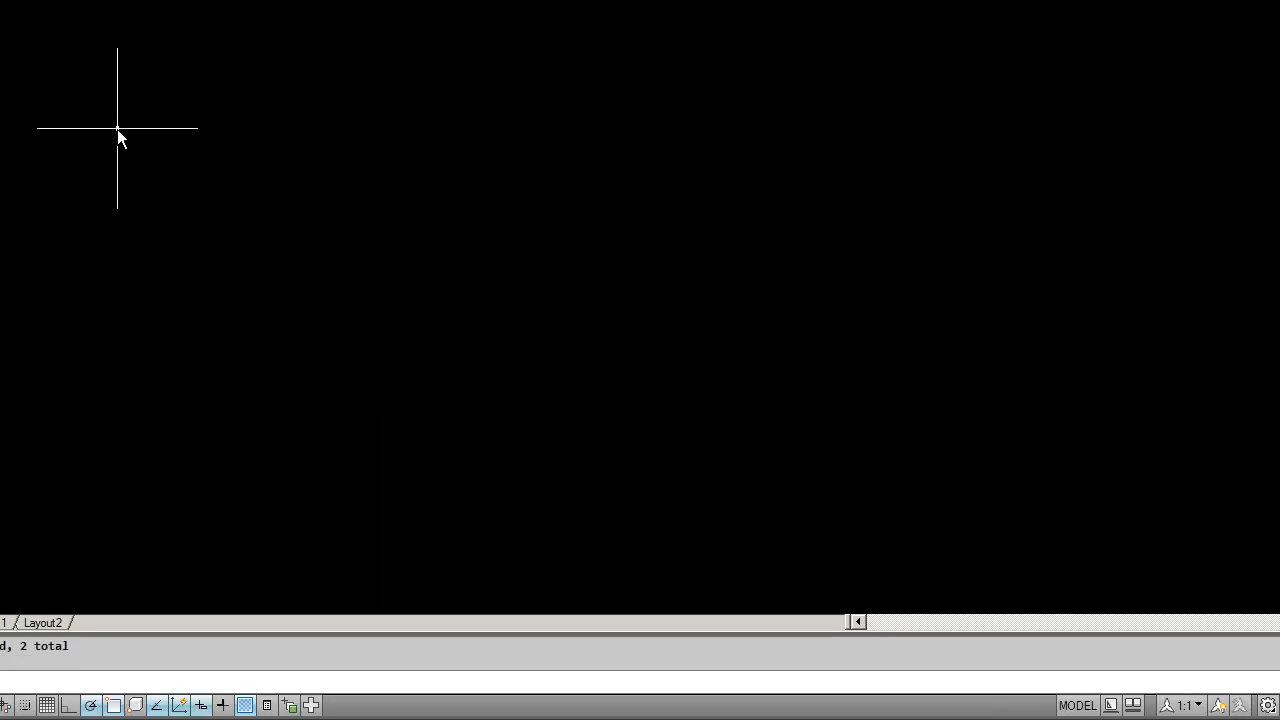
key(ctrl+z)
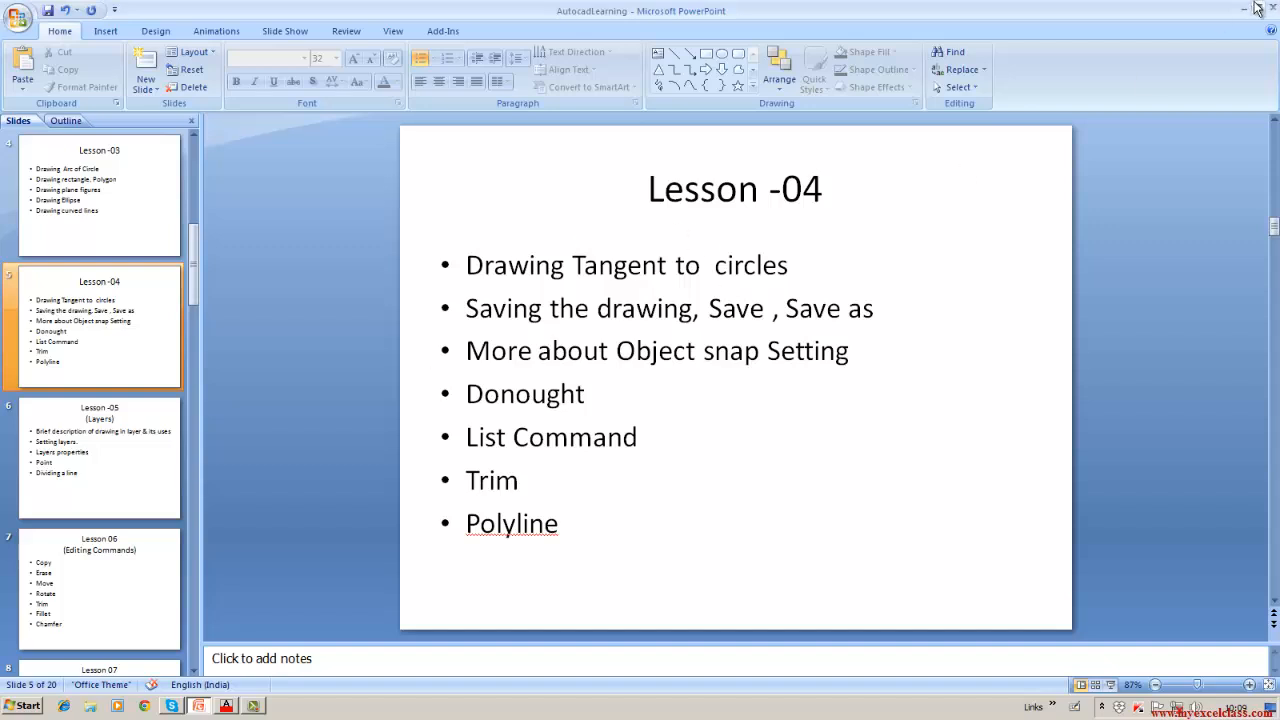
Switch from the PowerPoint lesson slide back to AutoCAD and erase the single circle in the drawing.
click(235, 709)
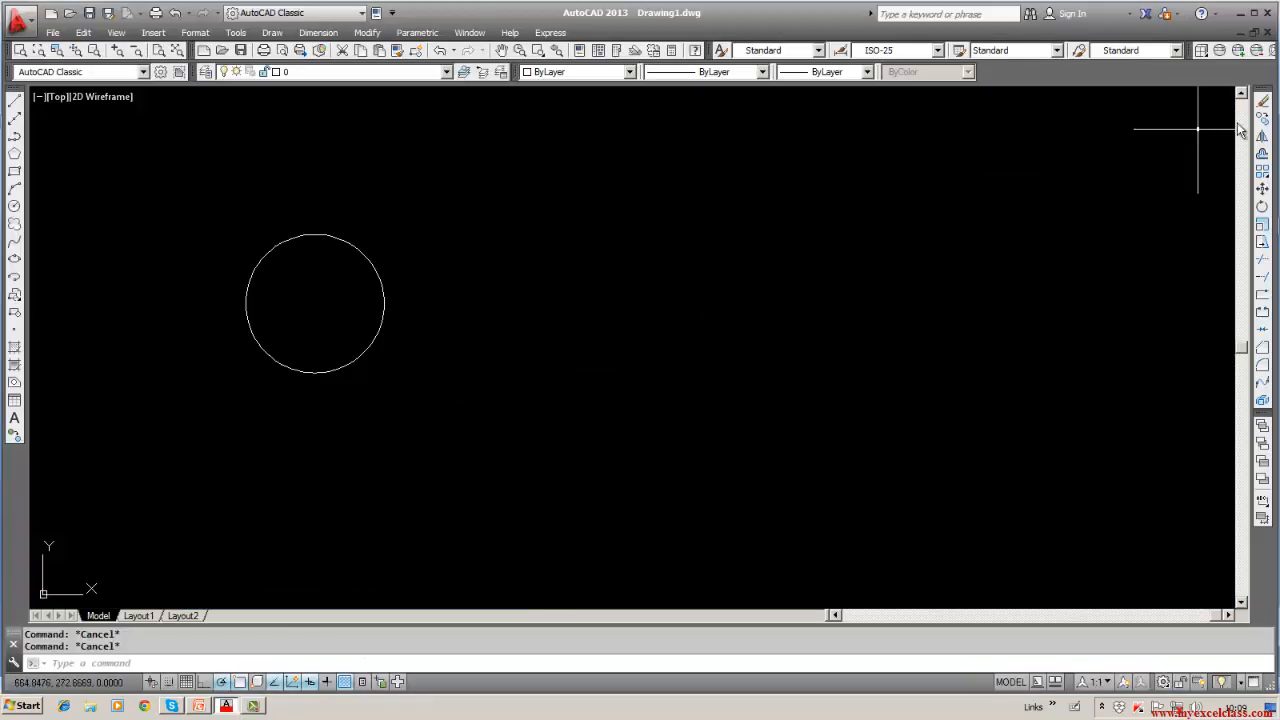
click(1262, 101)
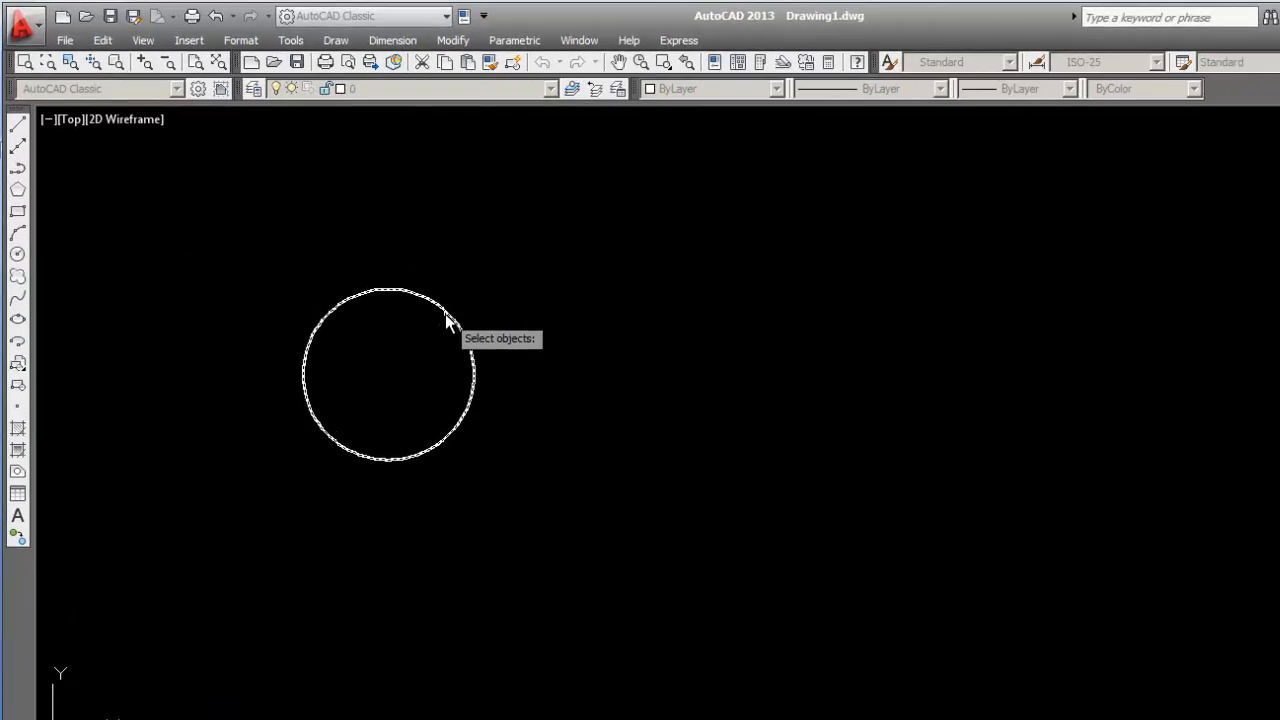
click(451, 318)
key(Return)
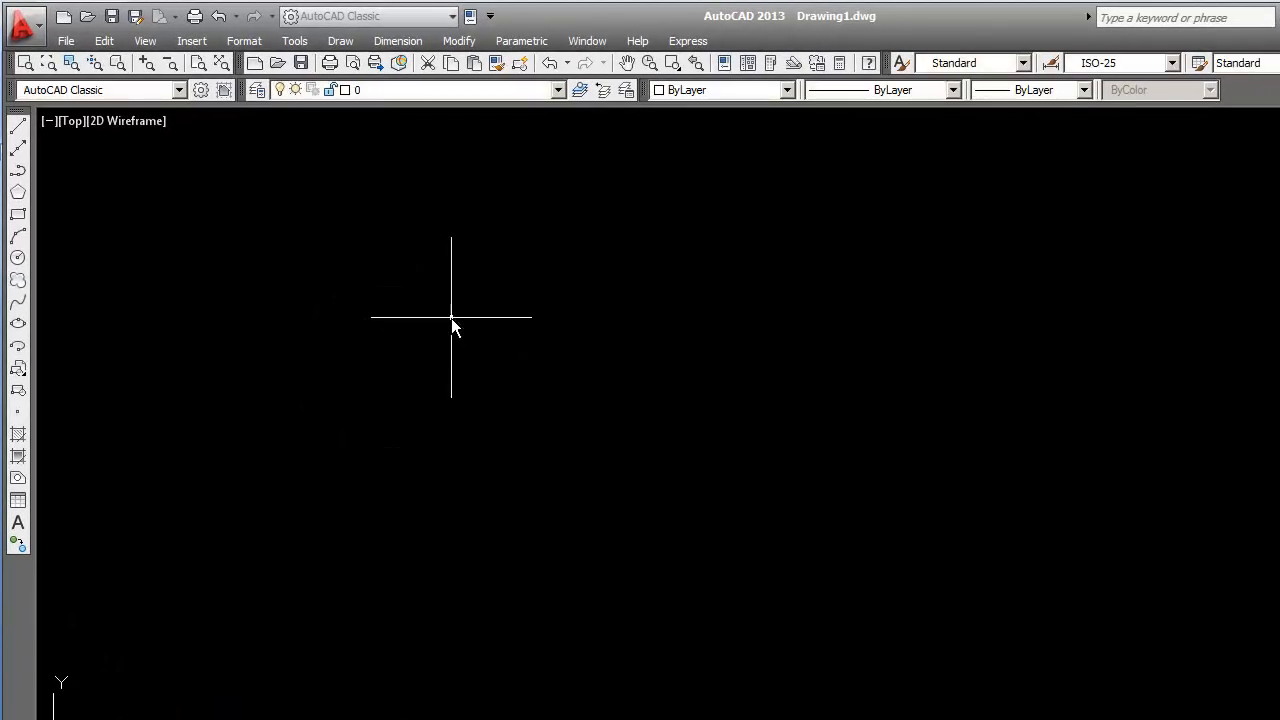
Draw a large closed triangle from three connected lines, with its sharp tip on the left and its short side on the right.
click(18, 128)
click(345, 370)
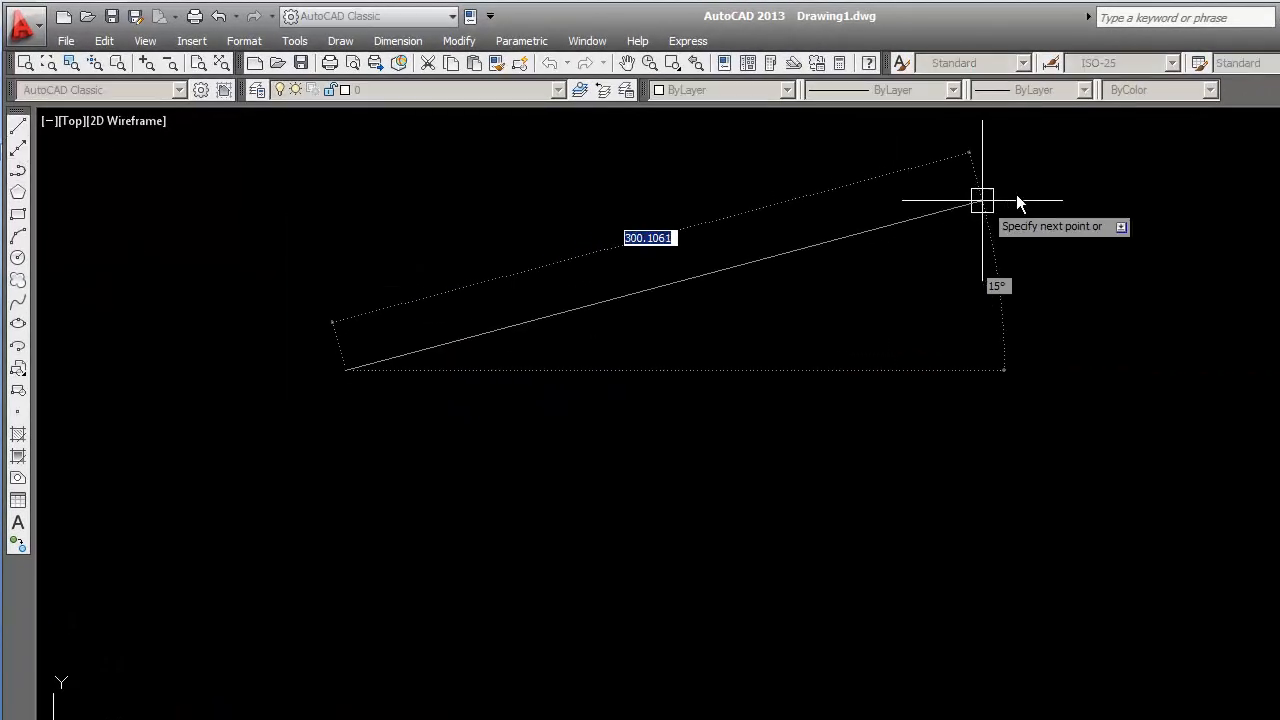
click(1020, 193)
click(1077, 555)
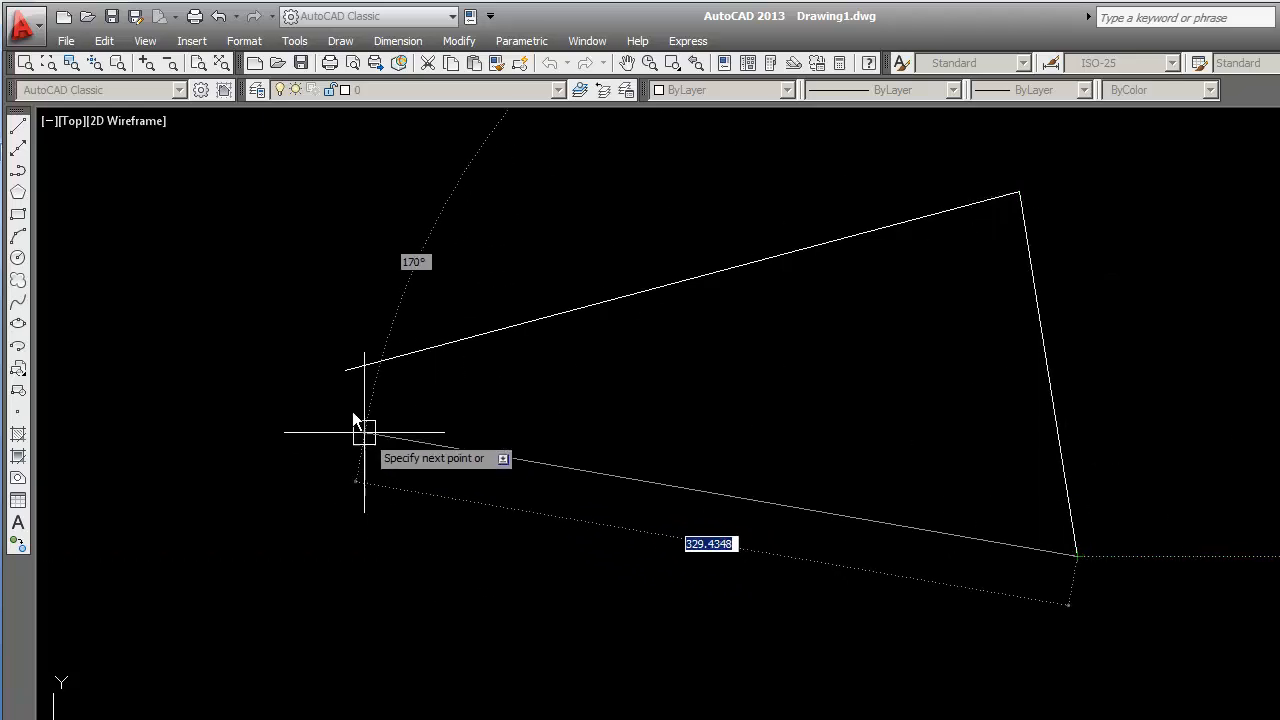
click(345, 370)
key(Return)
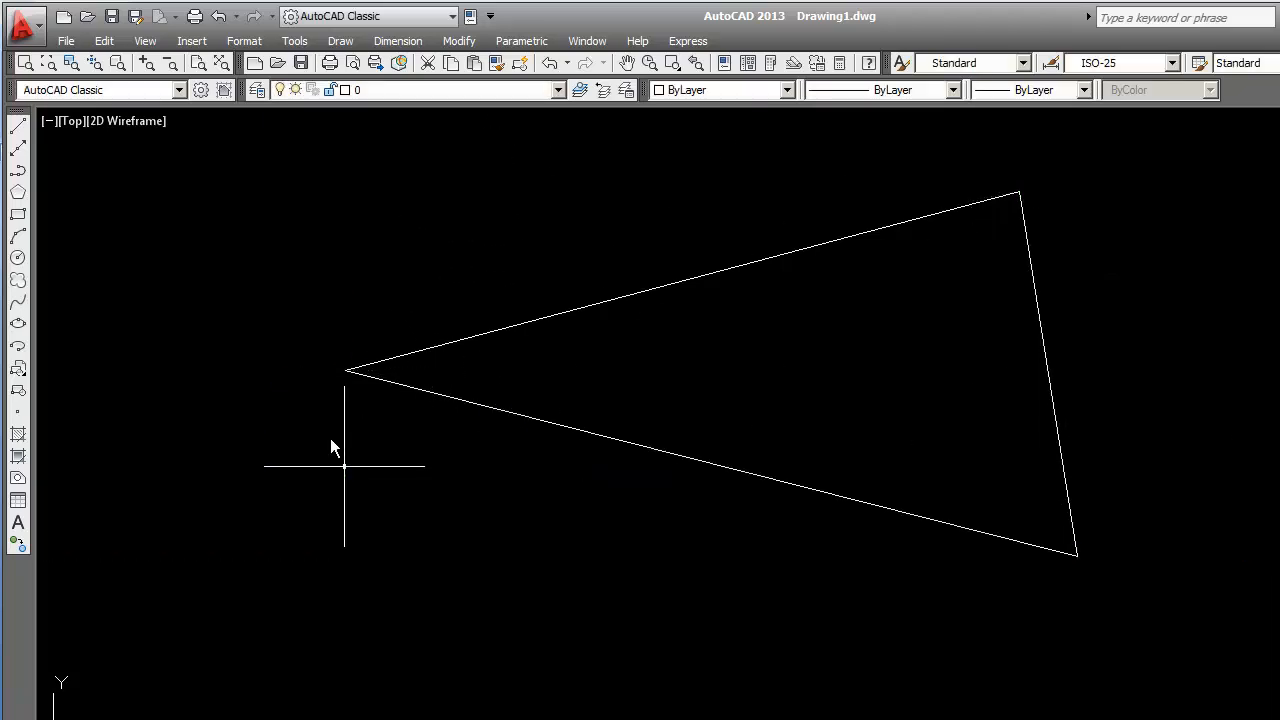
Draw a second closed triangle from three connected lines at the lower left, its long side crossing the first triangle's left tip.
click(18, 128)
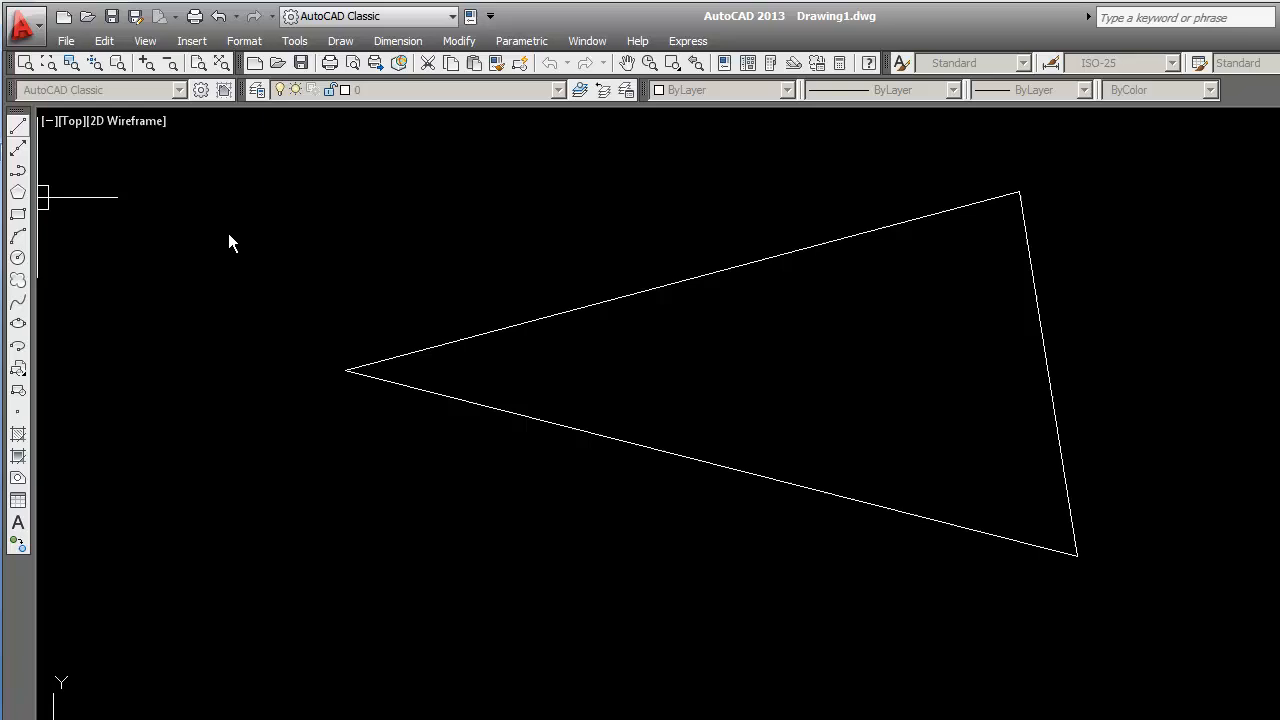
click(303, 236)
click(190, 572)
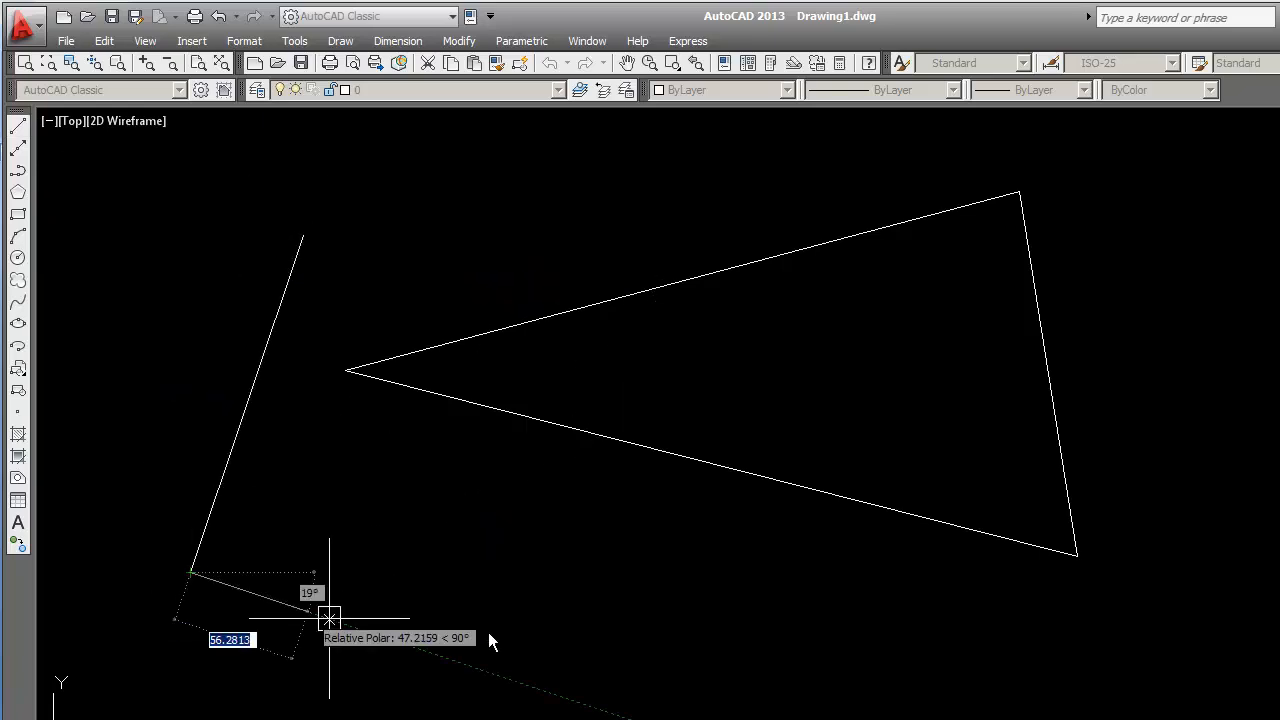
click(885, 650)
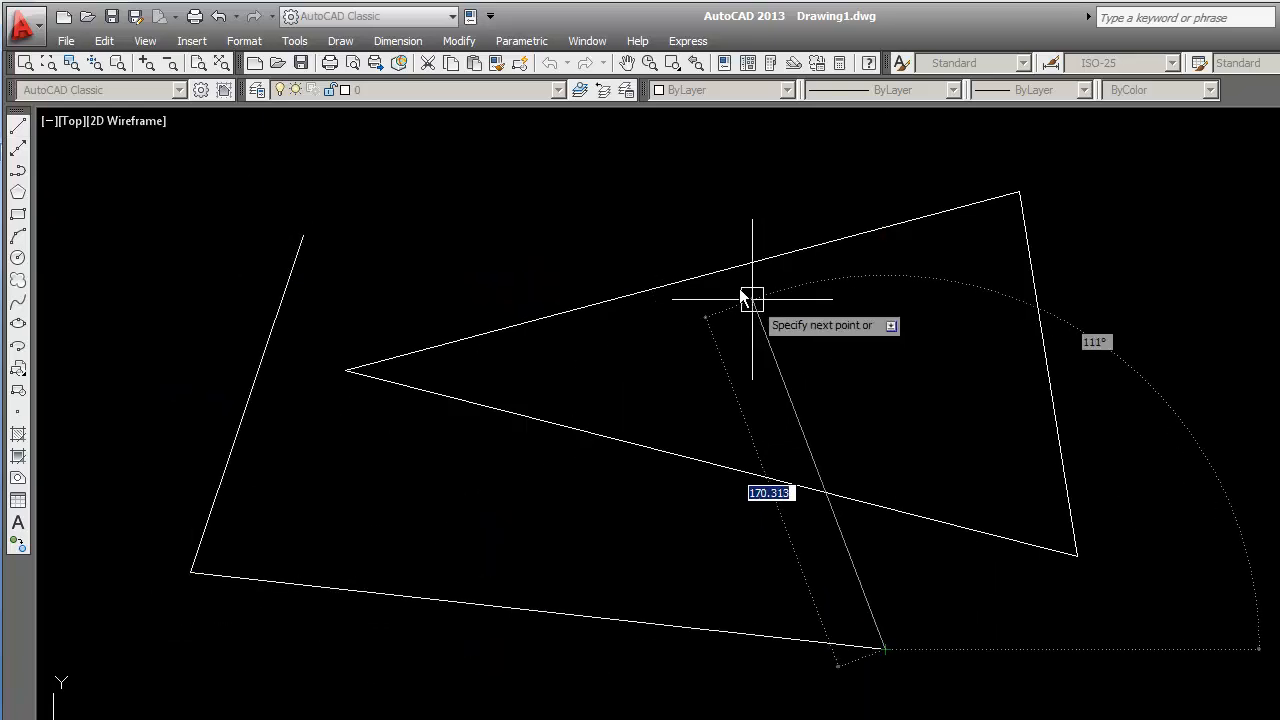
click(303, 236)
key(Return)
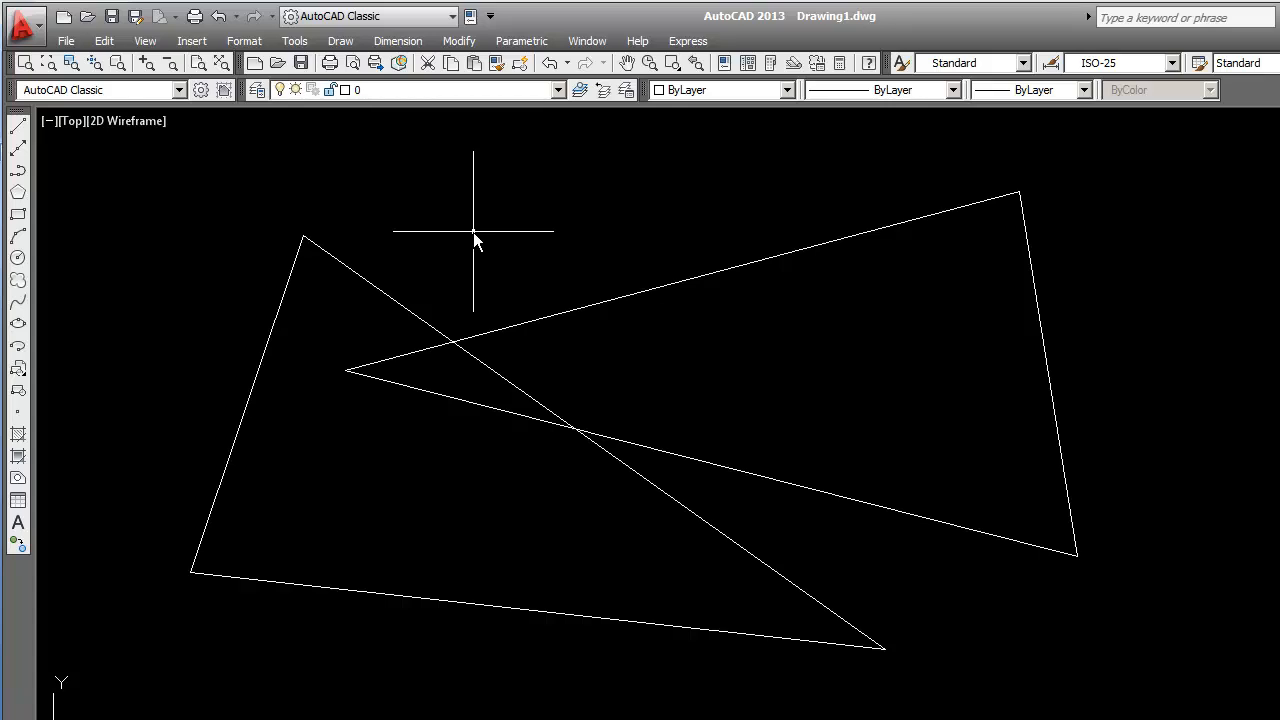
Save the drawing with both overlapping triangles in My Documents under the file name xx.
click(74, 44)
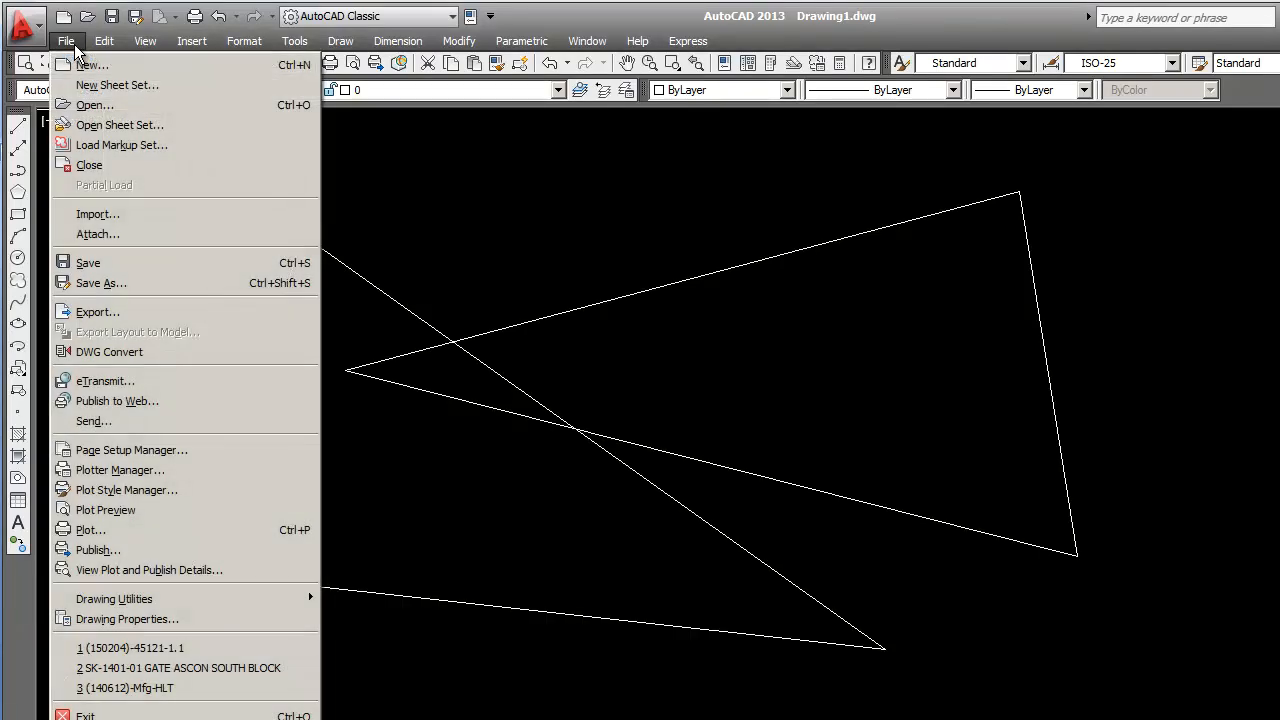
click(97, 263)
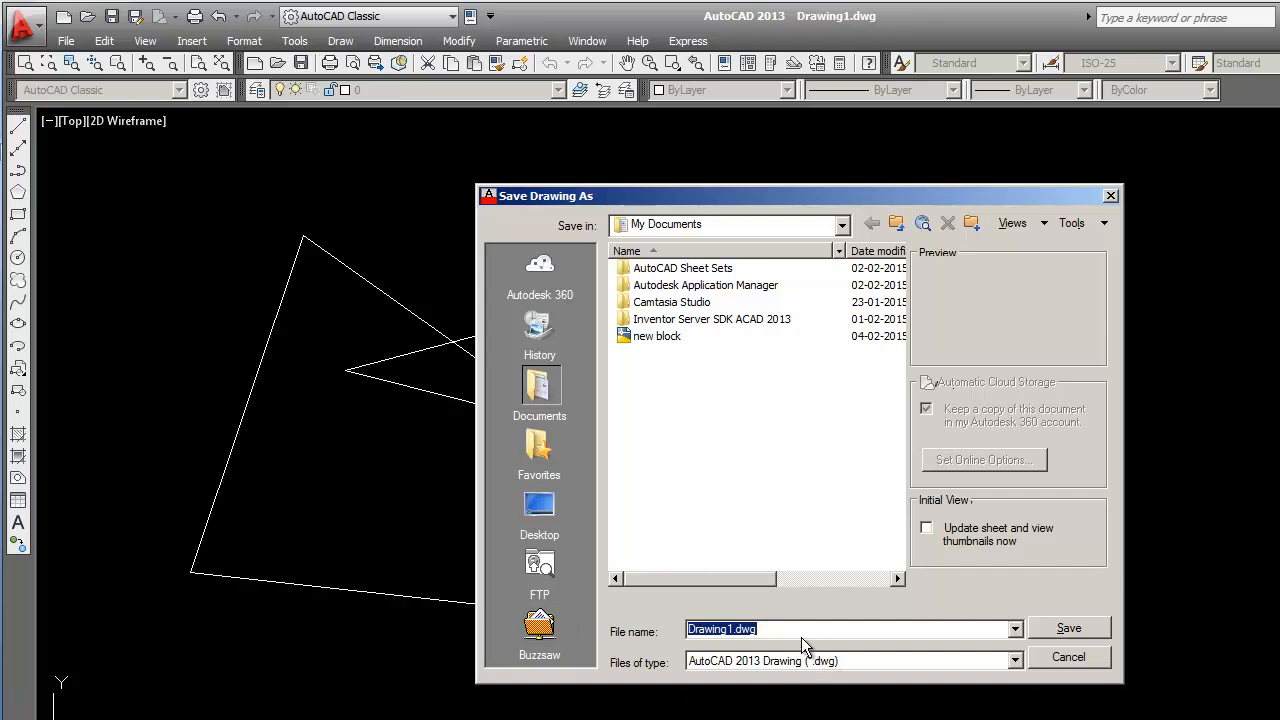
click(795, 628)
key(BackSpace)
key(BackSpace)
key(BackSpace)
key(BackSpace)
key(BackSpace)
key(BackSpace)
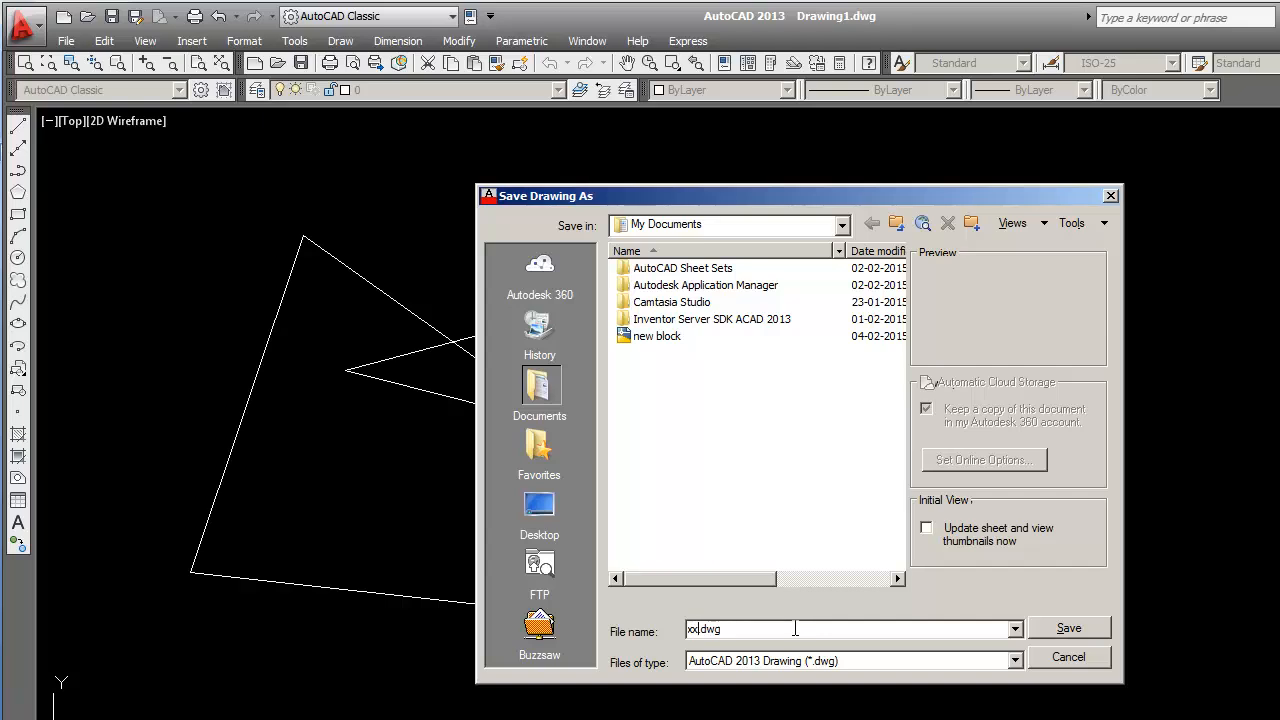
click(1068, 630)
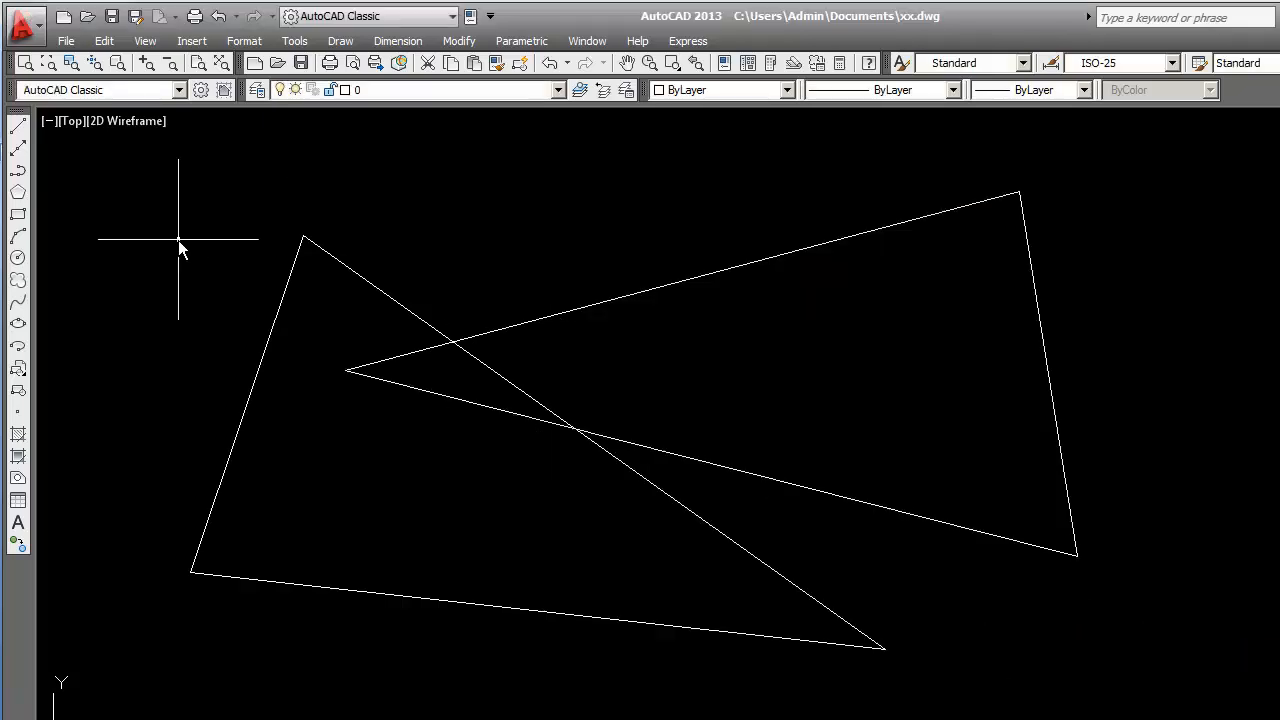
click(67, 40)
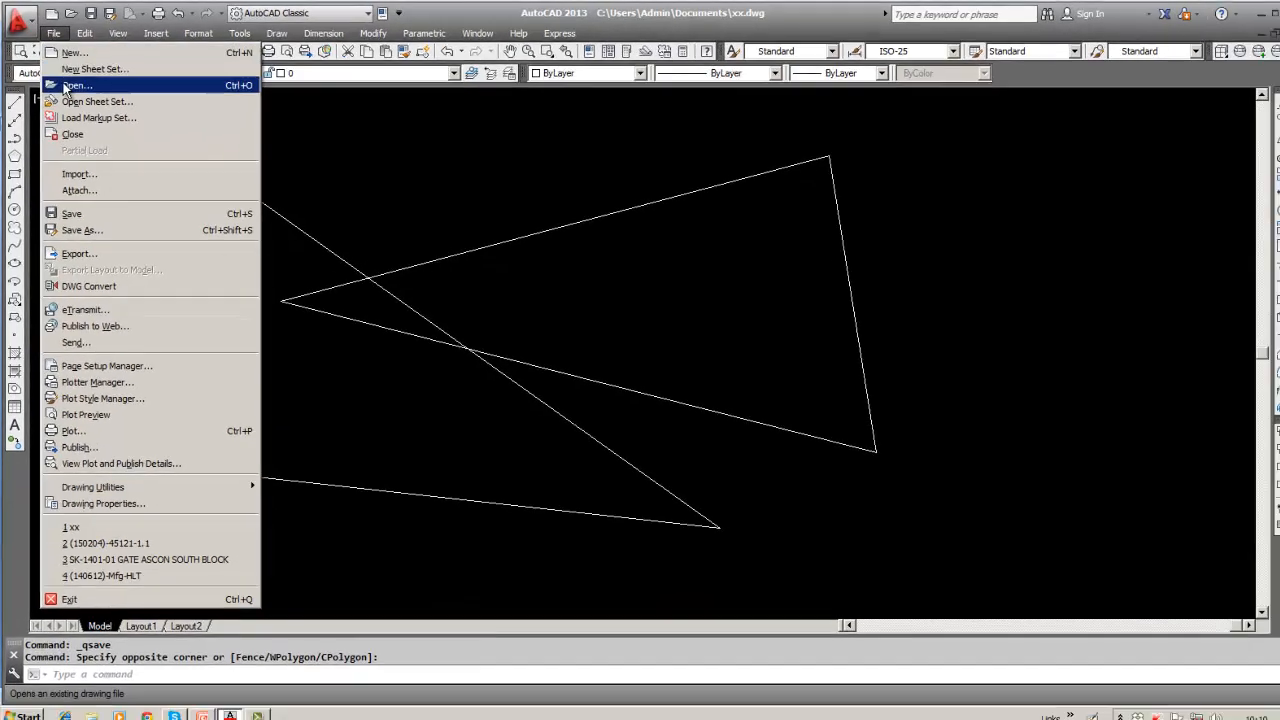
click(72, 86)
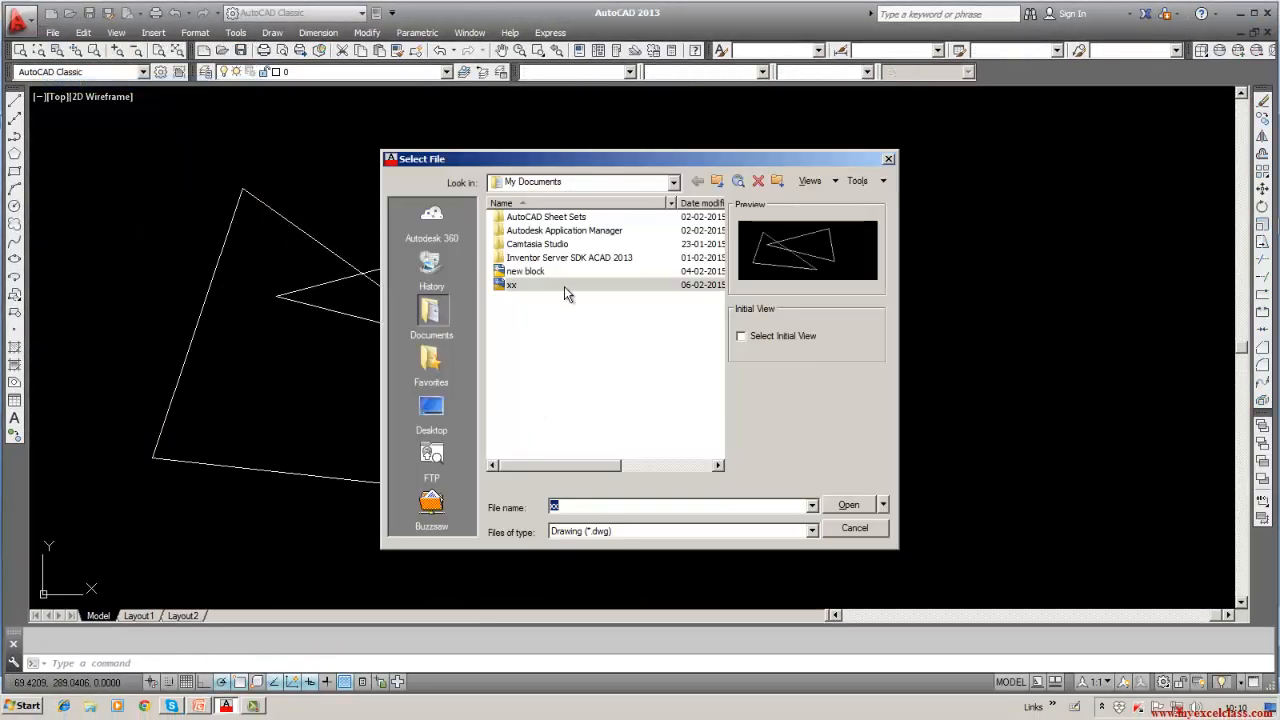
click(876, 536)
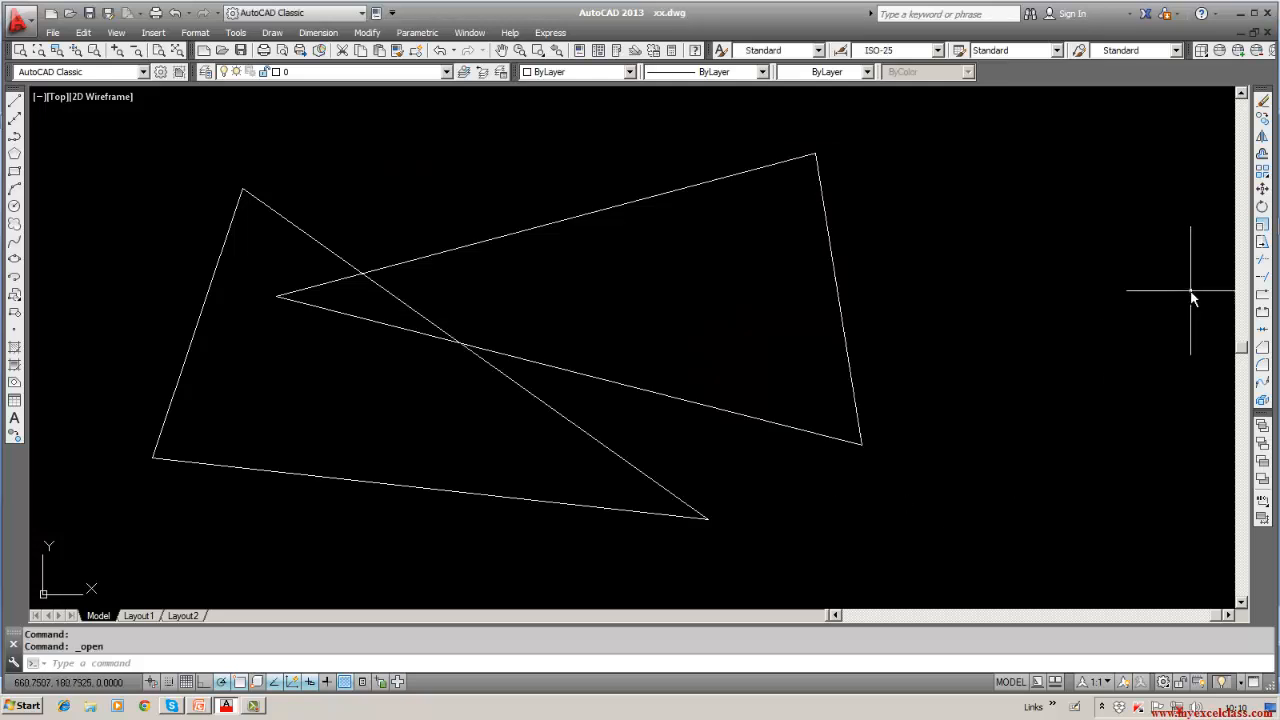
click(1262, 104)
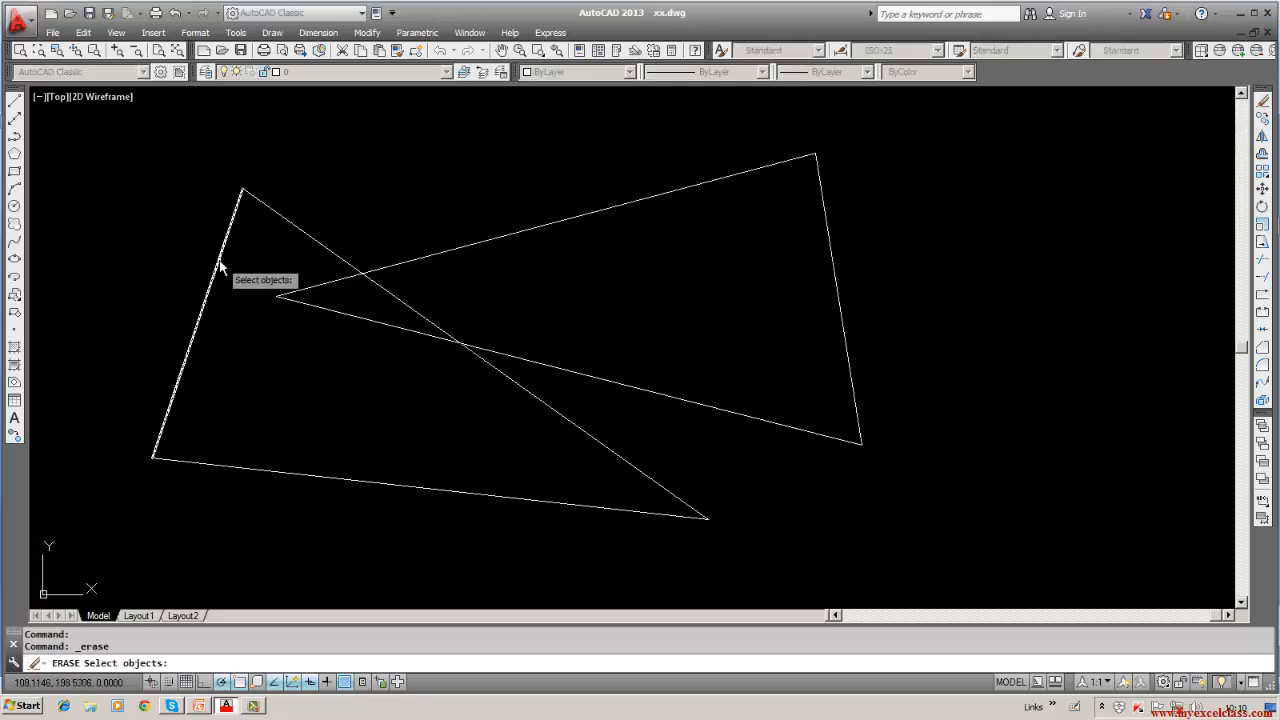
text(w)
key(Escape)
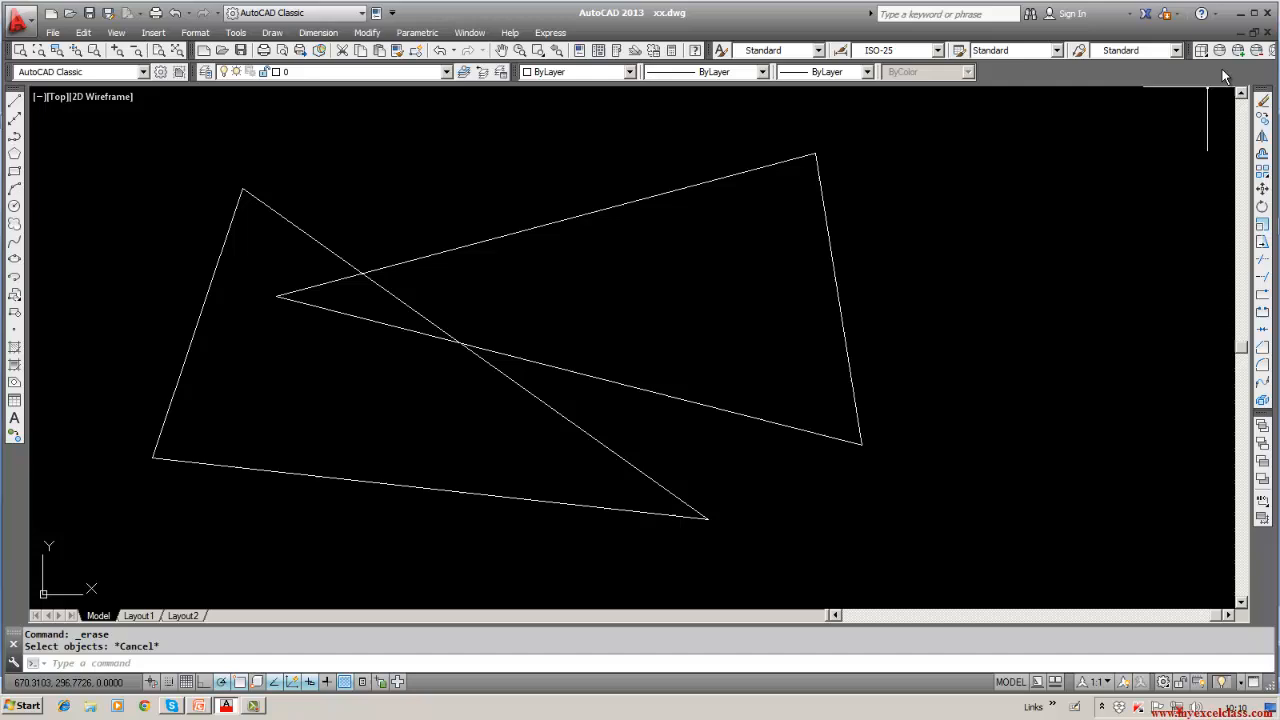
Close the current drawing and reopen the xx drawing by browsing through Users and Admin to My Documents.
click(1267, 31)
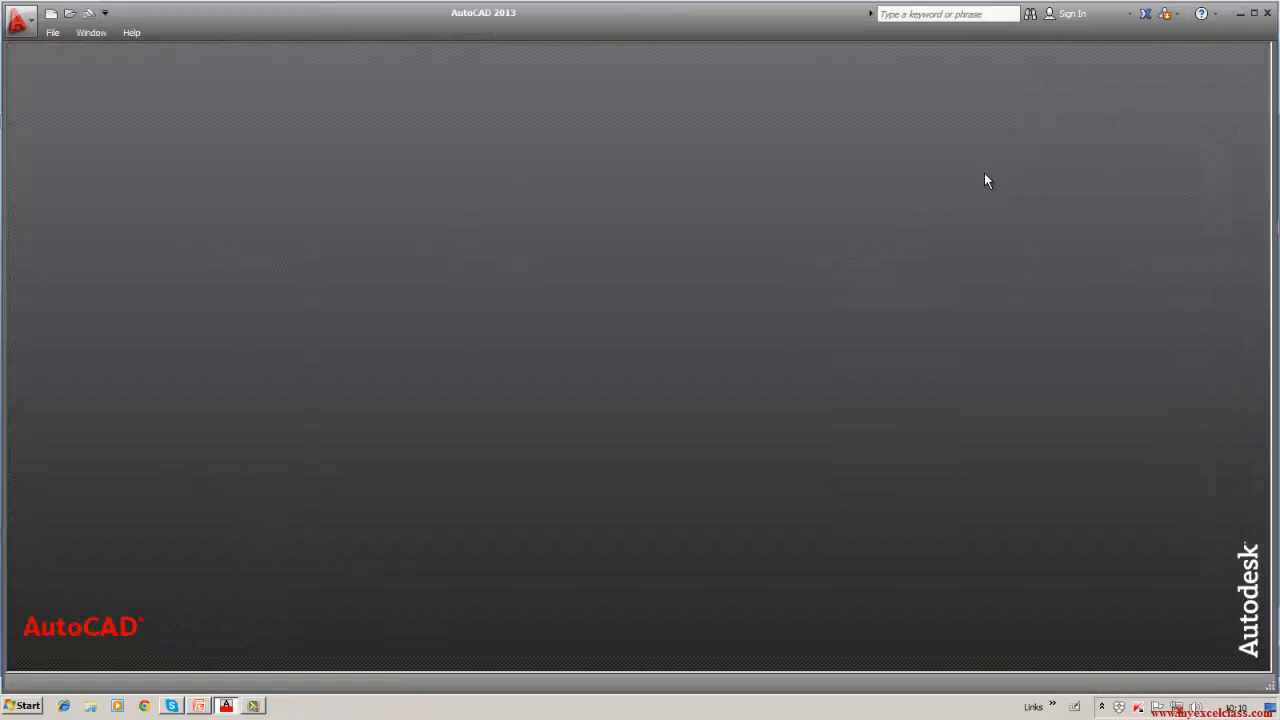
click(52, 32)
click(62, 63)
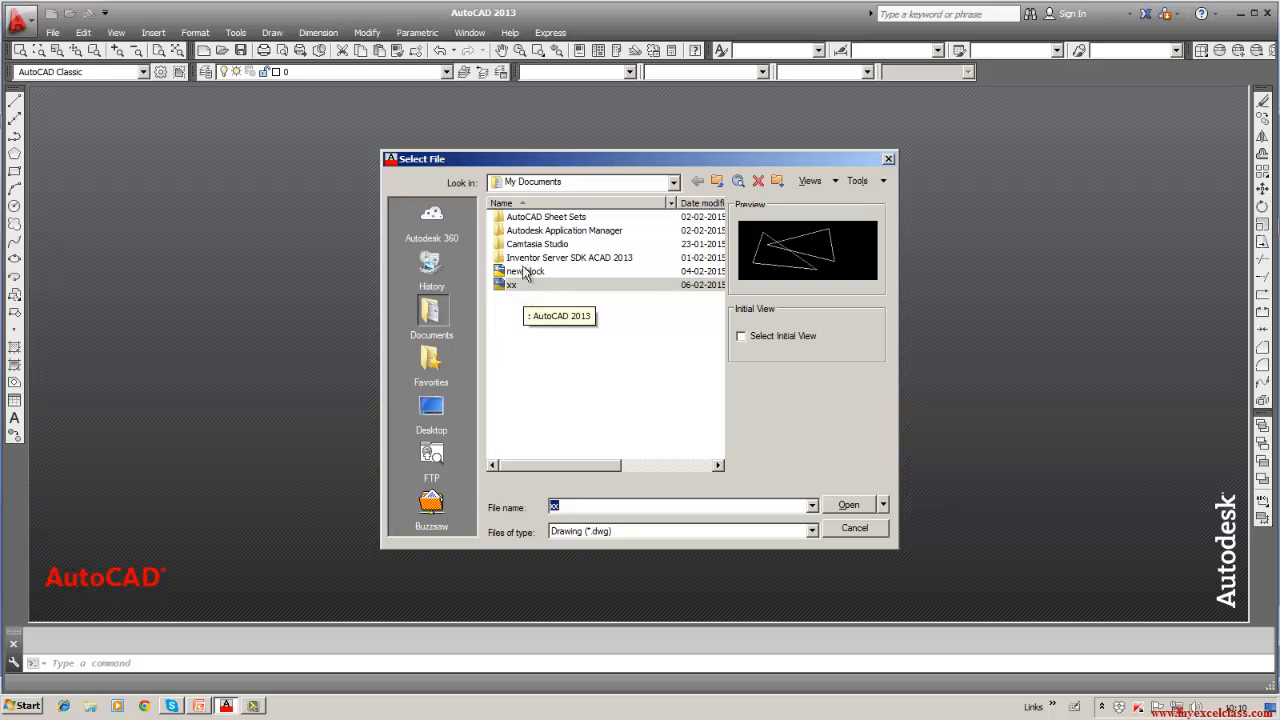
click(524, 217)
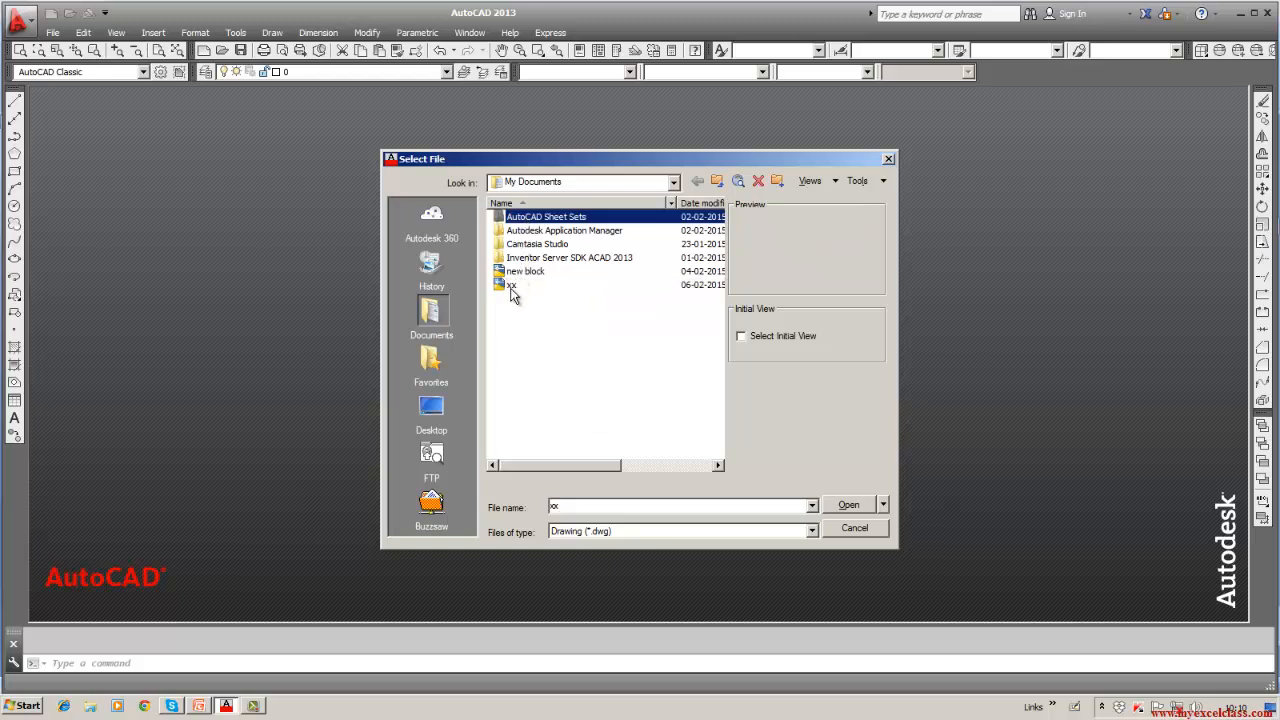
click(674, 182)
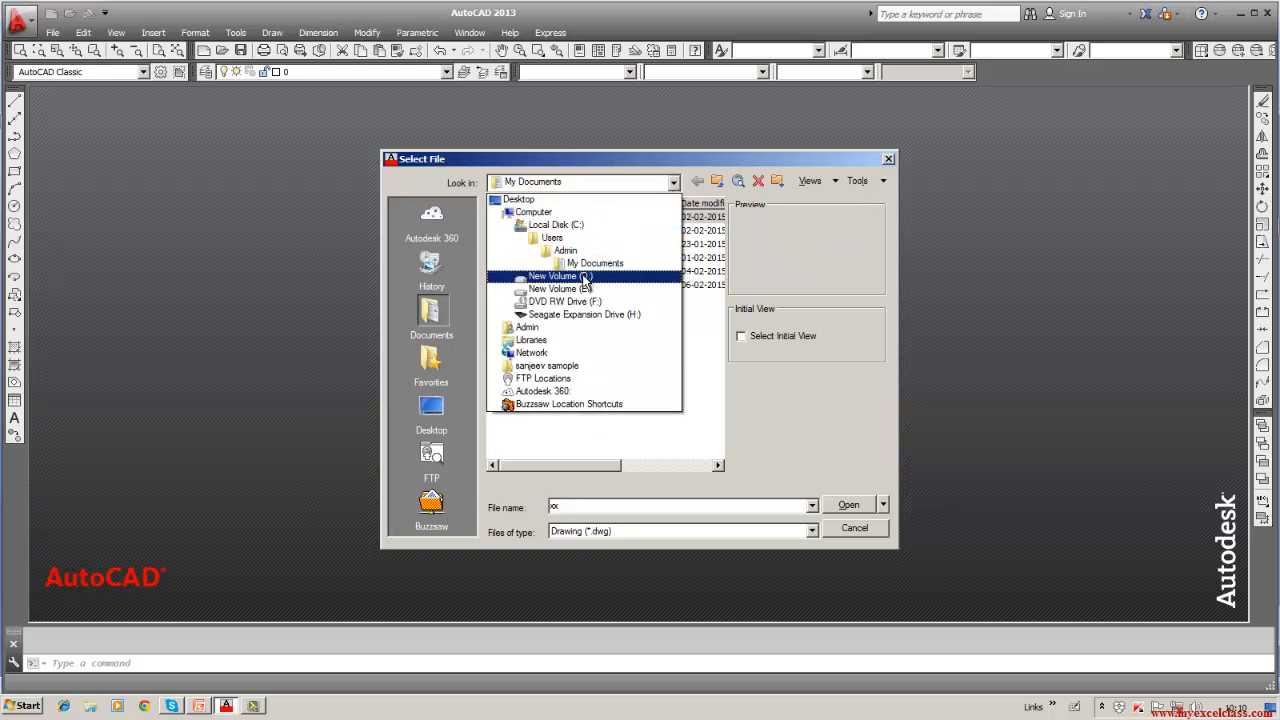
click(553, 240)
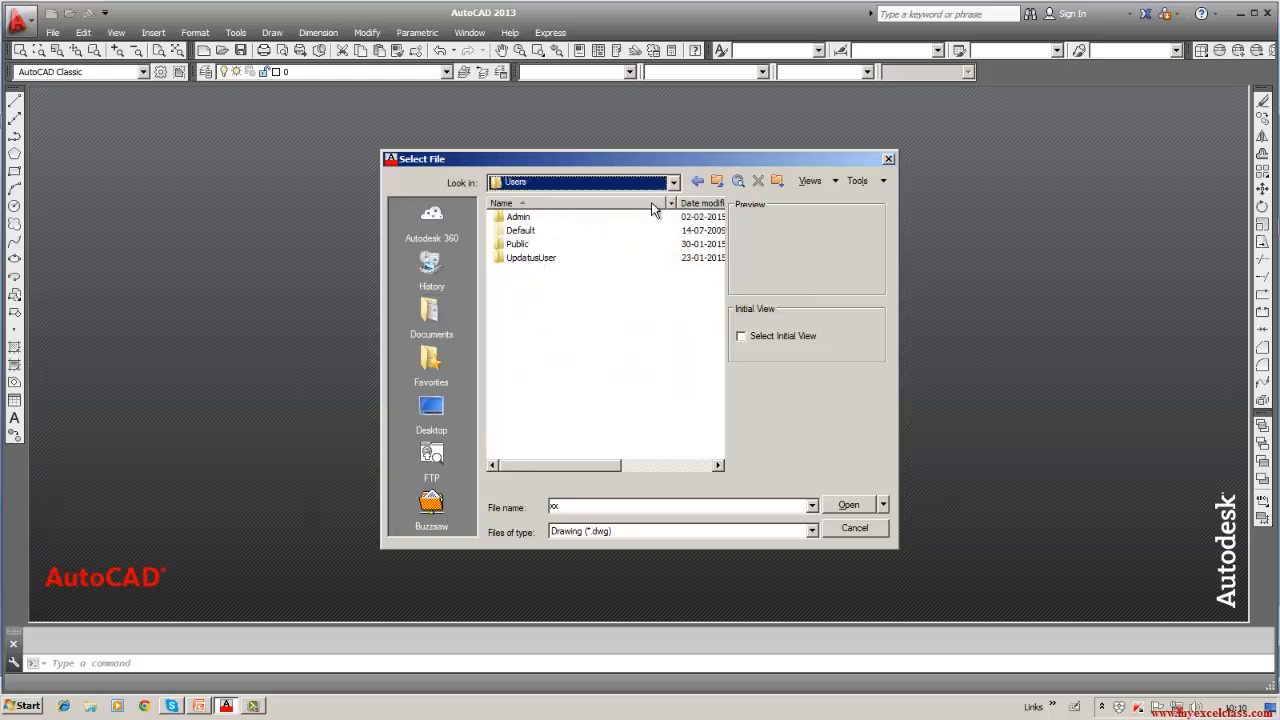
click(674, 183)
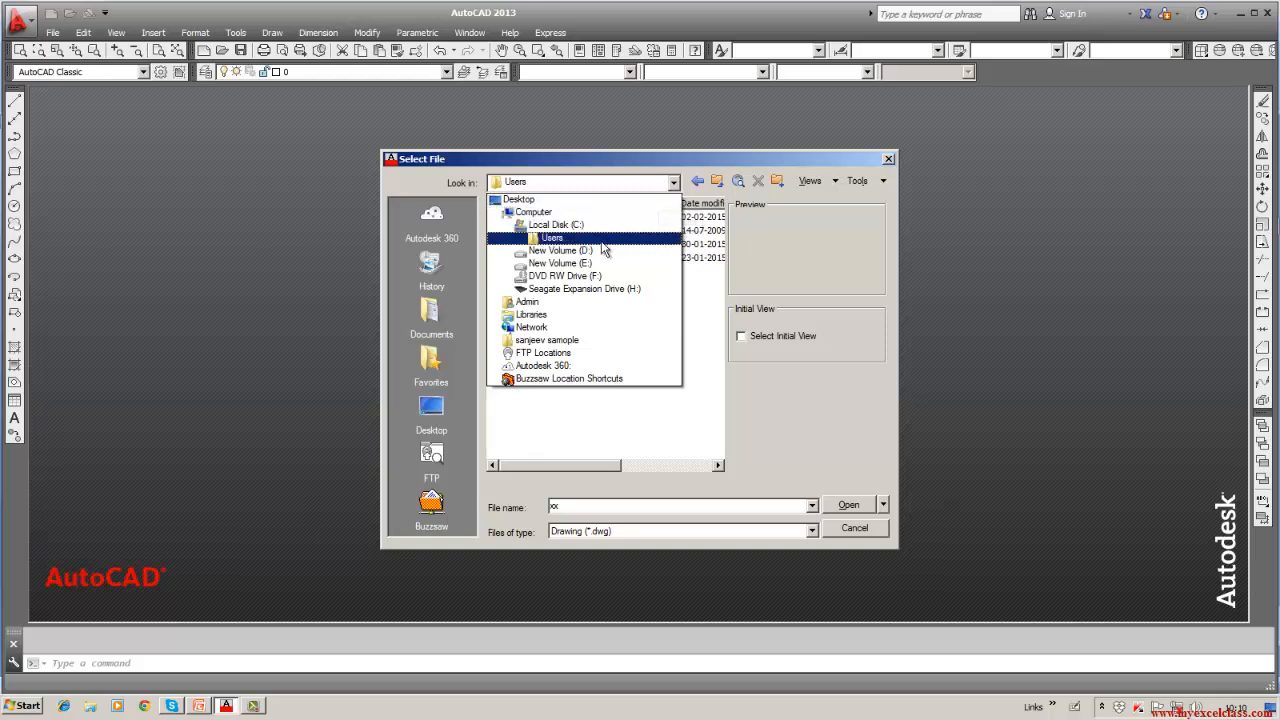
click(562, 239)
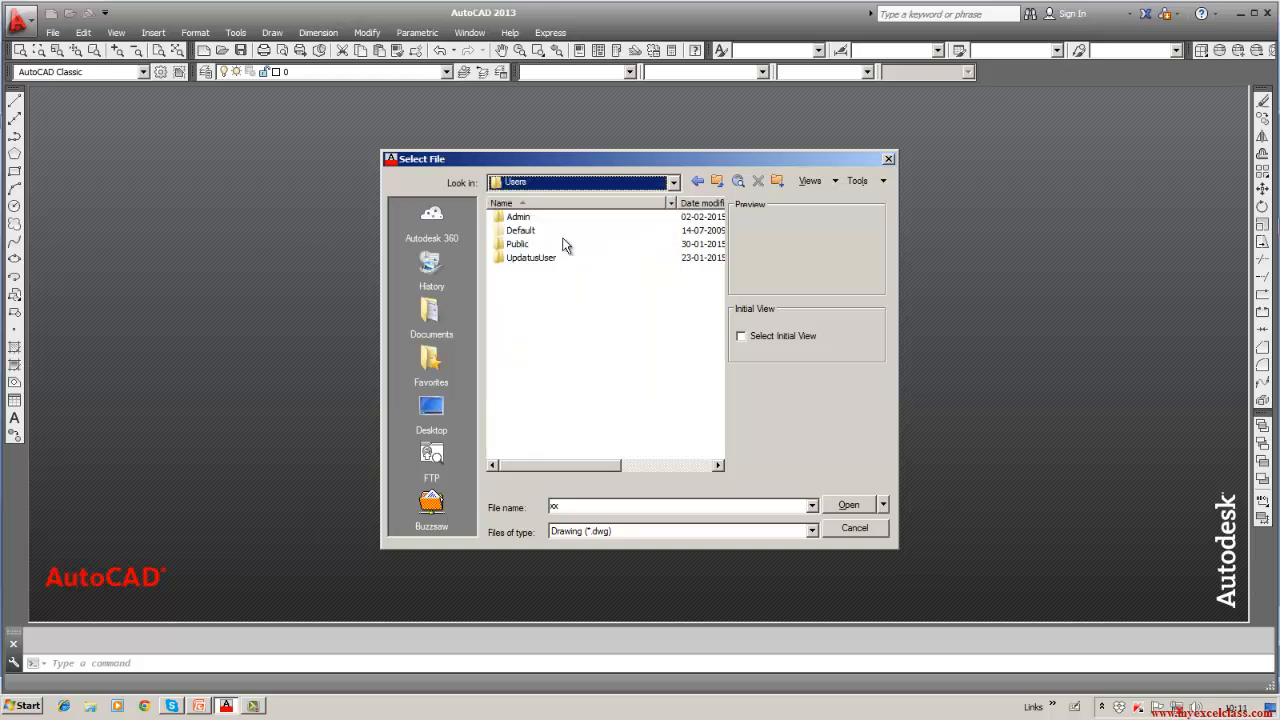
double_click(518, 218)
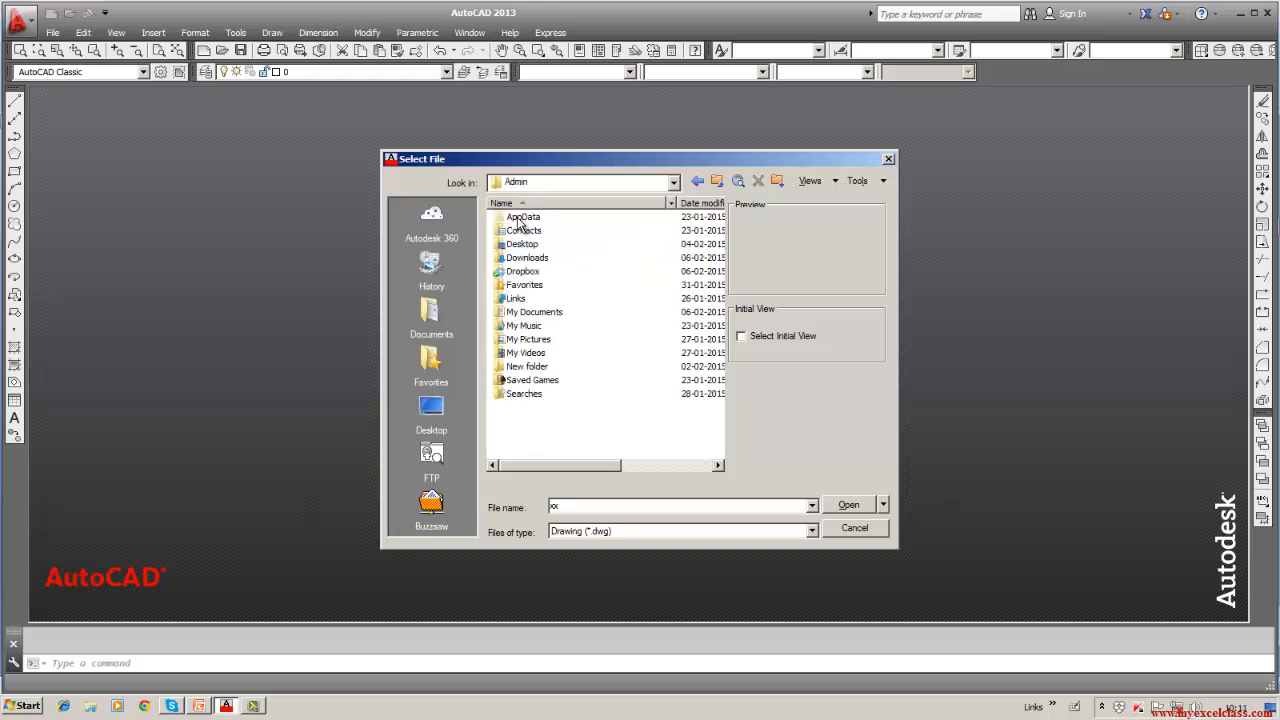
double_click(535, 312)
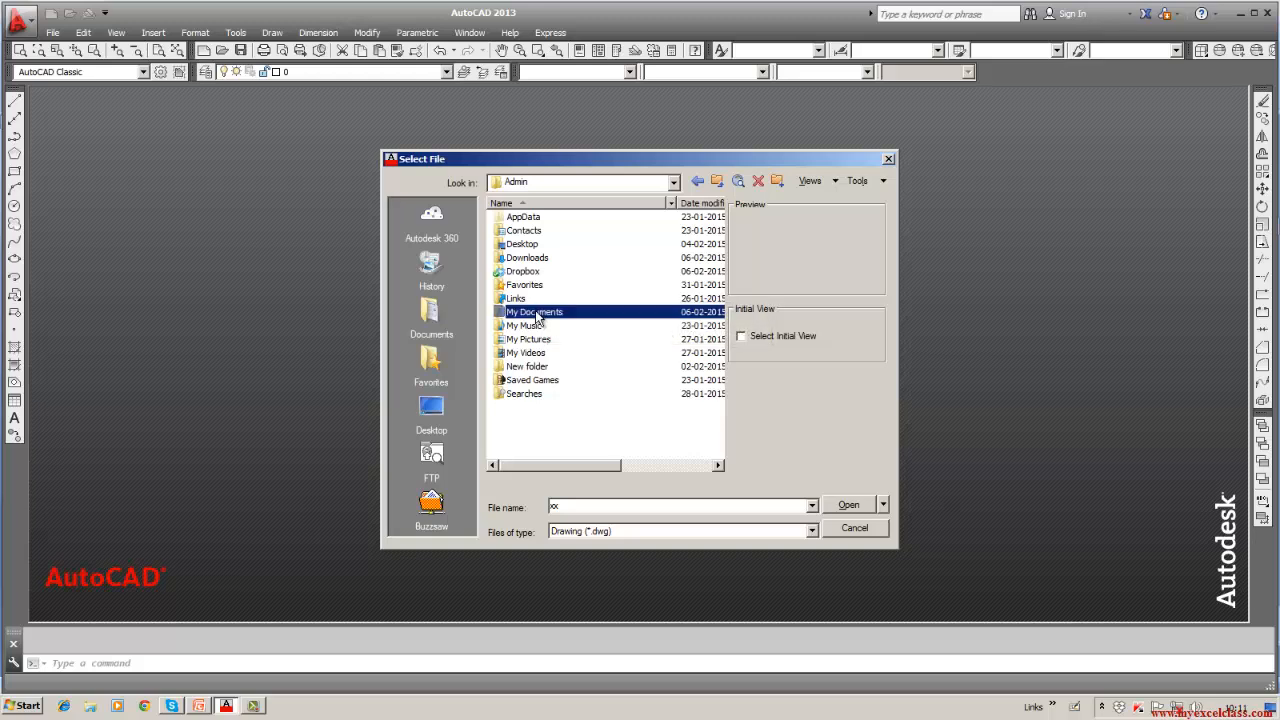
click(510, 286)
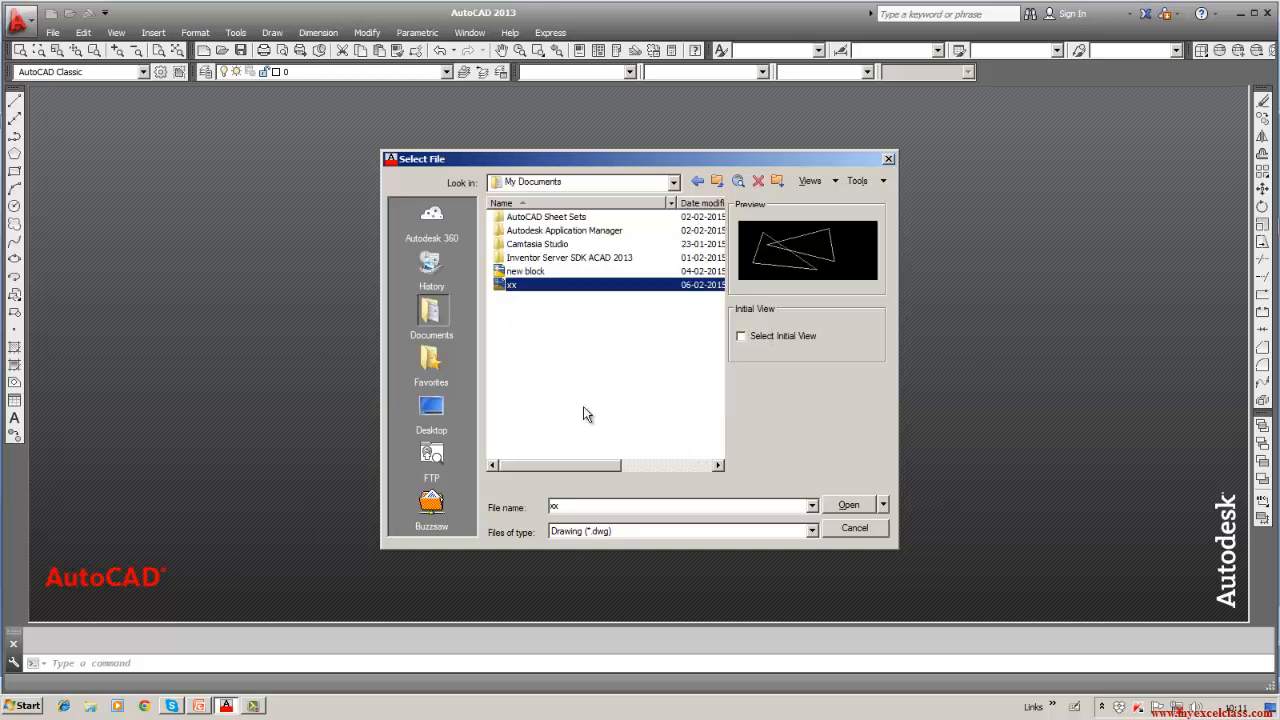
click(848, 506)
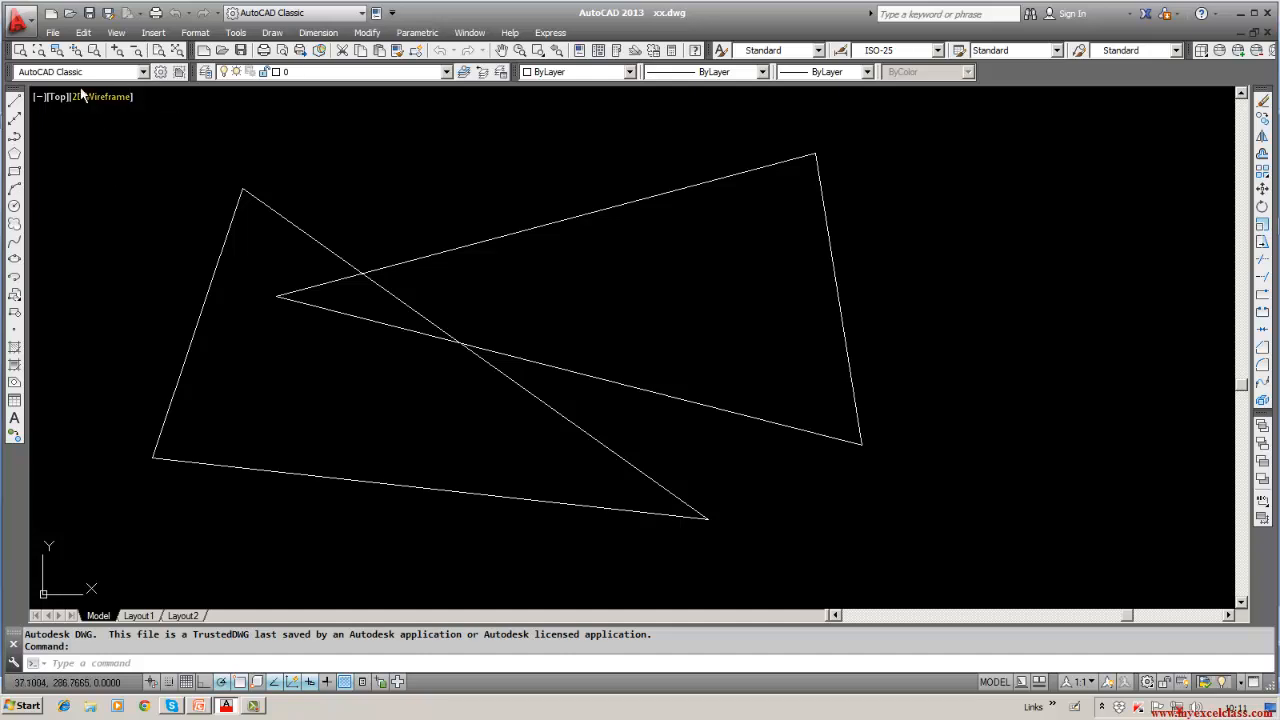
Save a copy of the open drawing in My Documents under the new name xxx.
click(55, 36)
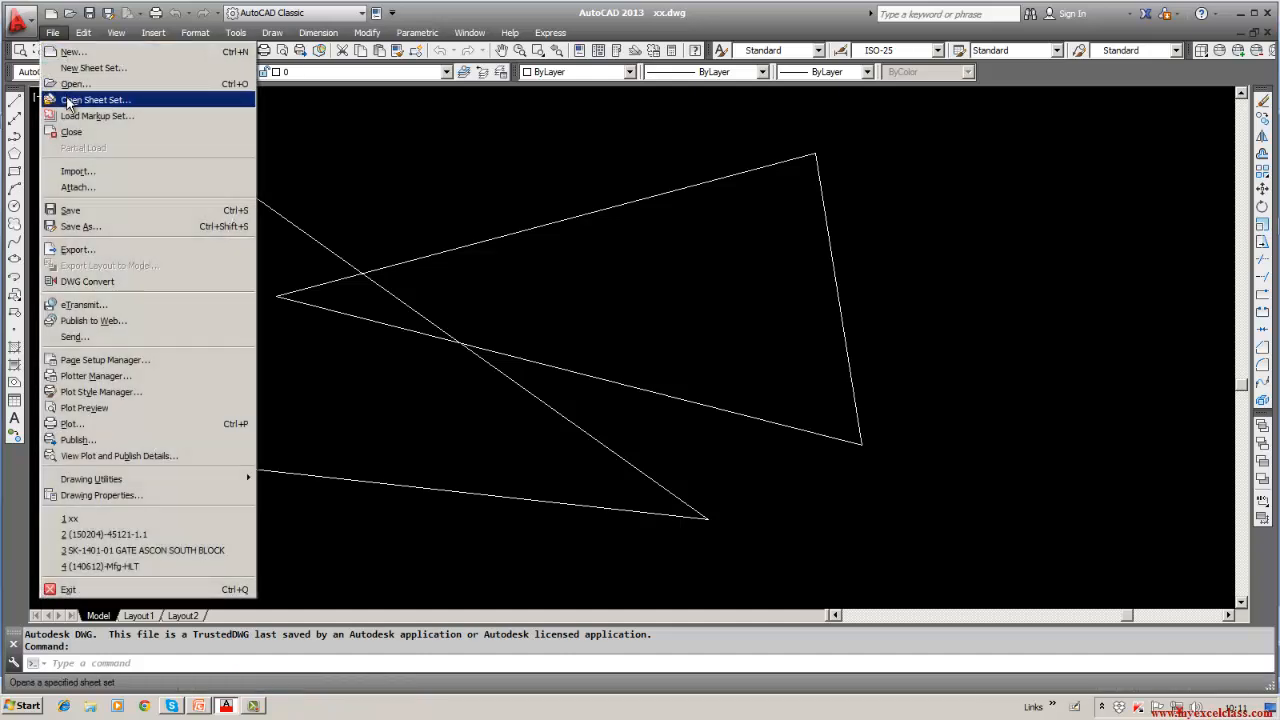
click(80, 227)
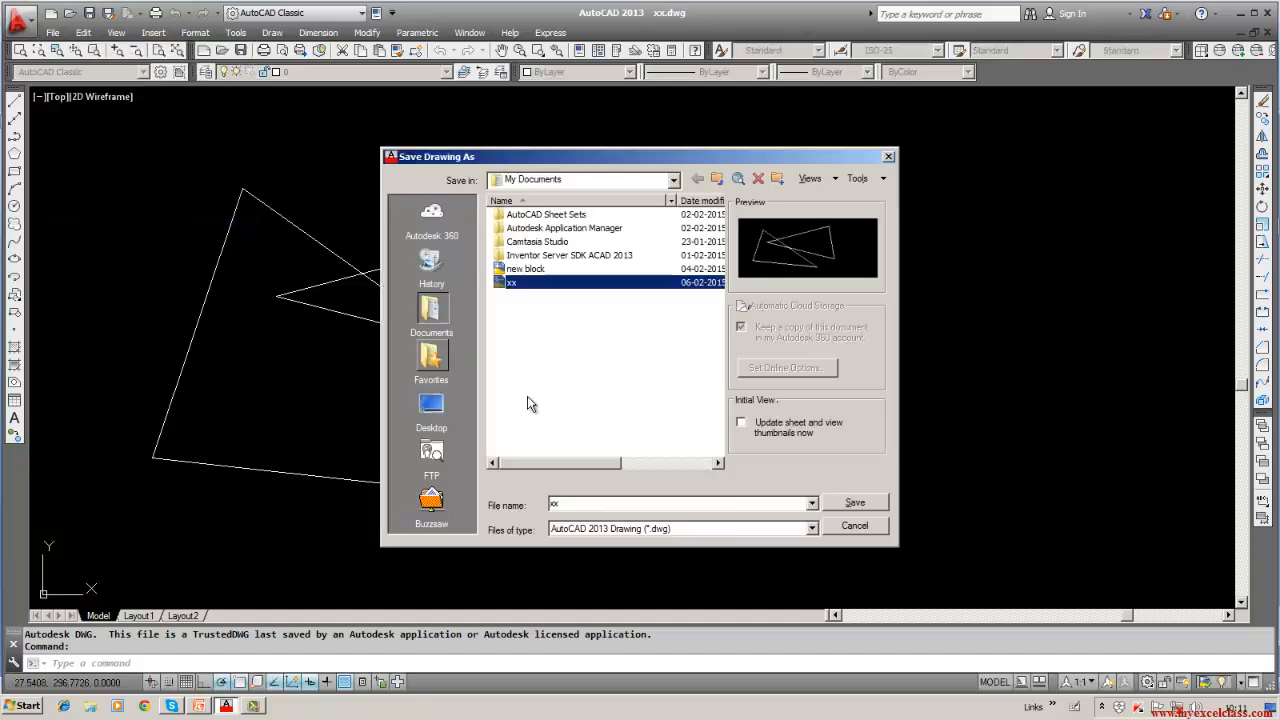
click(592, 505)
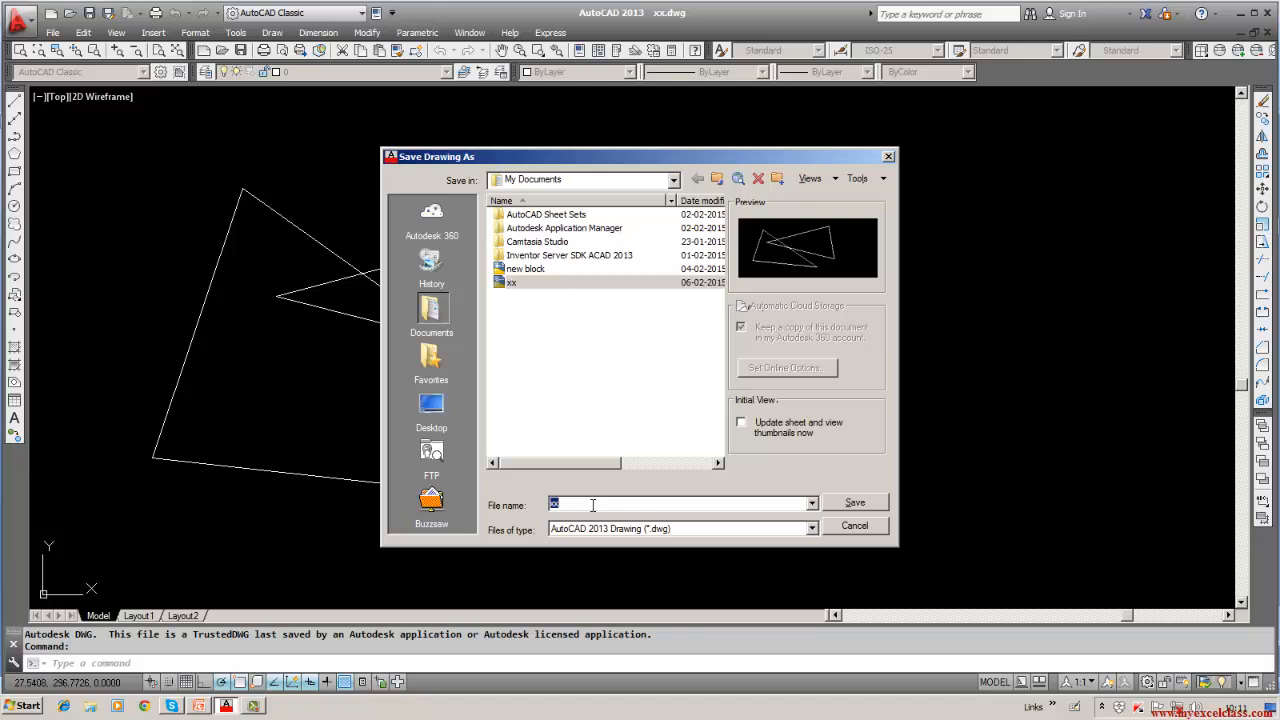
key(BackSpace)
text(xxx)
click(832, 505)
click(832, 512)
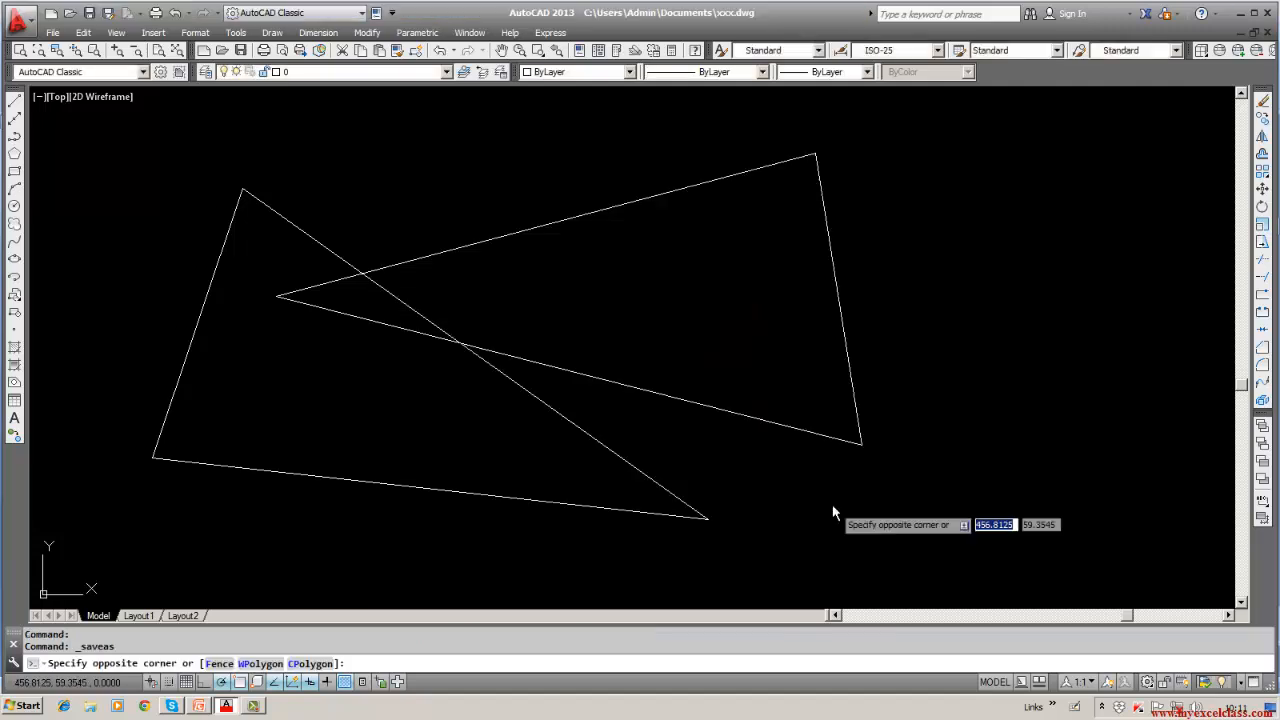
click(718, 488)
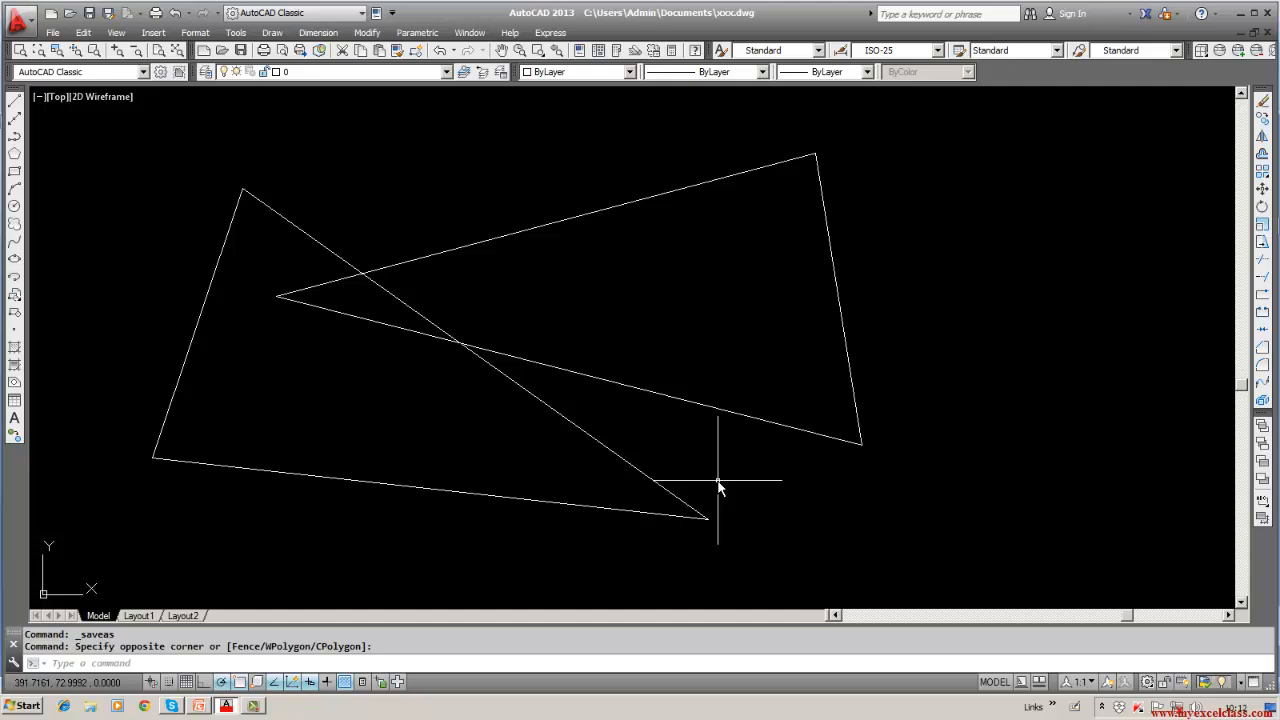
Erase the two overlapping triangles from the drawing.
click(1262, 102)
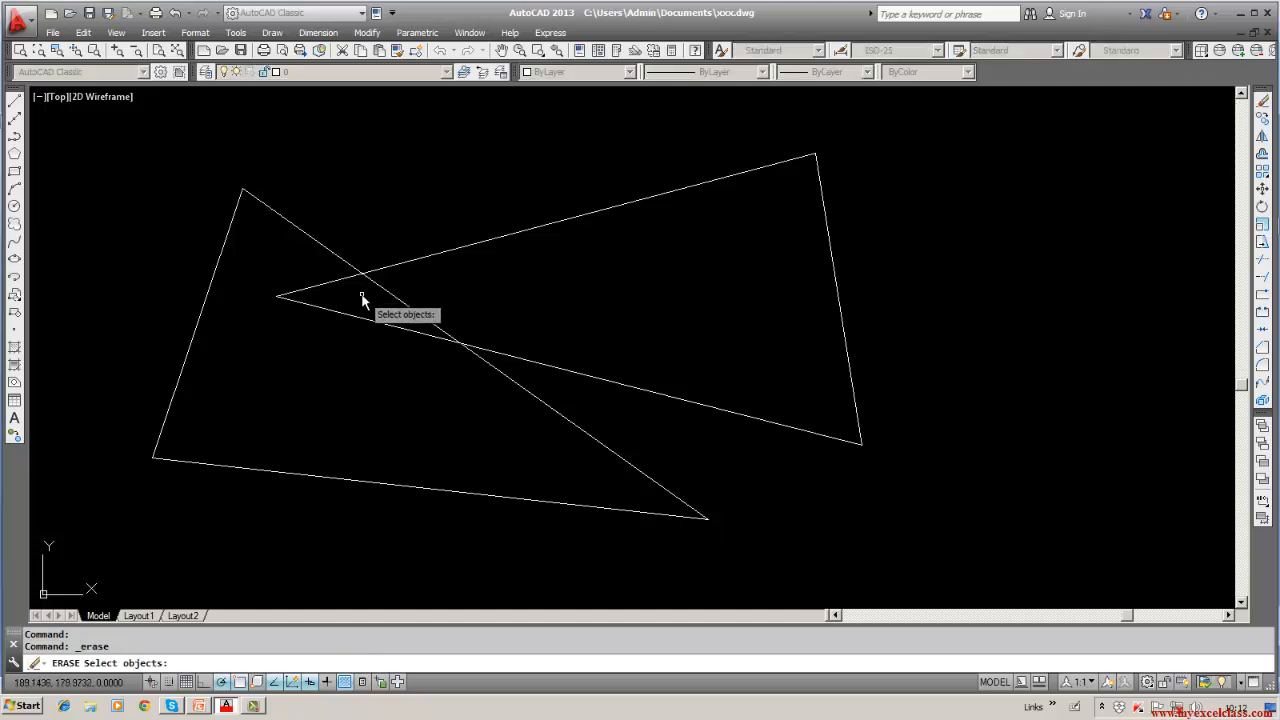
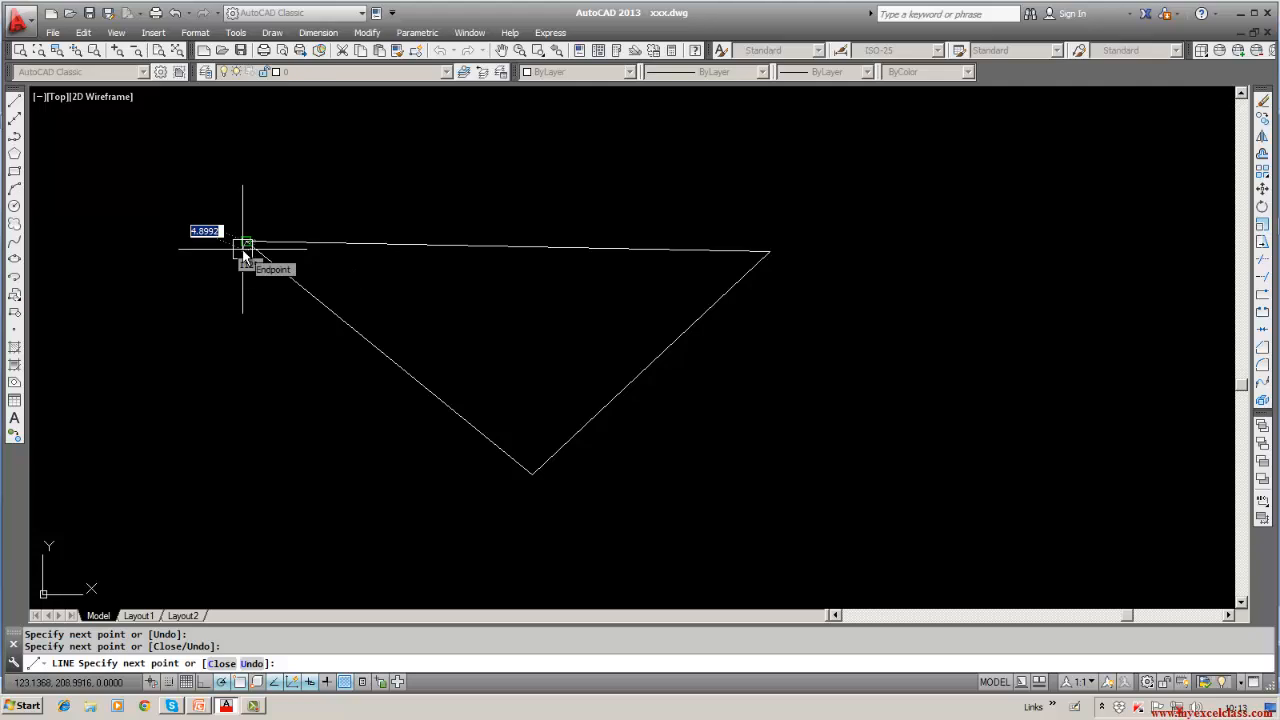
Finish the new closed triangle and draw a line from its bottom corner perpendicular to its upper side.
key(Return)
click(15, 101)
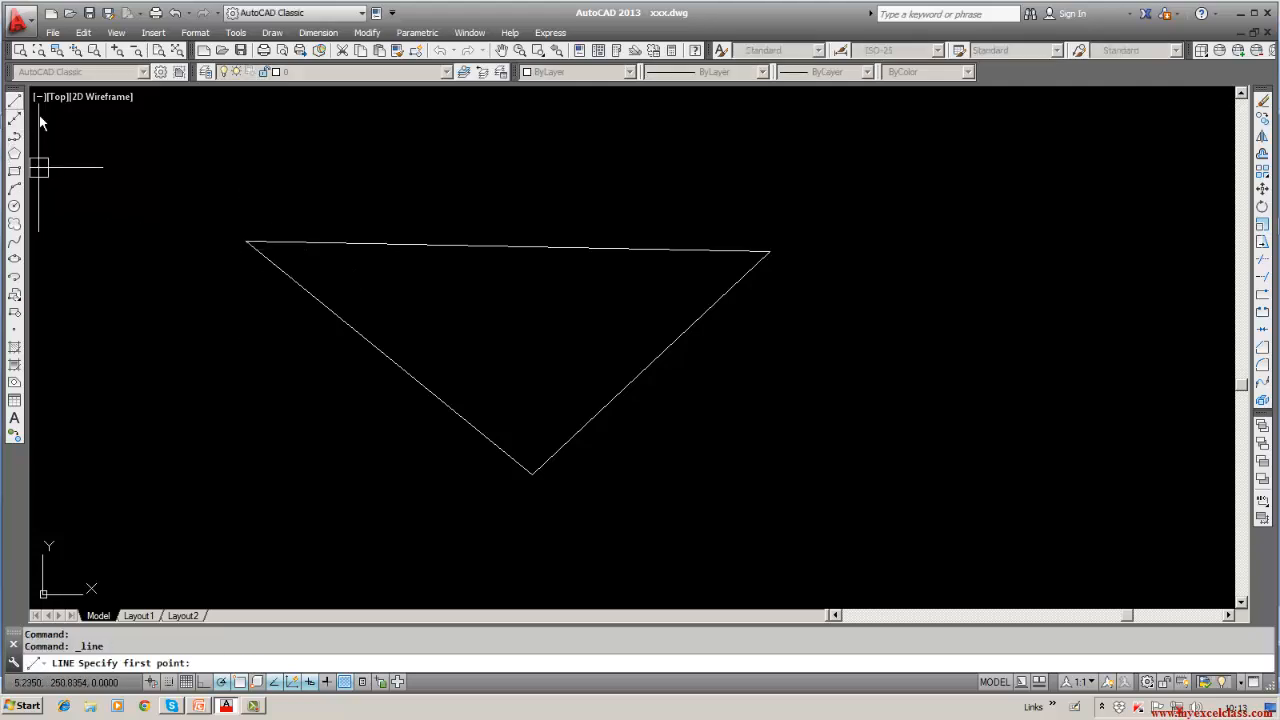
click(508, 247)
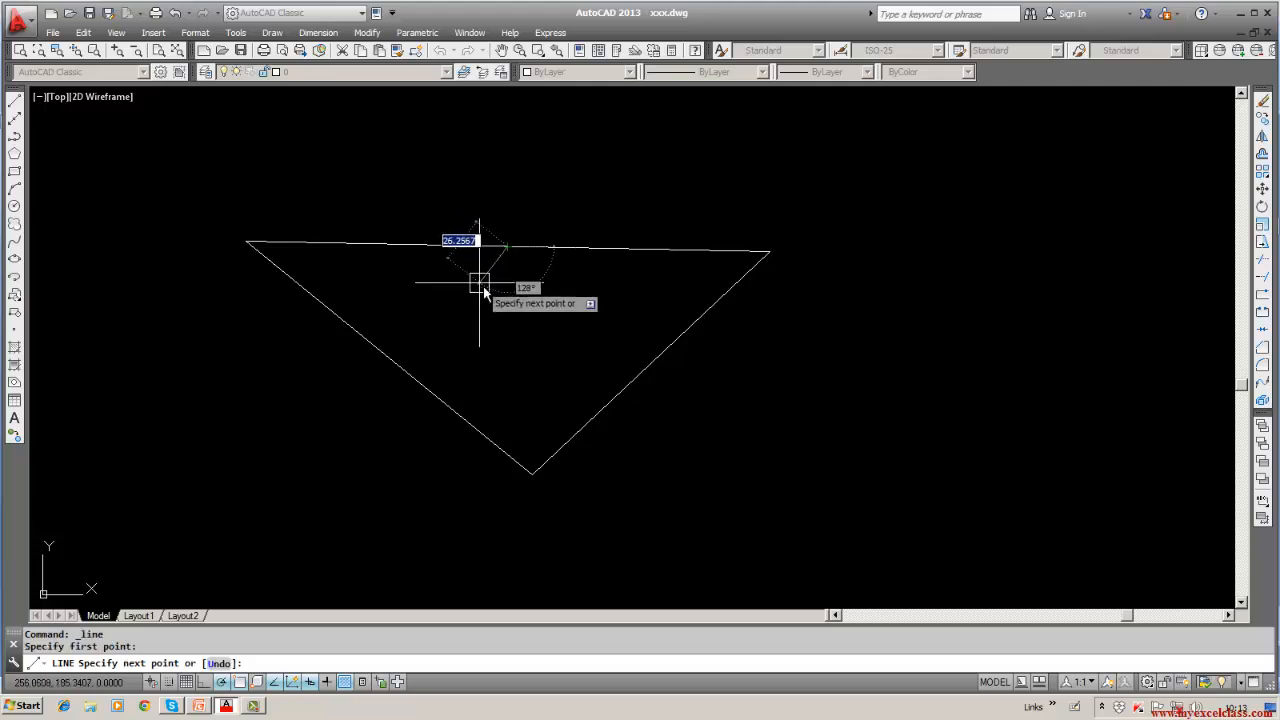
click(15, 101)
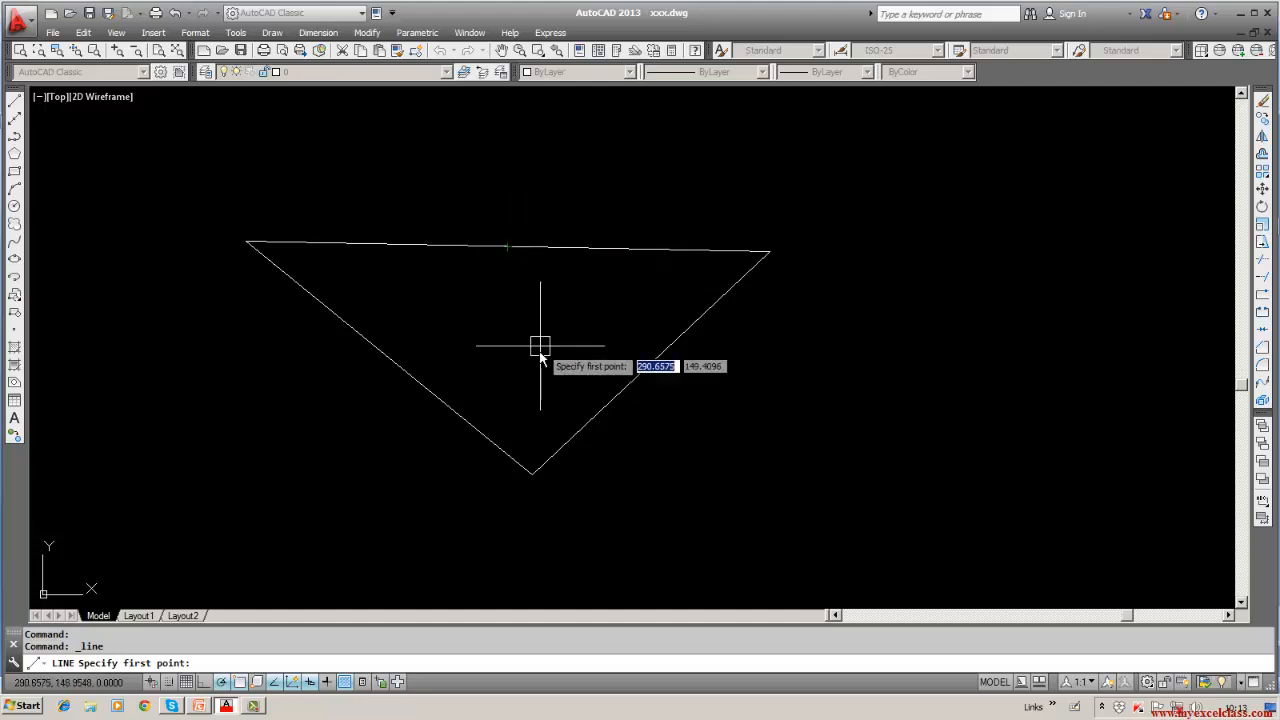
click(532, 474)
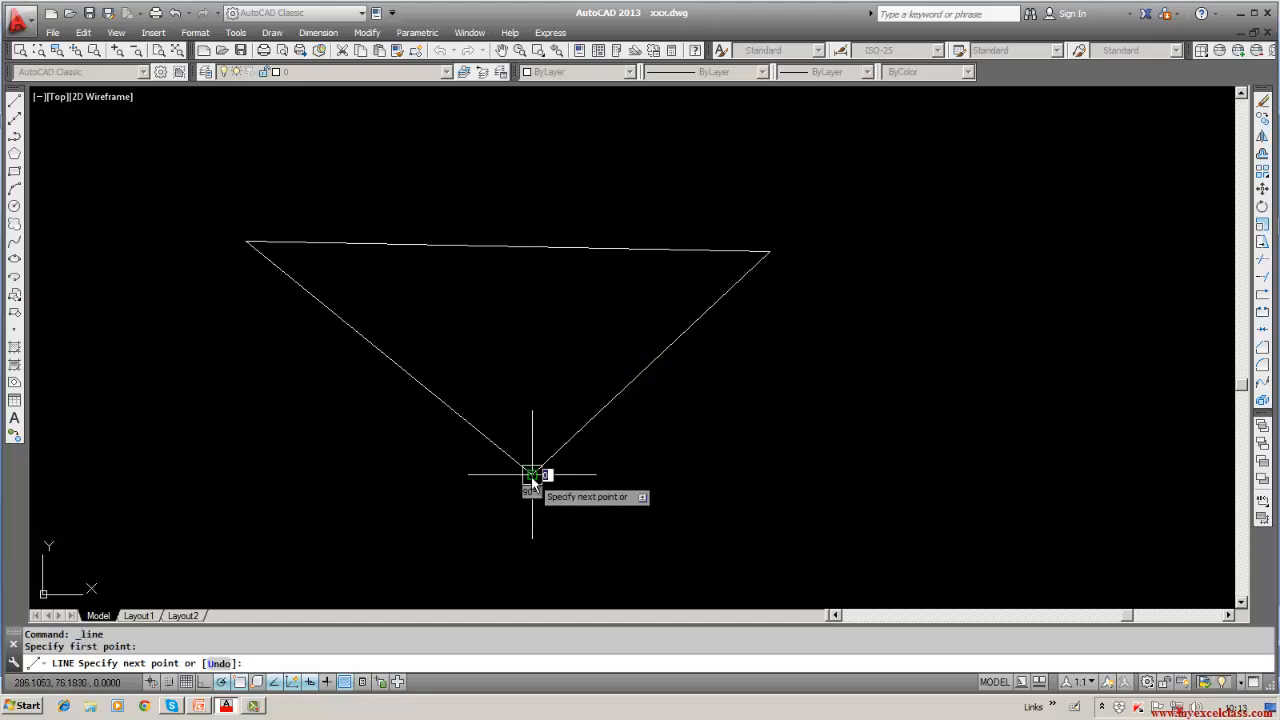
click(536, 247)
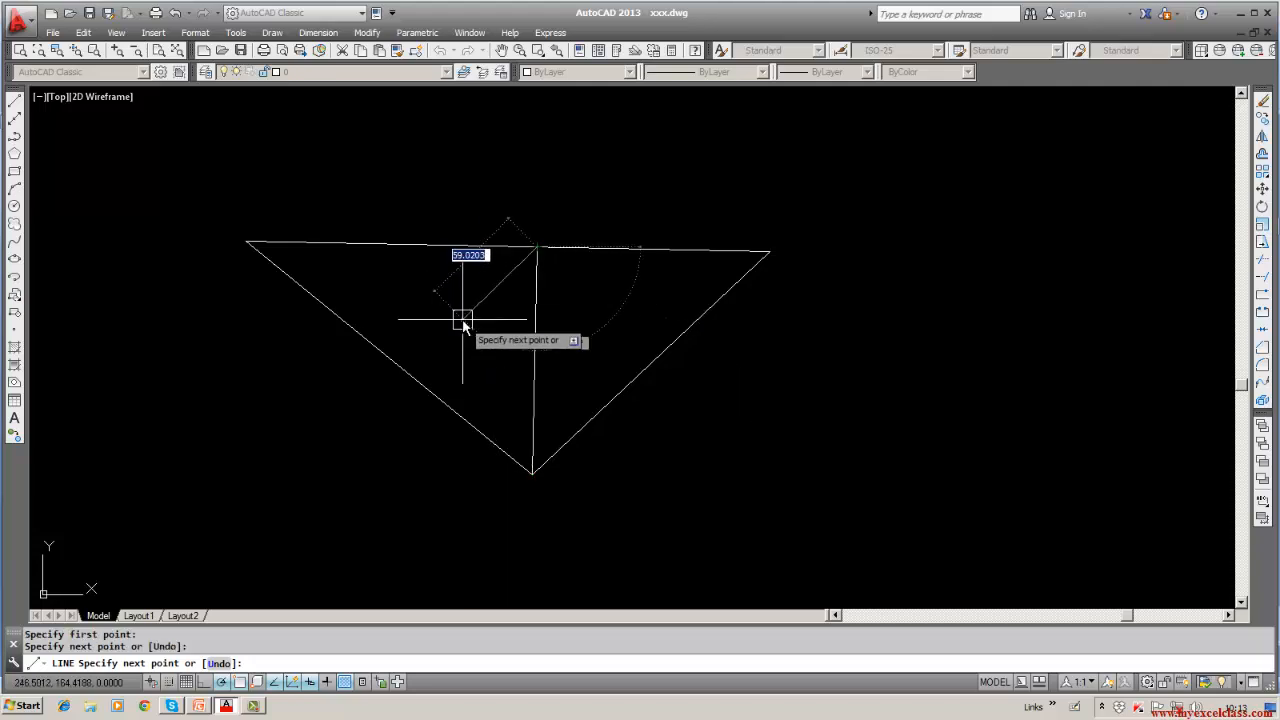
key(Escape)
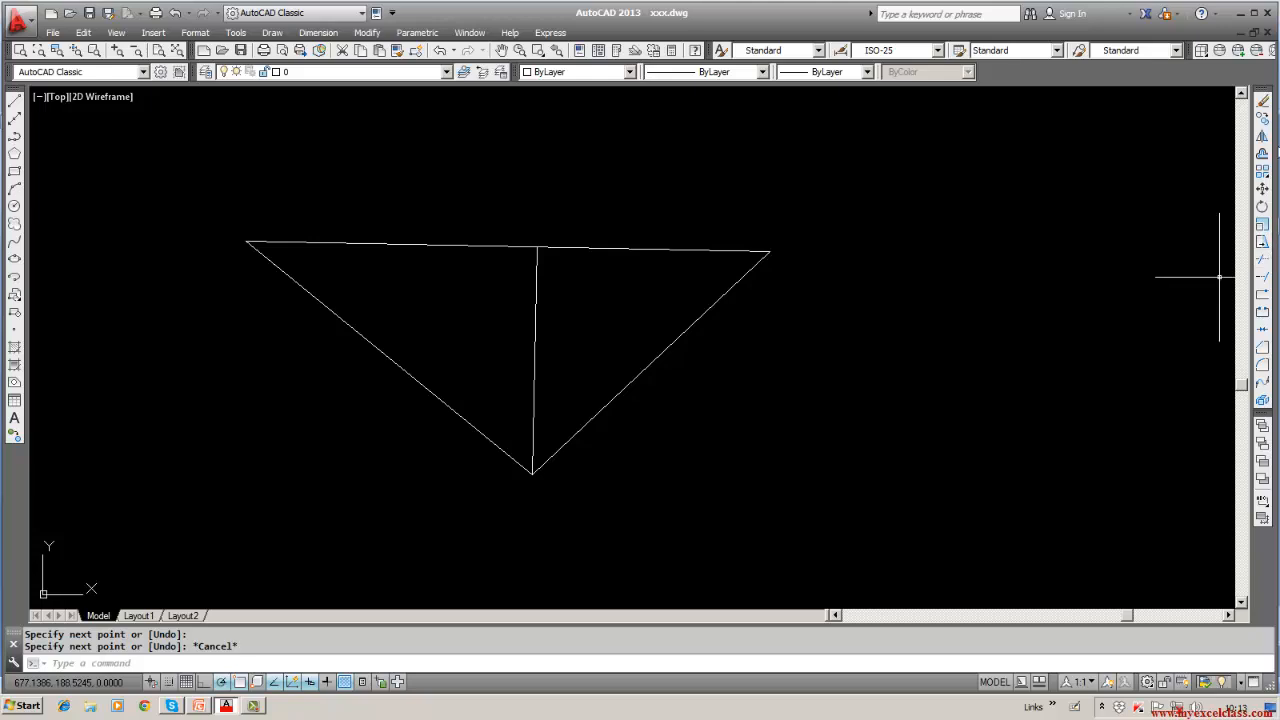
Erase the triangle and its perpendicular line using a window selection around the whole figure.
click(1262, 101)
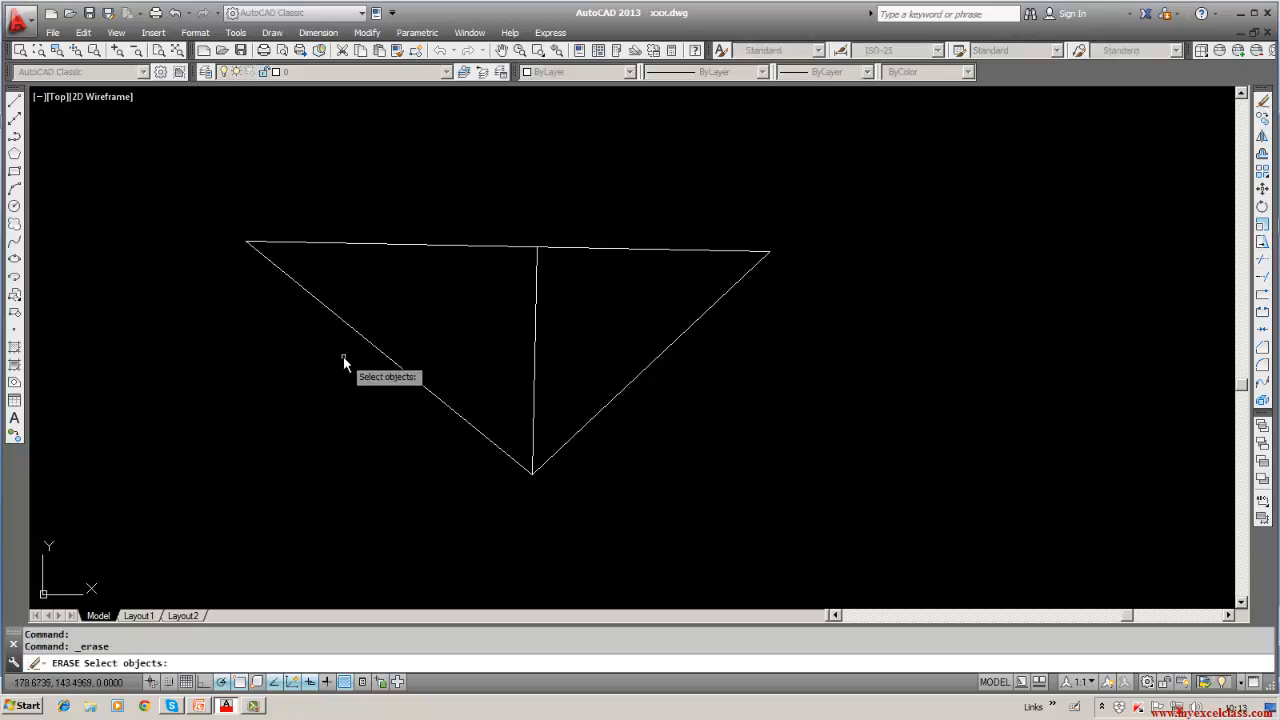
text(w)
key(Return)
click(193, 204)
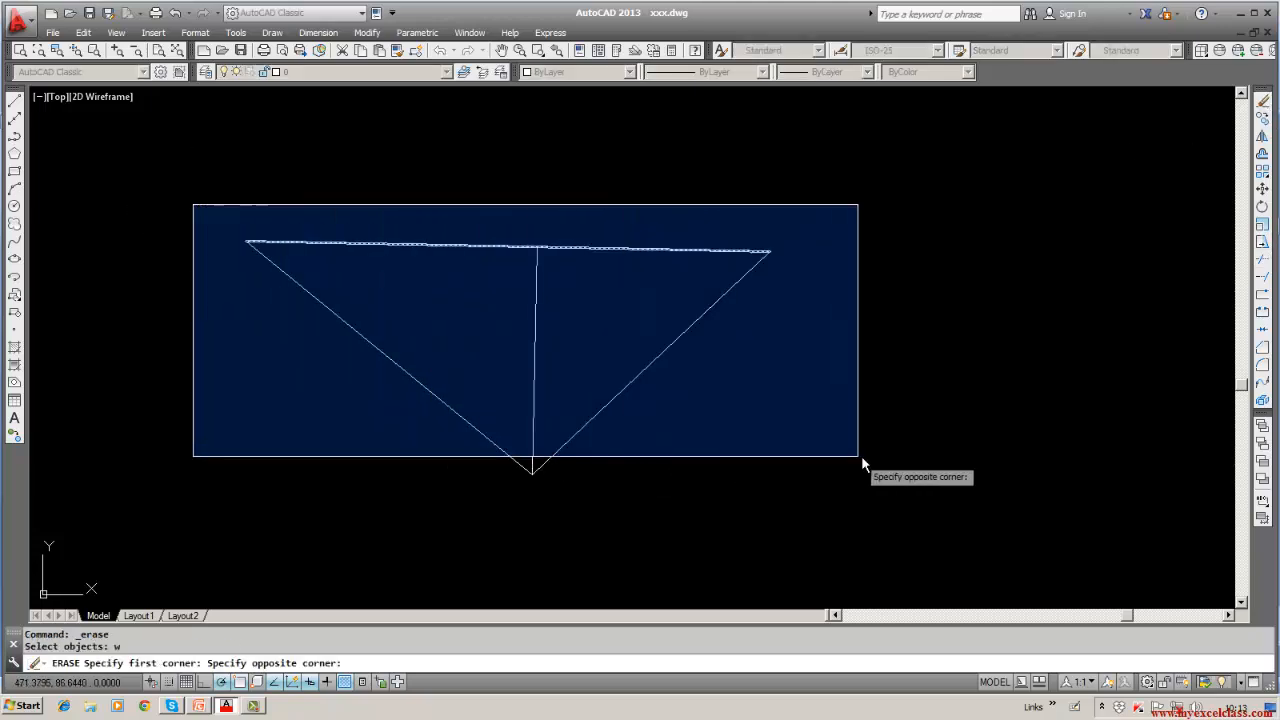
click(845, 502)
key(Return)
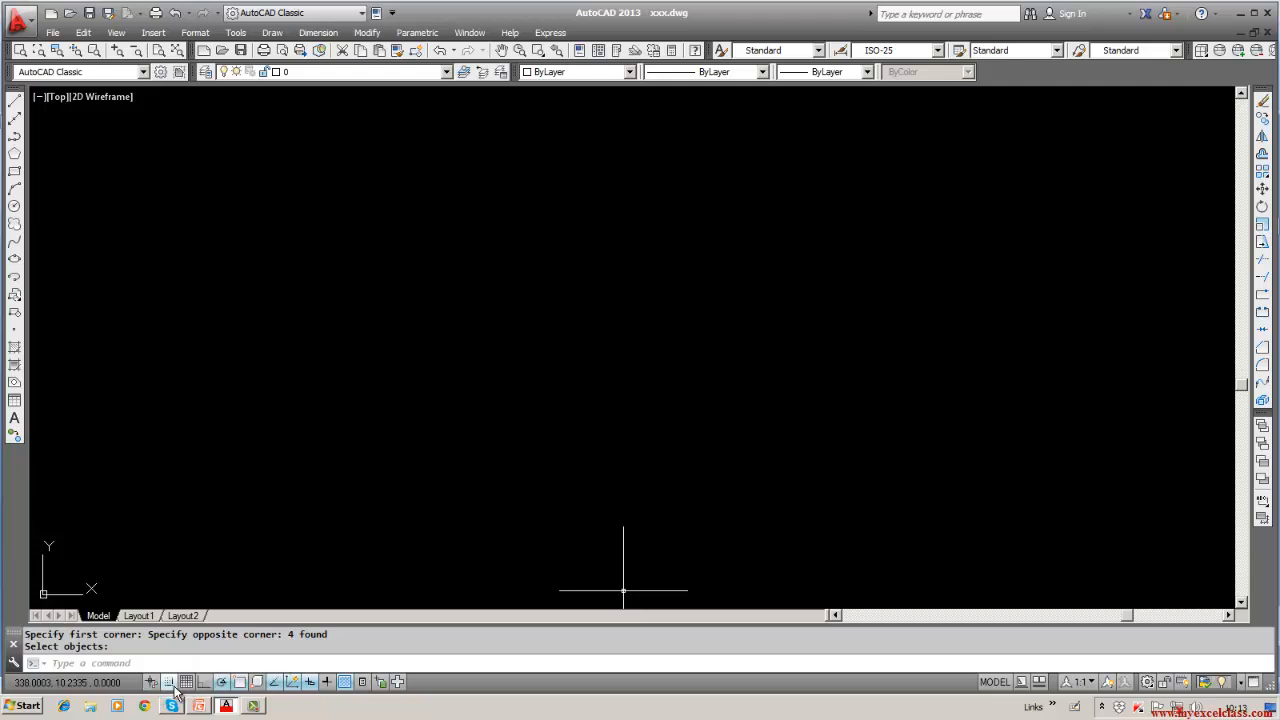
Switch the grid display on and off, and review the snap and grid options in the drafting settings.
click(187, 686)
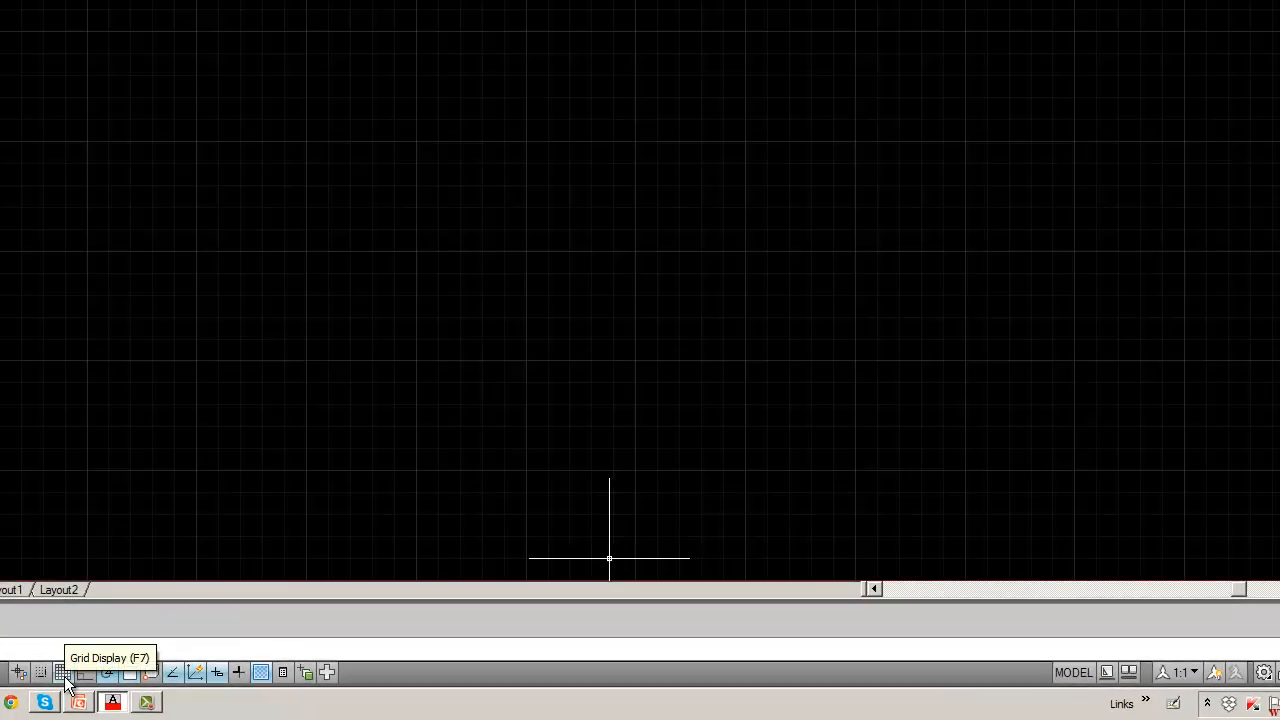
click(64, 679)
right_click(66, 682)
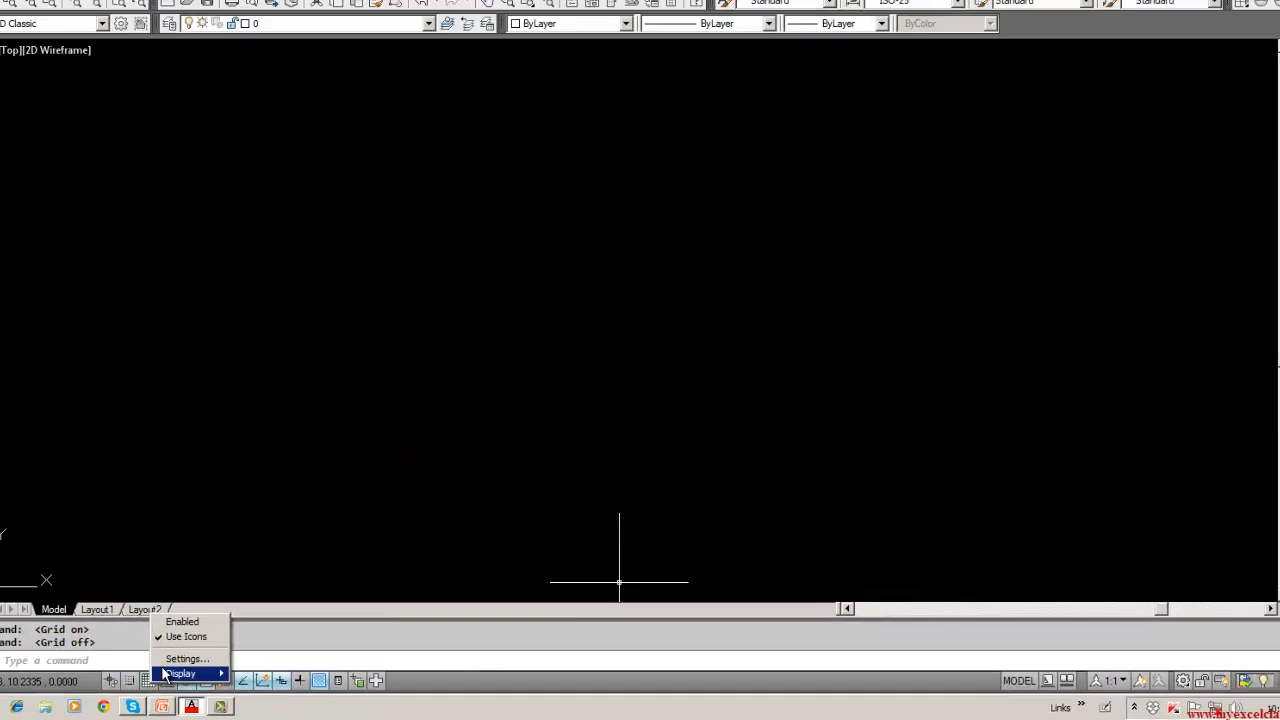
mouse_move(78, 664)
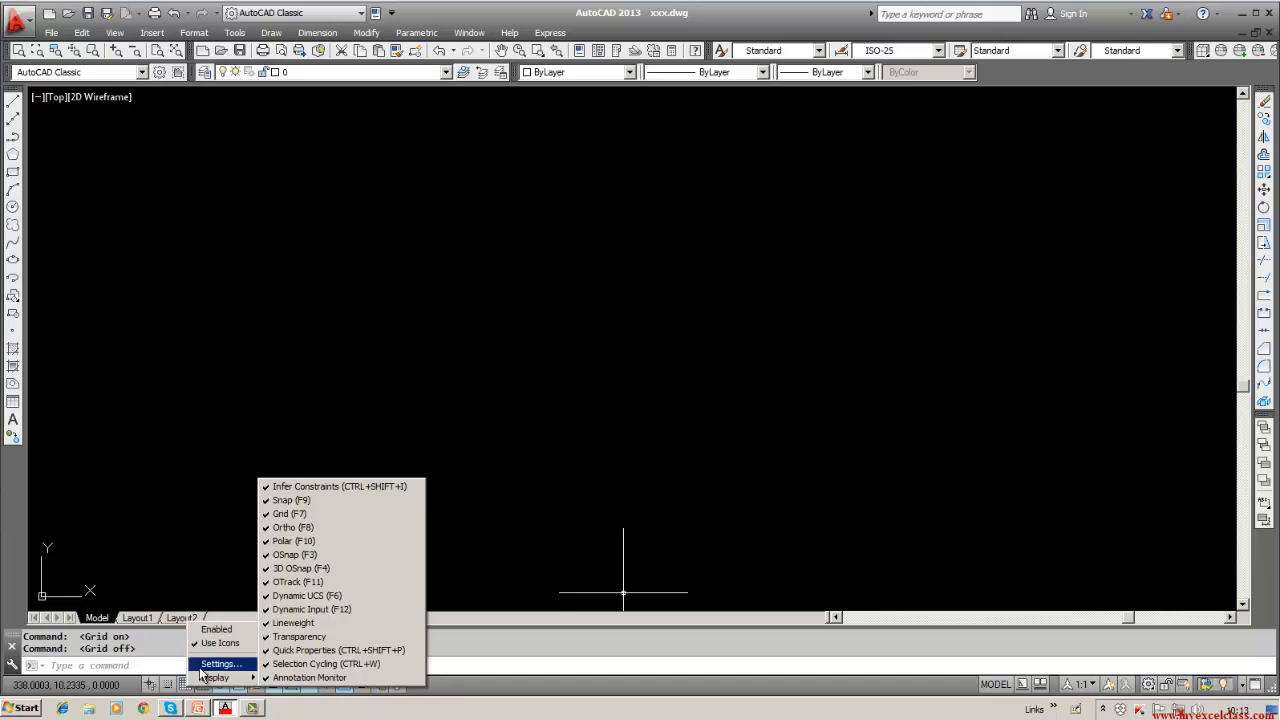
click(215, 664)
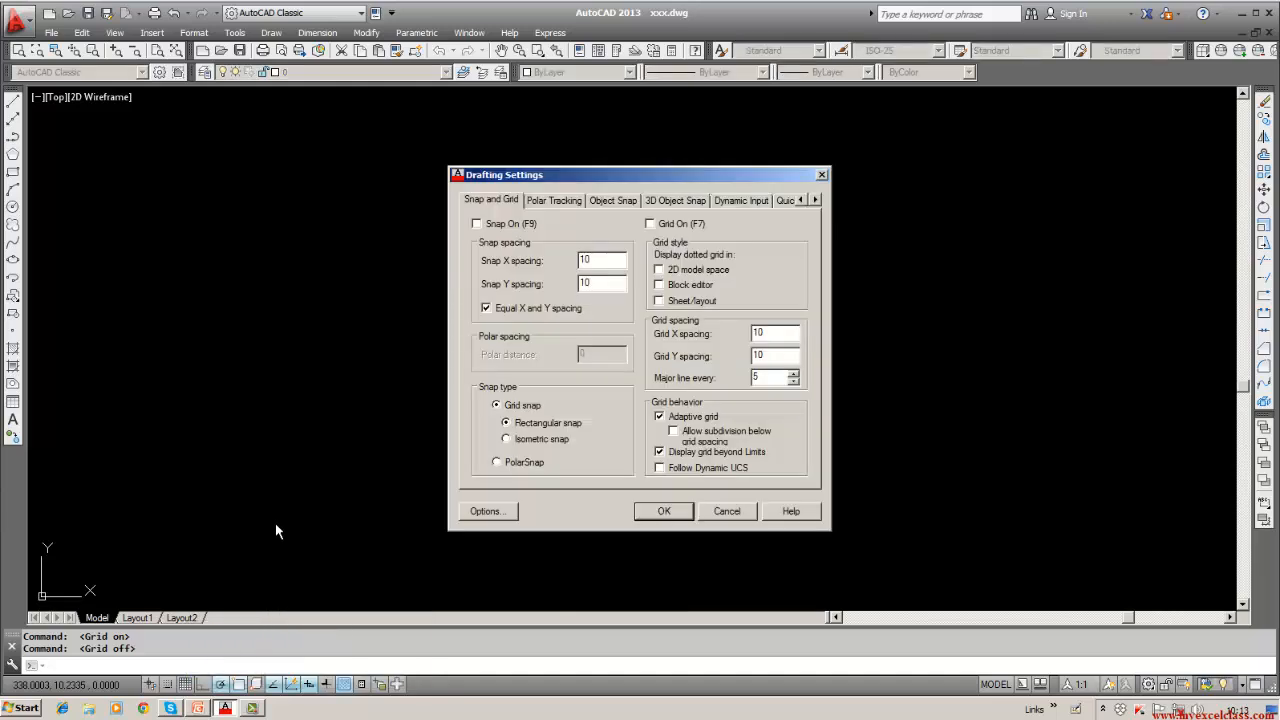
click(727, 512)
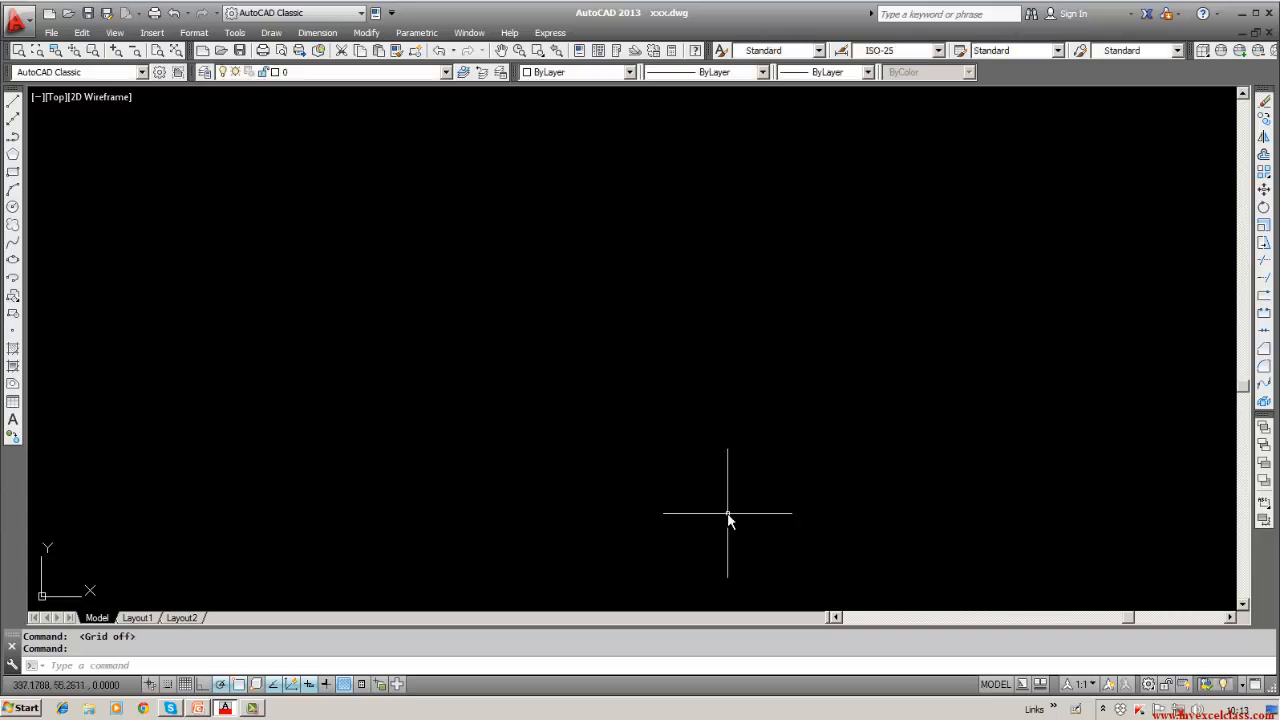
right_click(167, 684)
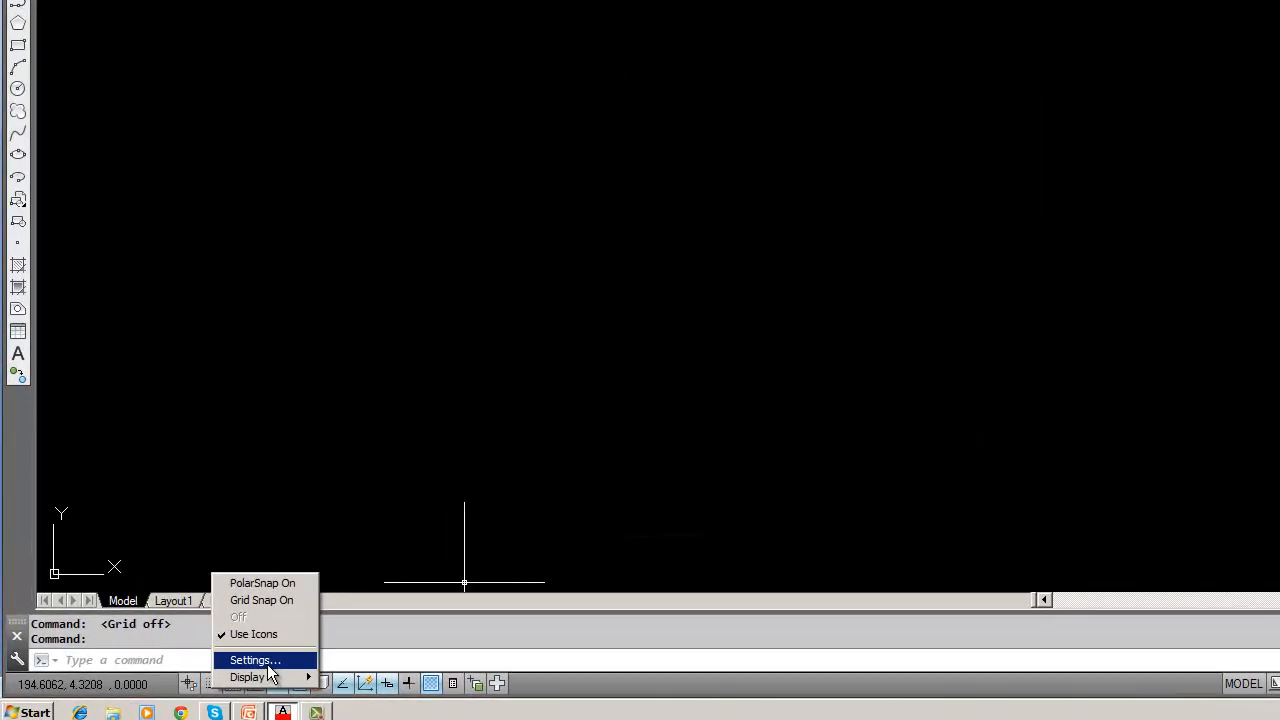
click(256, 660)
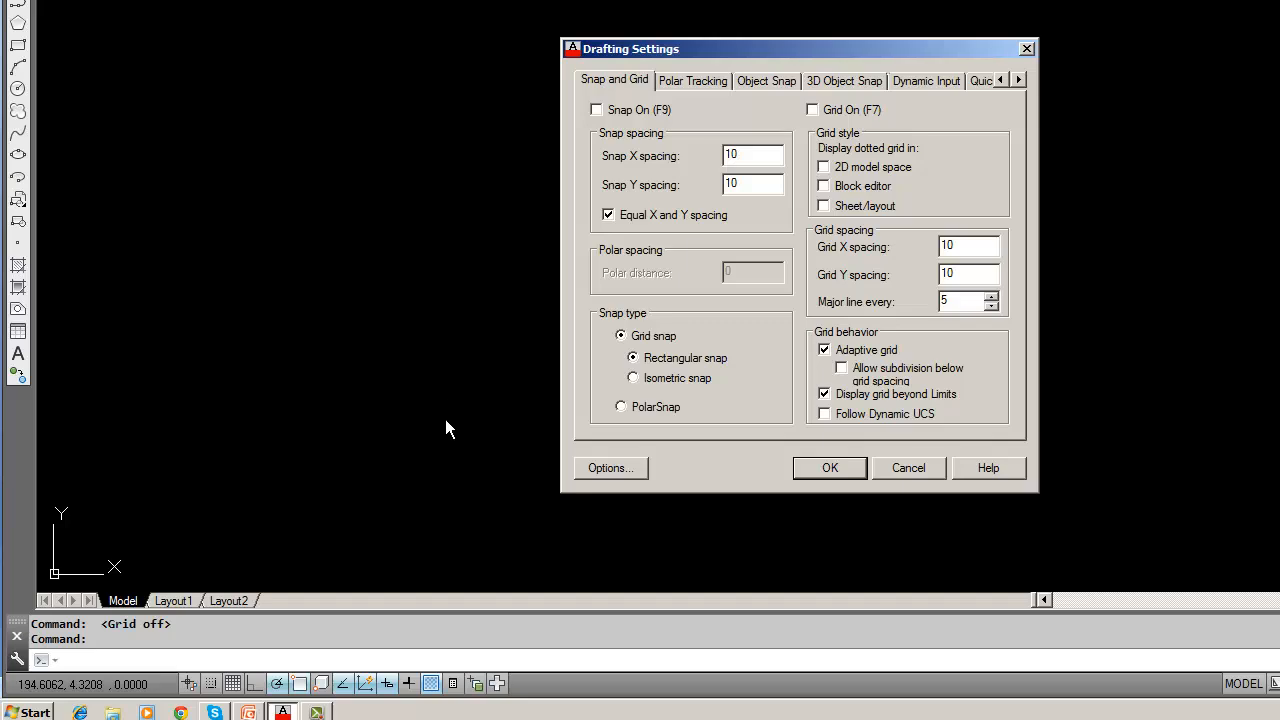
click(837, 473)
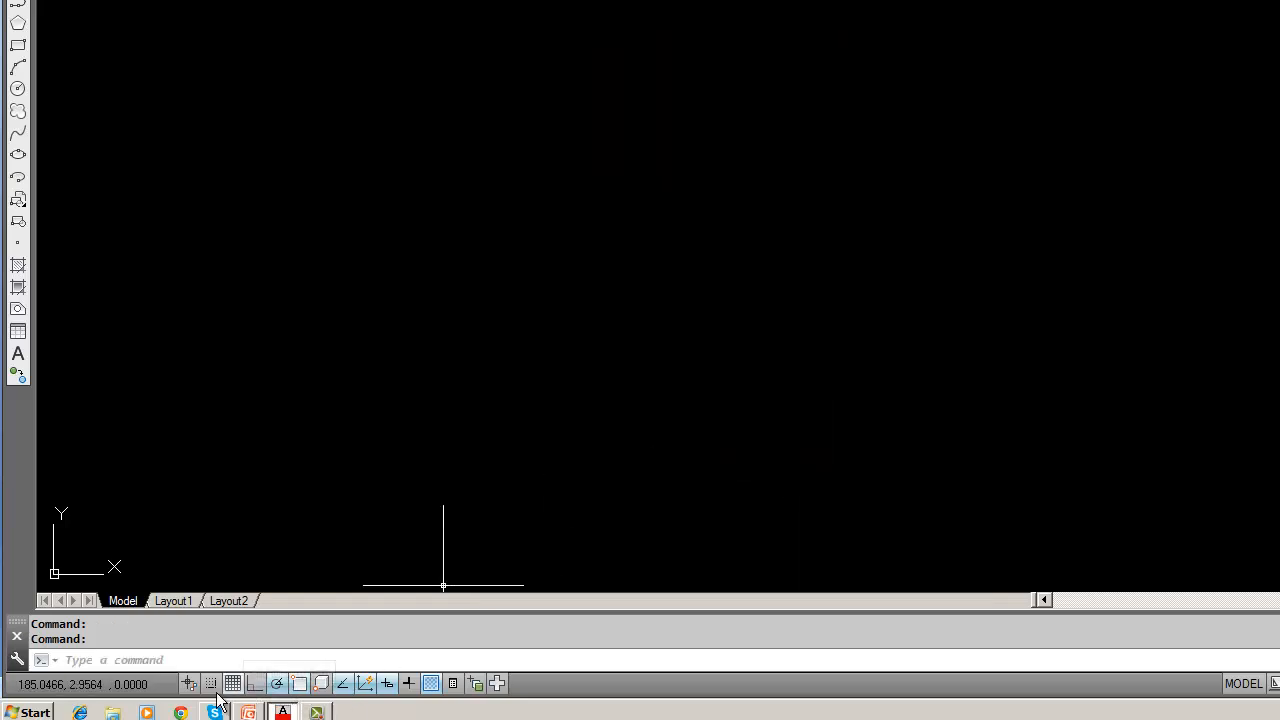
Review the Geometric, Dimensional and AutoConstrain options in the constraint settings.
right_click(188, 685)
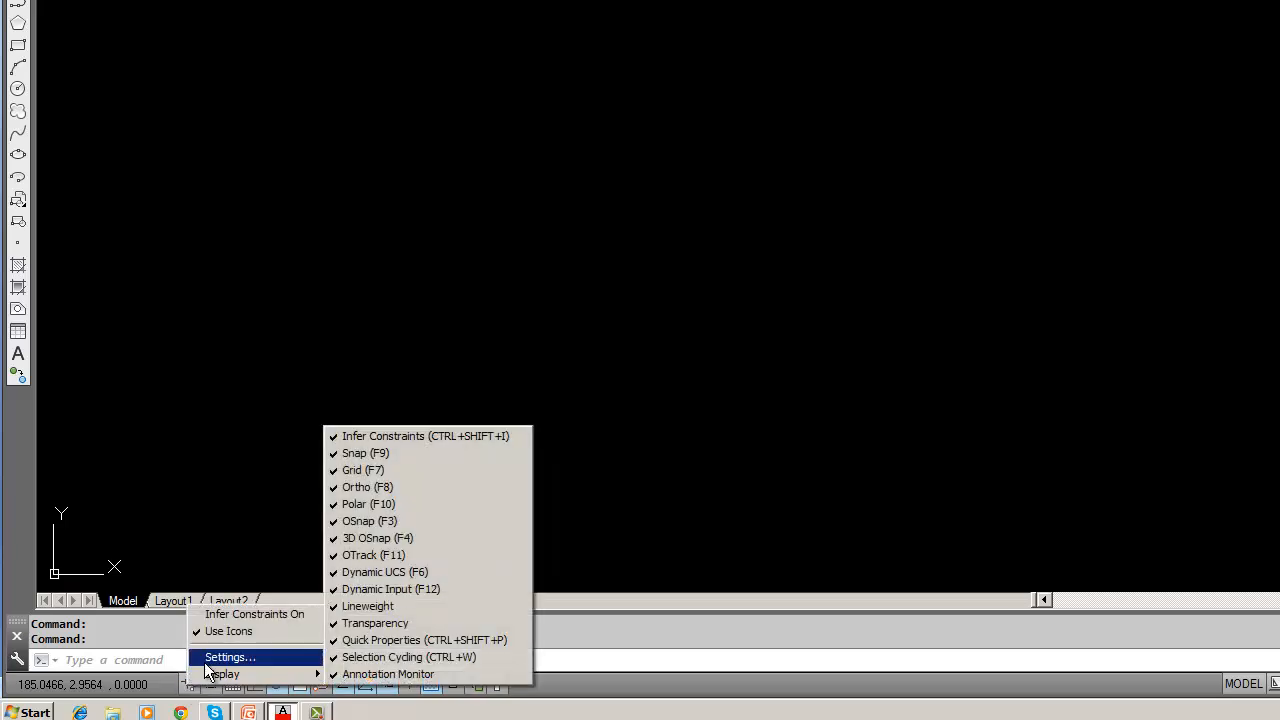
click(215, 657)
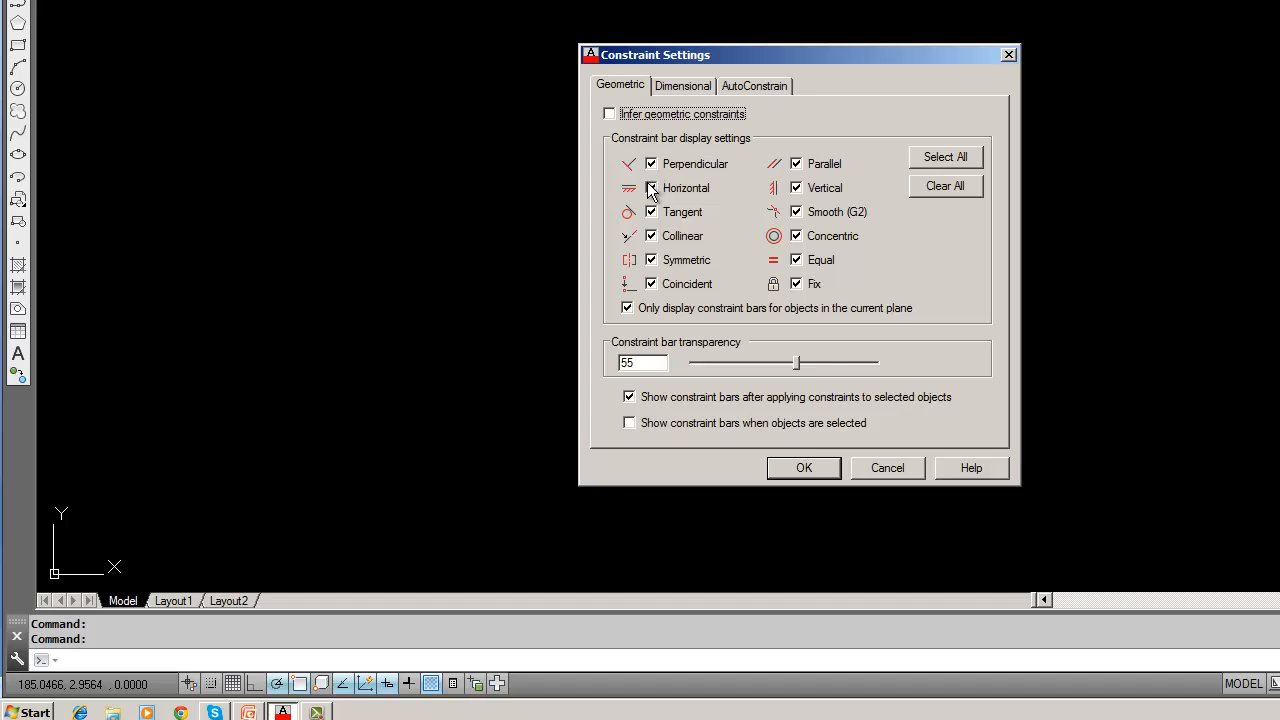
click(651, 190)
click(685, 90)
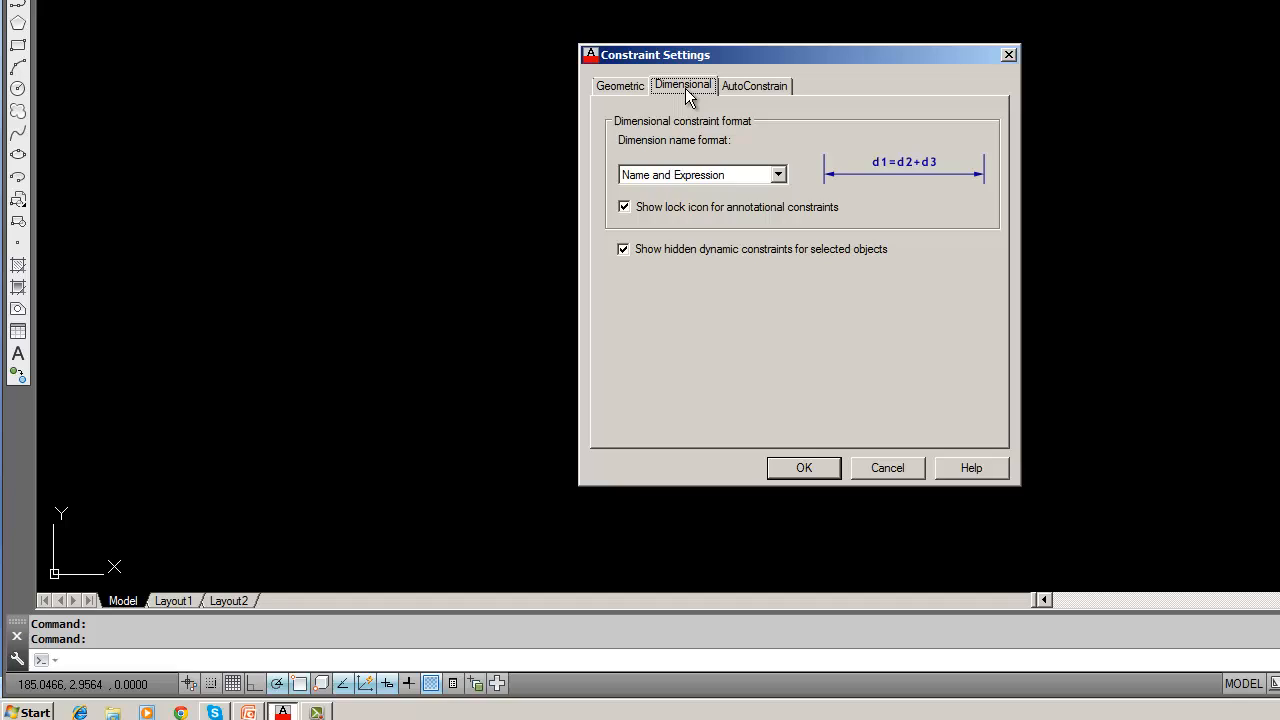
click(764, 88)
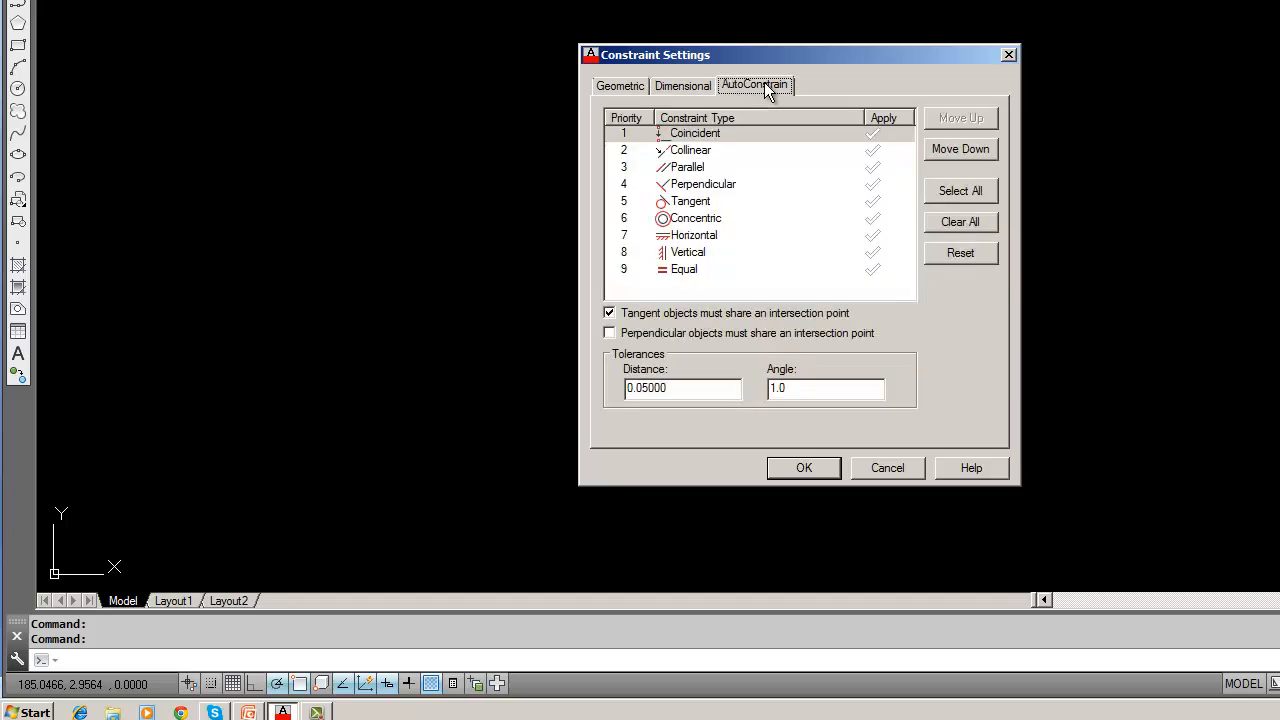
click(619, 89)
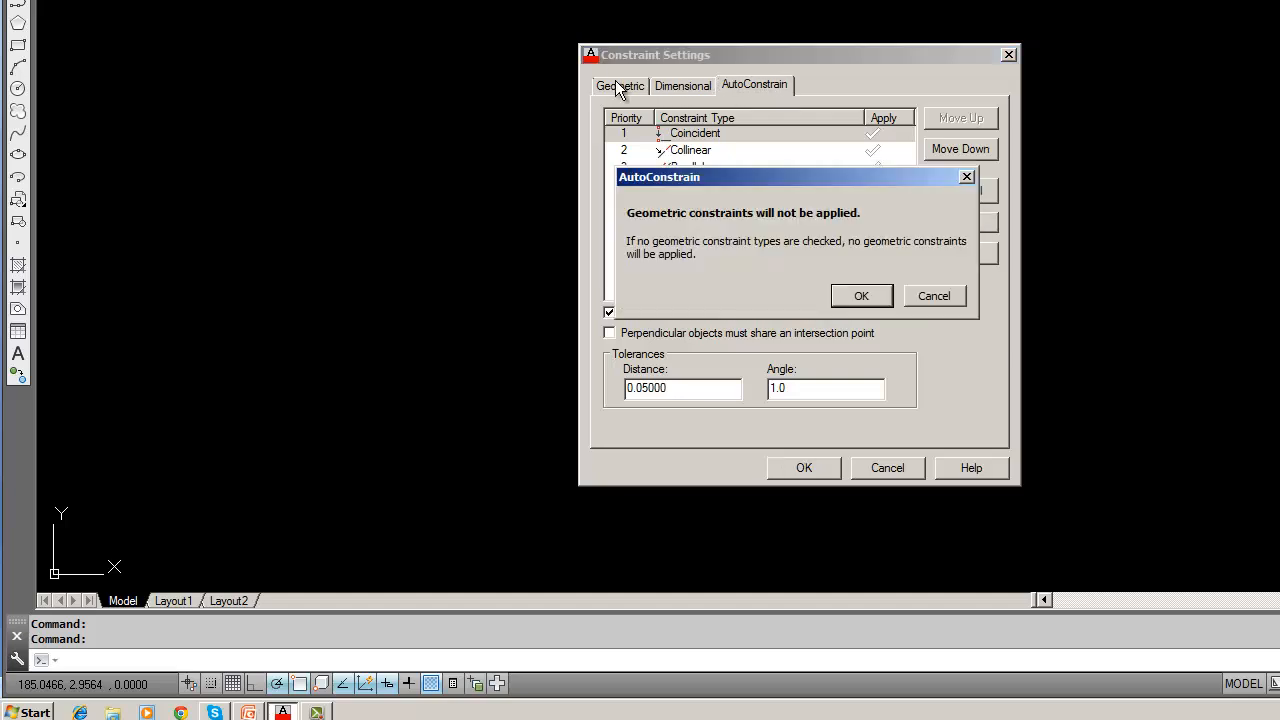
click(924, 298)
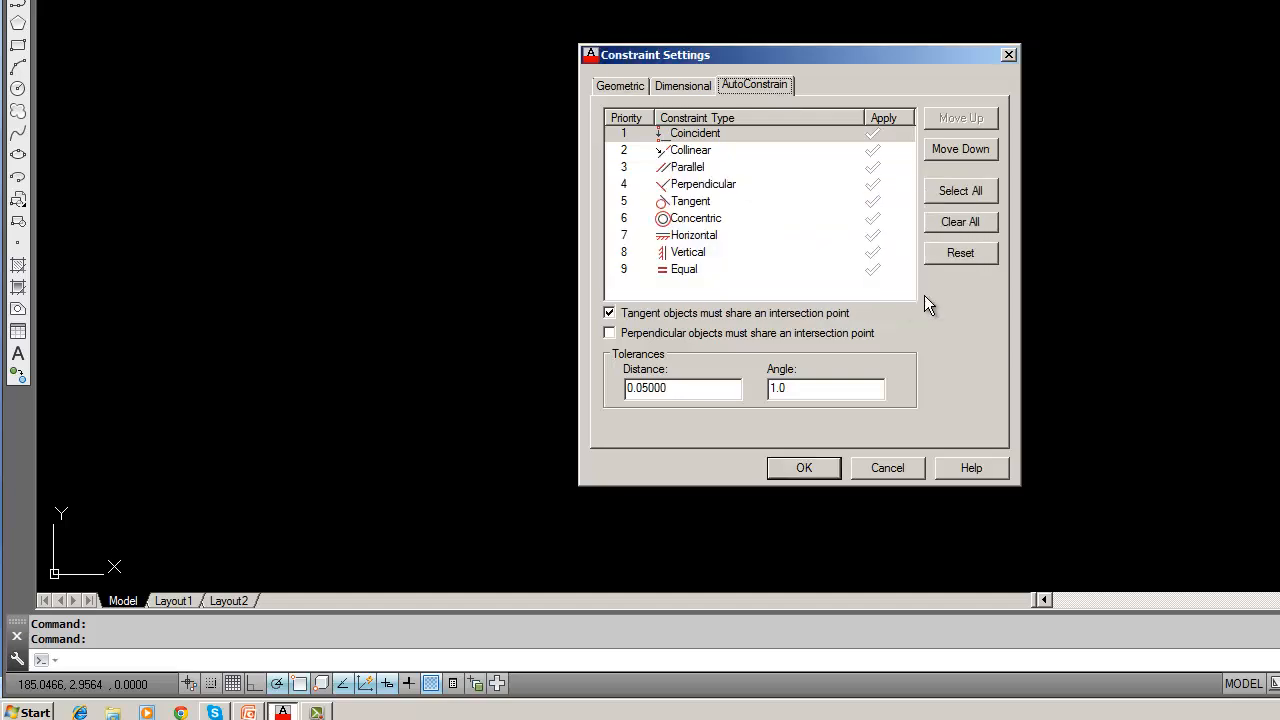
click(606, 85)
click(843, 297)
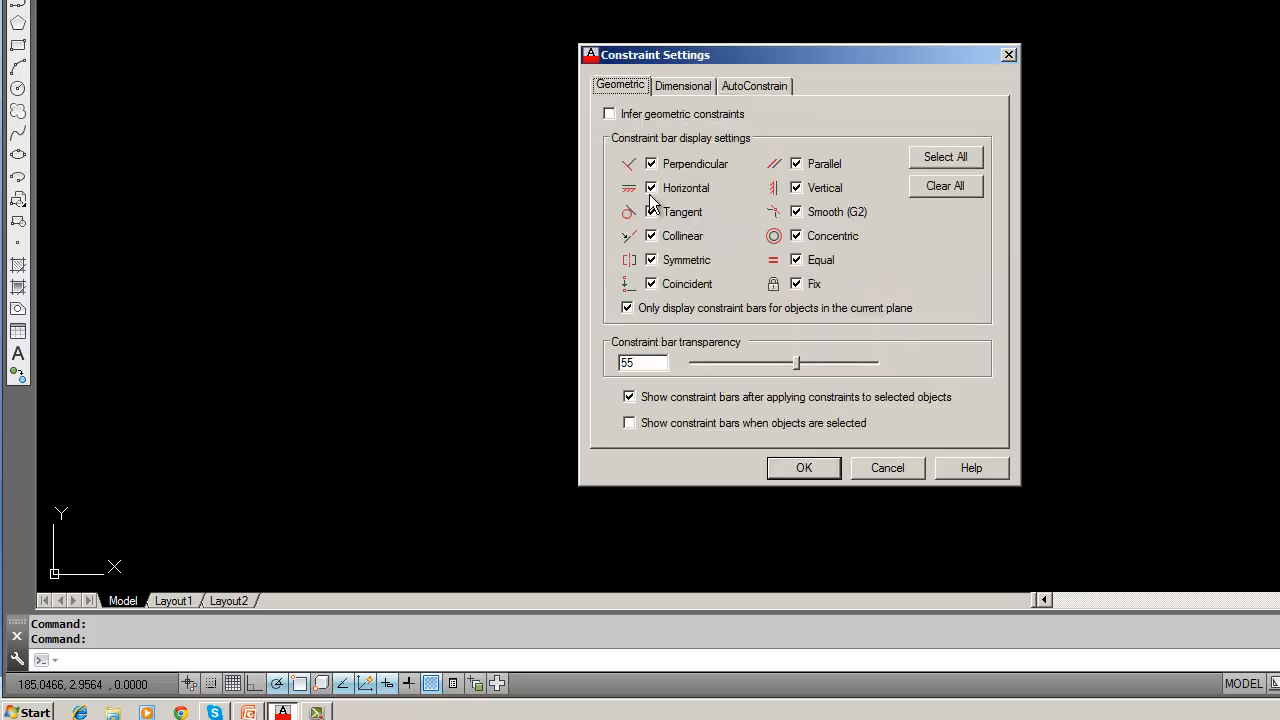
Turn off constraint bar display for every geometric constraint type and try to accept the settings.
click(651, 164)
click(651, 188)
click(651, 212)
click(651, 237)
click(651, 260)
click(651, 284)
click(796, 284)
click(796, 236)
click(796, 212)
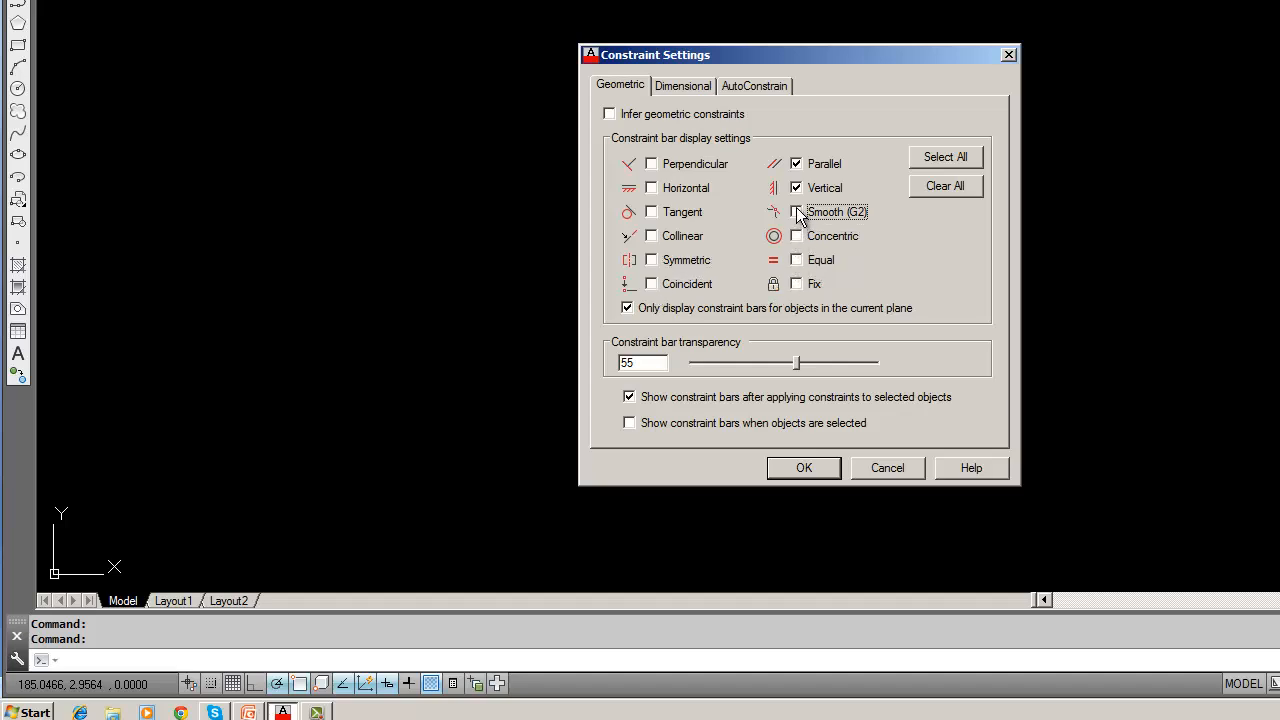
click(796, 188)
click(796, 164)
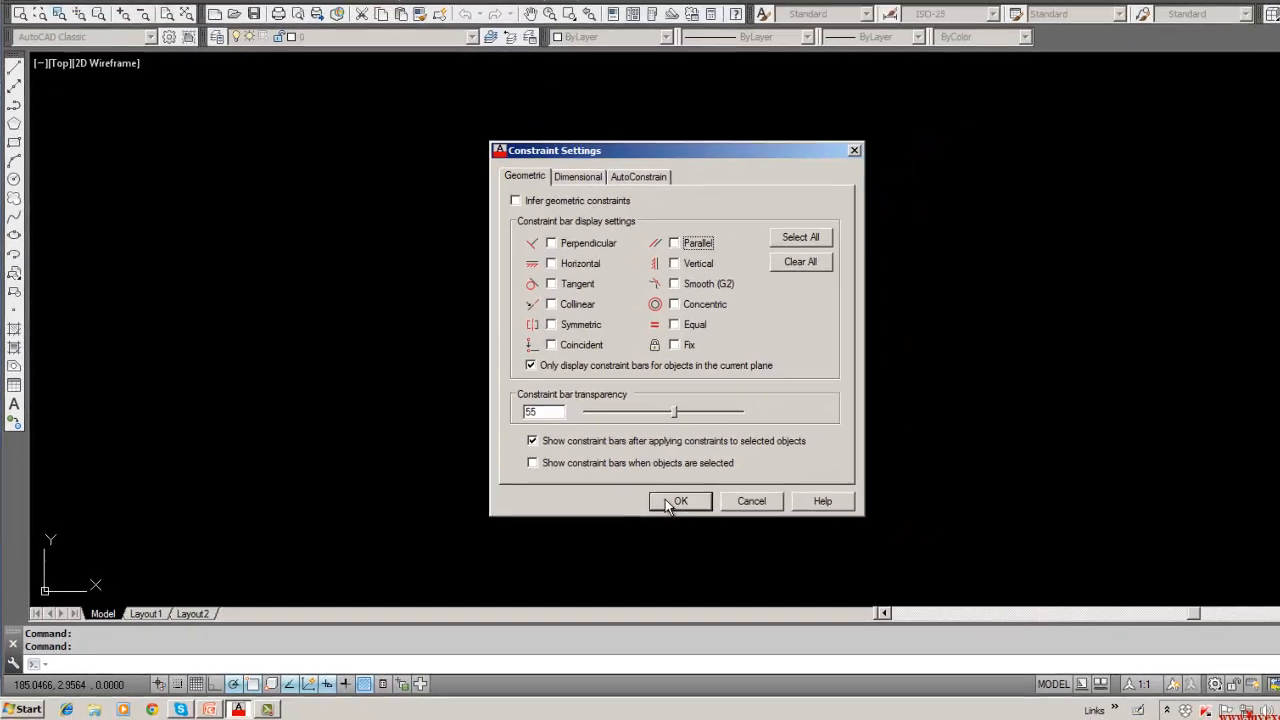
click(669, 504)
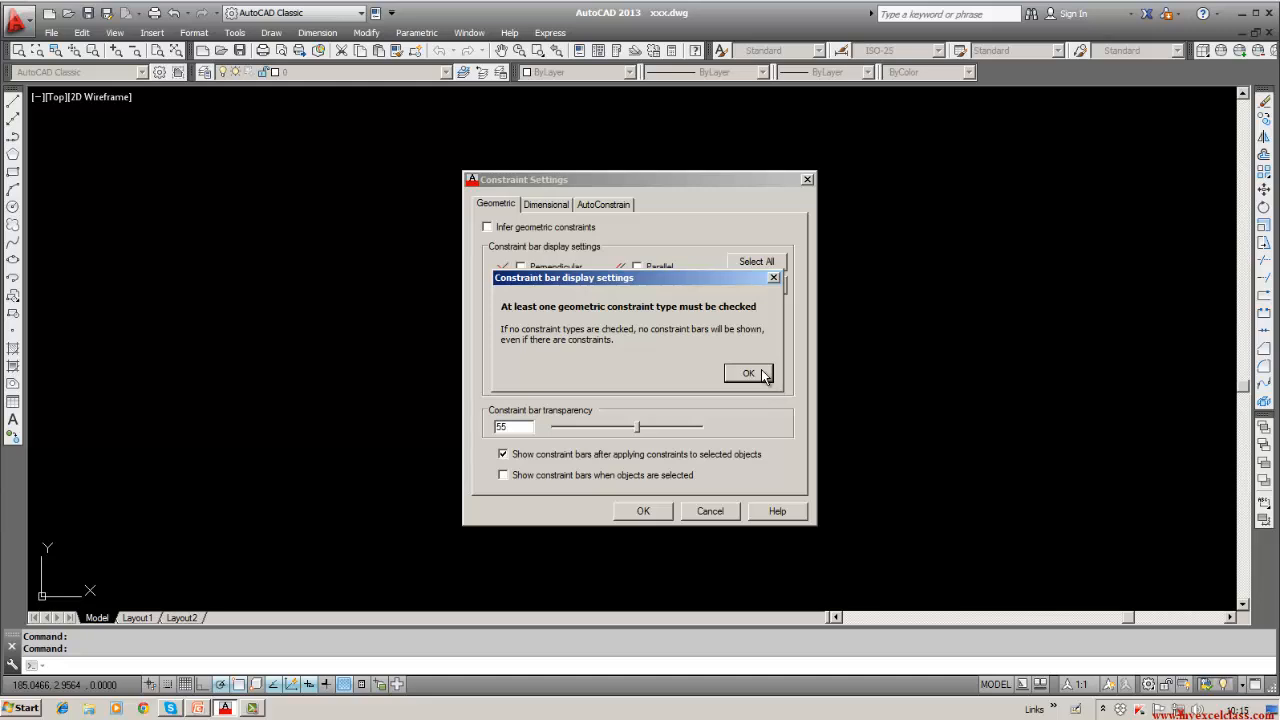
click(761, 372)
click(659, 507)
click(748, 374)
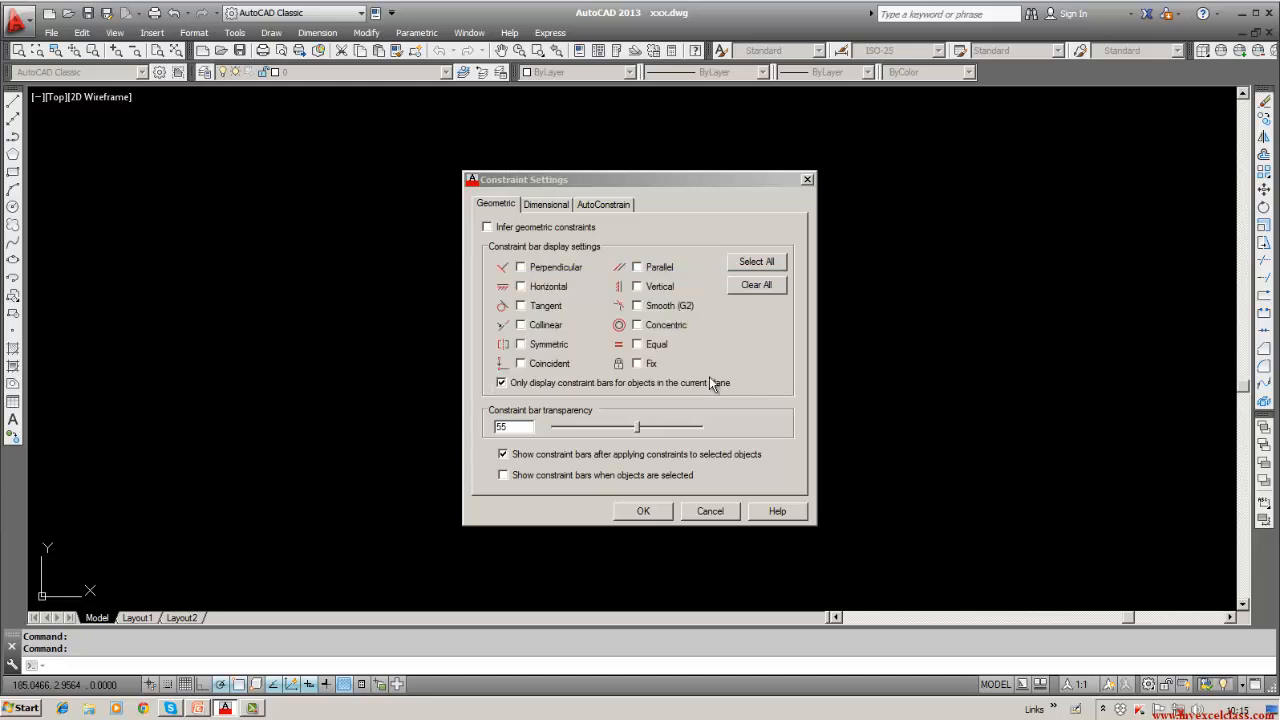
Enable constraint bar display for the Fix constraint and accept the constraint settings.
click(638, 364)
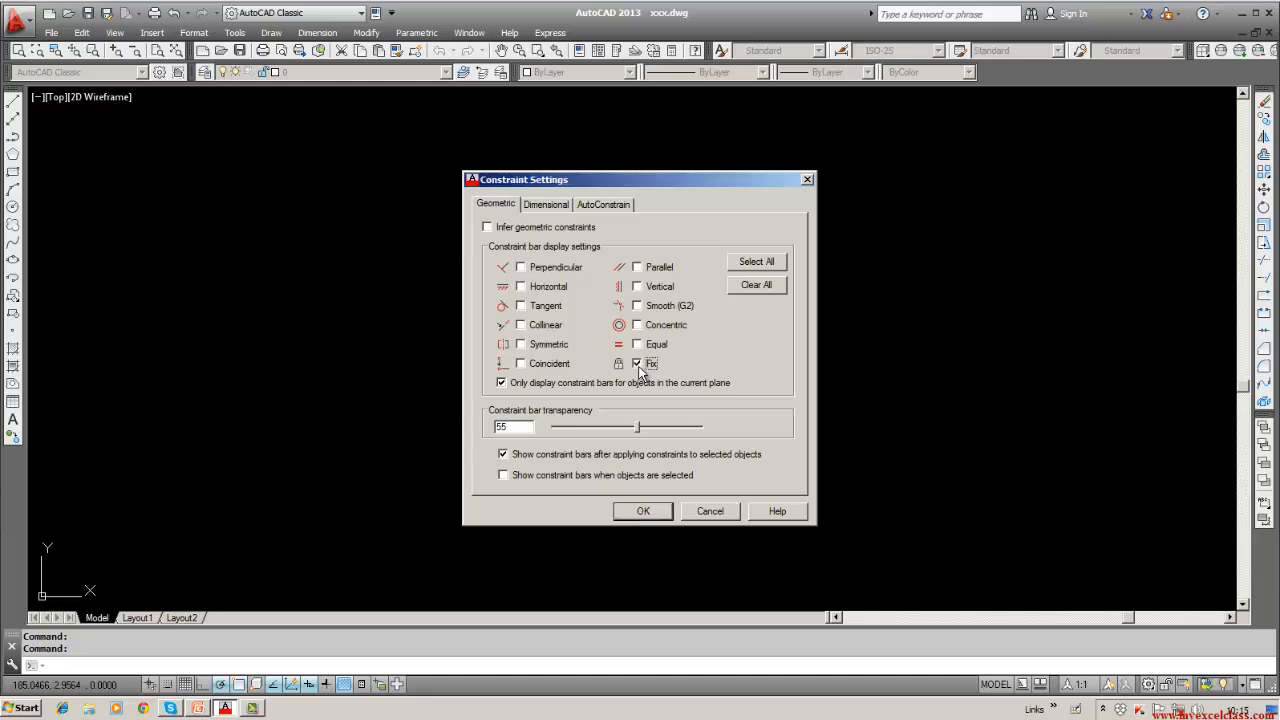
click(643, 511)
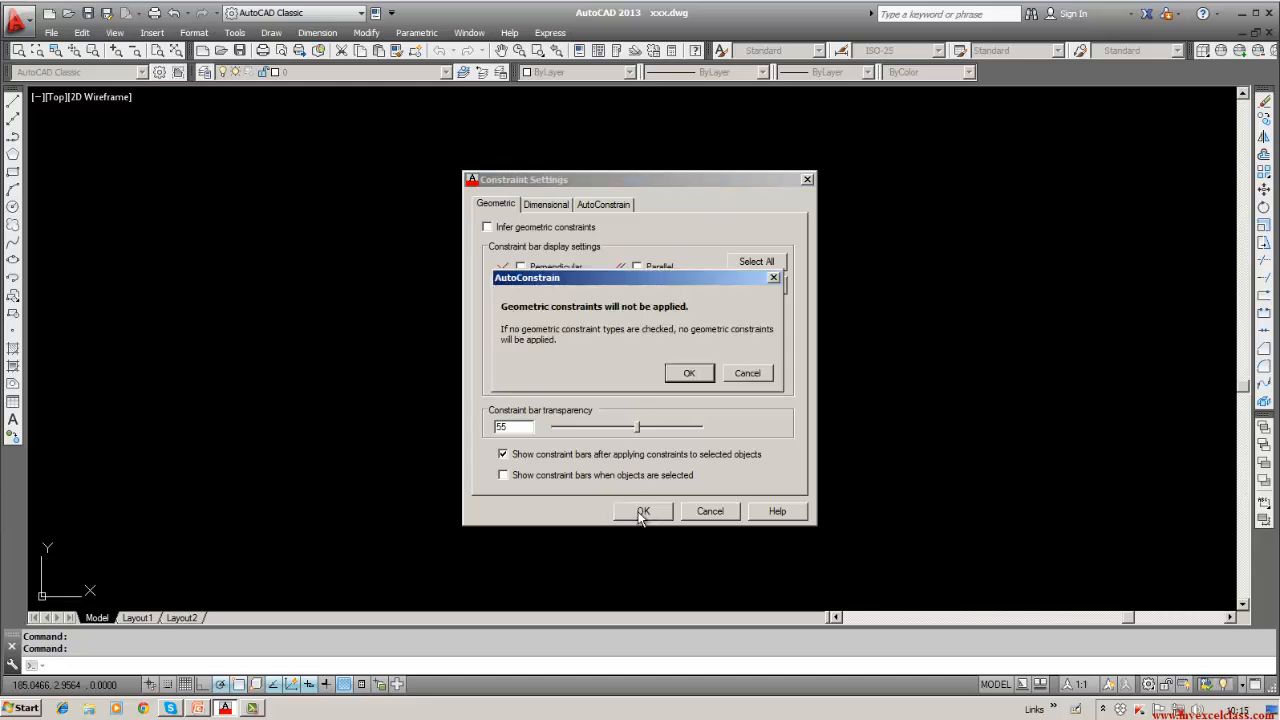
click(679, 373)
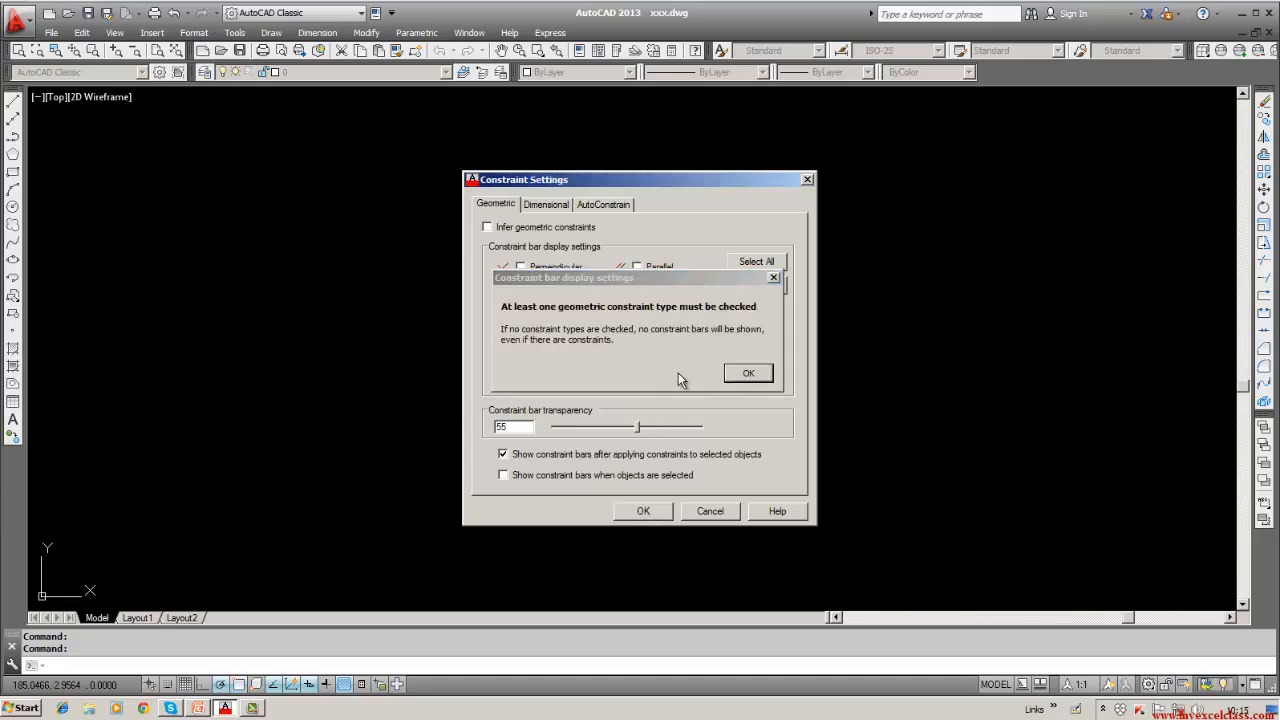
click(750, 373)
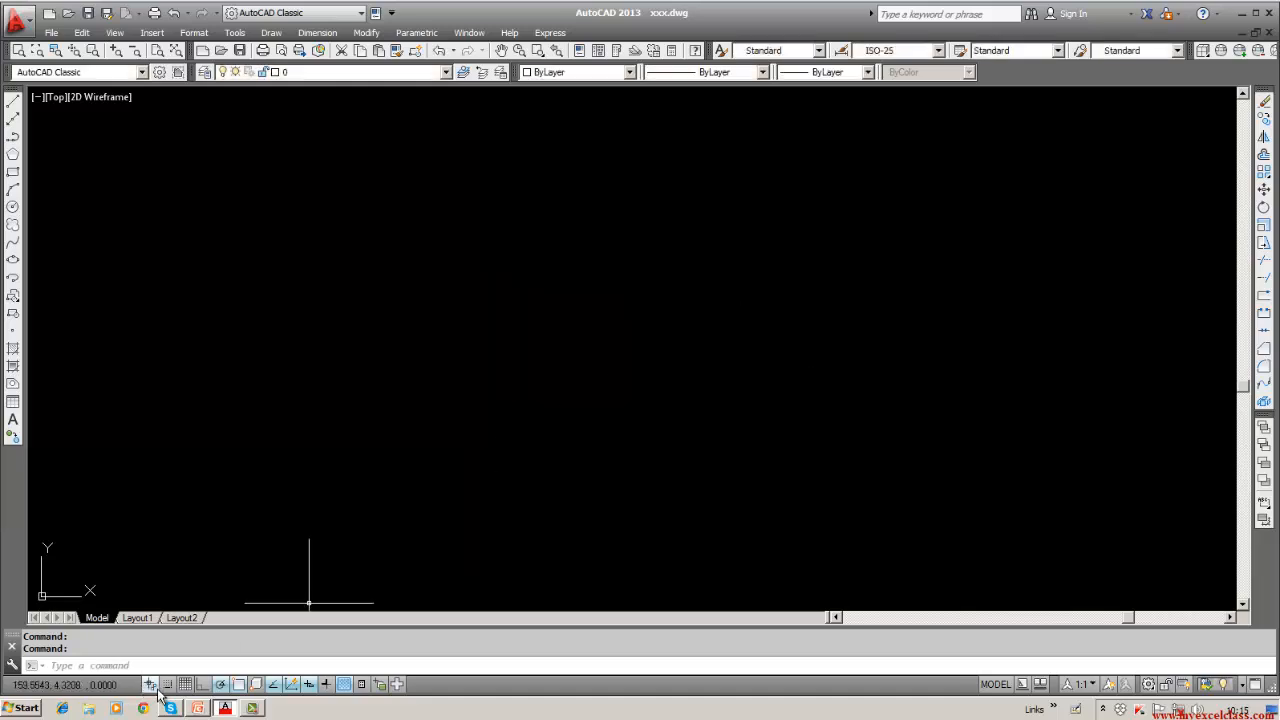
Turn on Infer Constraints, enable constraint bar display for the Coincident constraint and accept the settings.
click(149, 684)
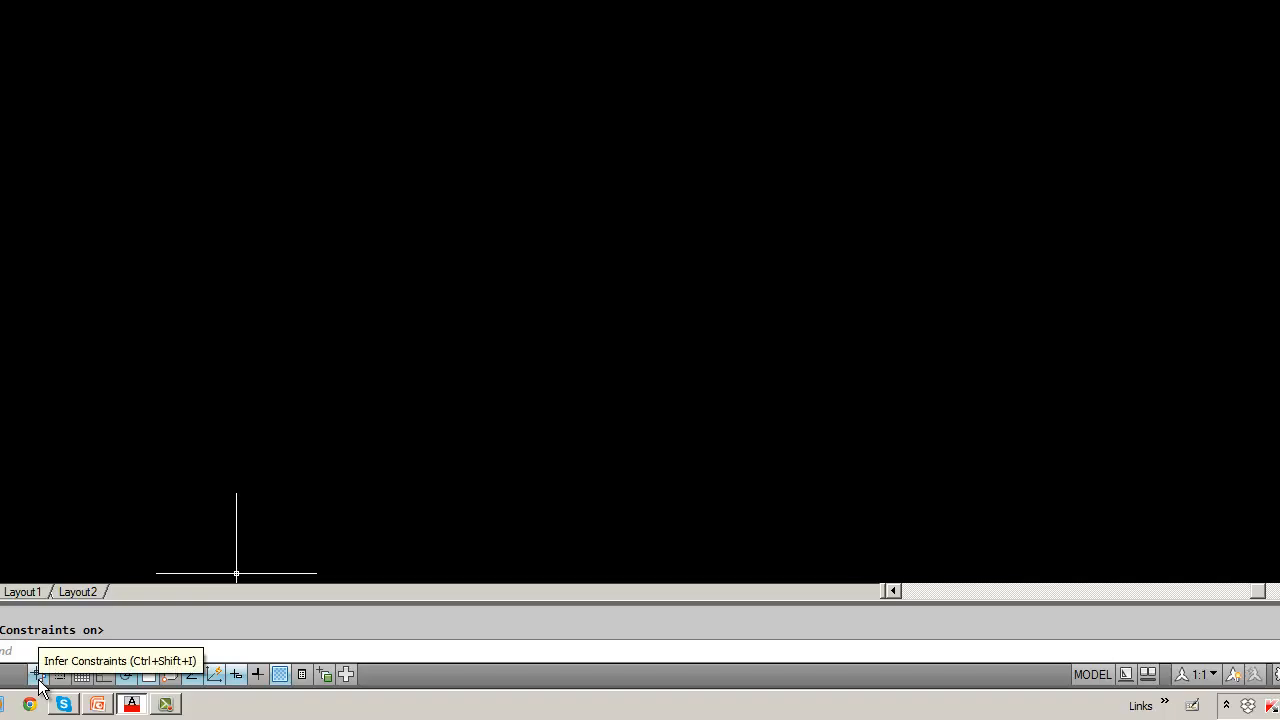
right_click(38, 680)
click(64, 653)
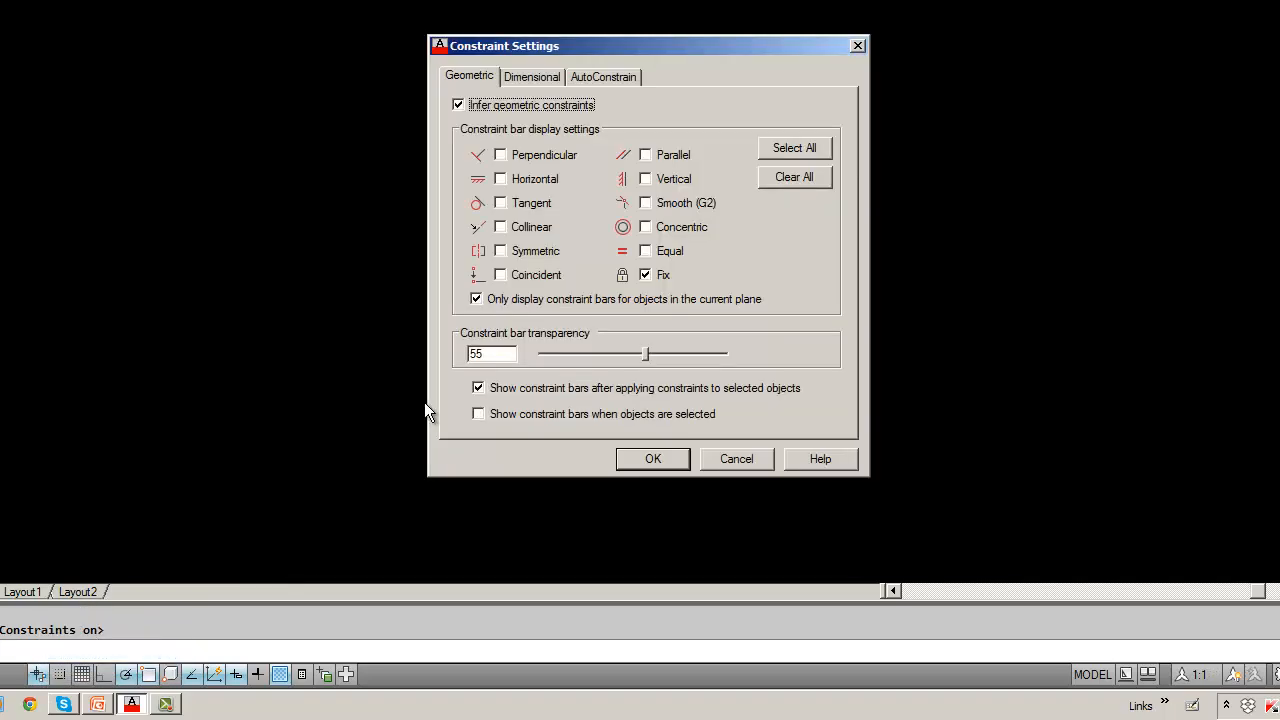
click(504, 280)
click(653, 459)
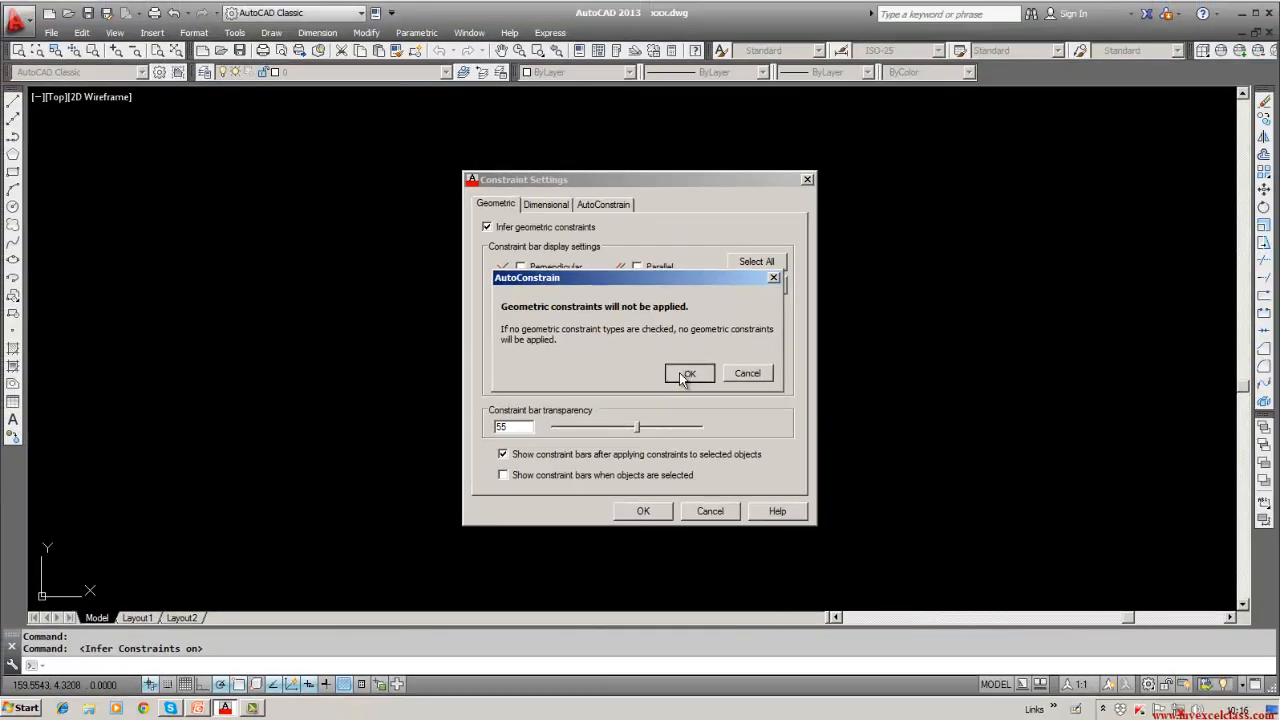
double_click(679, 372)
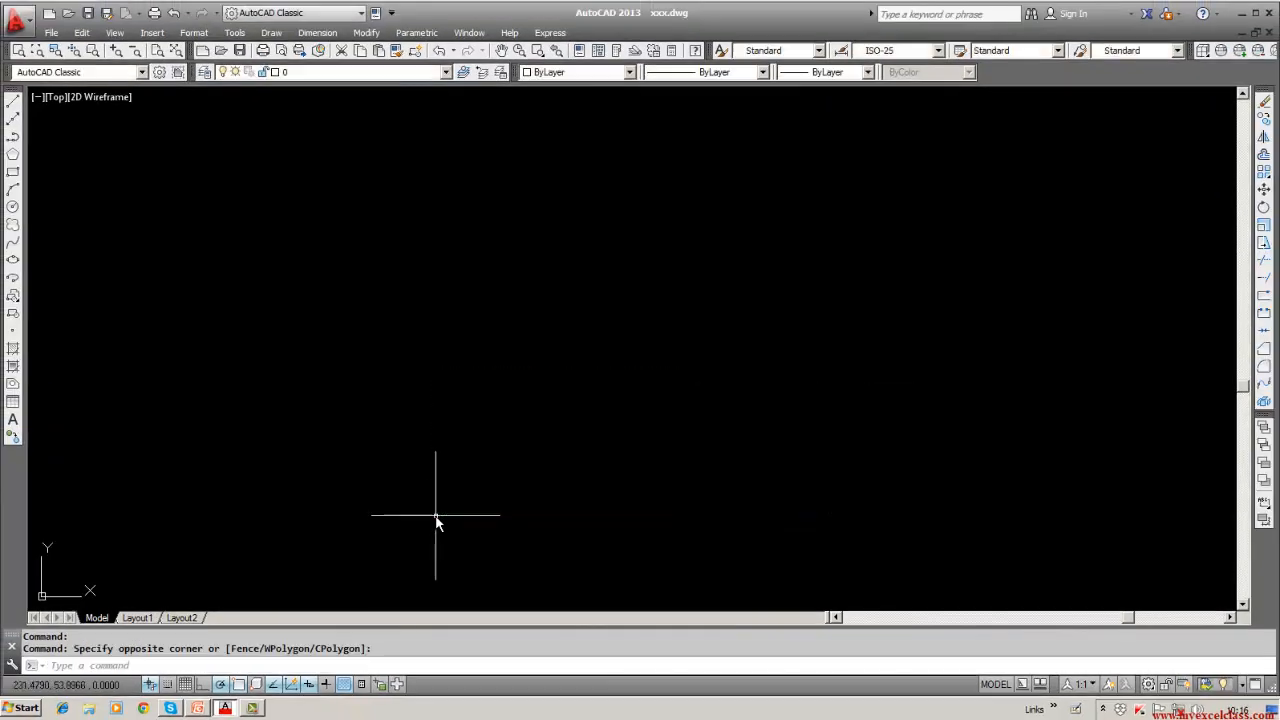
Draw a closed triangle from three connected lines, with the second side about 124 units long.
click(10, 104)
click(263, 402)
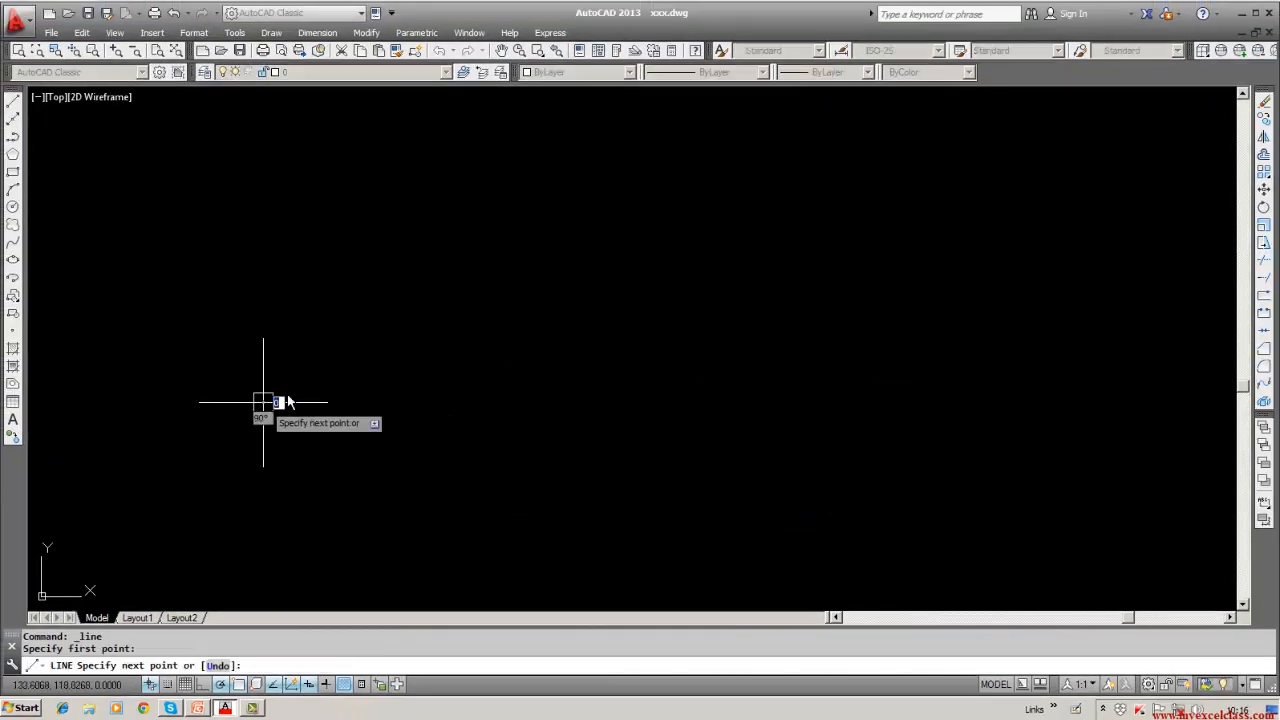
click(610, 157)
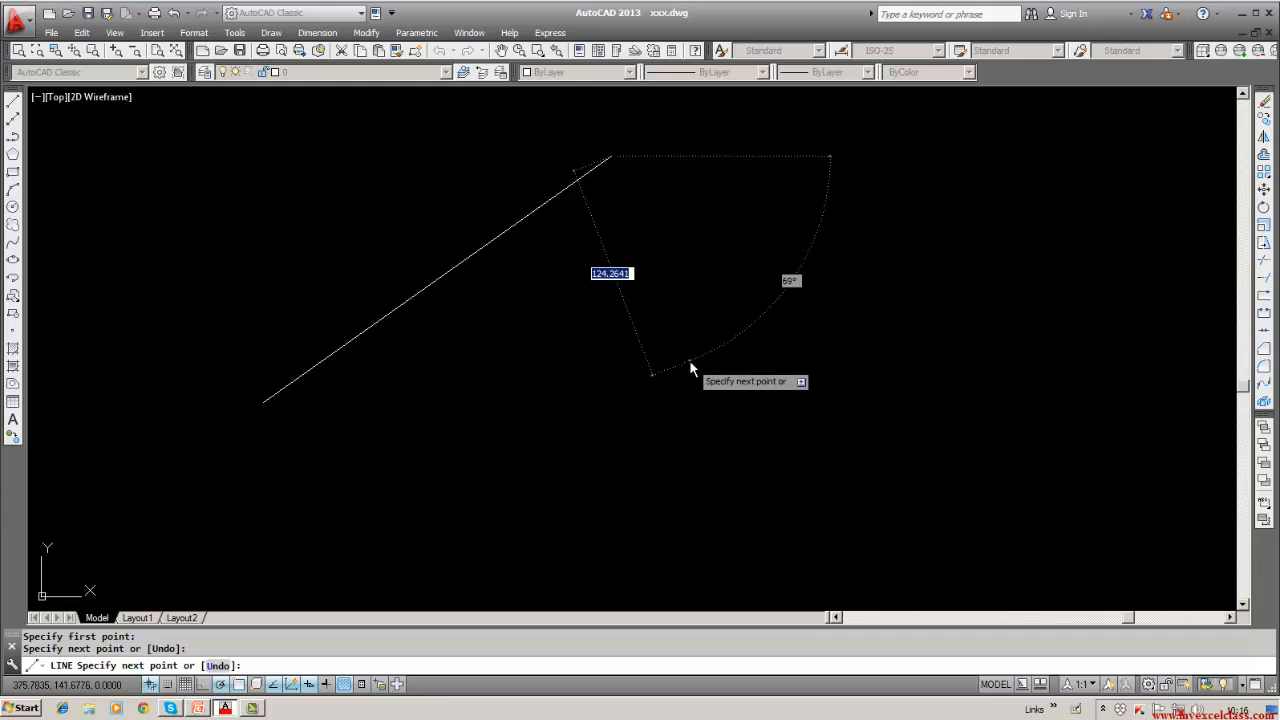
click(689, 359)
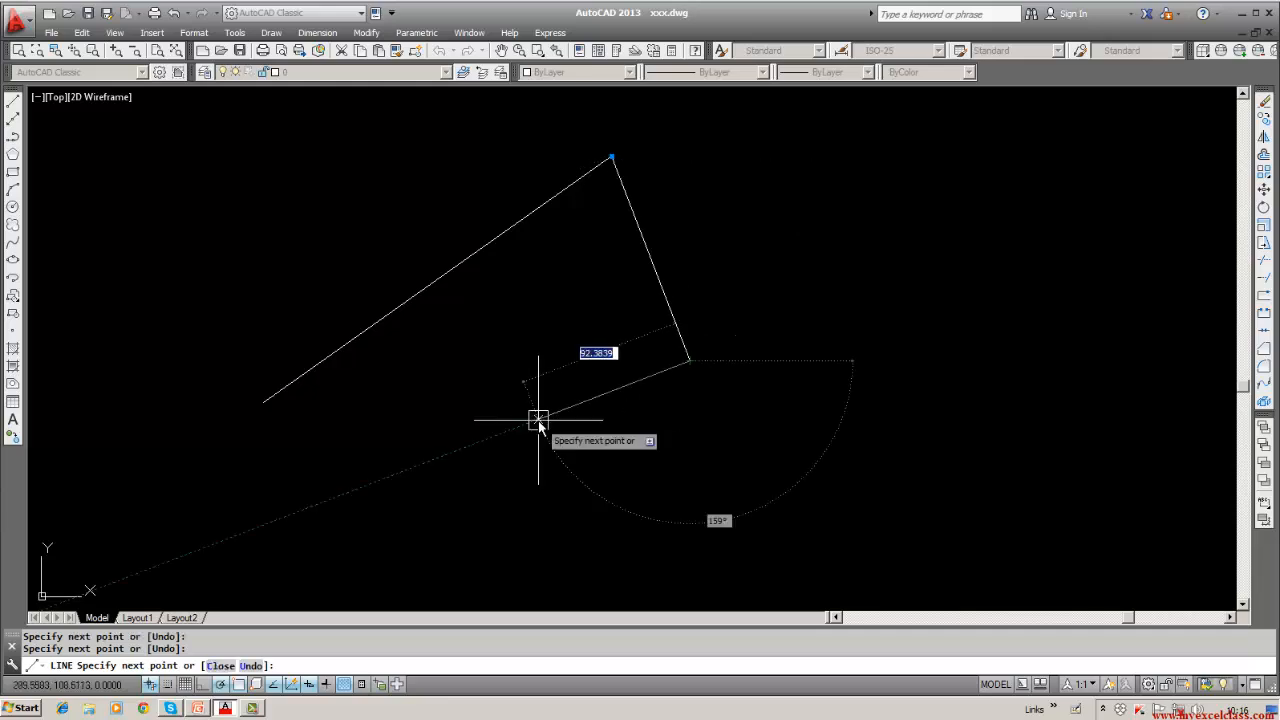
click(264, 402)
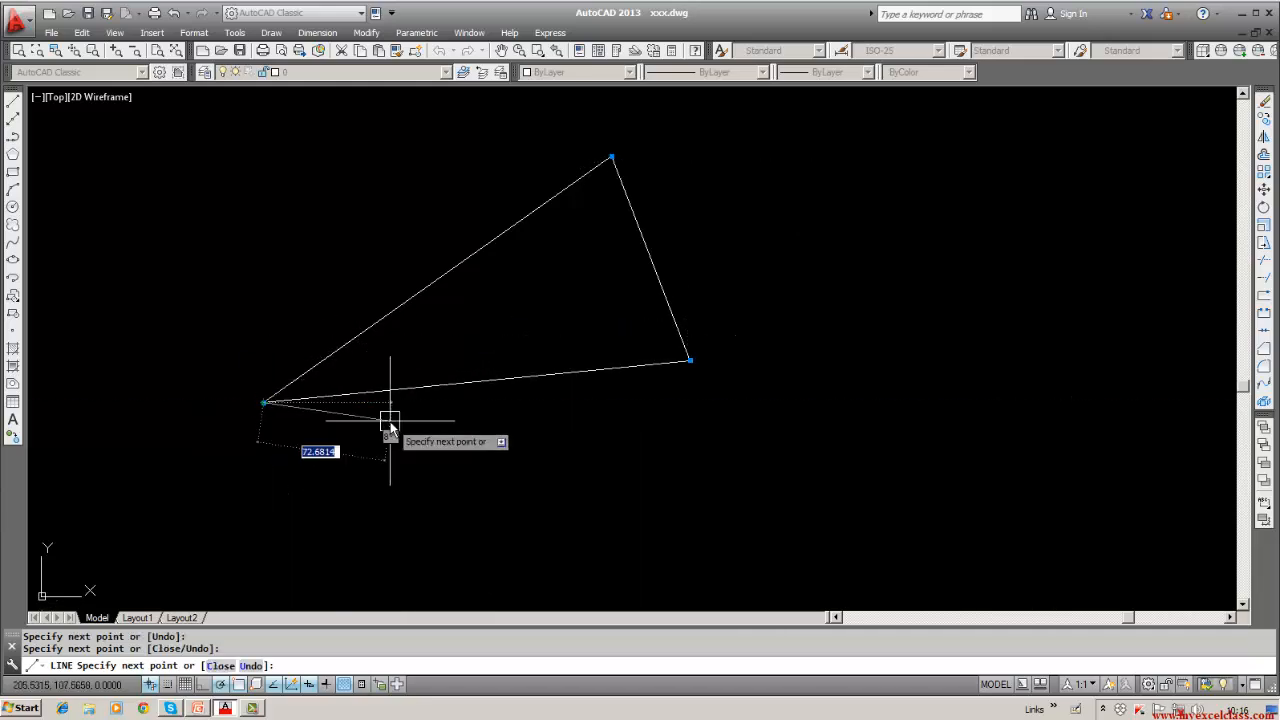
key(Return)
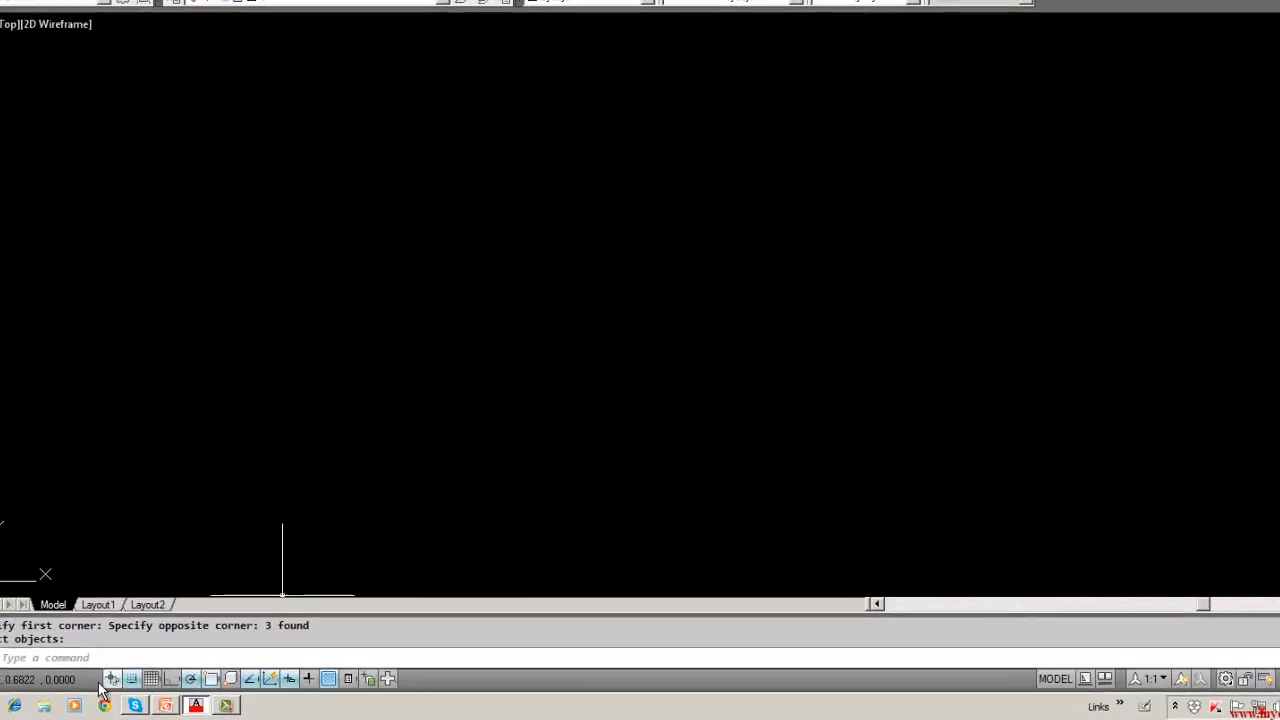
Enable constraint bar display for all geometric constraint types and accept the constraint settings.
right_click(70, 676)
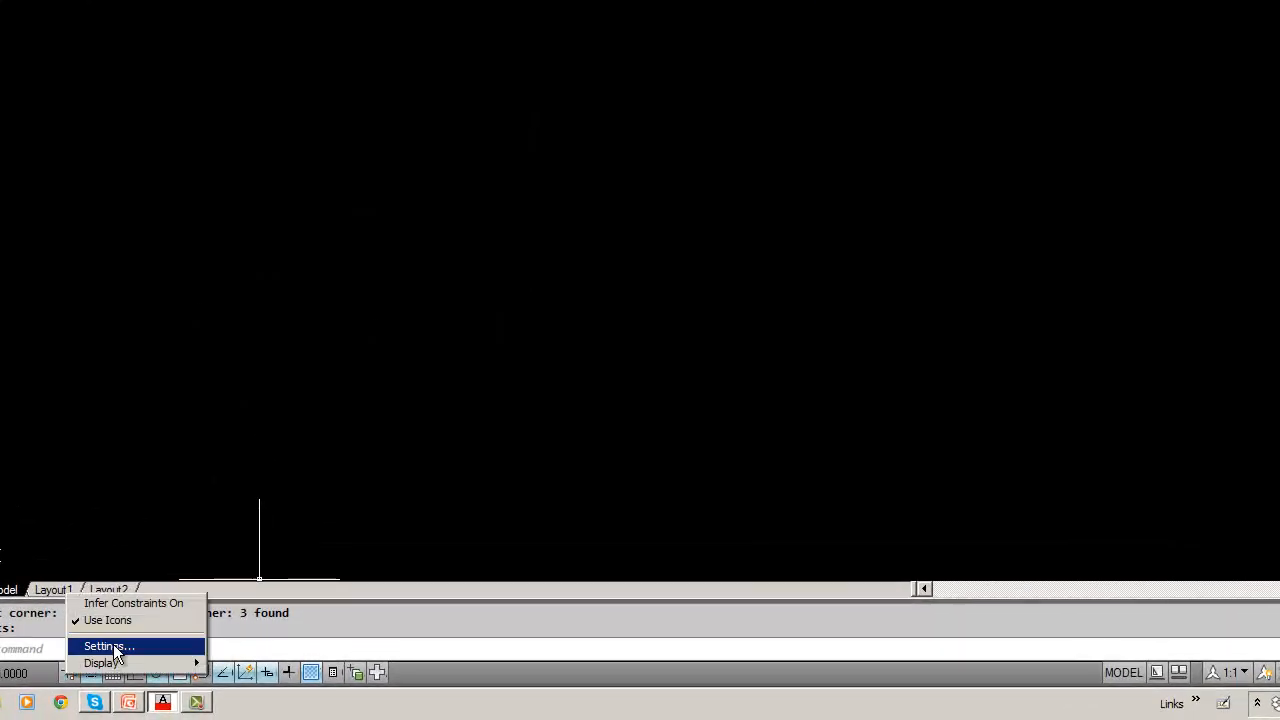
click(110, 647)
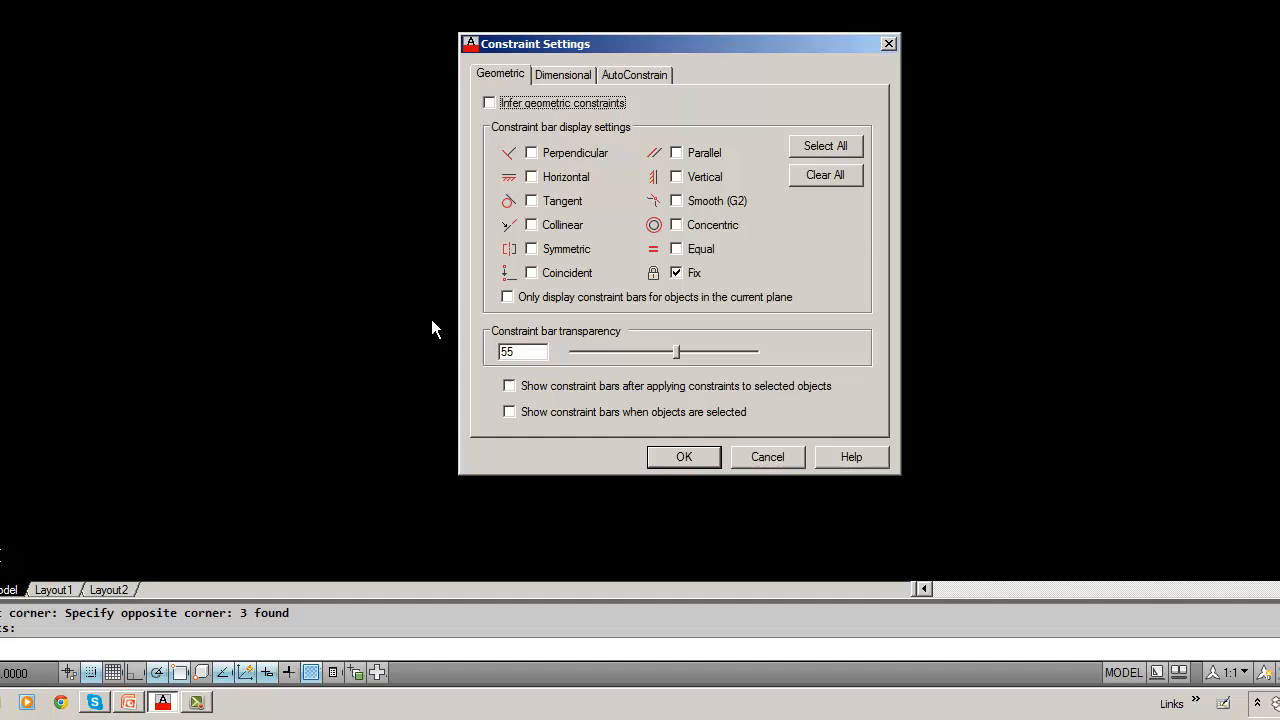
click(831, 146)
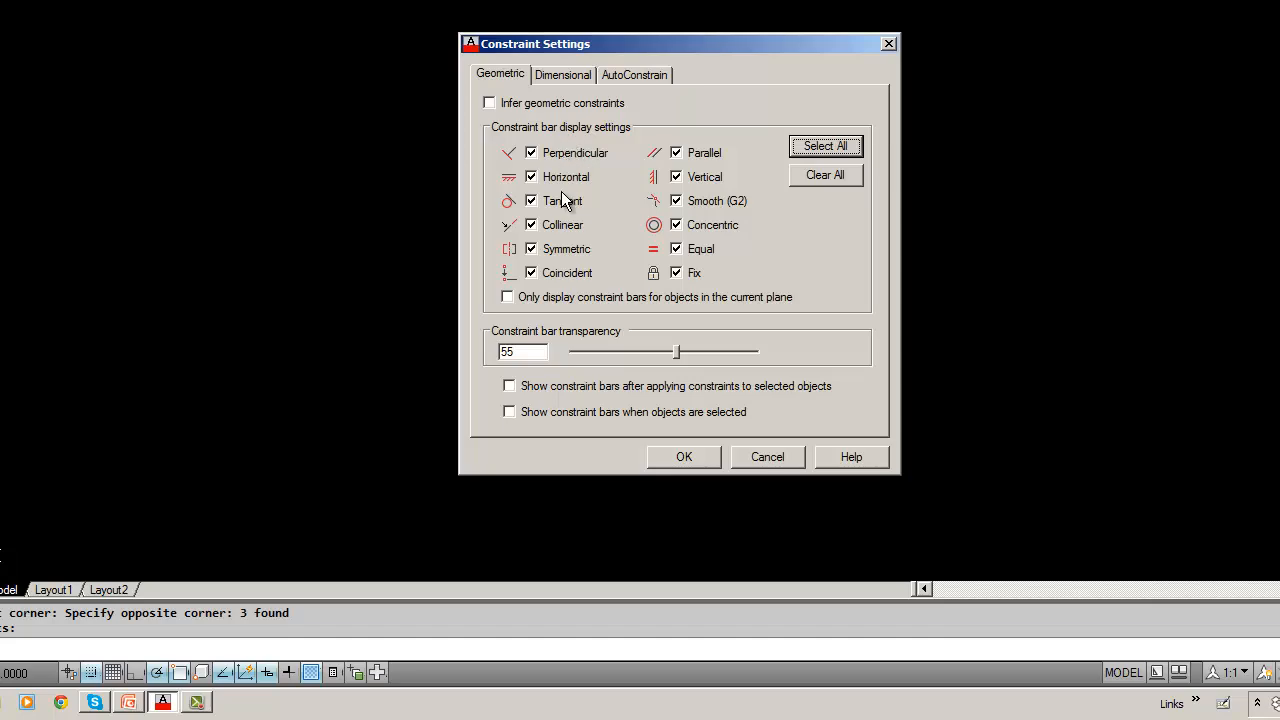
click(683, 456)
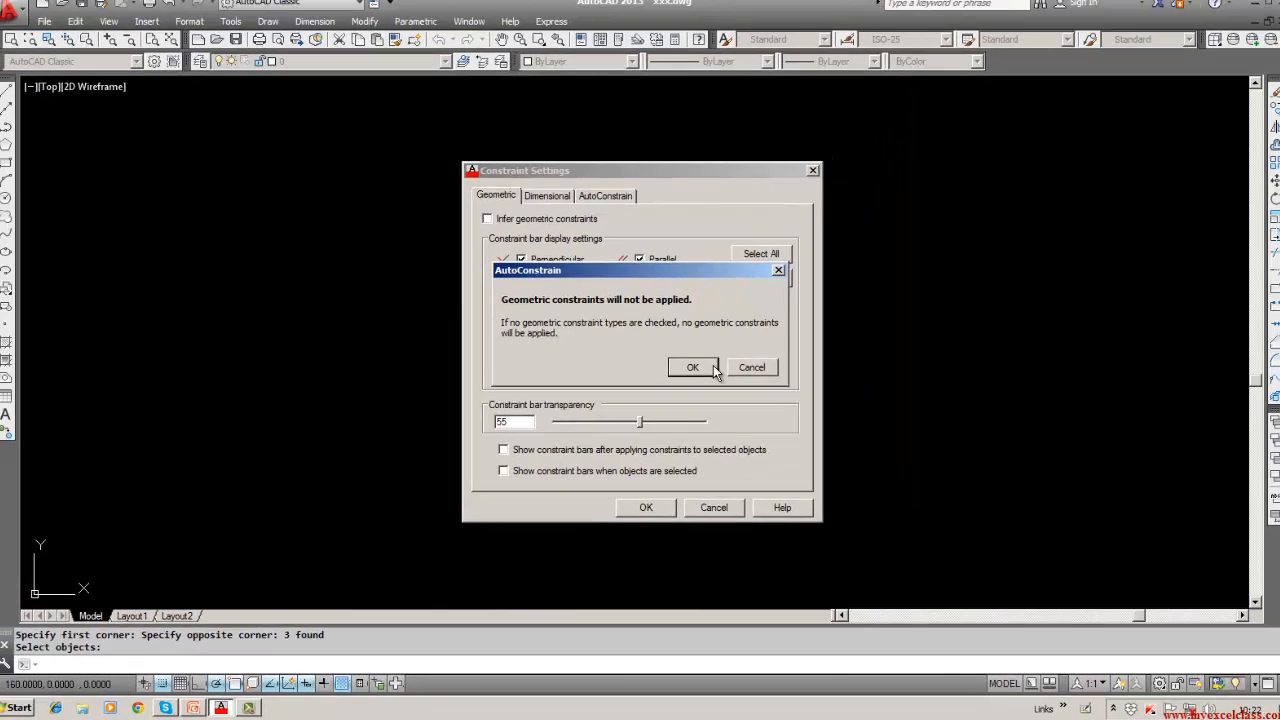
click(693, 367)
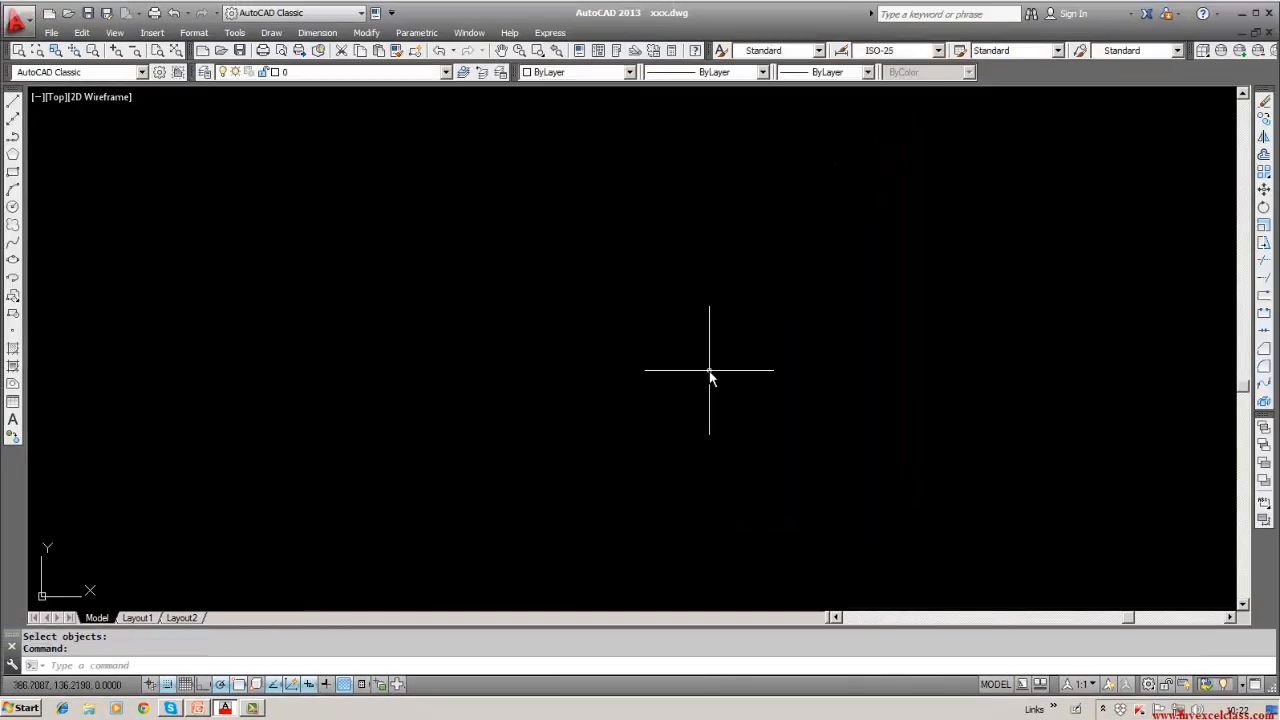
Draw a closed triangle from three connected lines, starting at 120,190.
click(5, 90)
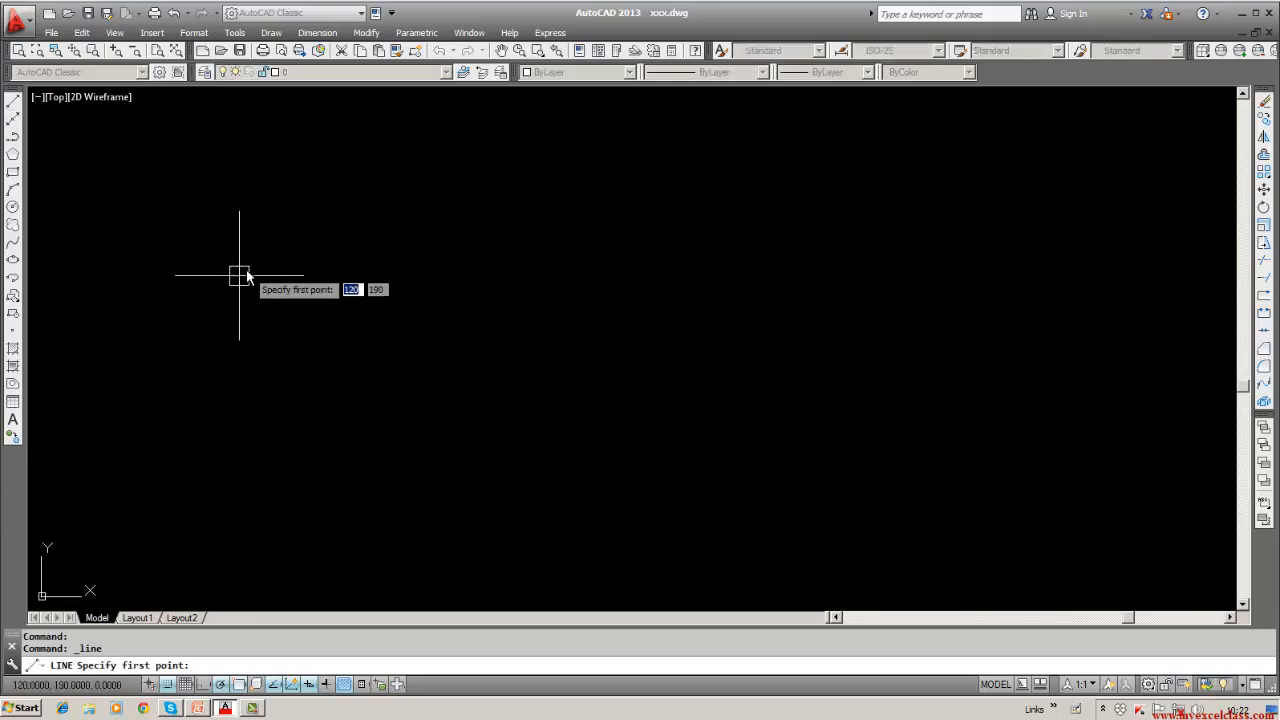
click(240, 276)
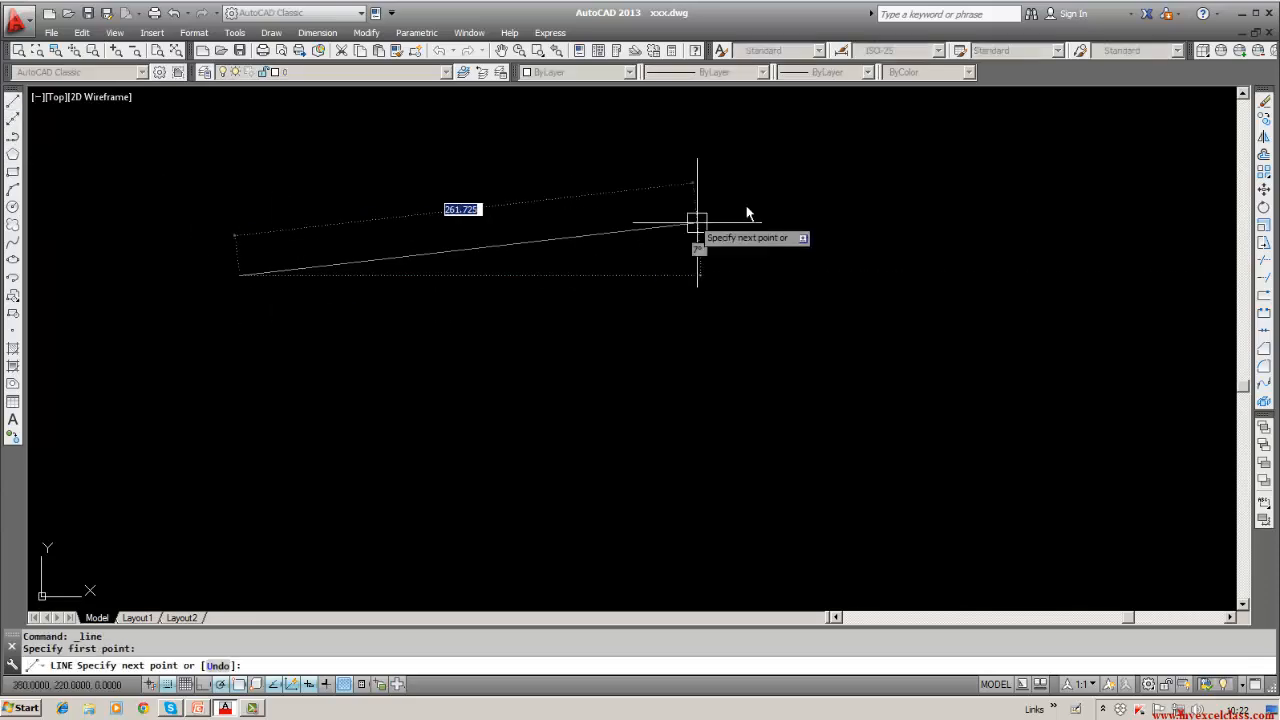
click(846, 190)
click(882, 534)
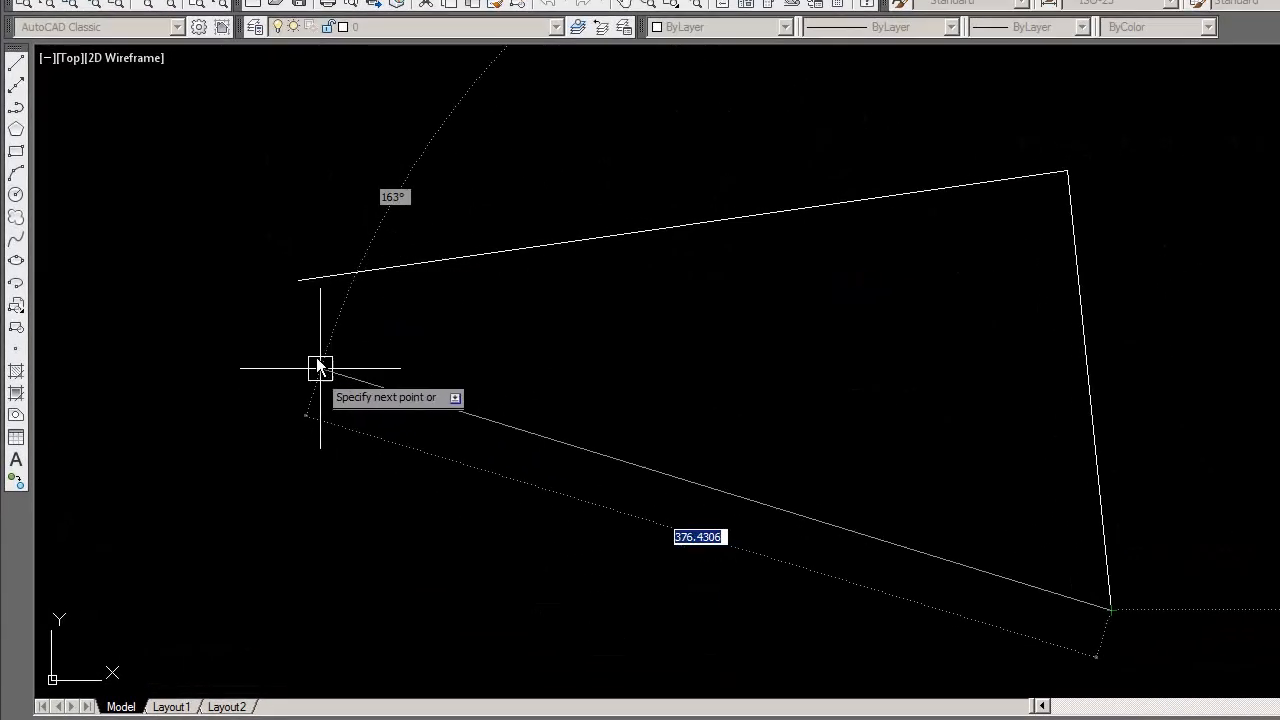
click(298, 280)
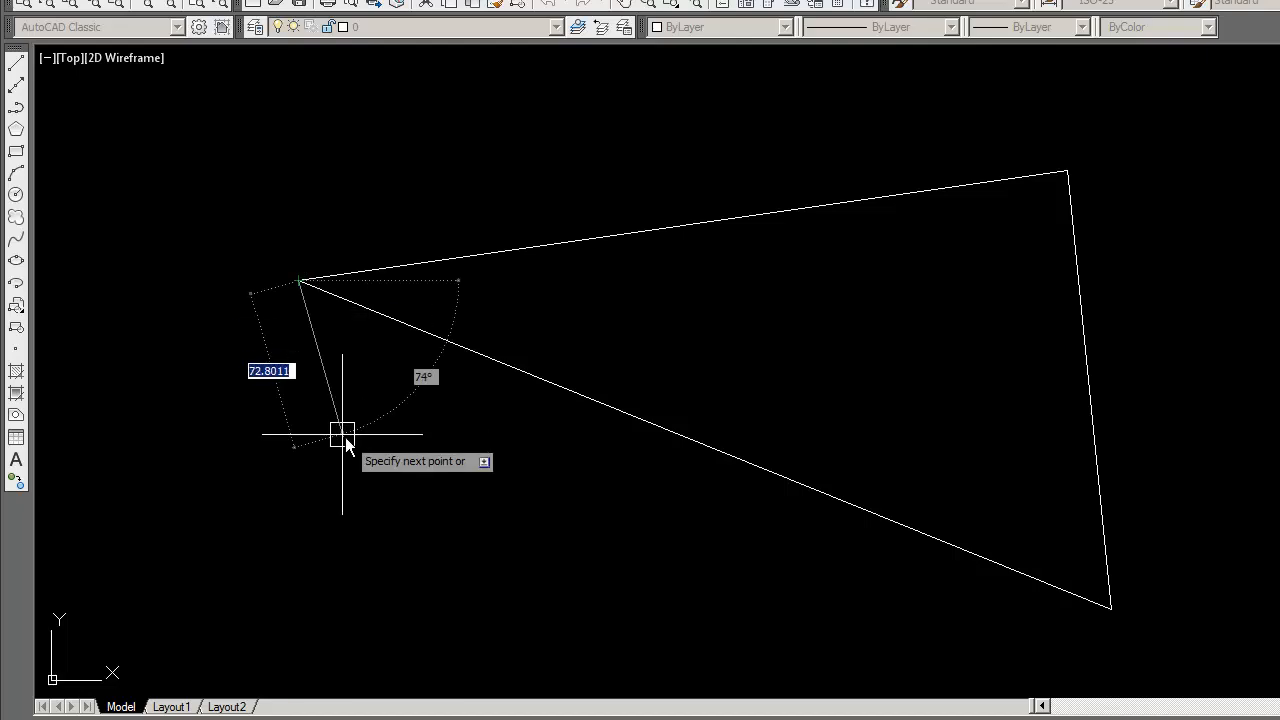
key(Return)
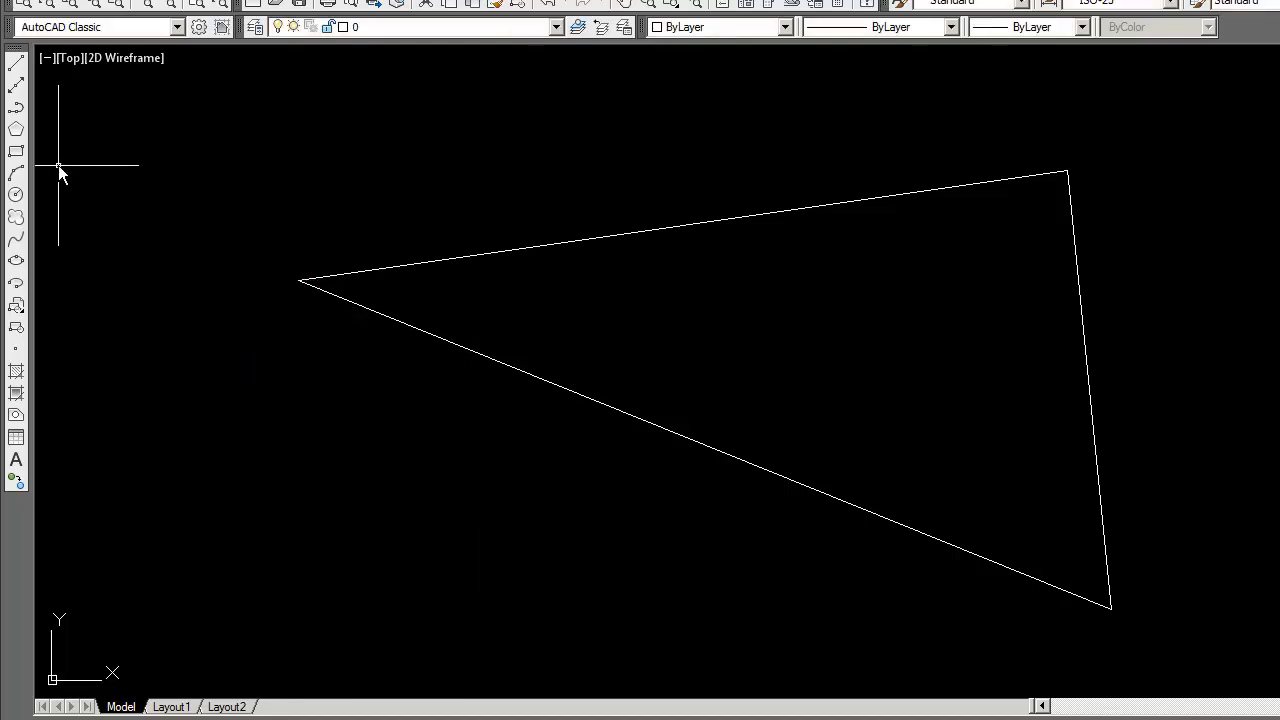
Draw a line from the triangle's lower-right corner to a point on its upper side.
click(16, 62)
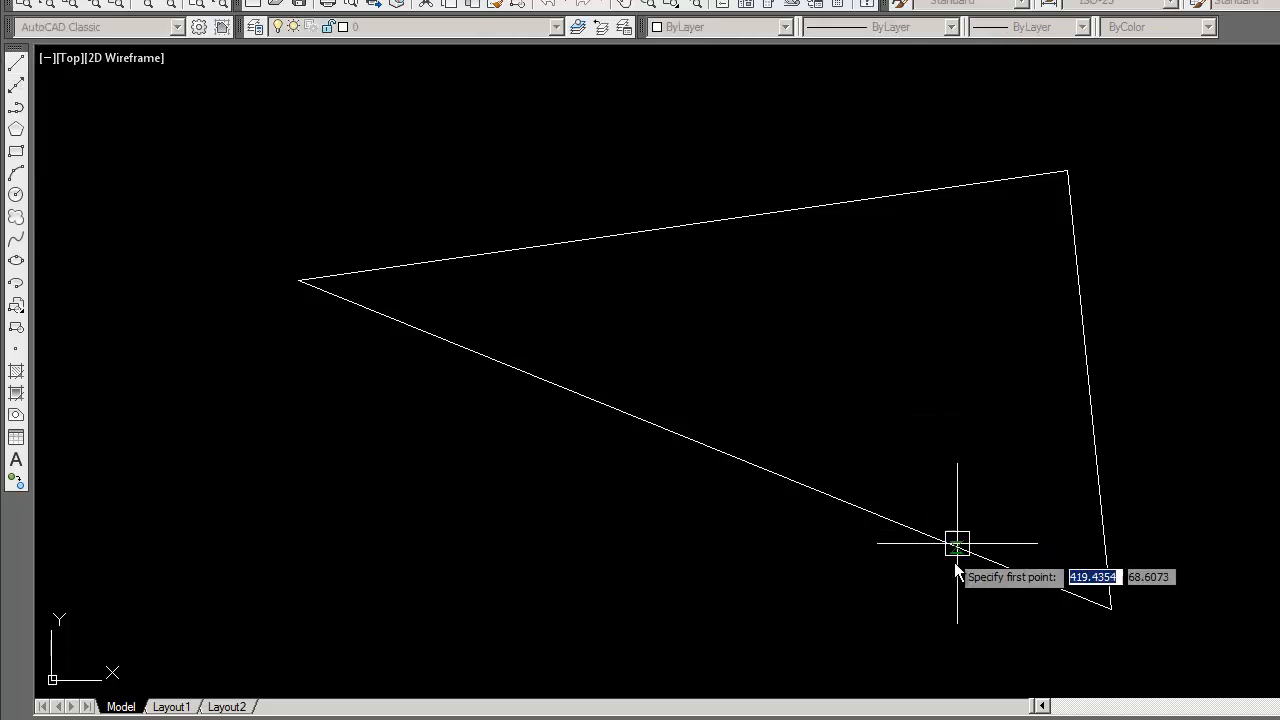
click(1111, 607)
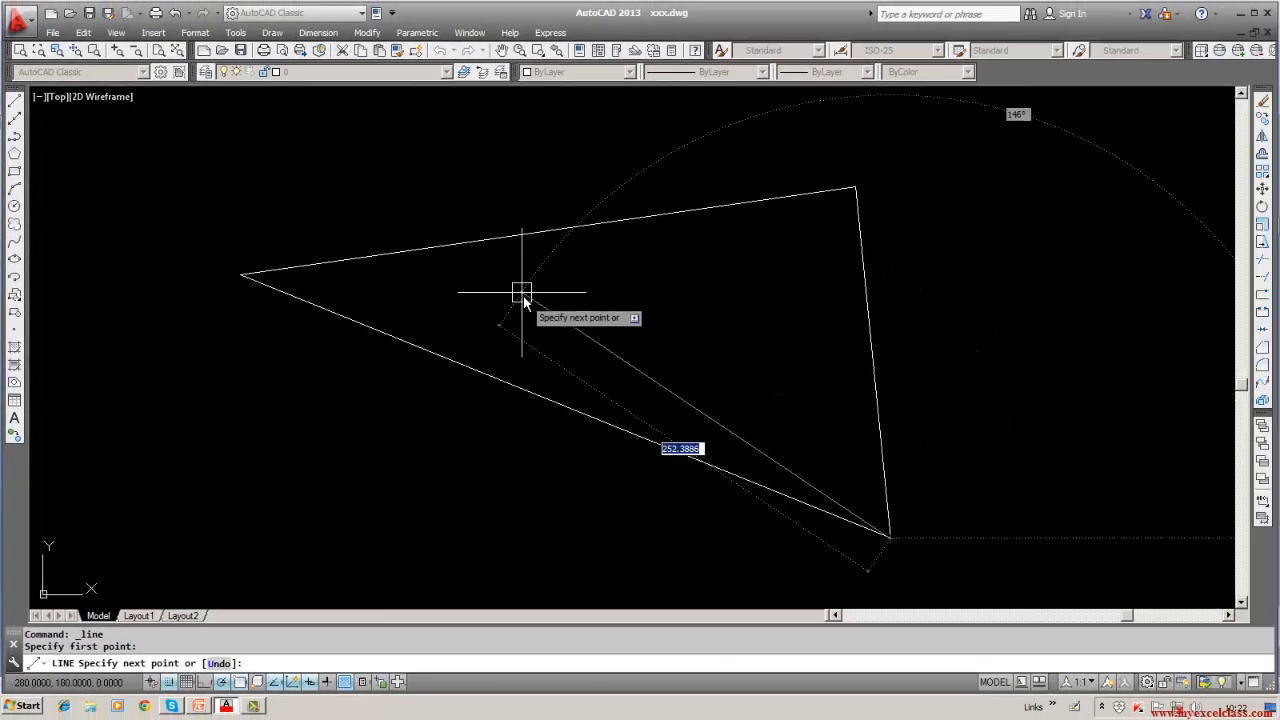
click(548, 231)
key(Return)
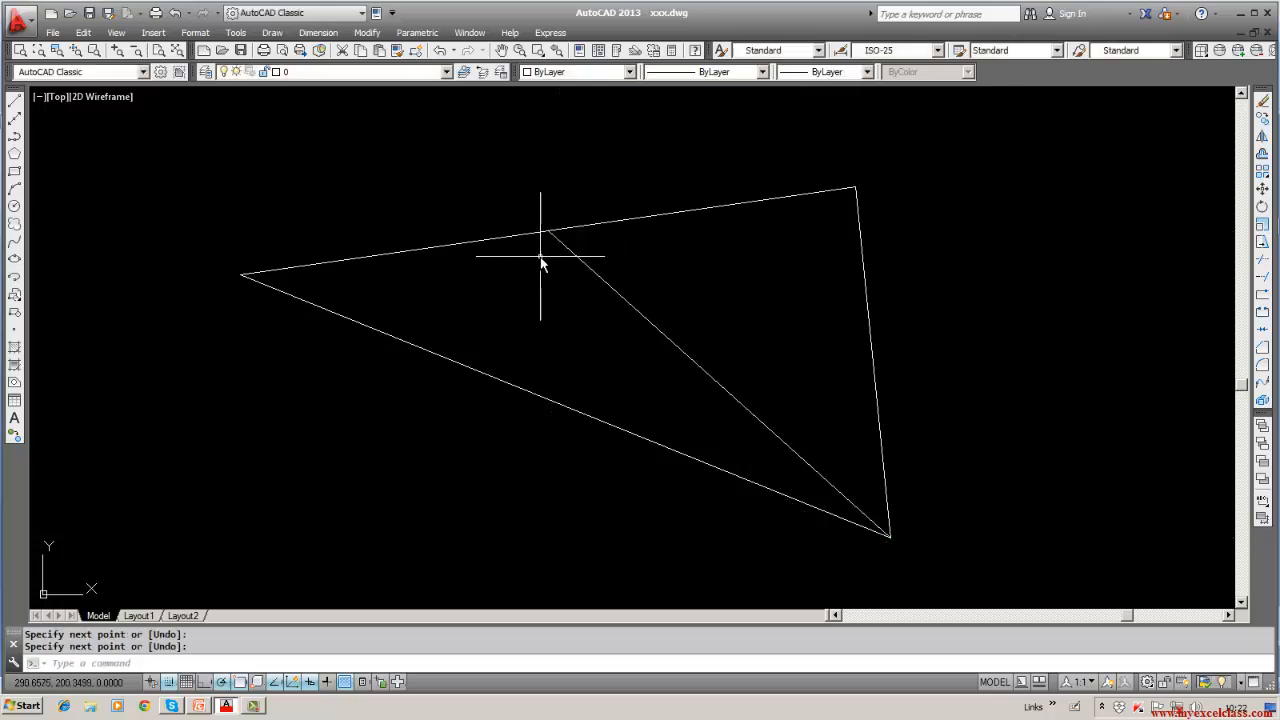
Erase the triangle and its inner line using a window selection around them.
click(1262, 101)
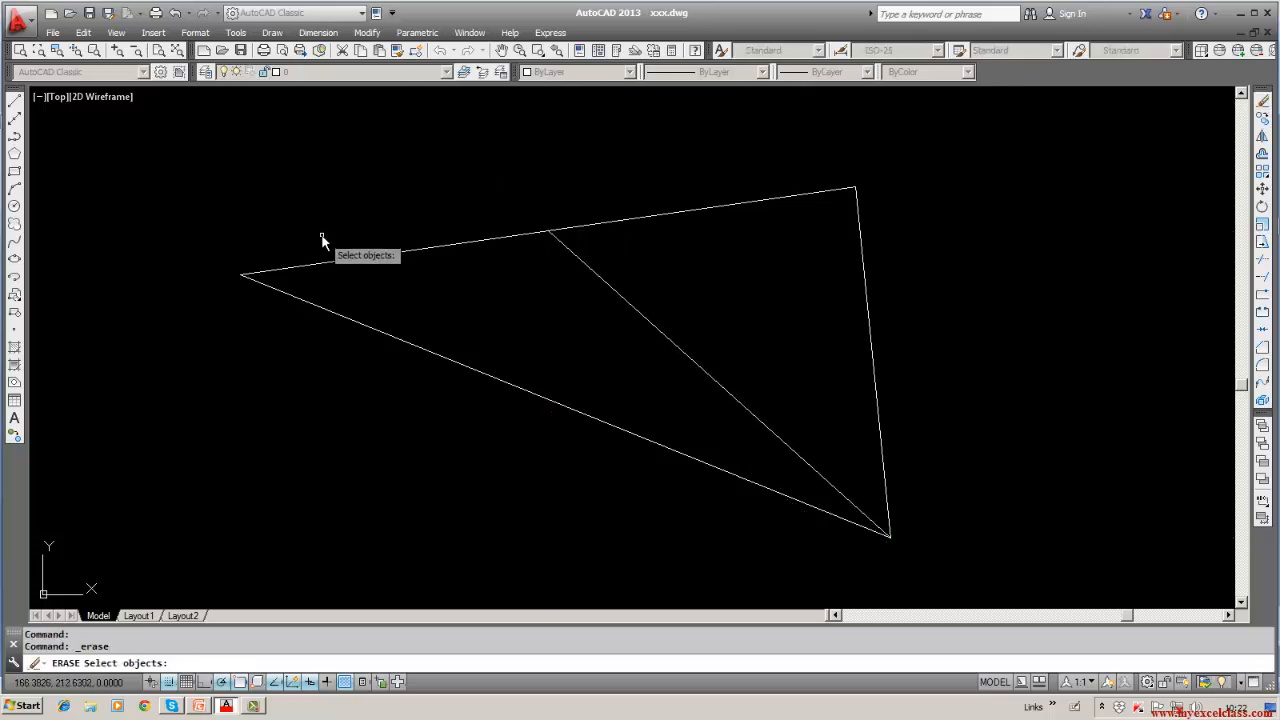
text(w)
key(Return)
click(185, 158)
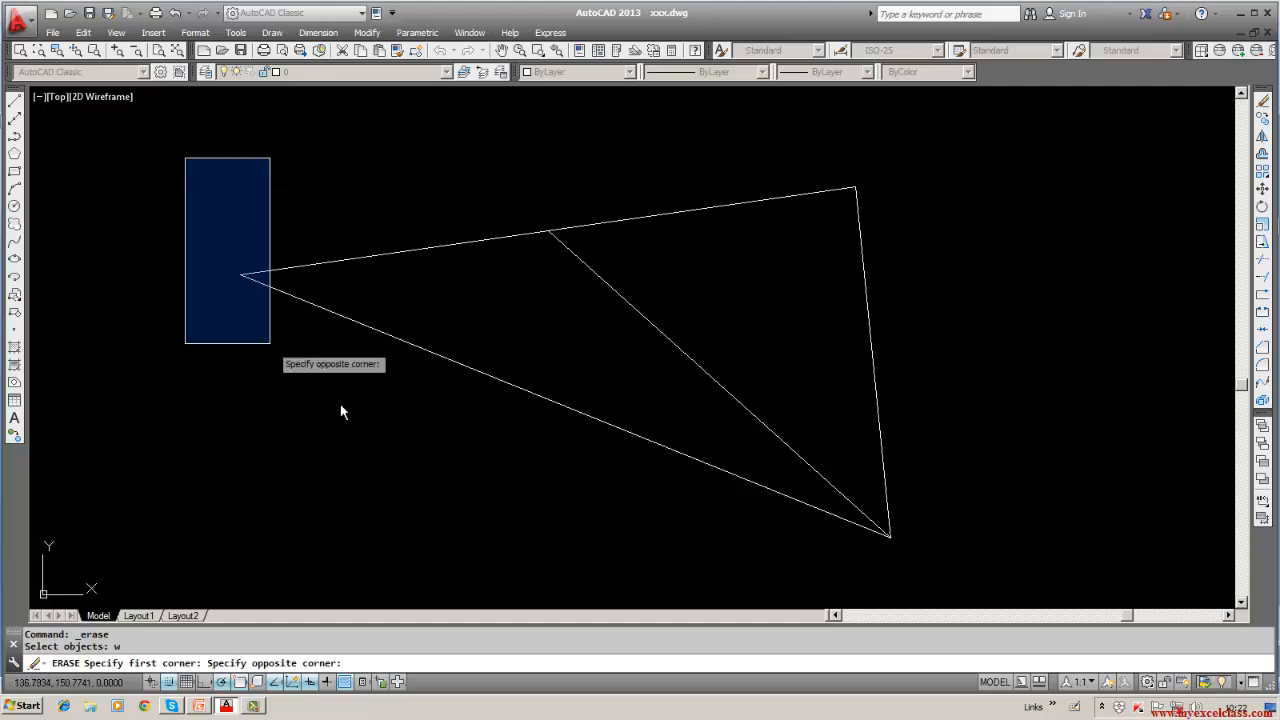
click(1003, 558)
key(Return)
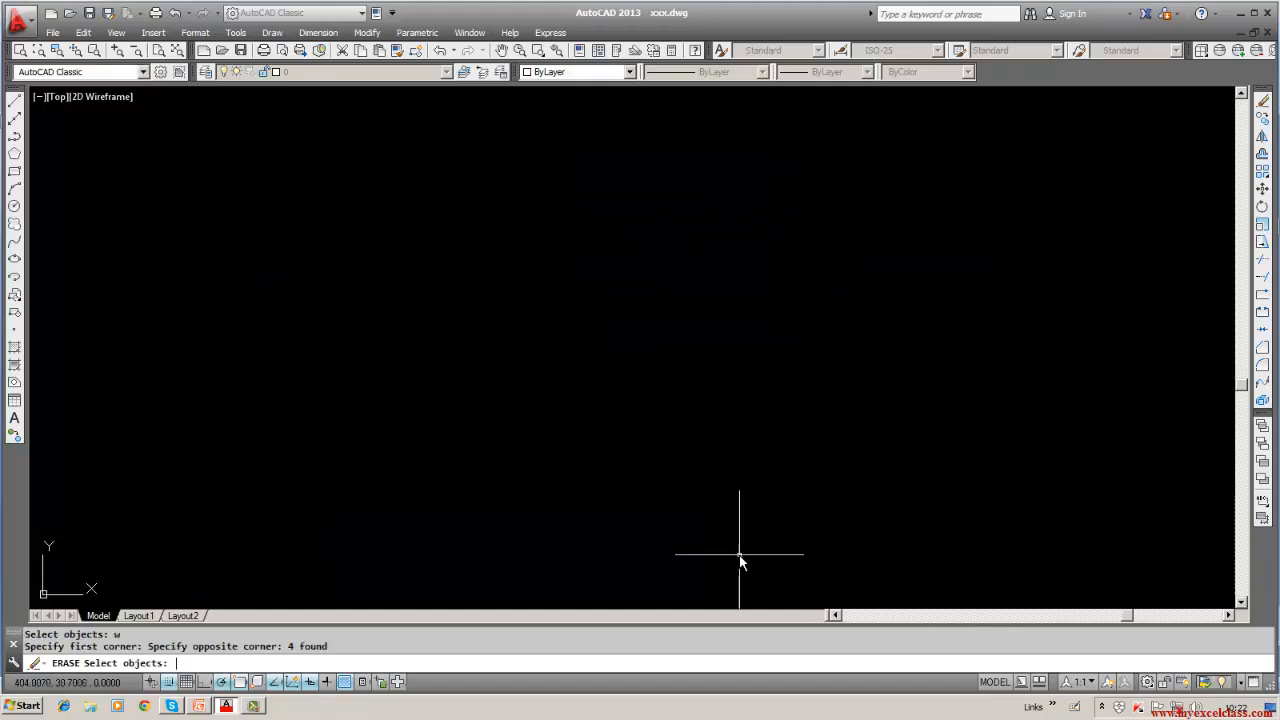
Examine the Infer Constraints options and which drafting aid toggles can be displayed in the status bar.
right_click(150, 686)
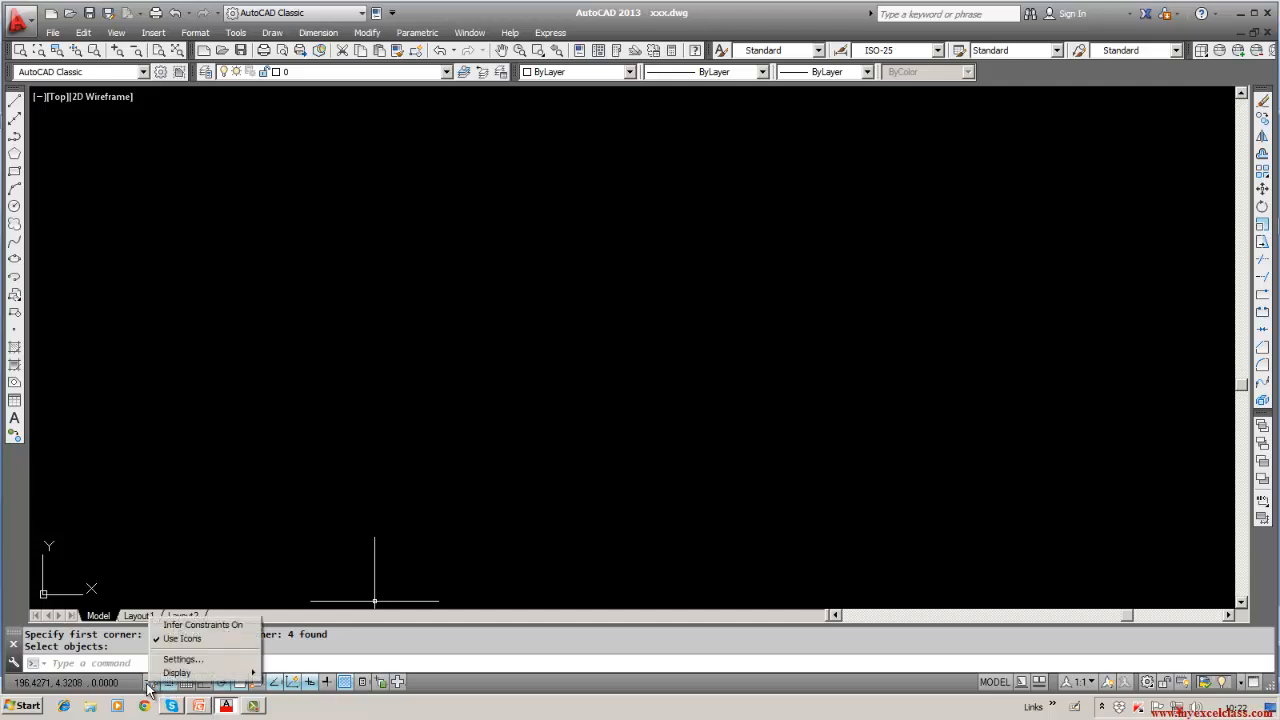
mouse_move(182, 675)
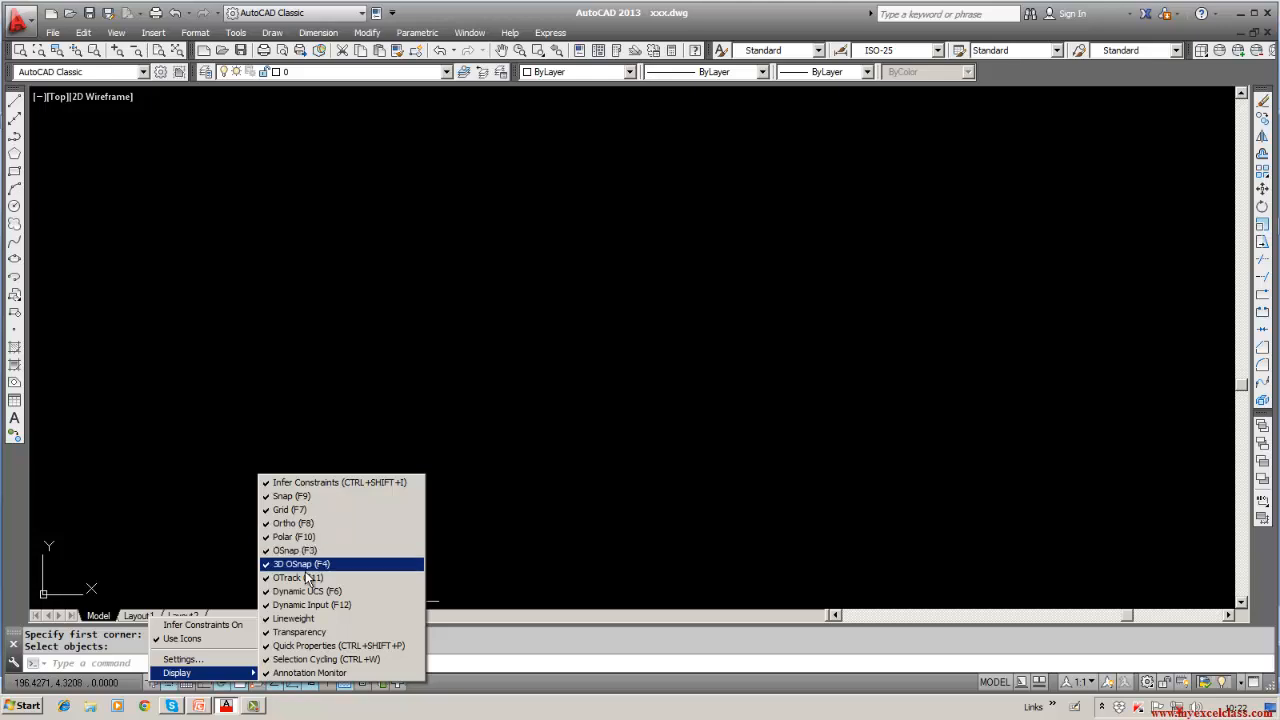
click(153, 452)
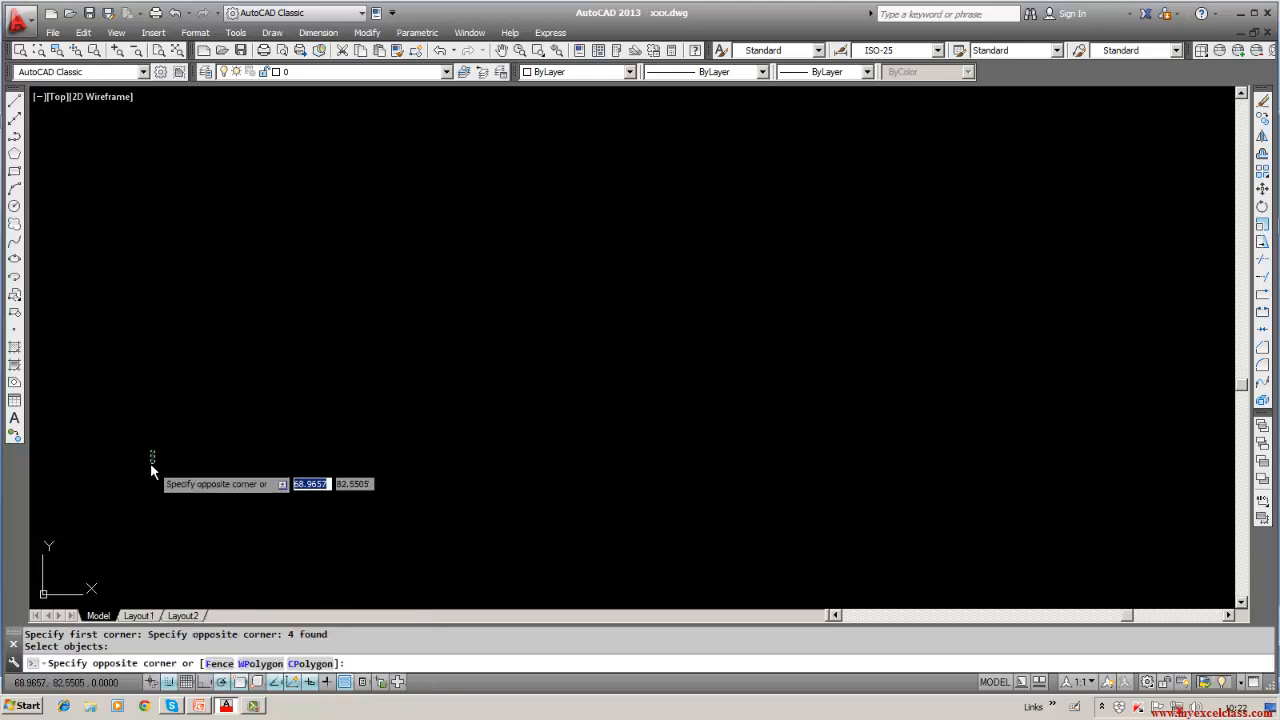
click(152, 466)
right_click(155, 688)
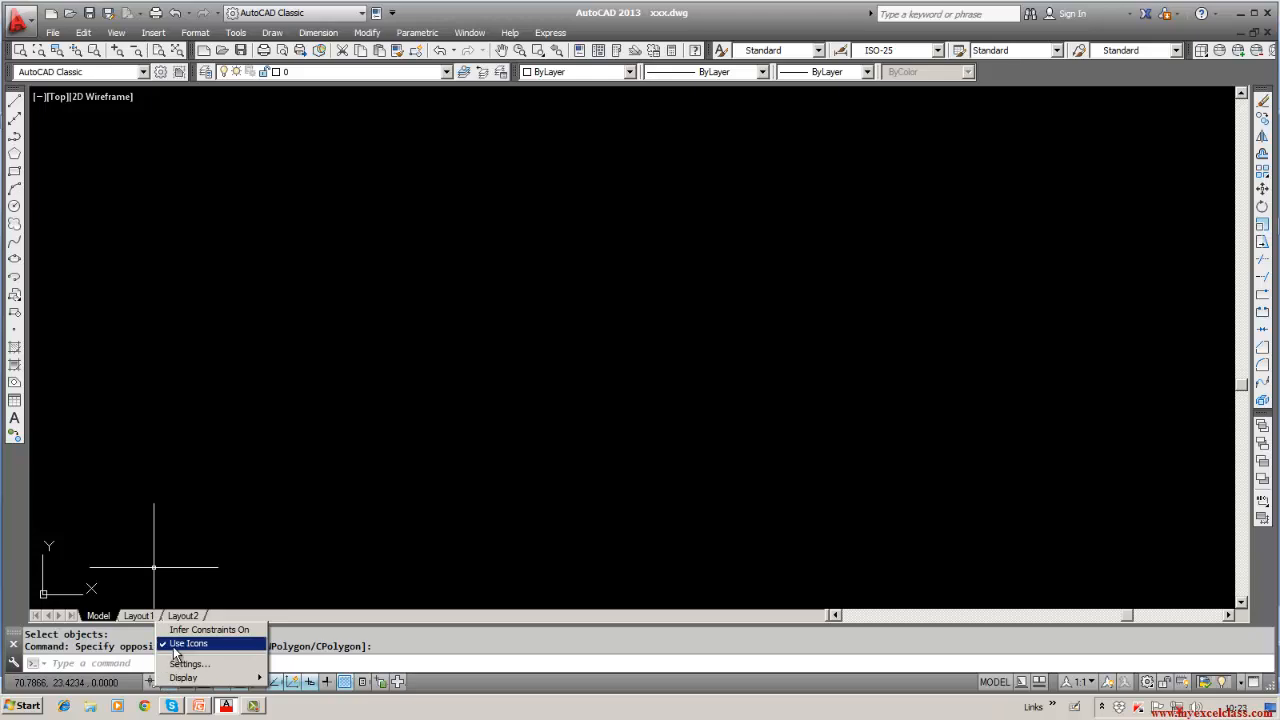
click(307, 445)
click(267, 466)
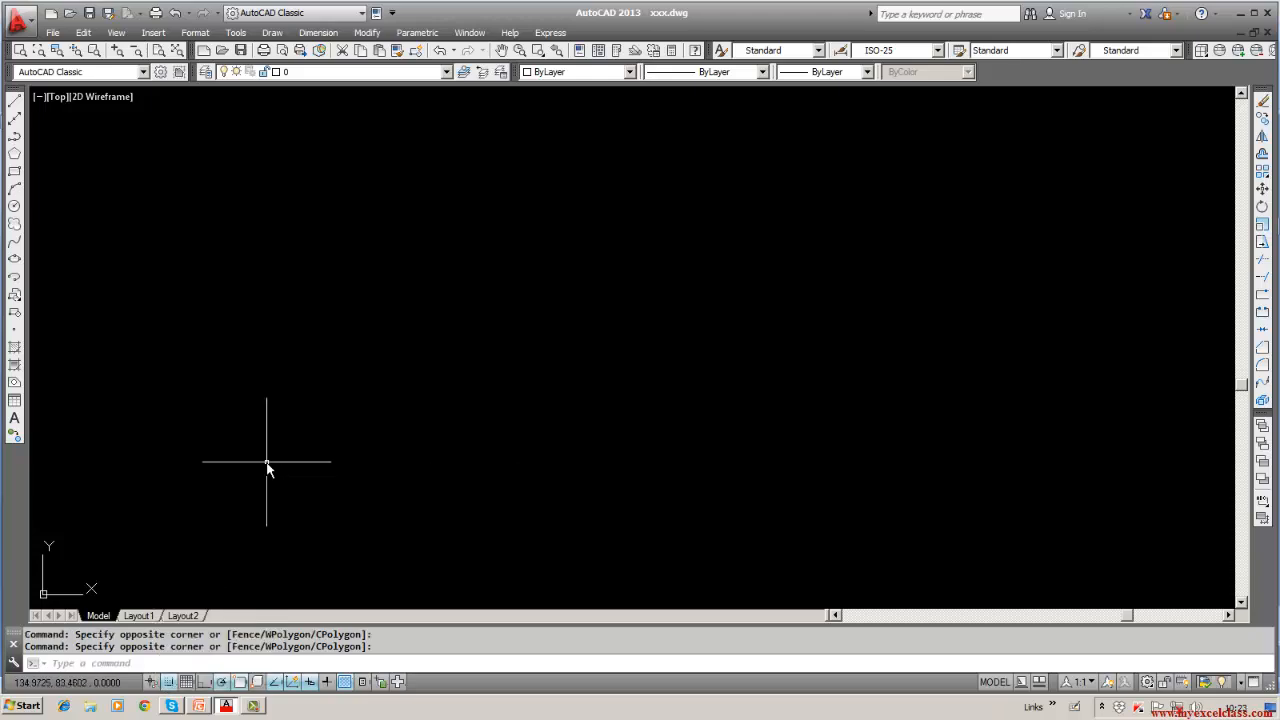
Show the status bar drafting toggles as text labels, and restore their icon display.
right_click(152, 682)
click(179, 646)
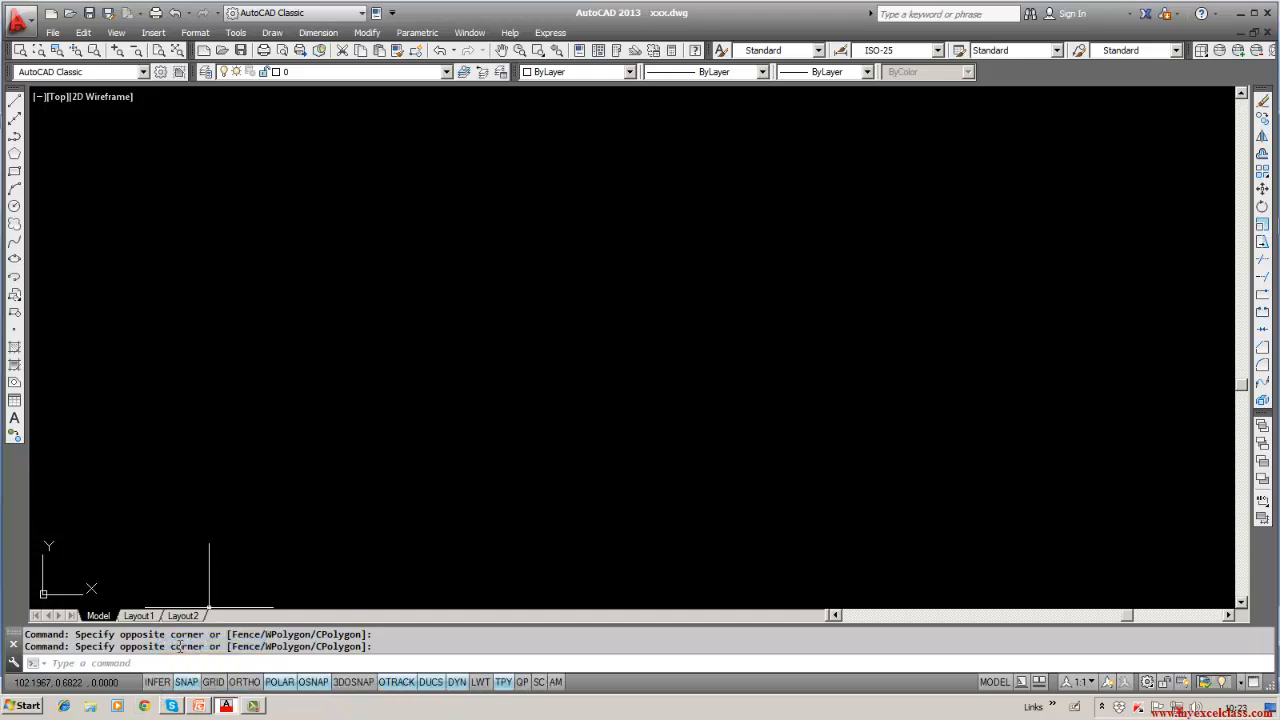
click(335, 527)
click(289, 469)
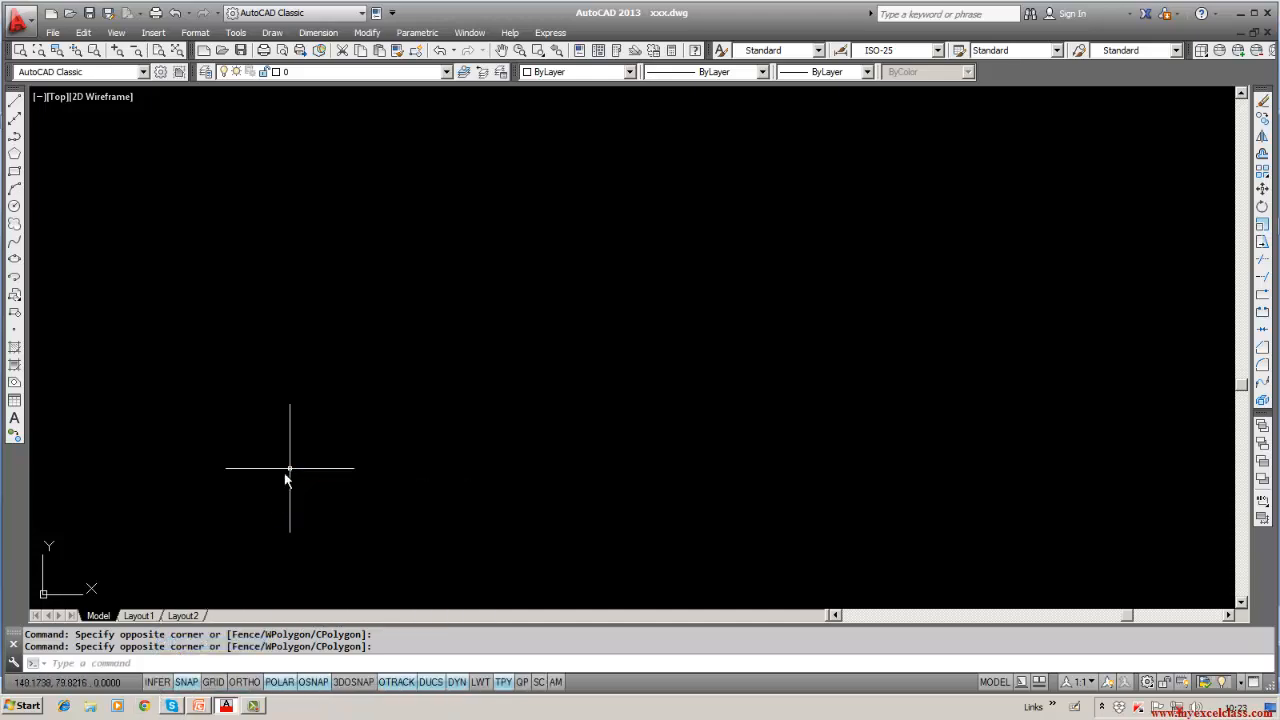
right_click(186, 683)
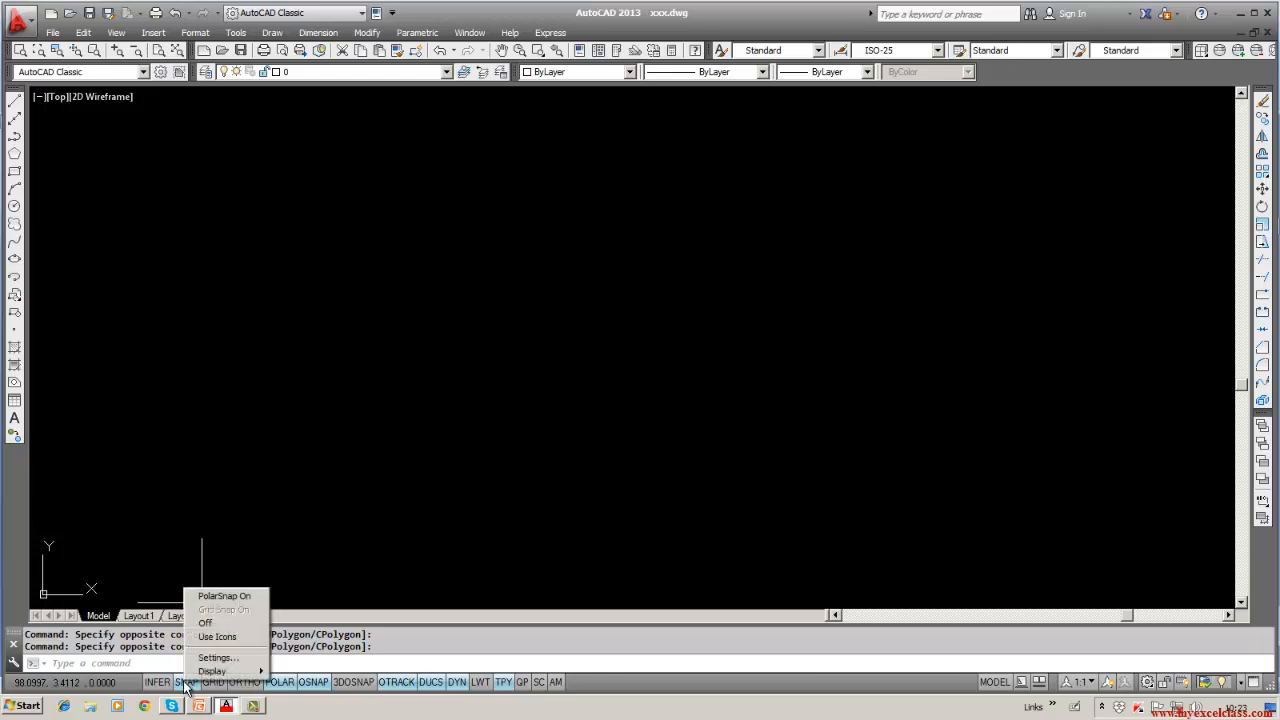
click(209, 640)
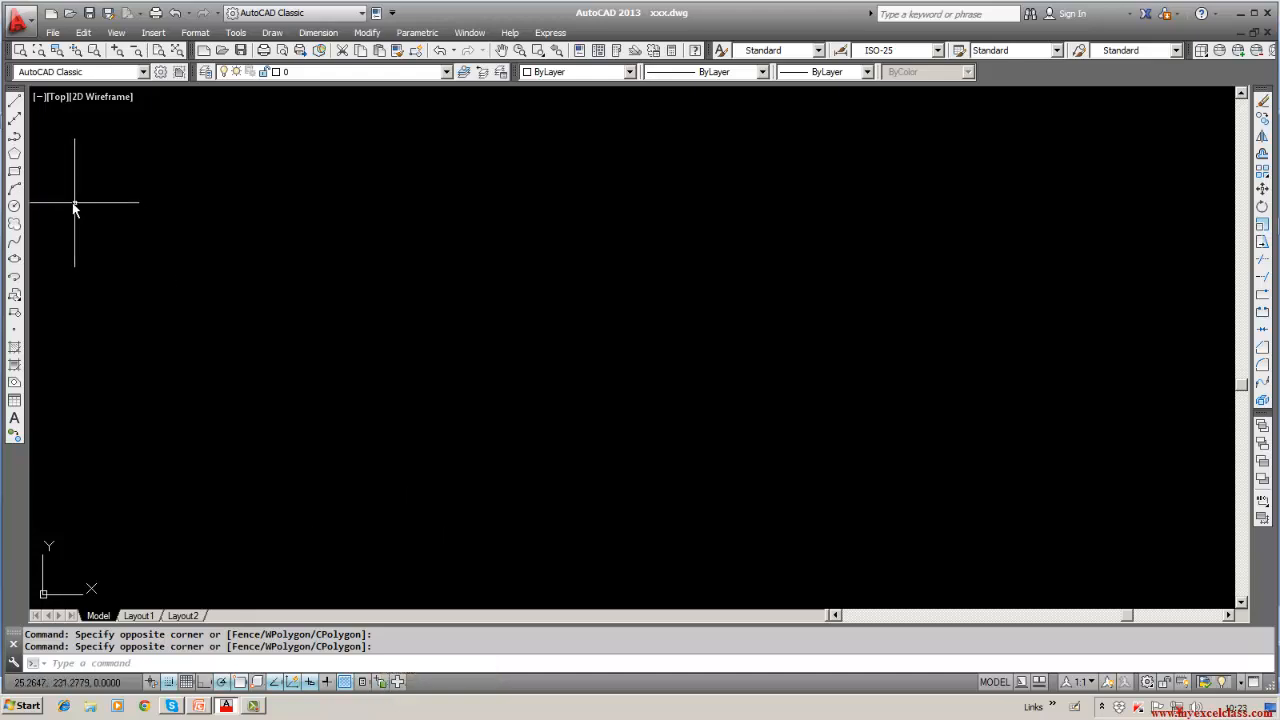
Draw two concentric circles with radii of about 58 and 22 units.
click(14, 207)
click(469, 309)
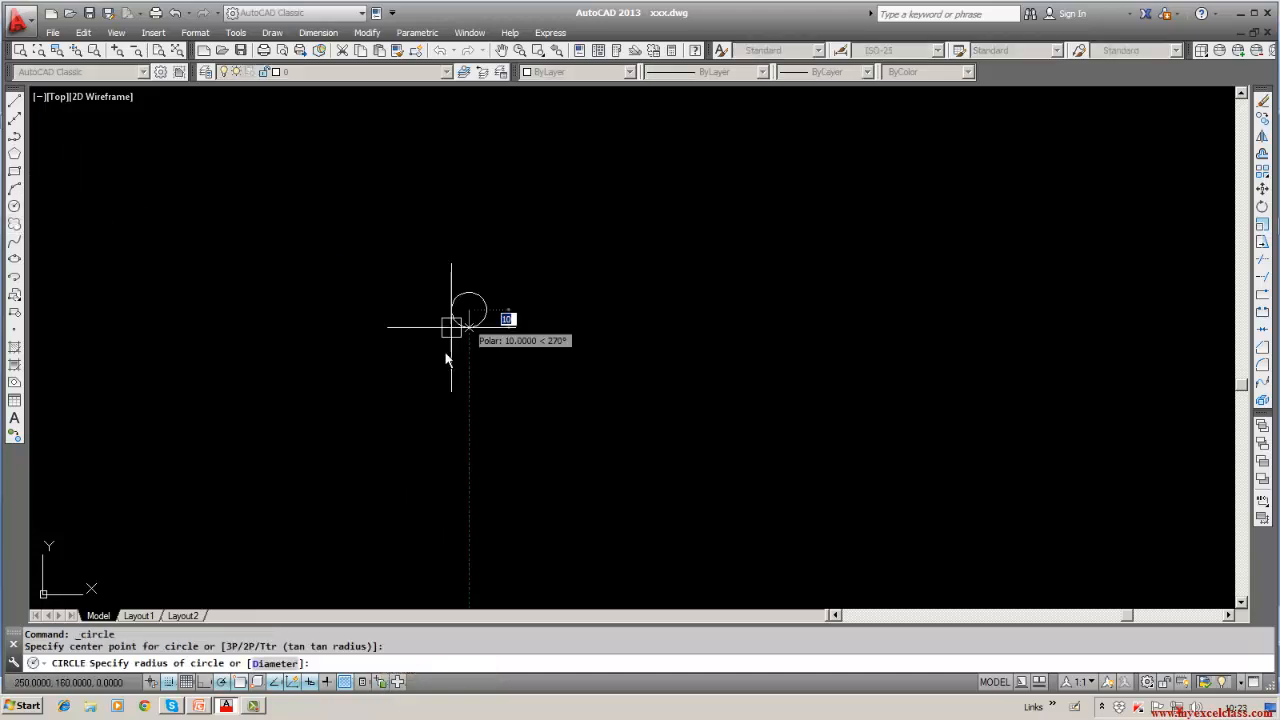
click(416, 398)
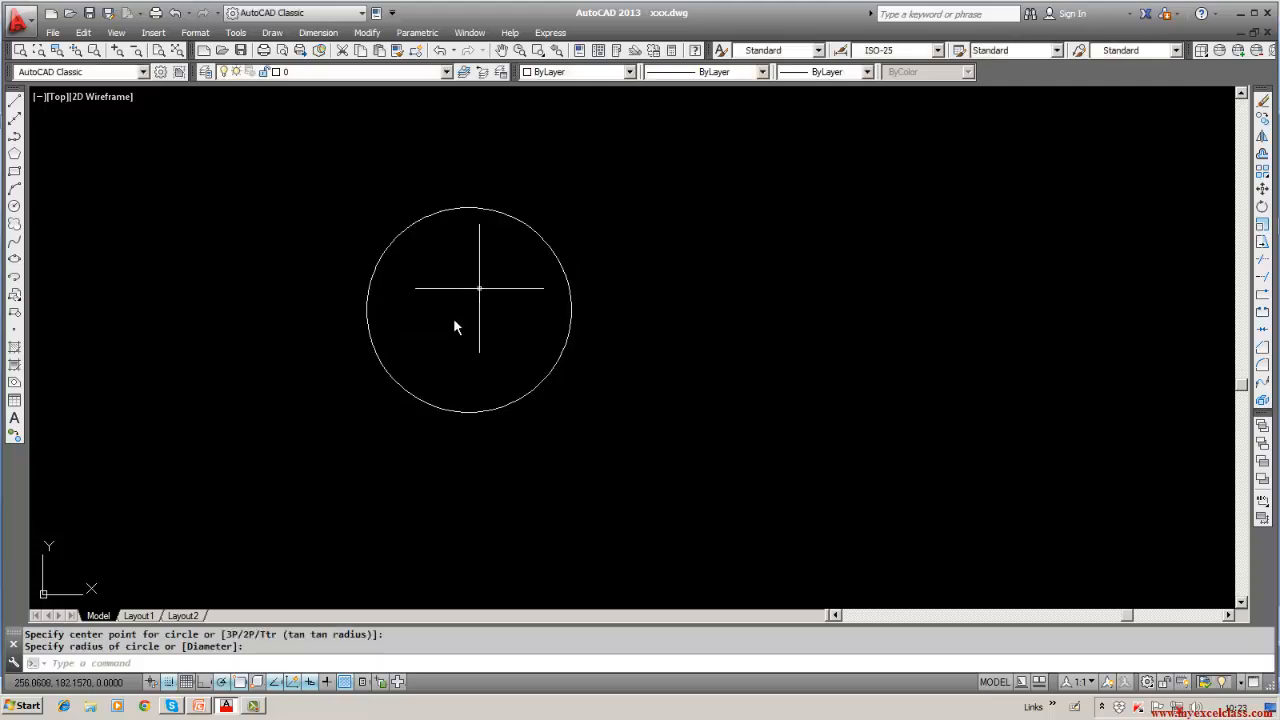
click(14, 206)
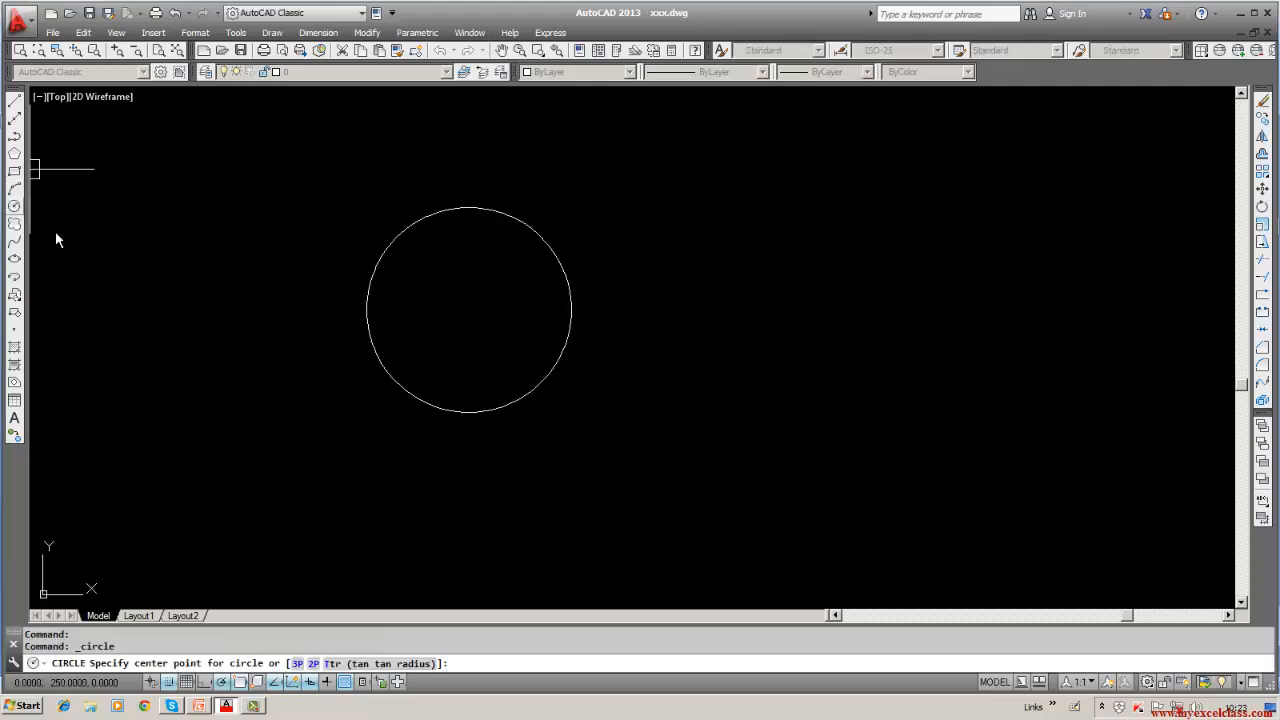
click(469, 310)
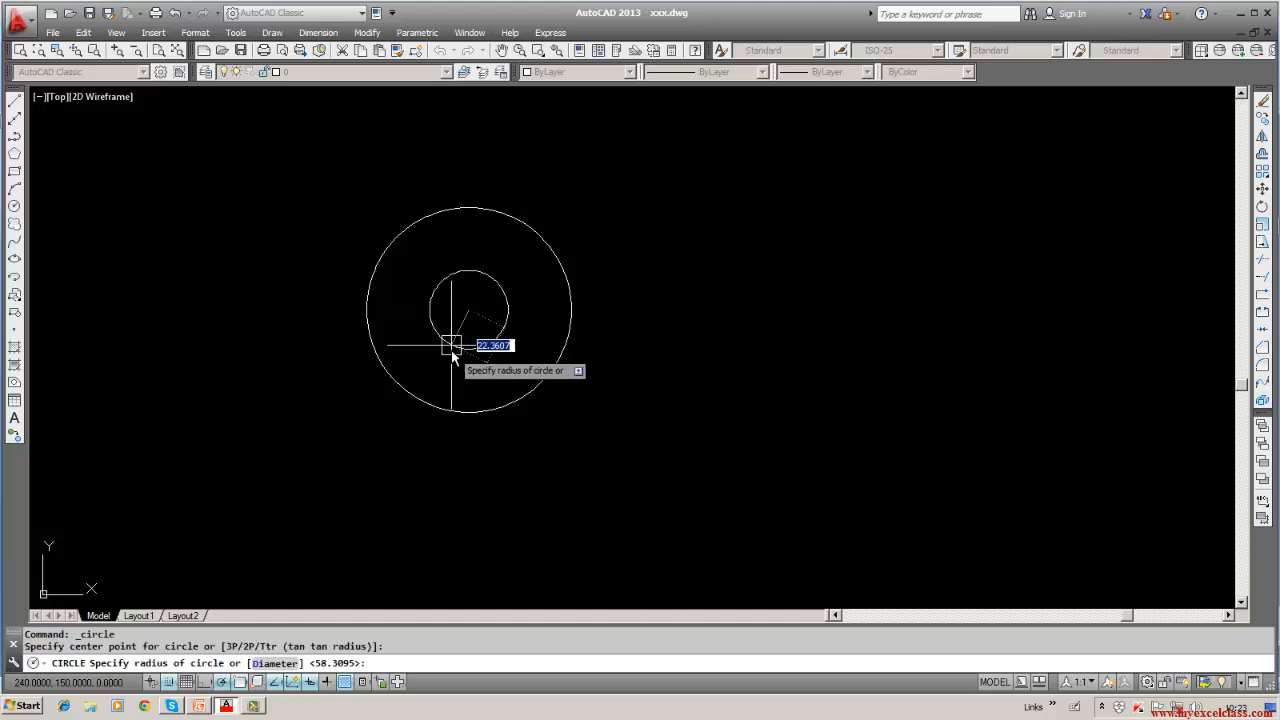
click(452, 349)
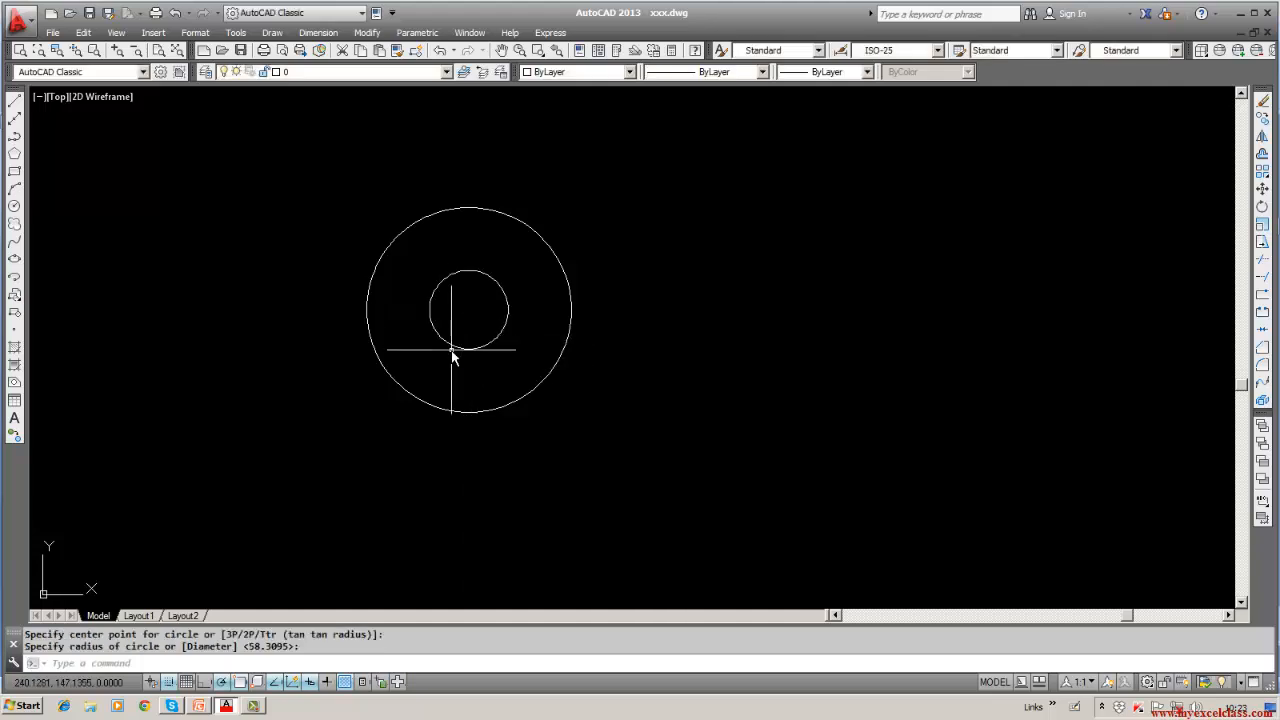
Erase both concentric circles using a window selection around them.
click(1262, 104)
text(w)
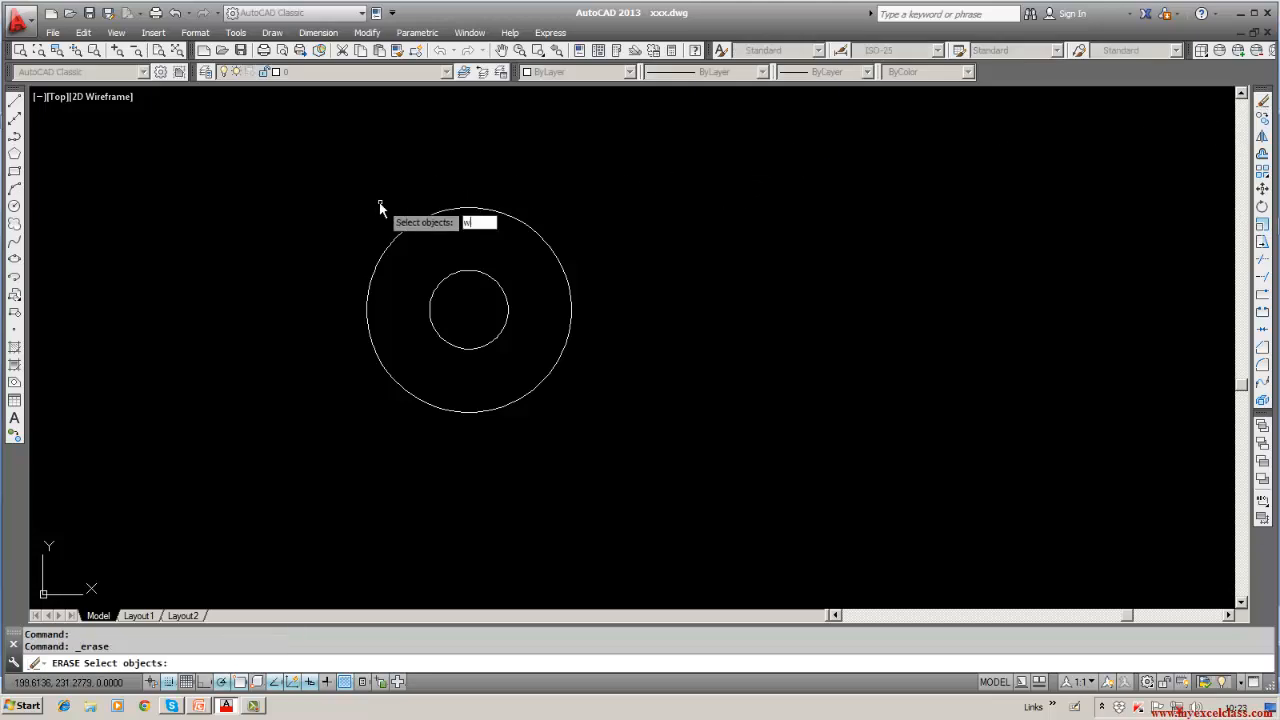
key(Return)
click(277, 180)
click(726, 449)
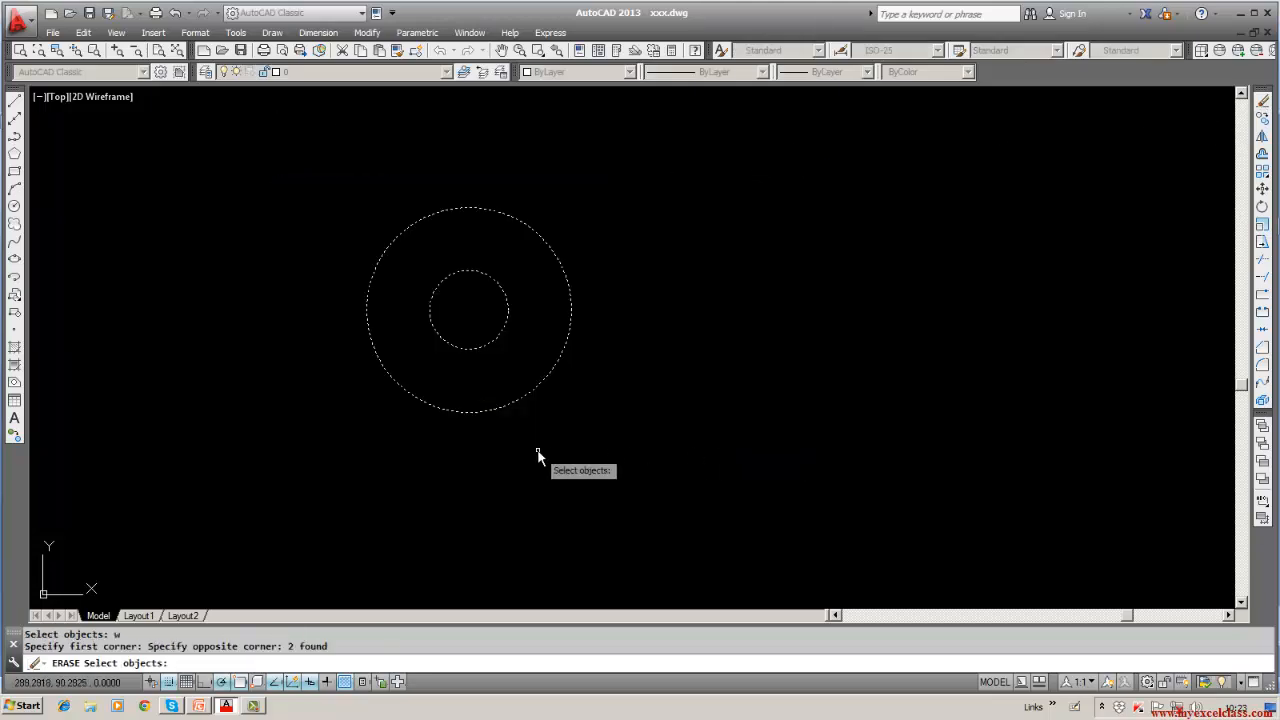
key(Return)
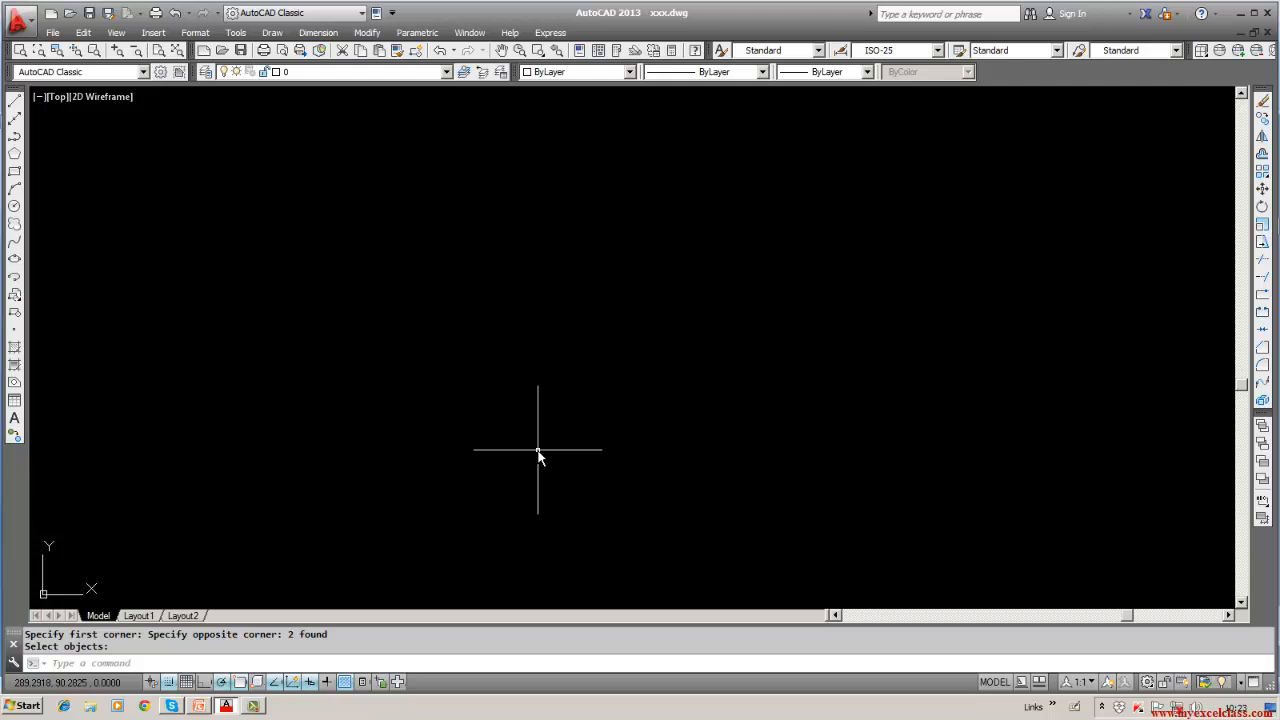
Switch to the AutocadLearning presentation in PowerPoint.
mouse_move(203, 707)
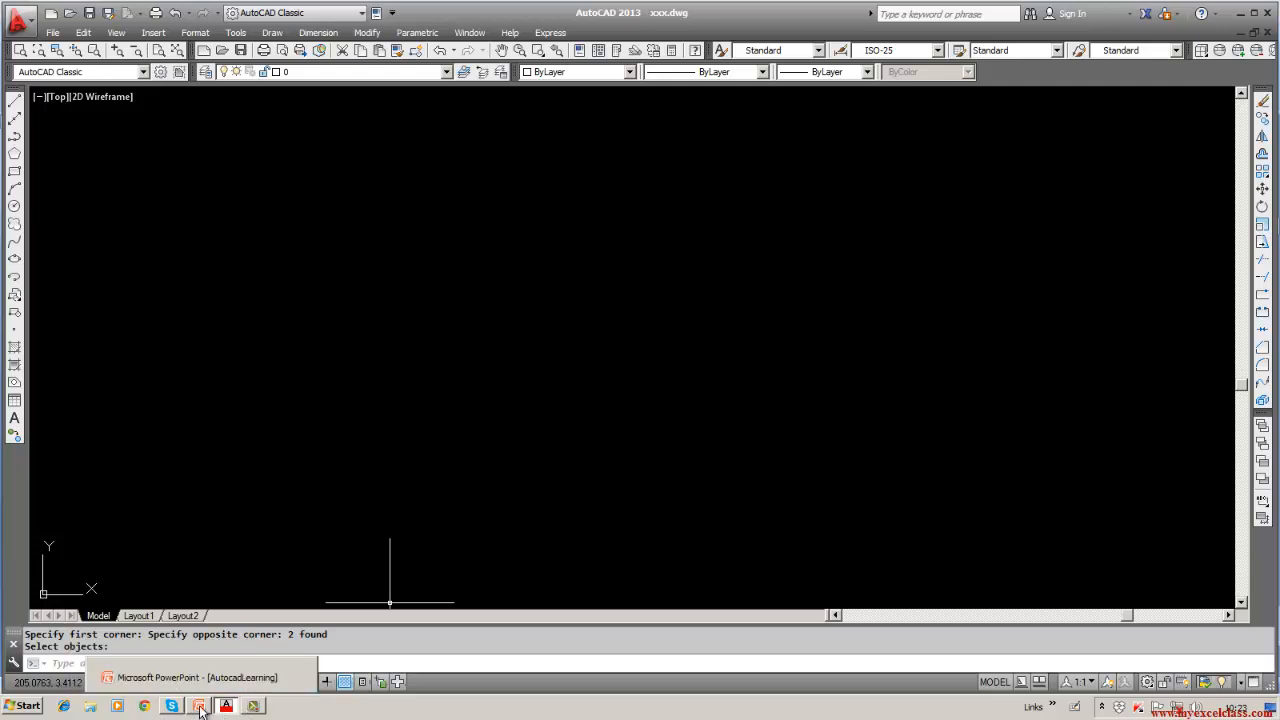
click(201, 711)
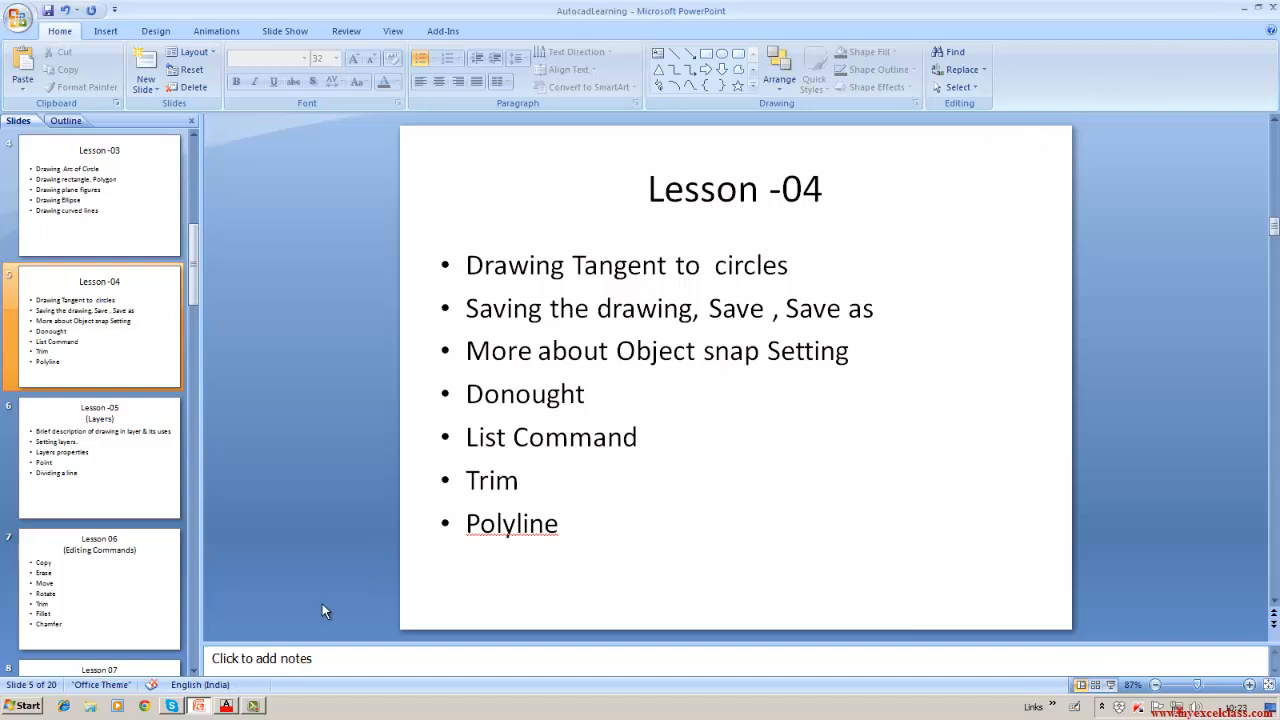
click(226, 705)
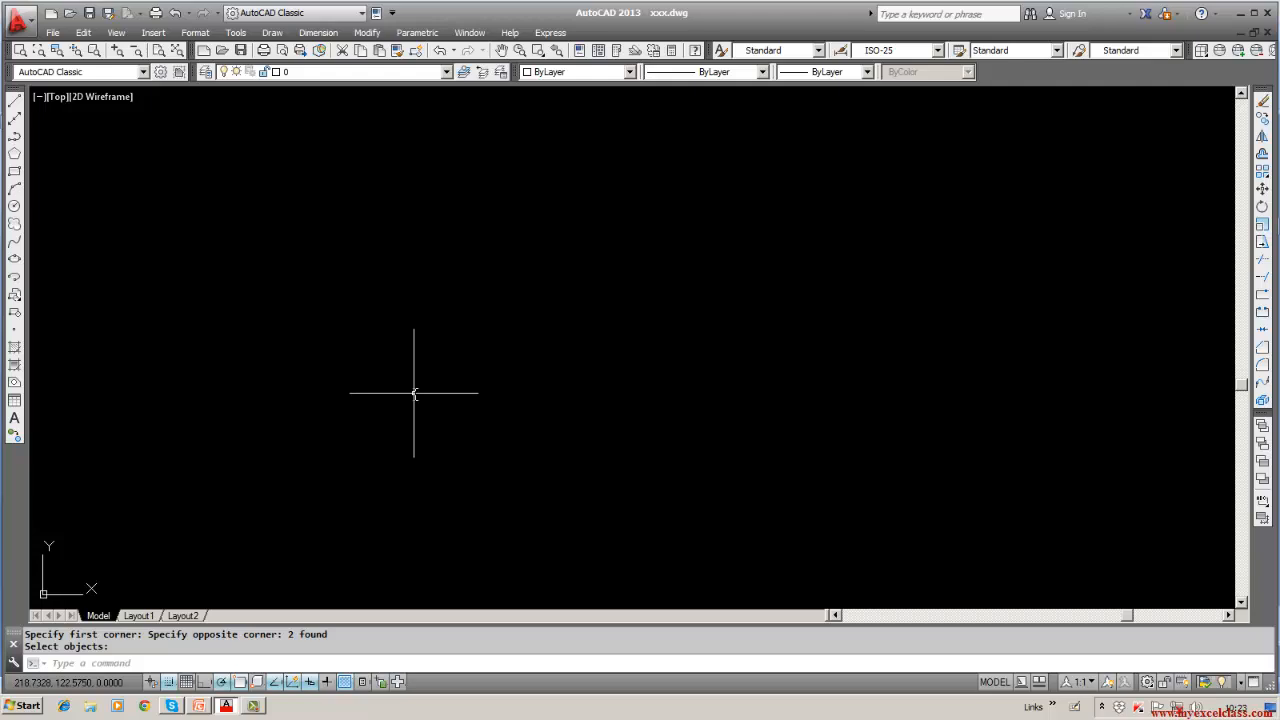
text(DOno)
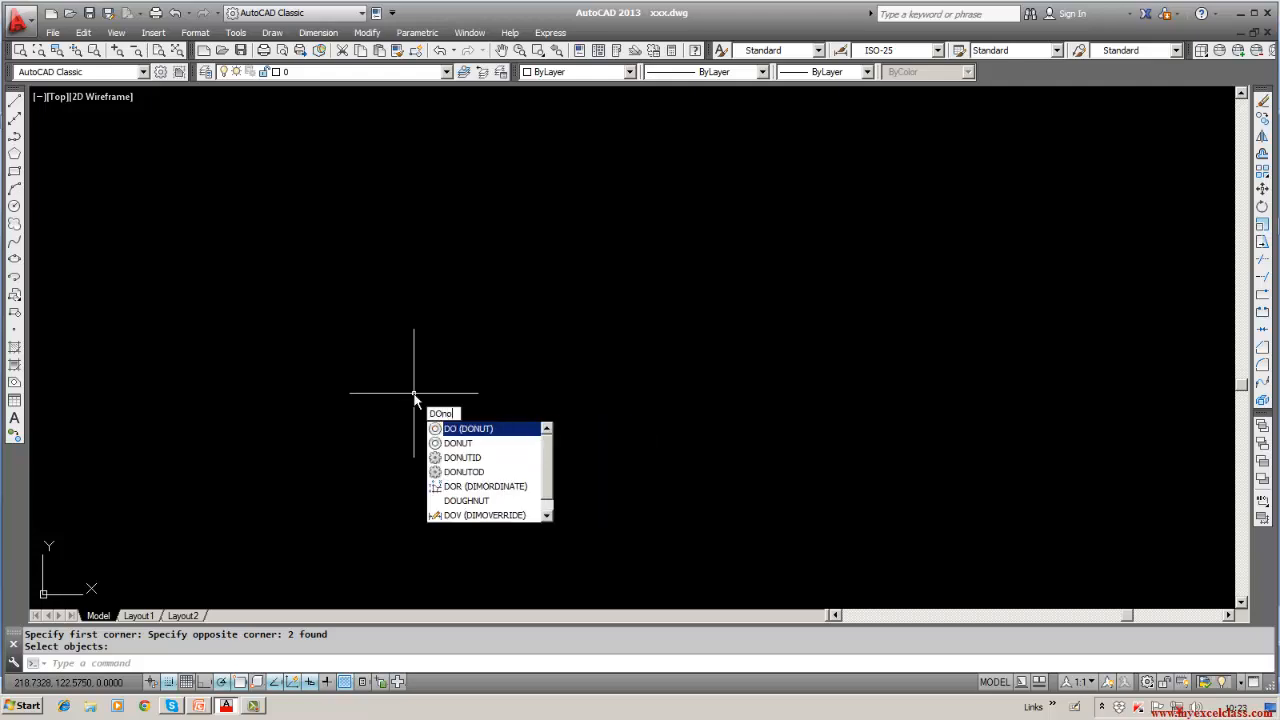
text(ught)
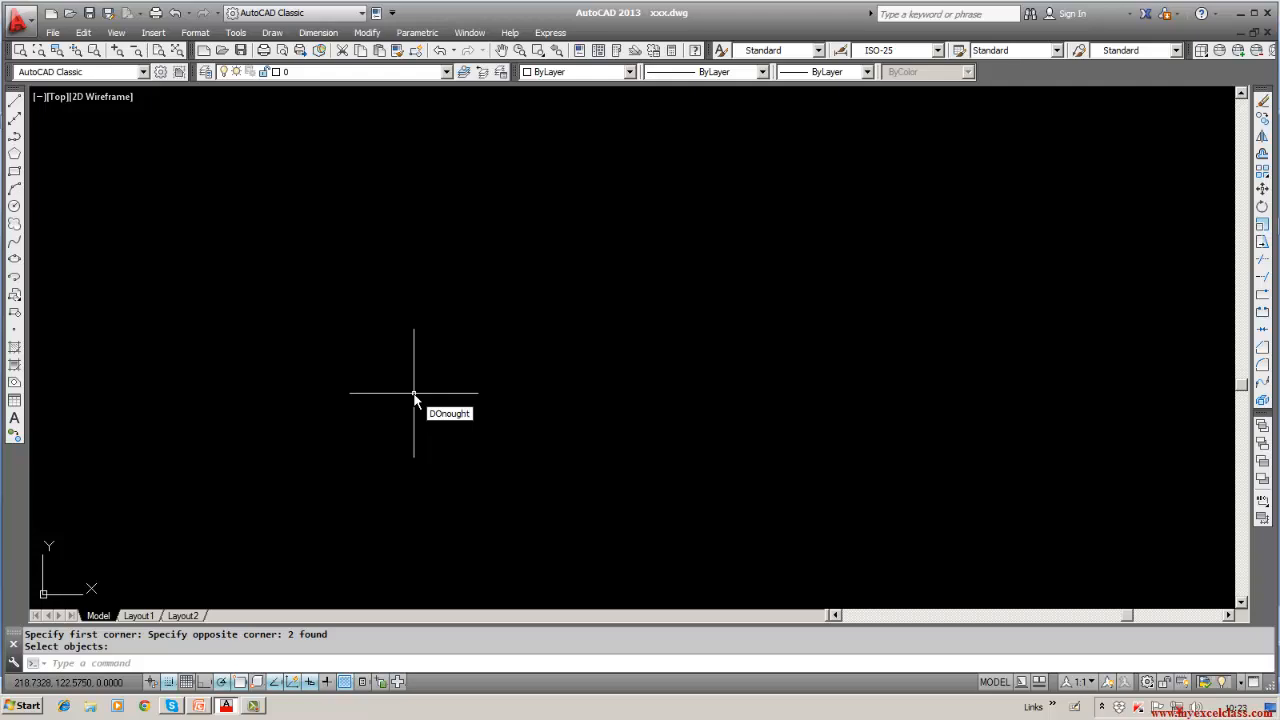
key(Return)
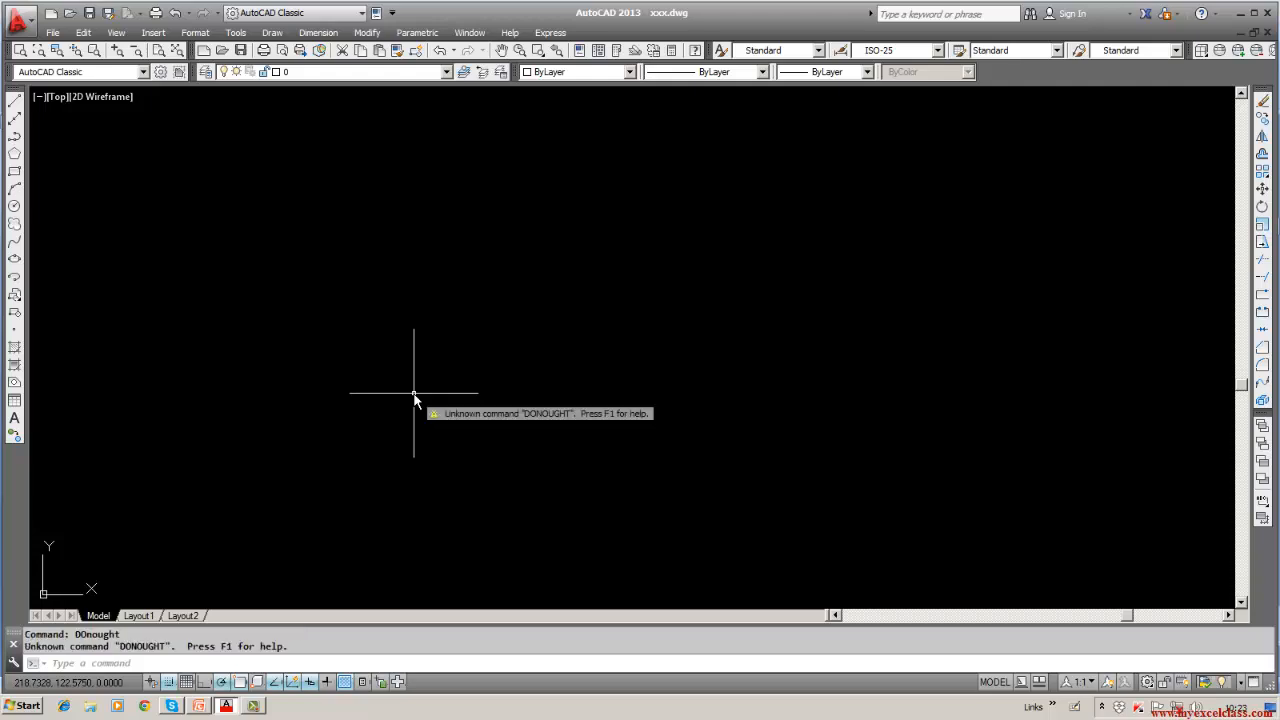
key(Escape)
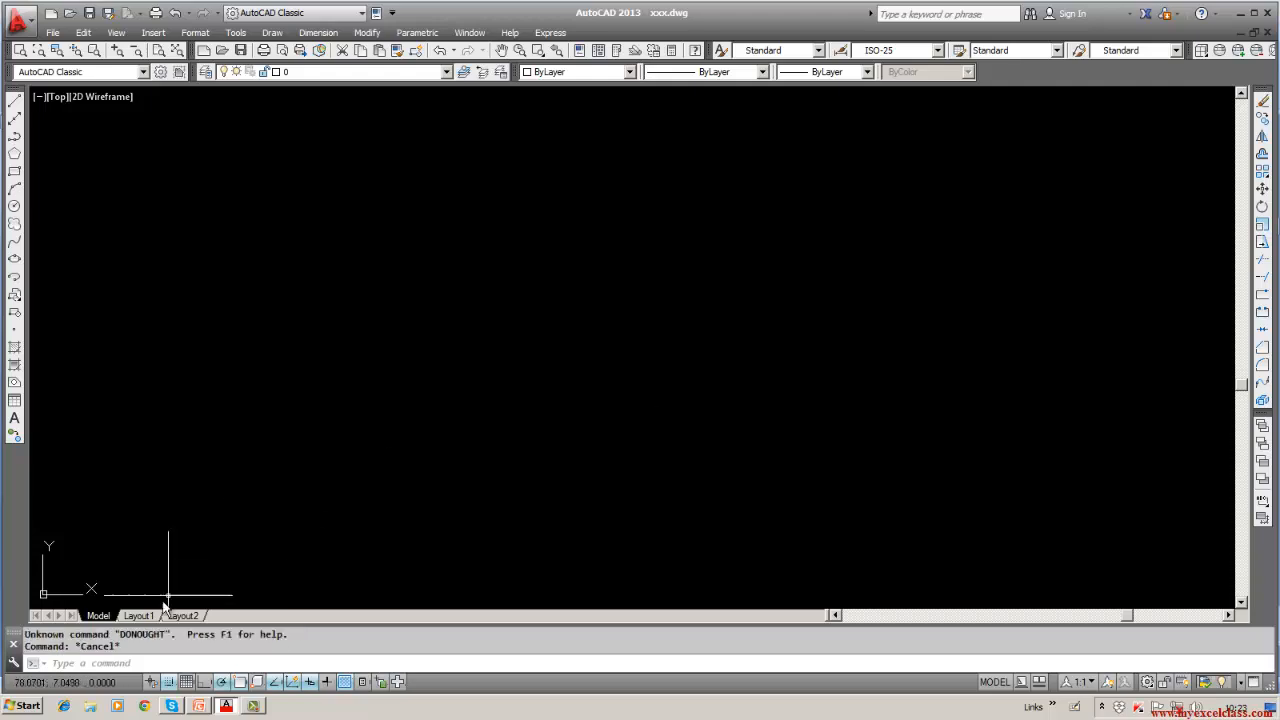
click(200, 706)
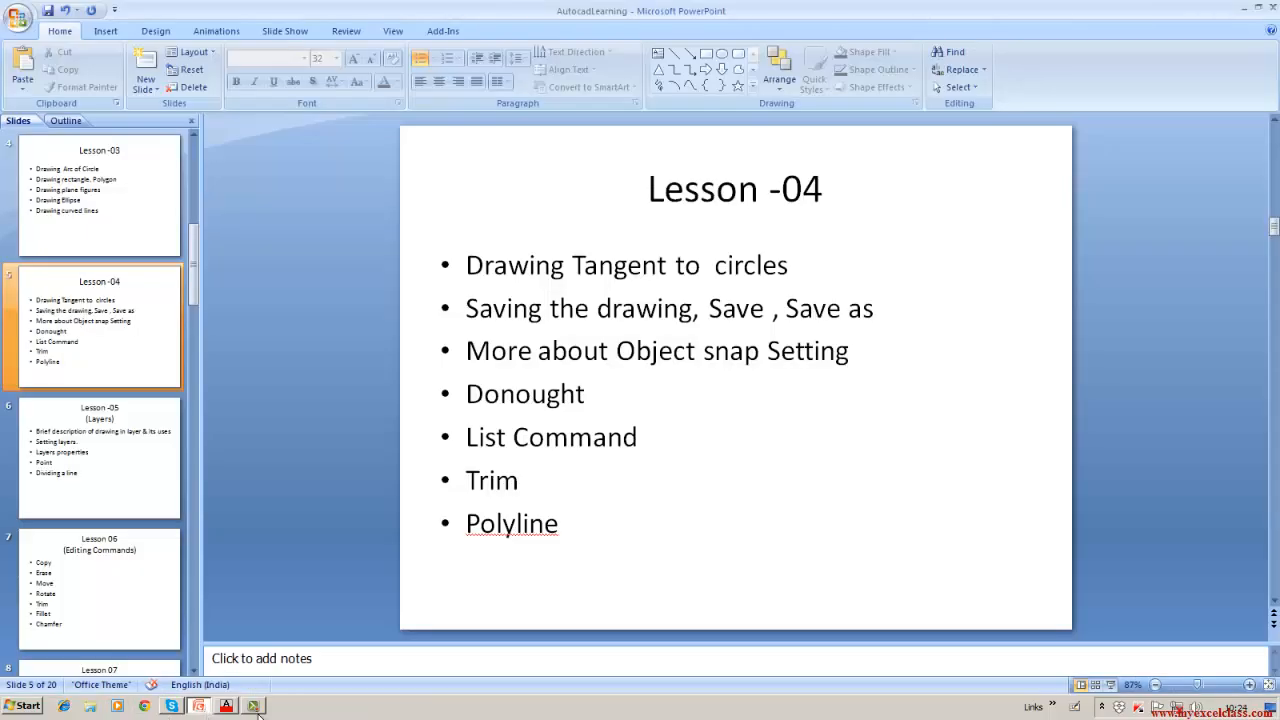
Switch to AutoCAD and draw five donuts with inside diameter 1 and outside diameter 2 at scattered points across the drawing.
click(226, 706)
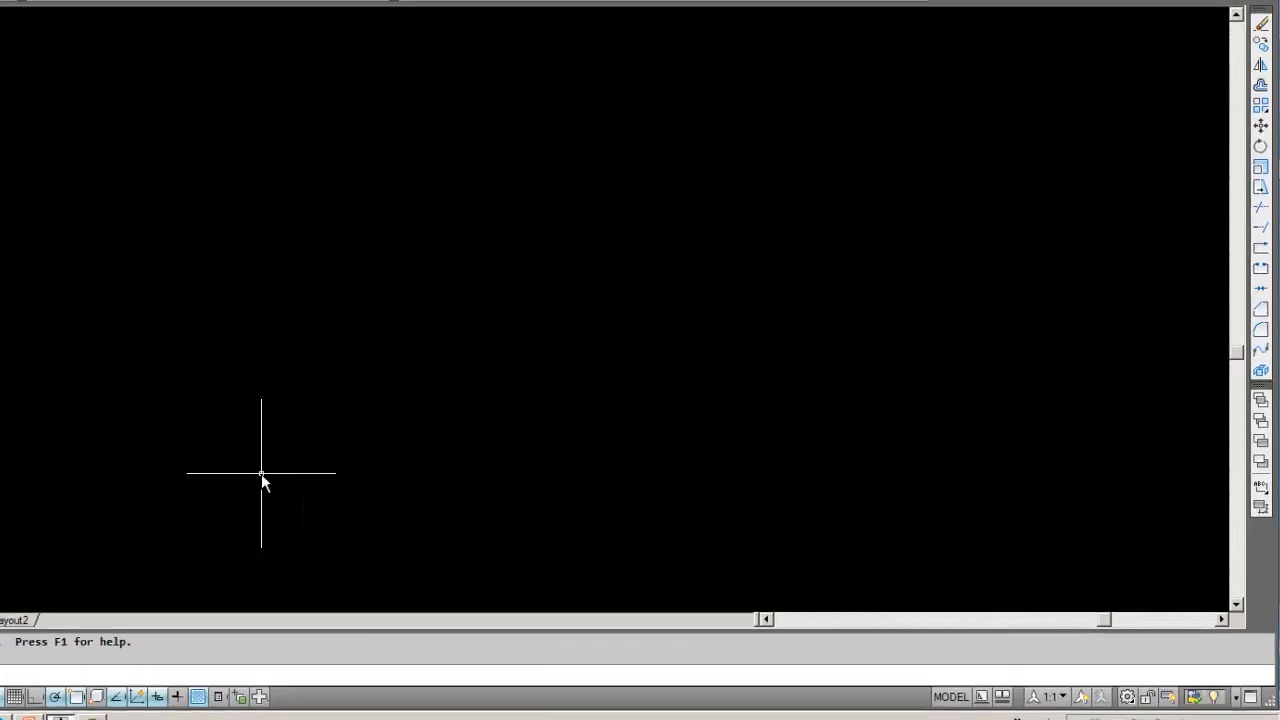
text(donut)
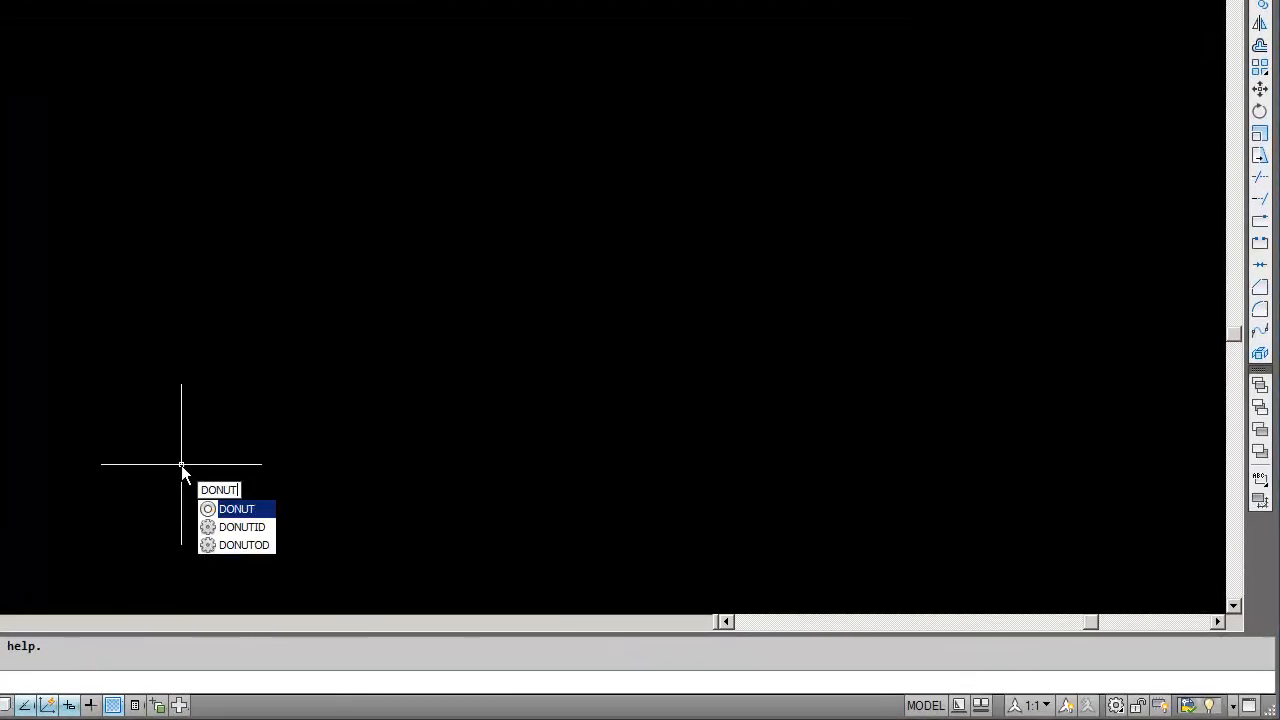
key(Return)
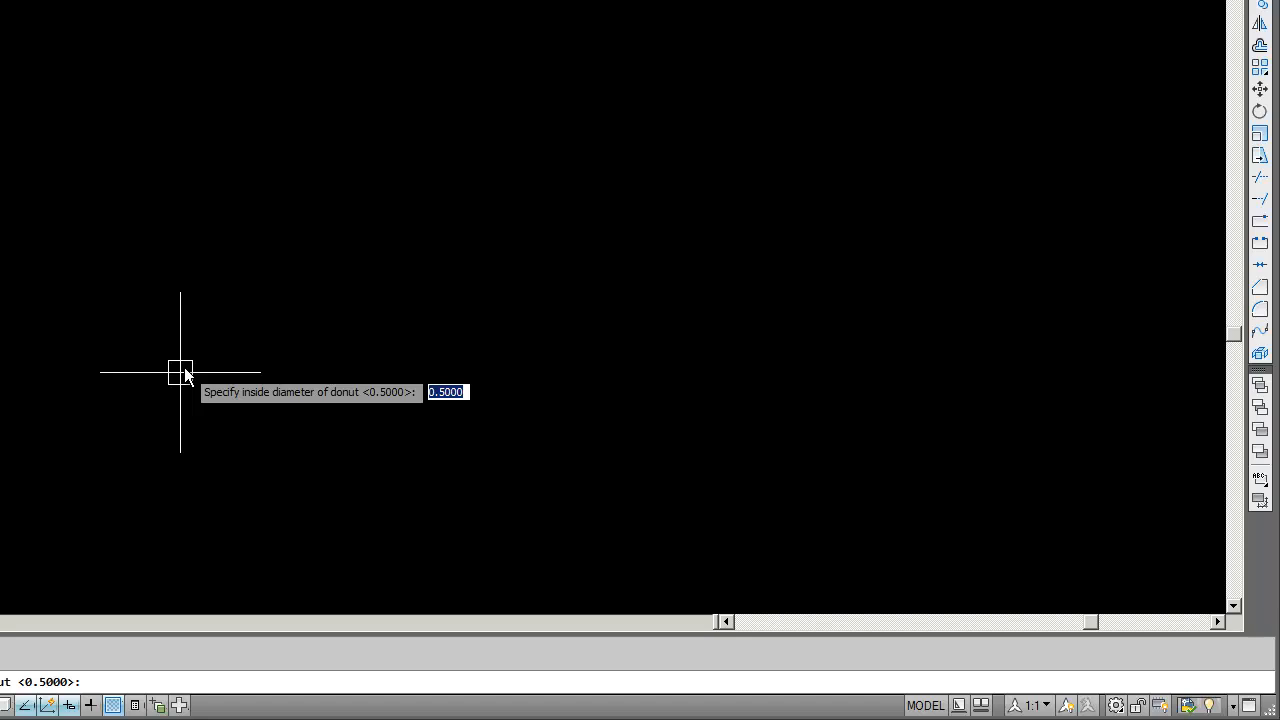
text(1)
key(Return)
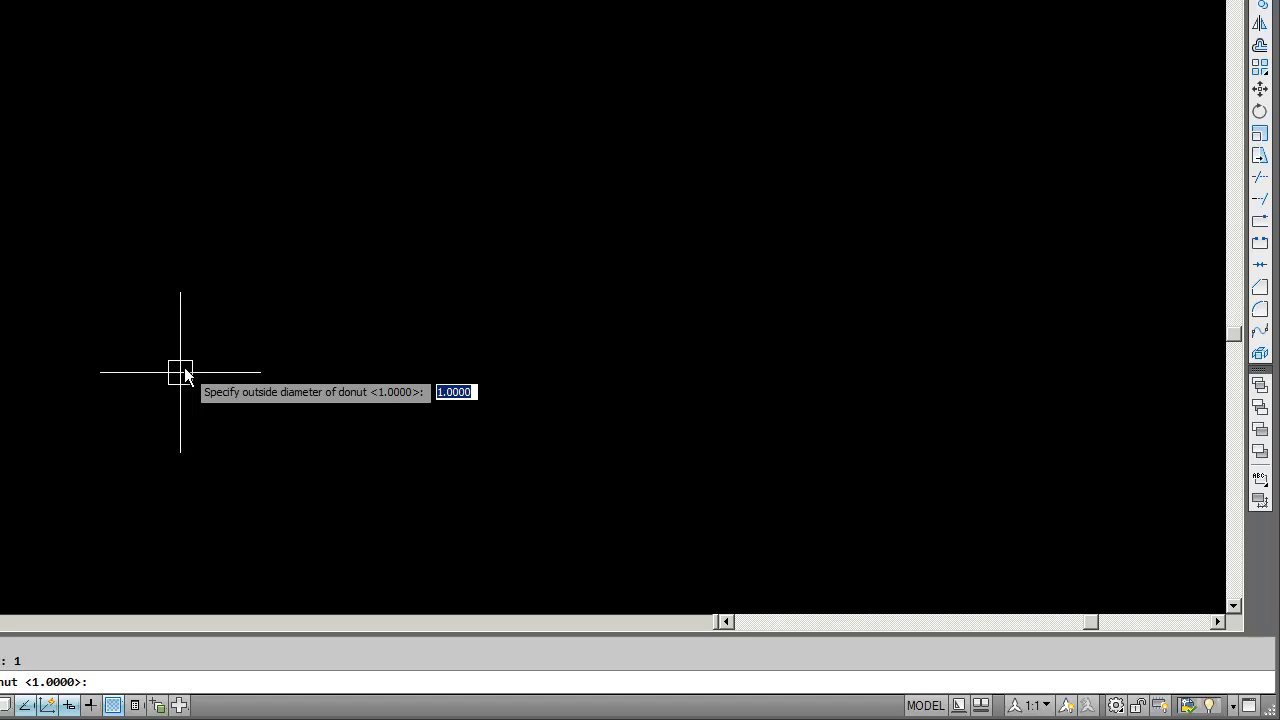
text(2)
key(Return)
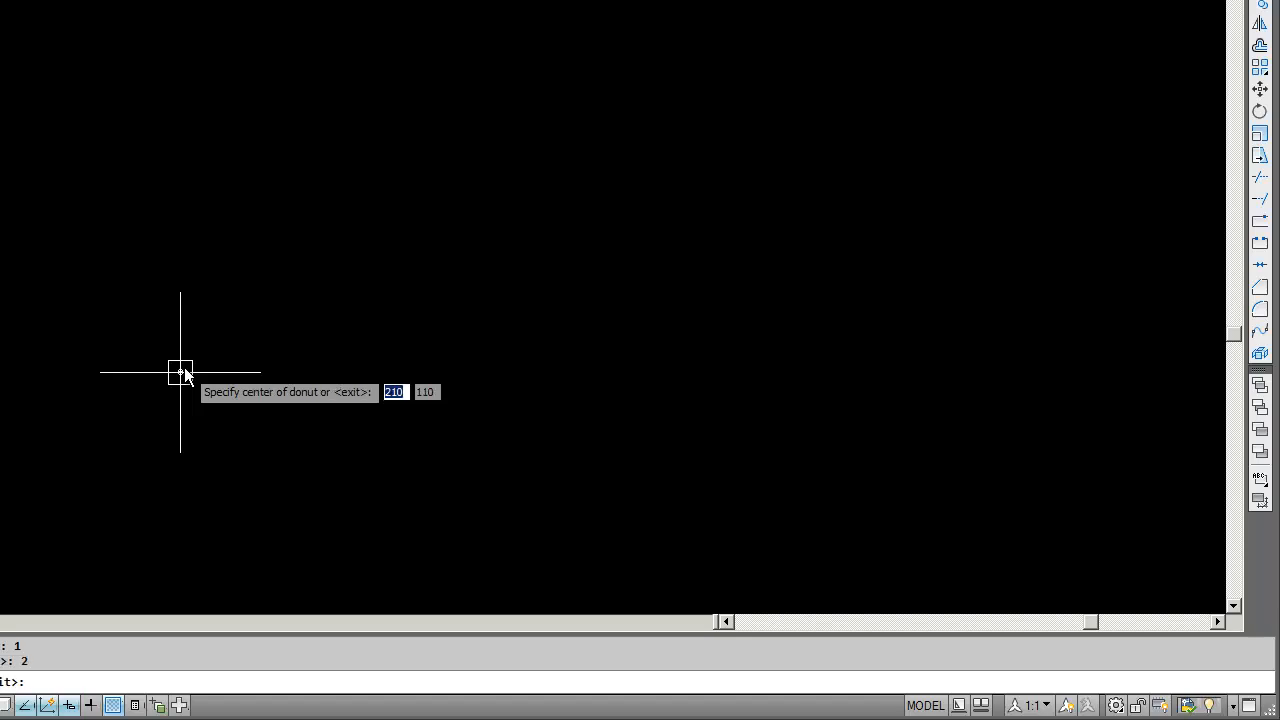
click(180, 372)
click(421, 240)
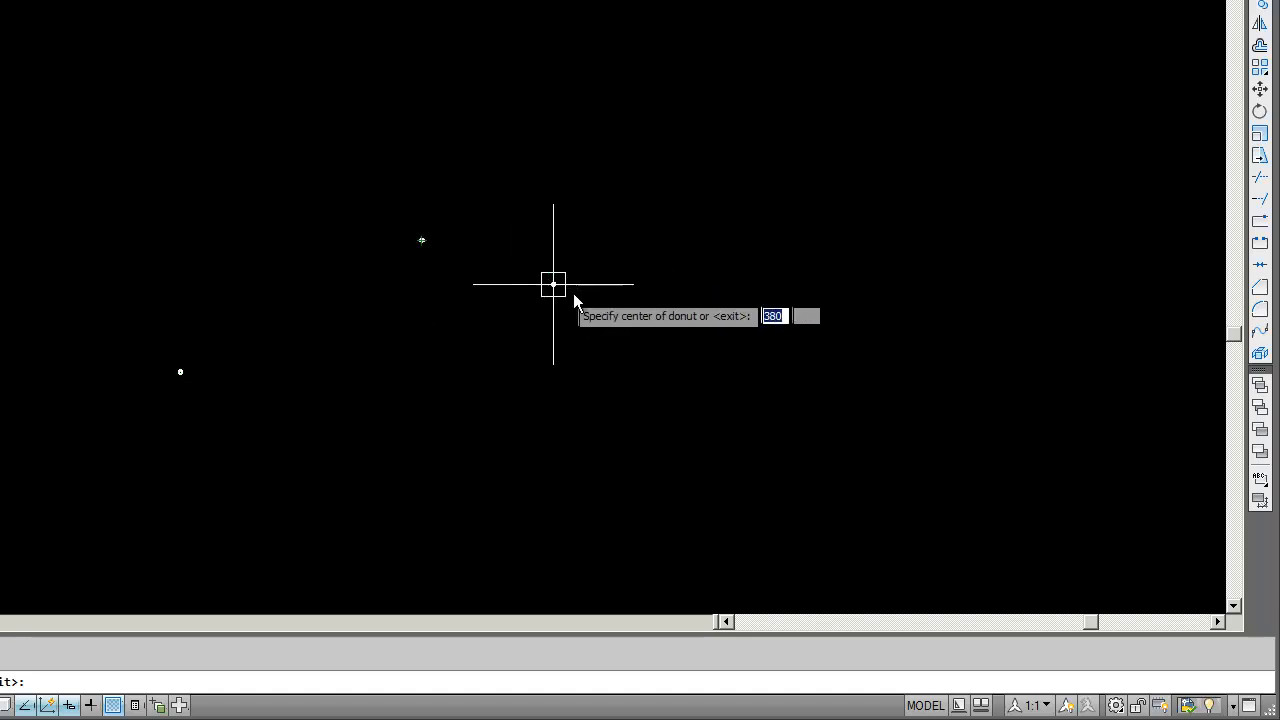
click(597, 306)
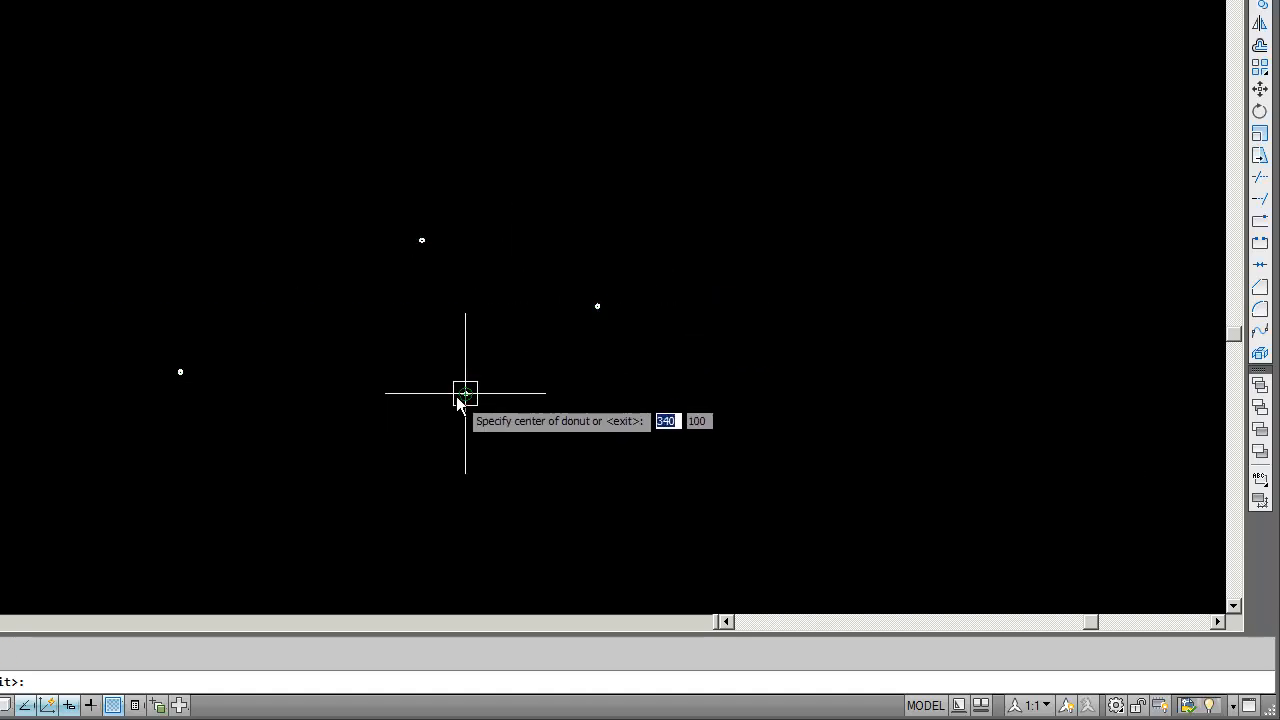
click(465, 393)
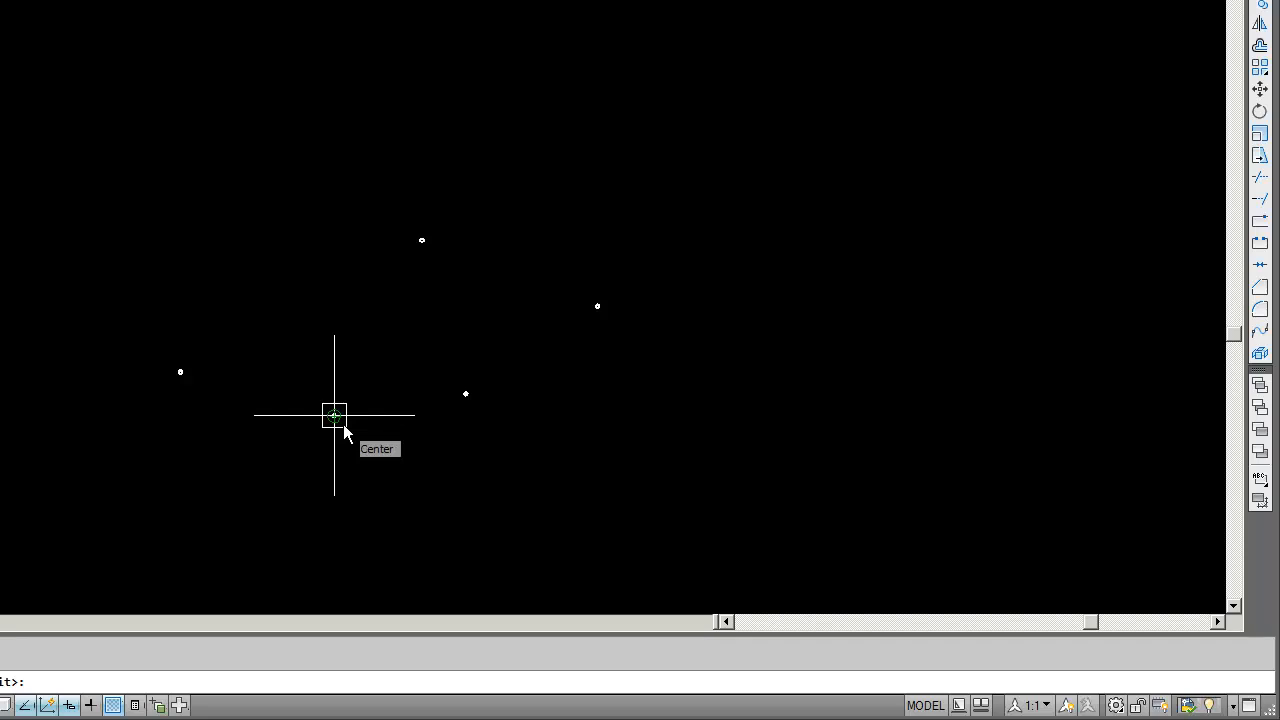
click(343, 424)
Examine one of the small donuts up close to see its inside and outside diameters.
scroll(386, 443, up, 2)
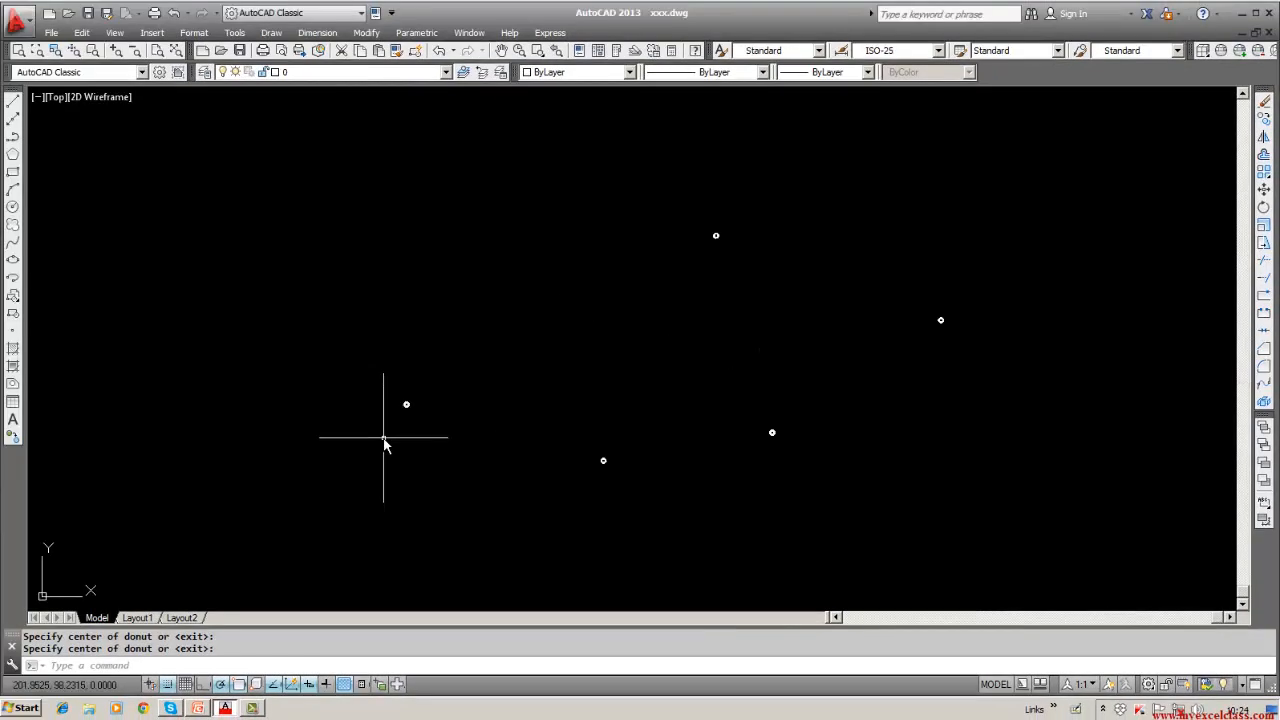
scroll(371, 414, up, 4)
scroll(363, 414, up, 6)
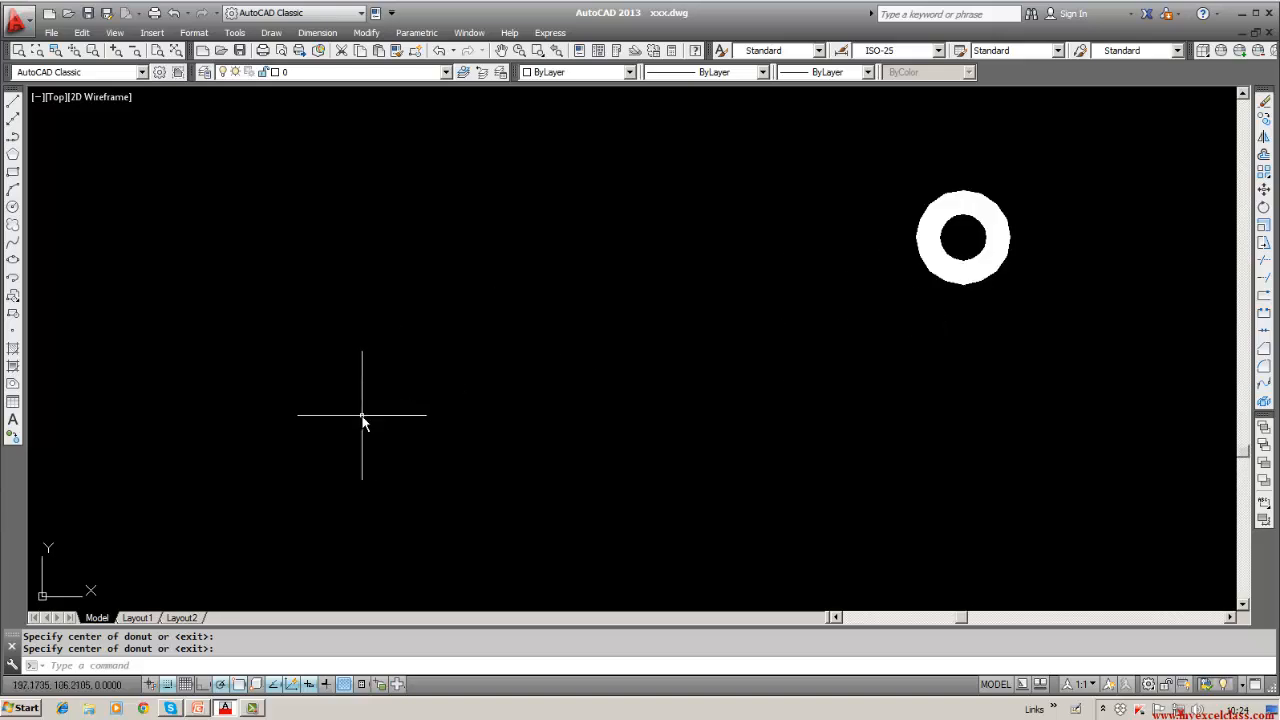
middle_drag(654, 294, 157, 371)
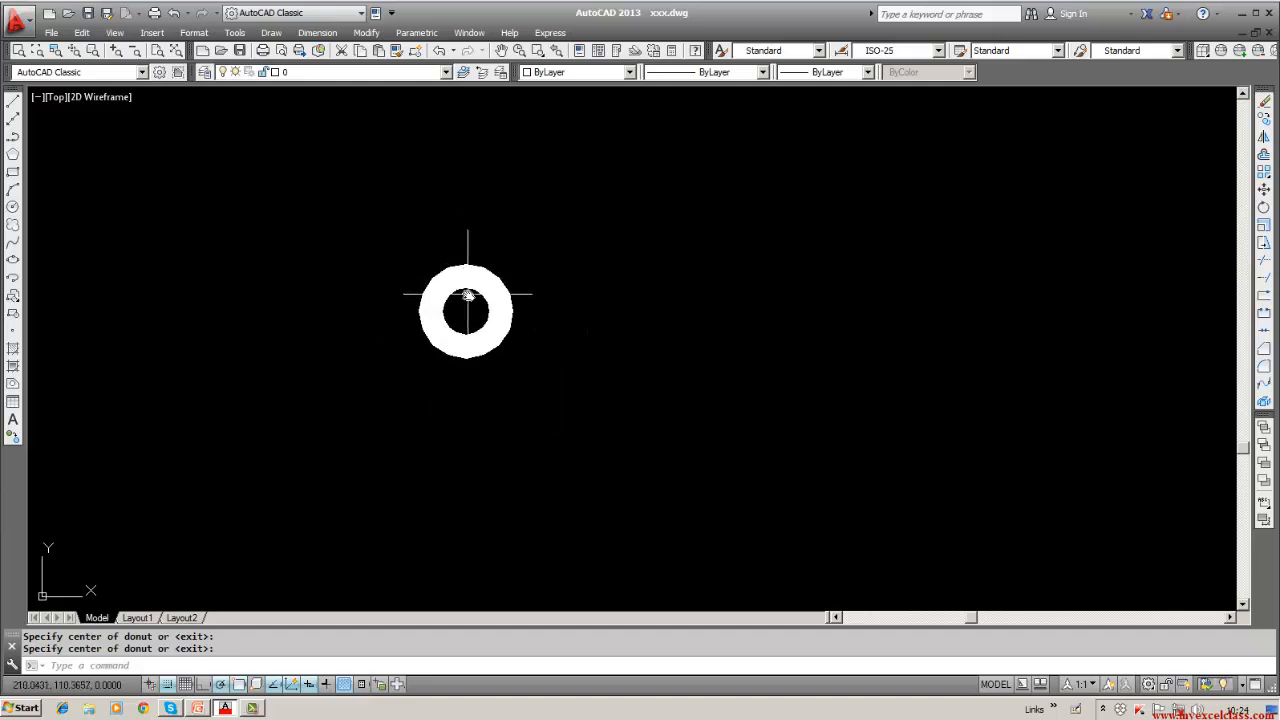
scroll(463, 305, down, 10)
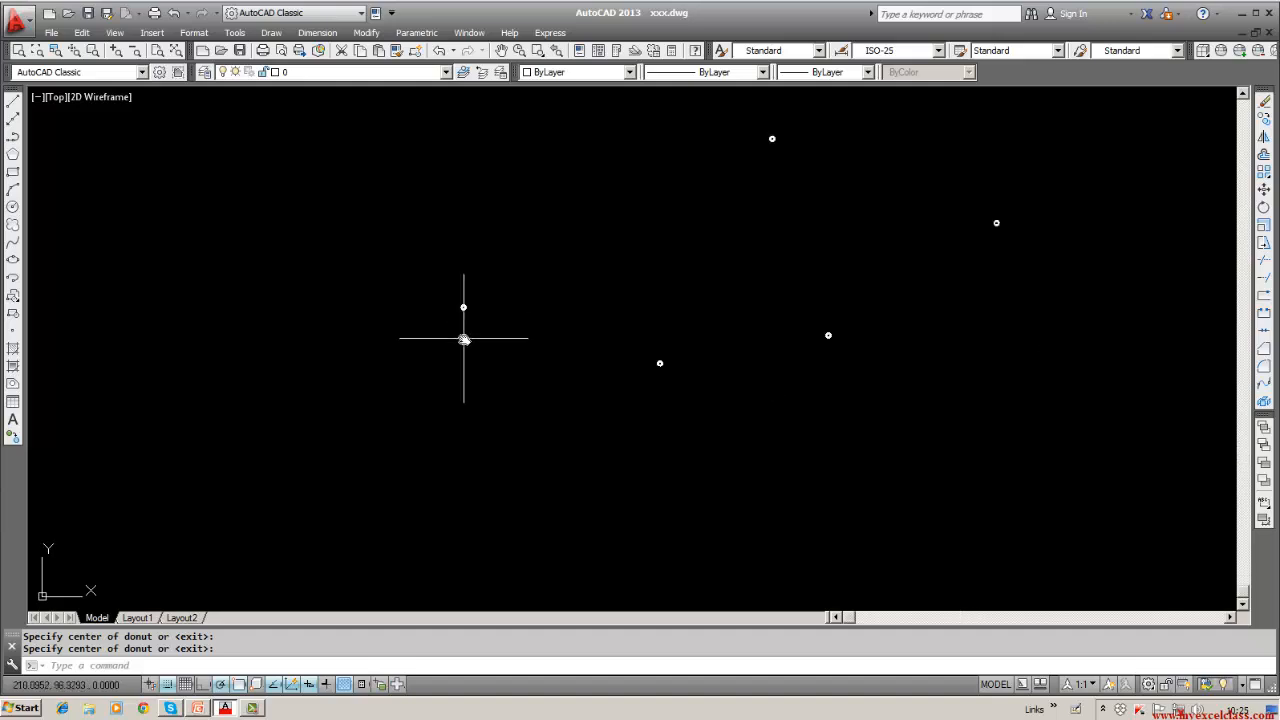
Draw four donuts with inside diameter 5 and outside diameter 20, three below the small donuts and one among them.
text(DOn)
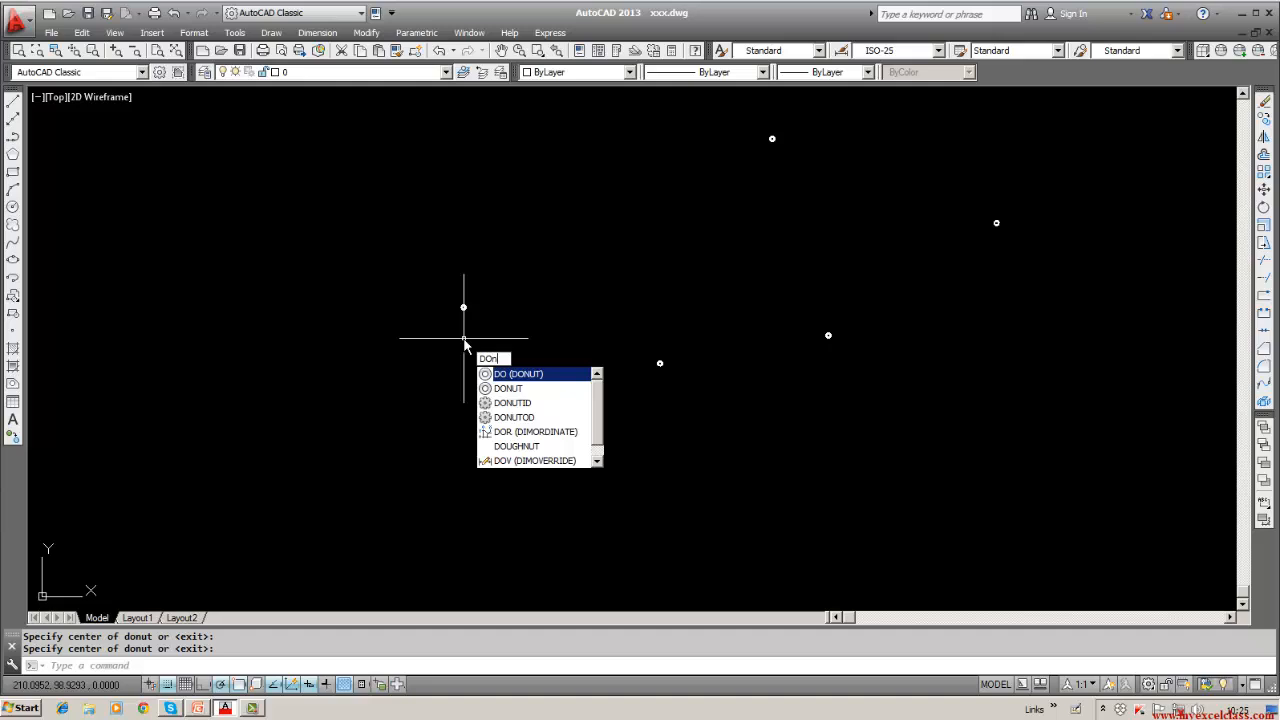
text(uT)
key(Return)
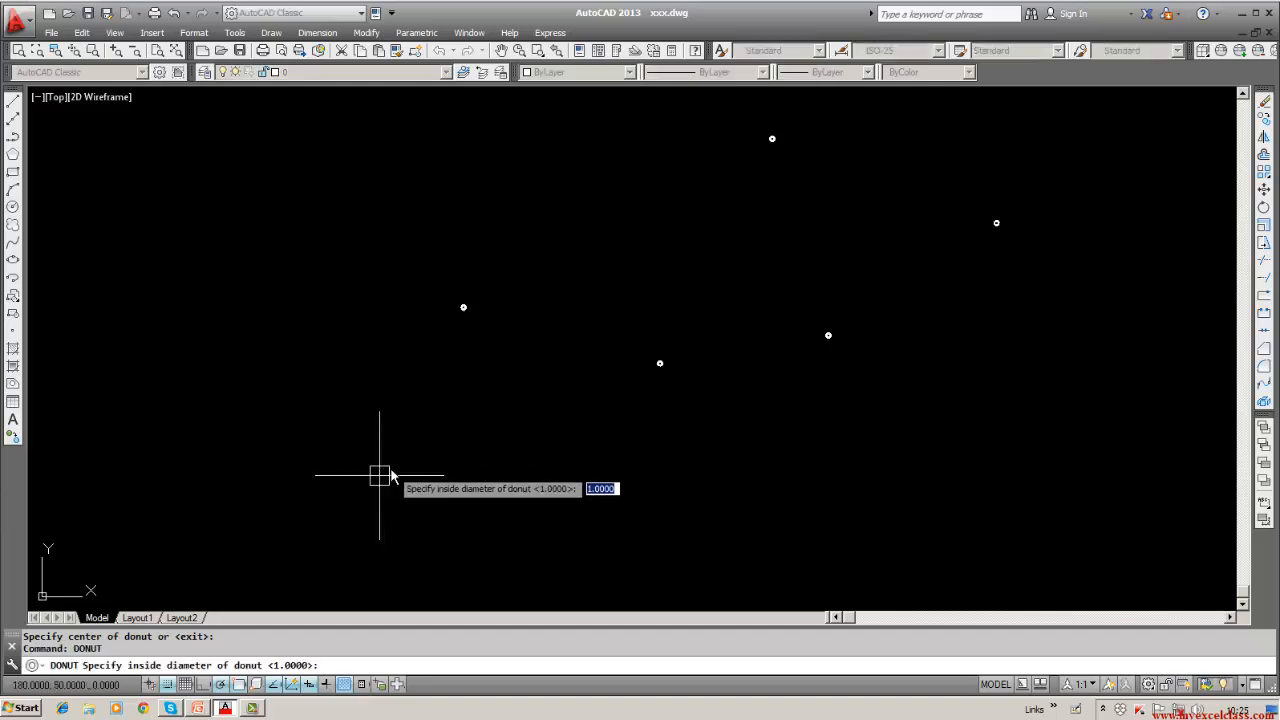
text(5)
key(Return)
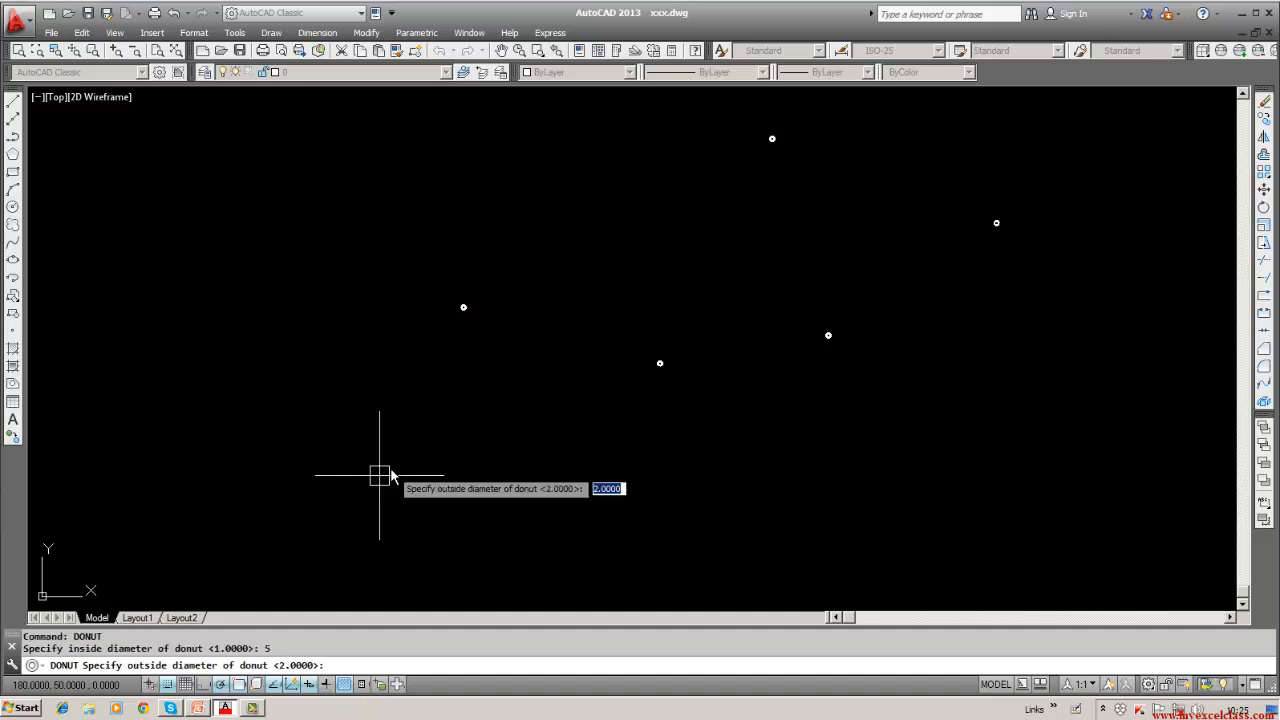
text(20)
key(Return)
click(379, 475)
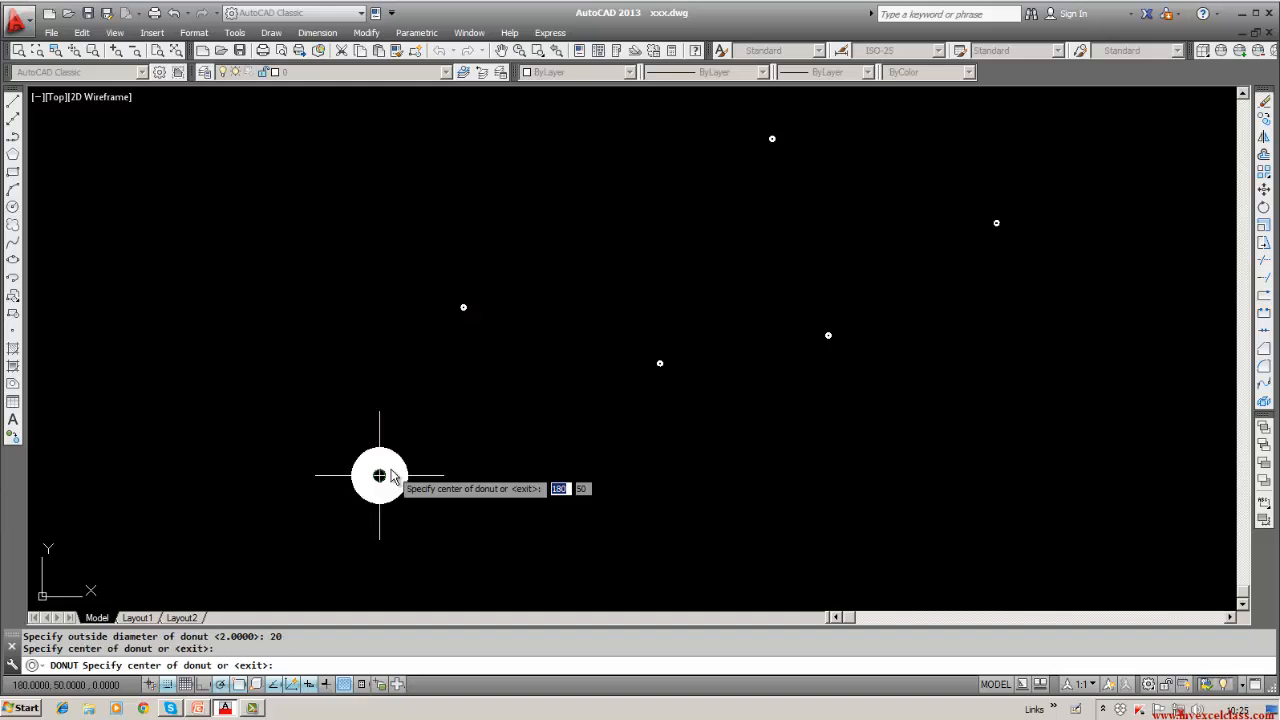
click(576, 475)
click(744, 503)
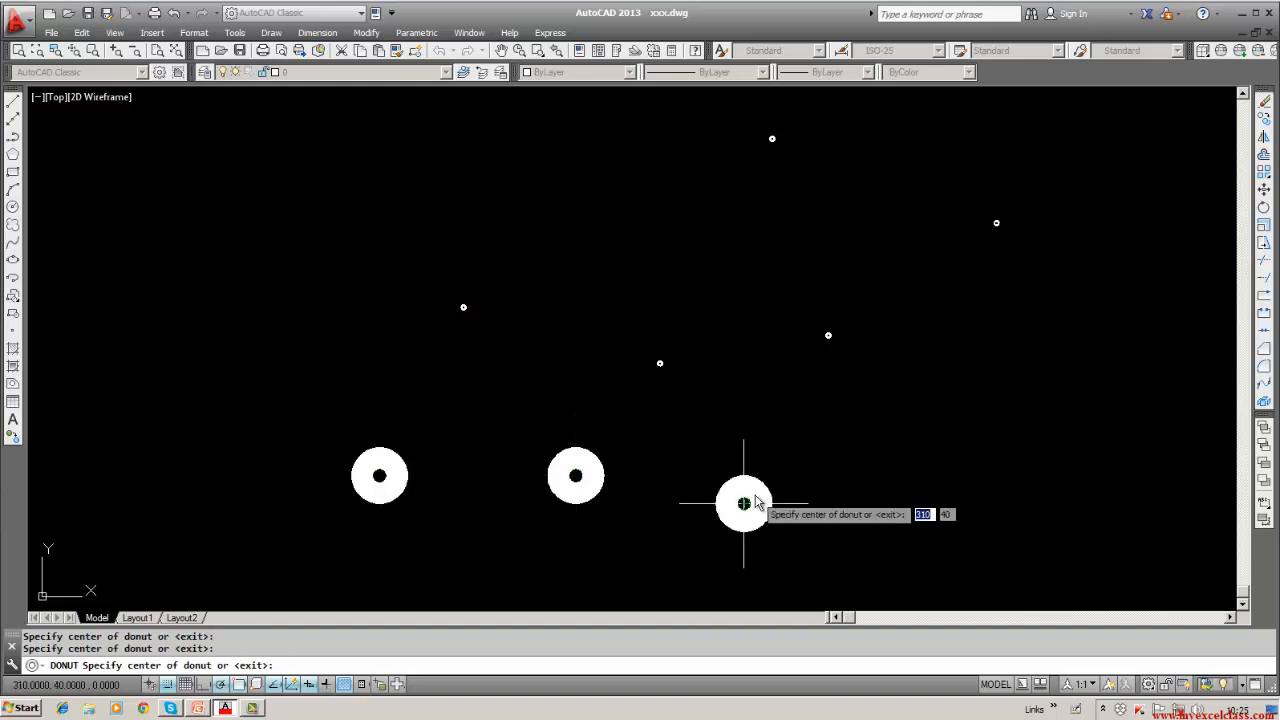
click(744, 279)
key(Escape)
key(Escape)
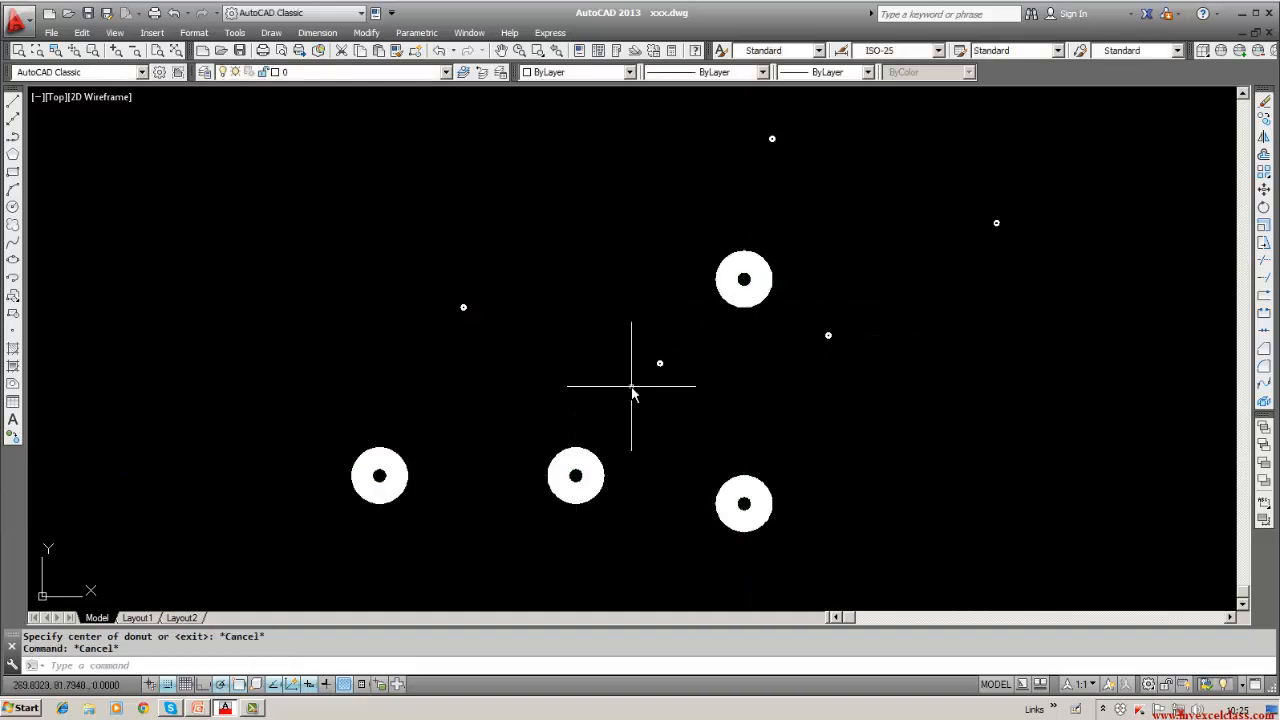
Erase all the small and large donuts with one window selection around them.
scroll(632, 388, down, 2)
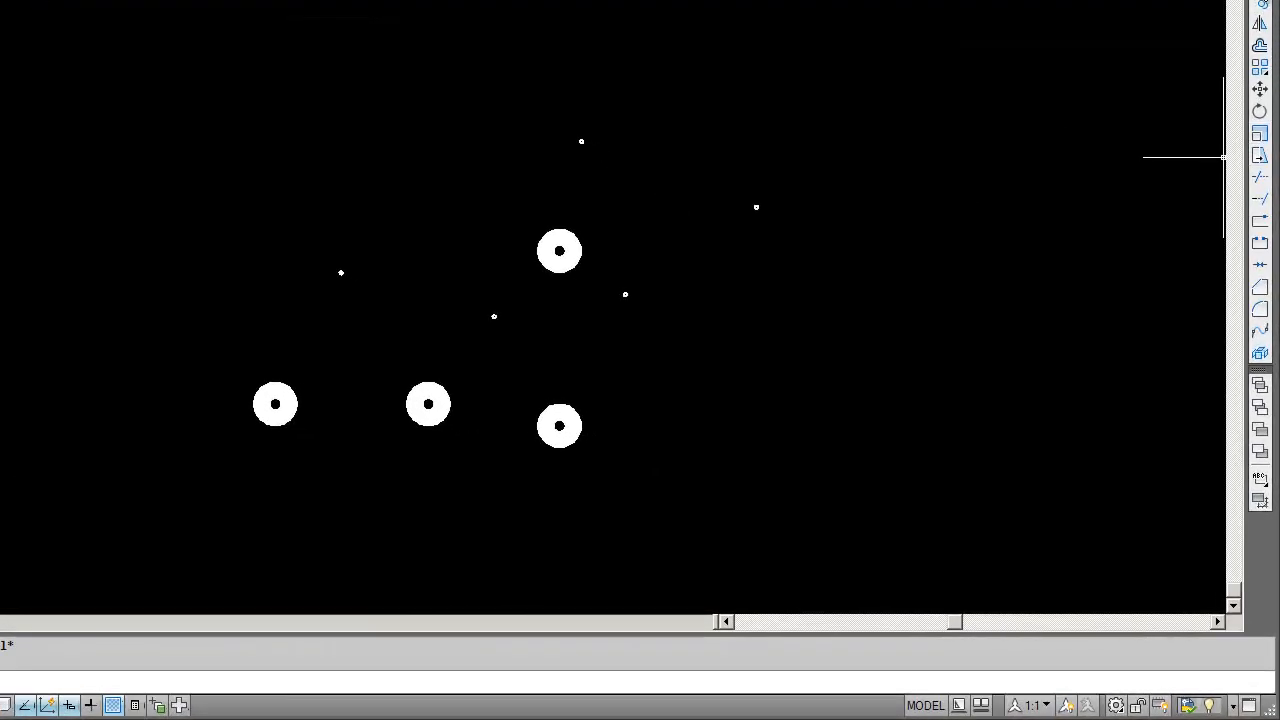
click(1261, 8)
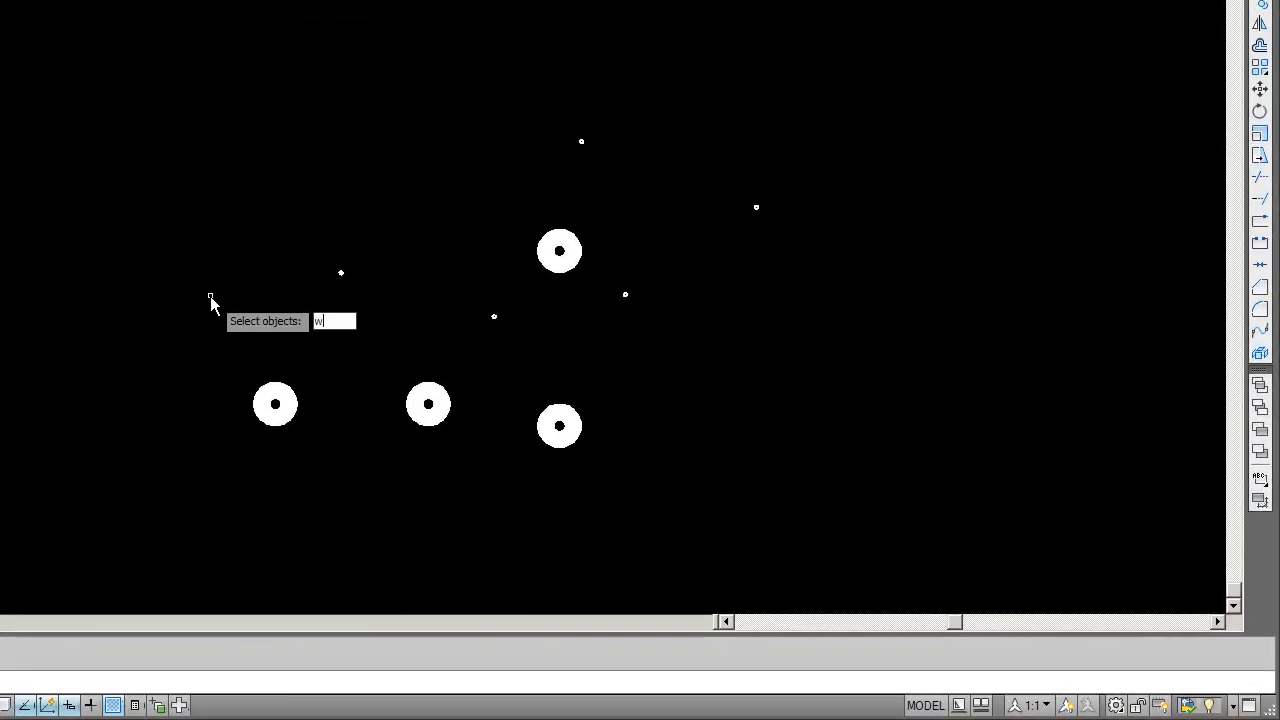
click(150, 103)
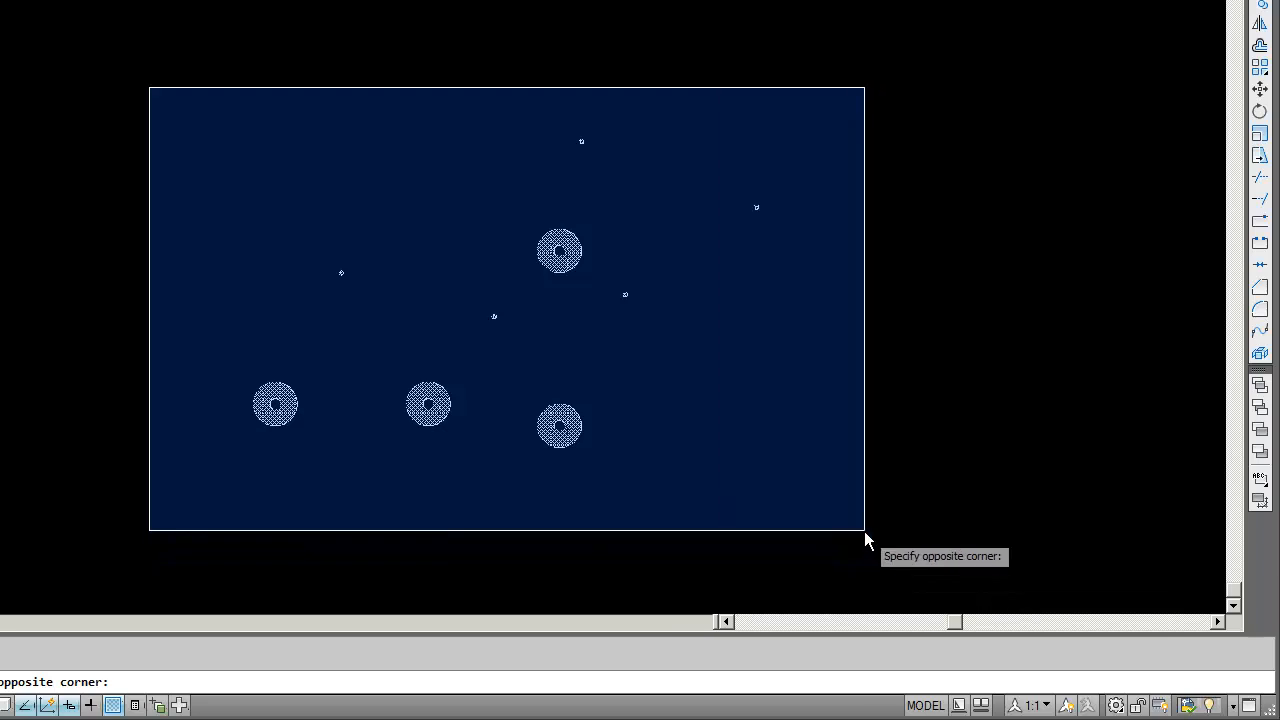
click(864, 531)
key(Delete)
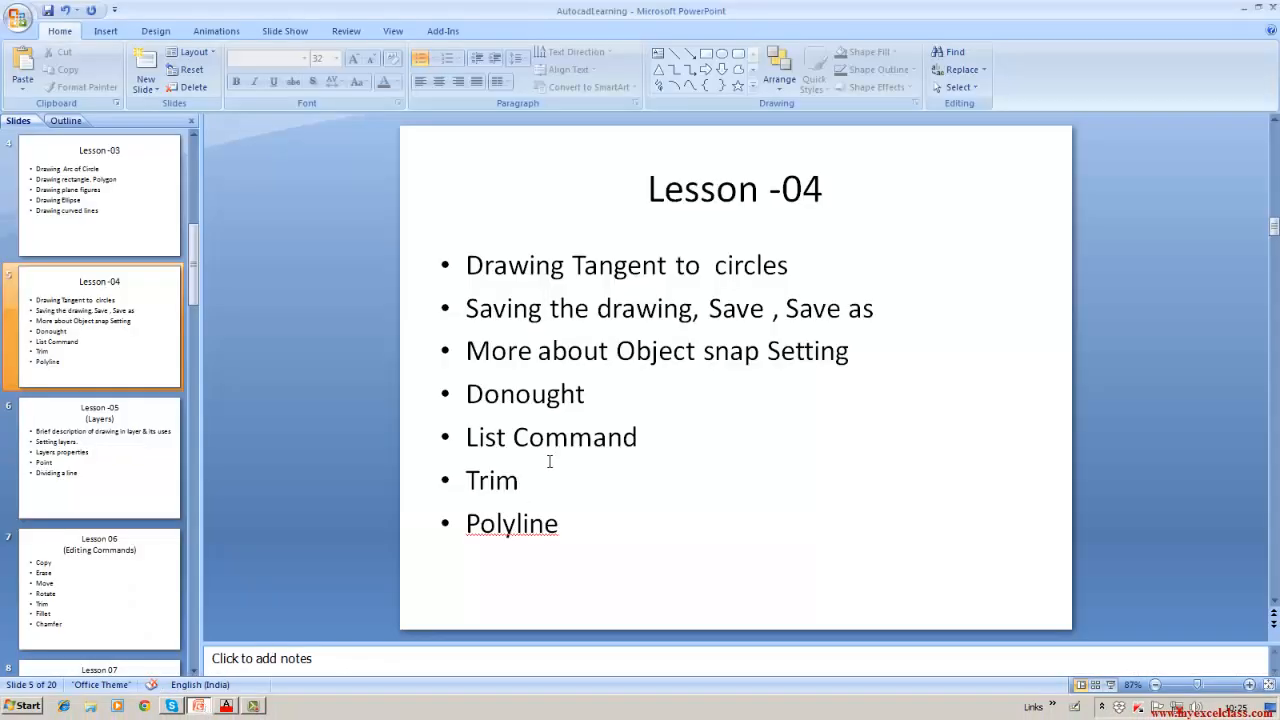
Return to AutoCAD and draw a closed triangle of lines with corners at about (90, 90), (380, 140) and (340, 50).
click(227, 706)
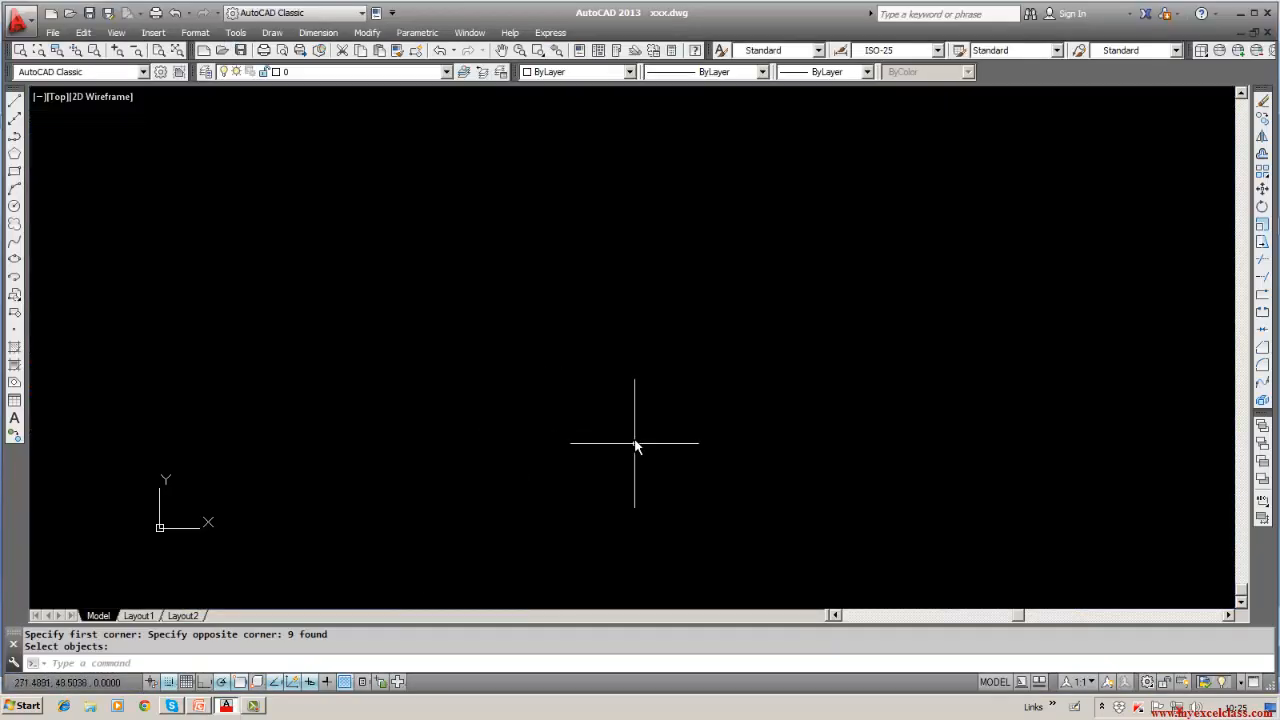
click(15, 101)
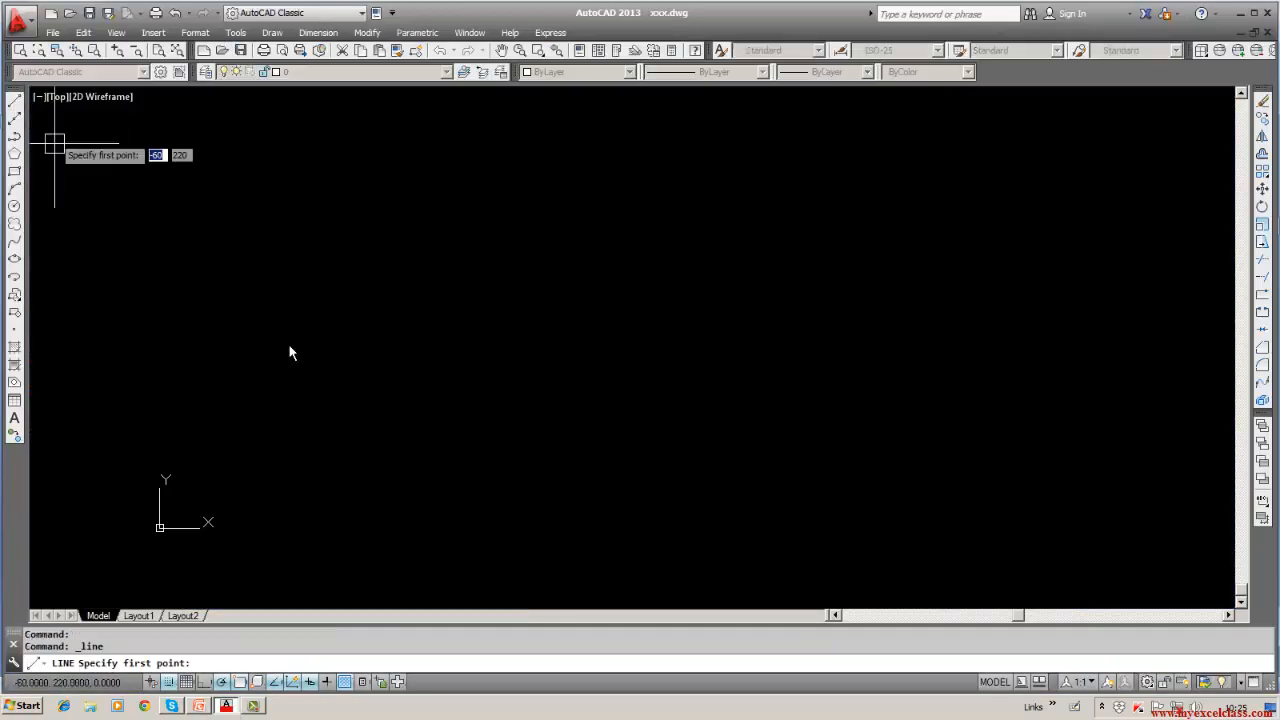
click(317, 370)
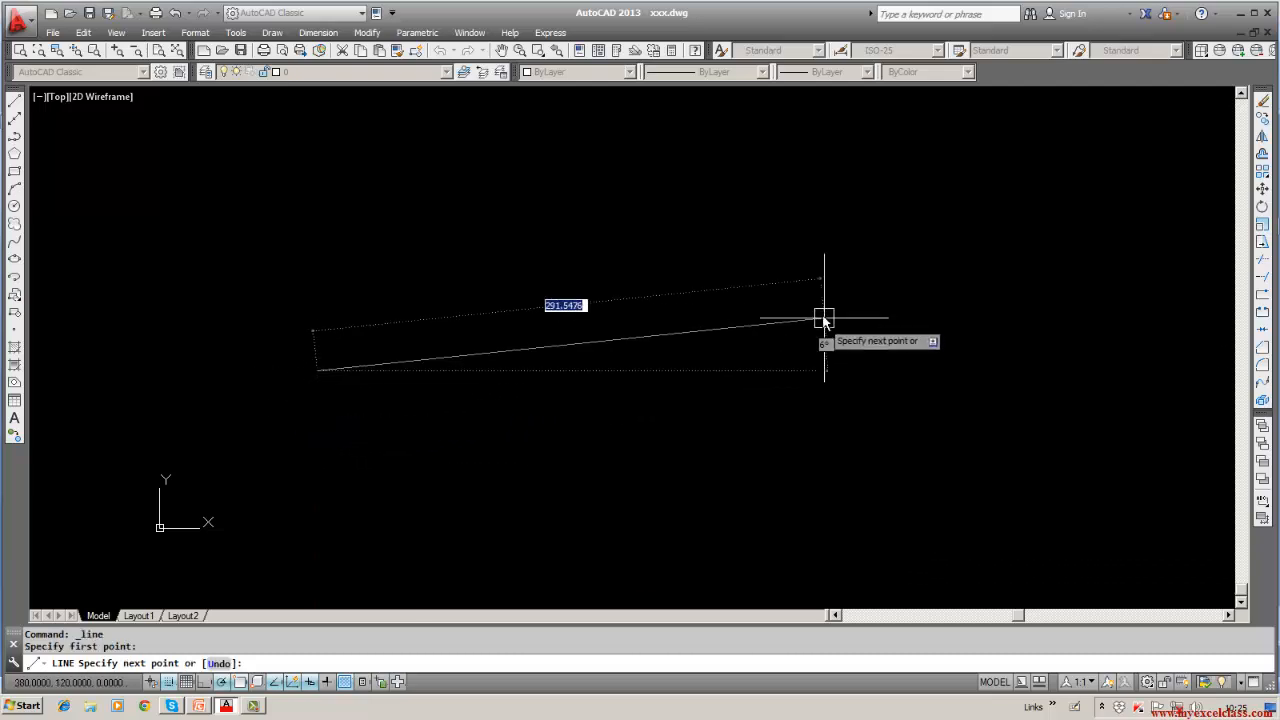
click(824, 285)
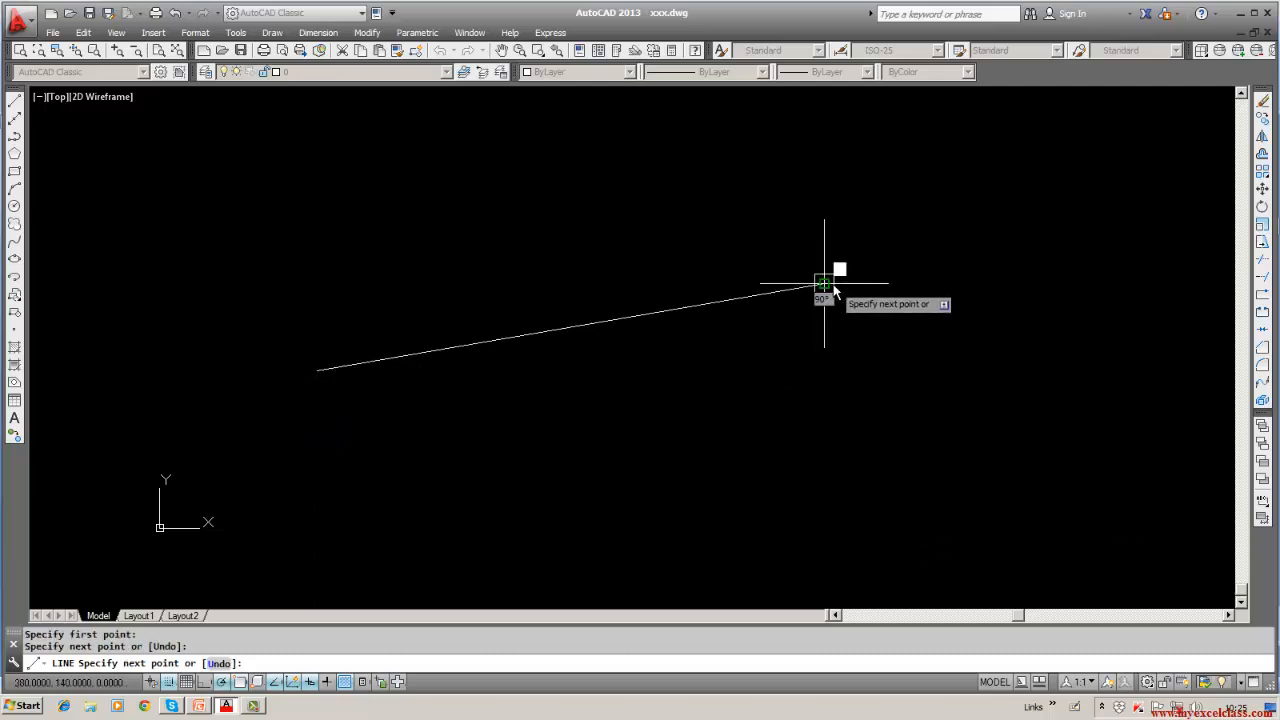
click(754, 440)
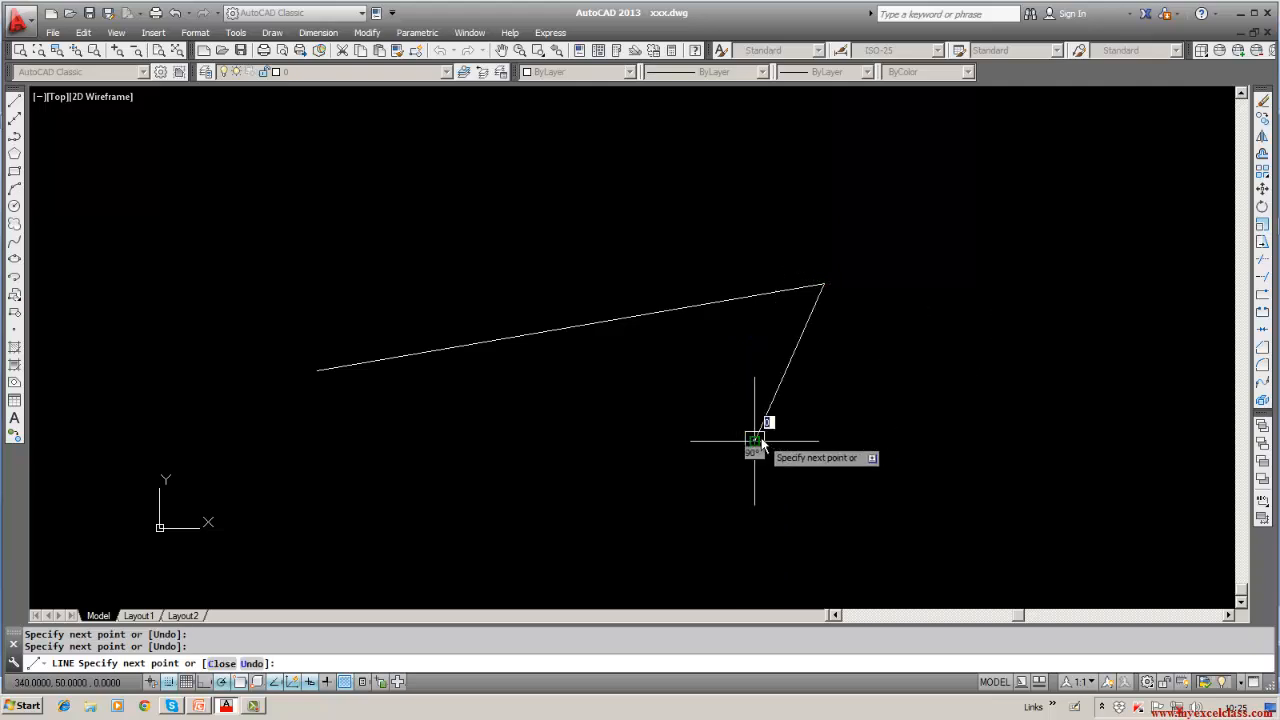
click(317, 370)
key(Escape)
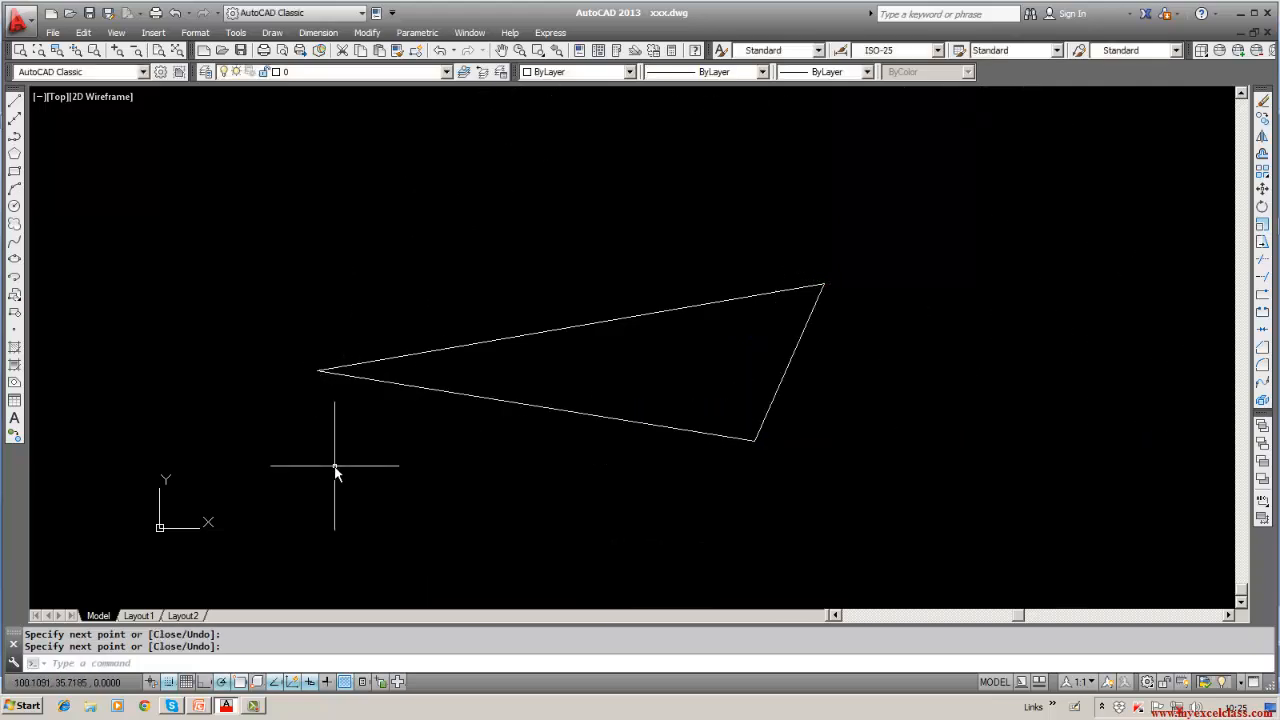
Try to list the triangle's lower edge and enlarge the command window to show about seven lines of history.
text(l)
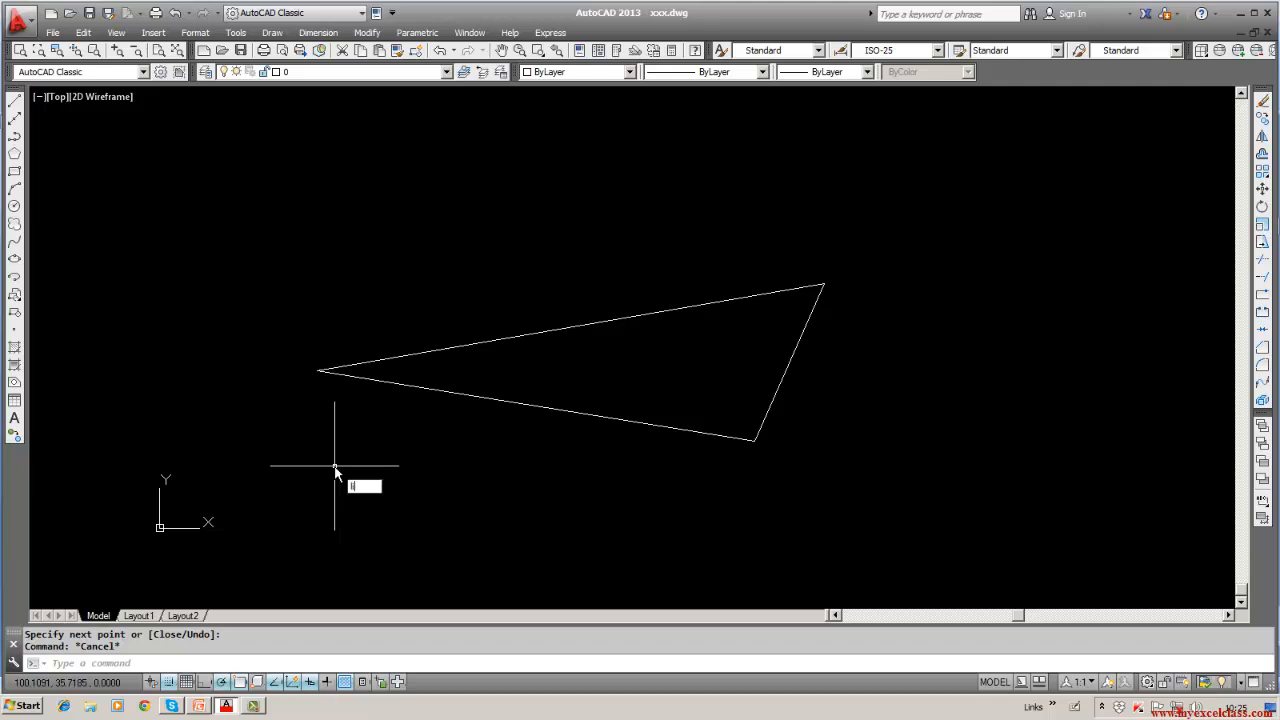
text(ist)
key(Return)
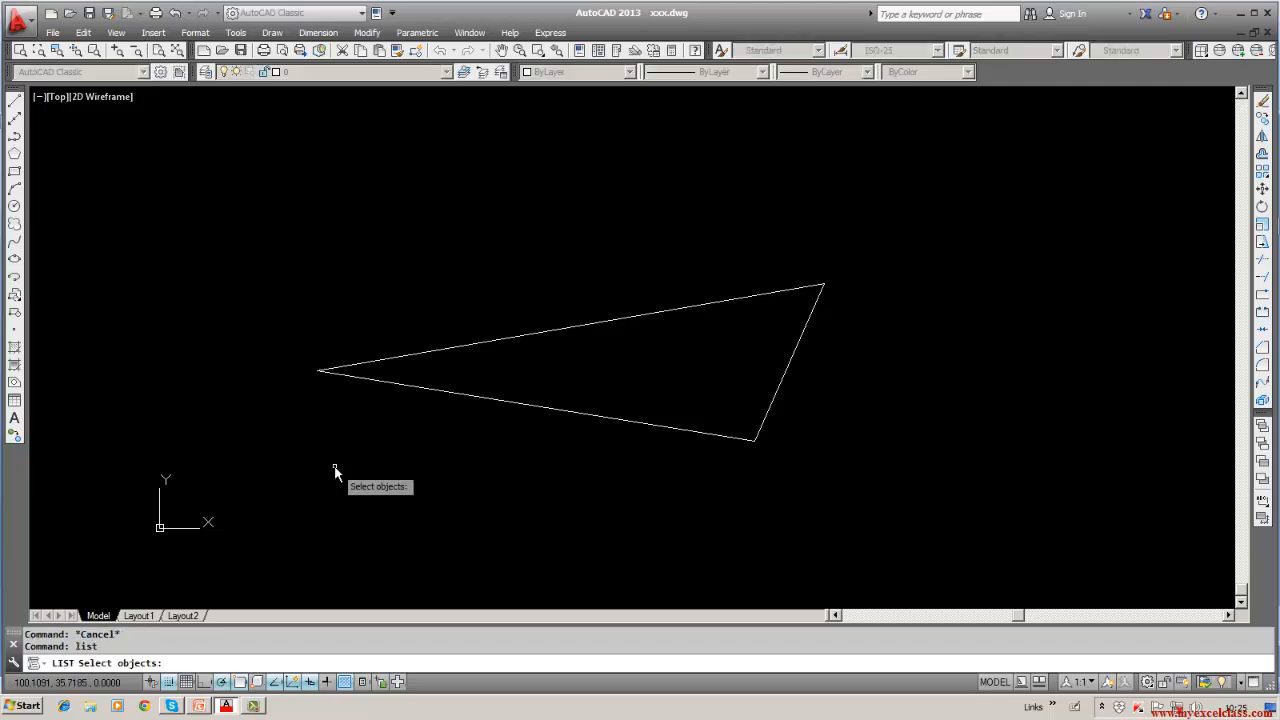
click(576, 412)
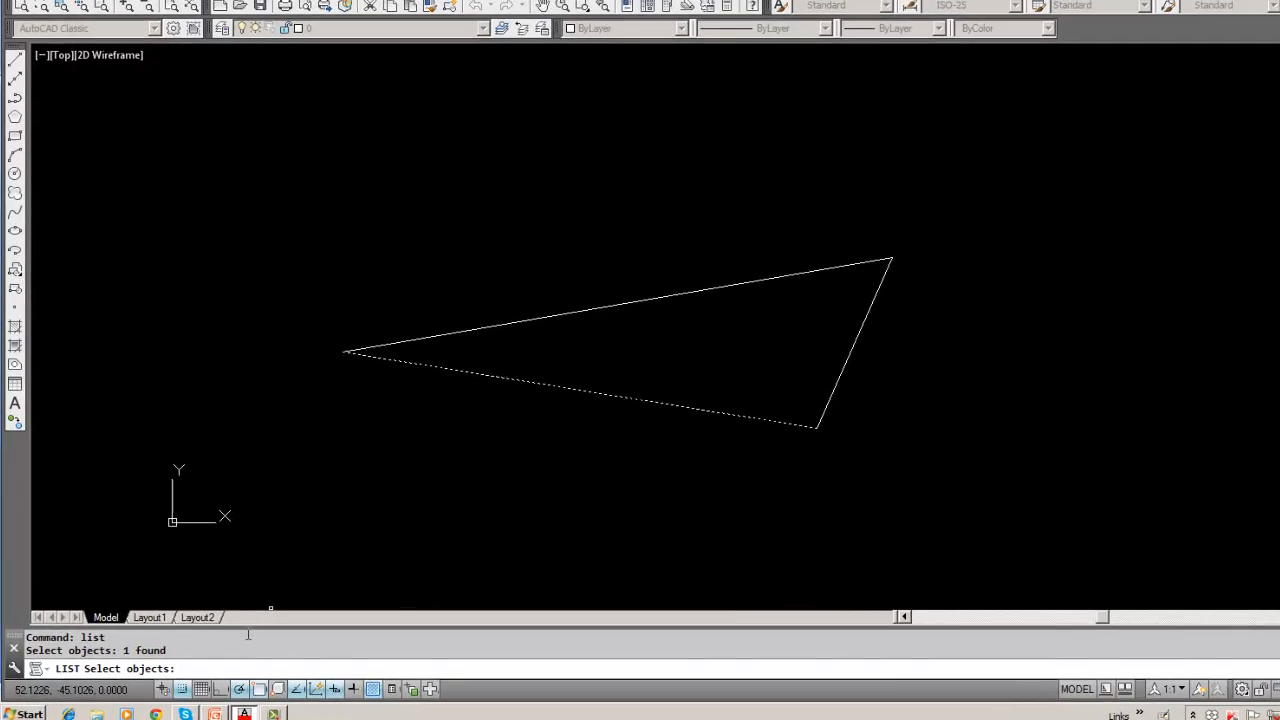
drag(298, 549, 298, 549)
key(Escape)
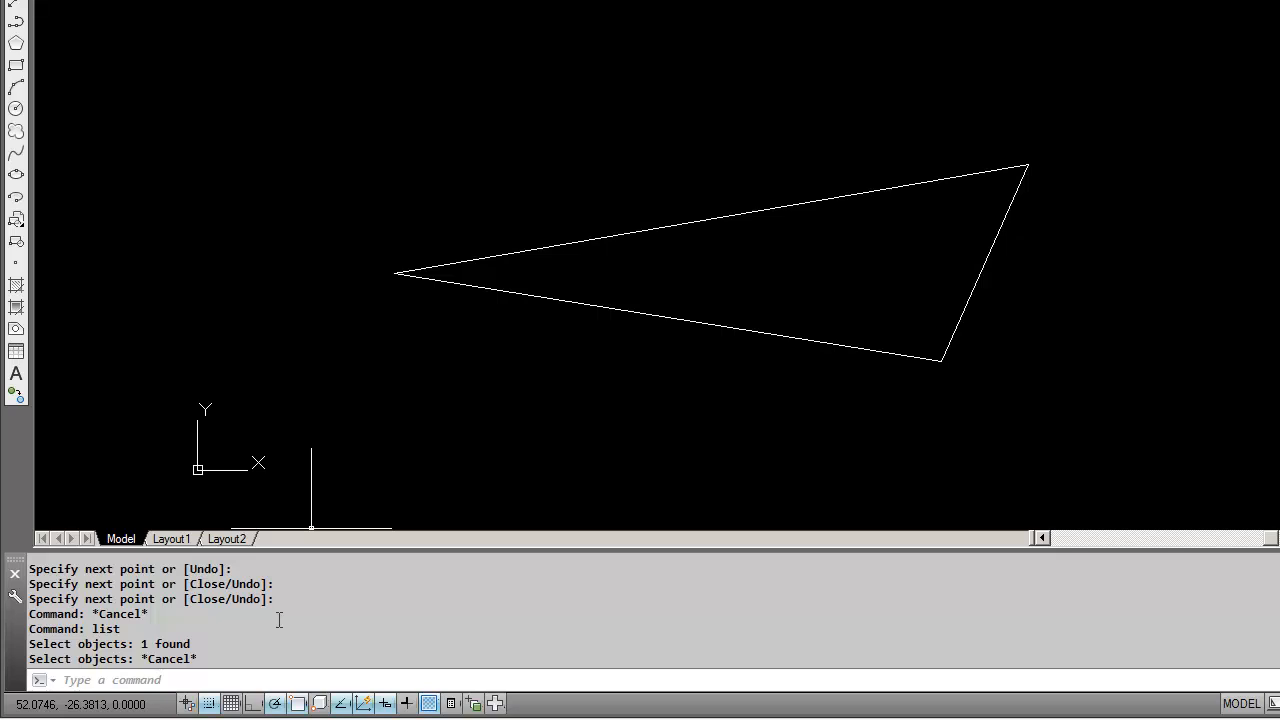
key(Return)
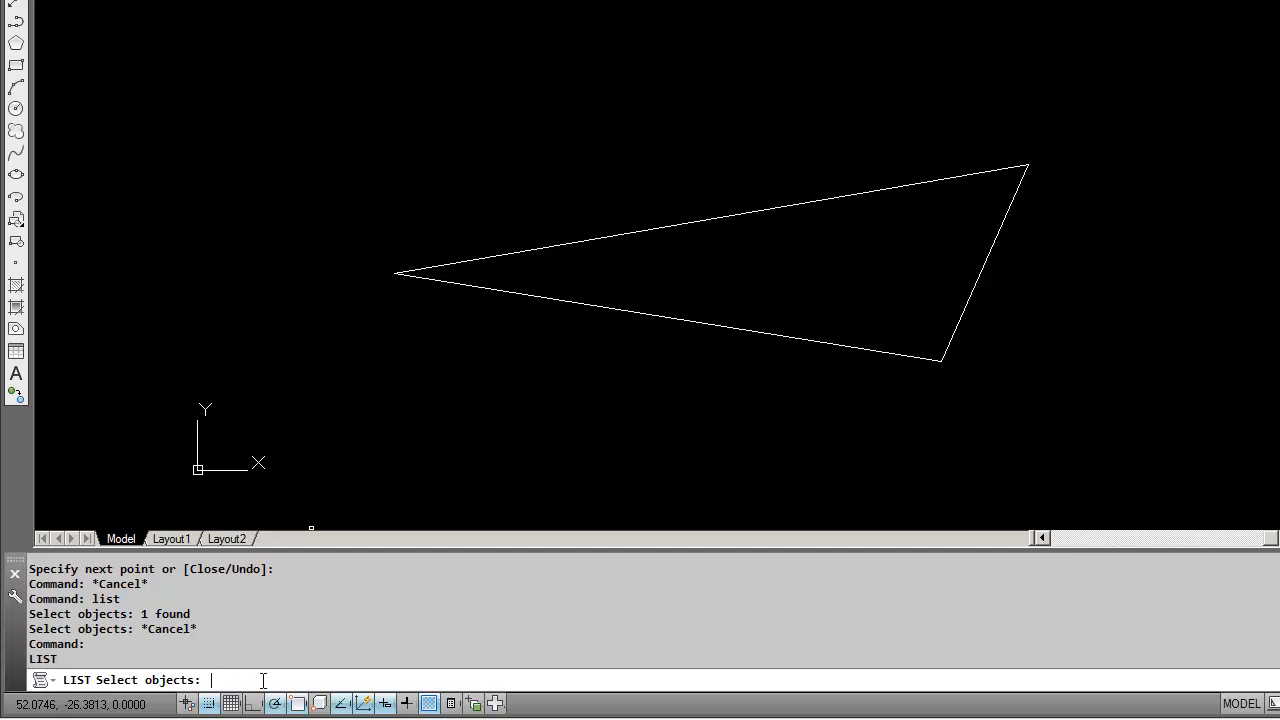
key(Return)
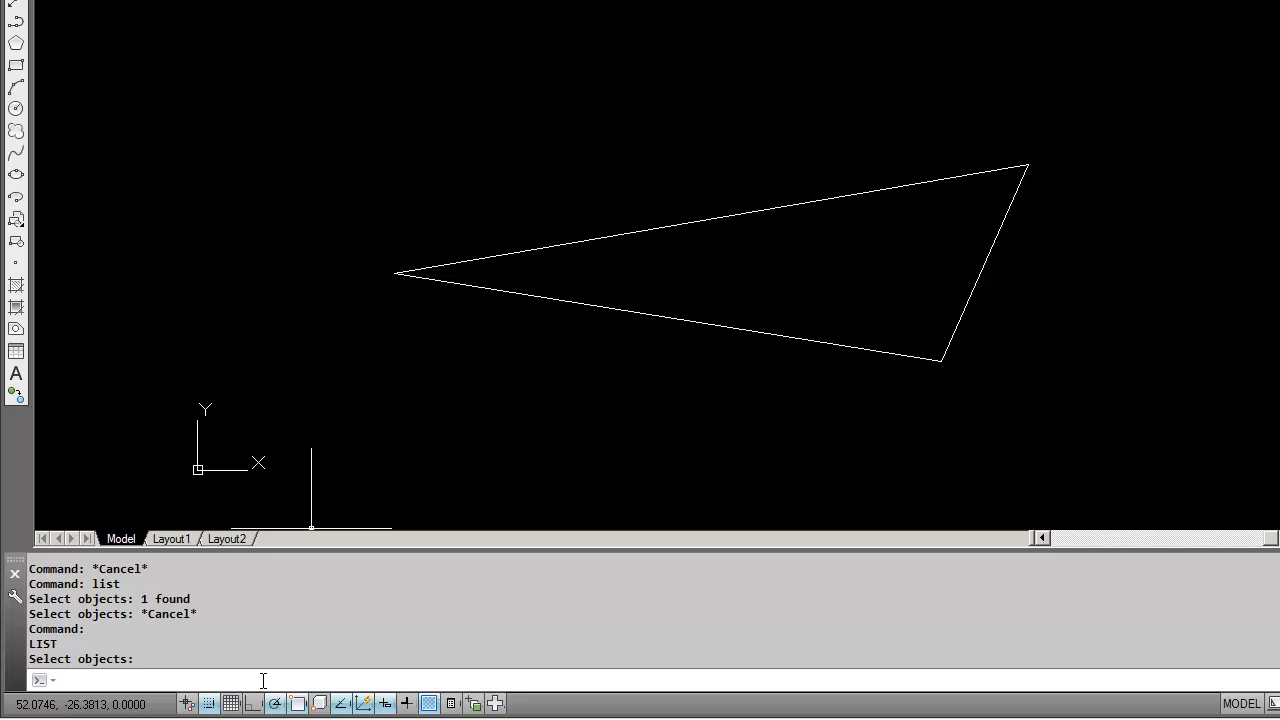
key(Escape)
key(Escape)
key(Escape)
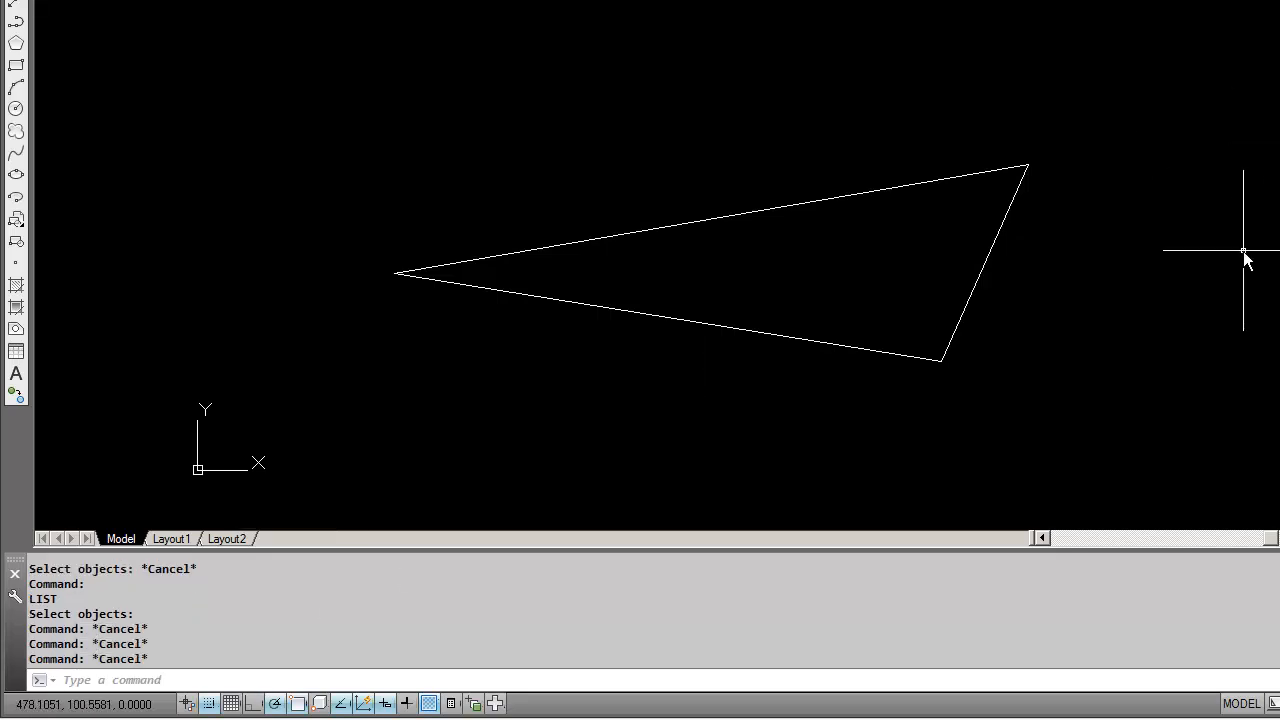
Use the List command on the triangle's lower edge to read its data, and close the text window.
text(lis)
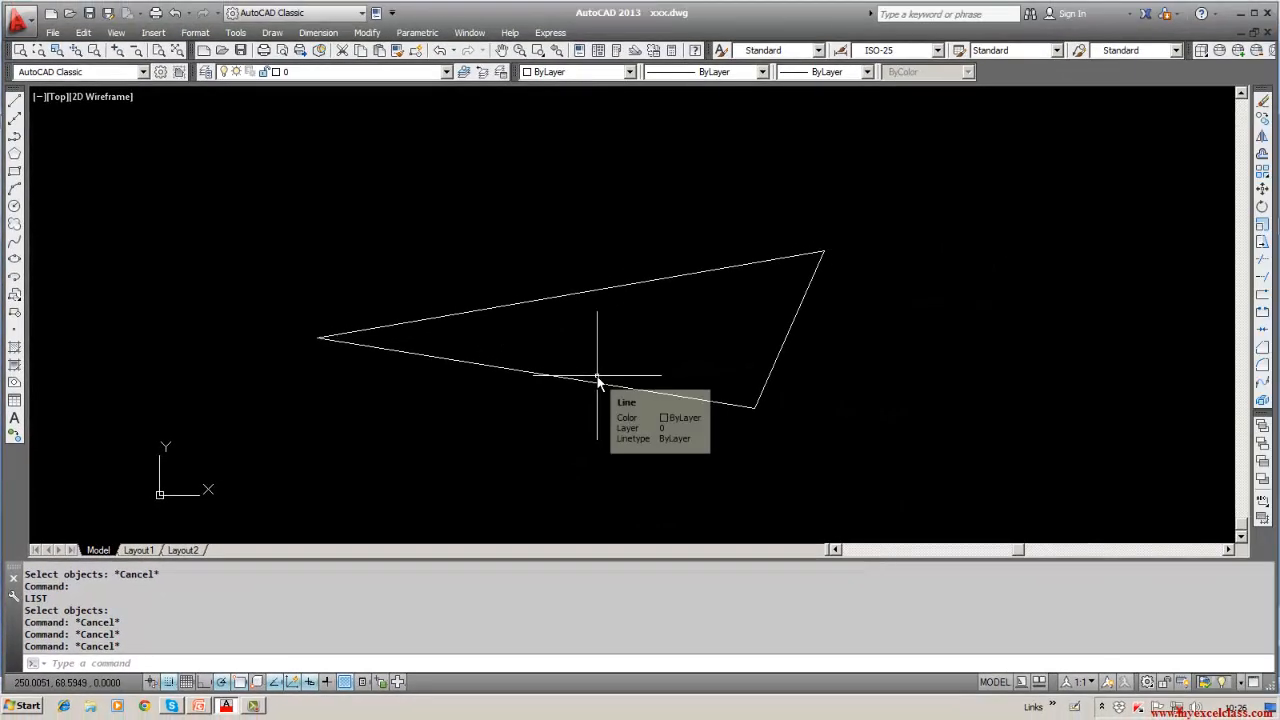
text(t)
key(Return)
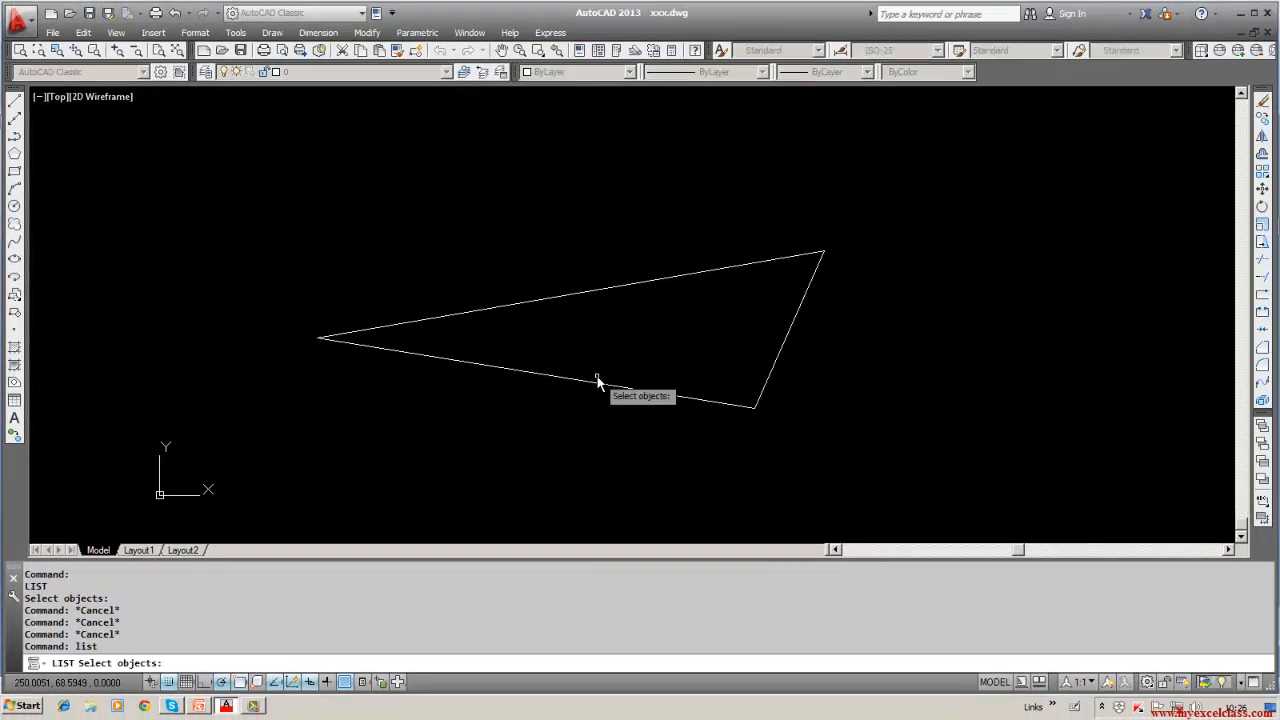
click(592, 384)
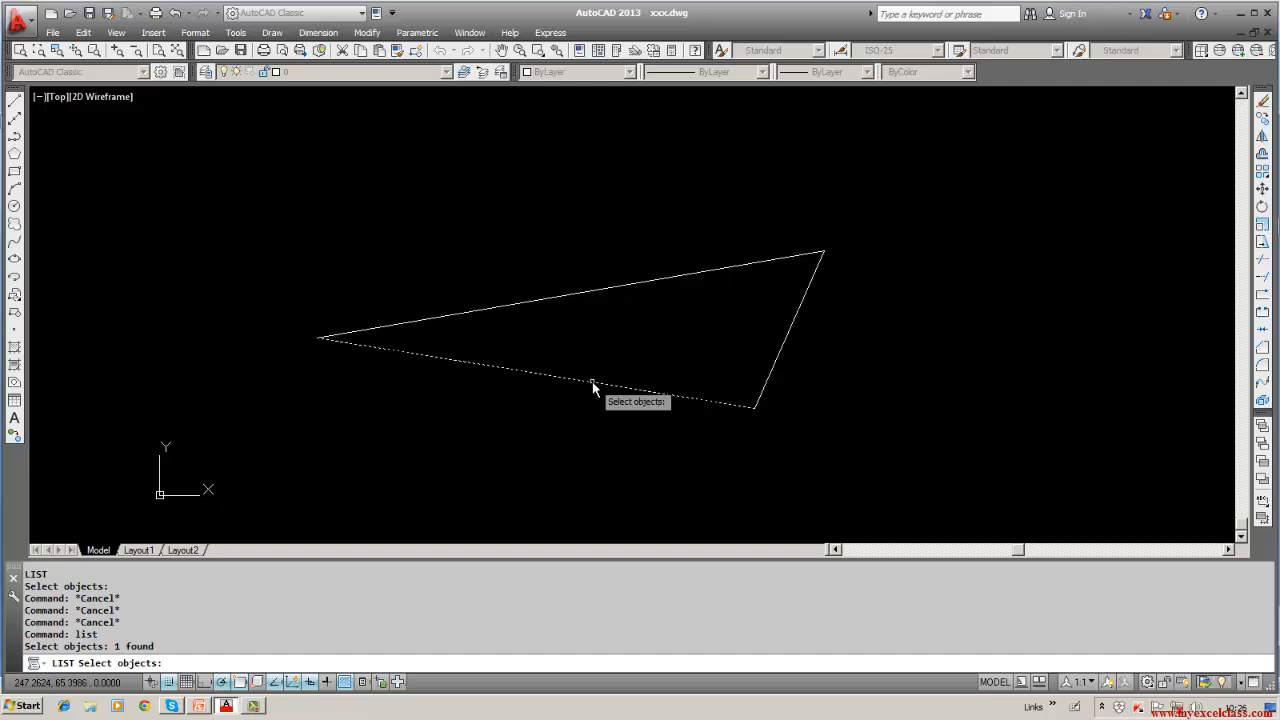
key(Return)
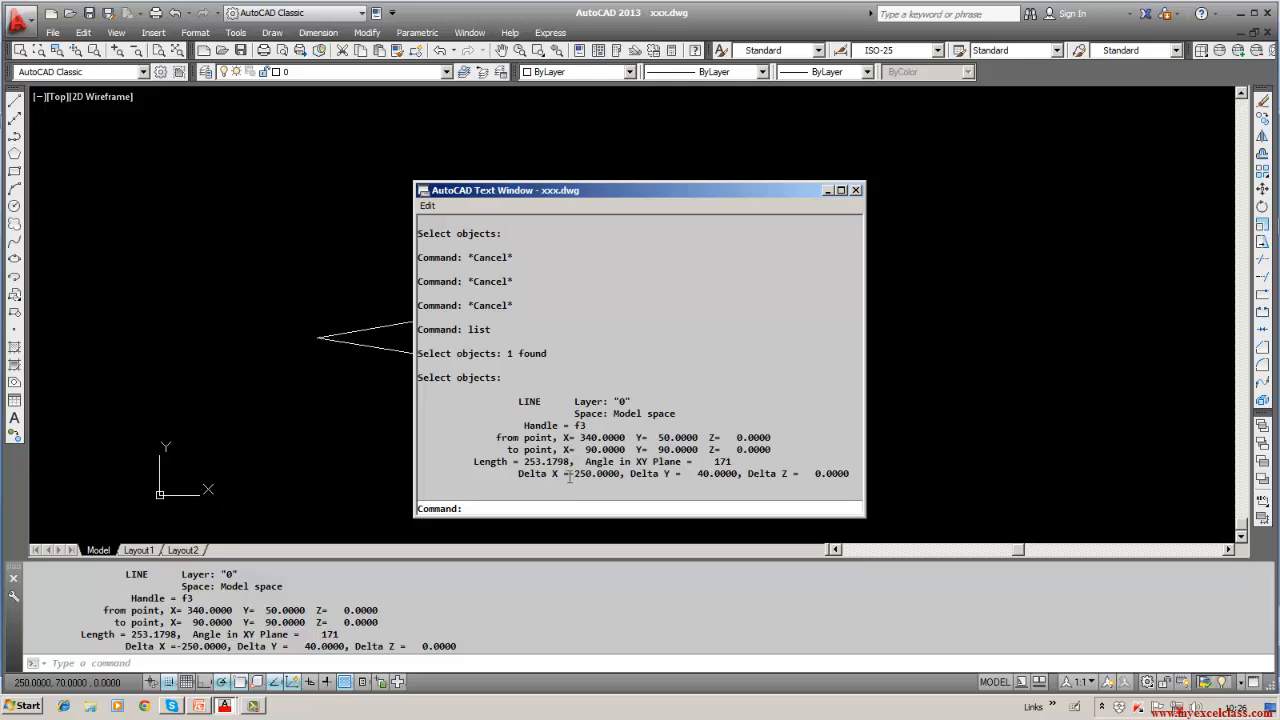
click(857, 191)
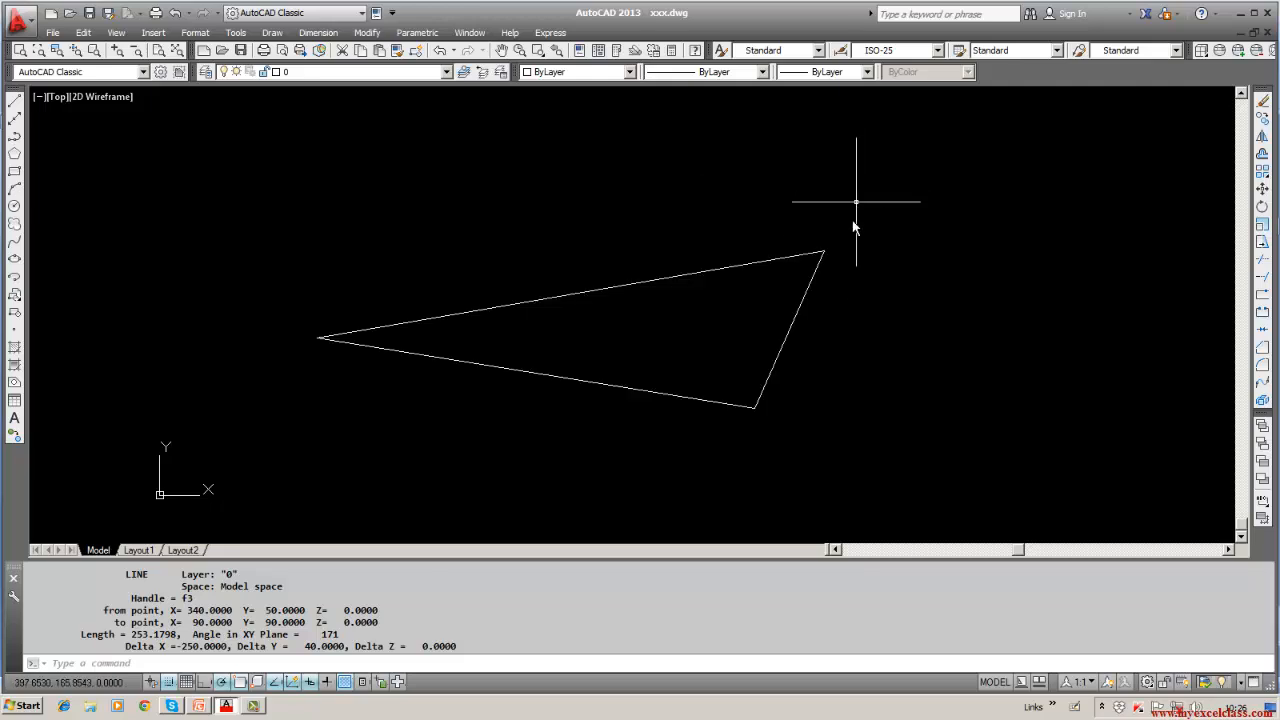
key(Escape)
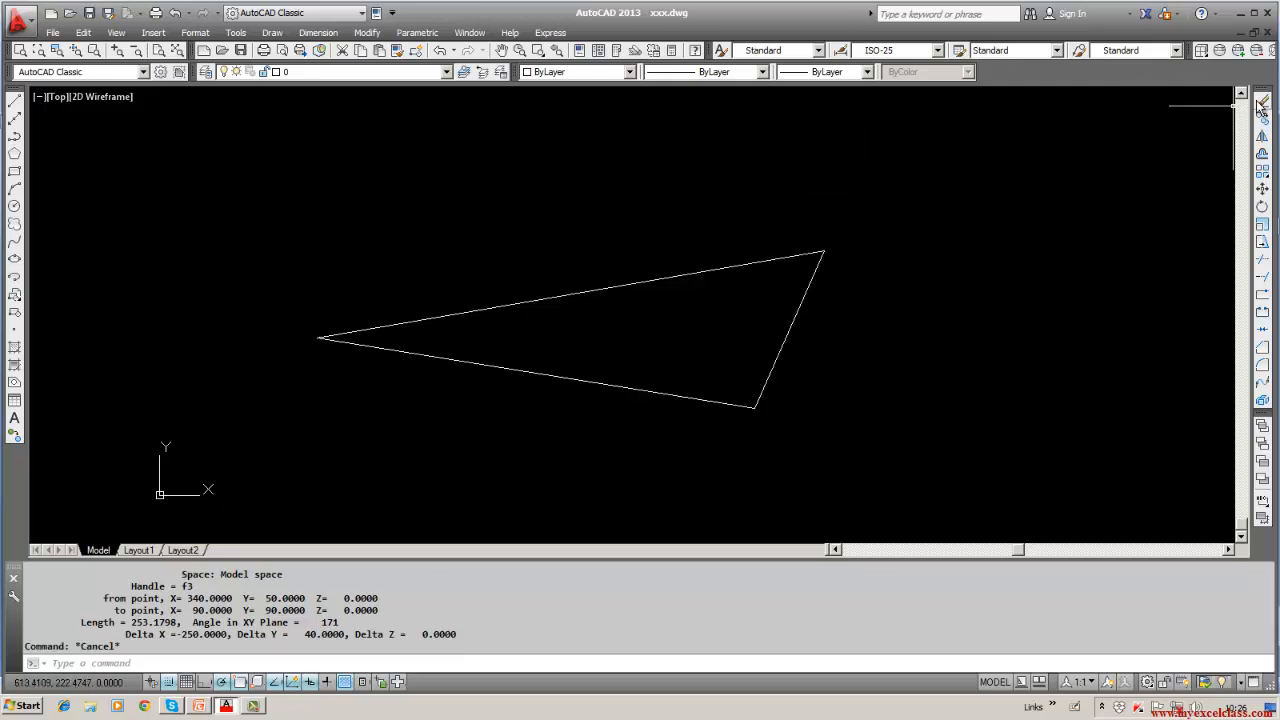
Erase the triangle's short right-hand edge, leaving the upper and lower lines in place.
click(1262, 101)
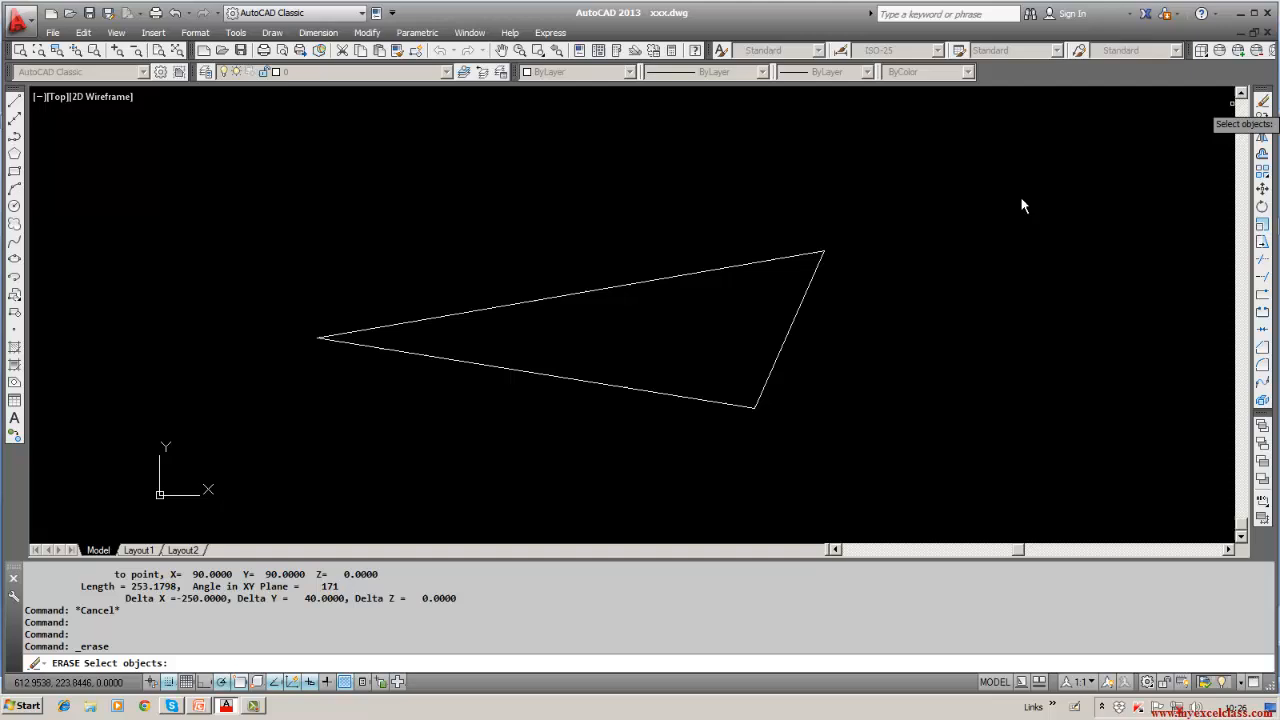
click(787, 336)
key(Return)
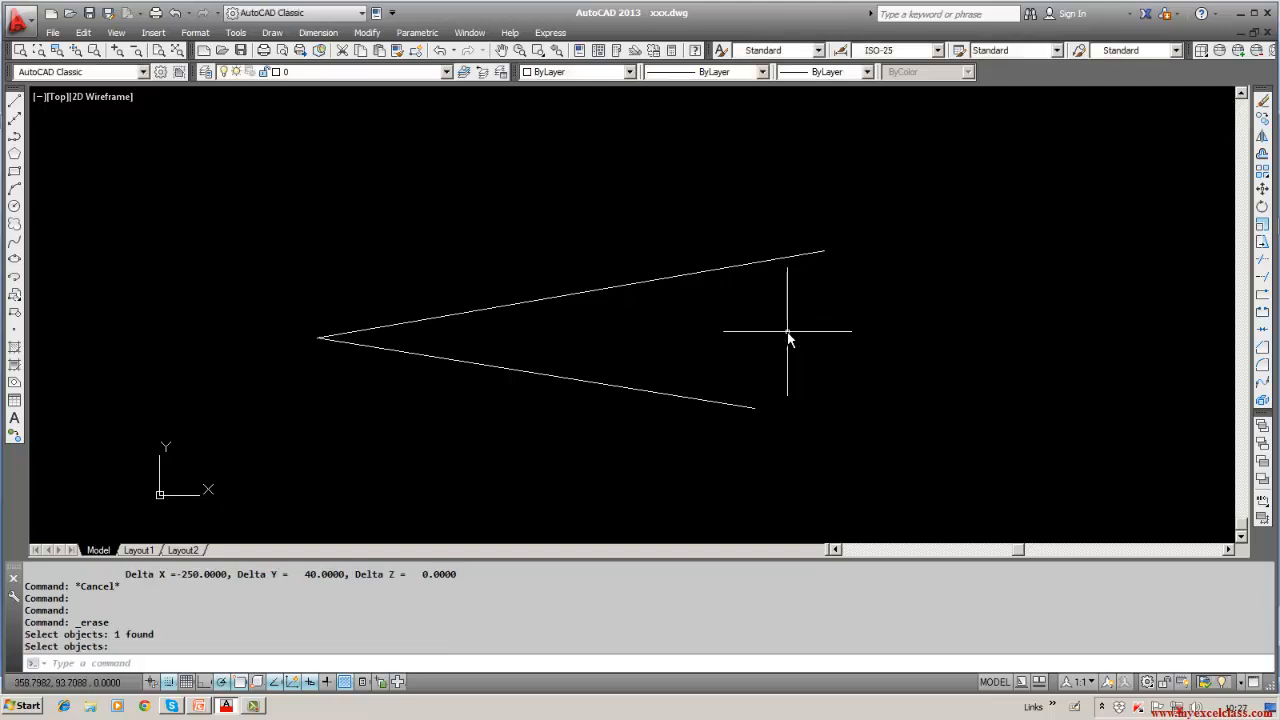
key(Escape)
key(Escape)
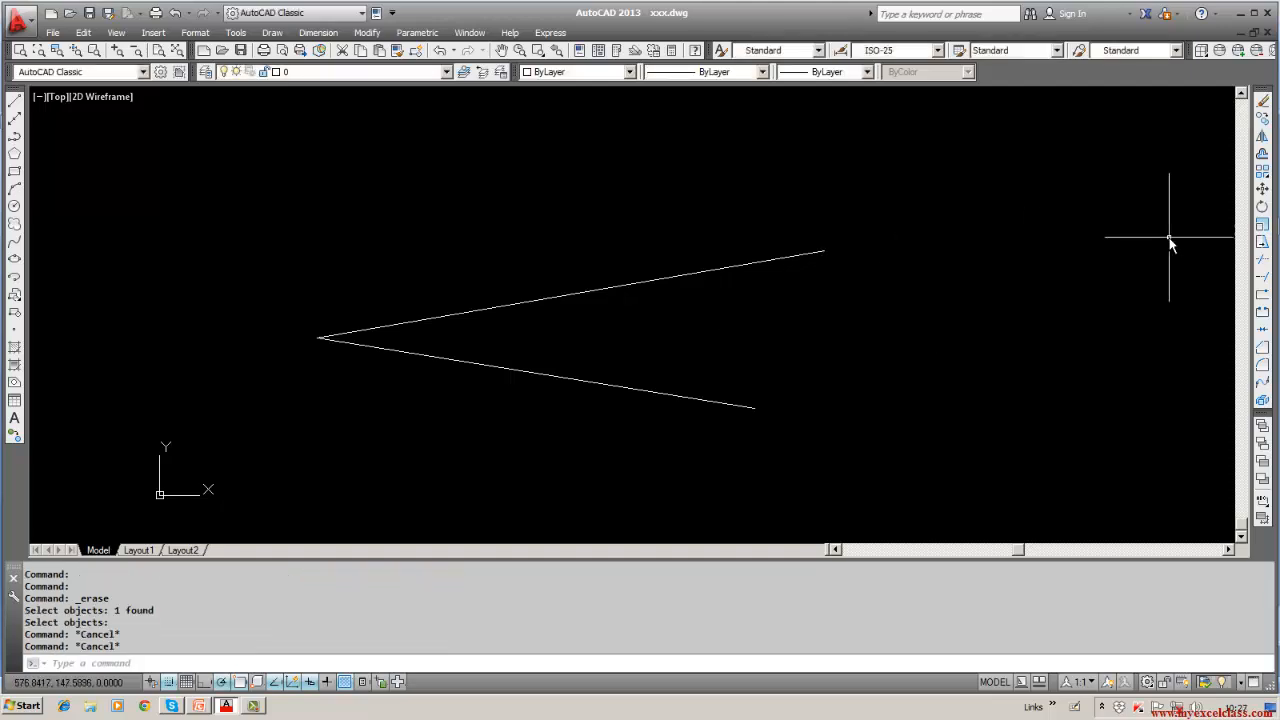
List the properties of the upper of the two remaining lines.
click(1261, 104)
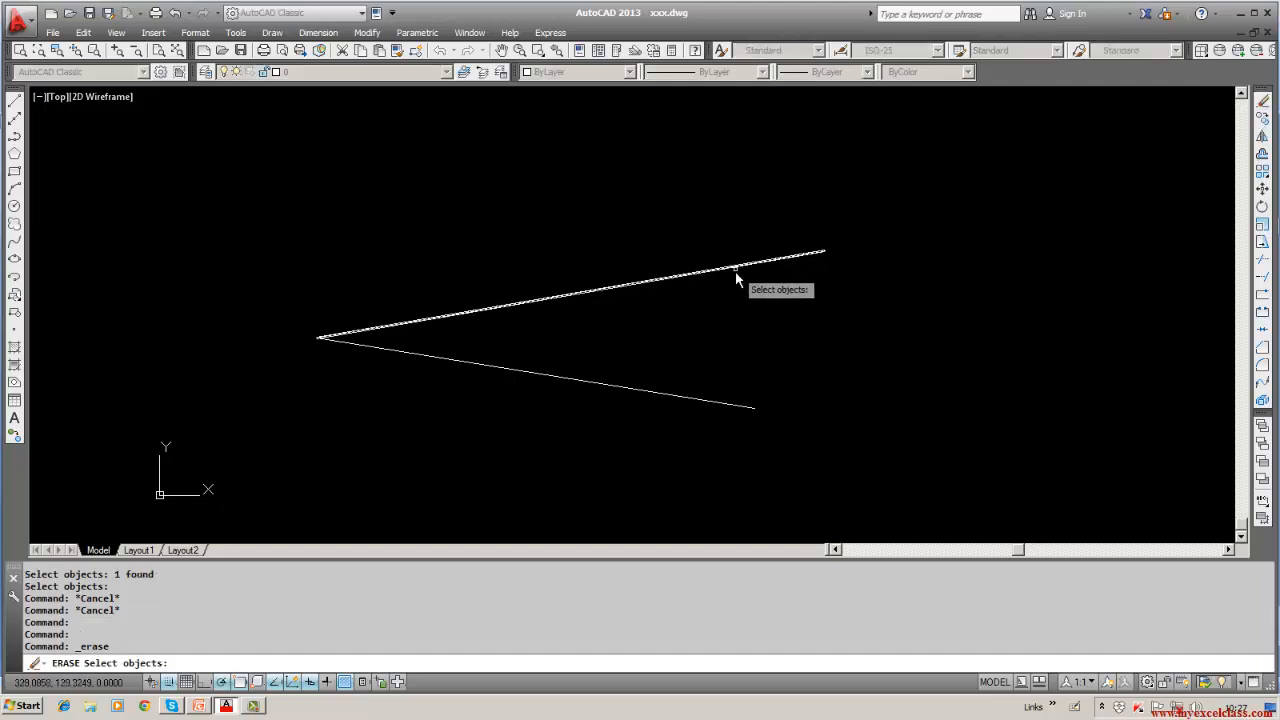
key(Escape)
text(lis)
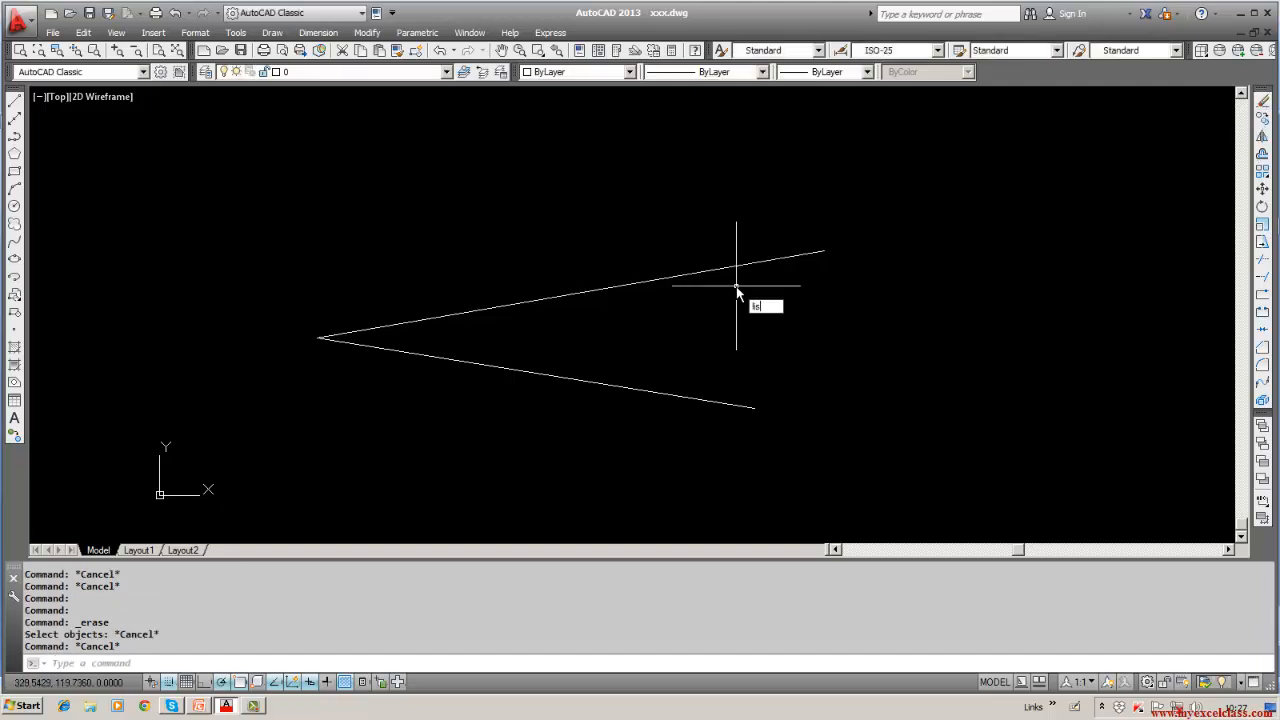
text(t)
key(Return)
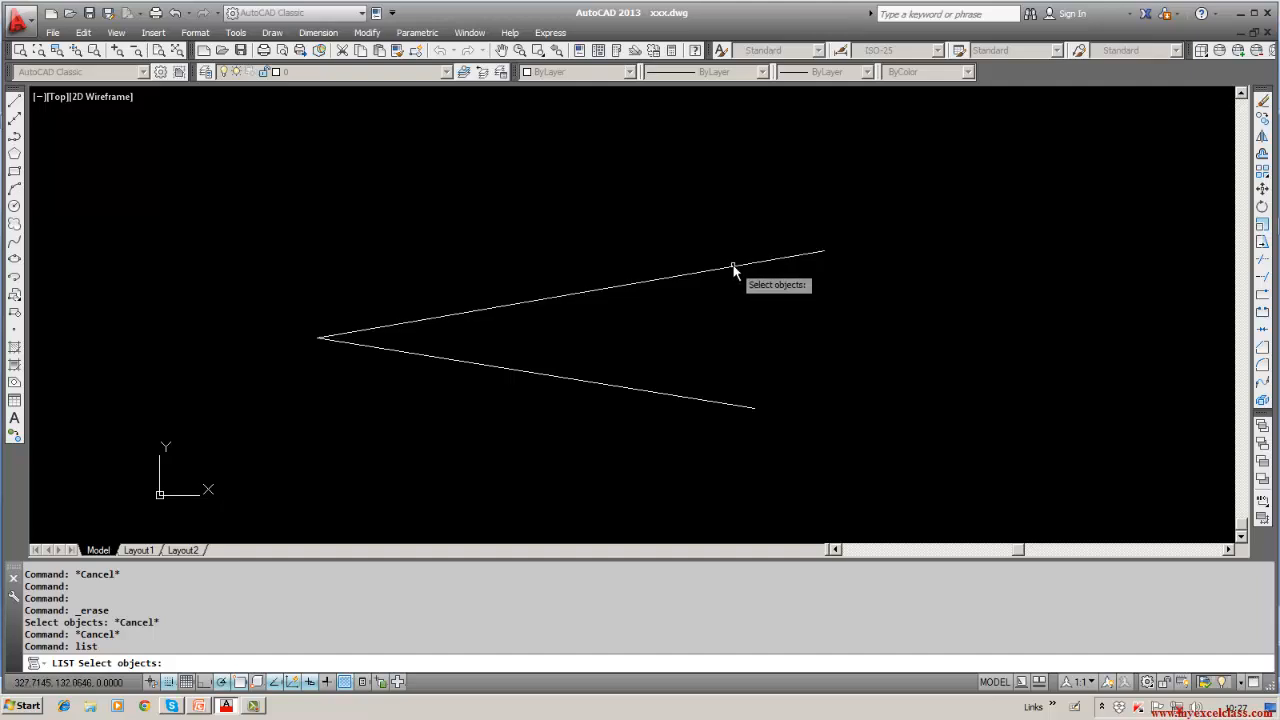
click(733, 269)
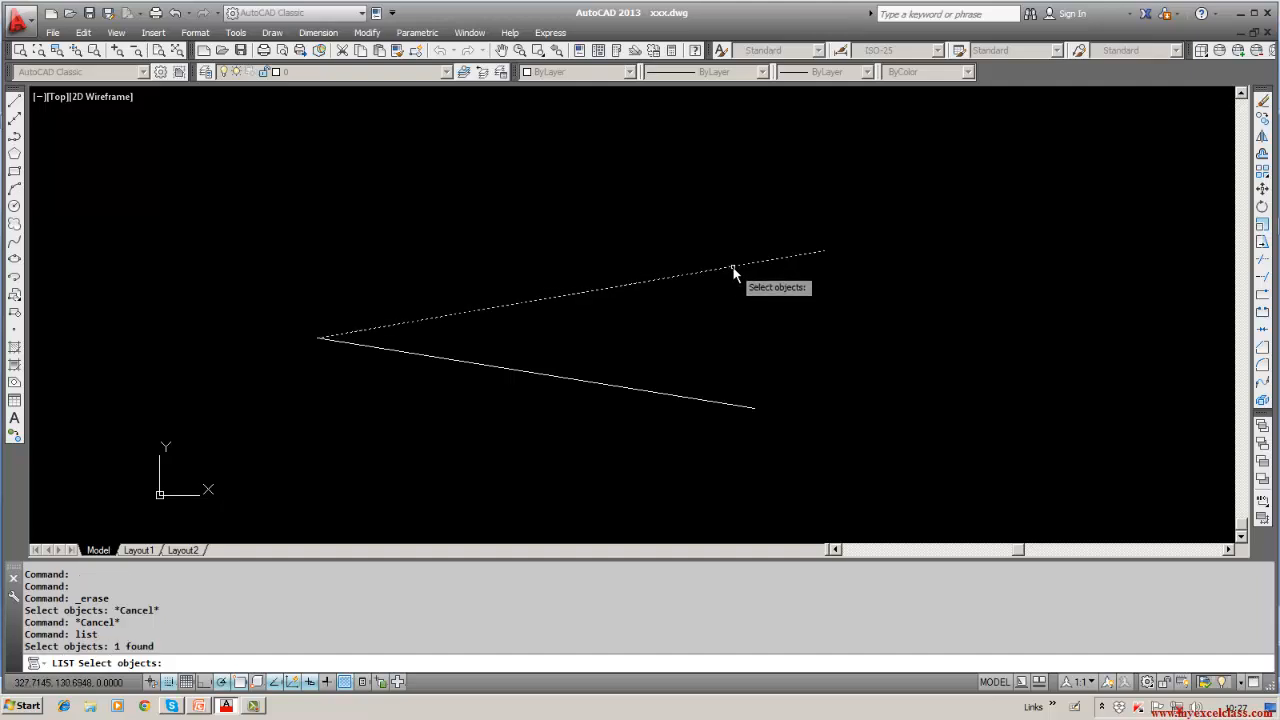
key(Return)
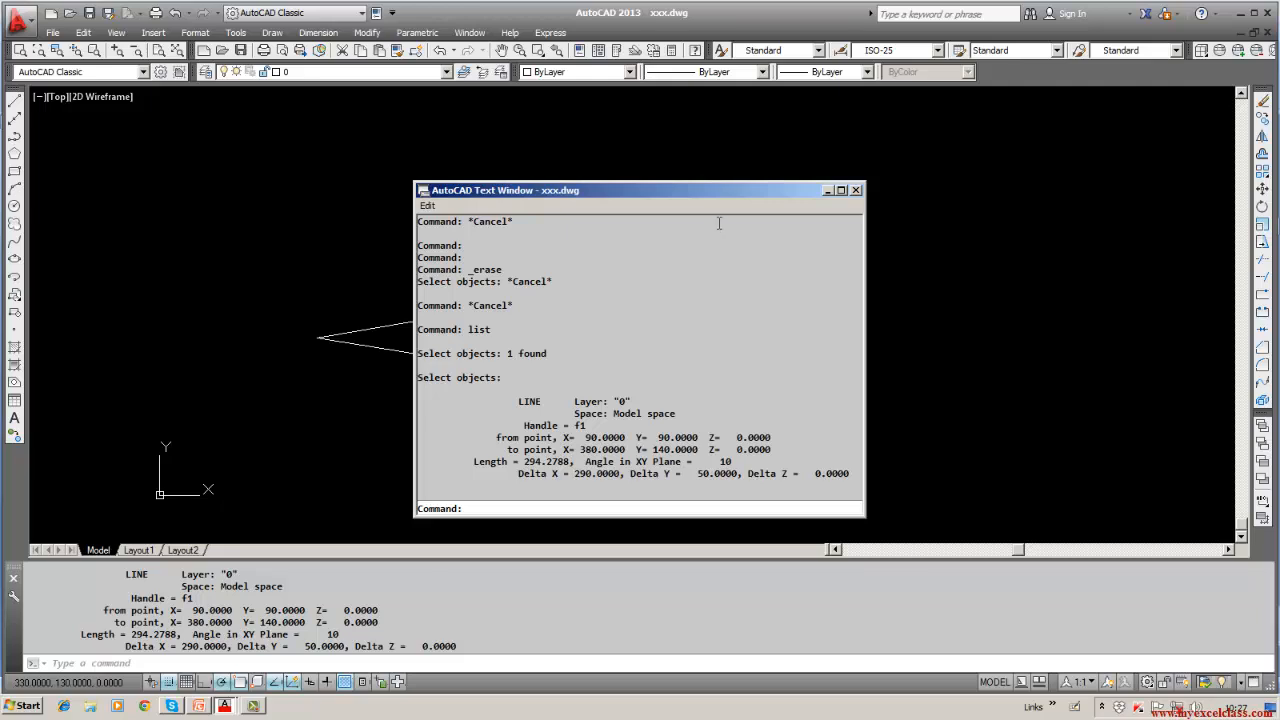
Maximise the text window to review the listed line data, restore its size and close it.
double_click(711, 192)
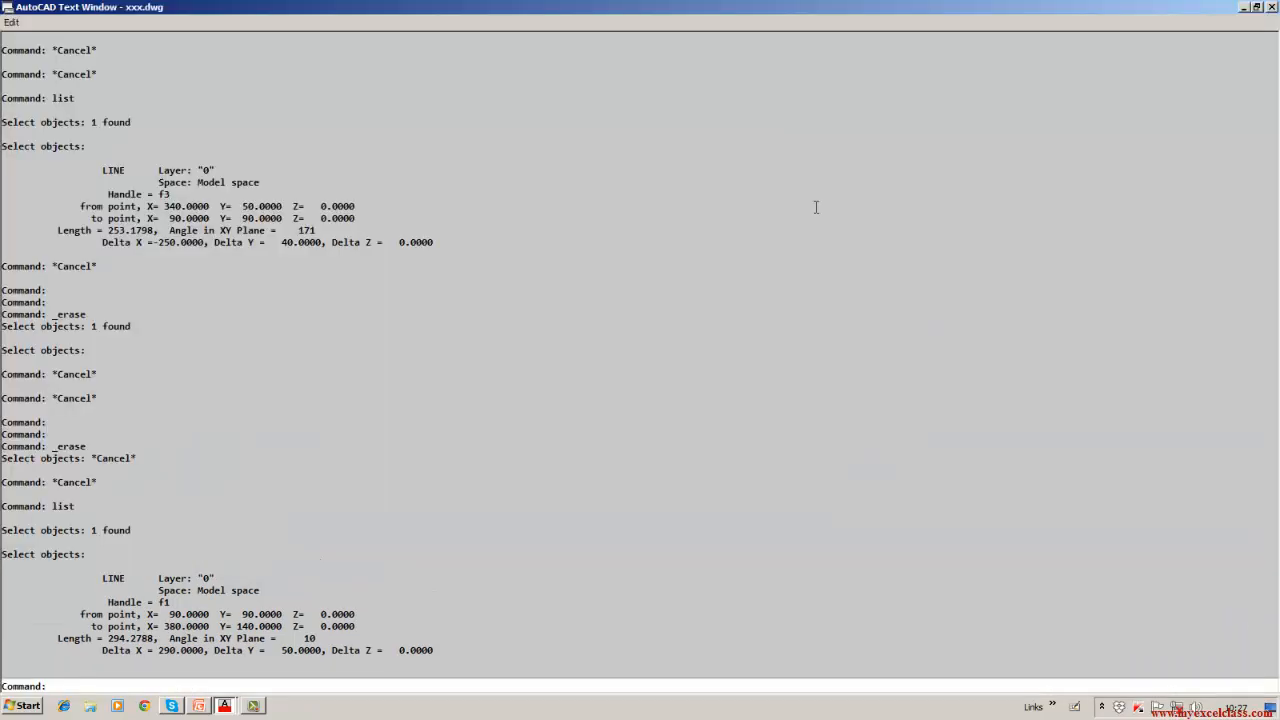
click(1258, 8)
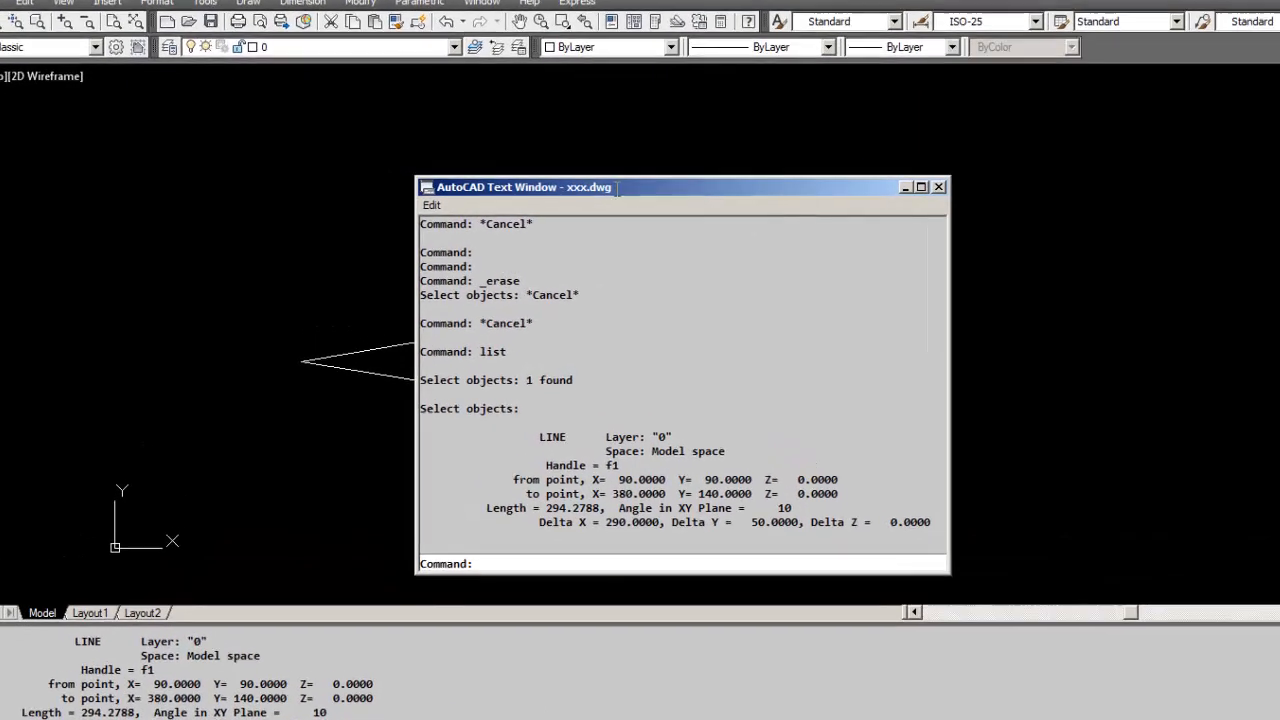
double_click(561, 194)
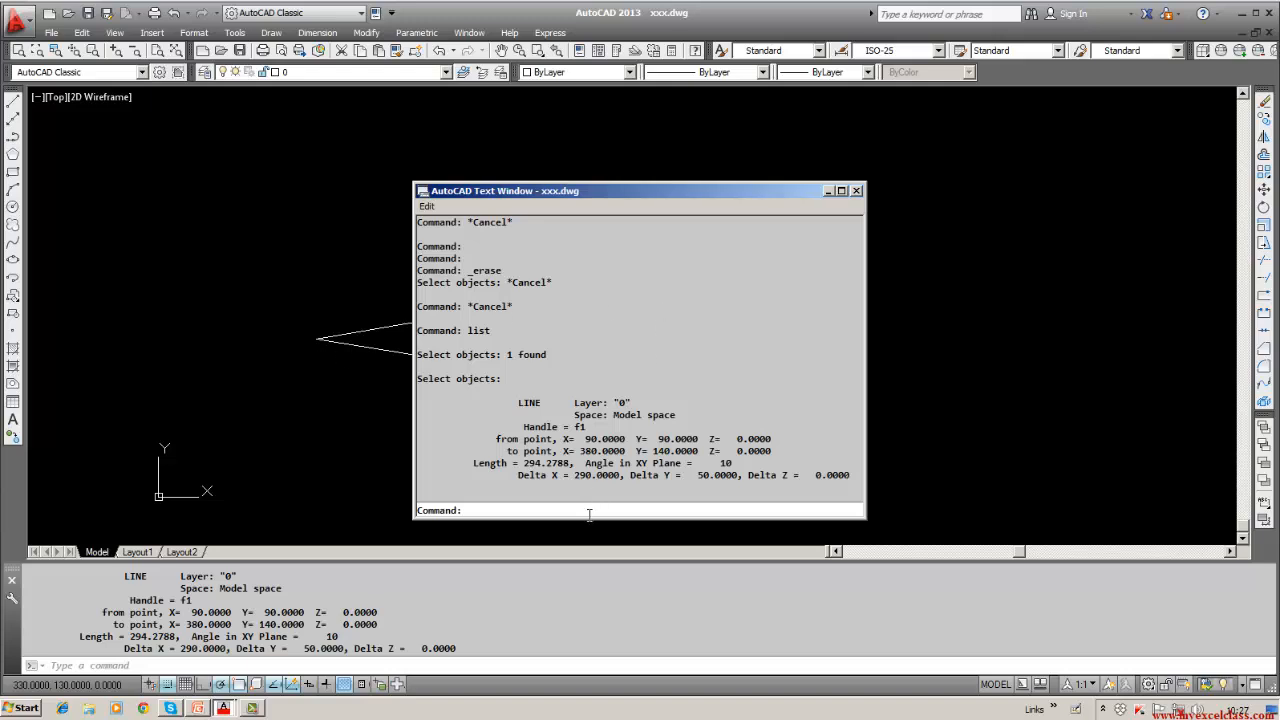
mouse_move(856, 222)
click(856, 190)
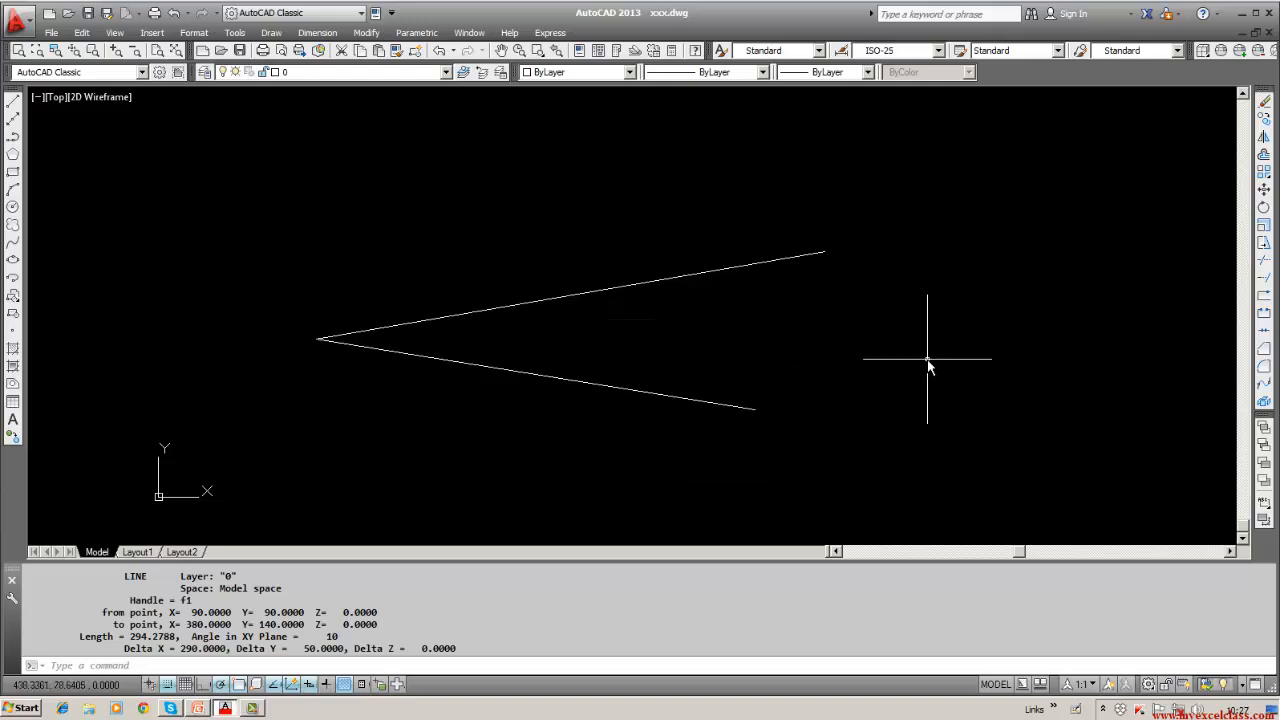
List the lower line's endpoints, length, angle and delta values again, and close the text window.
middle_drag(923, 362, 589, 351)
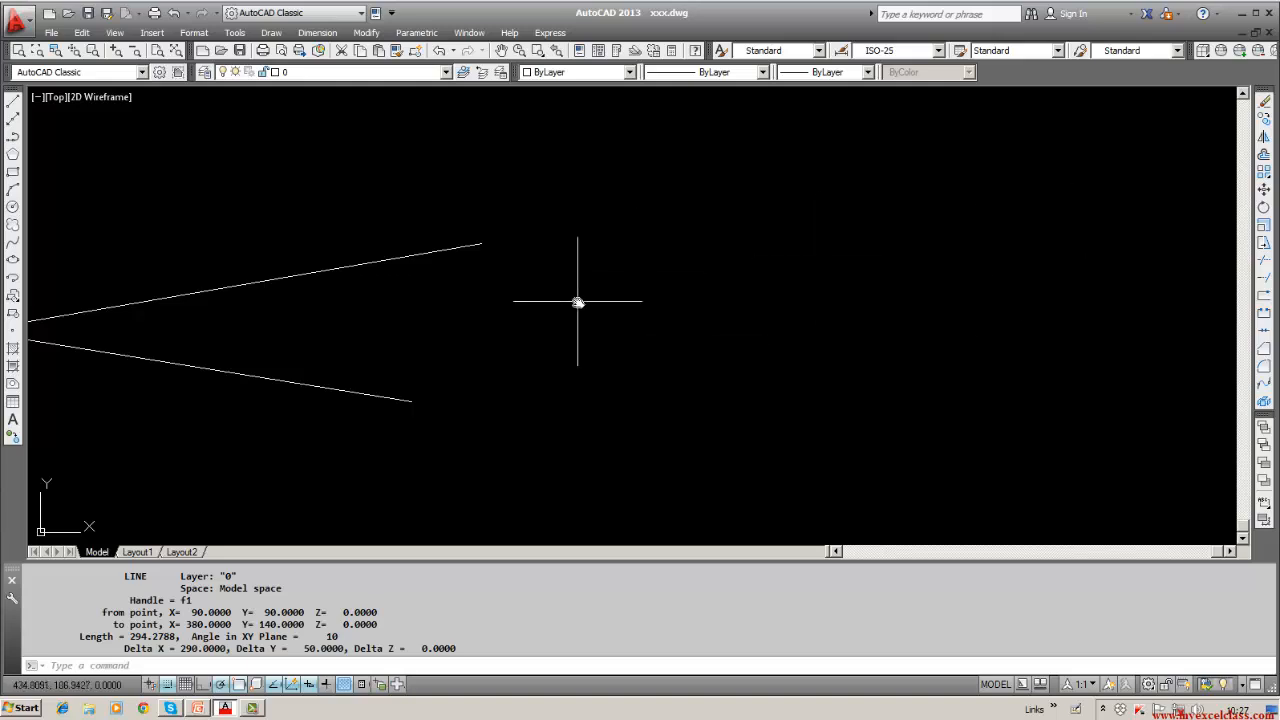
text(LIST)
key(Return)
click(310, 390)
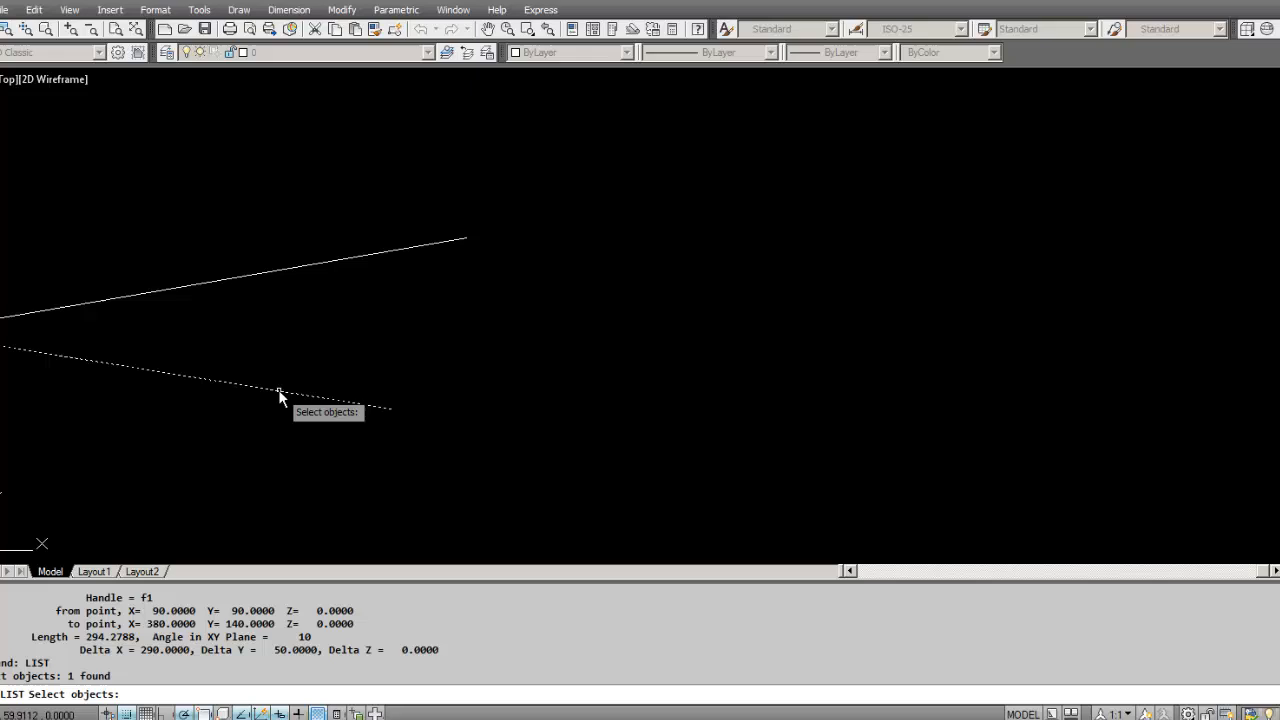
key(Return)
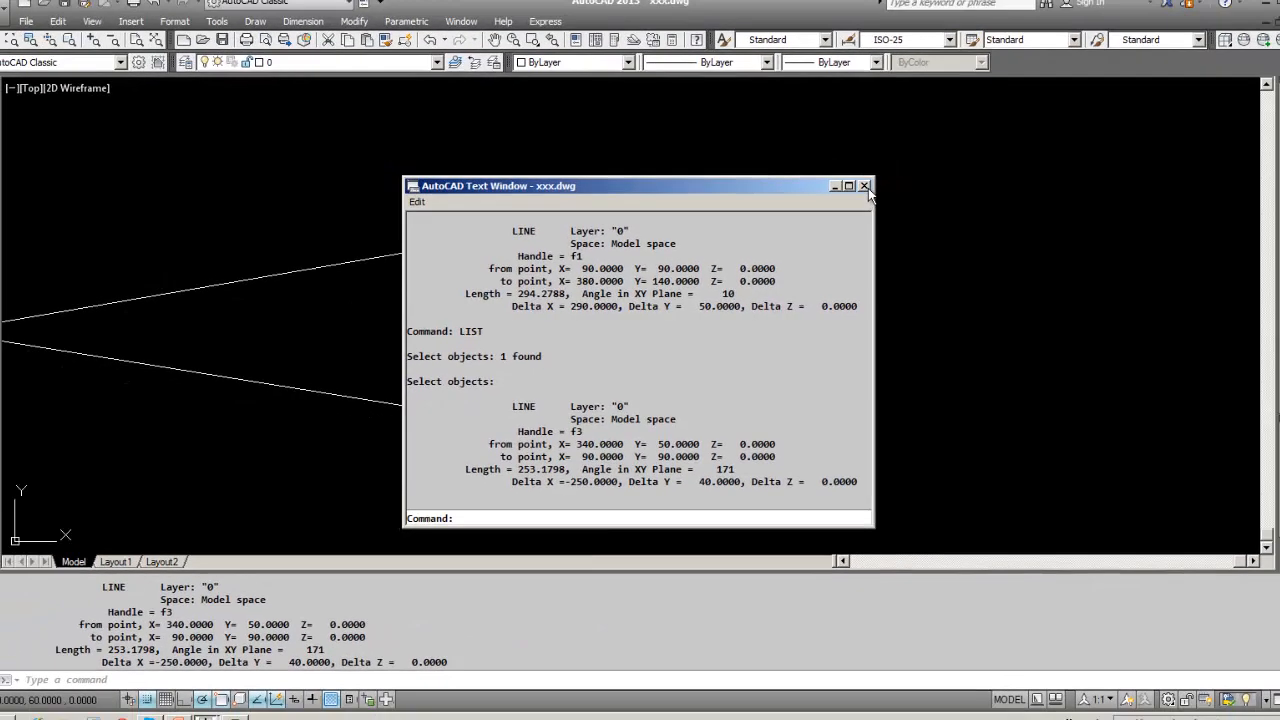
click(865, 187)
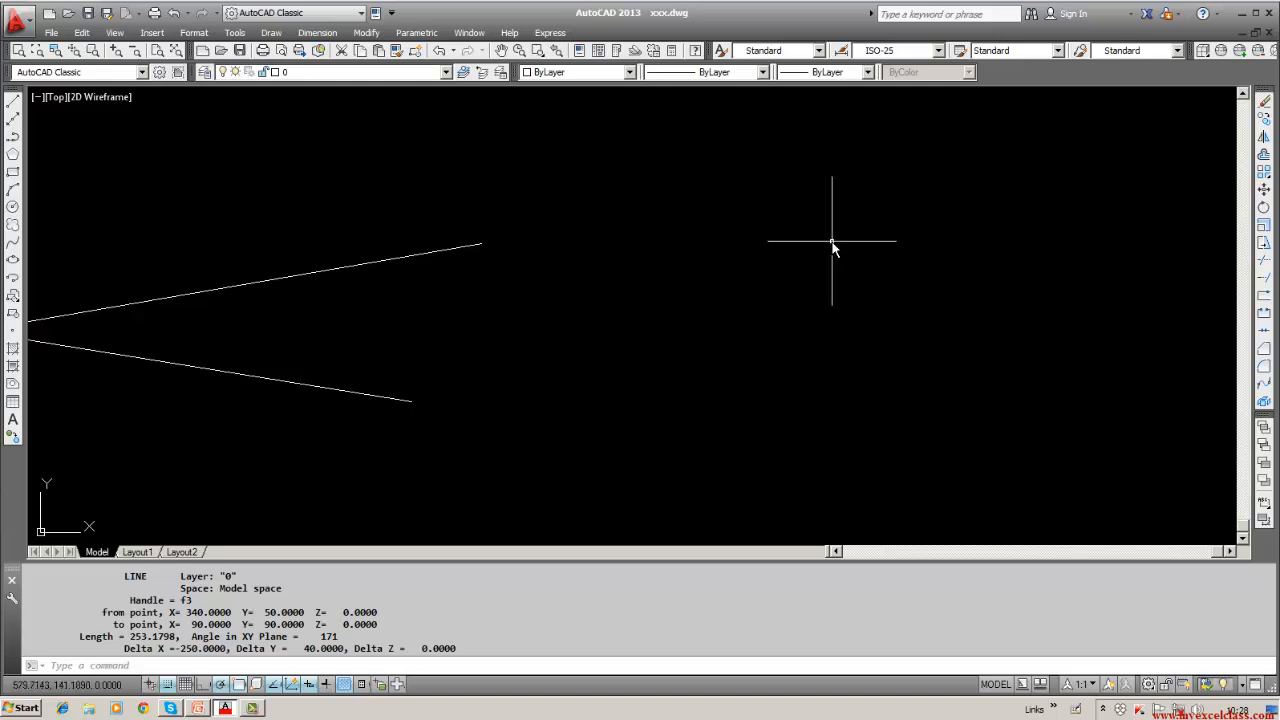
List the upper line's data once more and close the text window.
text(list)
key(Return)
click(454, 249)
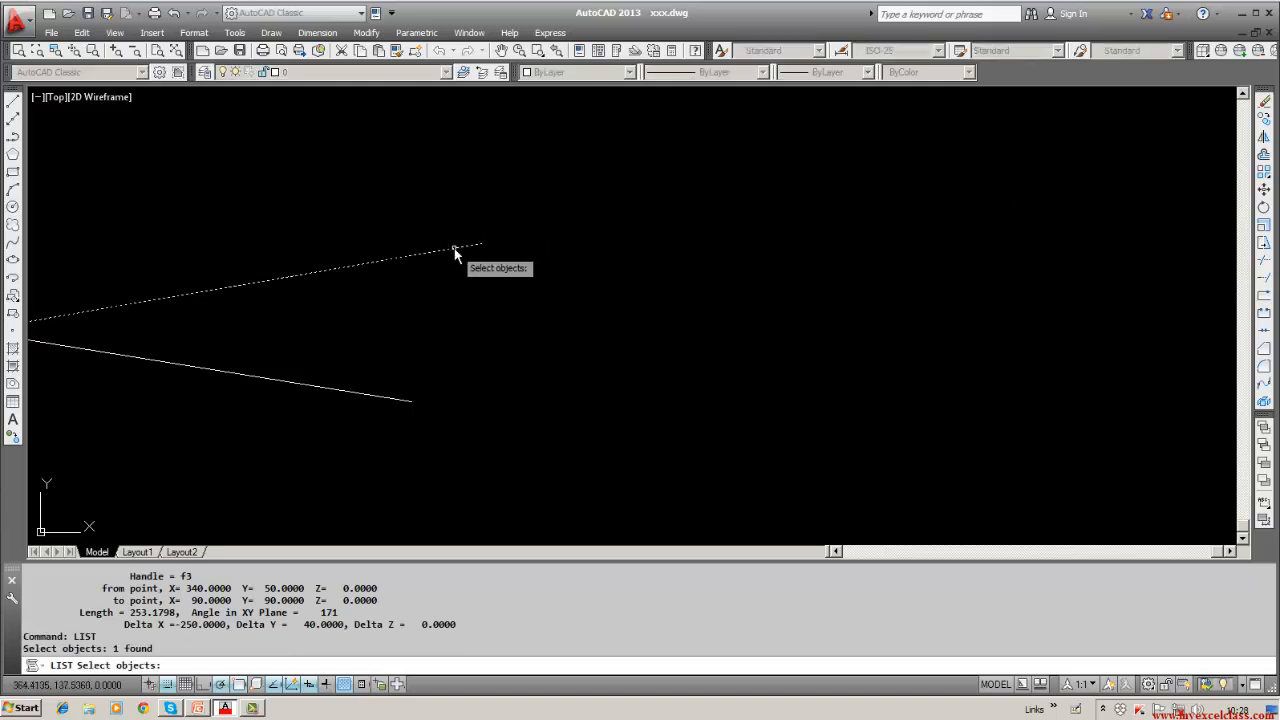
key(Return)
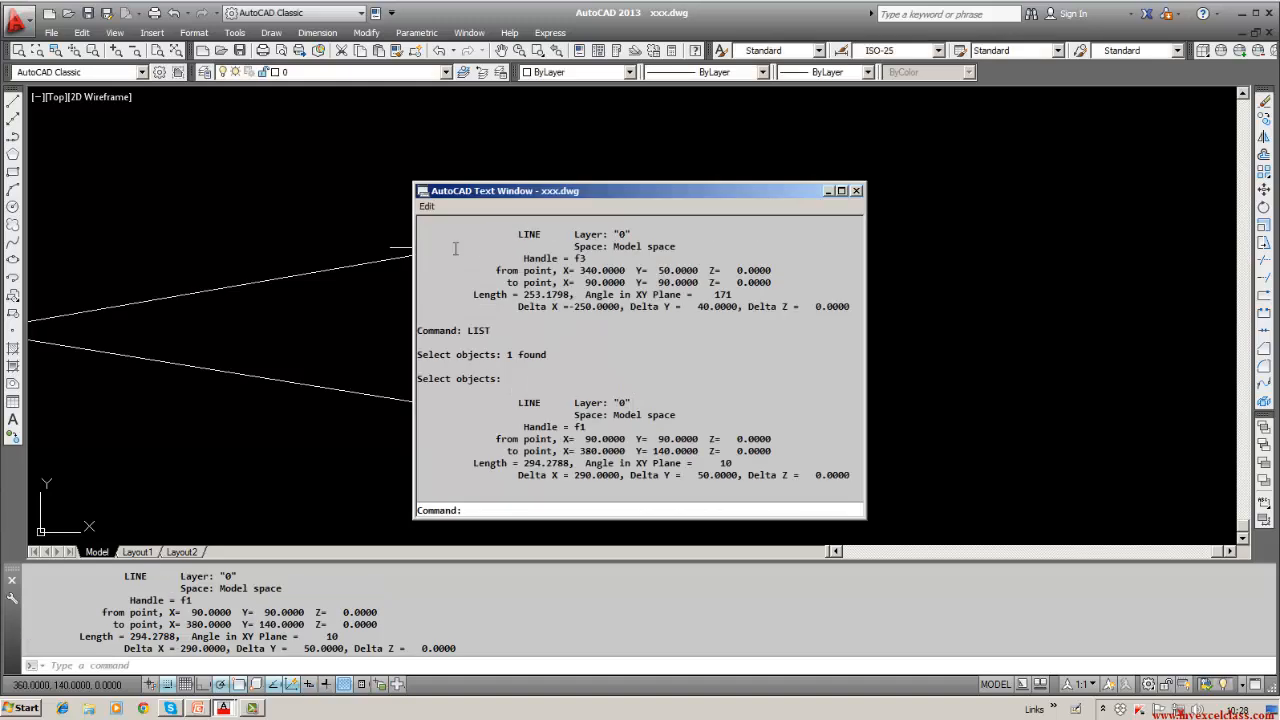
click(854, 192)
key(Escape)
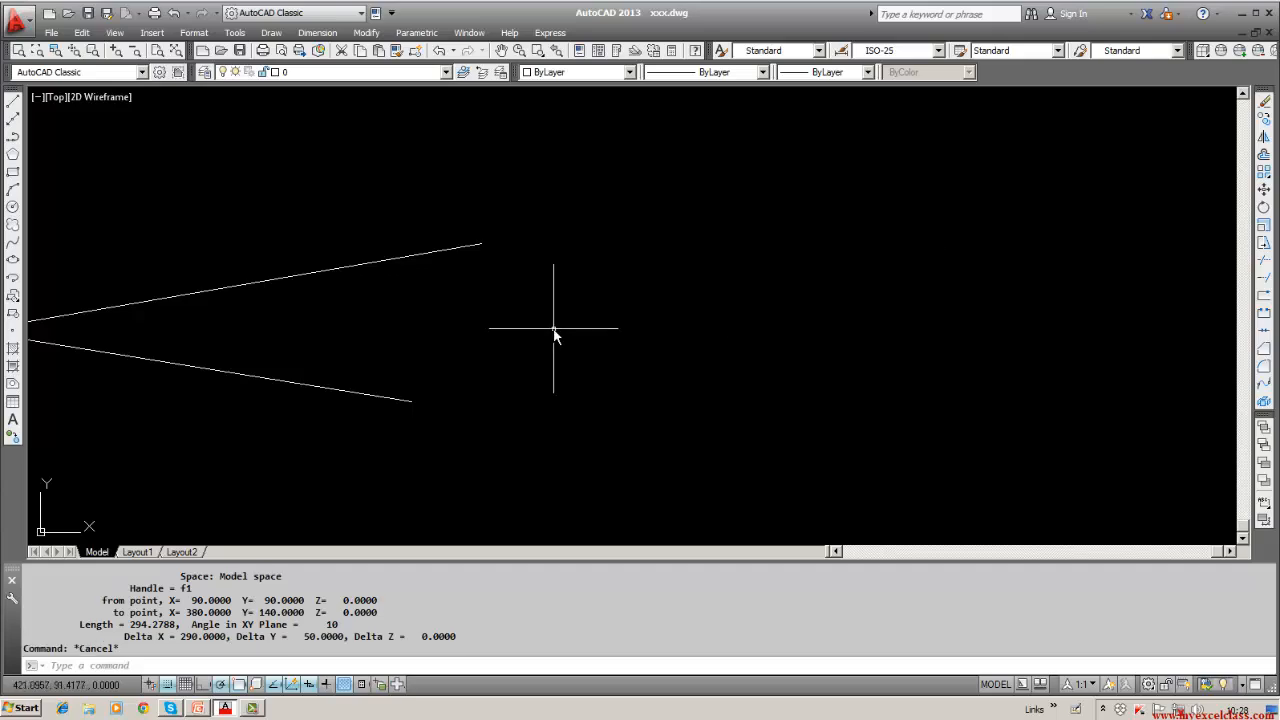
Erase the two remaining lines of the triangle together.
middle_drag(554, 329, 710, 333)
click(1264, 102)
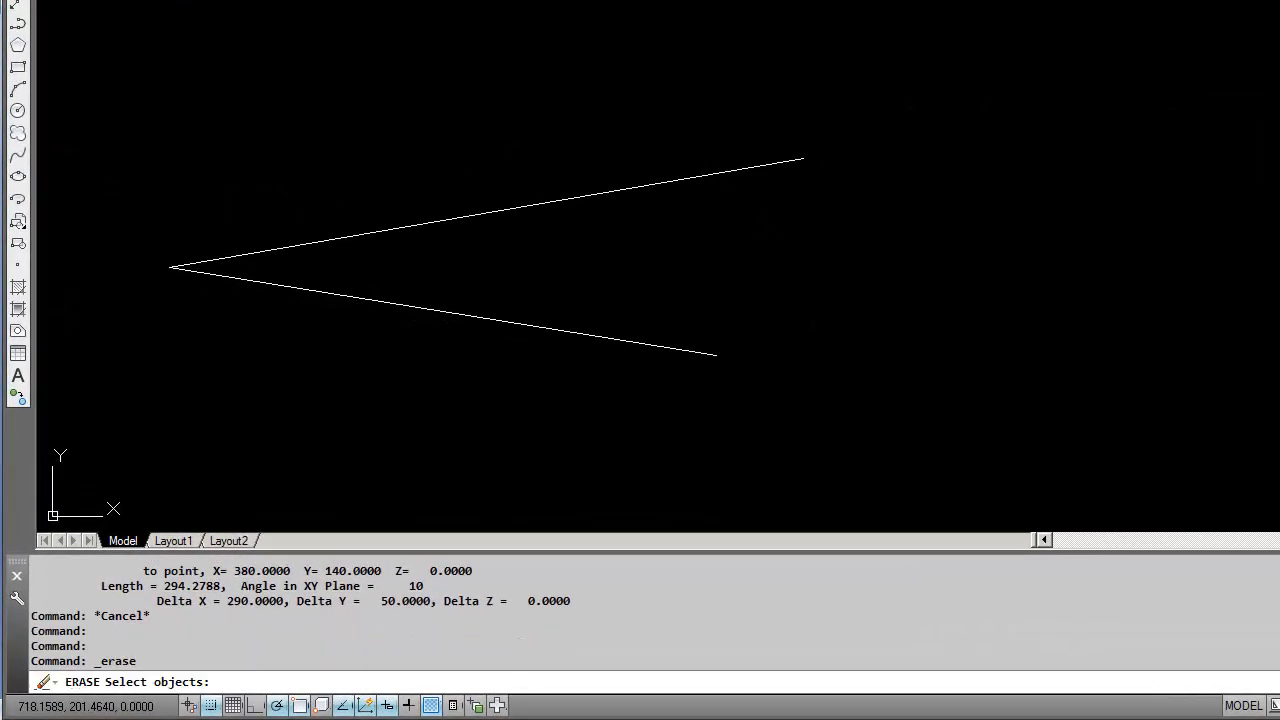
click(710, 174)
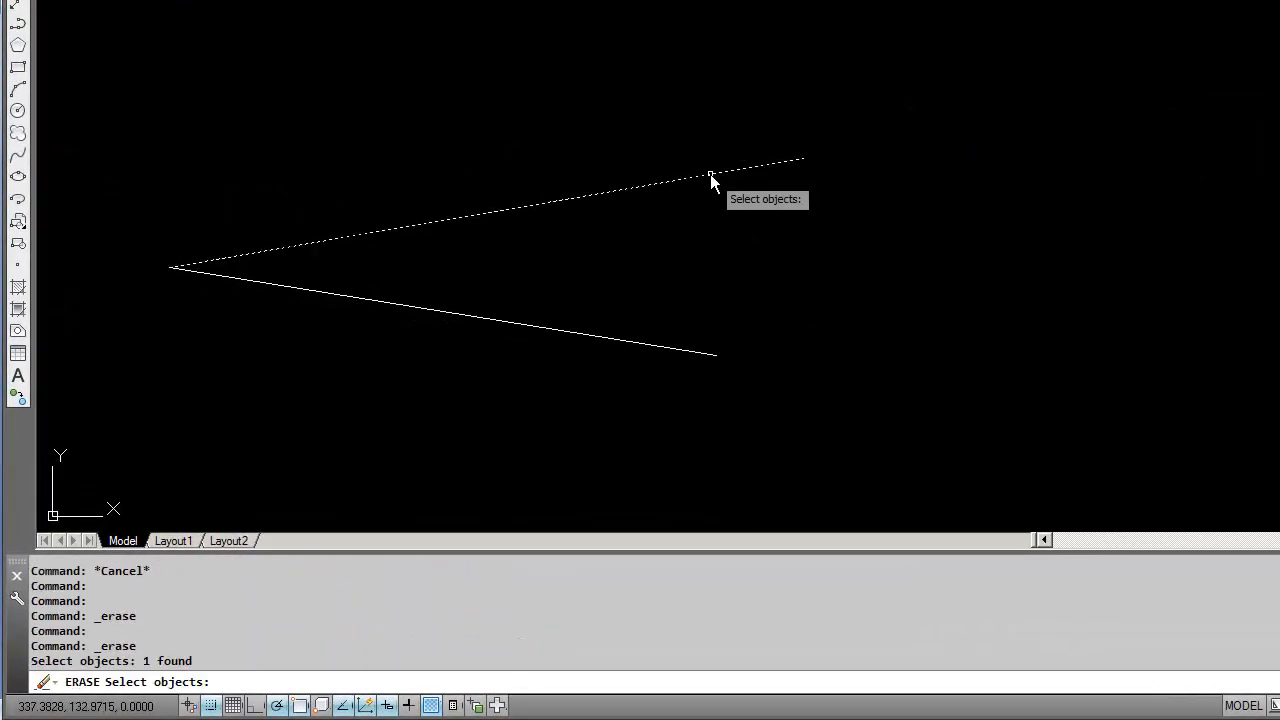
click(534, 326)
key(Return)
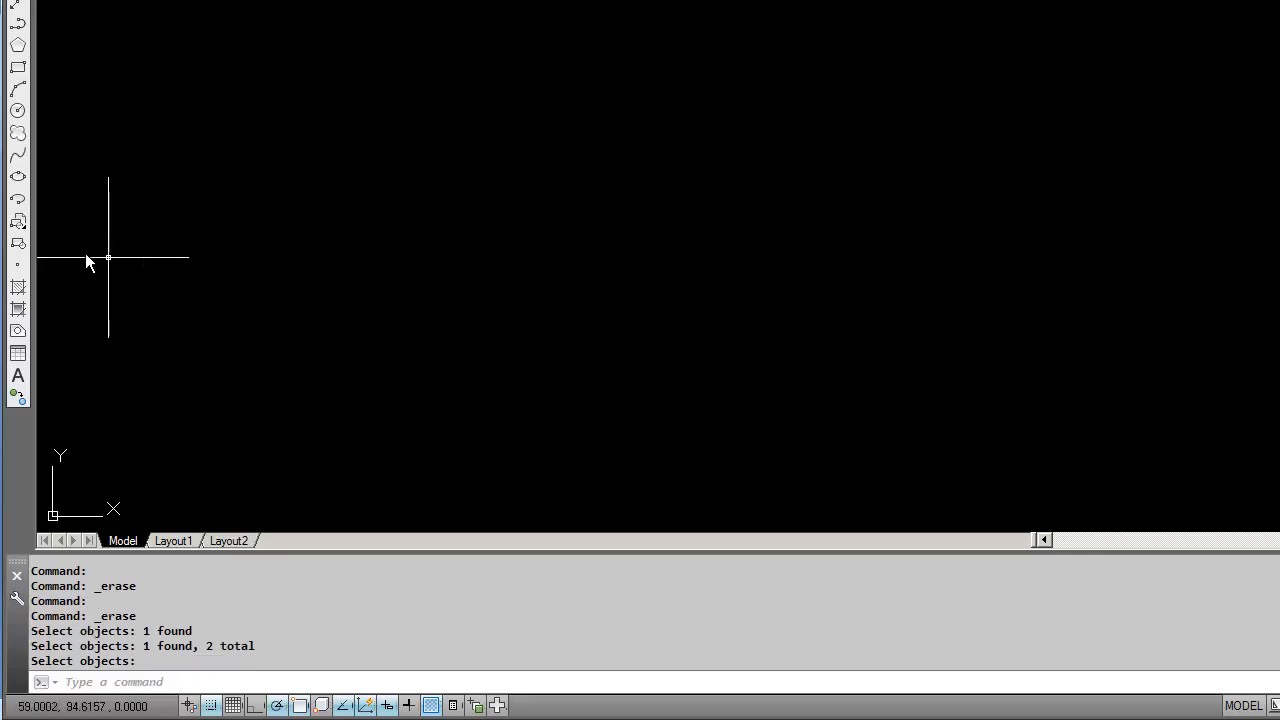
Draw a circle centred at 310,110 with a radius of about 50 in the empty drawing area.
click(17, 110)
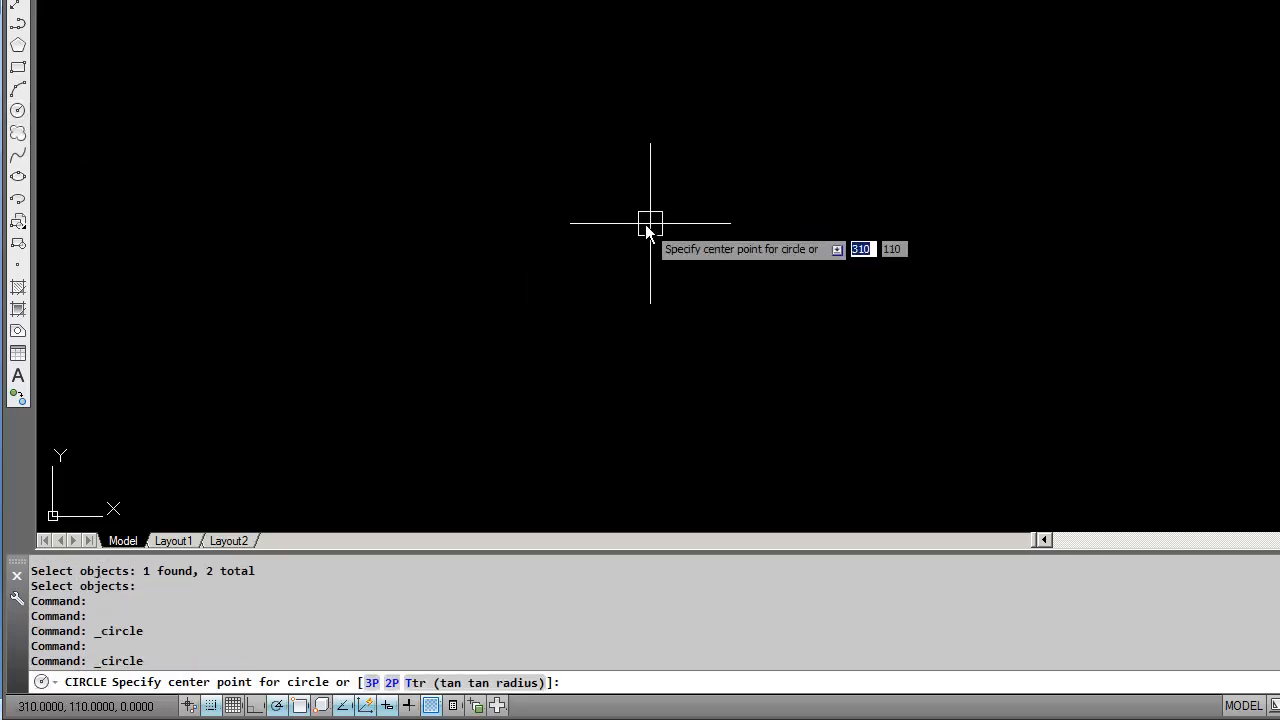
click(648, 225)
click(569, 292)
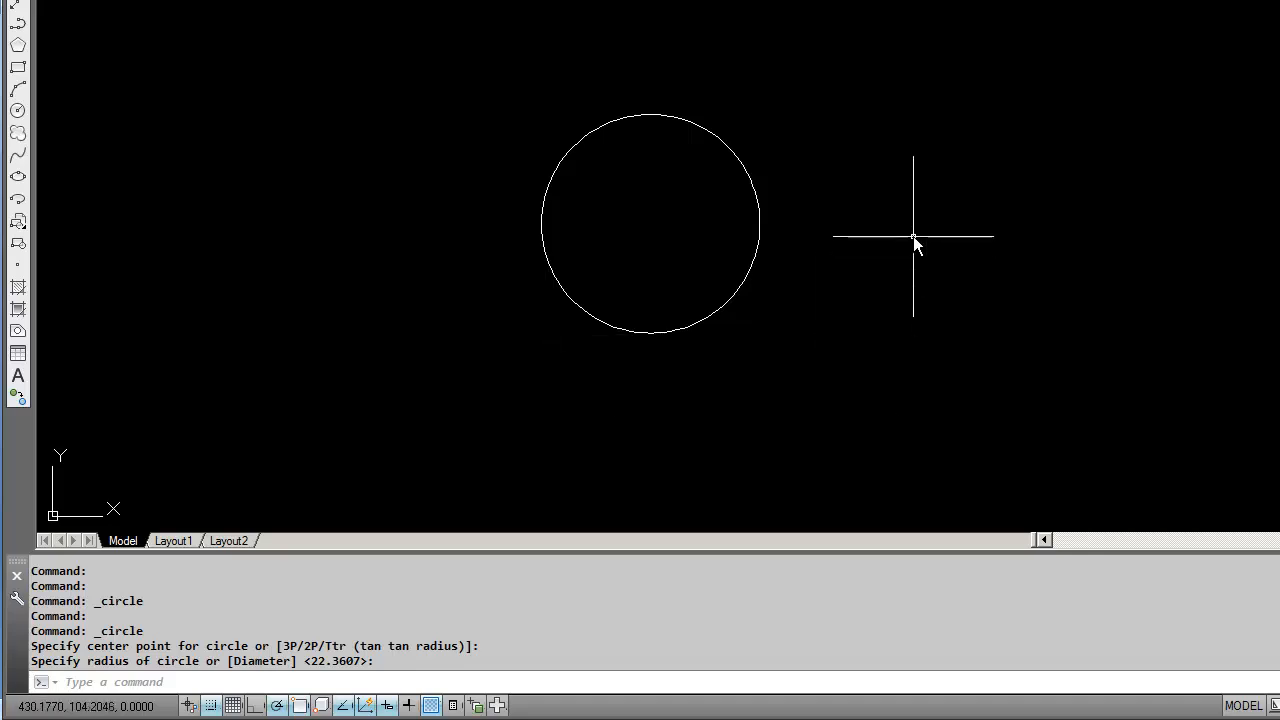
key(Escape)
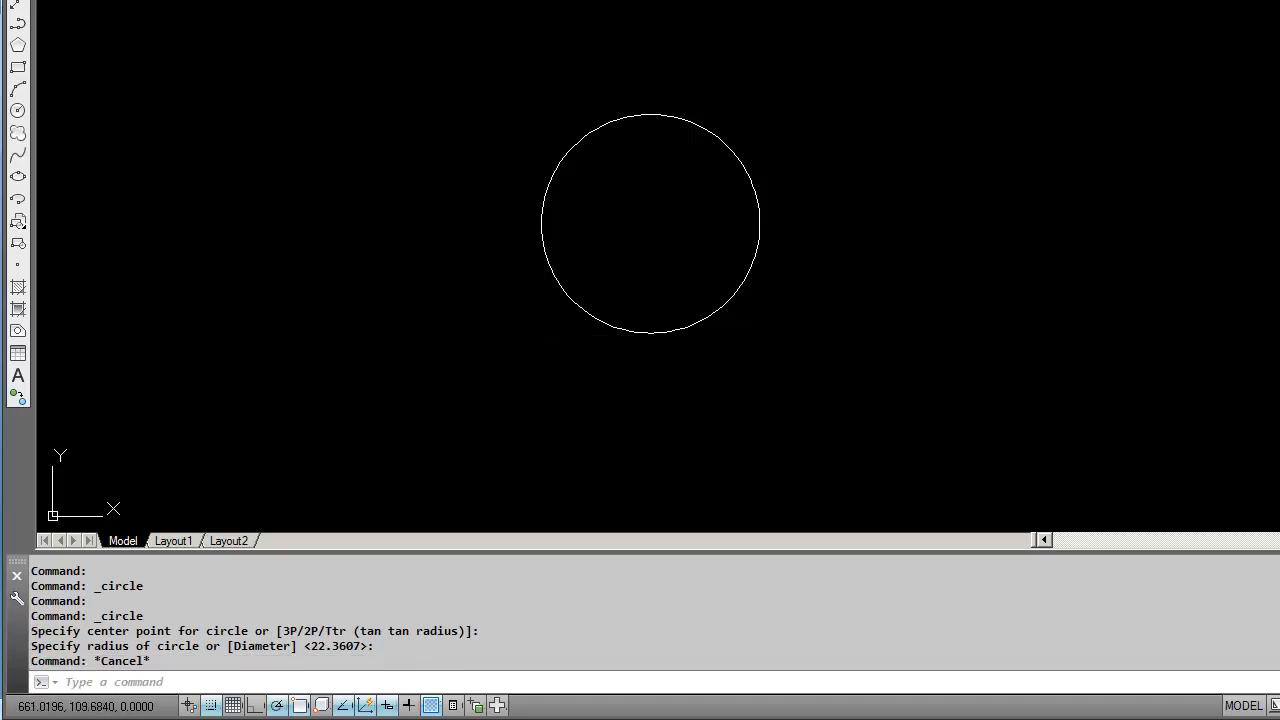
List the circle's centre point, radius, circumference and area with the List command, and close the text window.
text(LIs)
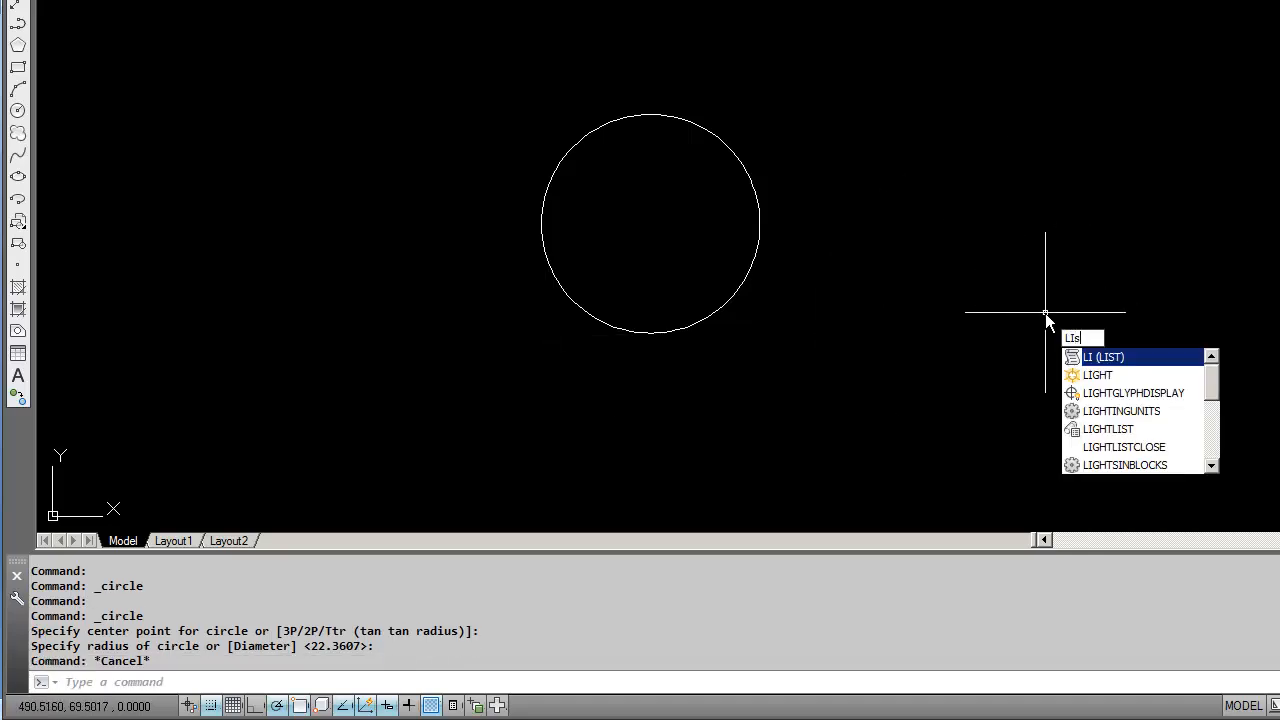
text(t)
key(Return)
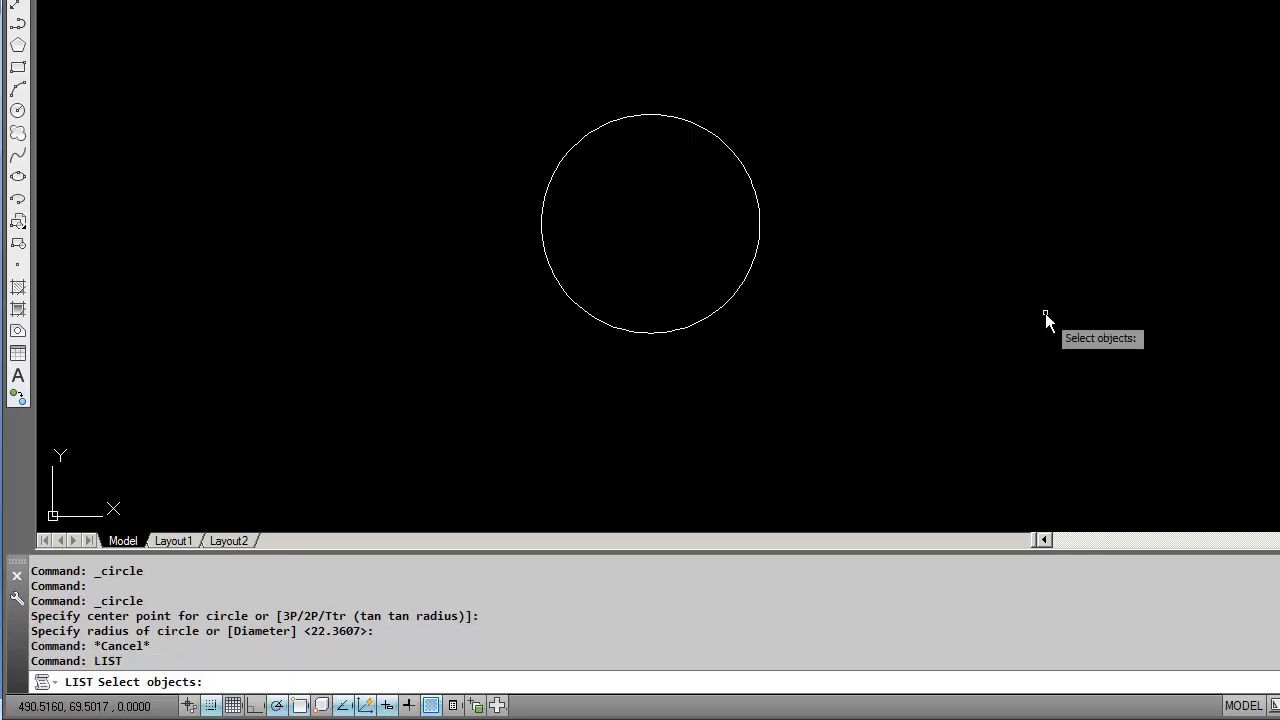
click(706, 319)
key(Return)
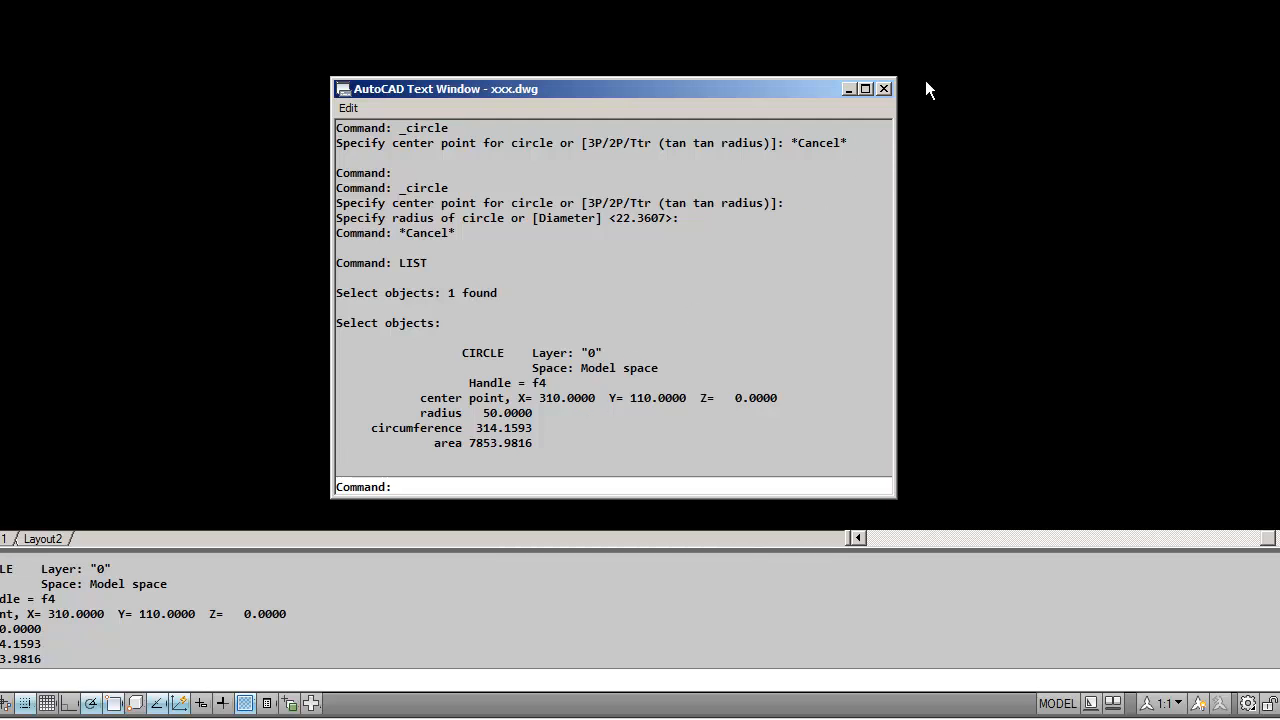
click(884, 91)
click(878, 93)
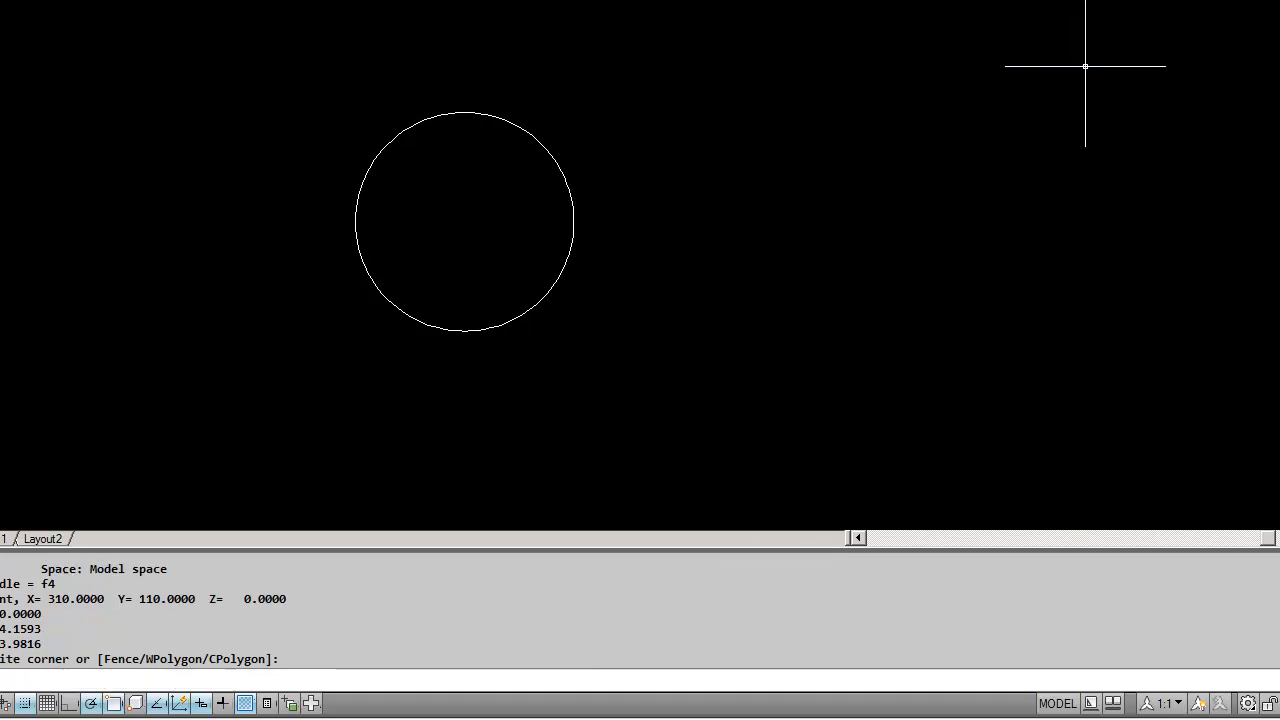
Erase the circle and draw a wide three-point arc with a radius of about 193, bulging upward.
click(467, 114)
key(Return)
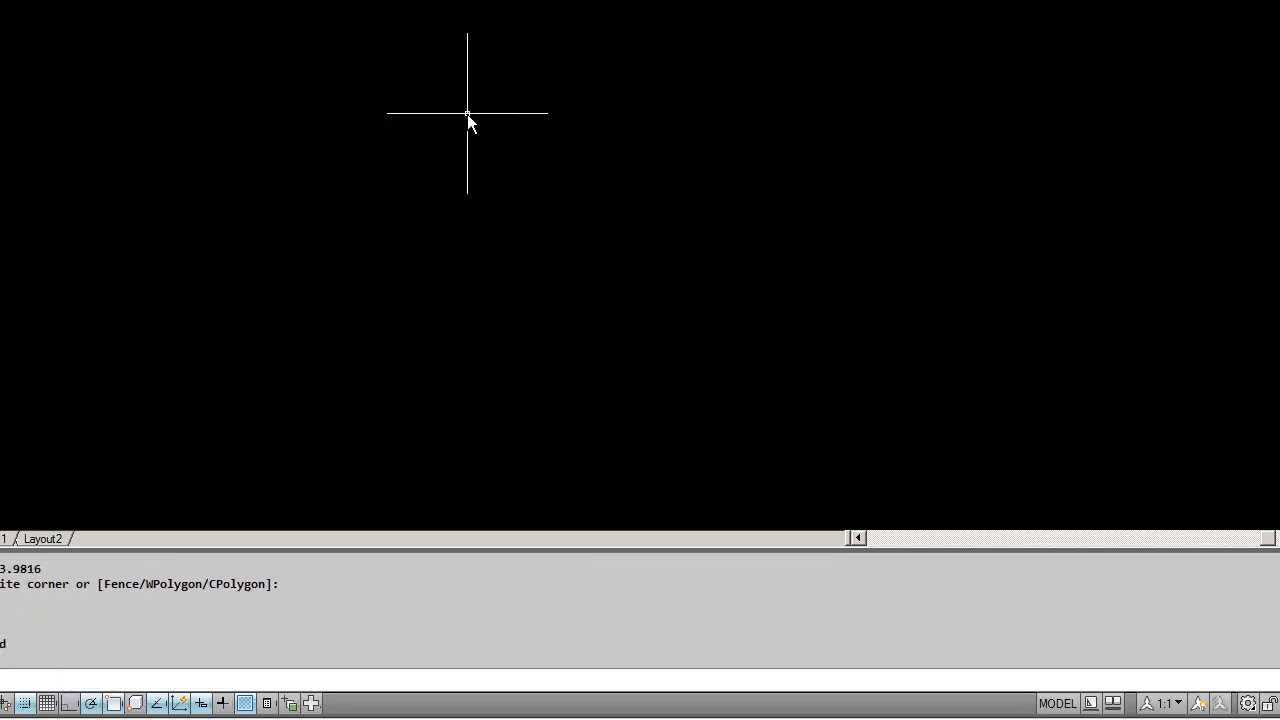
text(a)
key(Return)
click(114, 199)
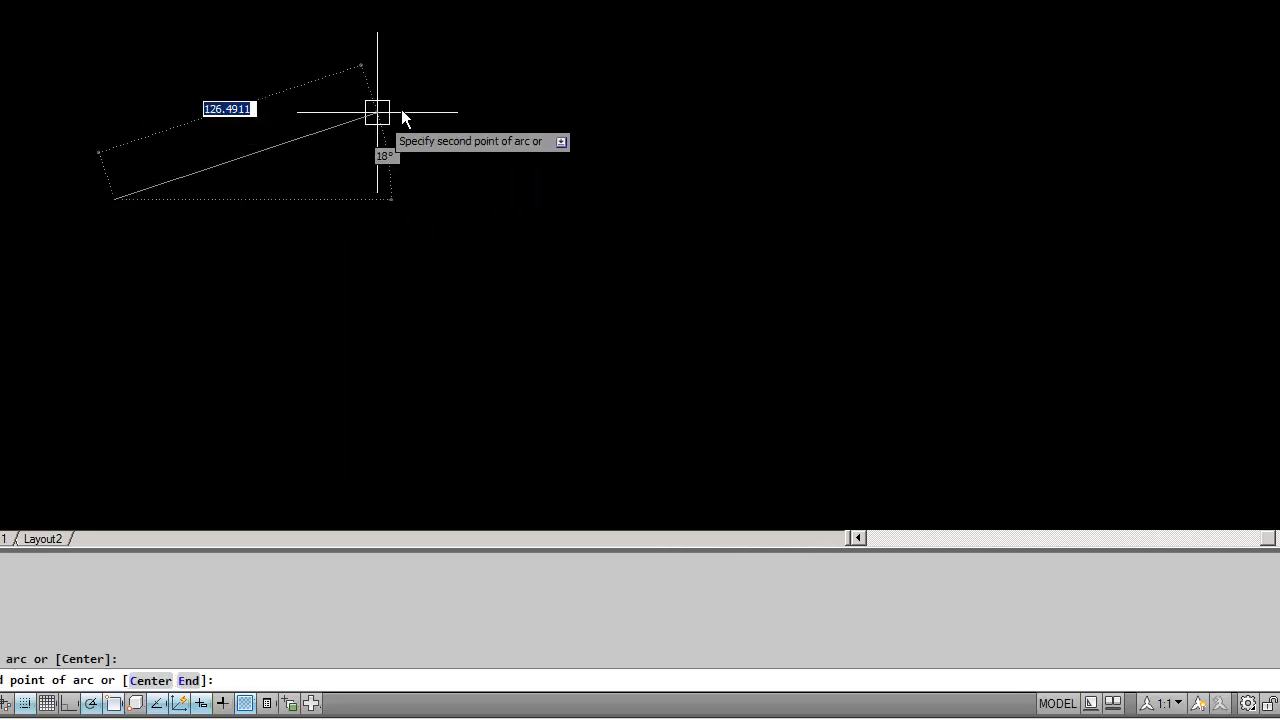
click(380, 113)
click(683, 243)
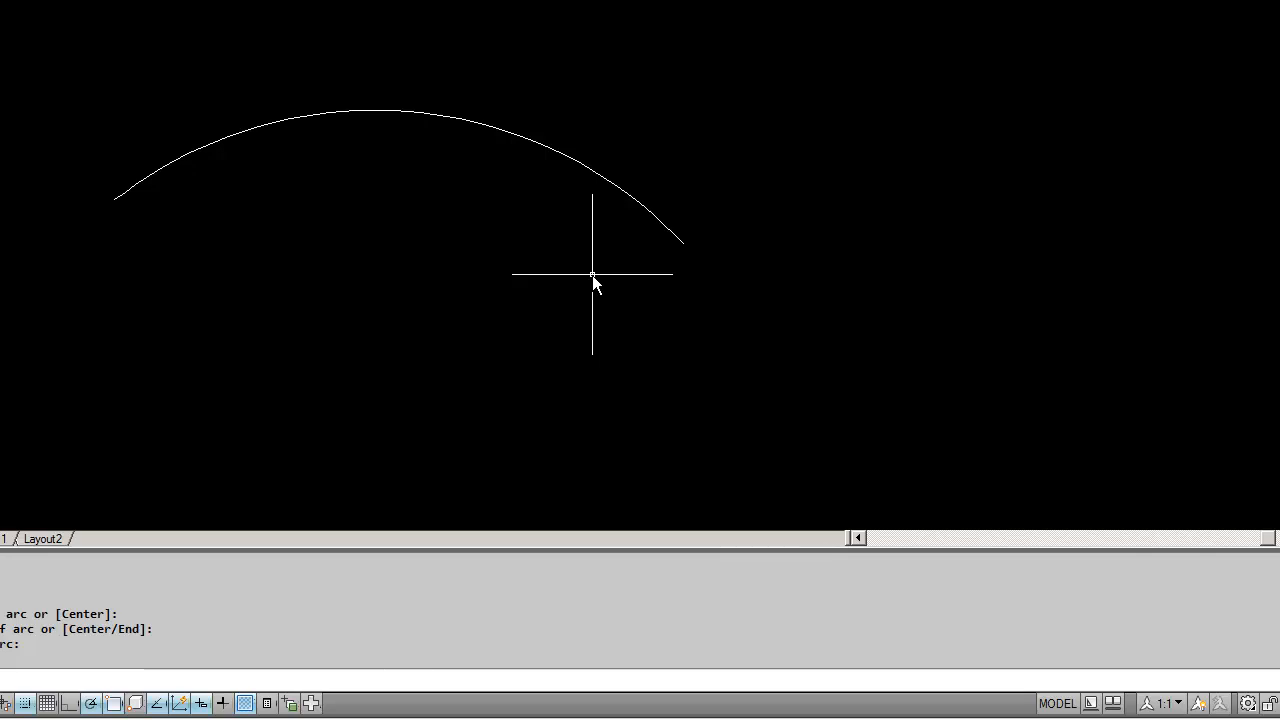
List the arc's centre point, radius, start and end angles and length, and close the text window.
text(LIa)
key(Escape)
key(Escape)
text(la)
key(Return)
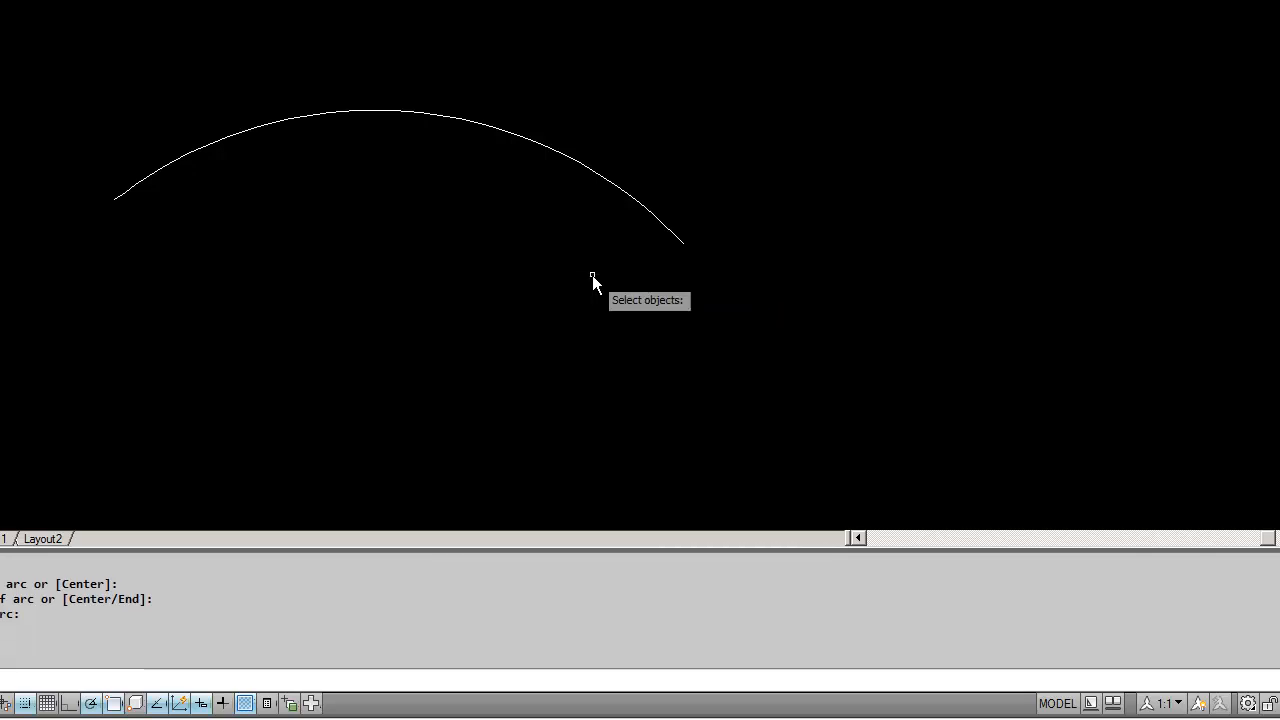
click(621, 194)
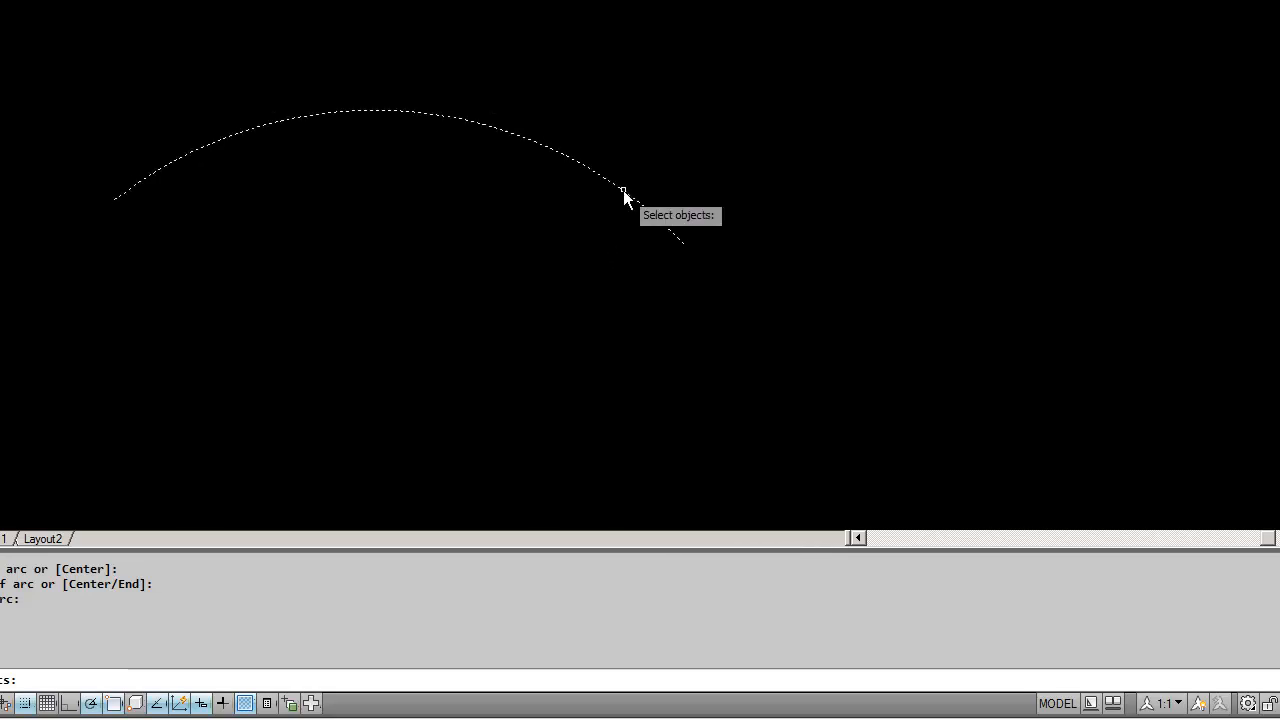
key(Return)
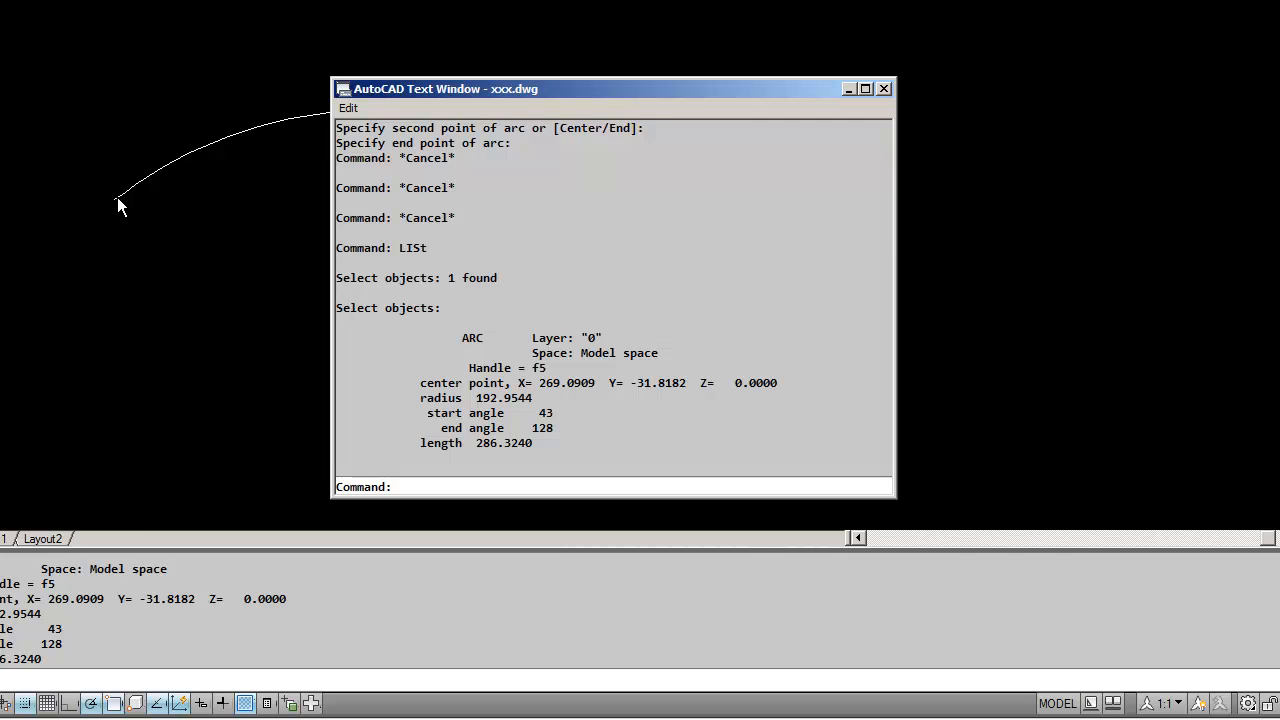
click(883, 89)
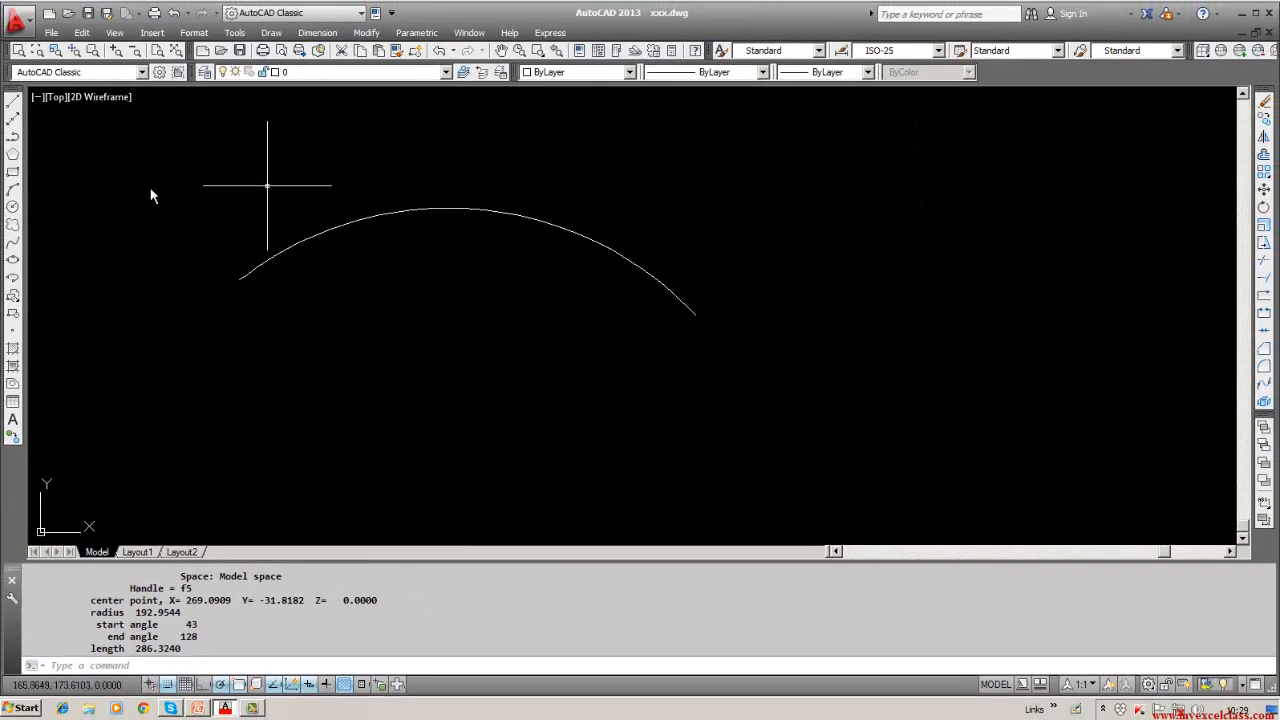
Start a line from the arc's lower right endpoint.
click(13, 102)
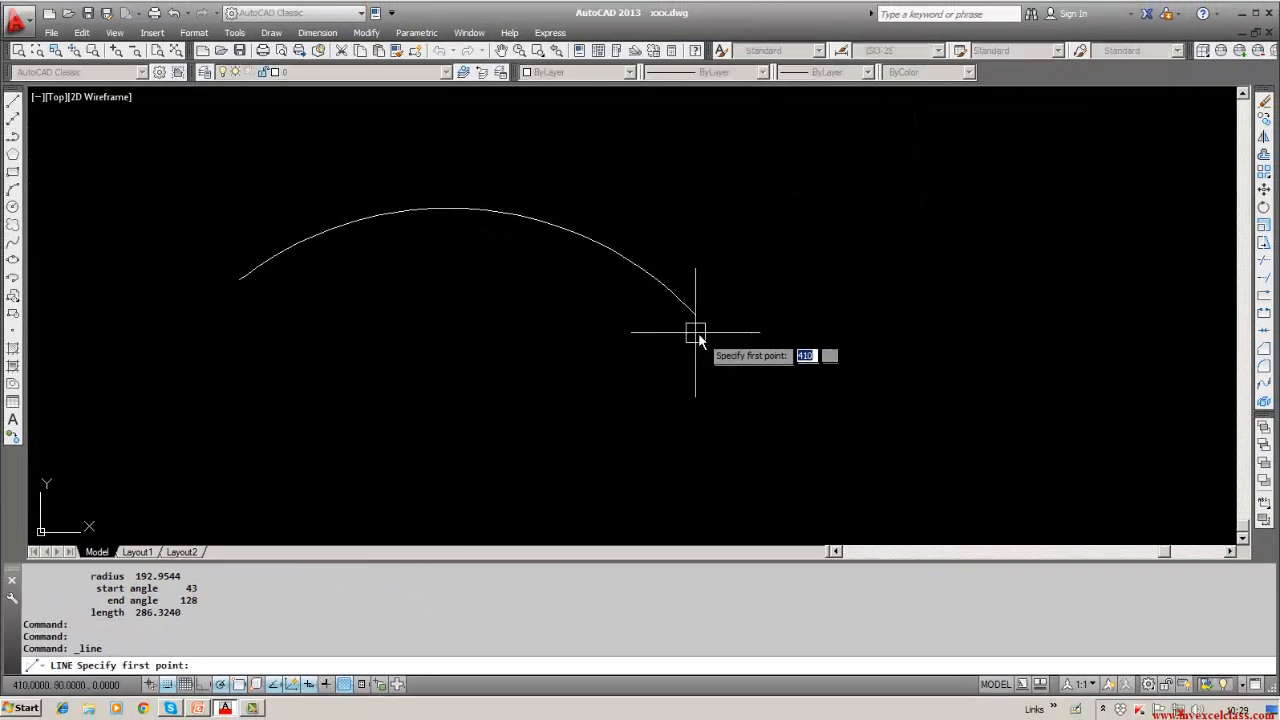
click(695, 315)
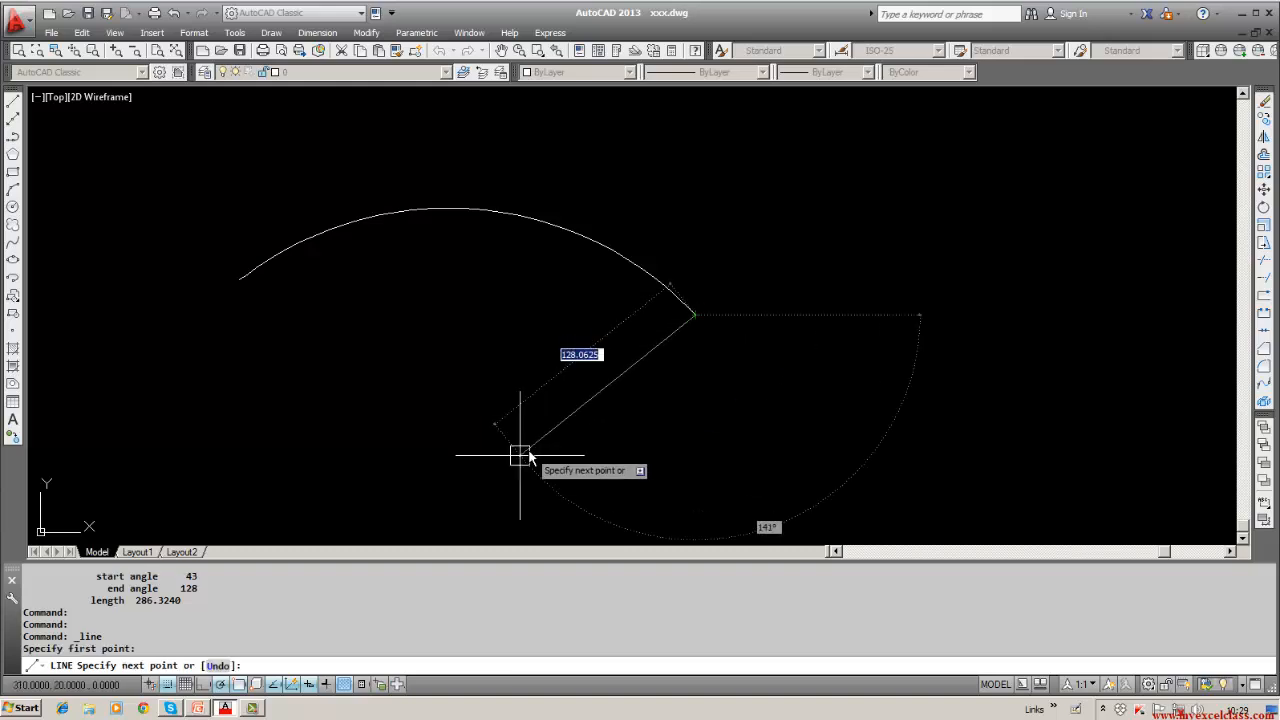
Draw lines from the arc's right end to its centre and on to its left end, closing the sector.
text(cen)
key(Return)
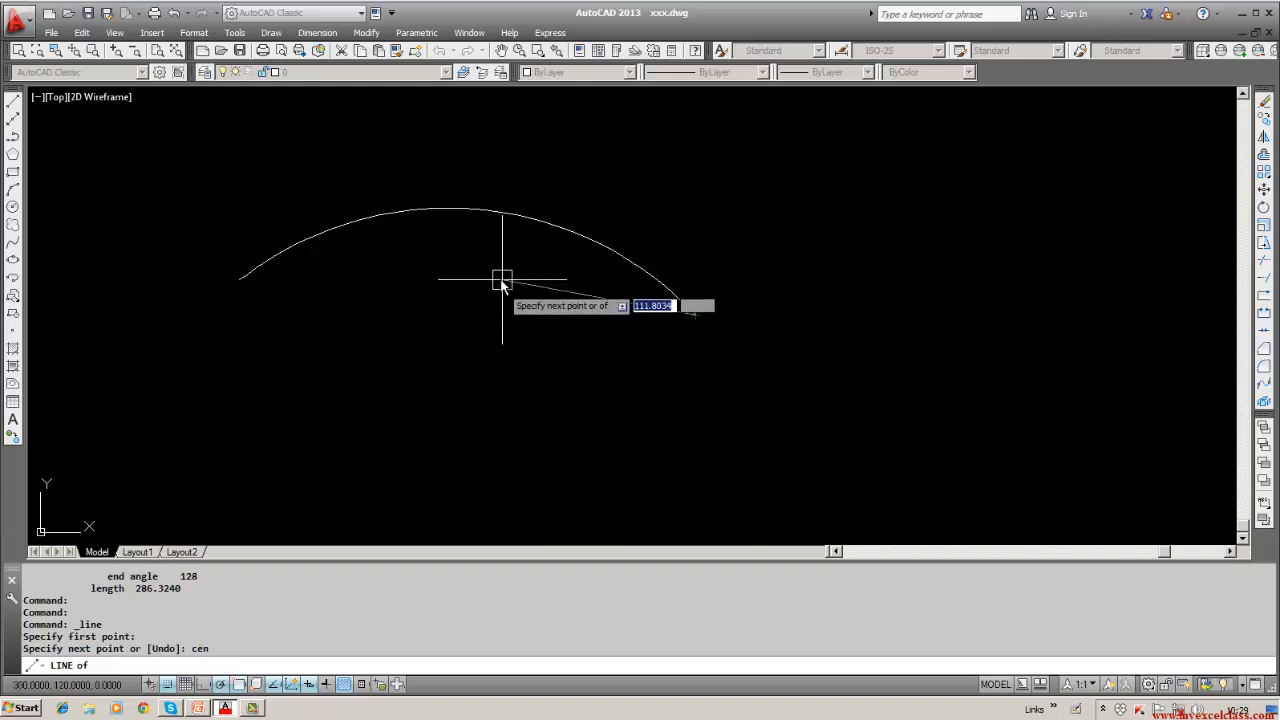
click(502, 208)
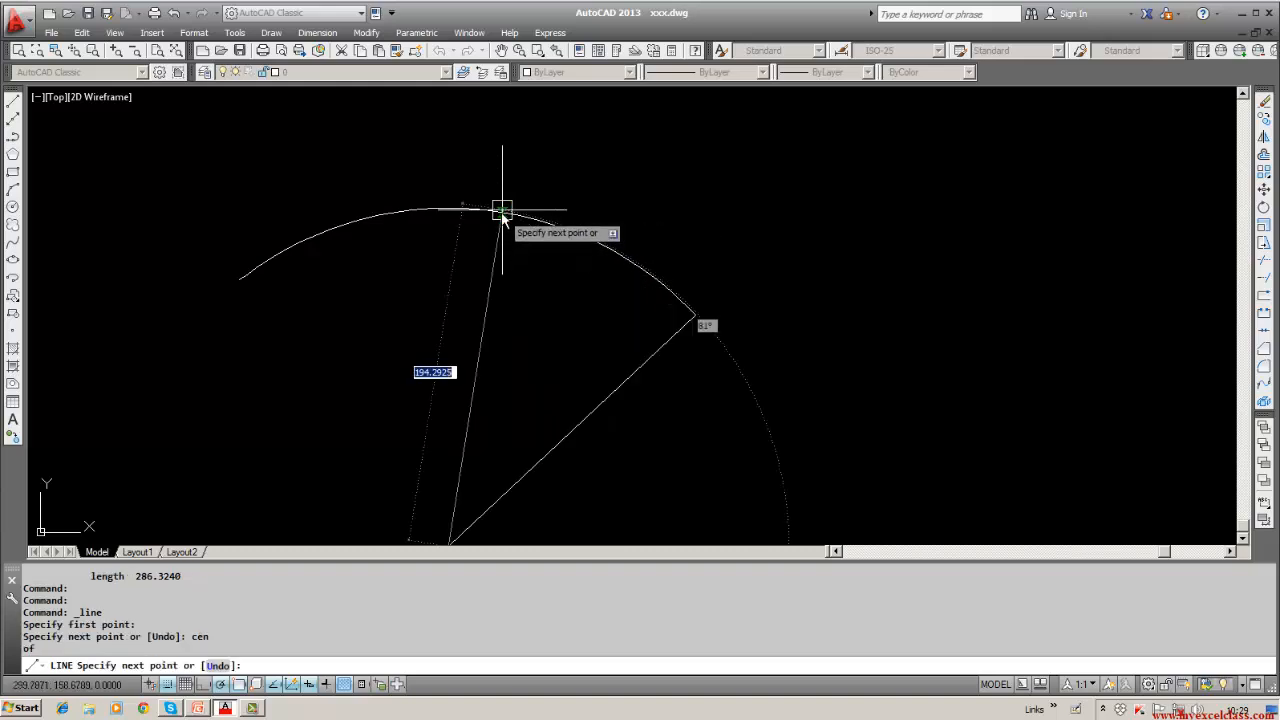
click(240, 279)
key(Return)
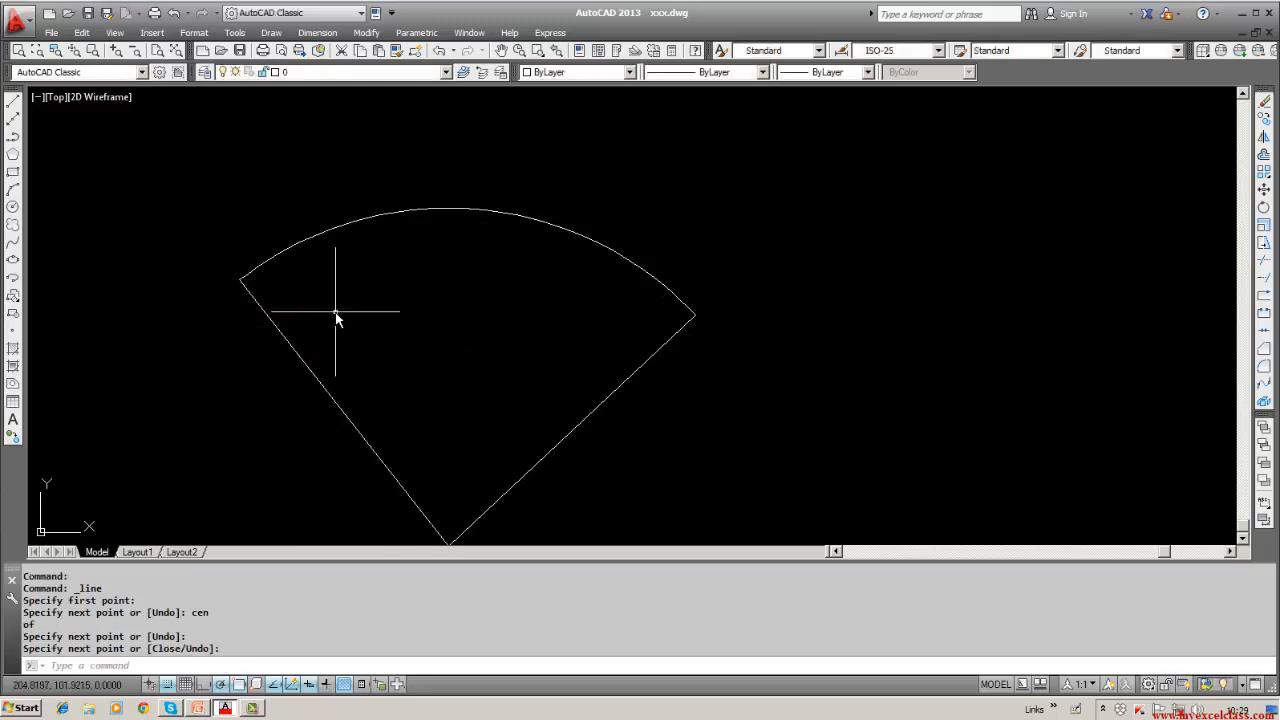
key(Escape)
List the arc's properties with the LIST command, then close the text window.
text(list)
key(Return)
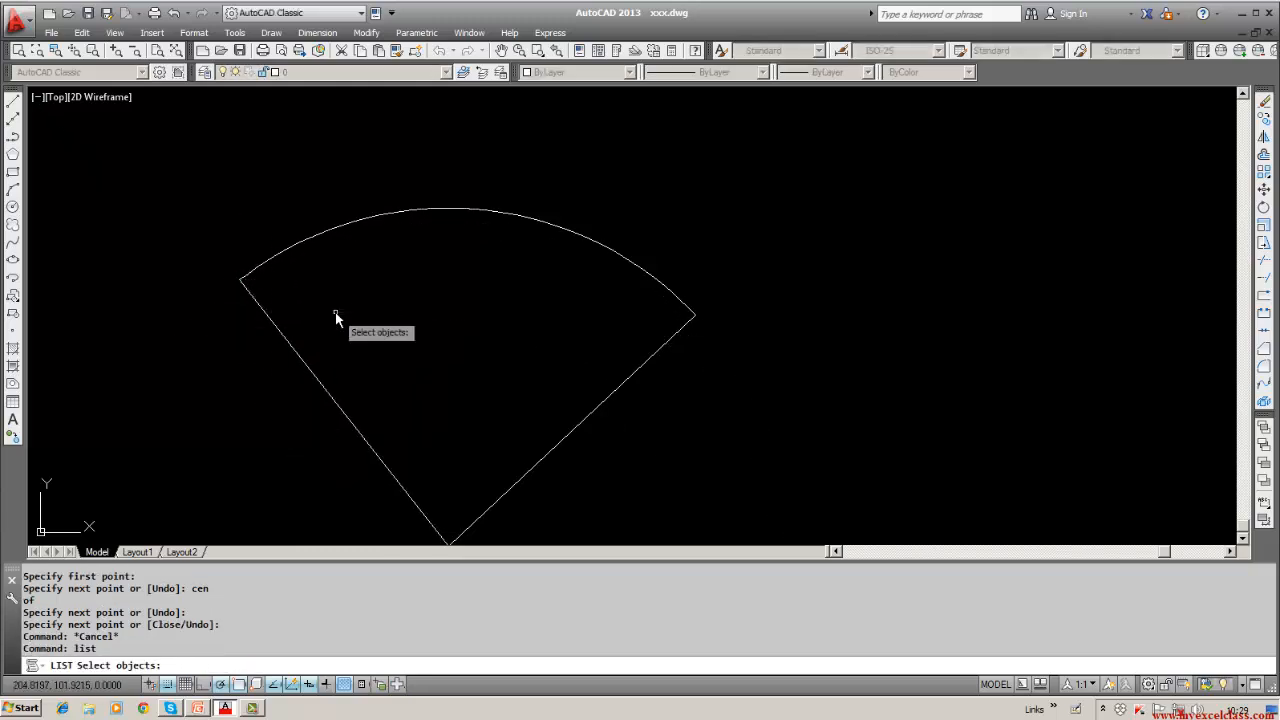
click(550, 222)
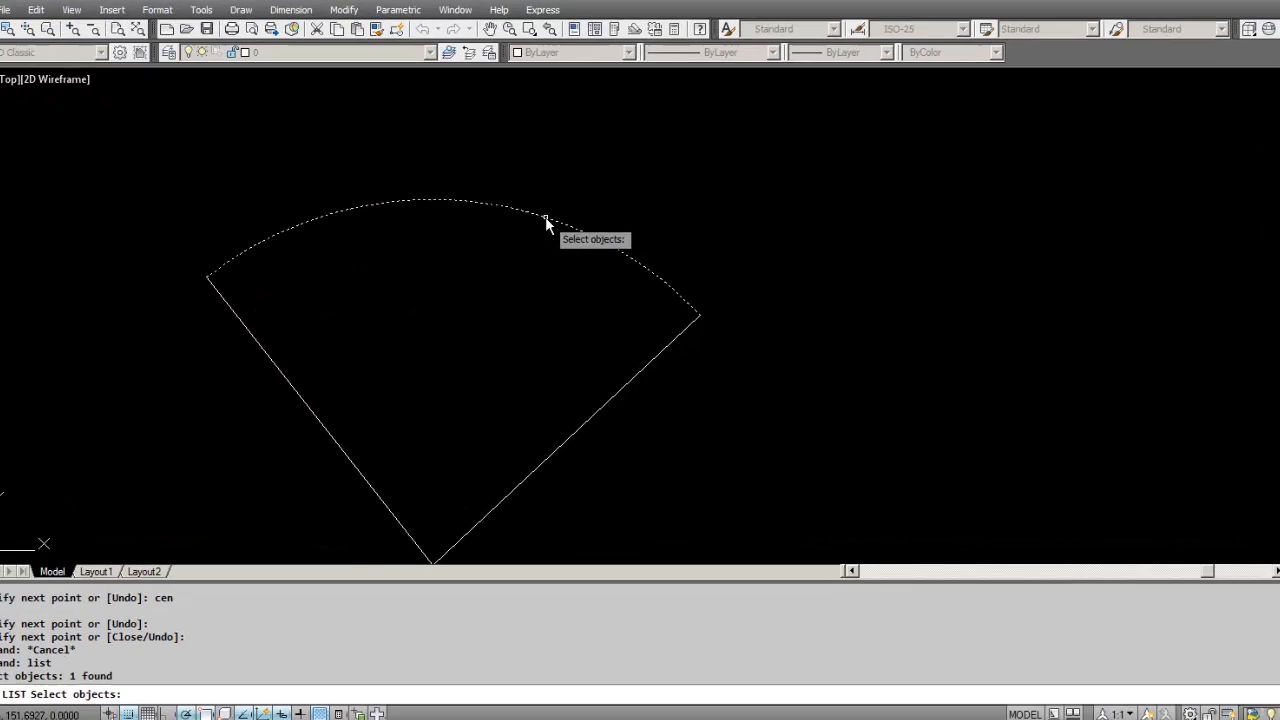
key(Return)
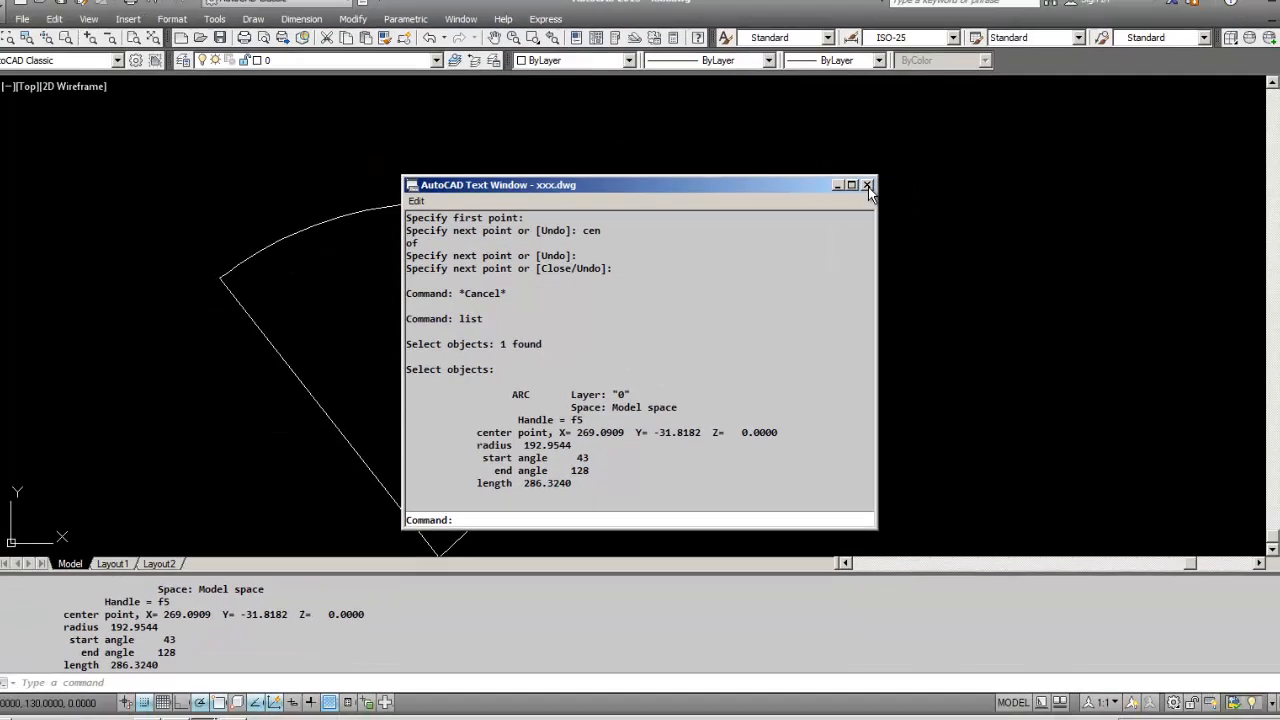
click(910, 161)
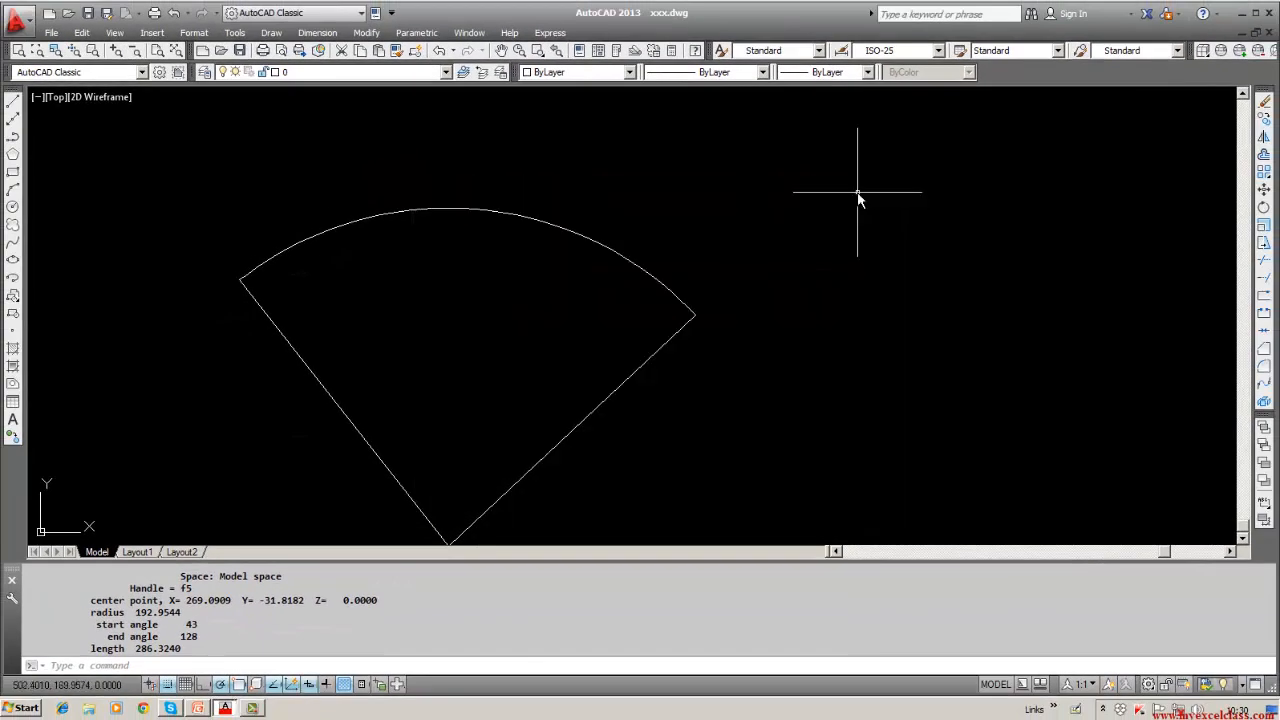
click(858, 197)
key(Escape)
Erase the arc and both straight lines of the sector.
click(1264, 101)
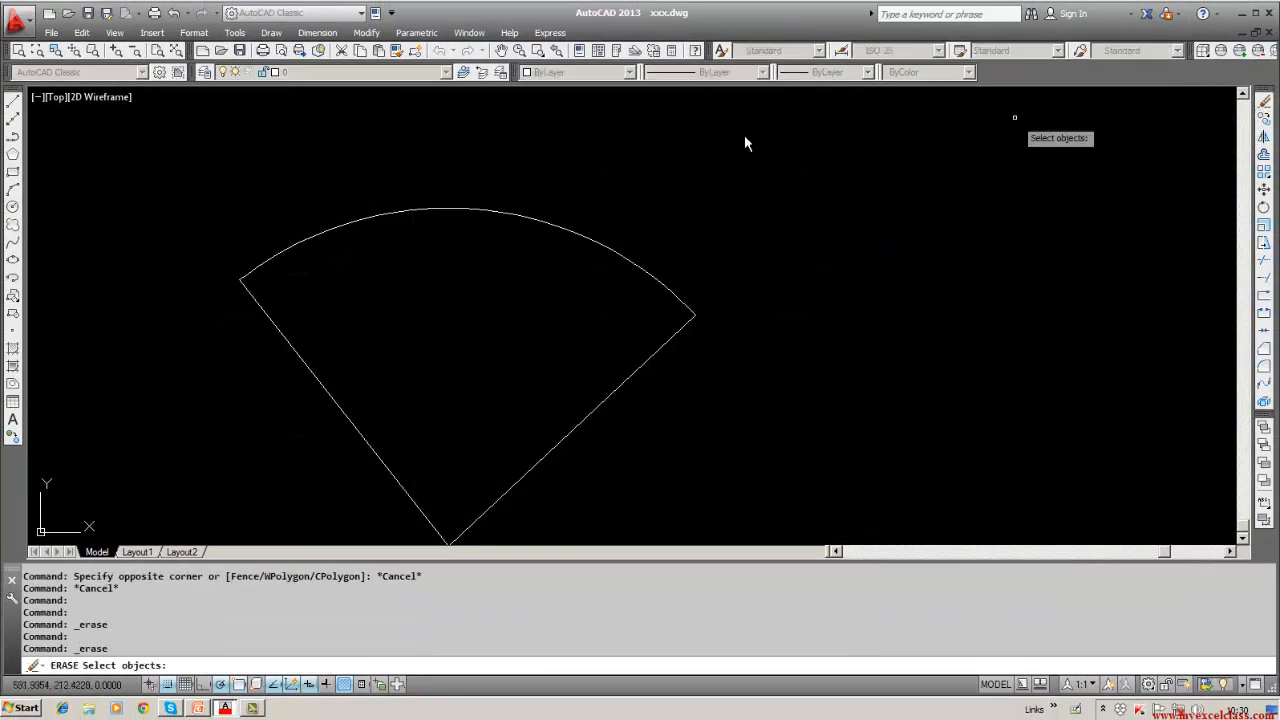
click(379, 216)
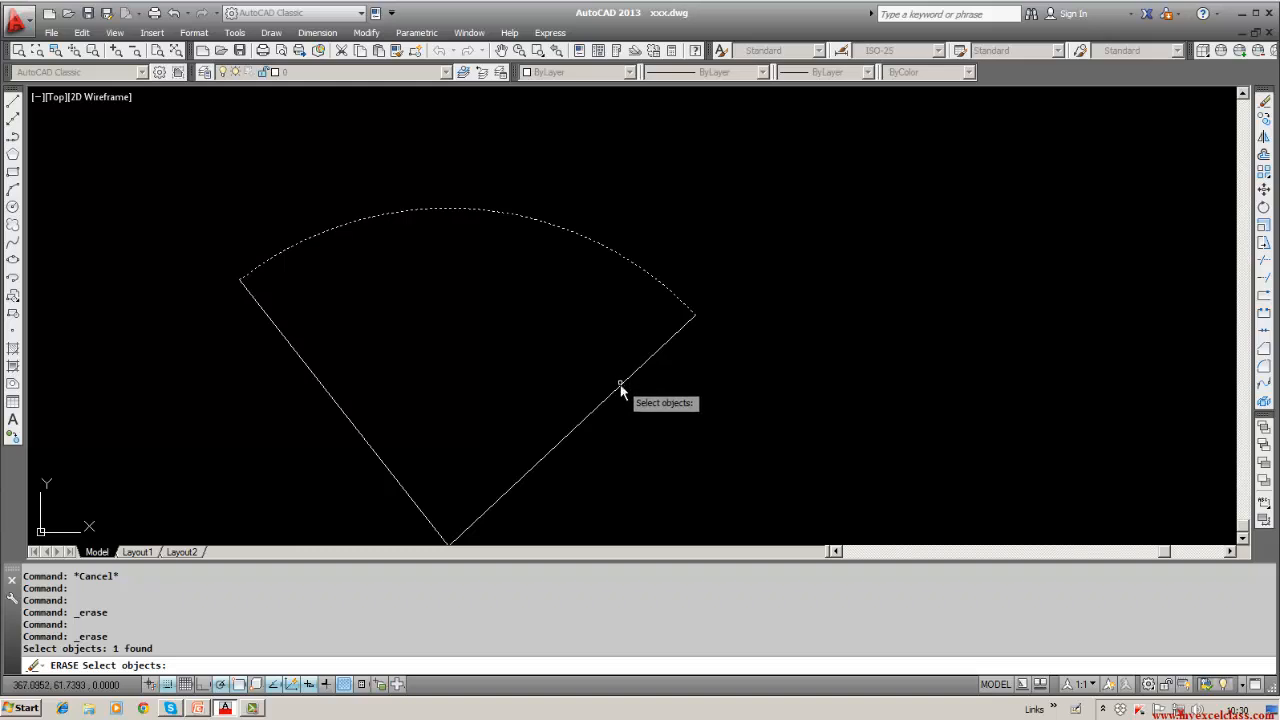
click(620, 387)
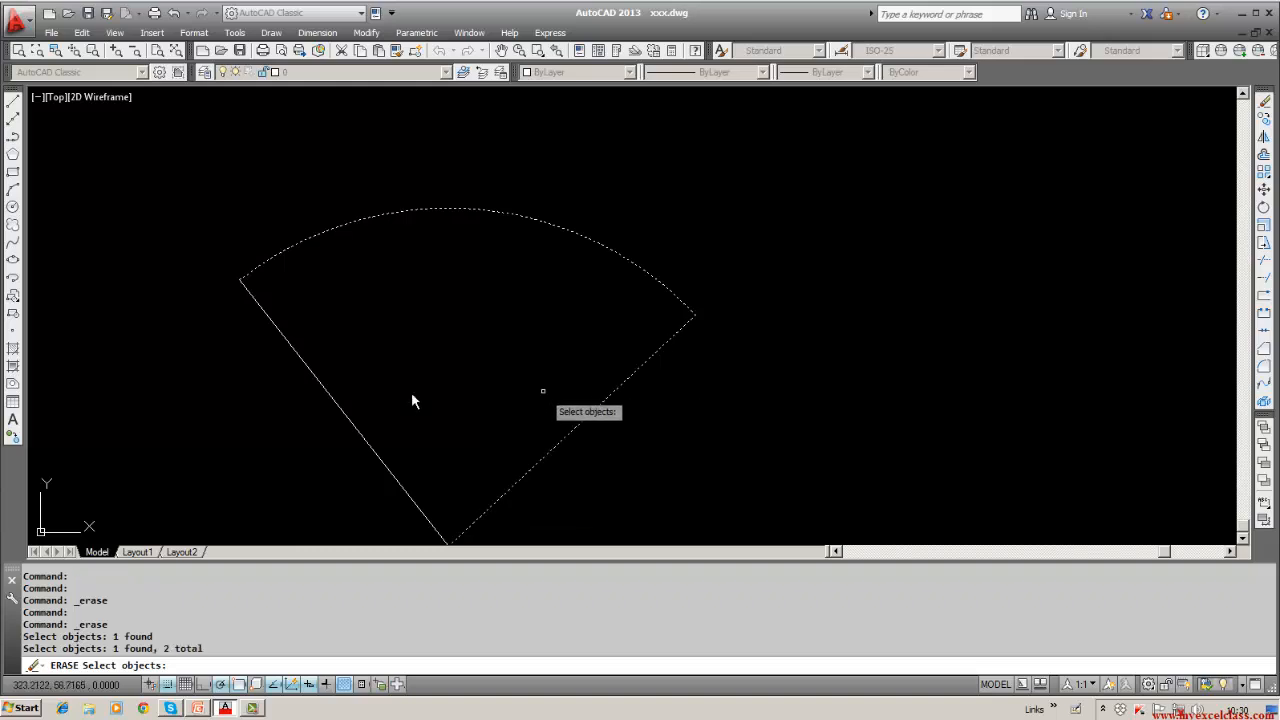
click(335, 408)
key(Return)
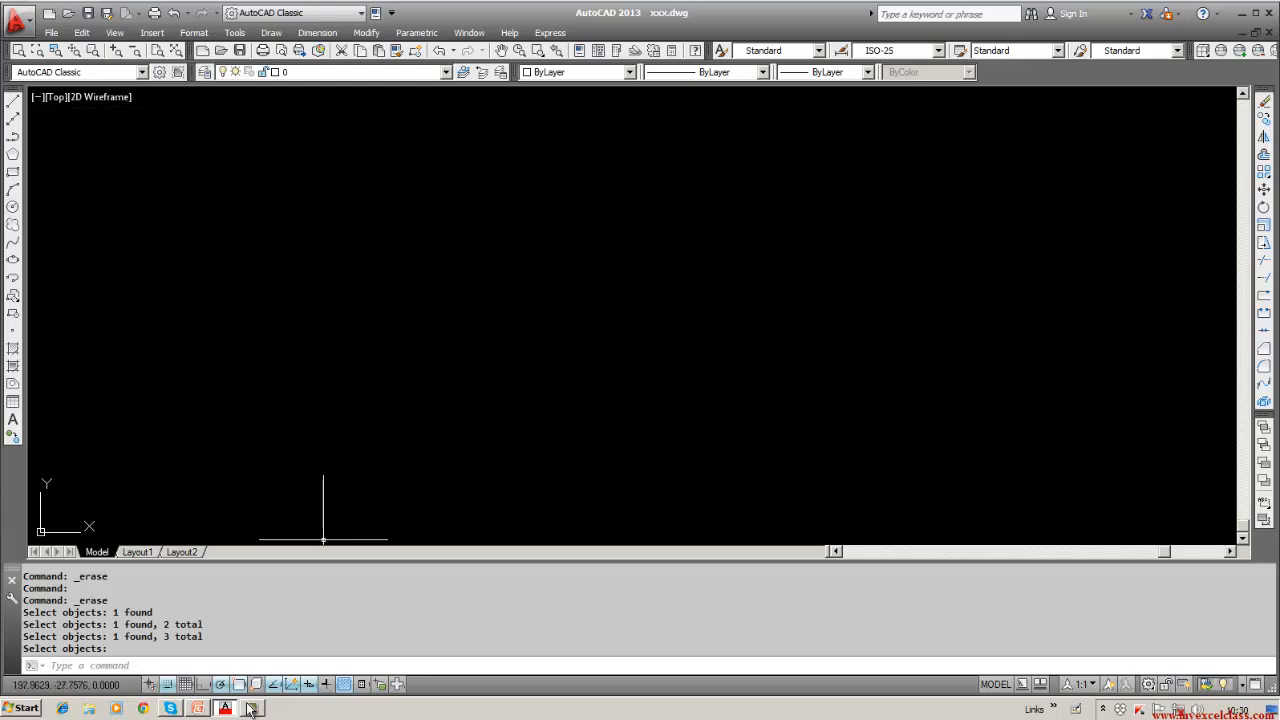
Check the Lesson-04 topic list in PowerPoint and return to AutoCAD.
click(199, 708)
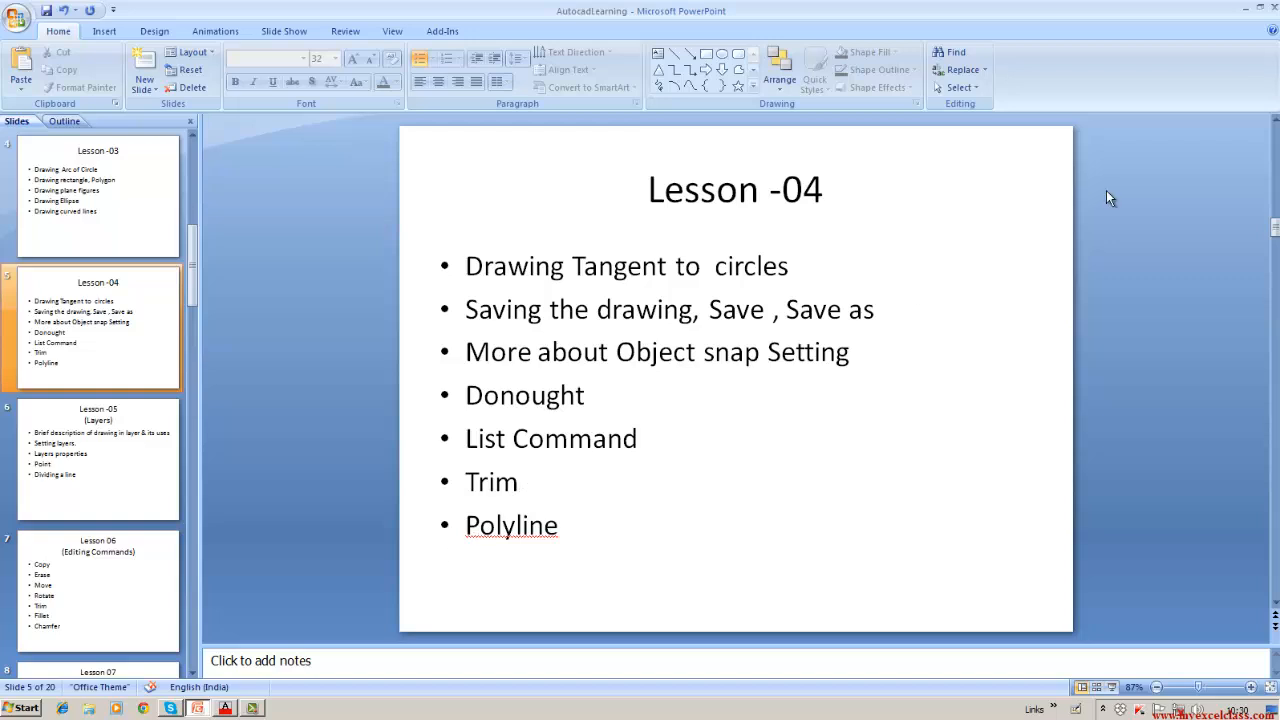
click(225, 708)
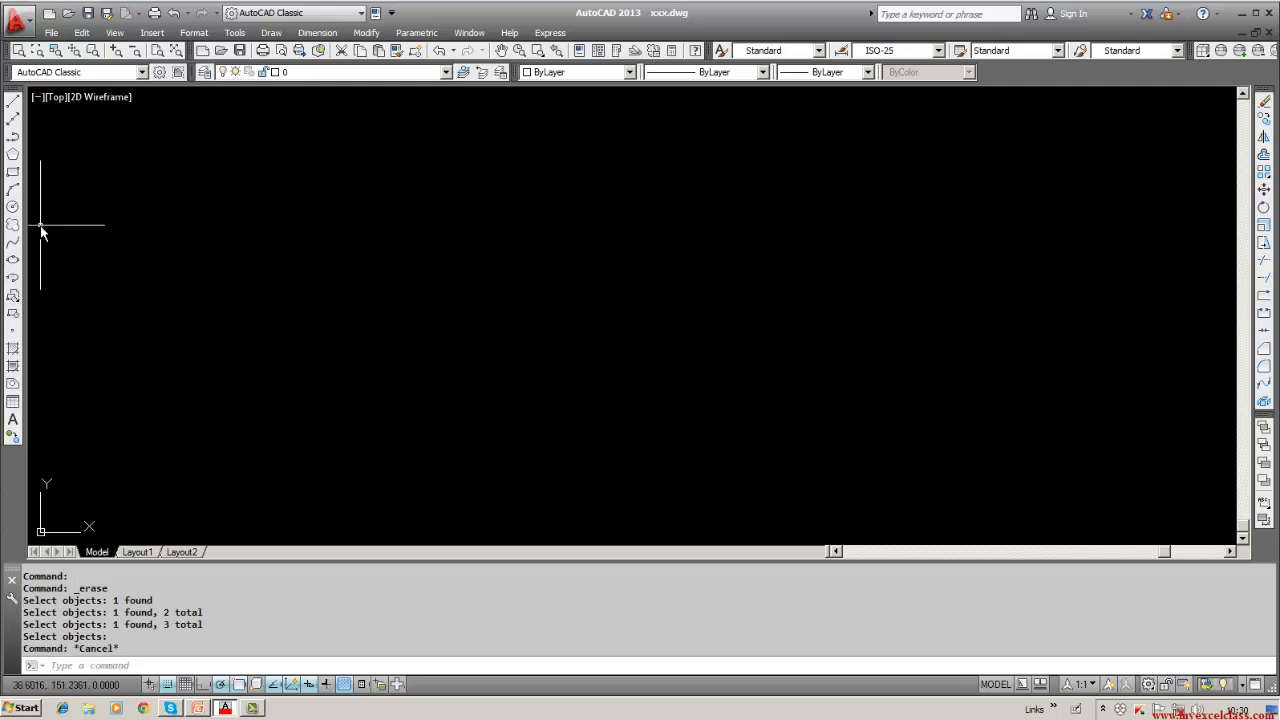
Draw two connected long lines forming a sideways V with its apex on the right and both ends open on the left.
click(13, 103)
click(292, 192)
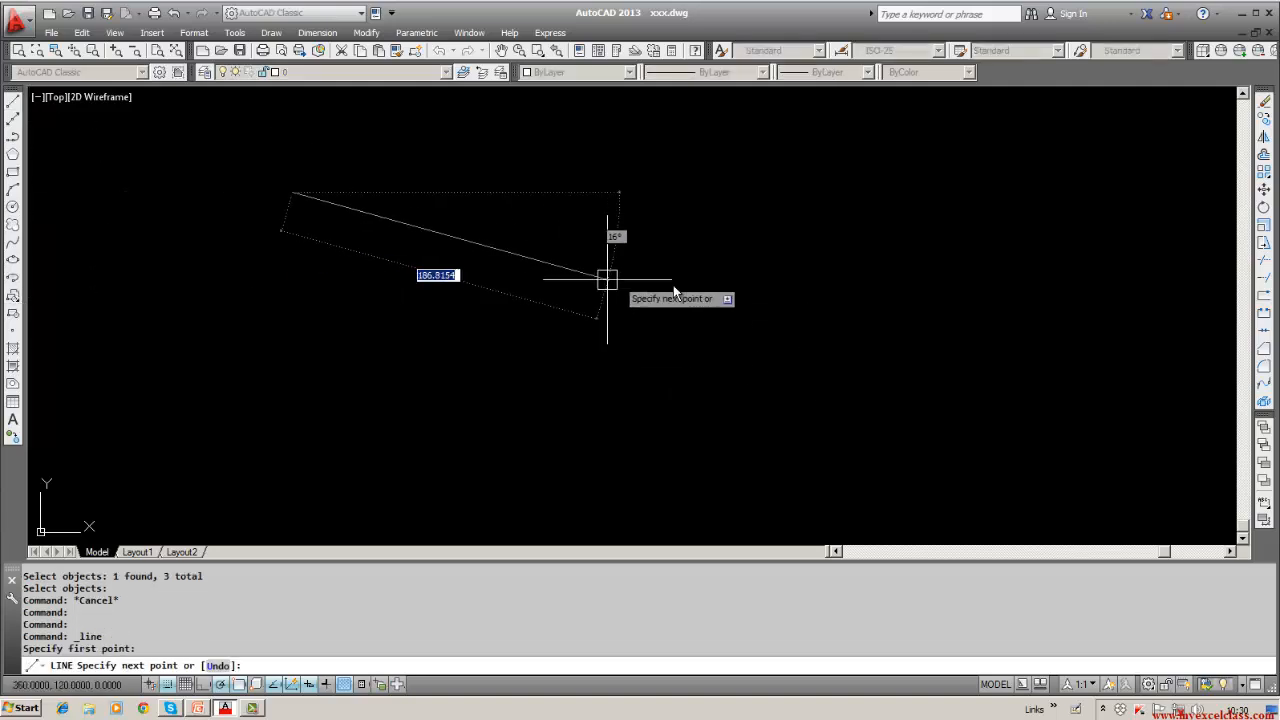
click(870, 297)
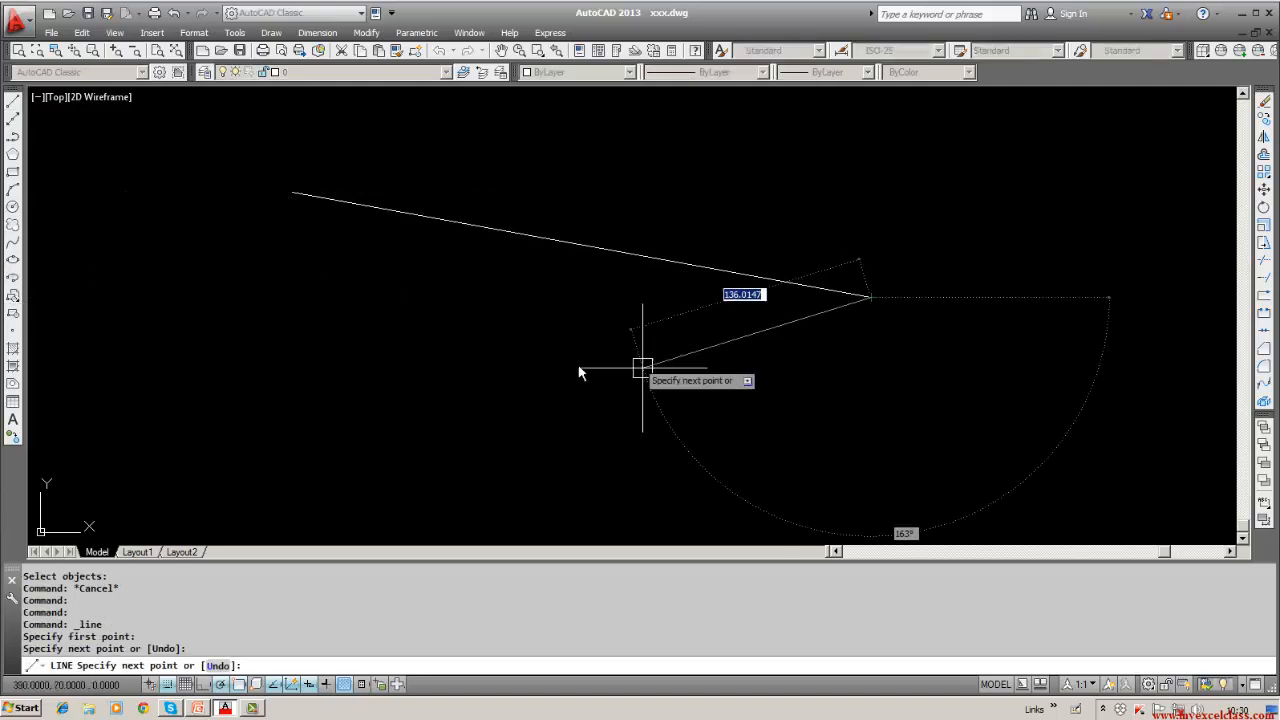
click(170, 419)
key(Escape)
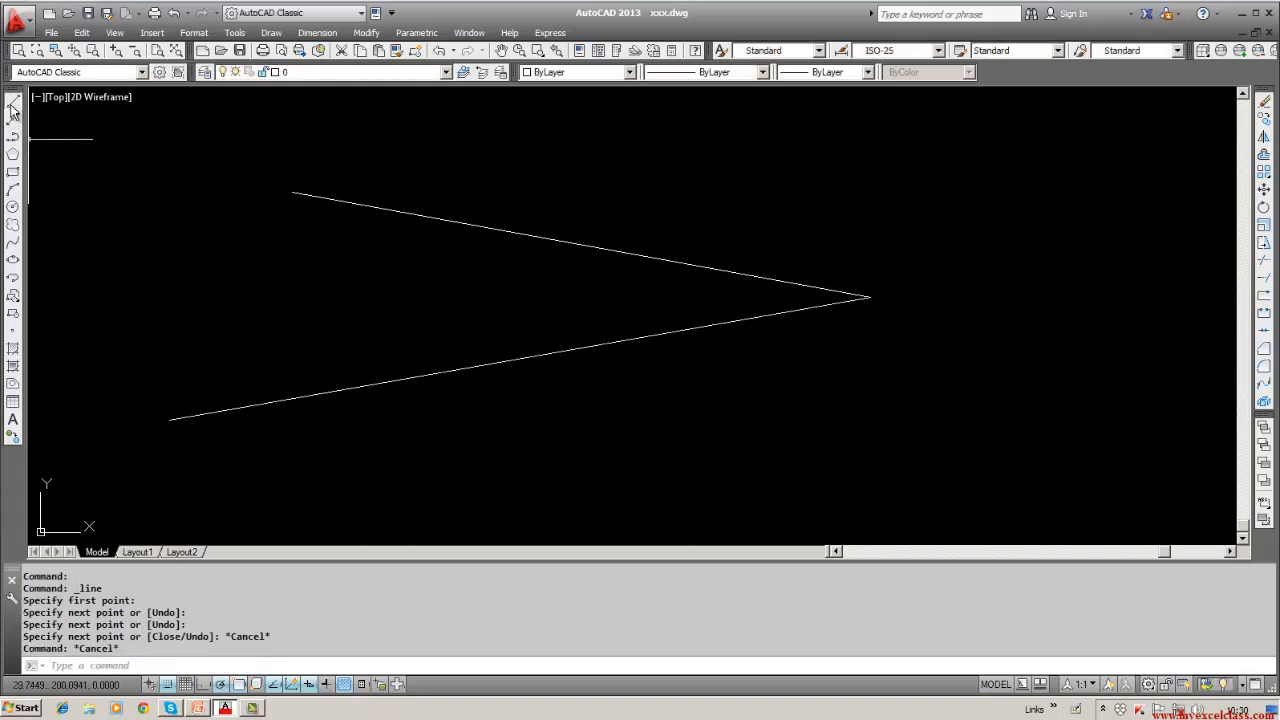
Draw a steep diagonal line crossing both arms of the V and extending beyond each of them.
click(13, 103)
click(537, 140)
click(346, 436)
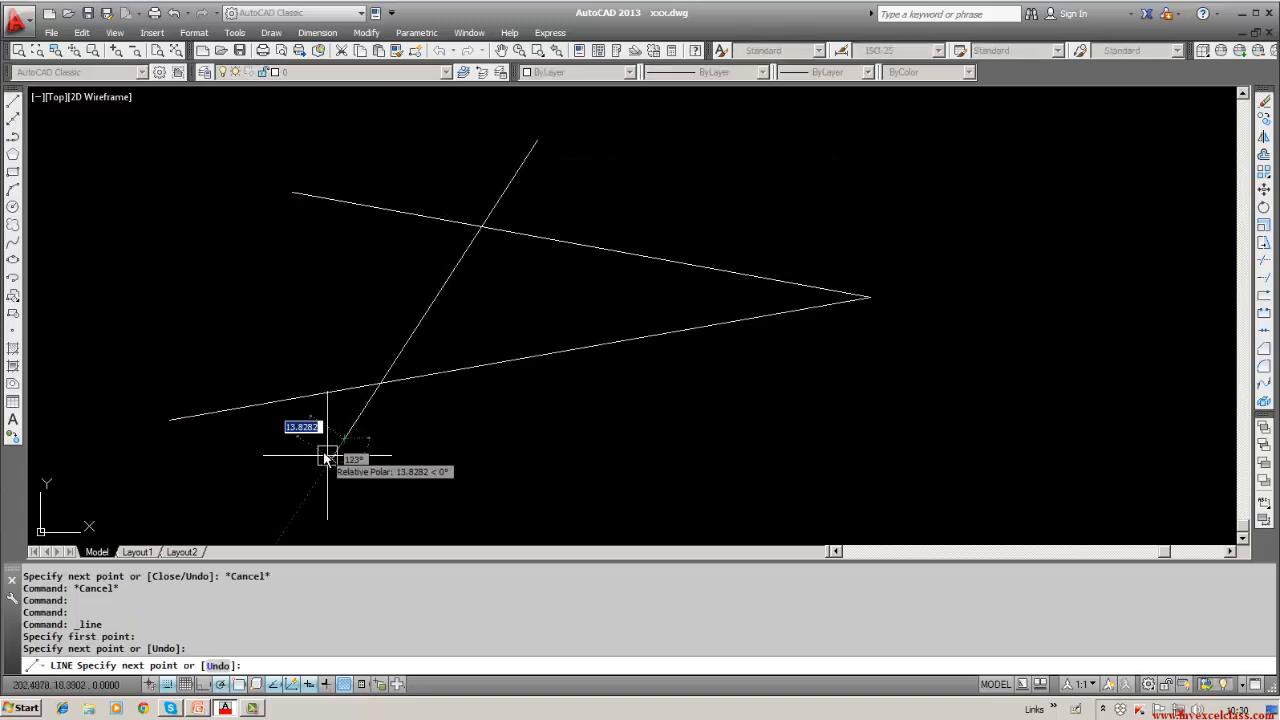
key(Escape)
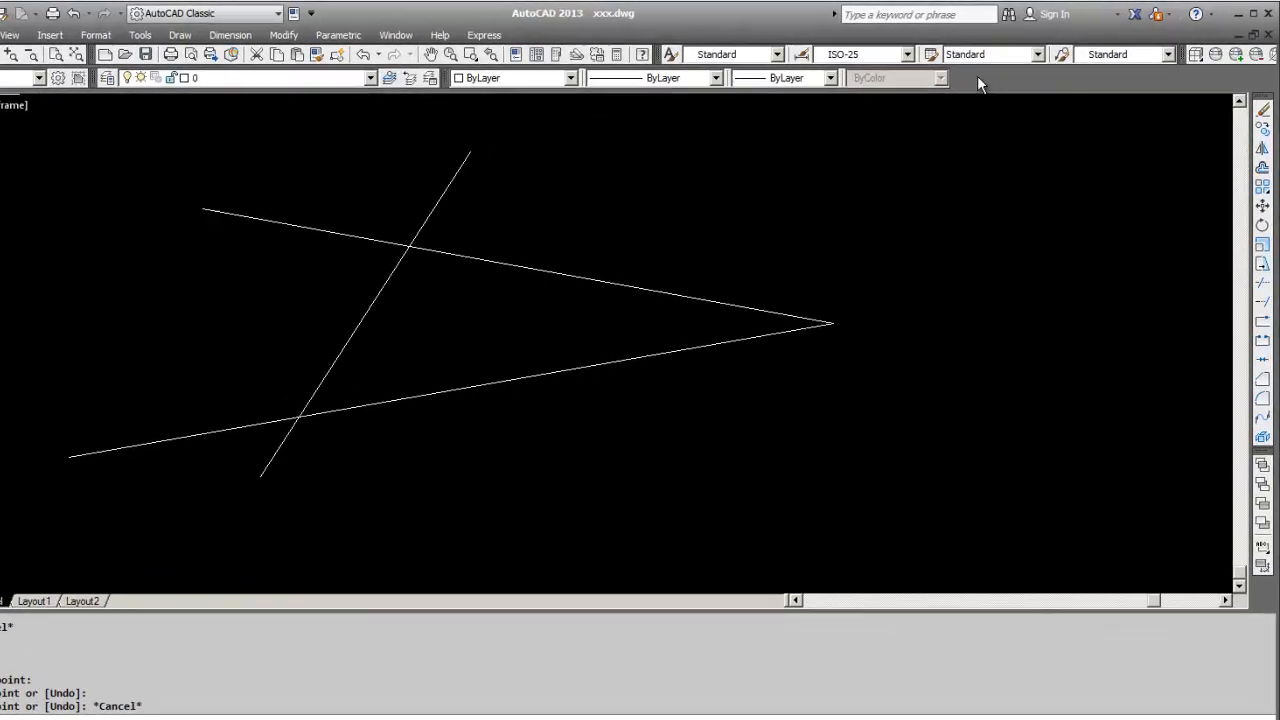
right_click(936, 88)
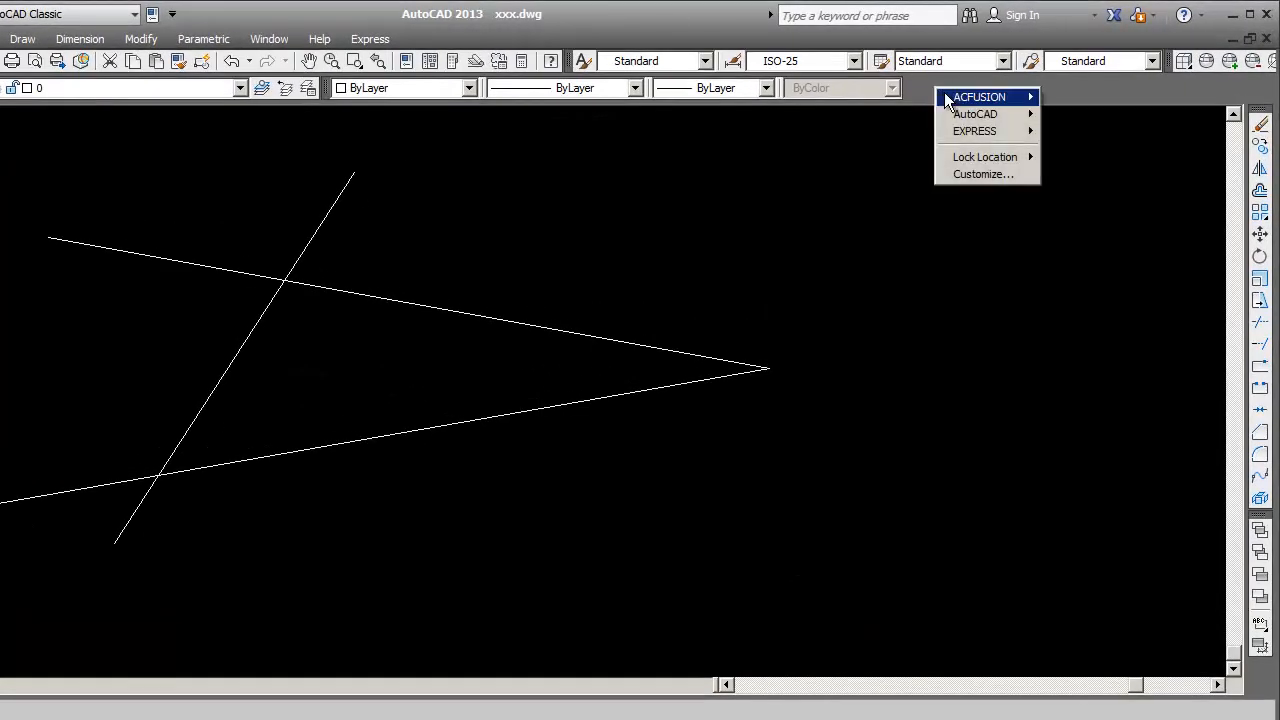
mouse_move(948, 113)
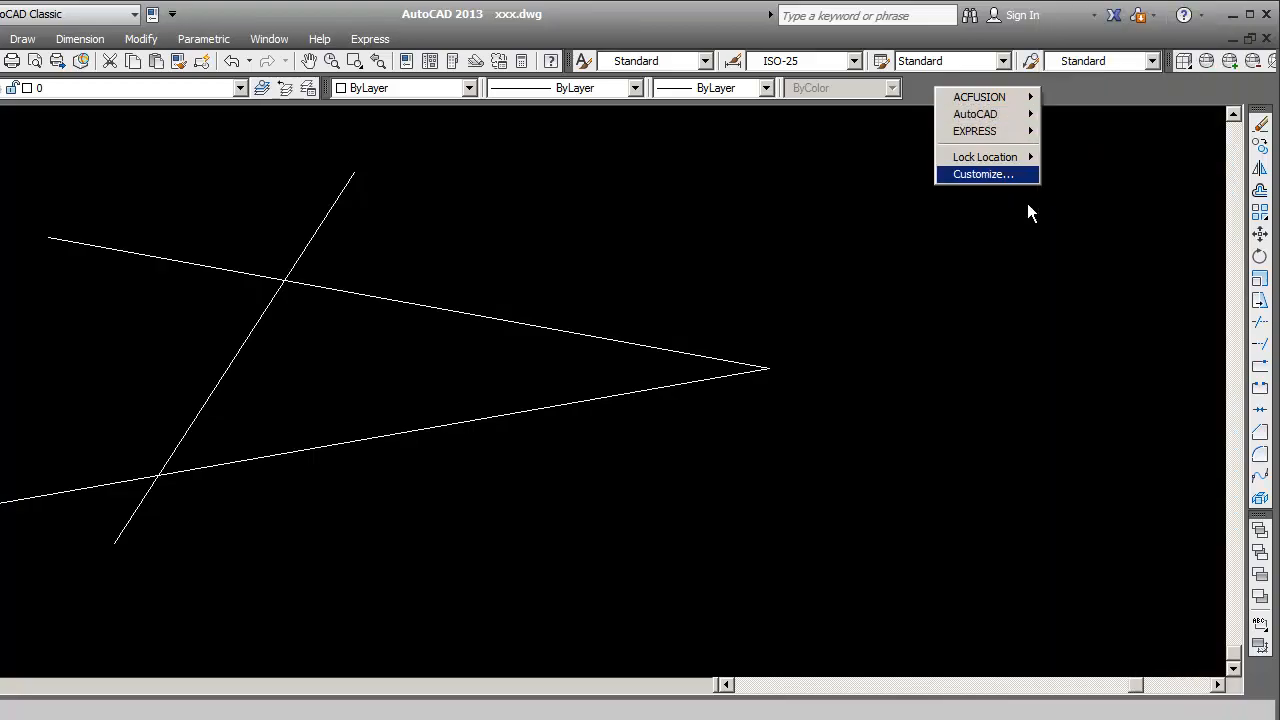
mouse_move(991, 110)
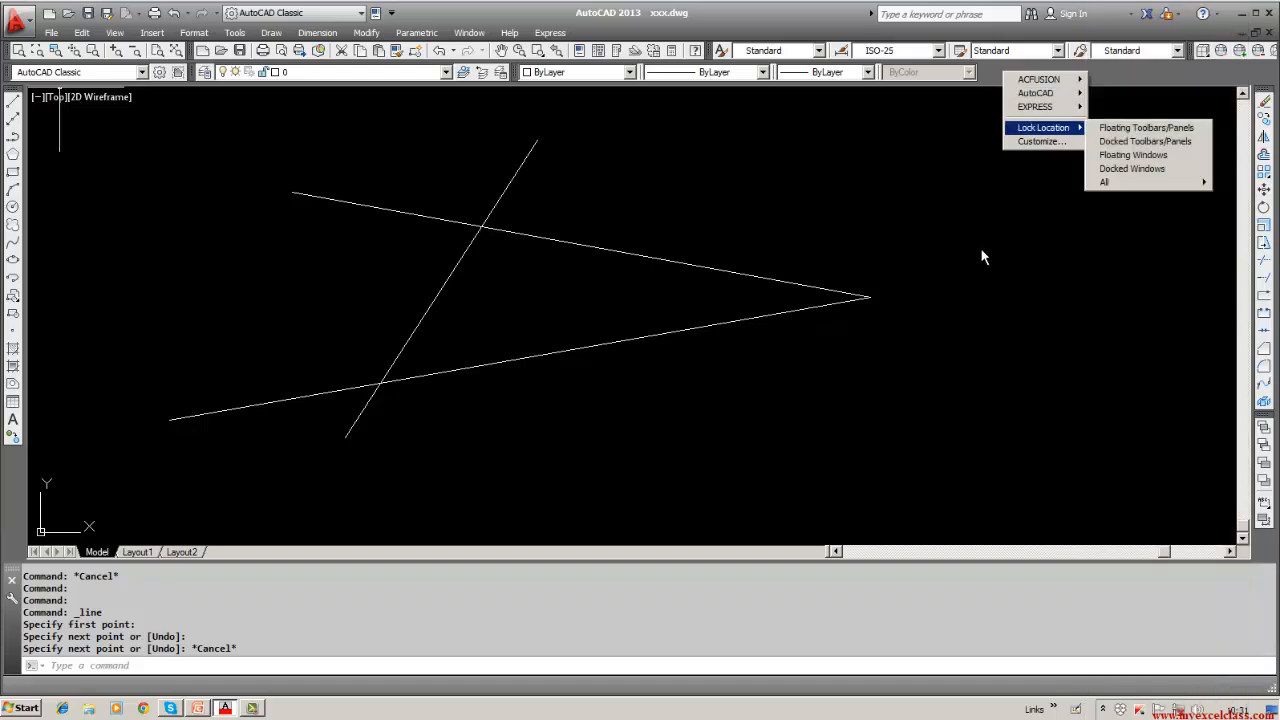
click(981, 257)
click(972, 262)
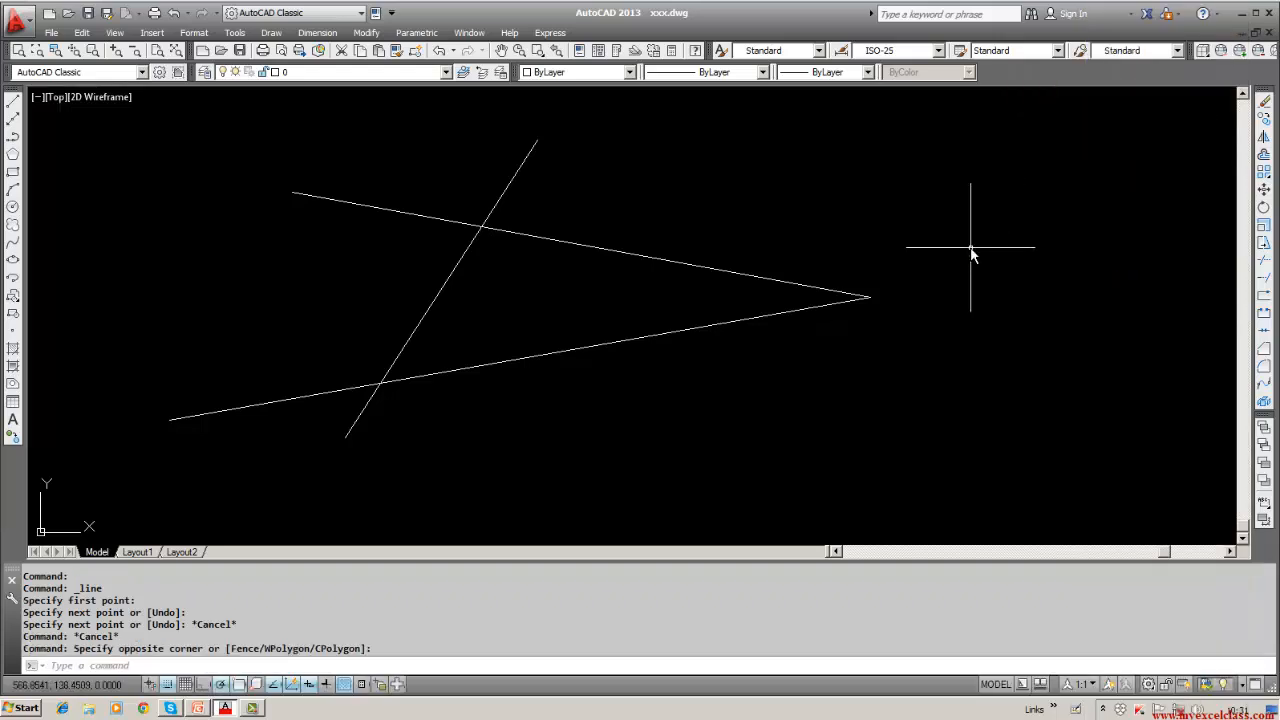
key(Escape)
Trim the diagonal line's overhanging lower and upper ends, using all three lines as cutting edges.
text(t)
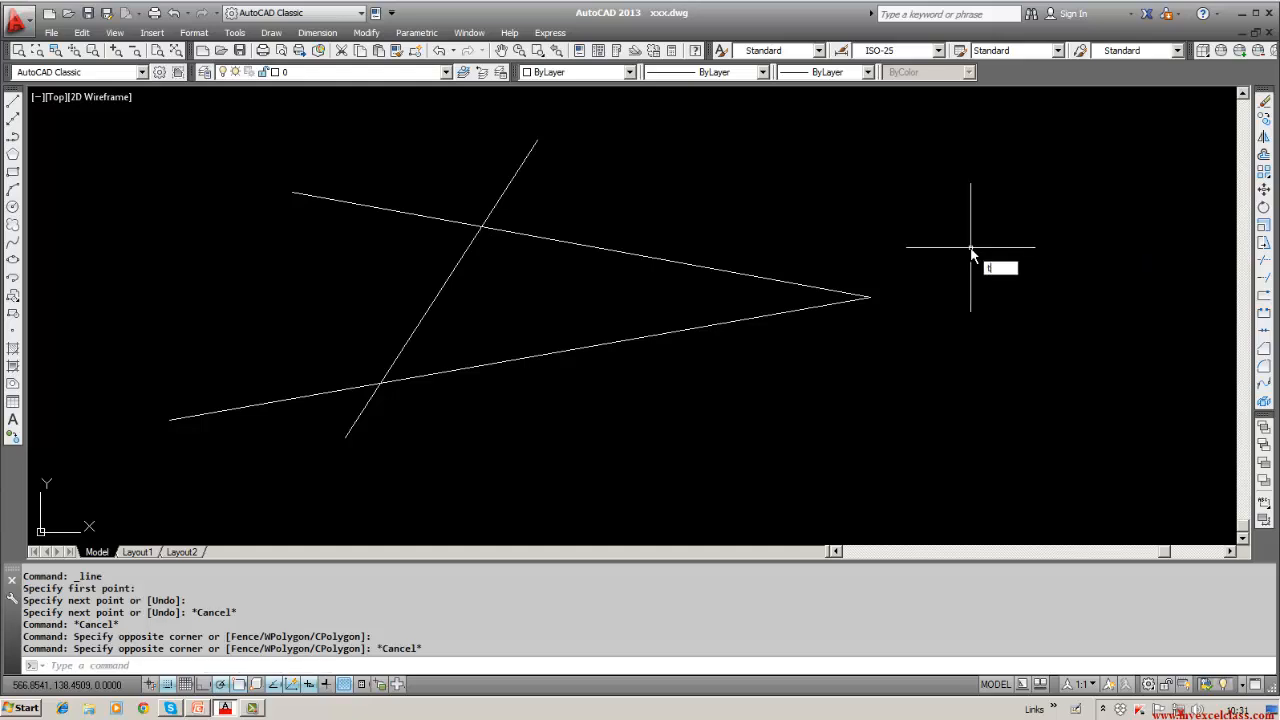
text(rim)
key(Return)
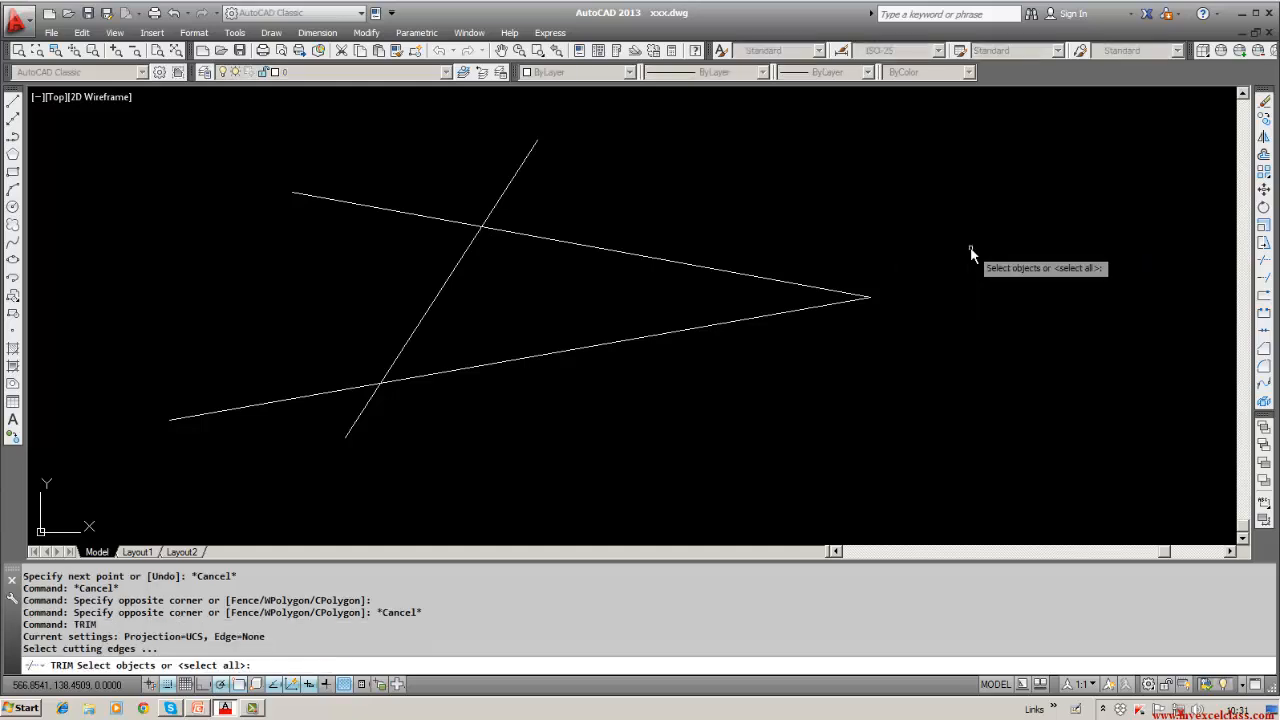
click(552, 246)
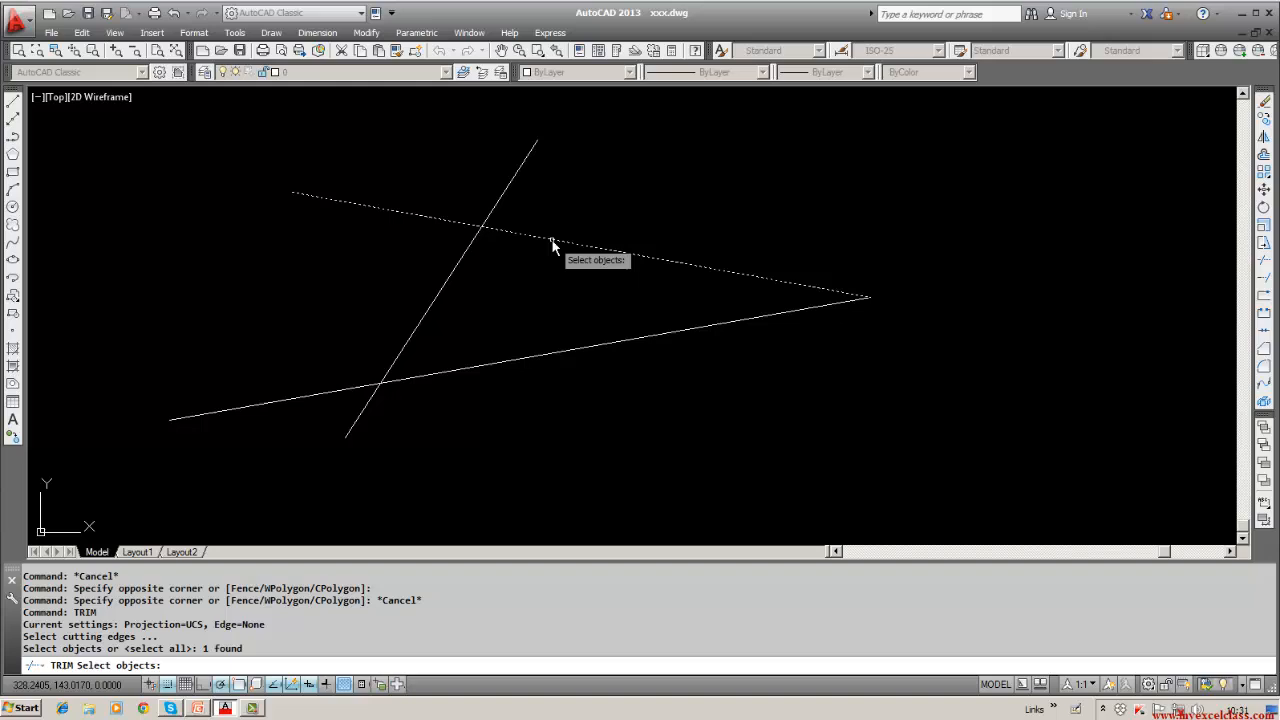
click(469, 250)
click(464, 368)
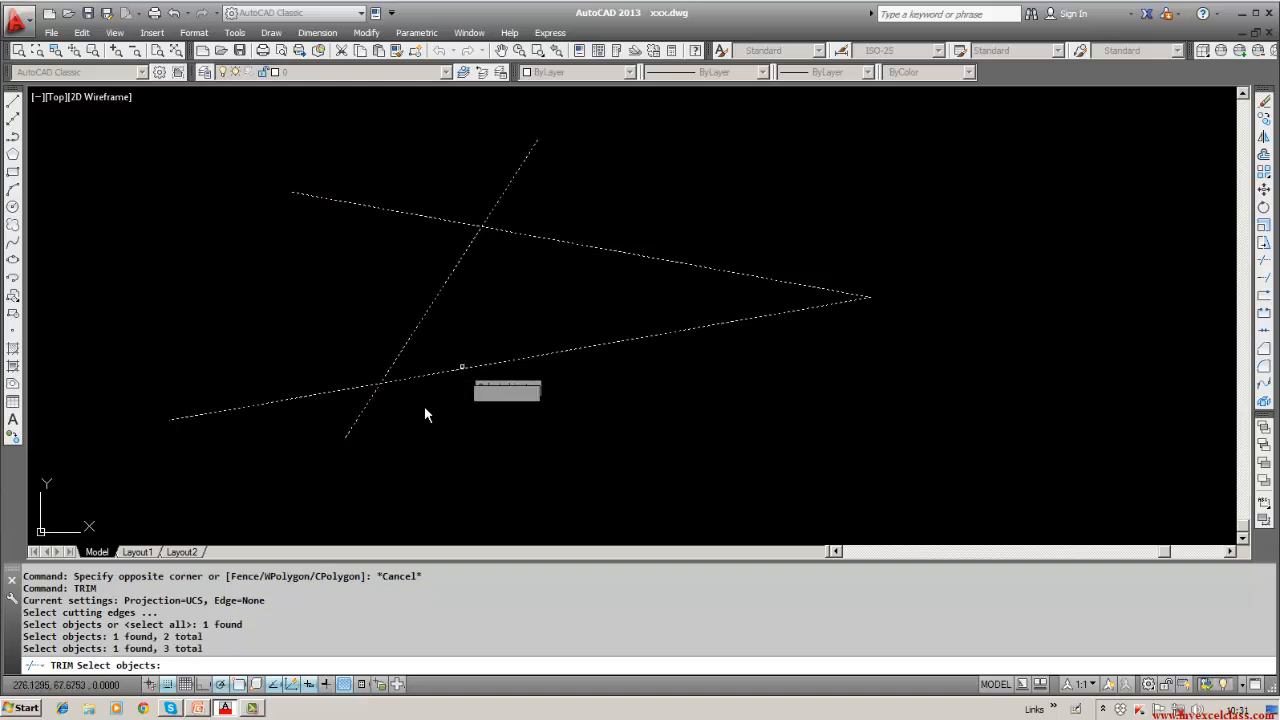
key(Return)
click(357, 428)
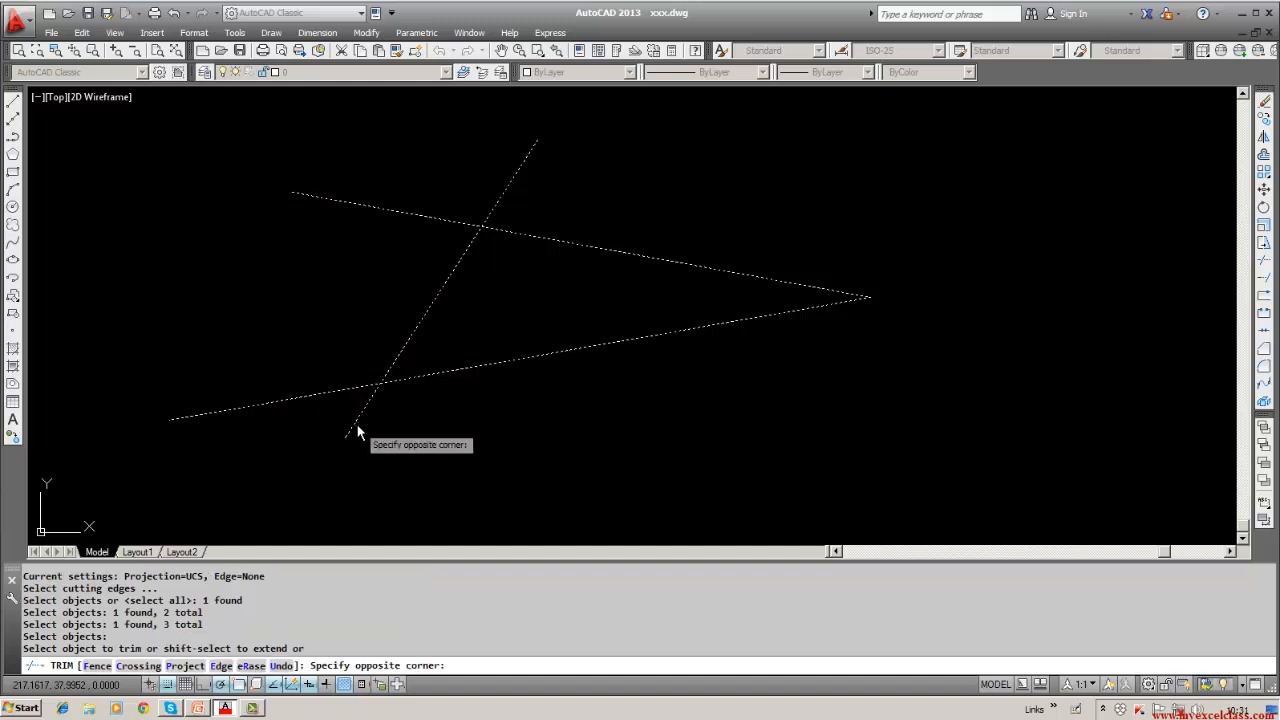
click(347, 420)
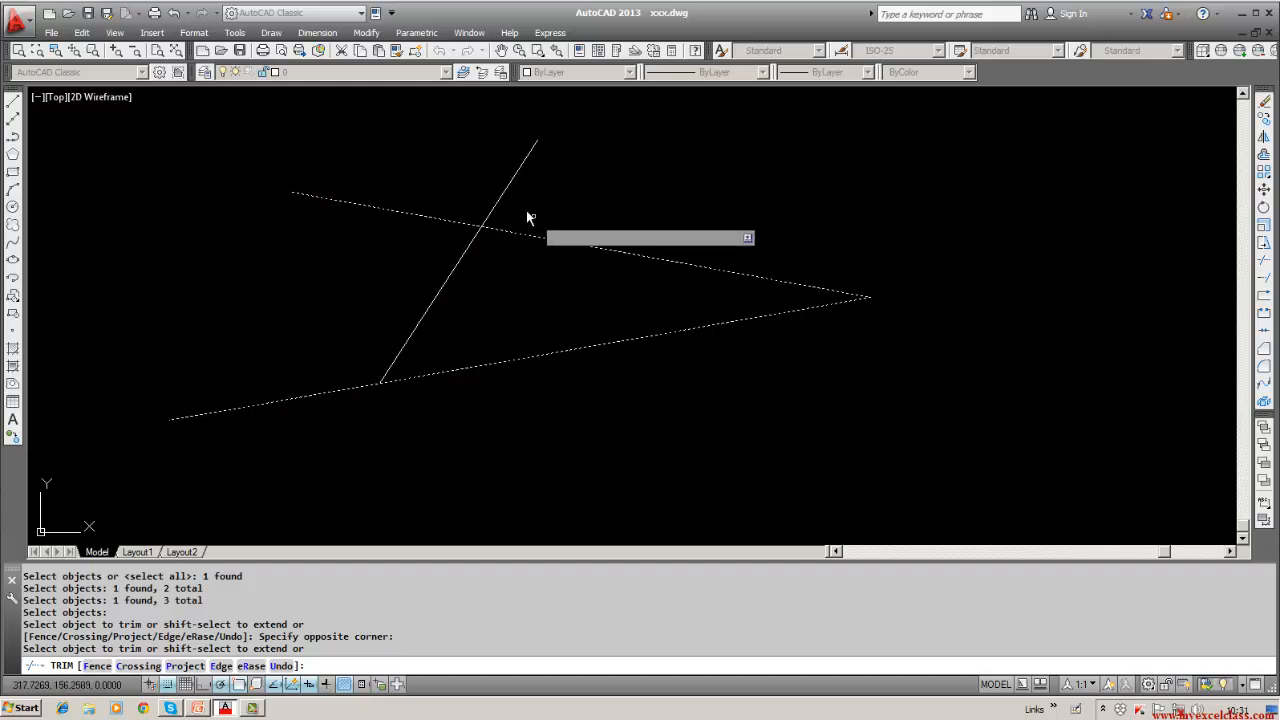
click(503, 191)
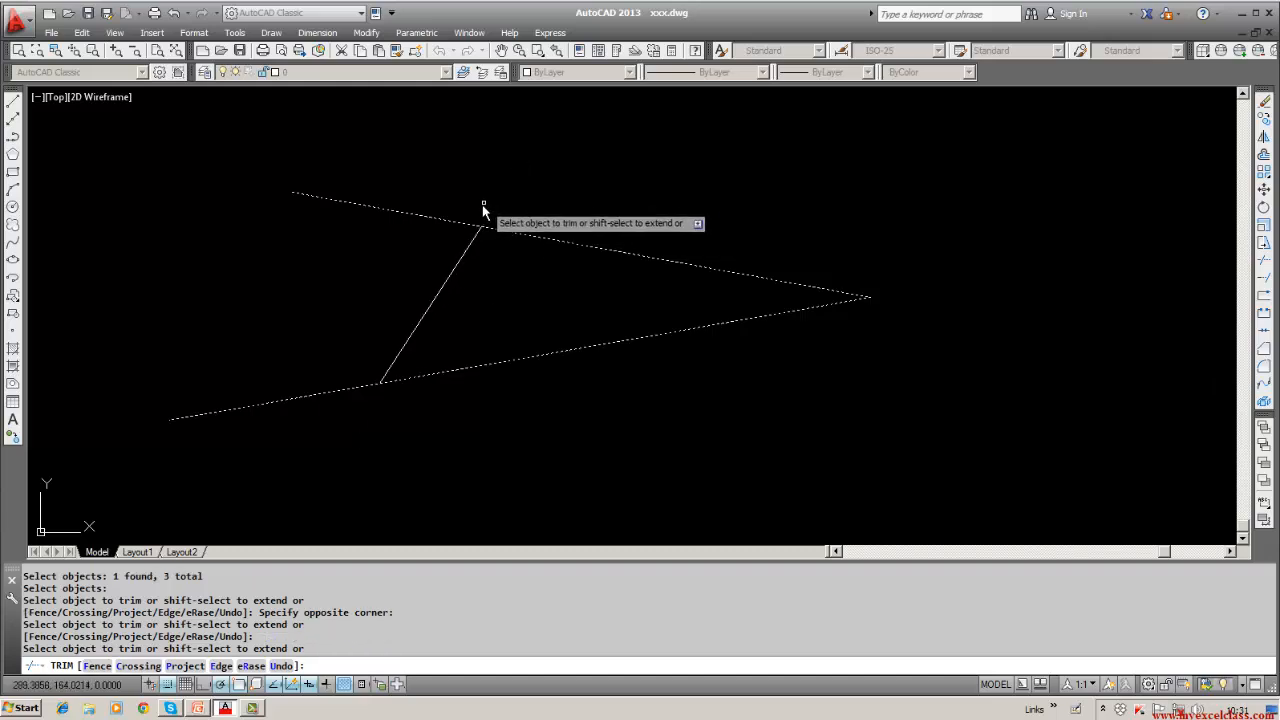
Trim the left ends of the V's upper and lower arms back to the diagonal line and finish the trim.
click(438, 218)
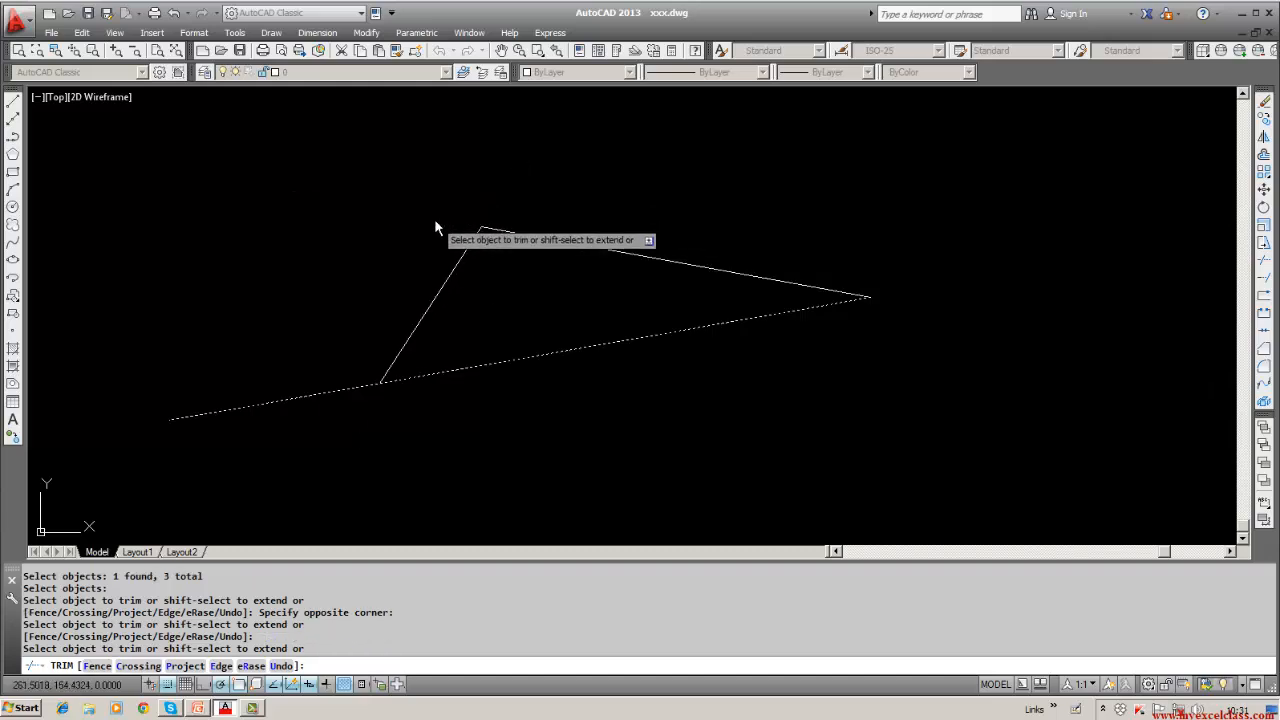
click(345, 397)
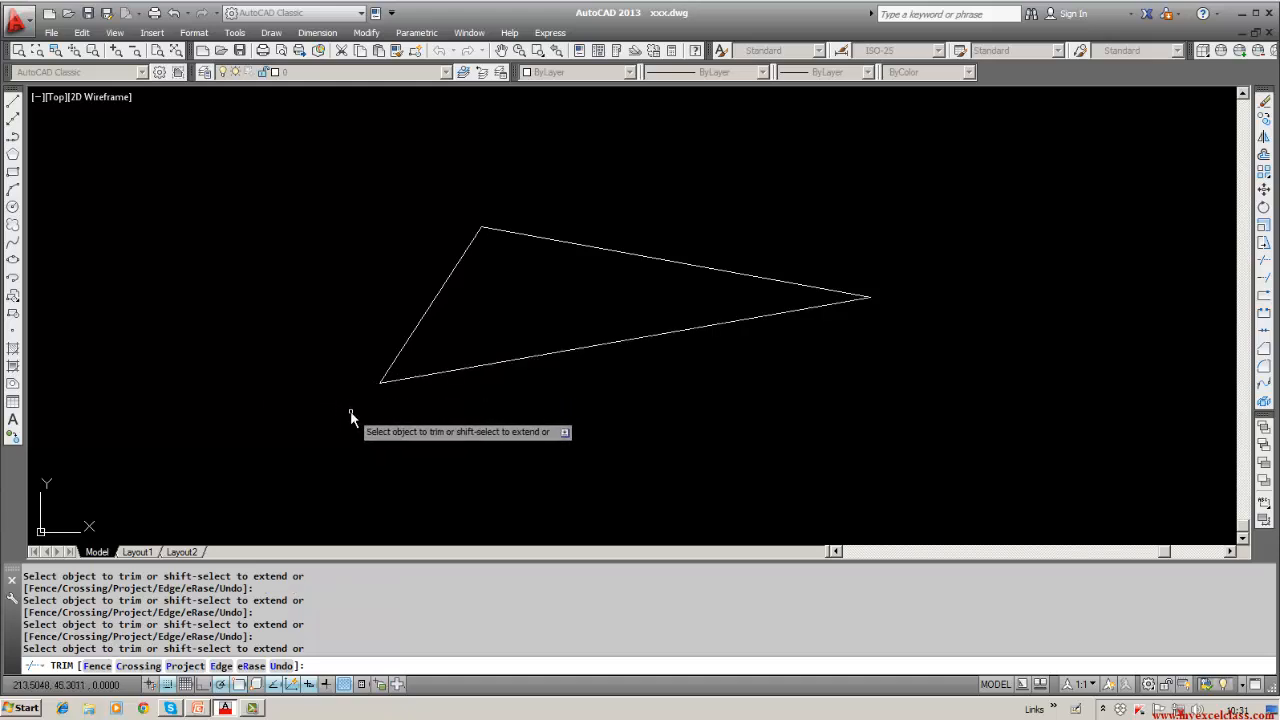
key(Return)
key(Escape)
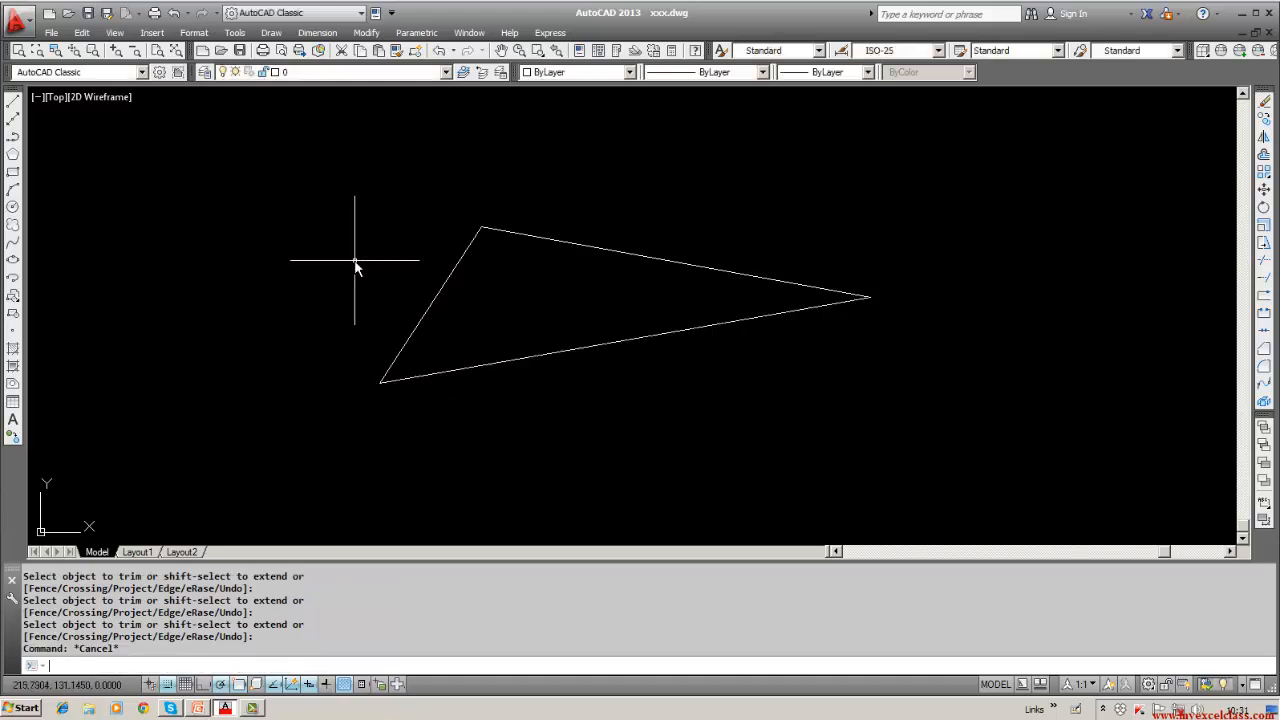
Erase all three lines of the trimmed triangle using a window selection around it.
double_click(1264, 101)
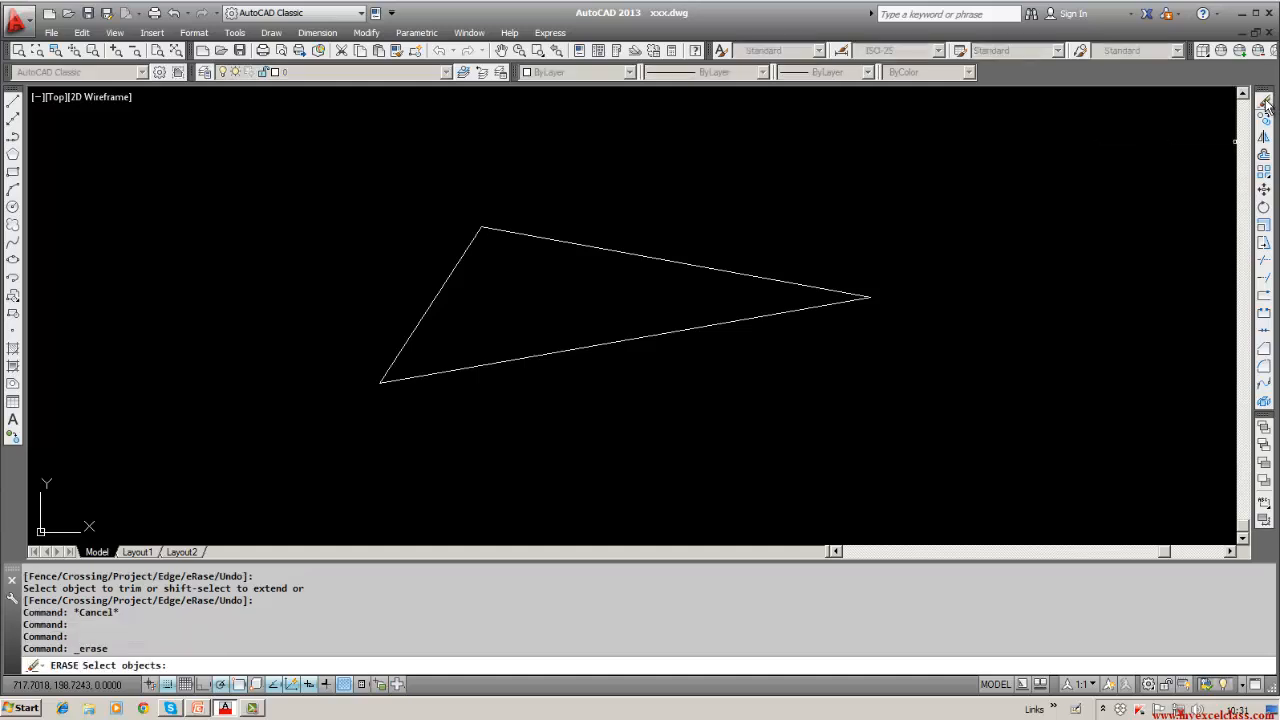
text(w)
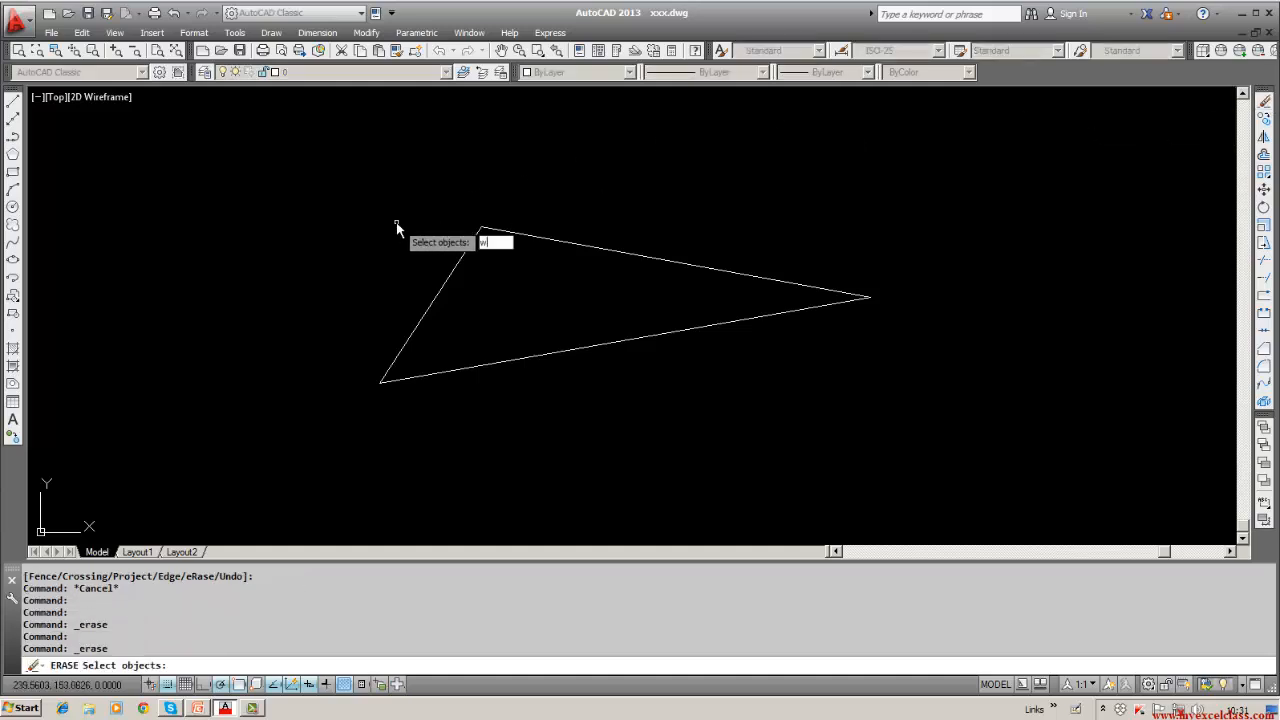
key(Return)
click(360, 179)
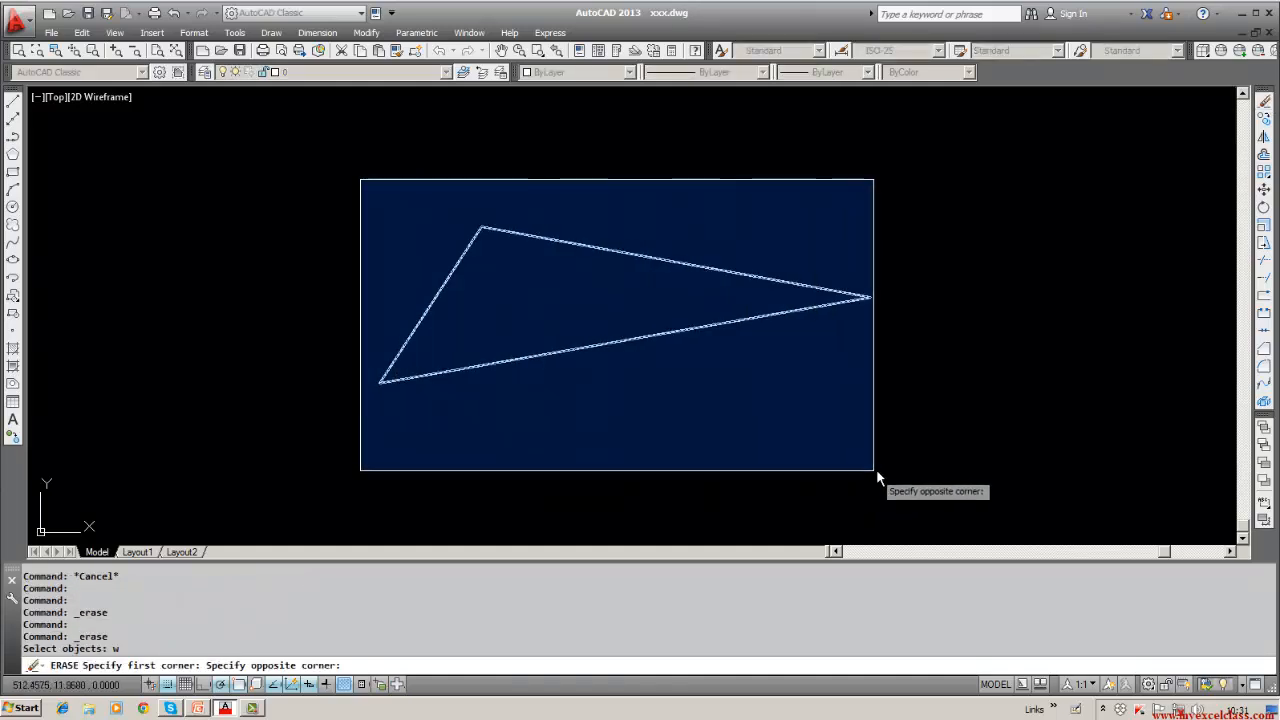
click(876, 478)
key(Return)
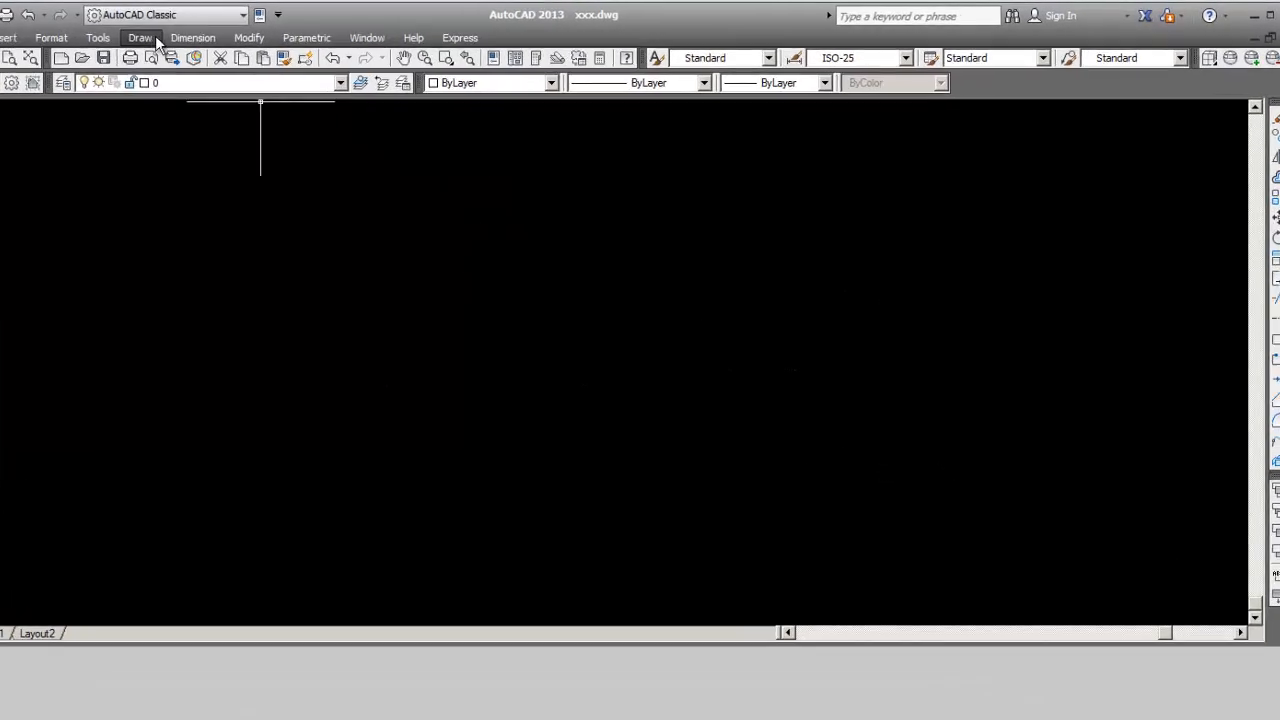
click(52, 41)
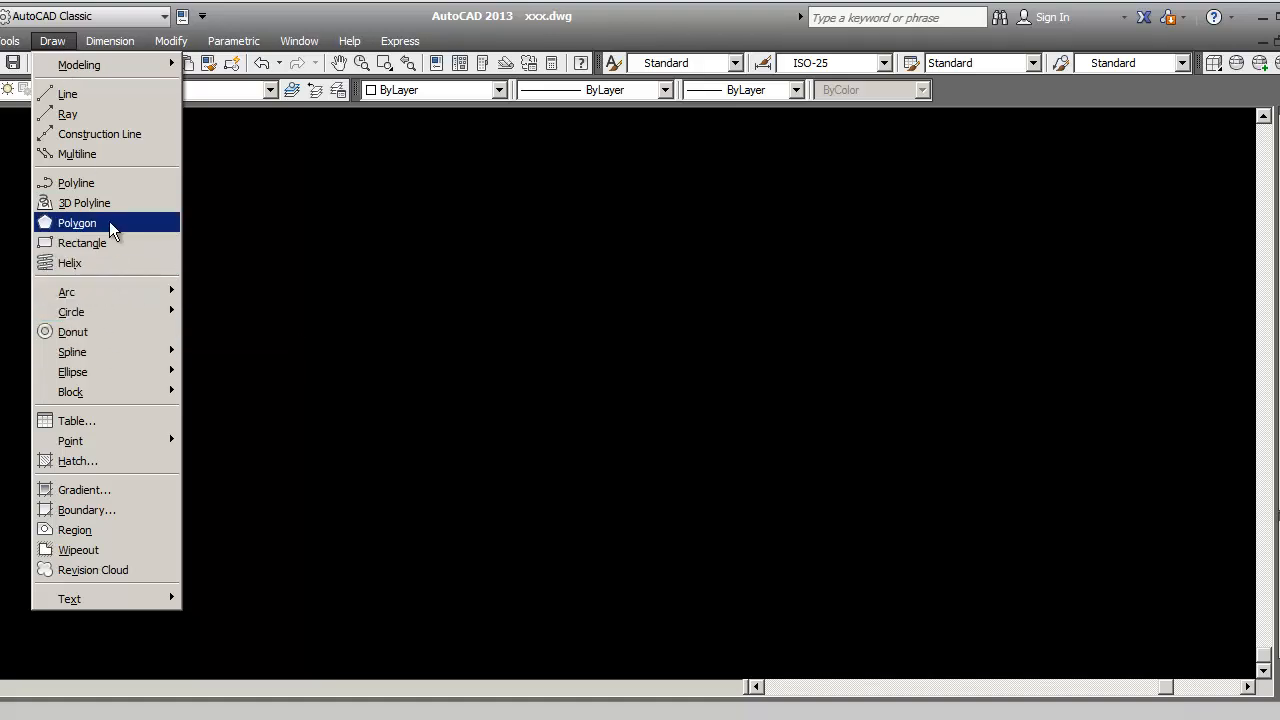
mouse_move(110, 41)
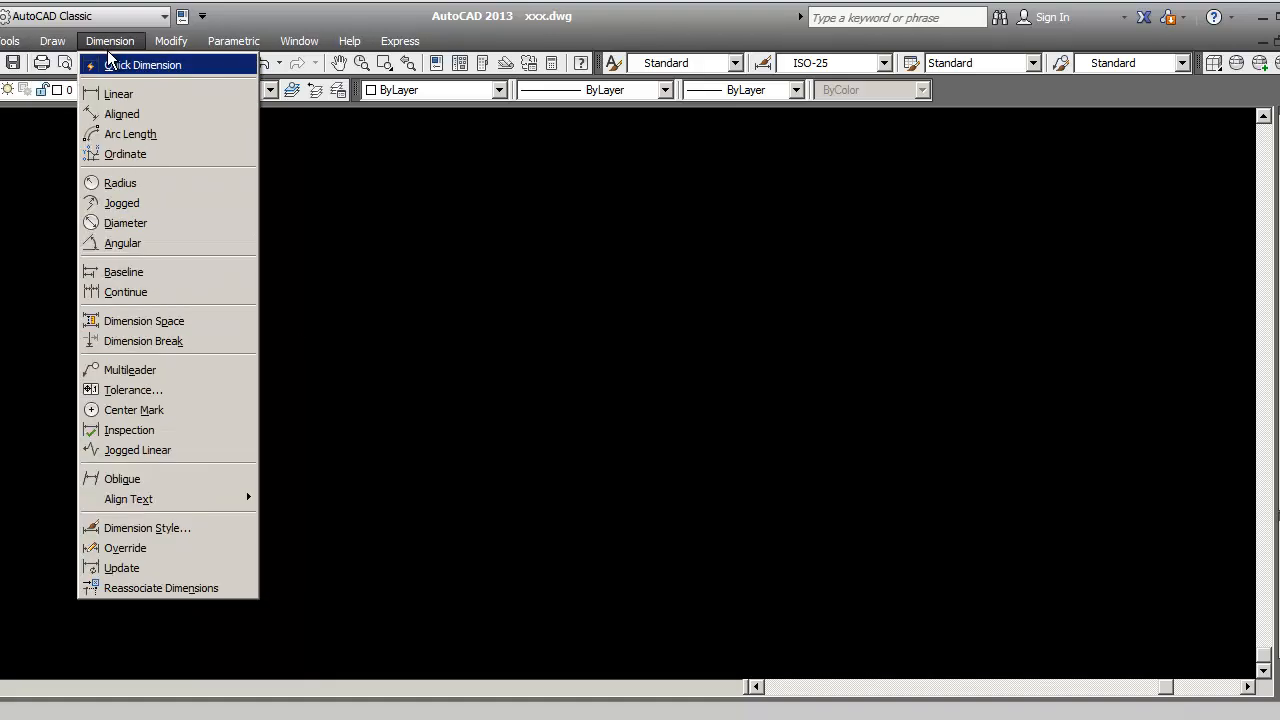
mouse_move(47, 43)
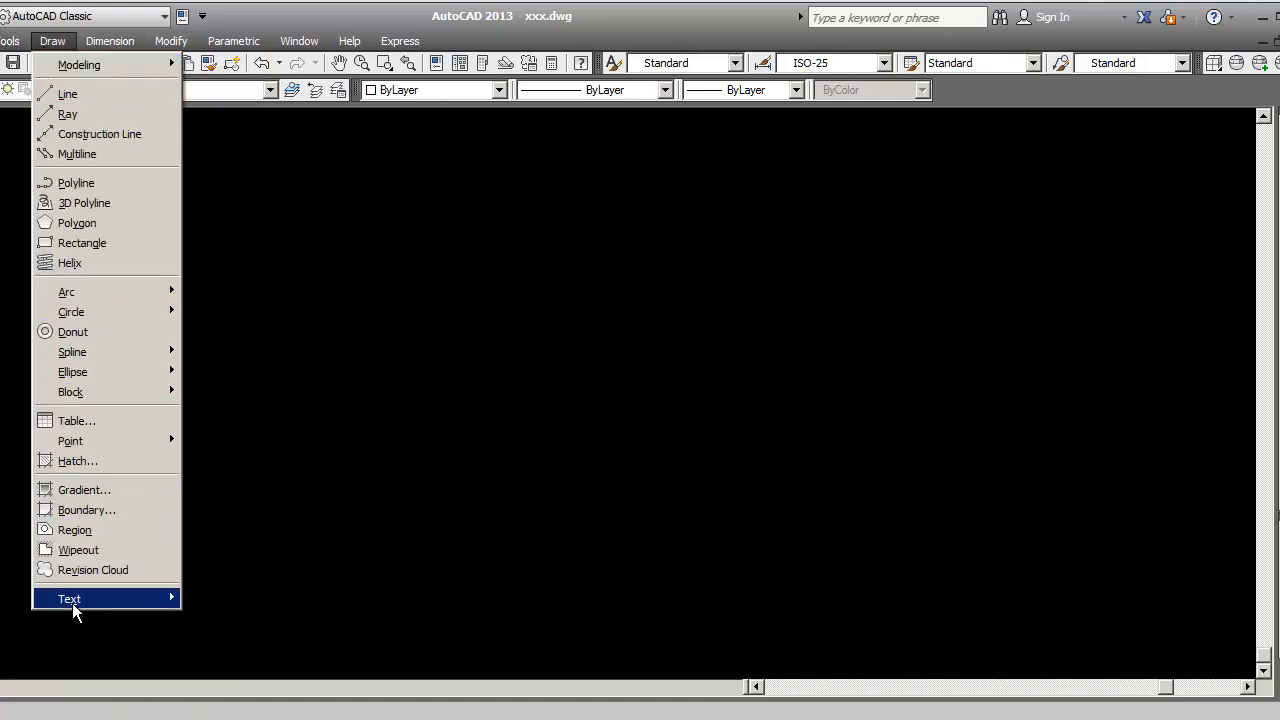
mouse_move(0, 41)
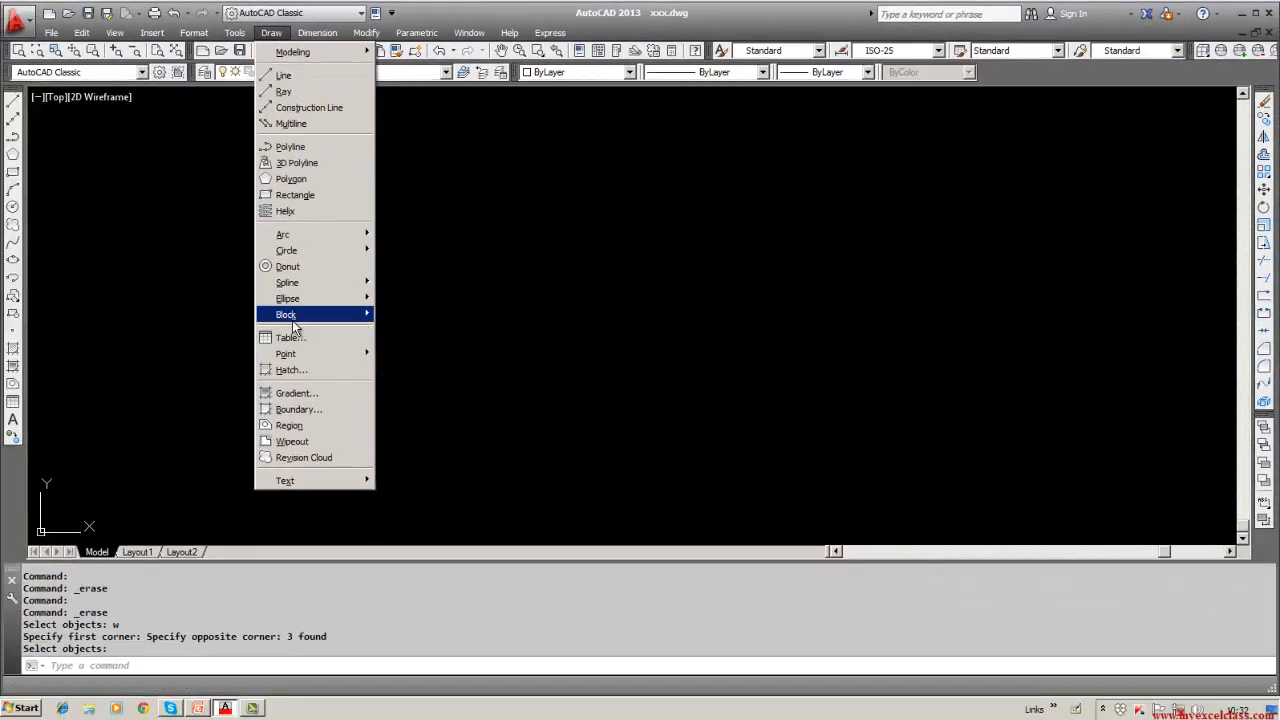
click(642, 288)
key(Escape)
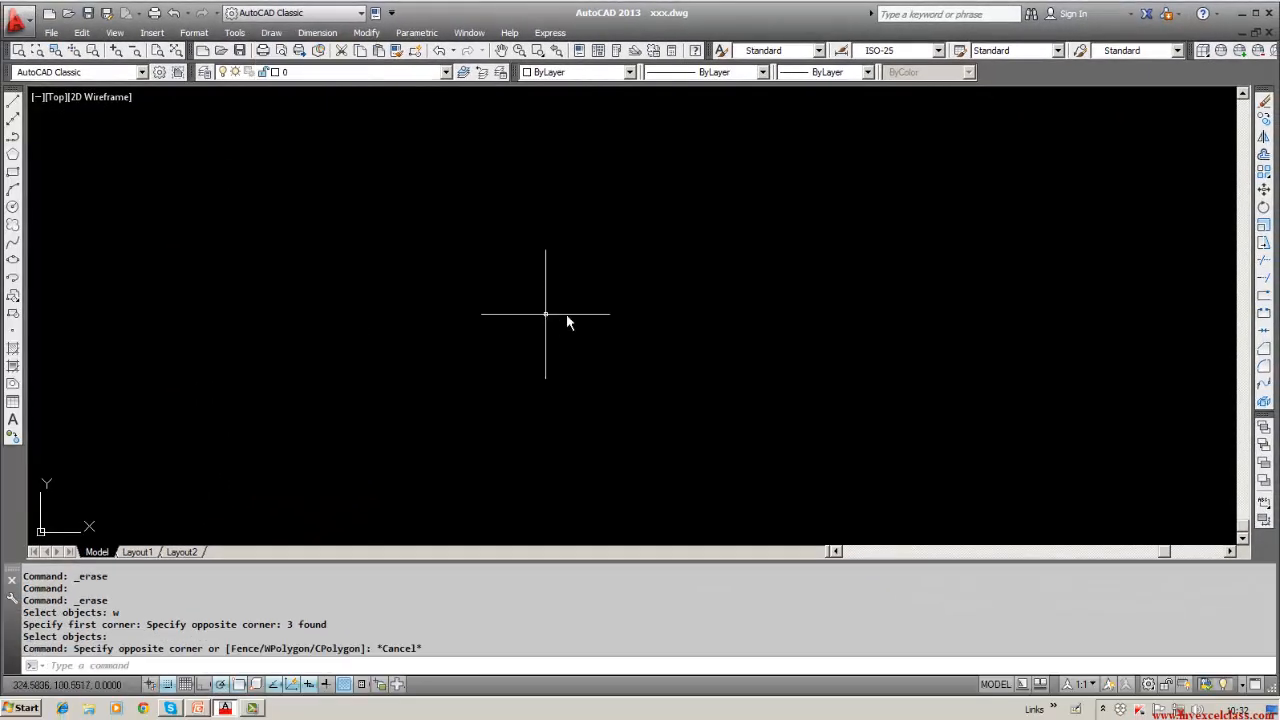
Draw a short line sloping down to the right and a longer, steeper diagonal crossing it near its upper end.
click(13, 103)
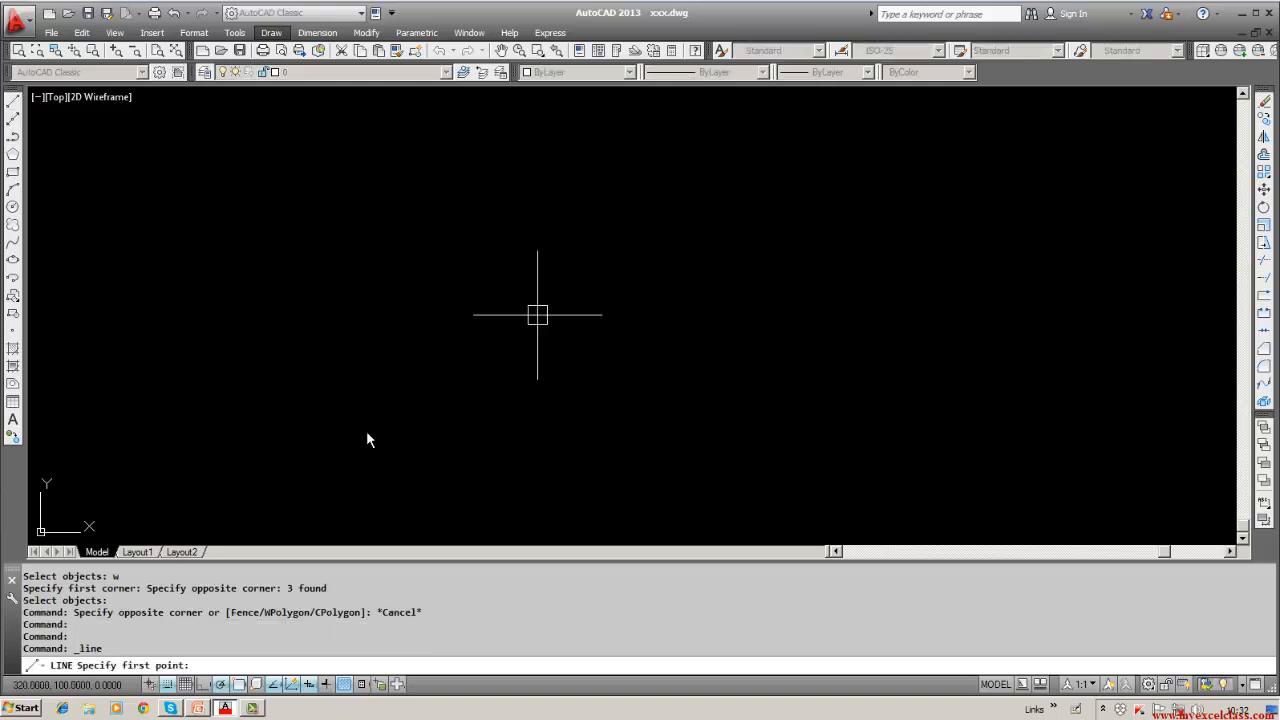
click(745, 350)
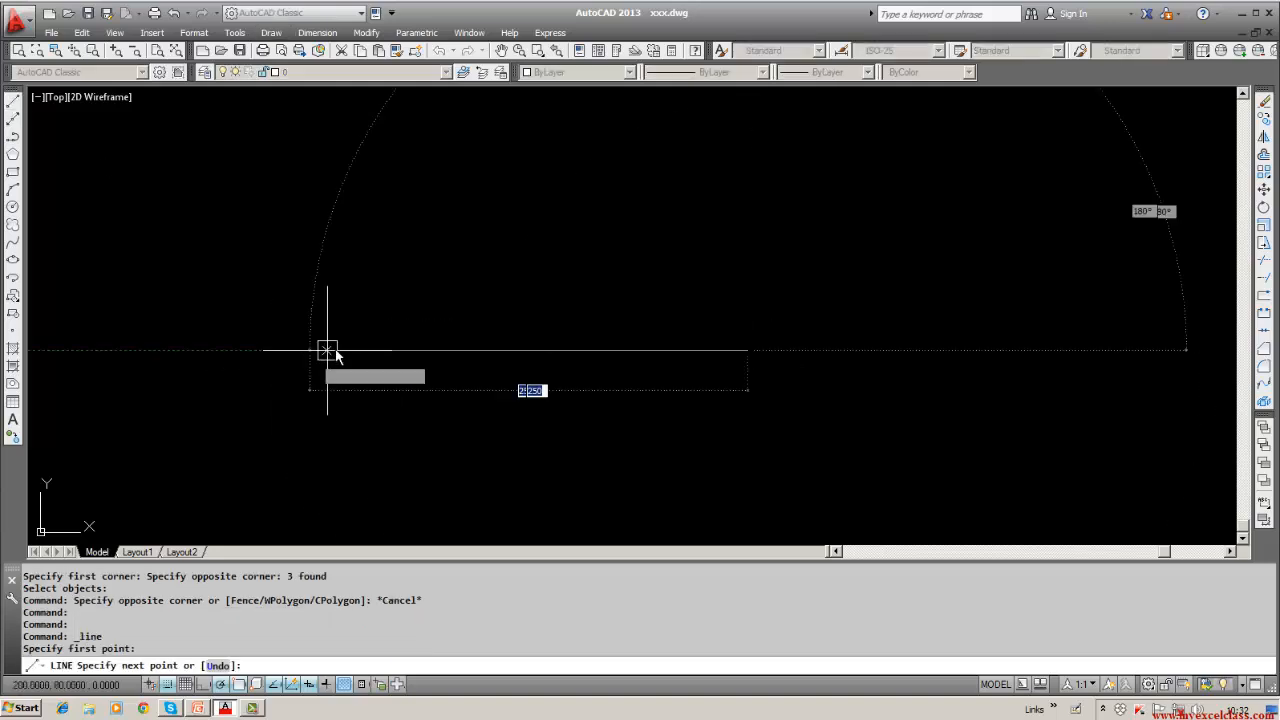
click(537, 211)
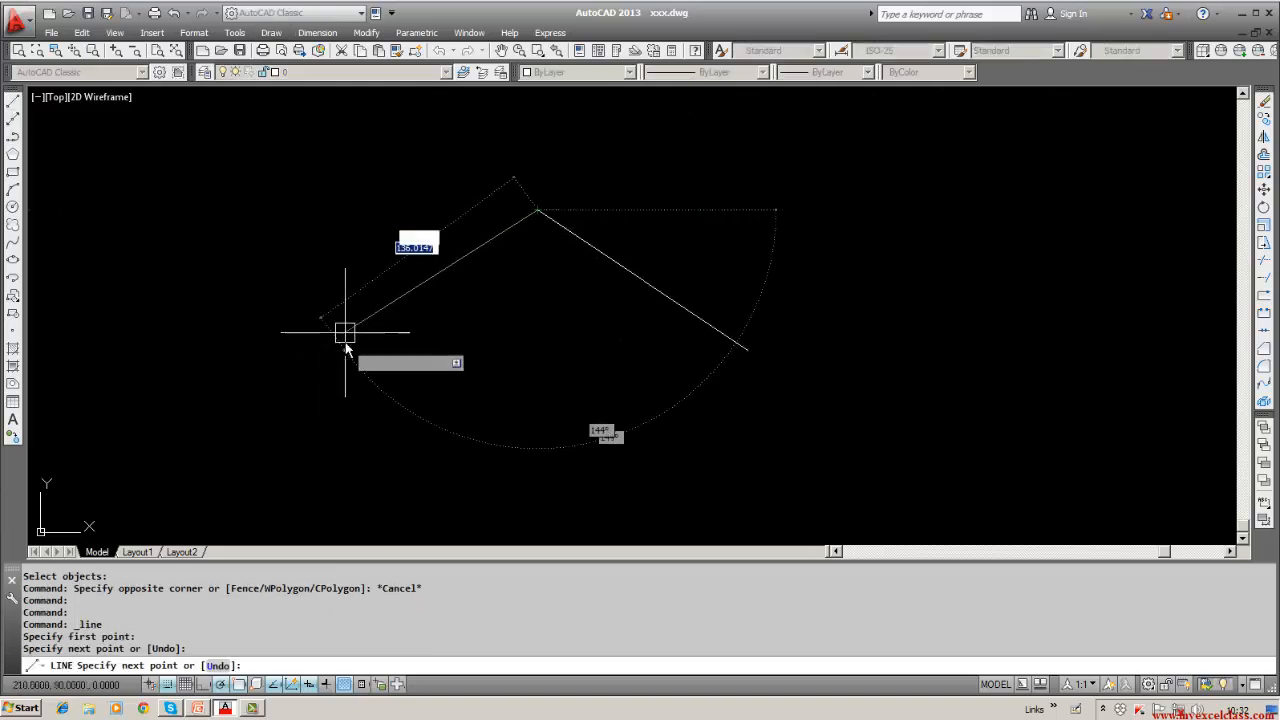
key(Escape)
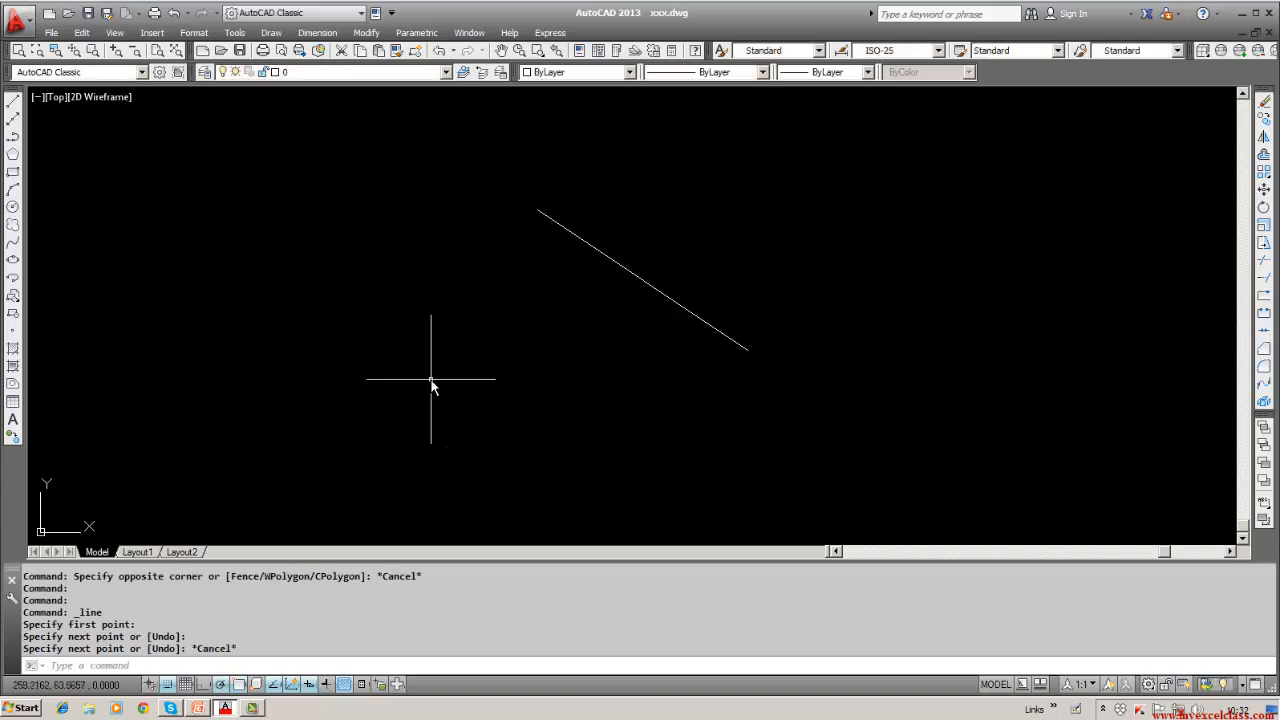
click(14, 102)
click(643, 140)
click(327, 472)
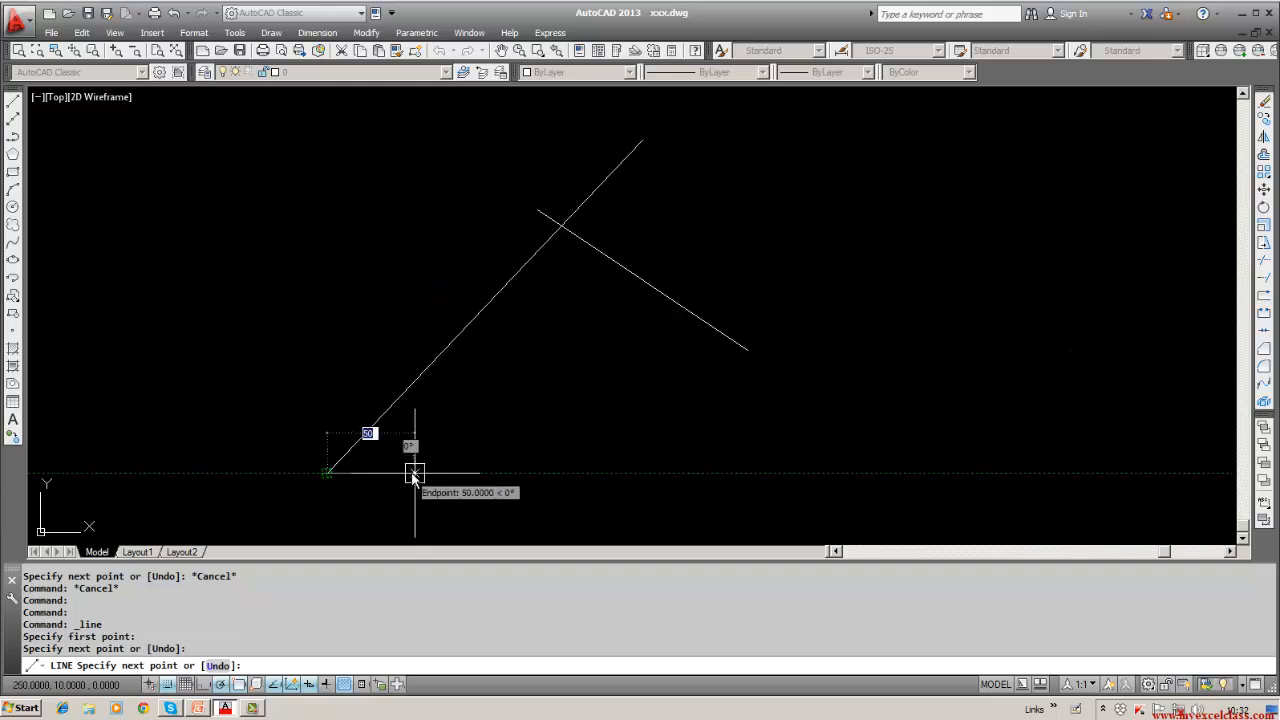
key(Return)
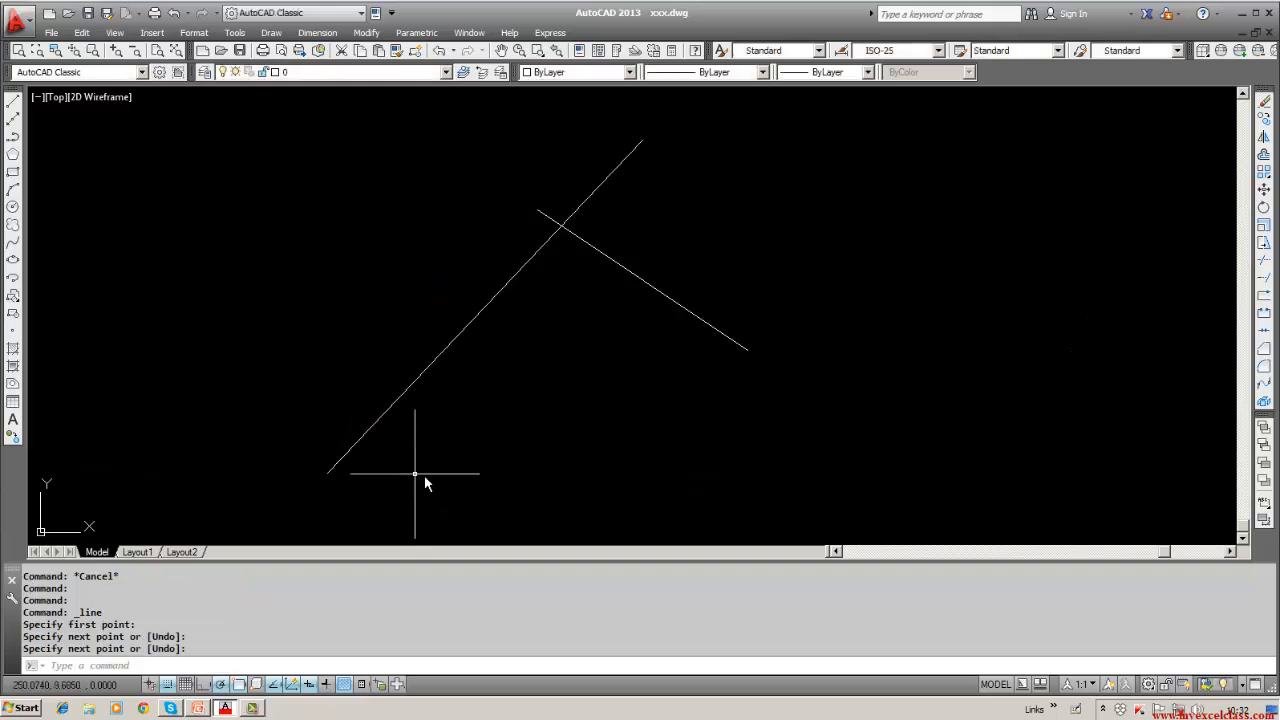
Draw a long, nearly horizontal line crossing both existing lines and extending beyond each of them.
click(14, 102)
click(274, 332)
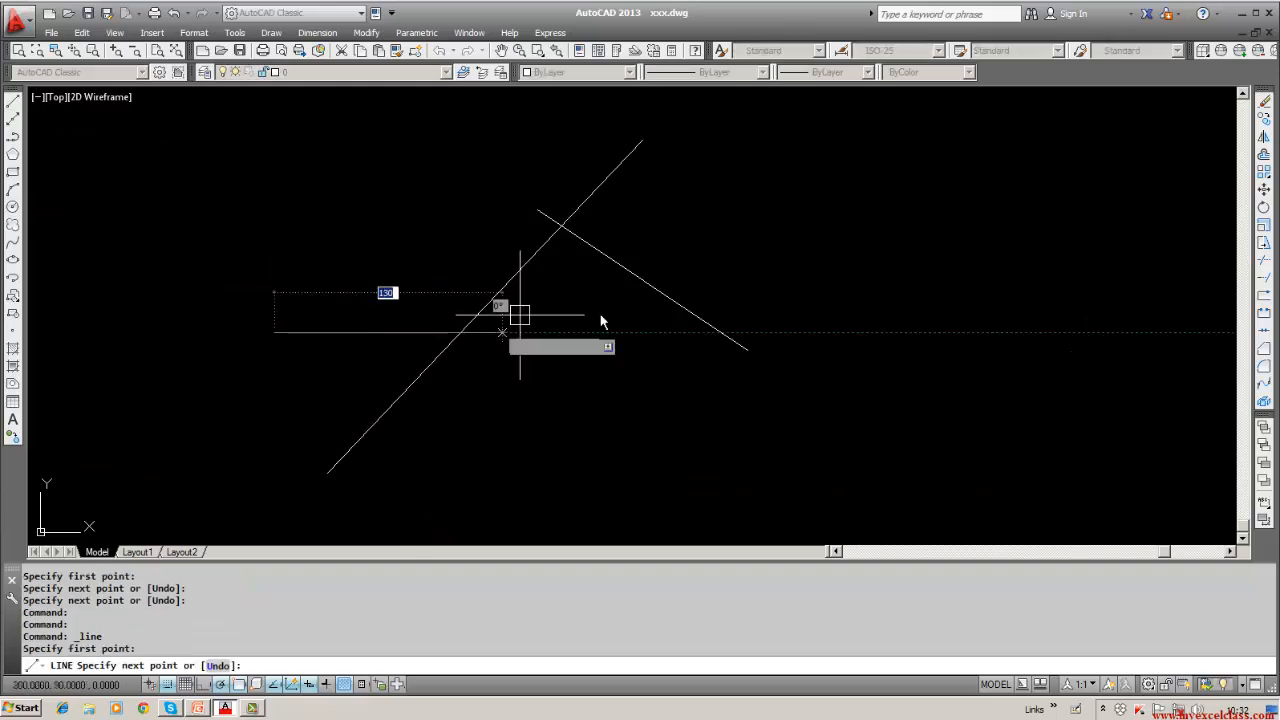
click(819, 297)
key(Return)
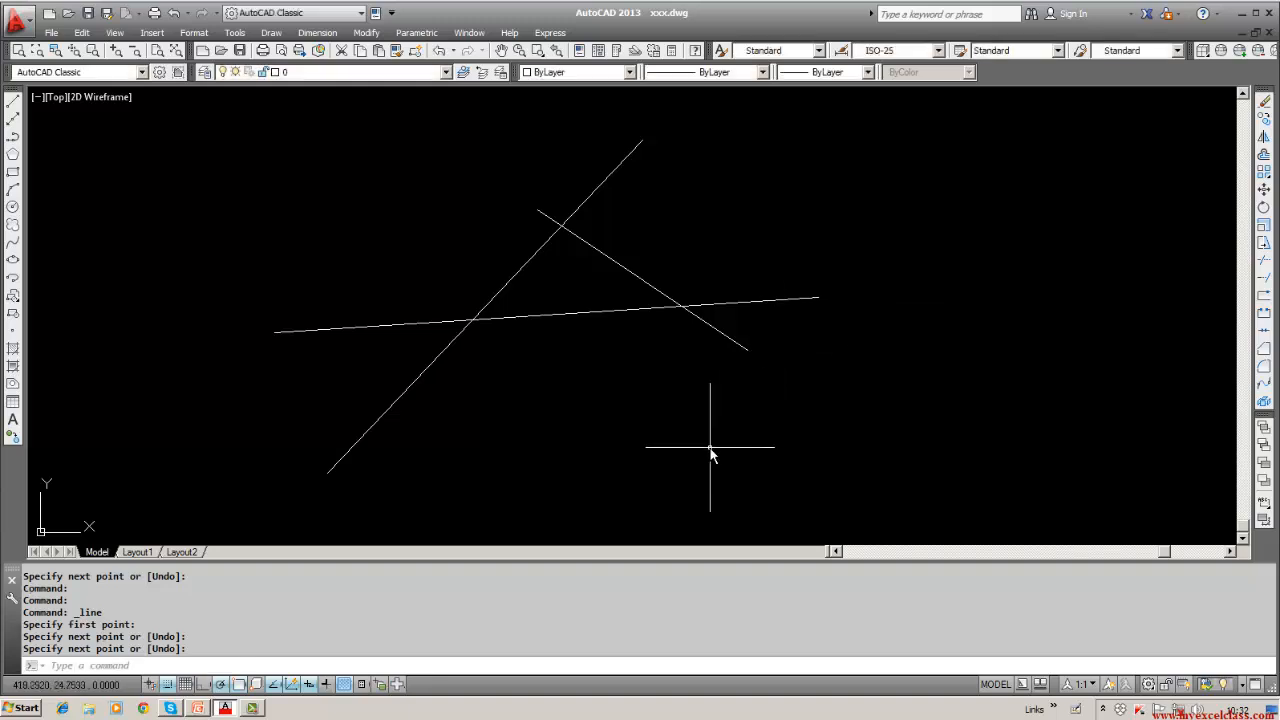
key(Escape)
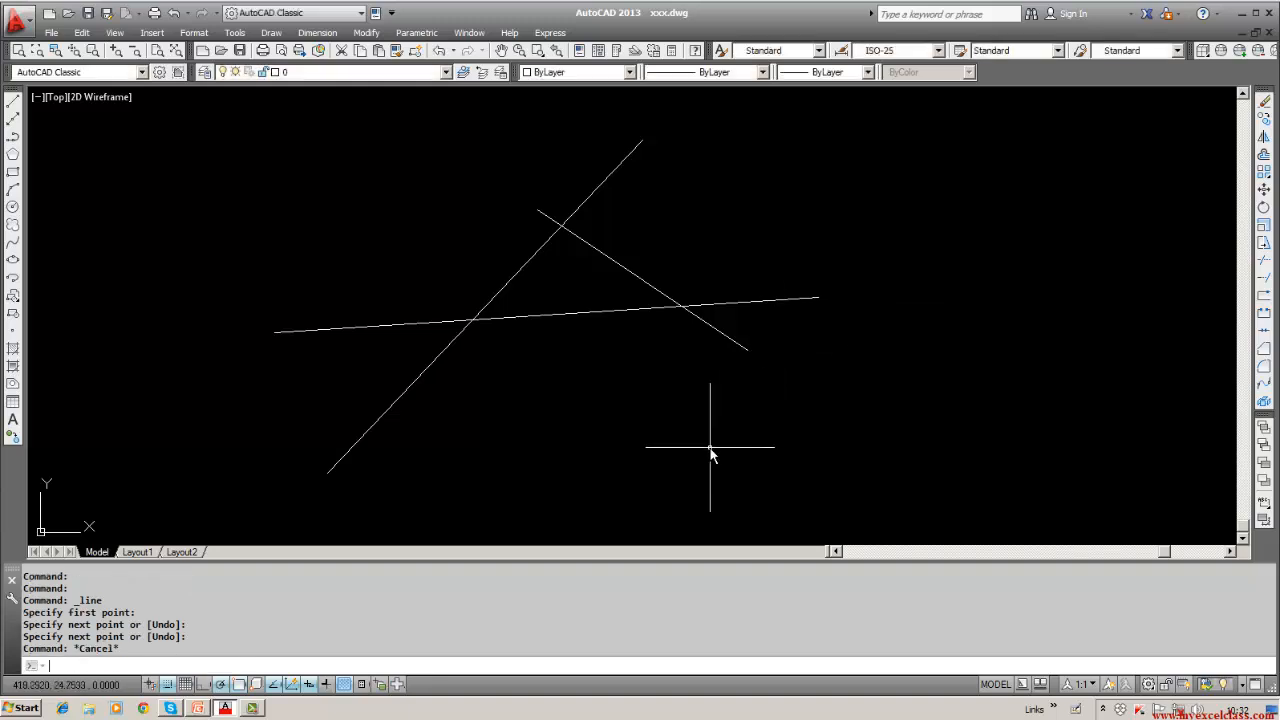
Trim the right overhang of the near-horizontal line and the lower overhang of the short line, using all three window-selected lines as cutting edges.
text(trim)
key(Return)
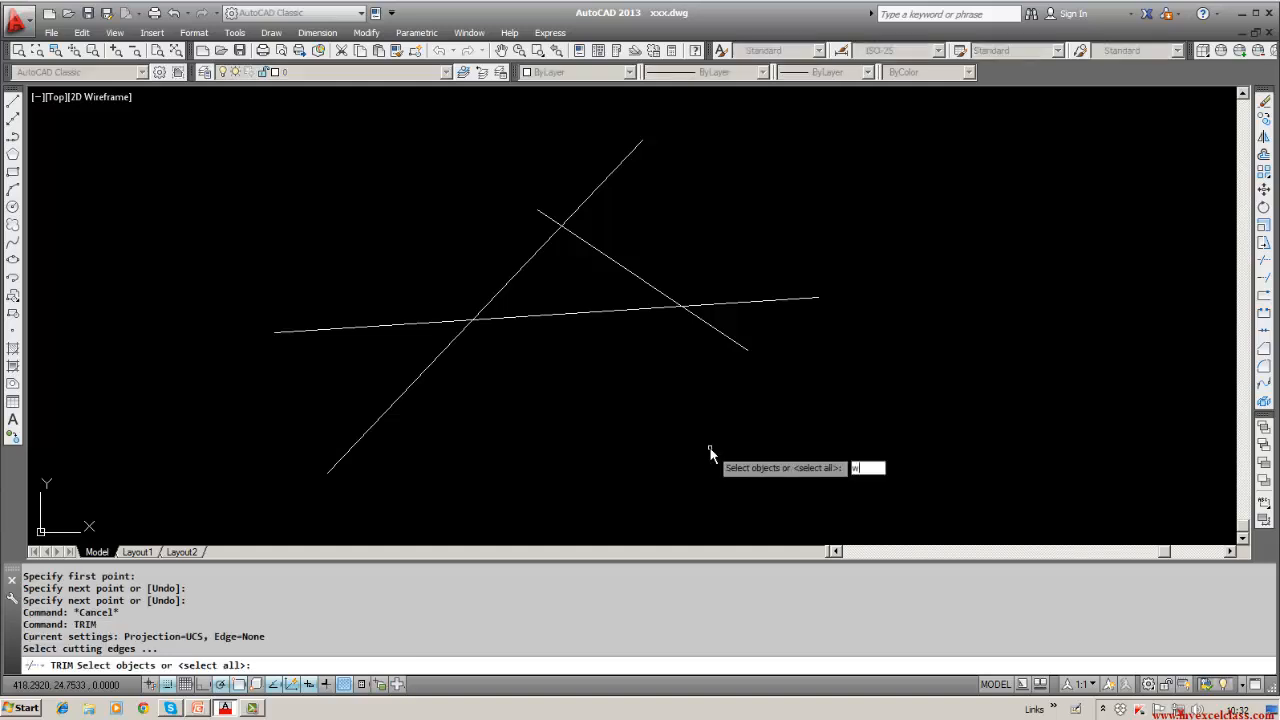
key(Return)
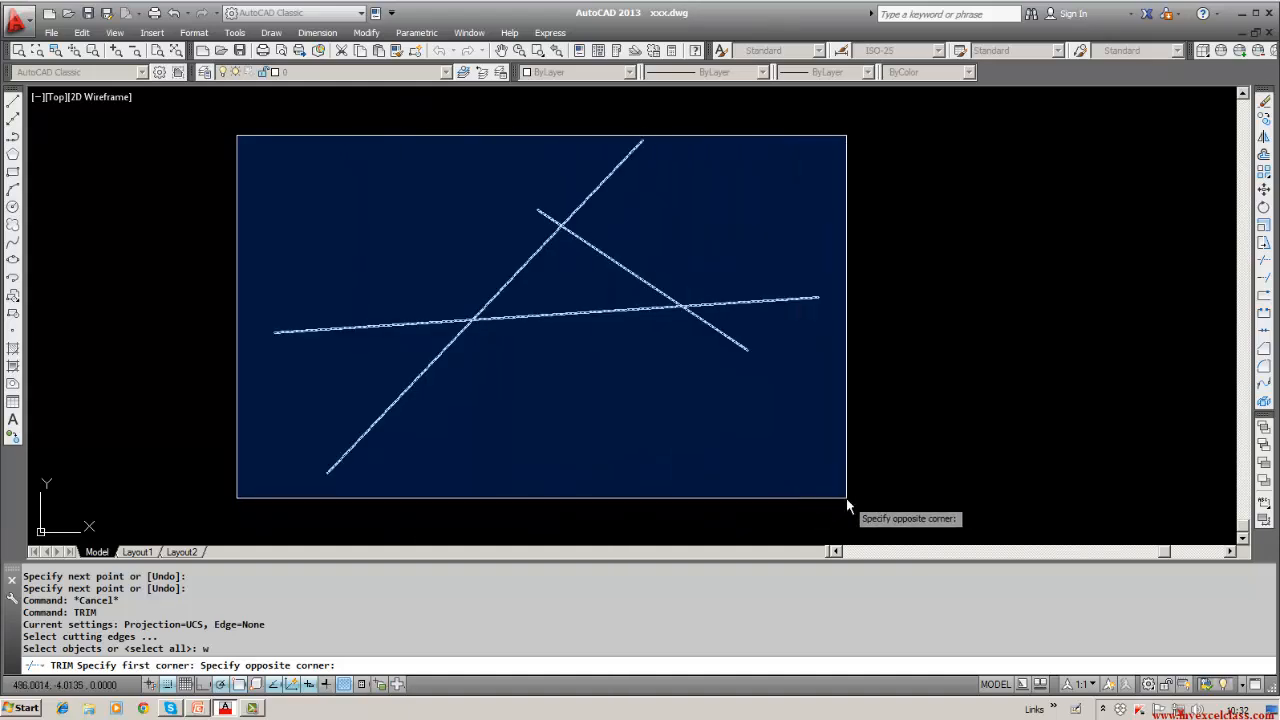
click(846, 498)
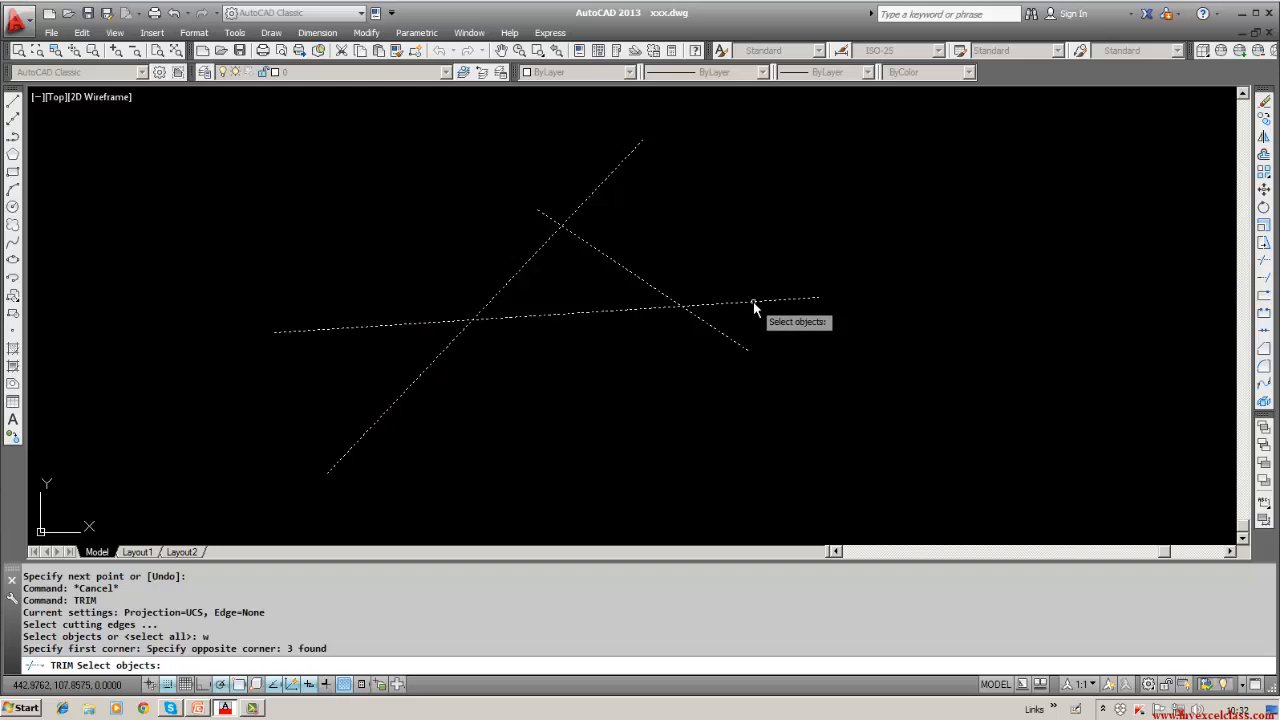
key(Return)
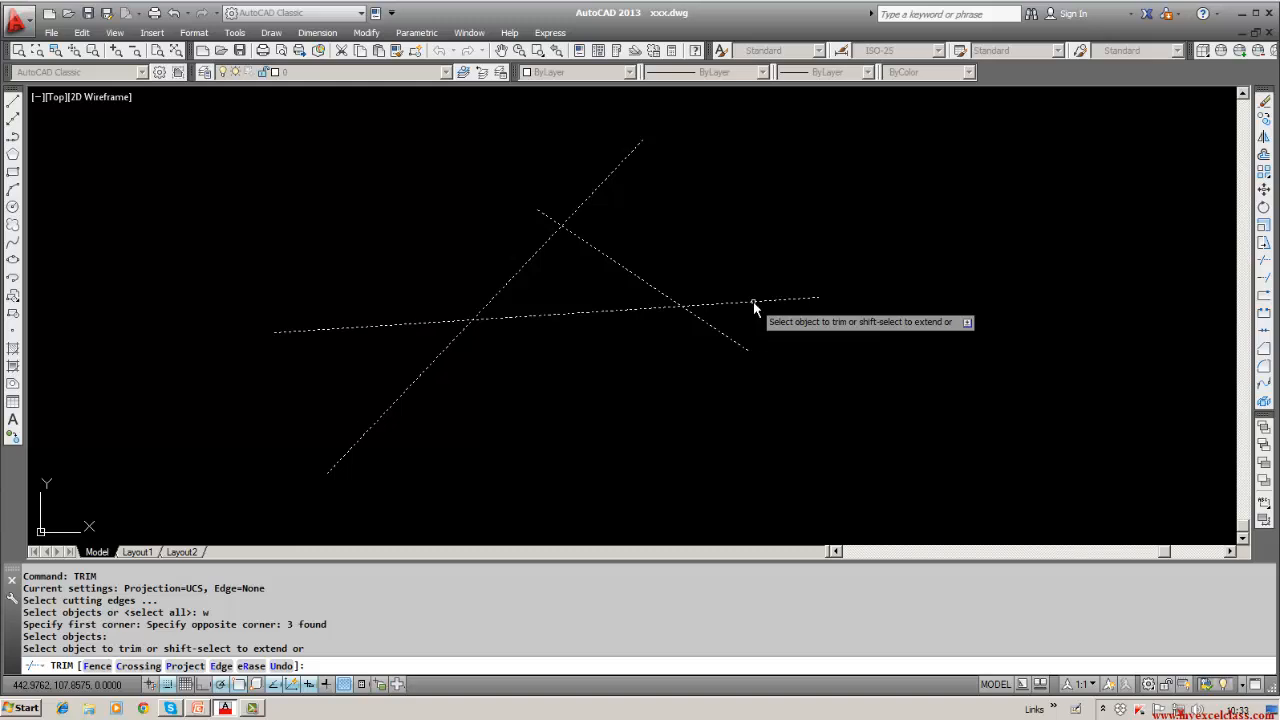
click(753, 302)
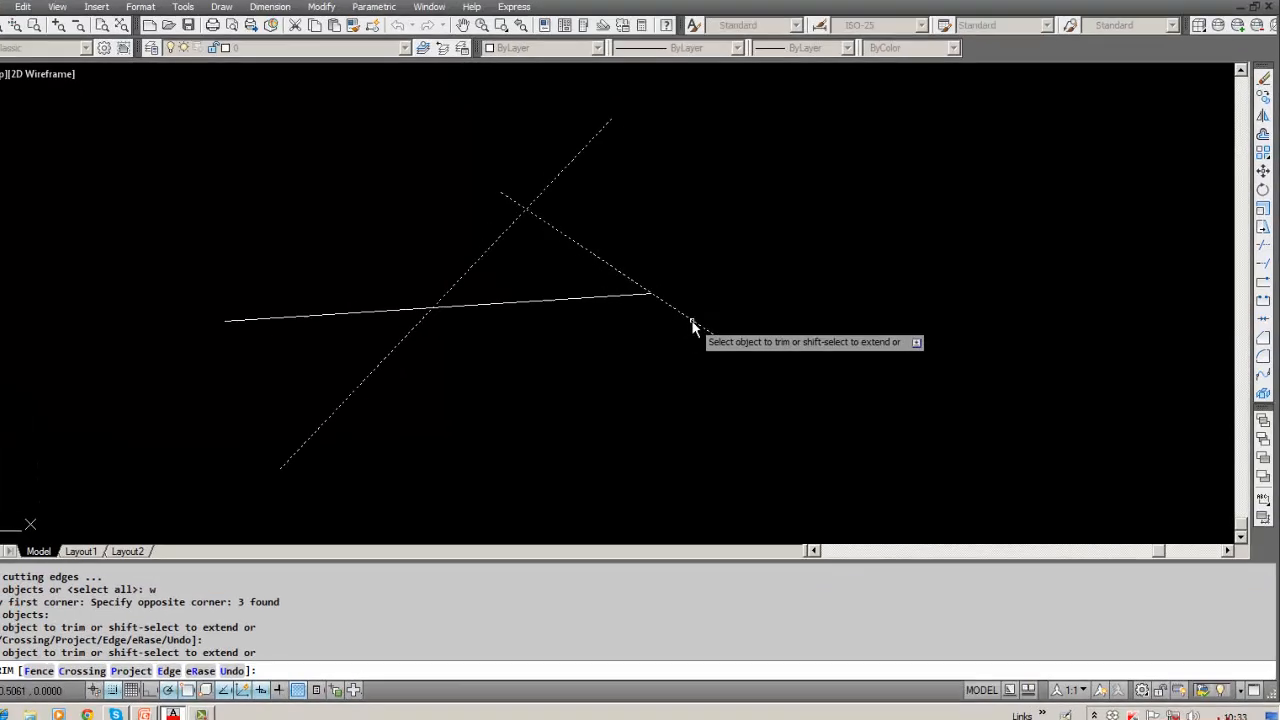
click(691, 321)
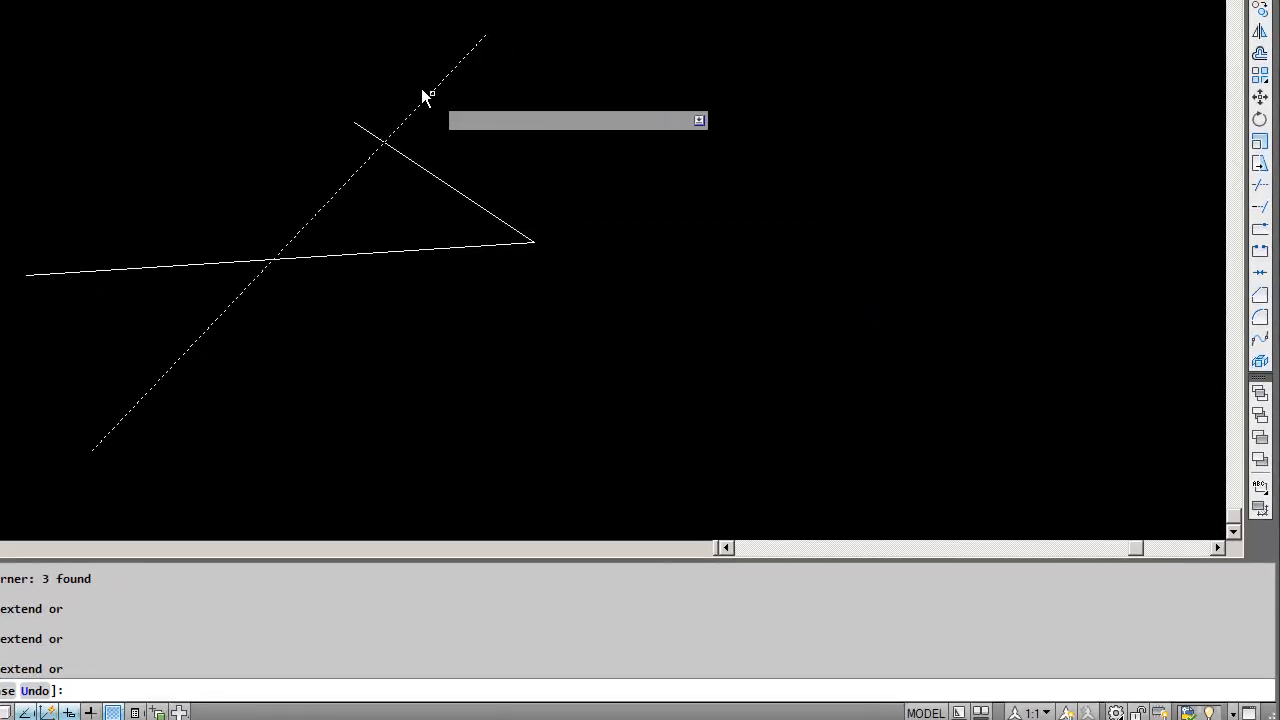
Trim the diagonal's two overhangs, the short line's upper stub and the near-horizontal line's left end, leaving a closed triangle.
click(424, 101)
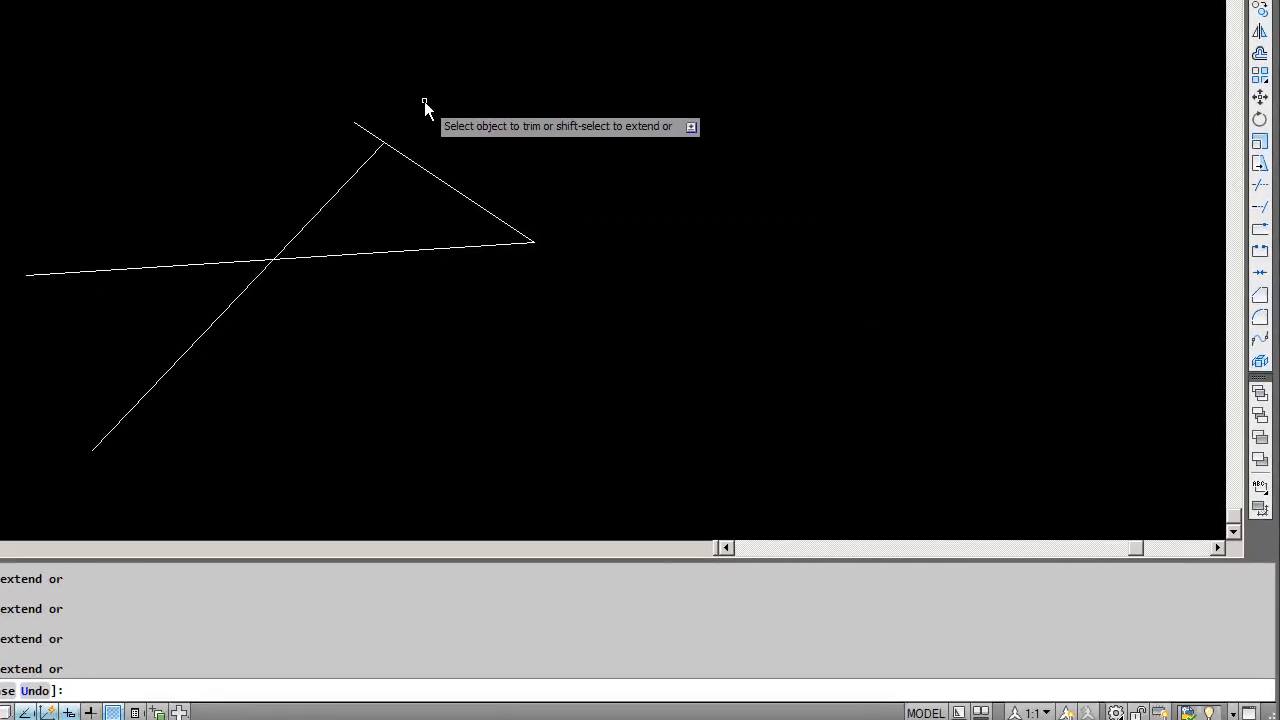
click(365, 130)
click(233, 262)
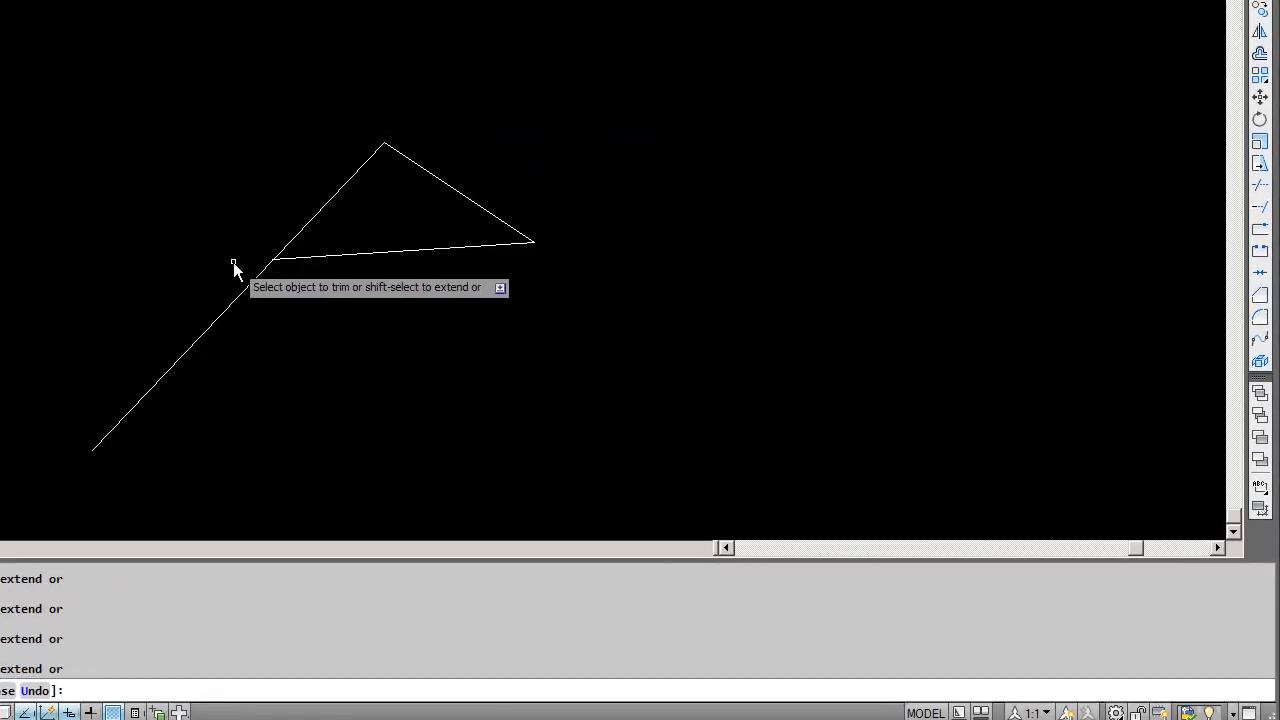
click(240, 295)
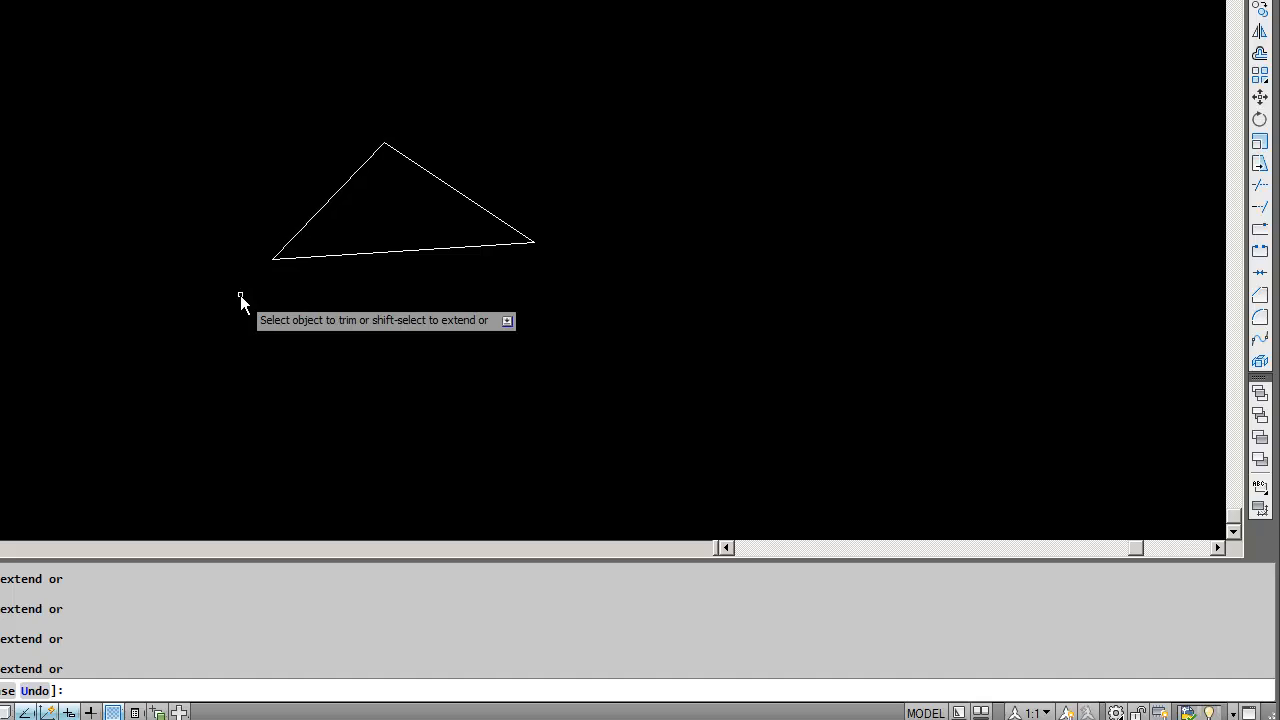
End the trim and erase the small triangle with a window selection enclosing all its sides.
click(1258, 2)
key(Escape)
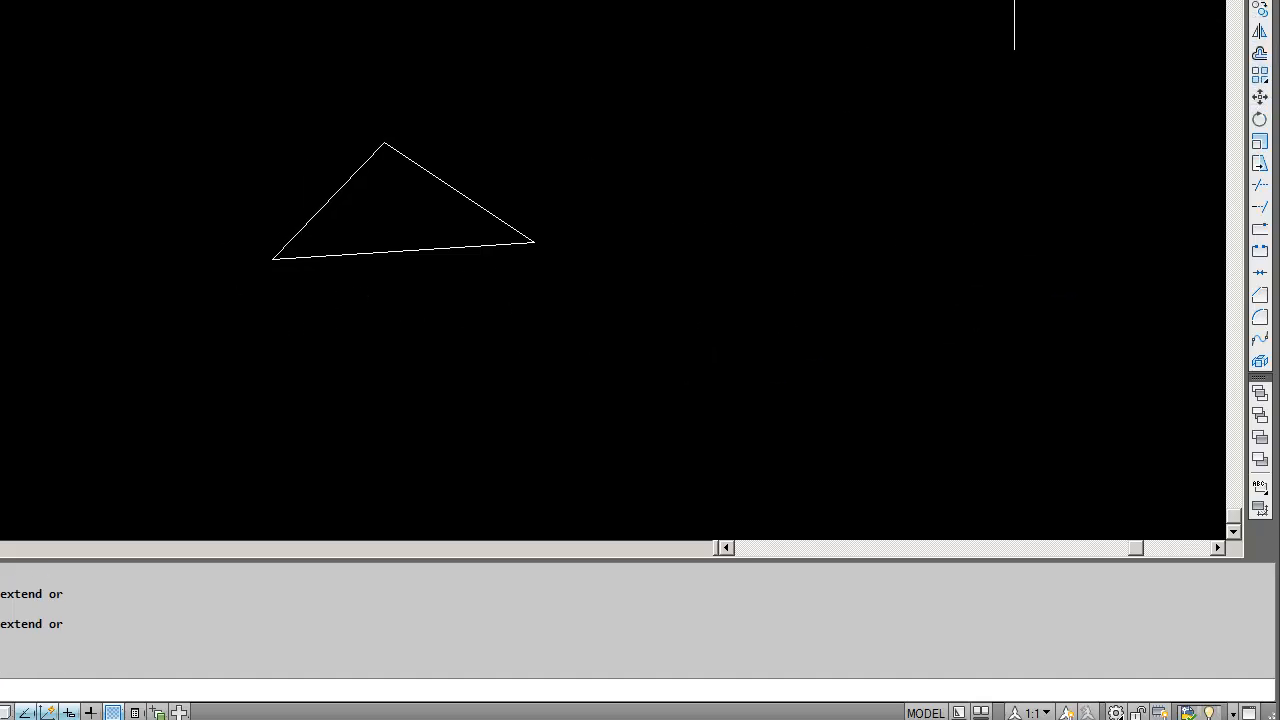
text(w)
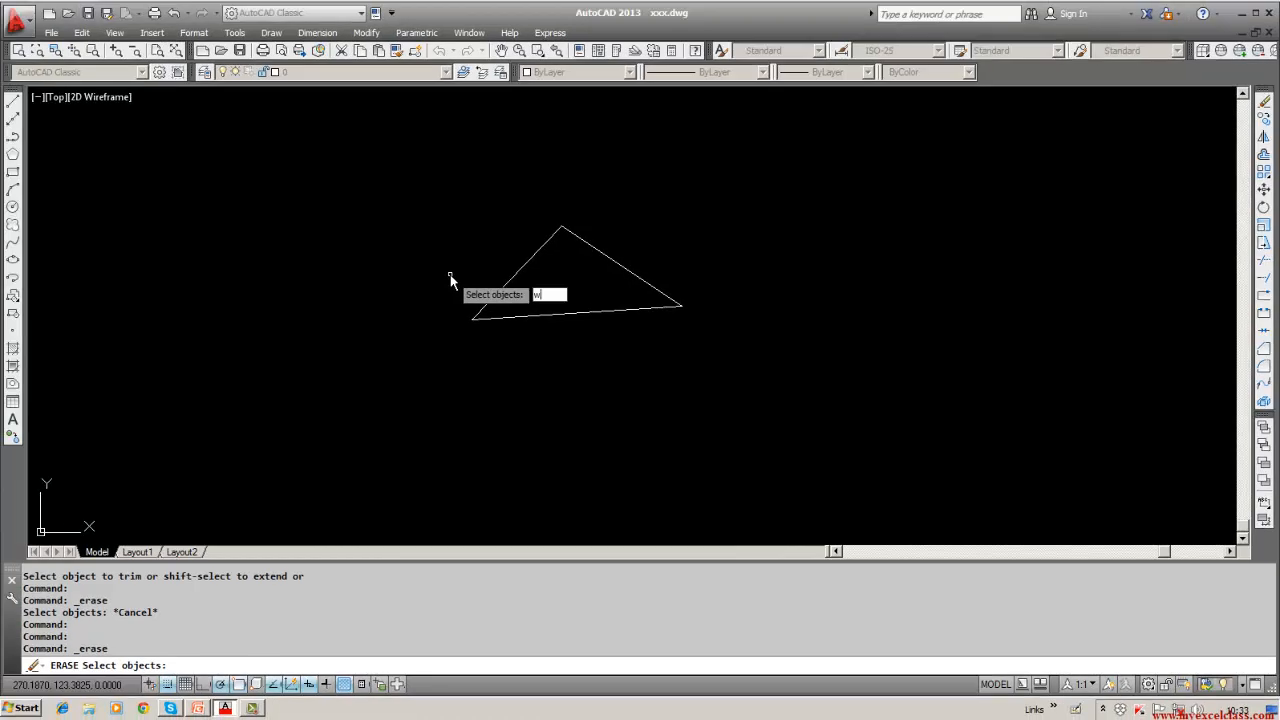
key(Return)
click(443, 196)
click(753, 368)
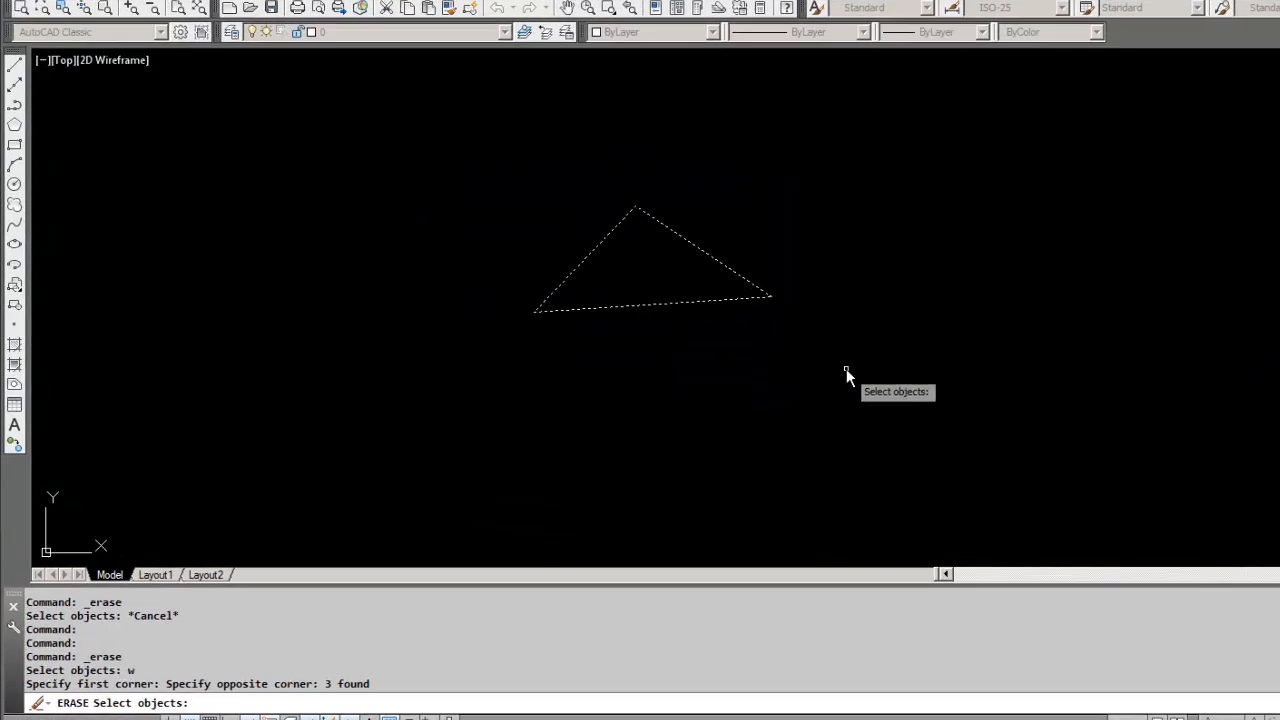
Draw a long line rising gently to the right and a second long line sloping down to the right across it.
click(16, 35)
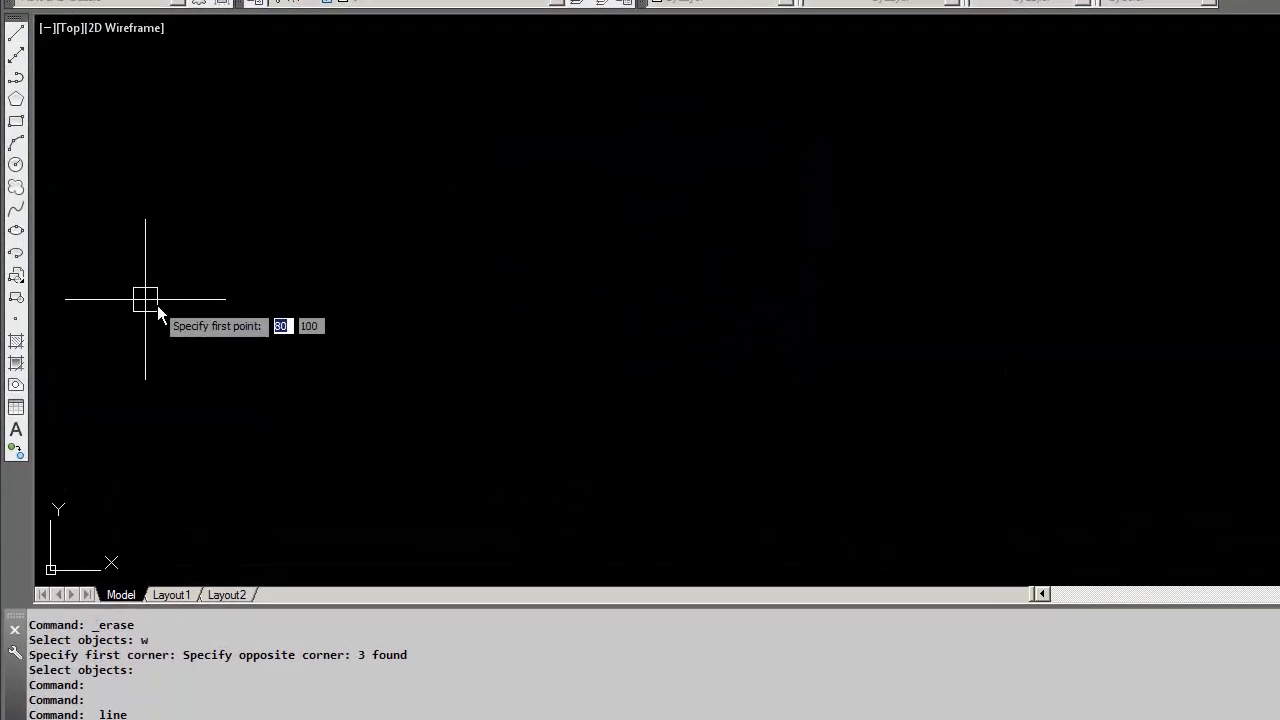
click(167, 298)
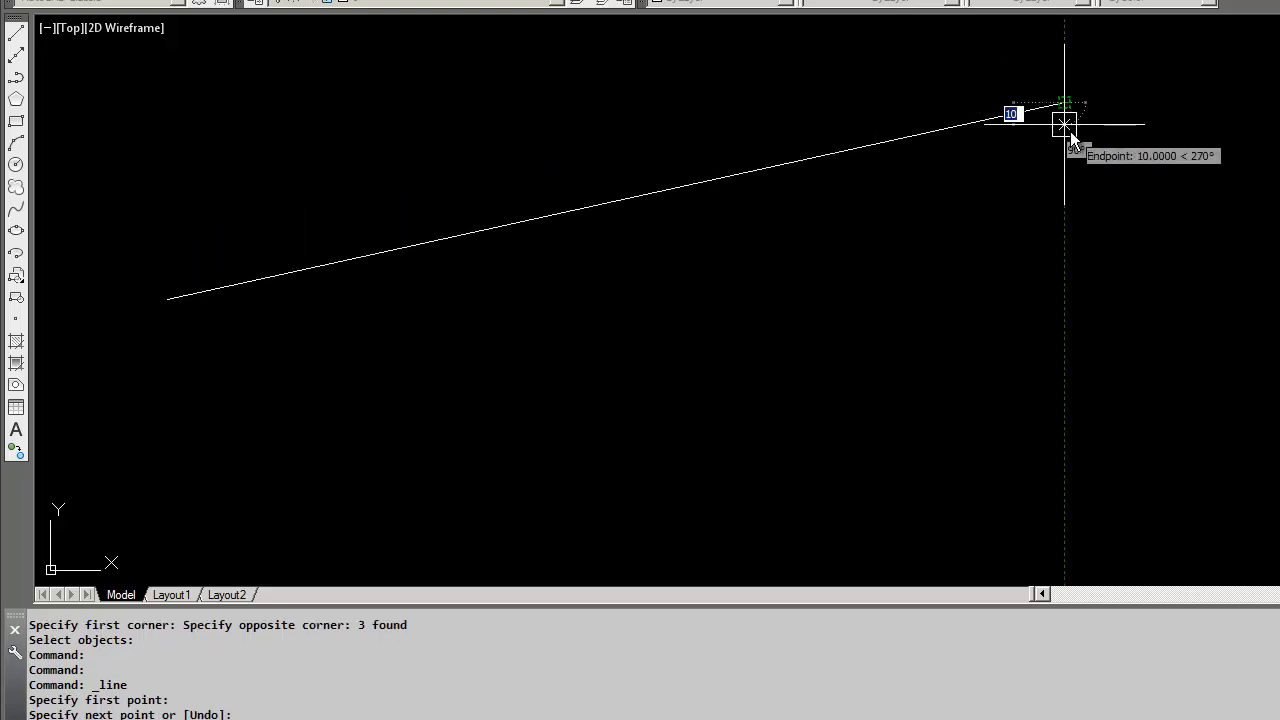
click(1064, 102)
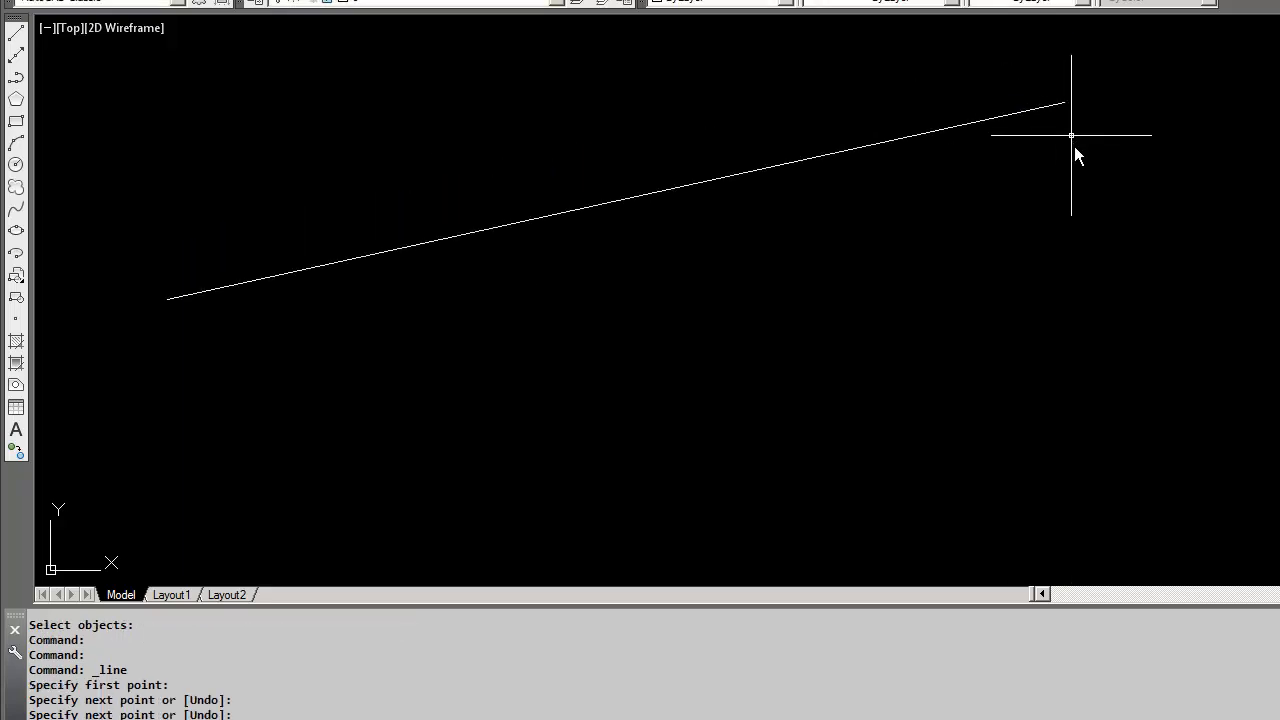
click(16, 36)
click(387, 60)
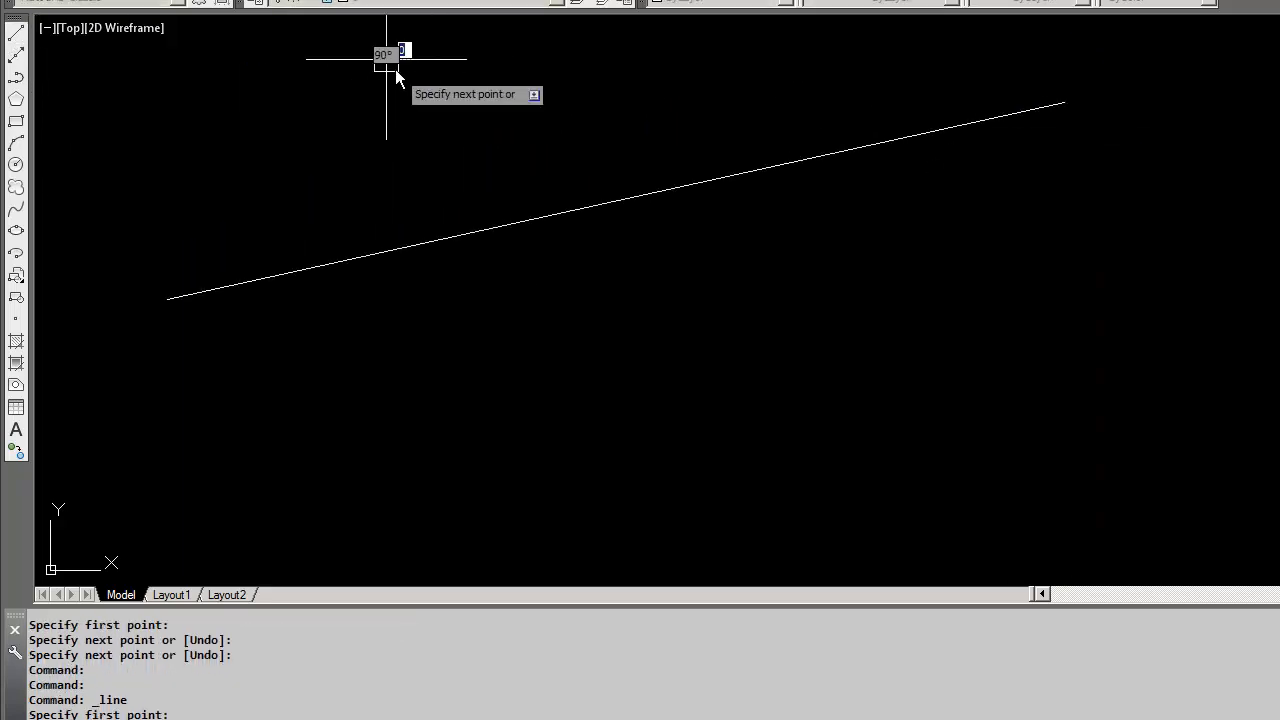
click(1019, 562)
key(Return)
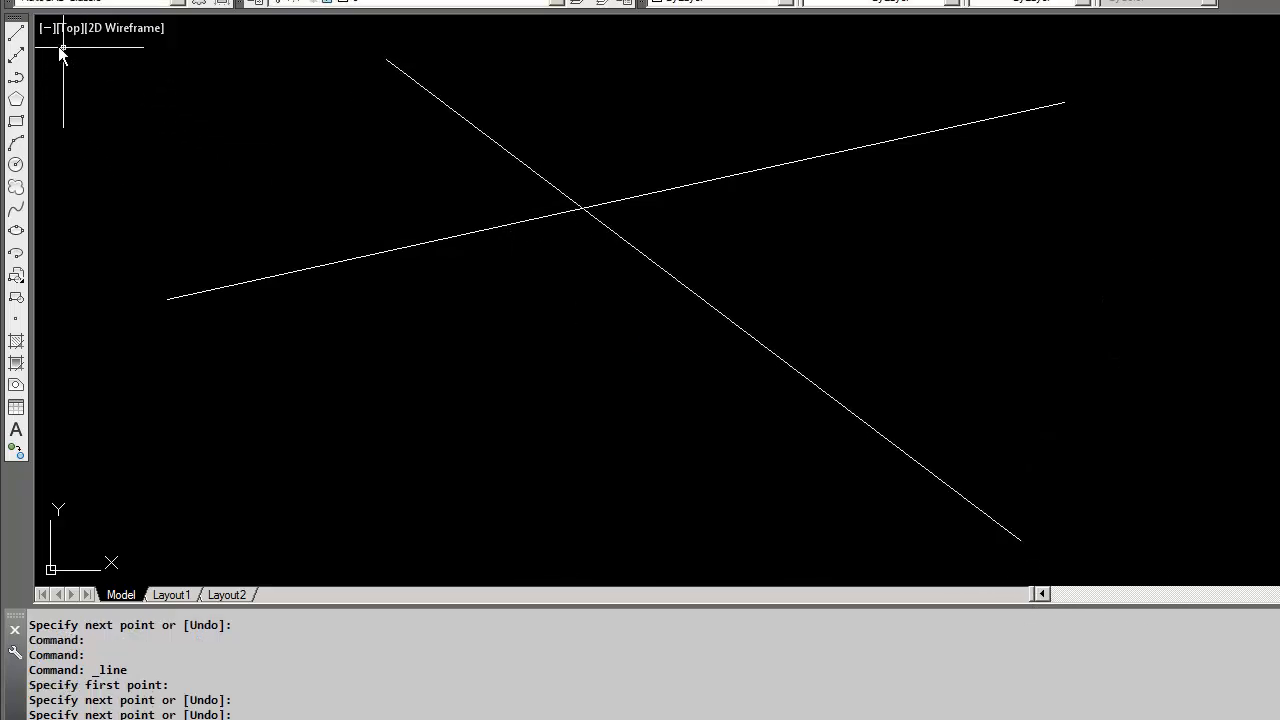
Draw a steep line about 180 units long, descending to the left across both existing lines.
click(20, 36)
click(779, 60)
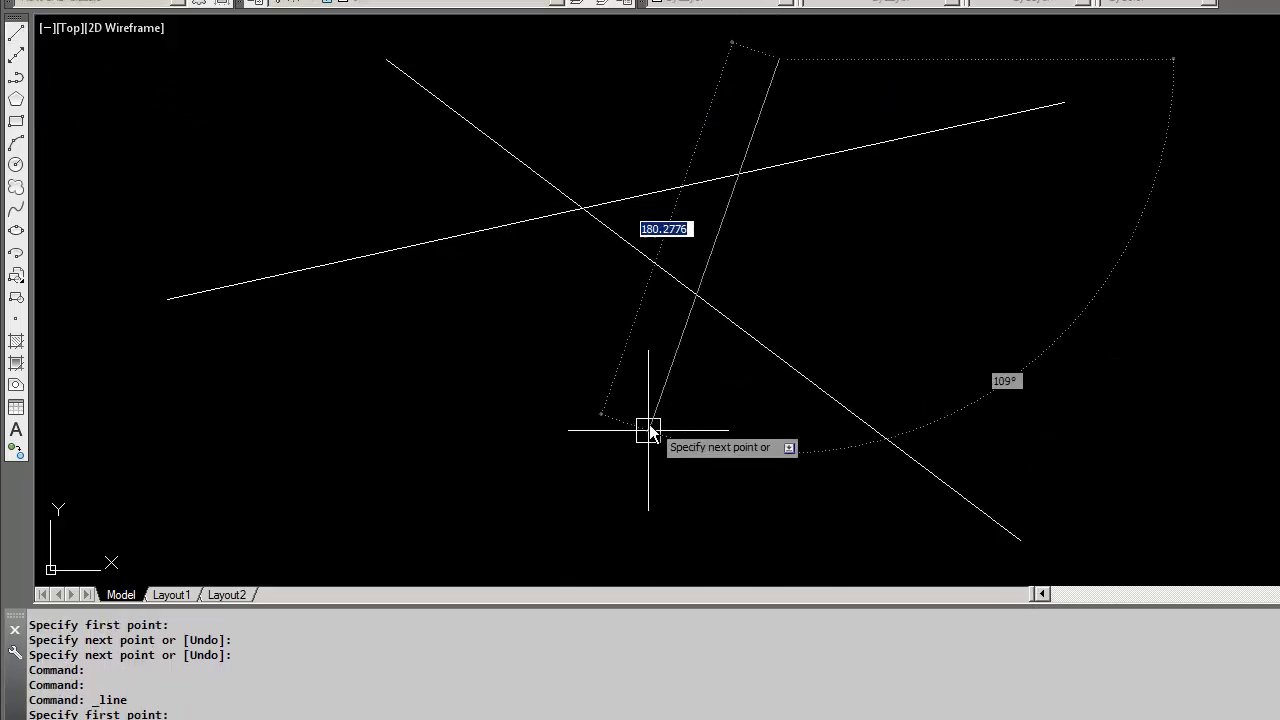
click(648, 430)
key(Return)
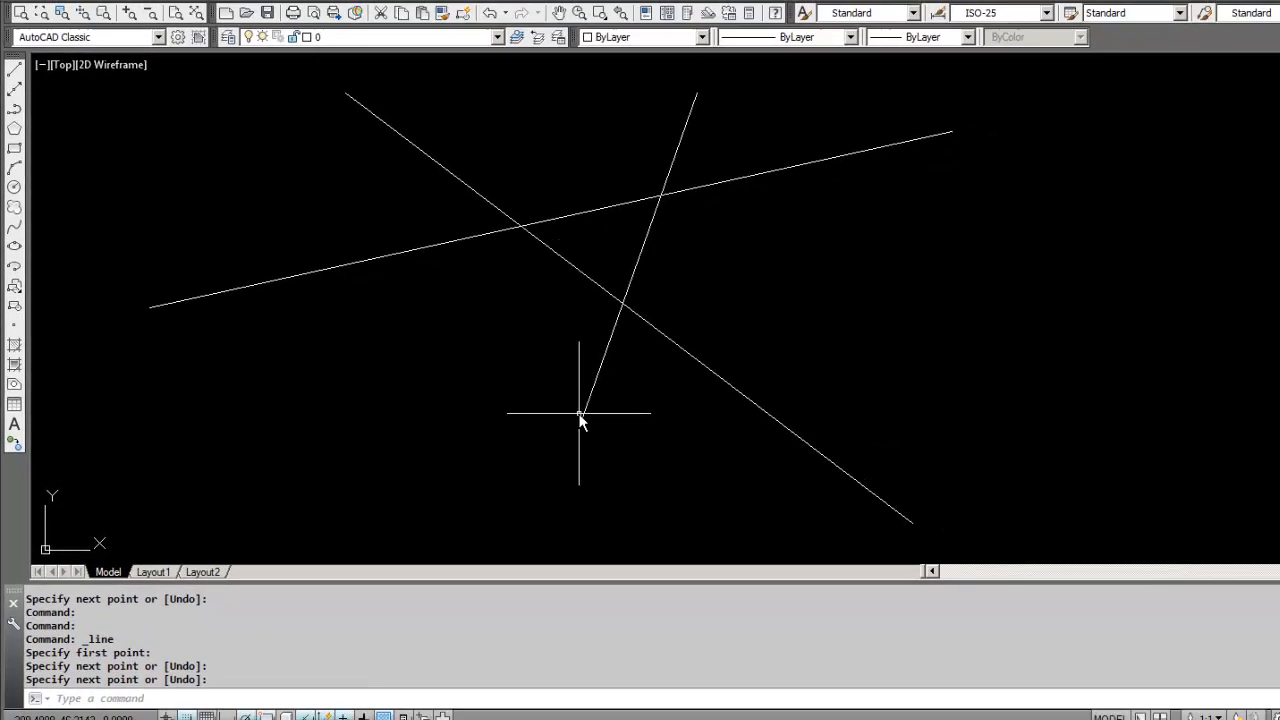
Start the TRIM command and use a window selection to take all three crossing lines as cutting edges.
scroll(580, 418, down, 6)
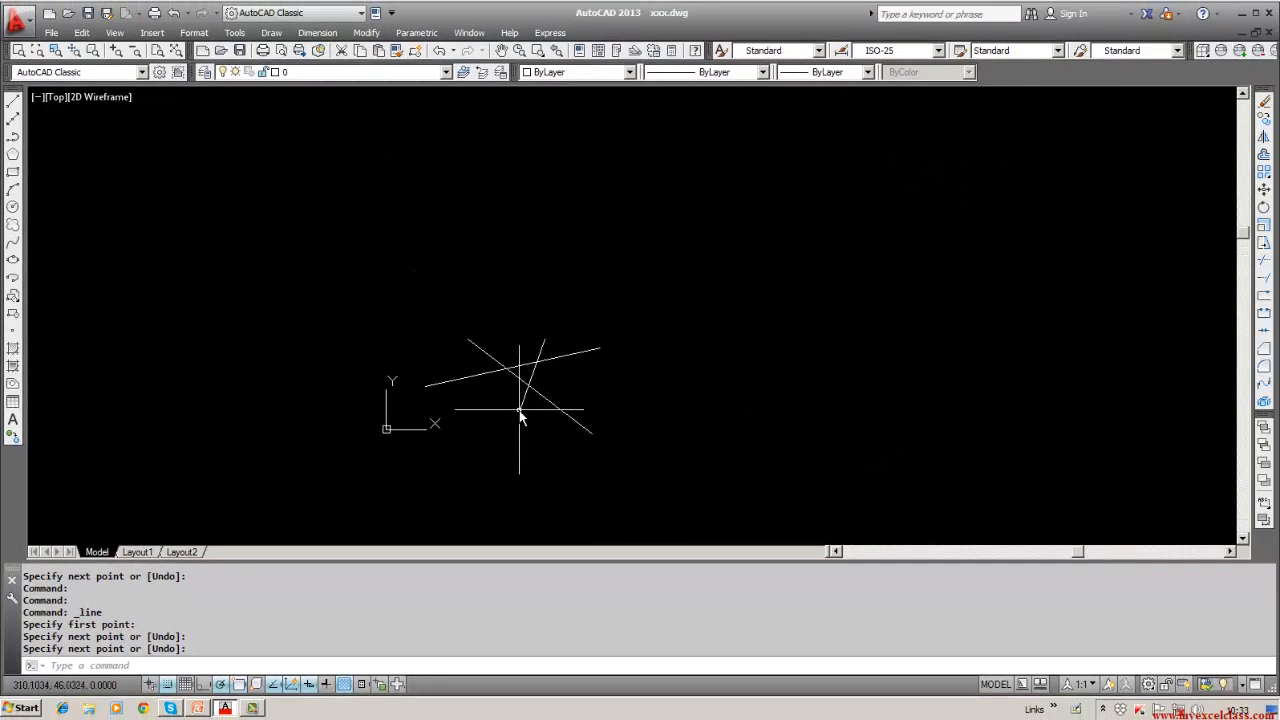
scroll(580, 418, up, 4)
key(Escape)
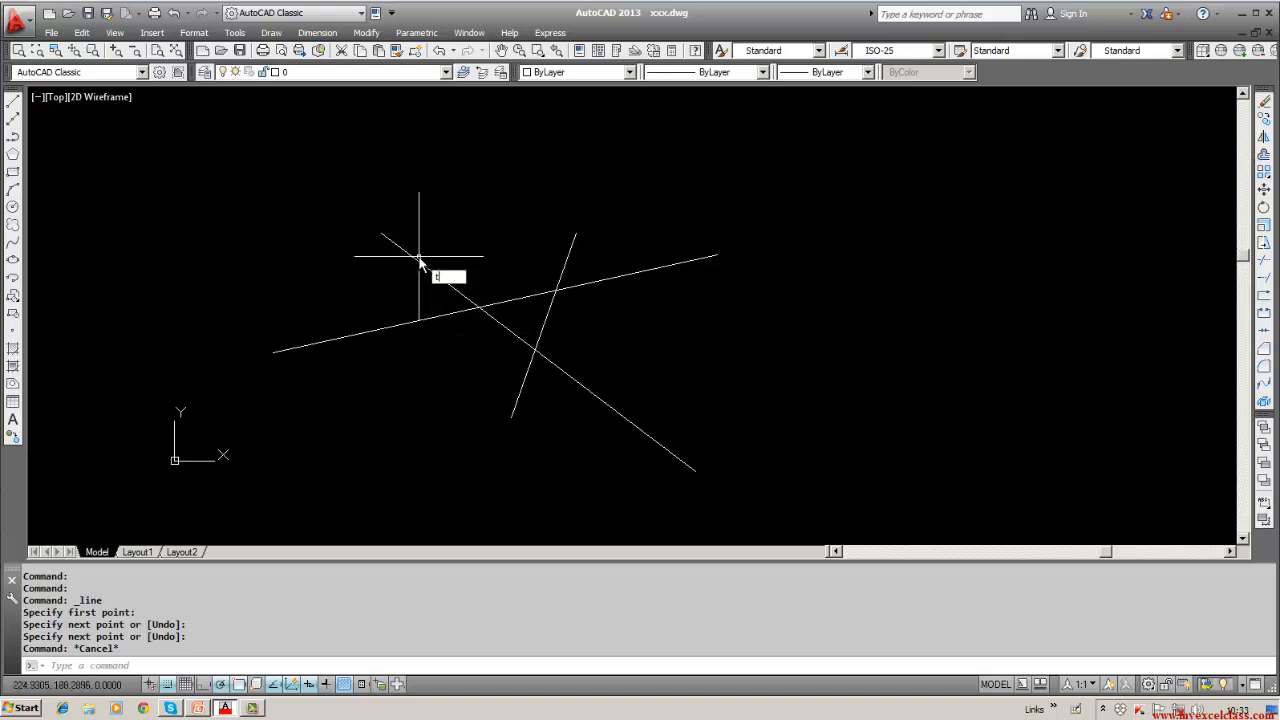
key(Return)
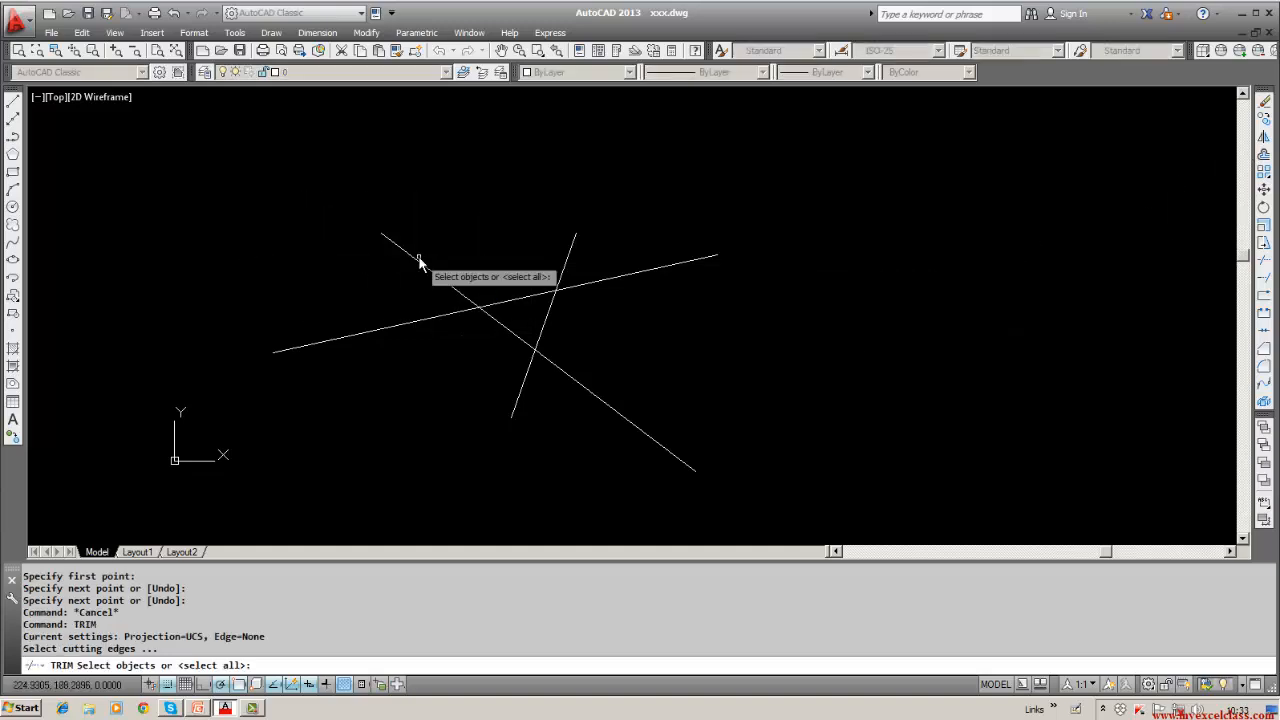
text(w)
key(Return)
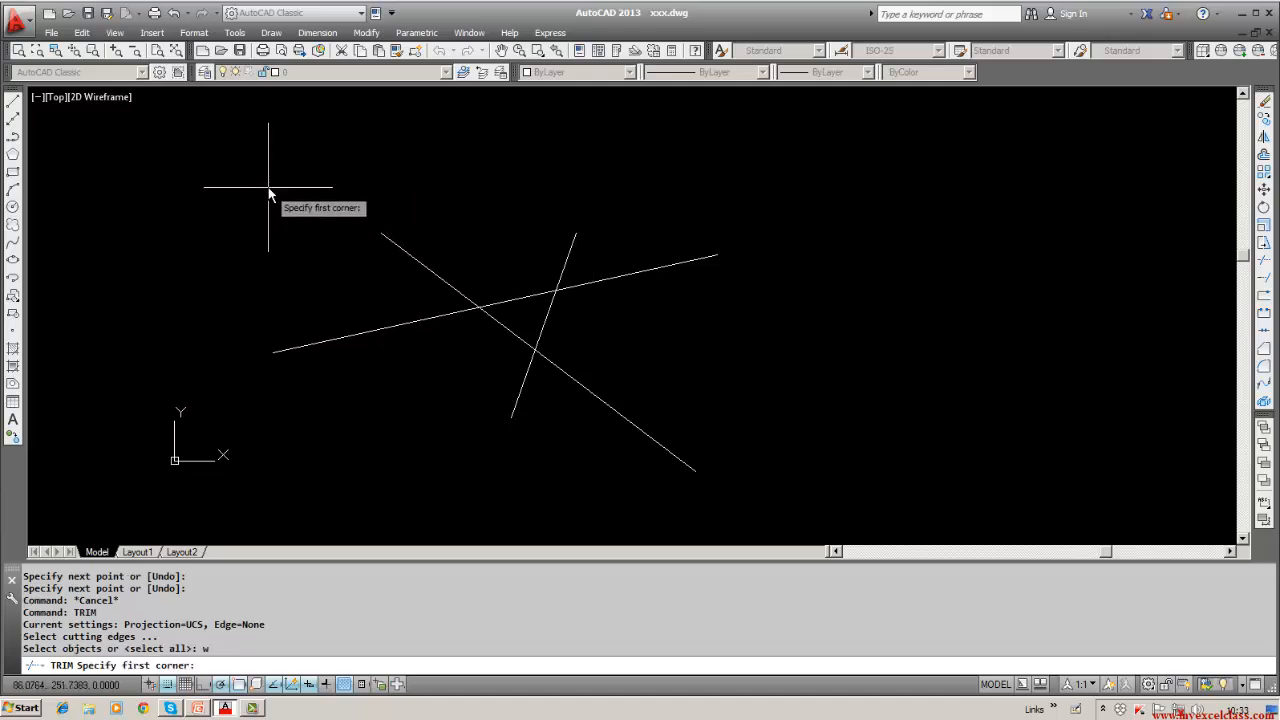
click(268, 186)
click(761, 510)
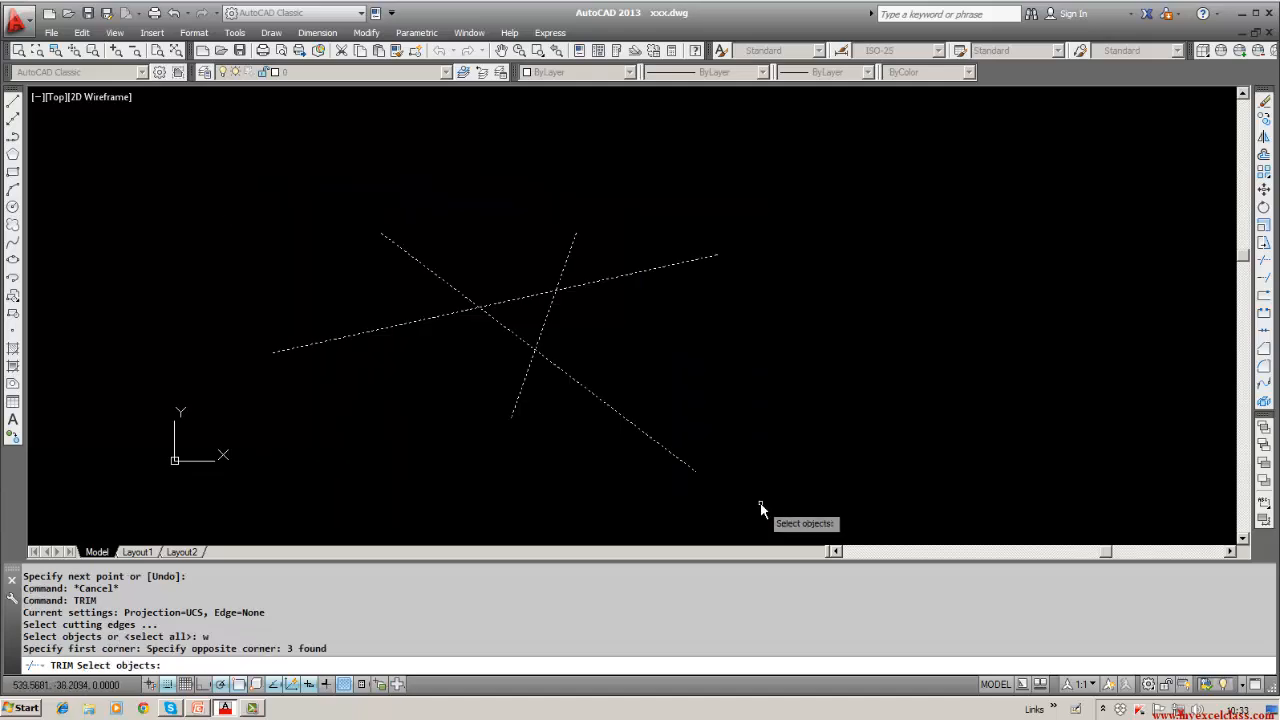
key(Return)
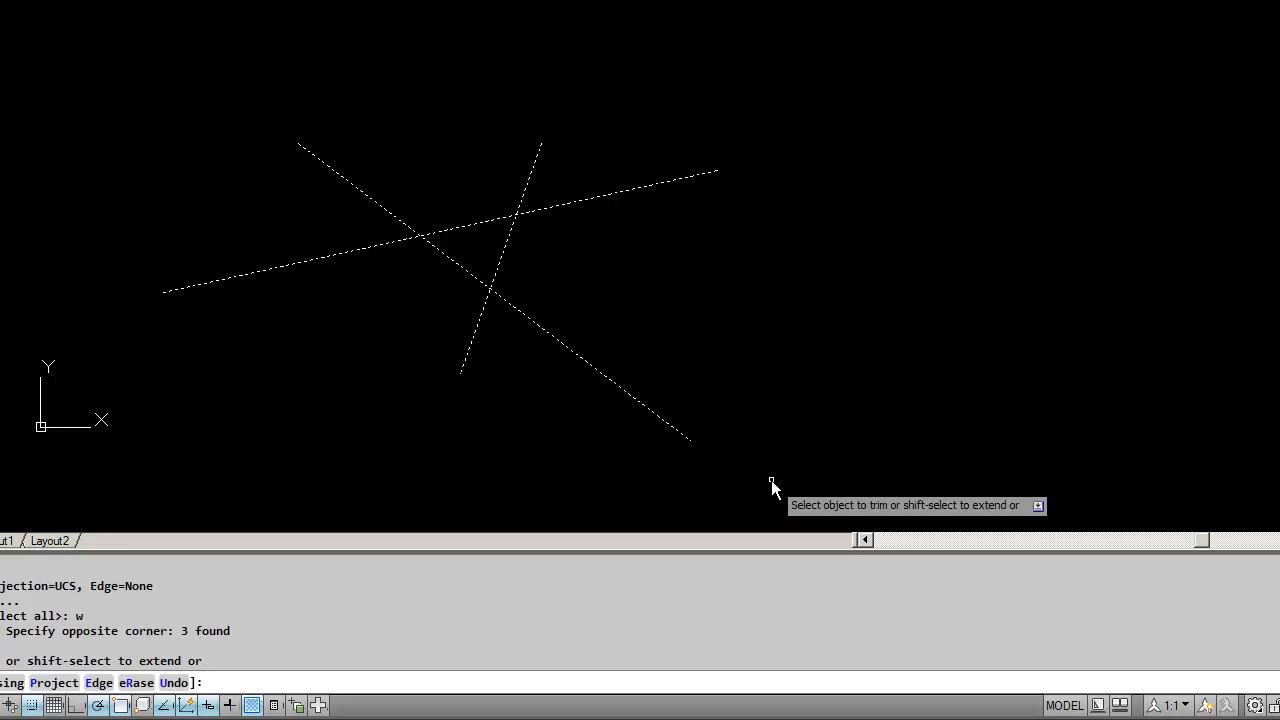
Trim the steep line's middle segment, the diagonal's upper overhang and both ends of the gently rising line, and end the trim.
click(504, 251)
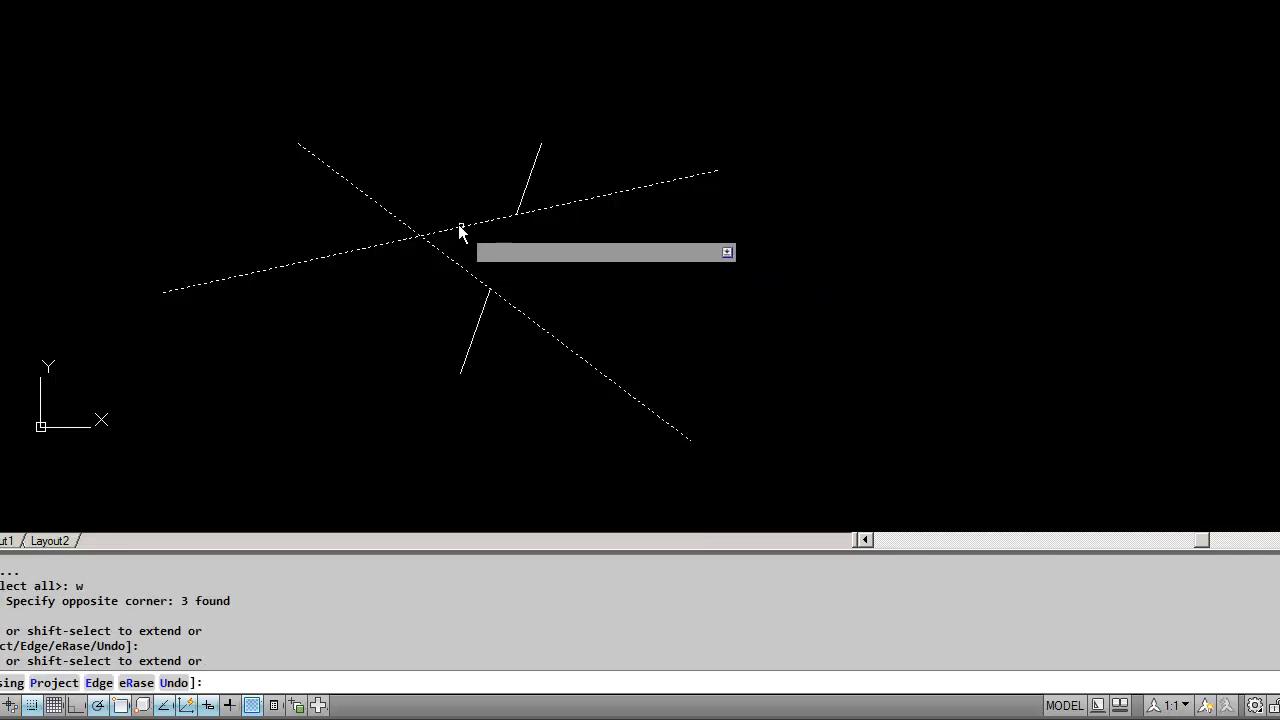
click(394, 218)
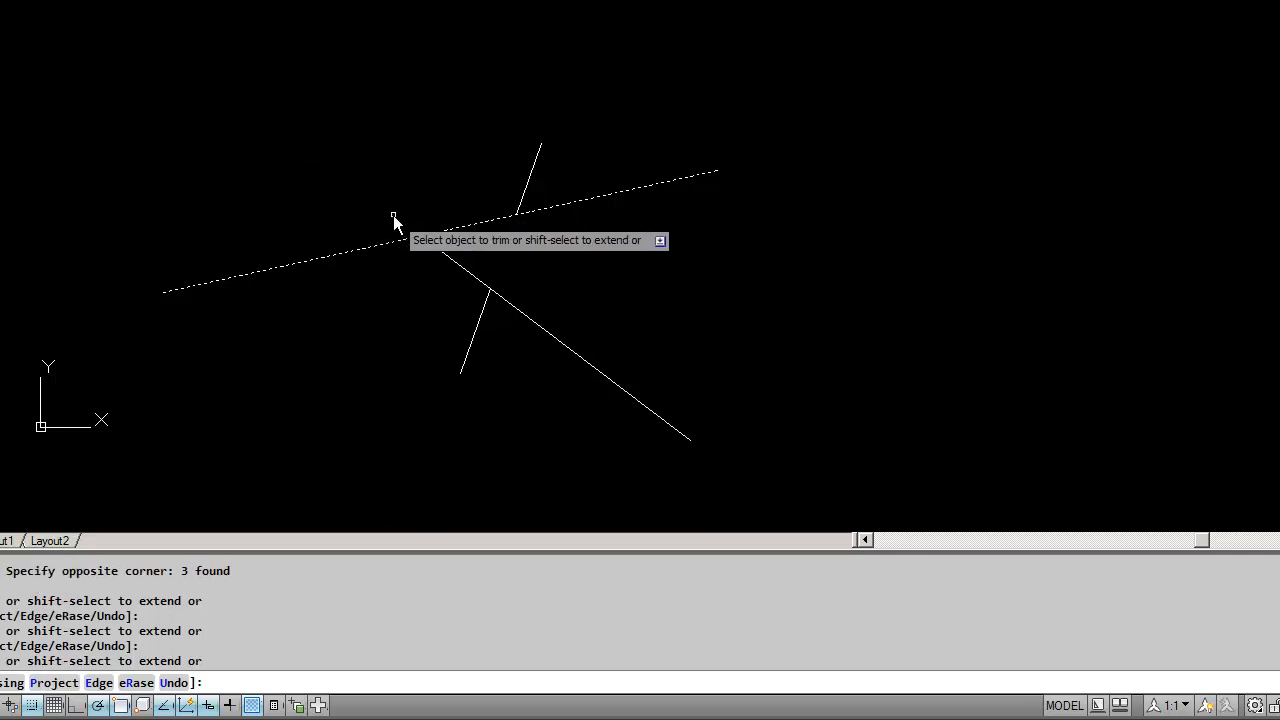
click(475, 333)
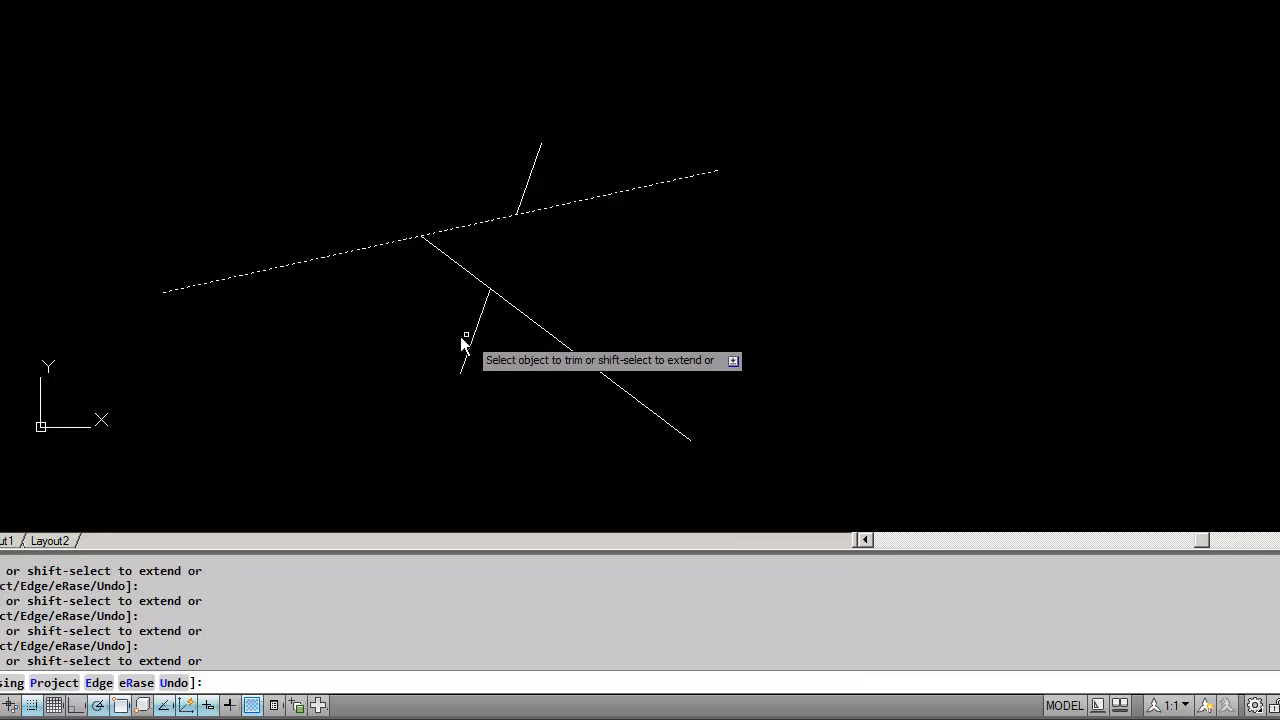
click(382, 244)
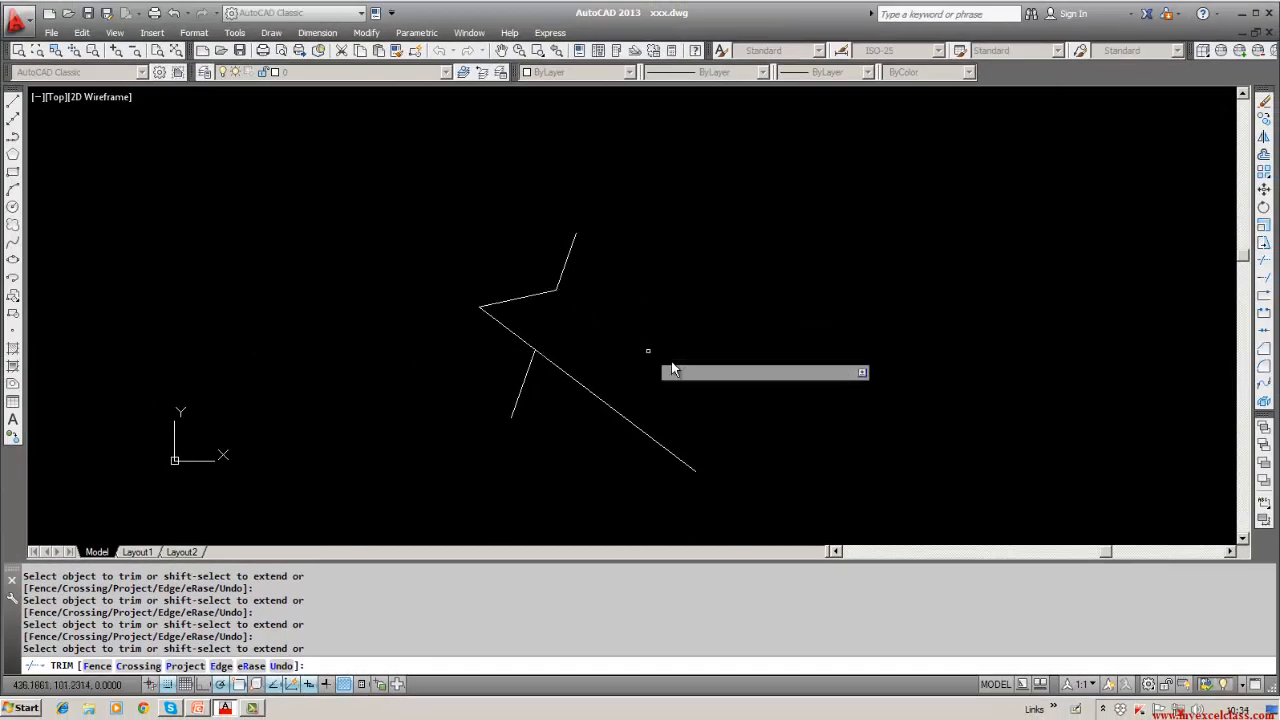
key(Escape)
Erase all the remaining line pieces with a window selection enclosing them.
click(1263, 104)
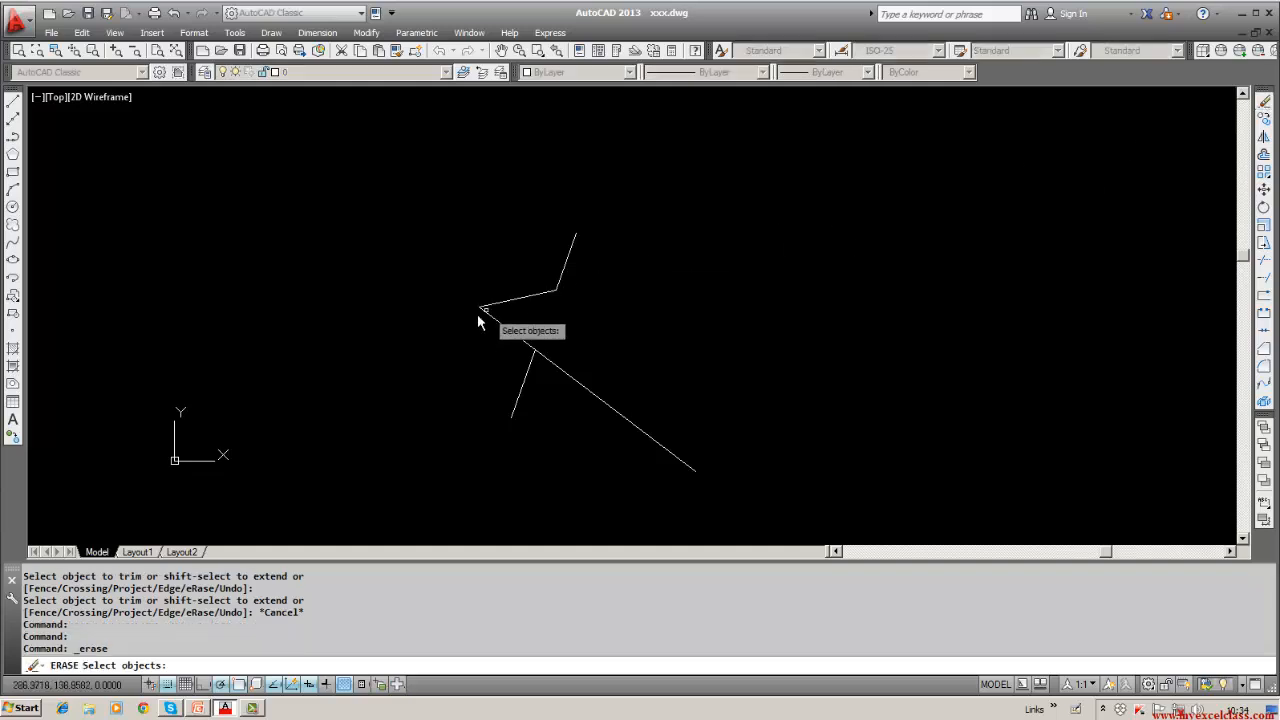
text(w)
key(Return)
click(412, 204)
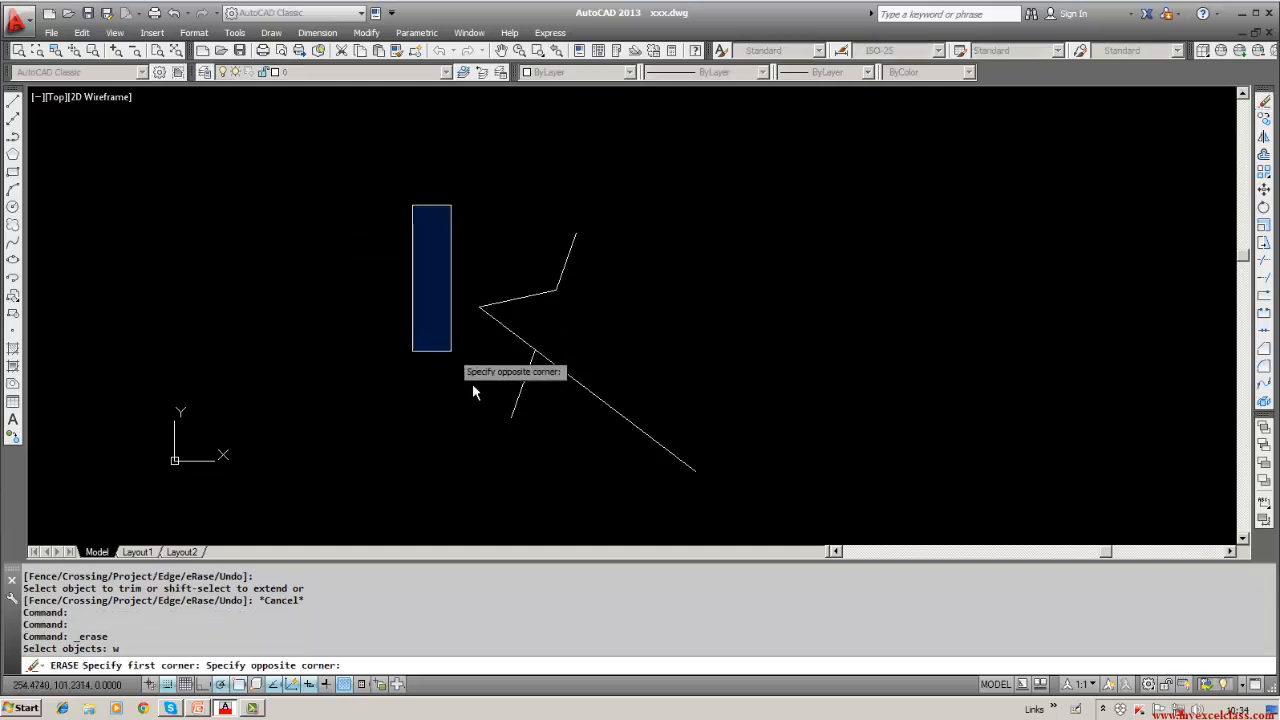
click(787, 488)
key(Return)
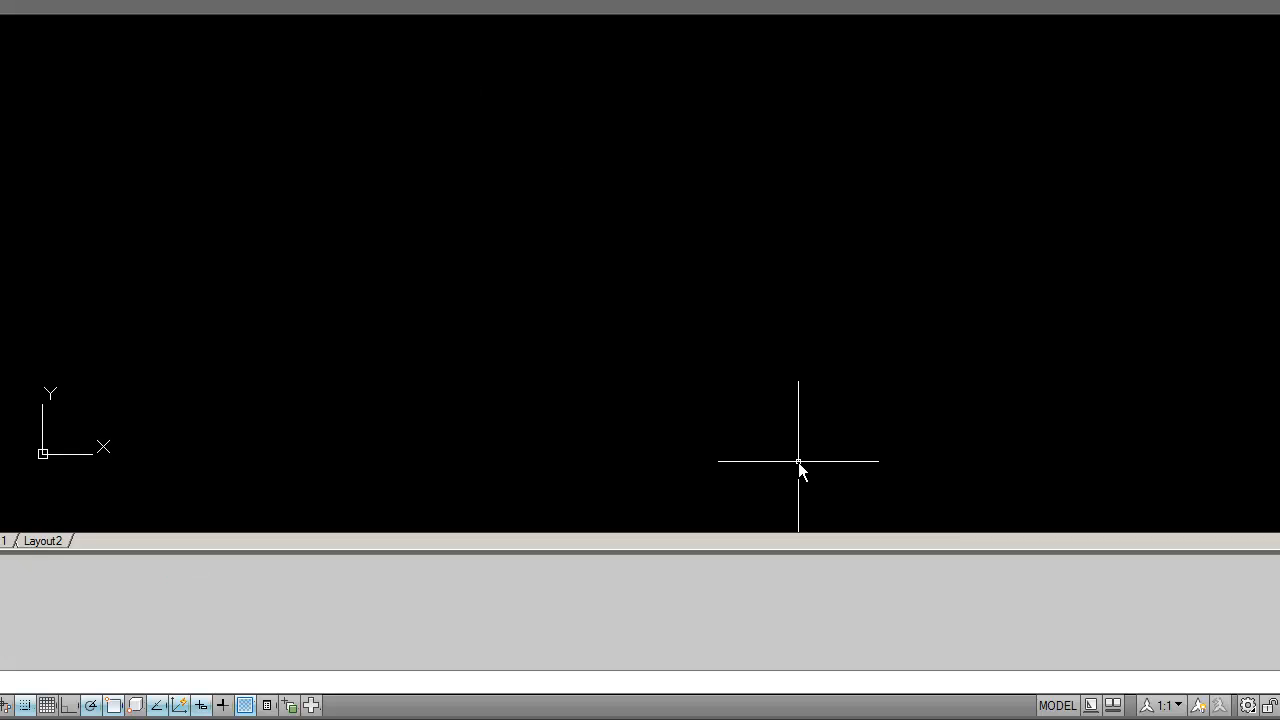
text(op)
key(Return)
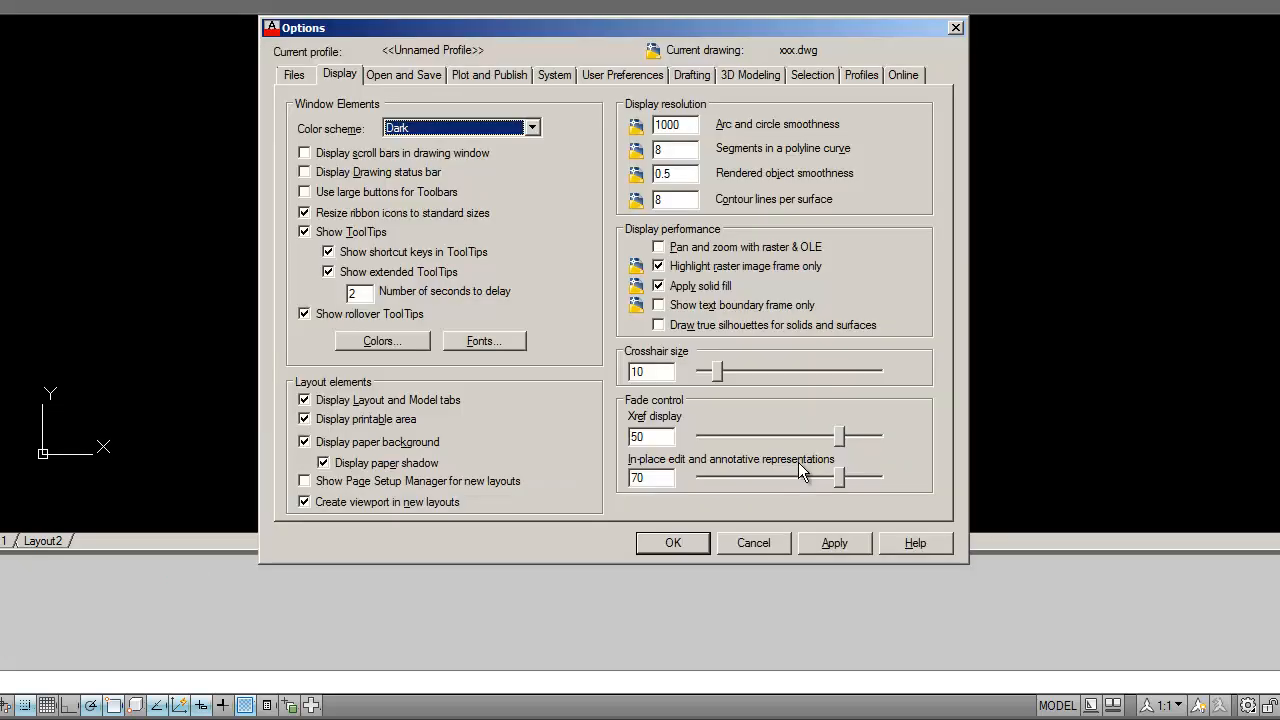
click(755, 543)
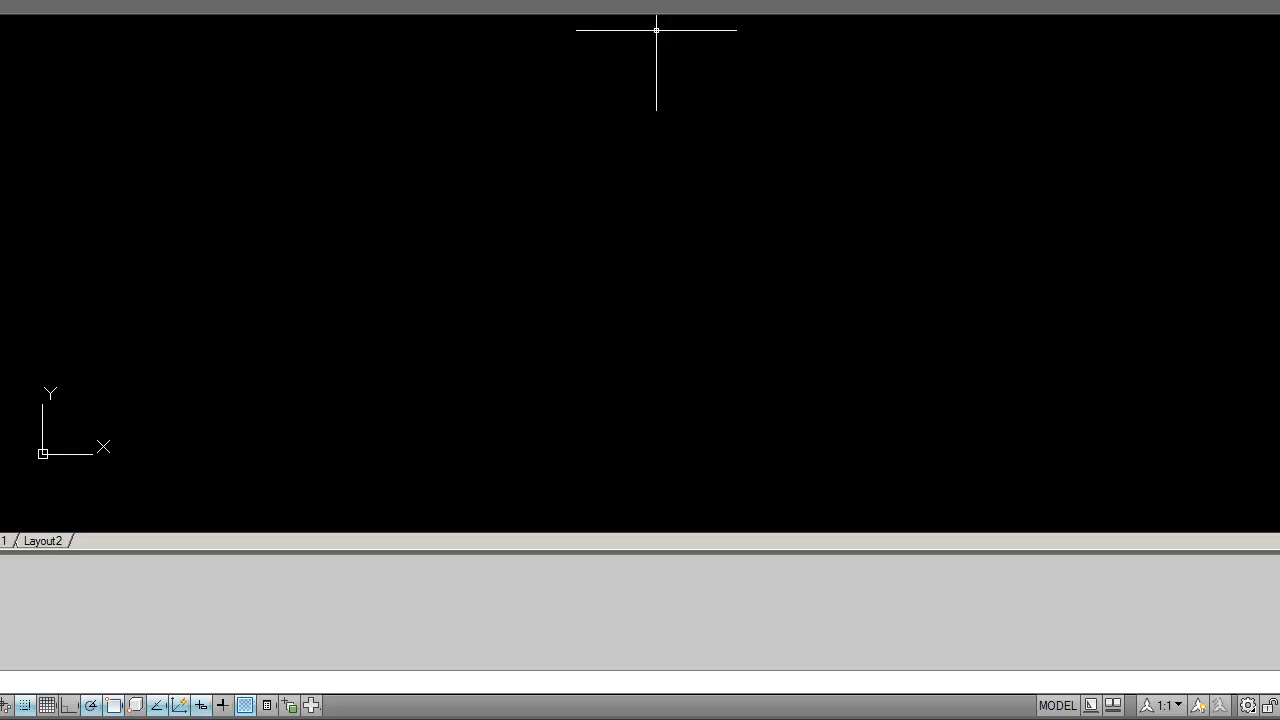
click(360, 33)
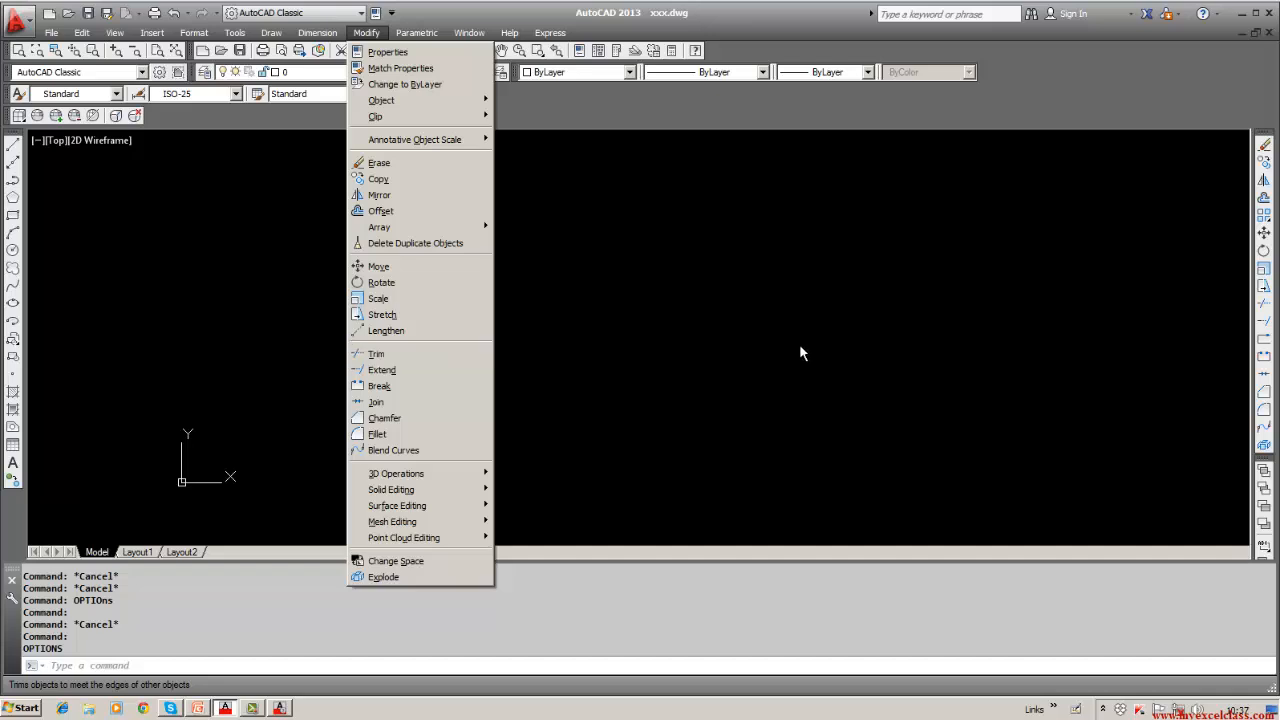
key(Escape)
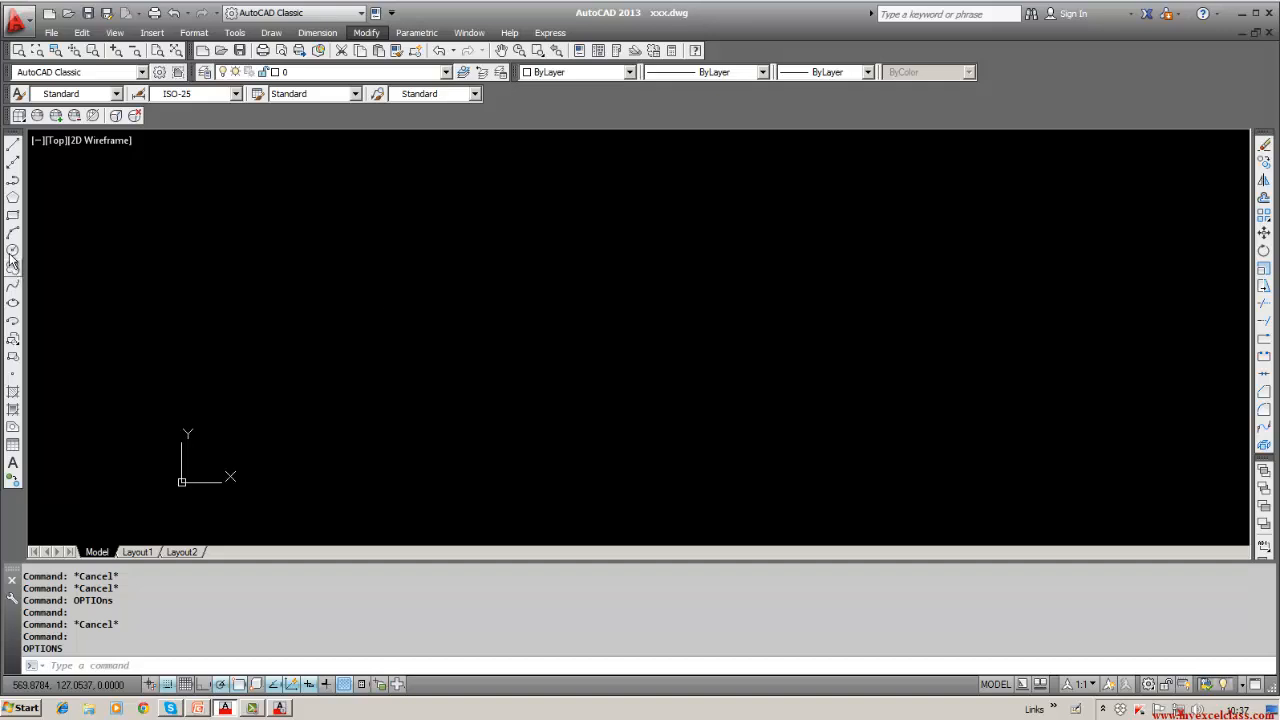
Draw three connected line segments: one rising to the right, one descending to the right, and a long one returning left across the first.
click(13, 147)
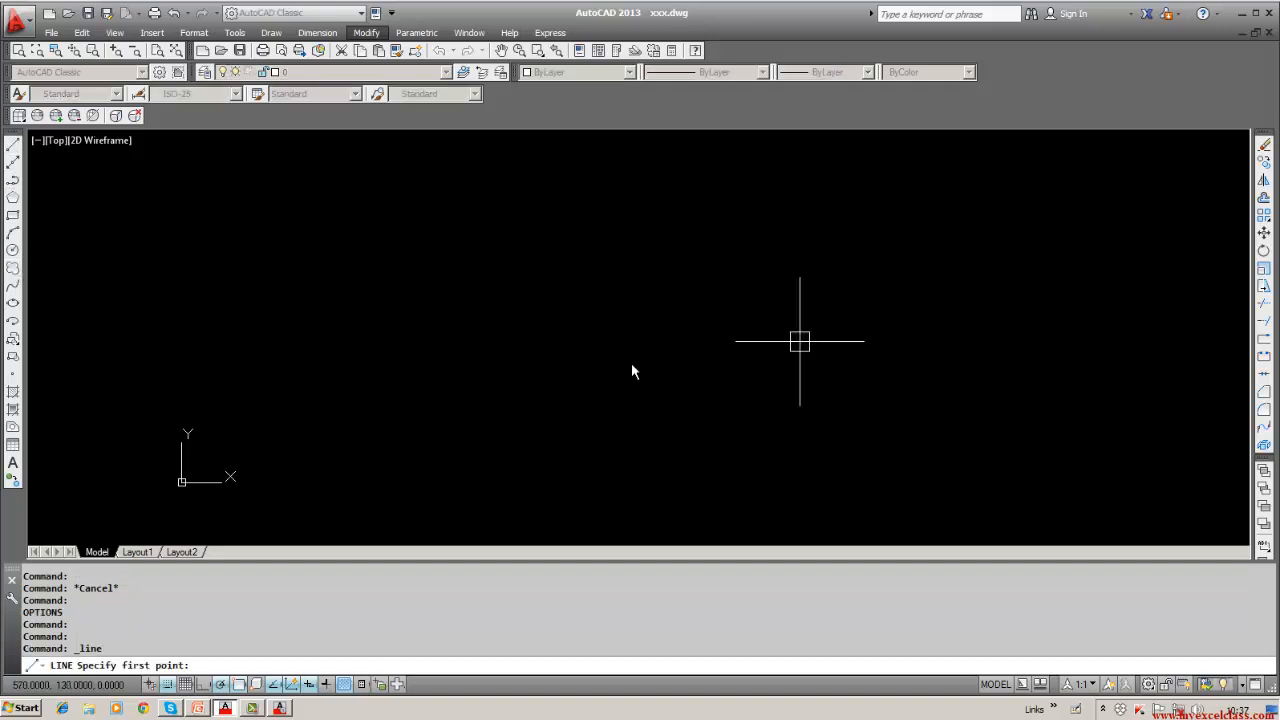
click(517, 341)
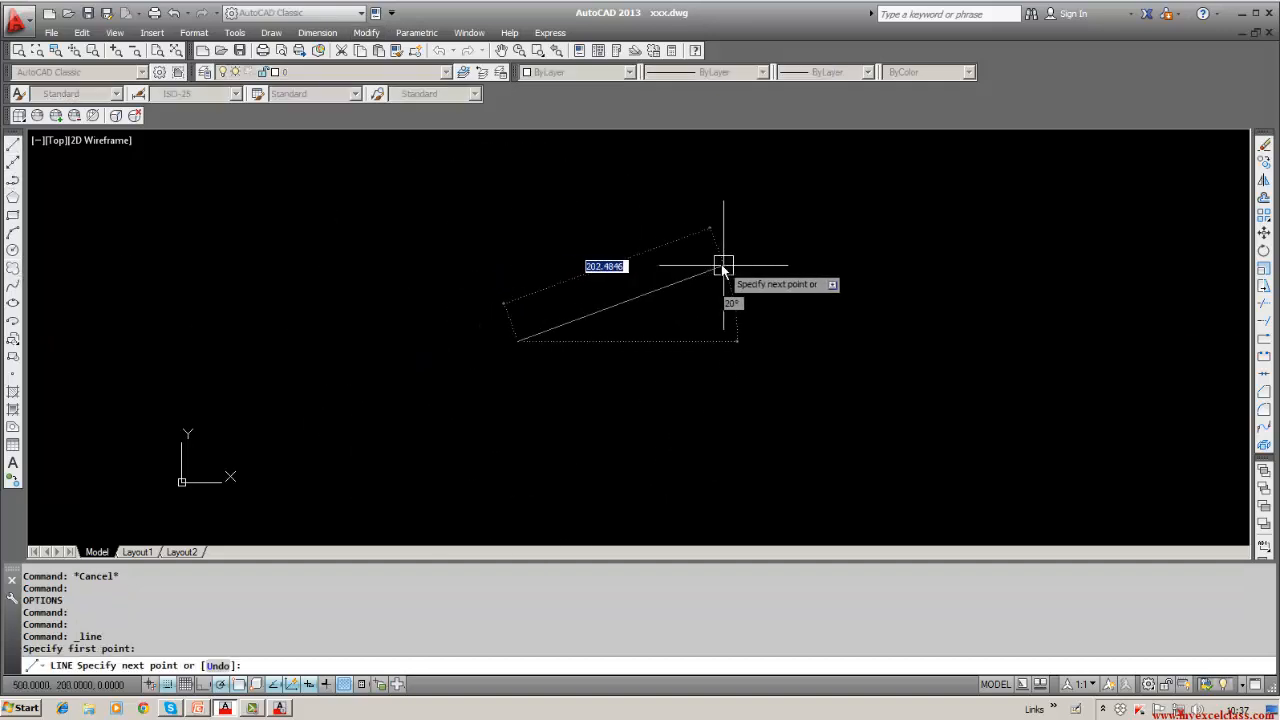
click(745, 243)
click(853, 383)
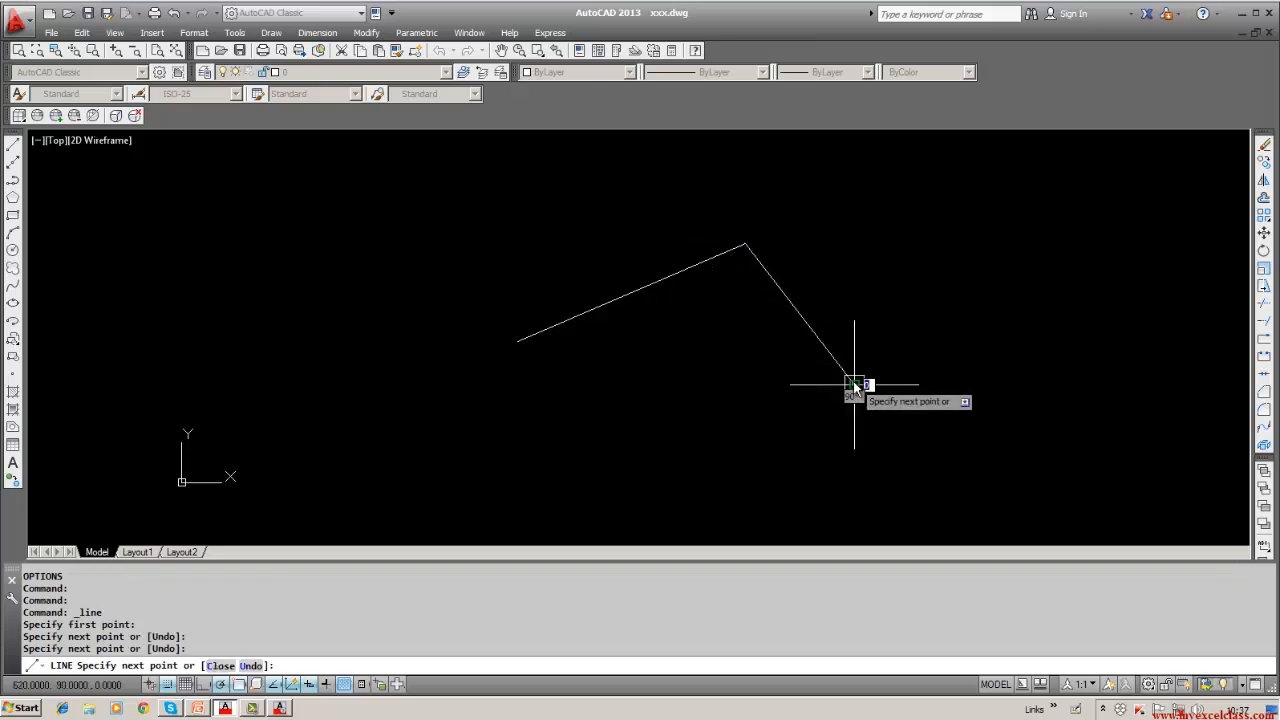
click(376, 212)
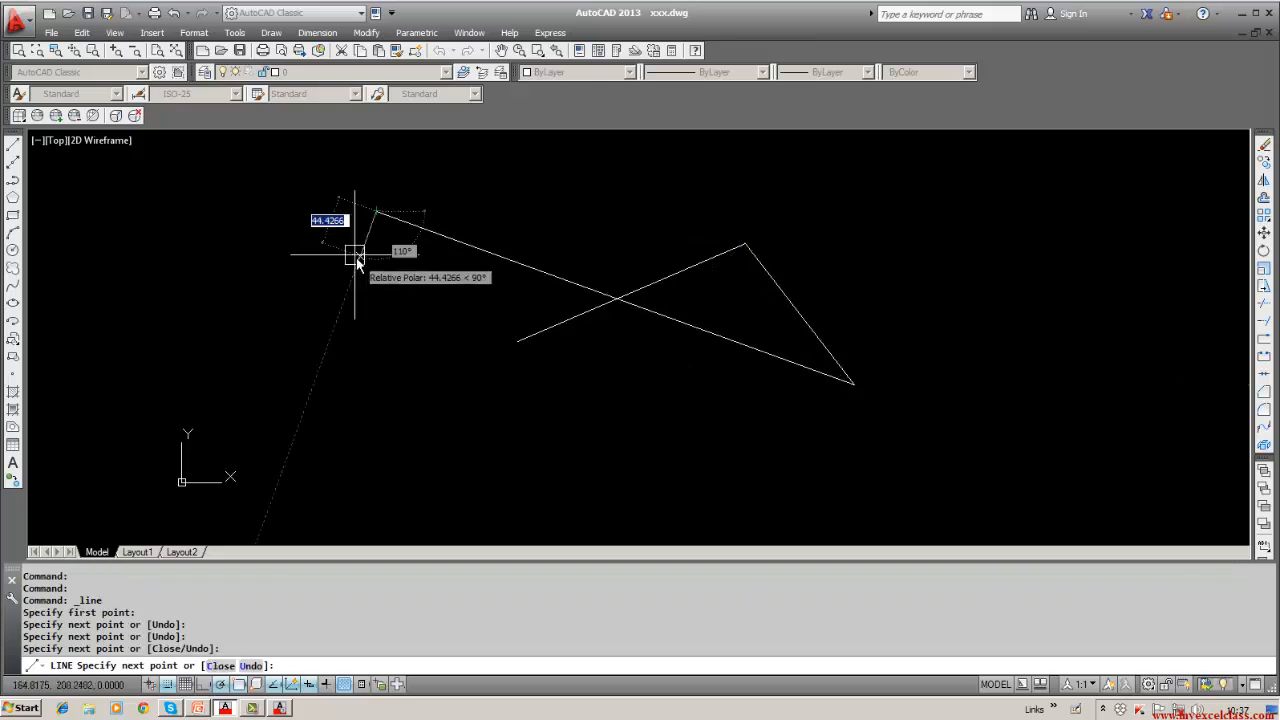
key(Return)
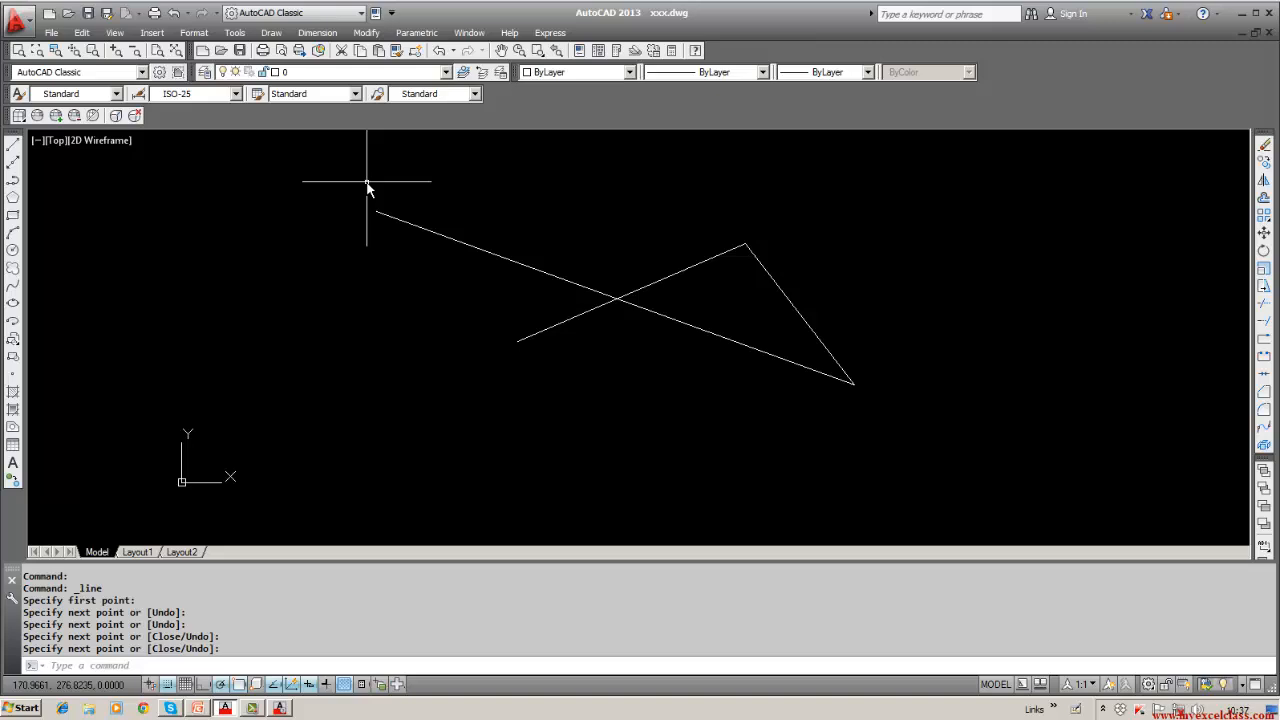
Trim the left overhangs of the two crossing segments with all three segments as cutting edges, leaving a closed triangle.
click(366, 32)
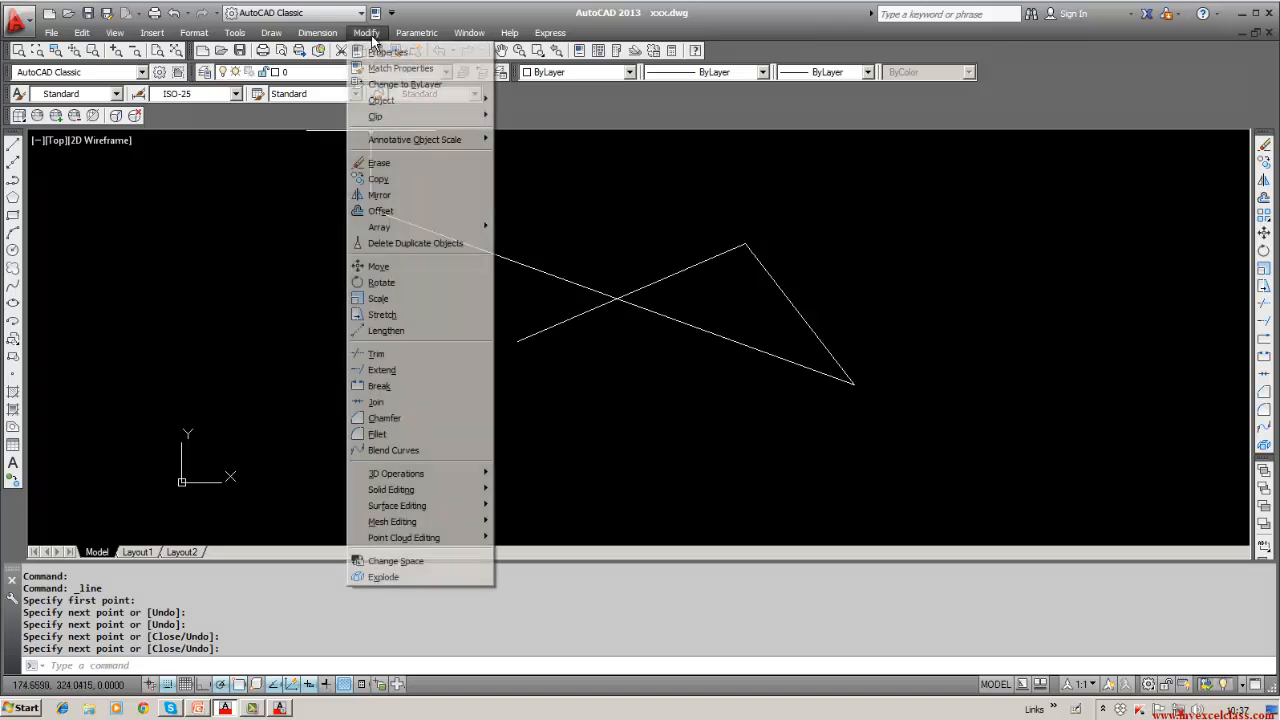
click(387, 356)
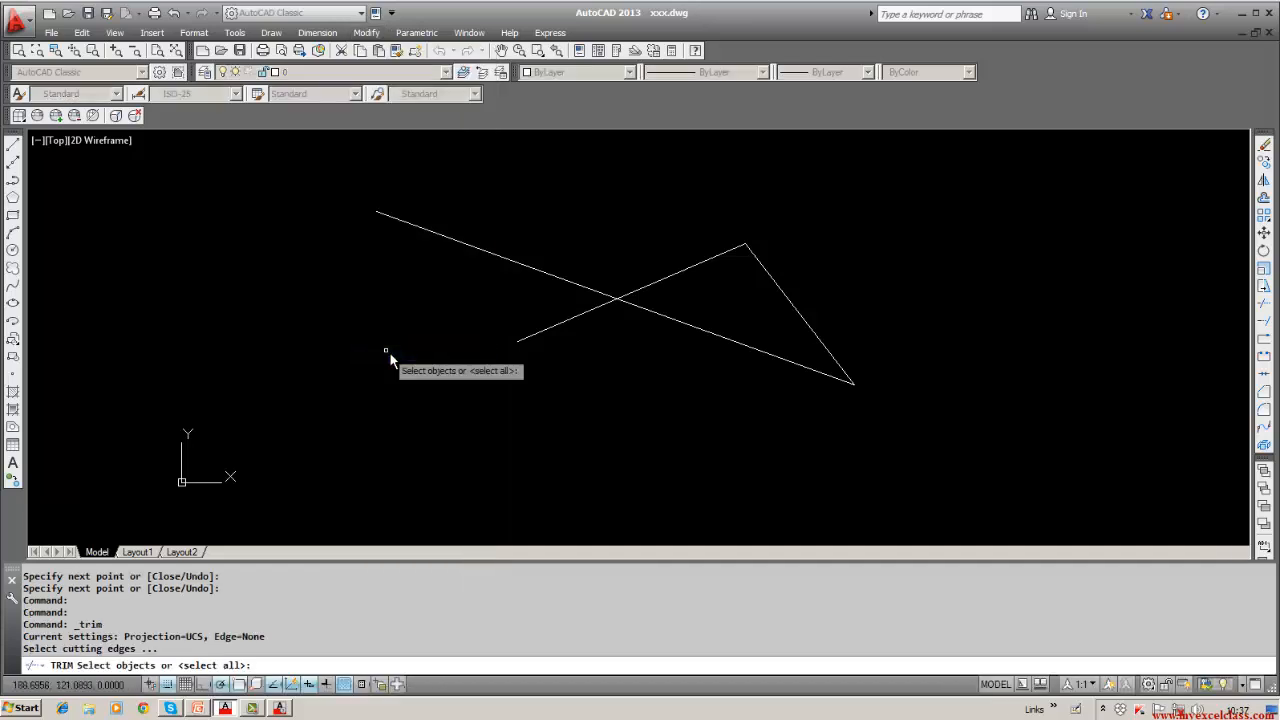
click(645, 310)
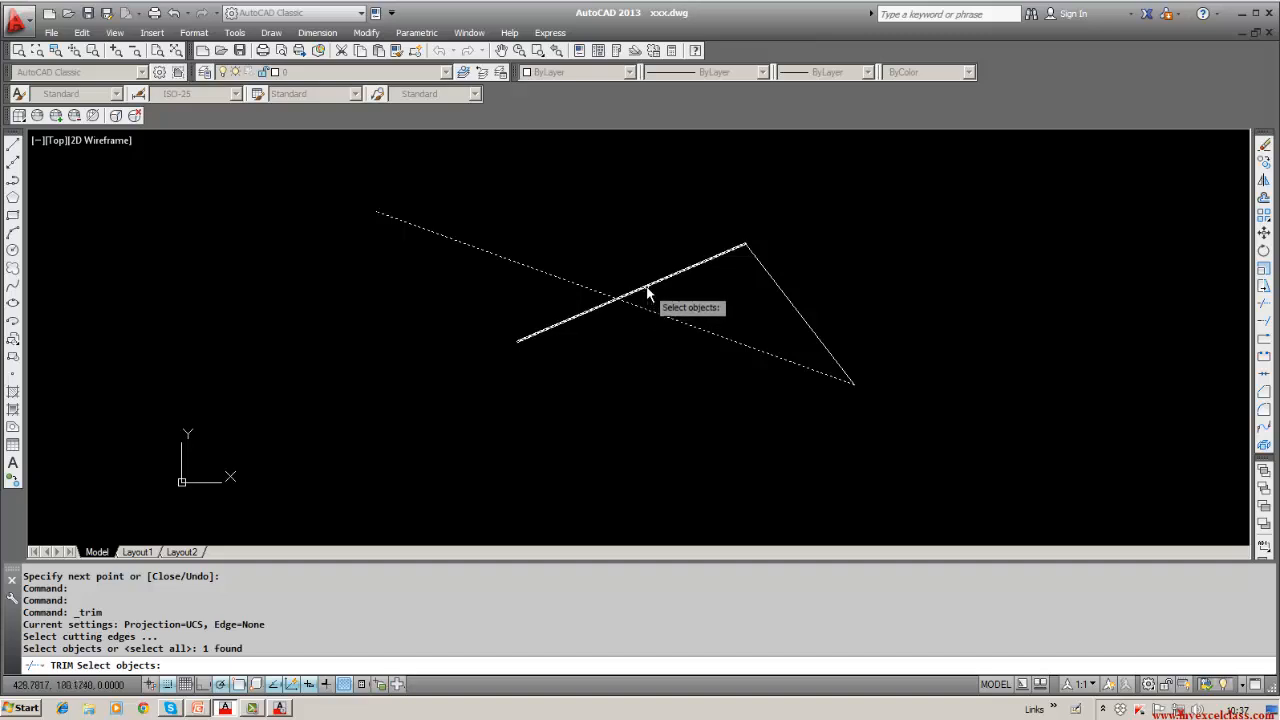
click(633, 291)
click(787, 305)
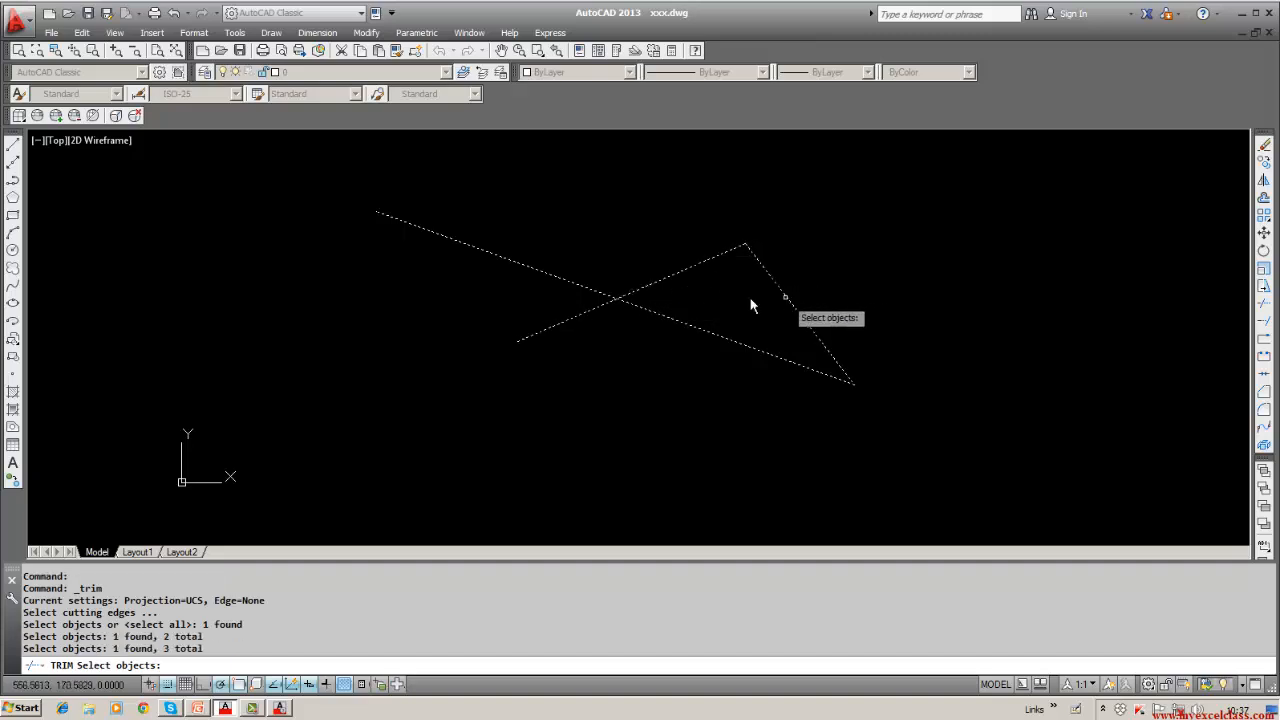
key(Return)
click(602, 293)
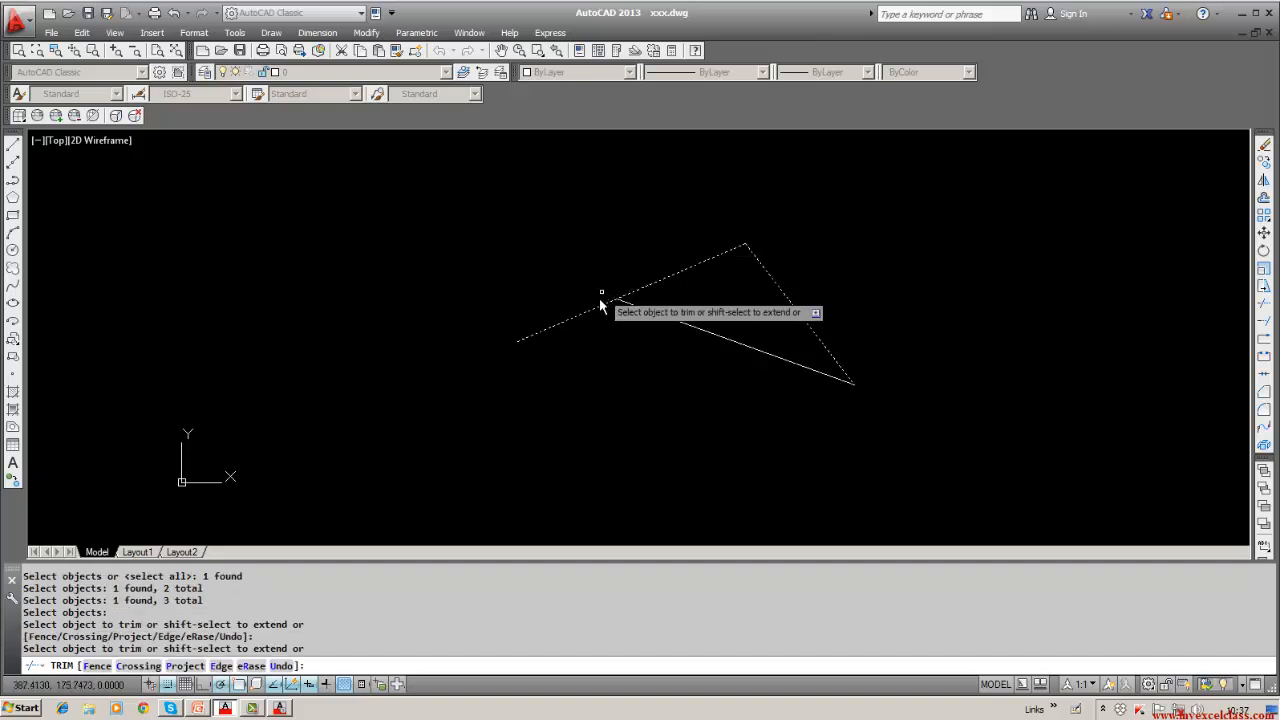
click(597, 310)
click(577, 313)
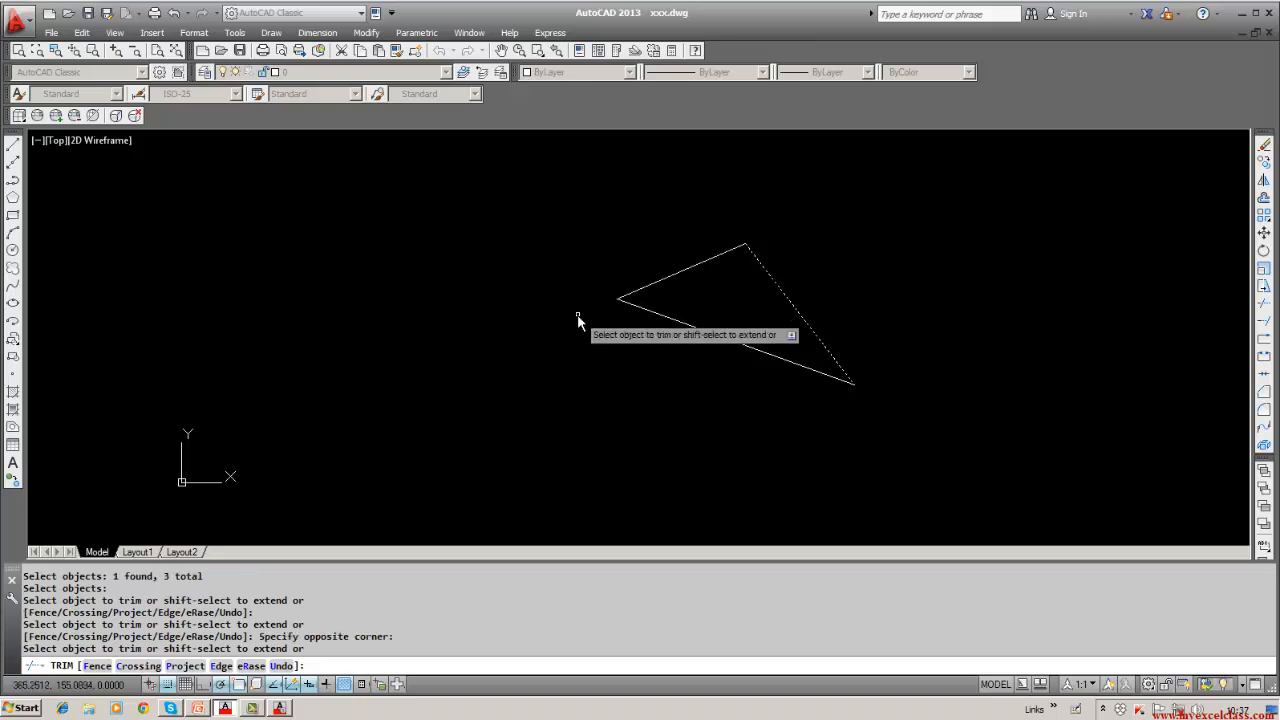
key(Return)
Erase the triangle with a window selection enclosing its three sides.
click(1263, 148)
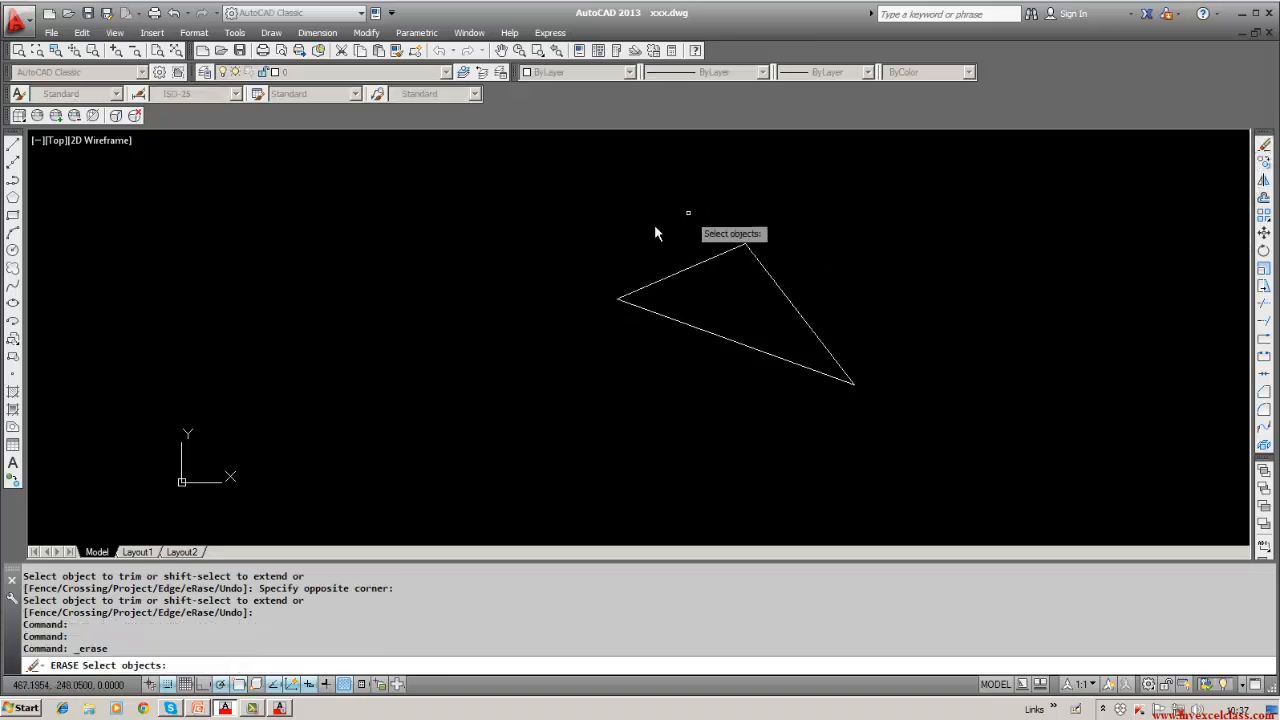
key(Return)
click(555, 225)
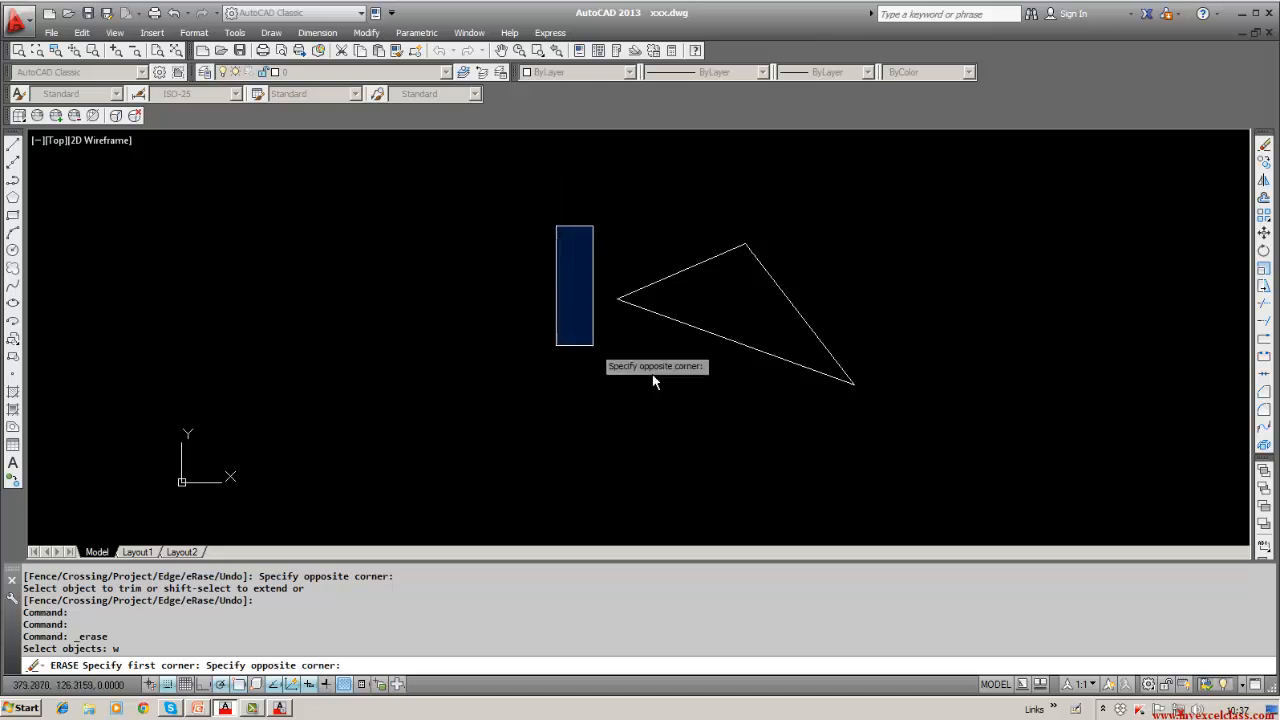
click(927, 411)
key(Return)
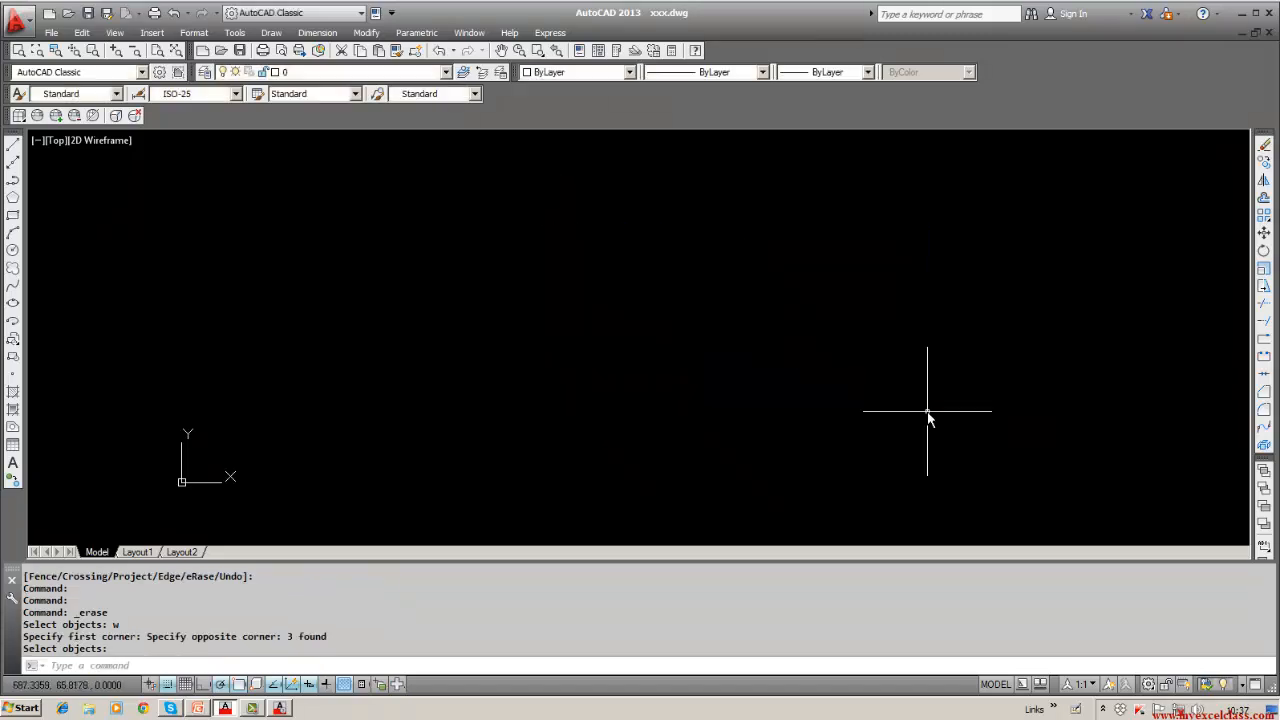
Draw three separate crossing lines: a long one descending to the right, a steep one descending to the left, and a shorter one crossing both.
click(14, 146)
click(376, 189)
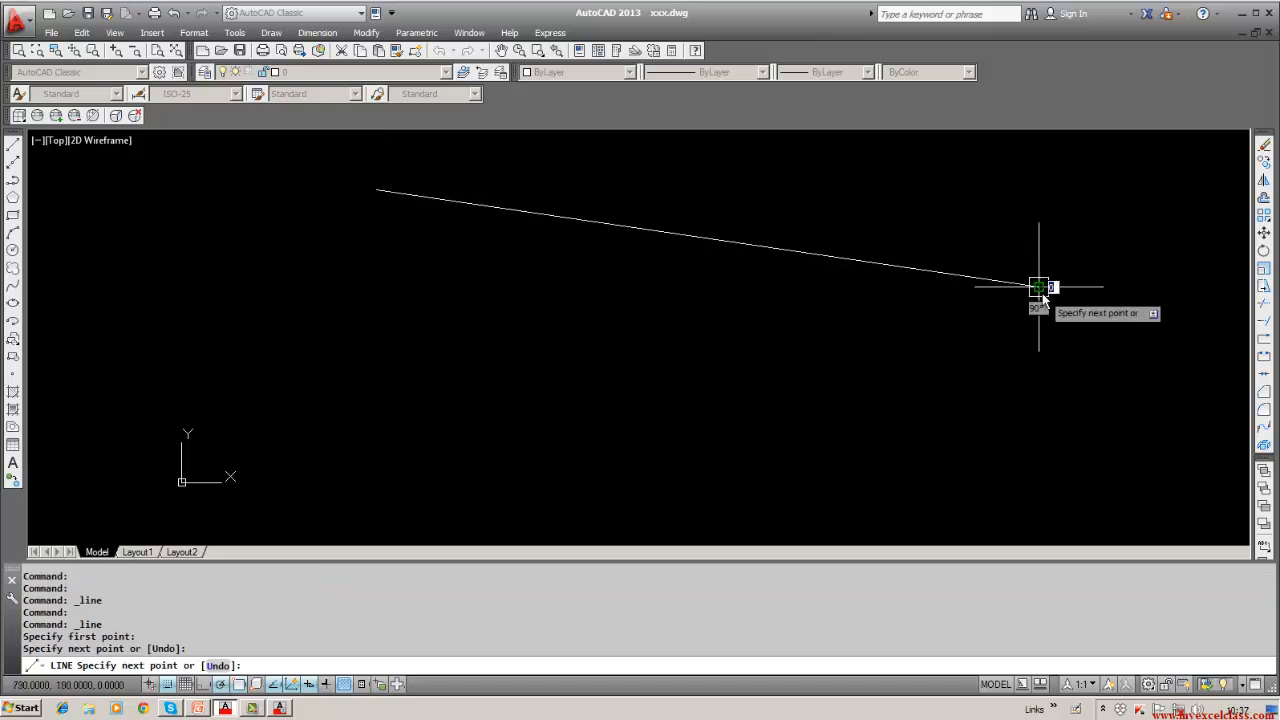
key(Return)
click(13, 146)
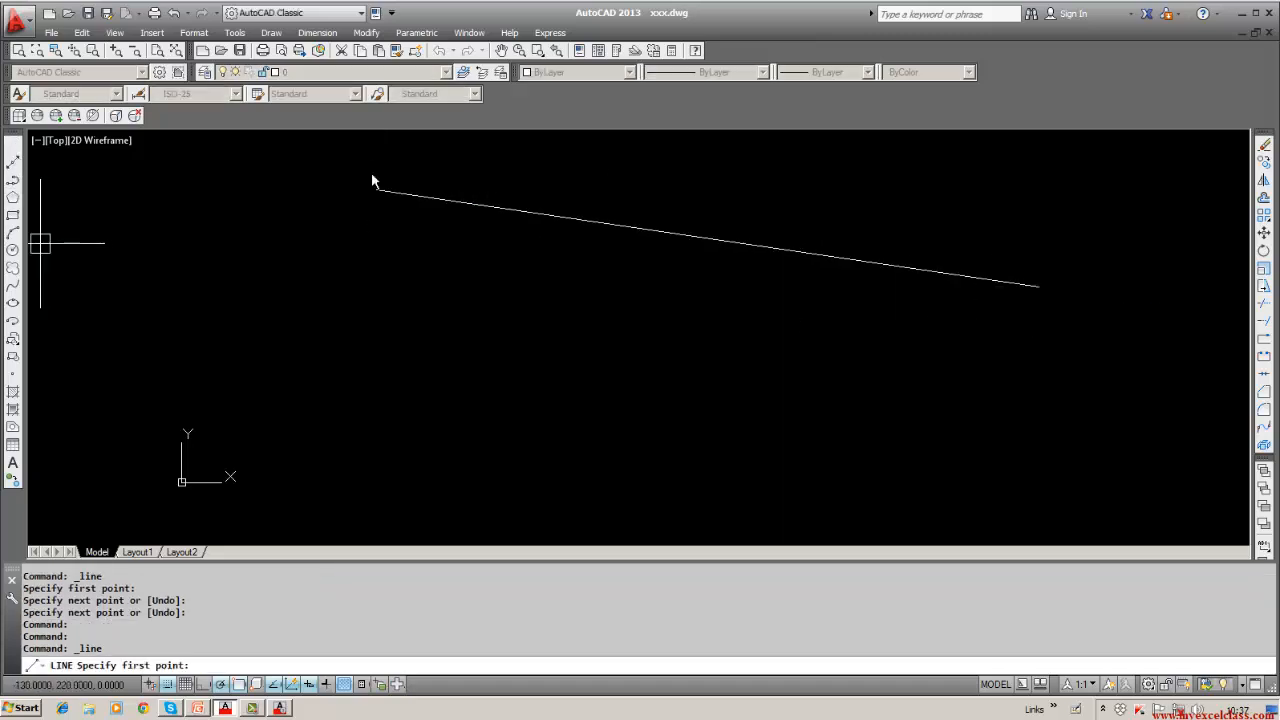
click(690, 170)
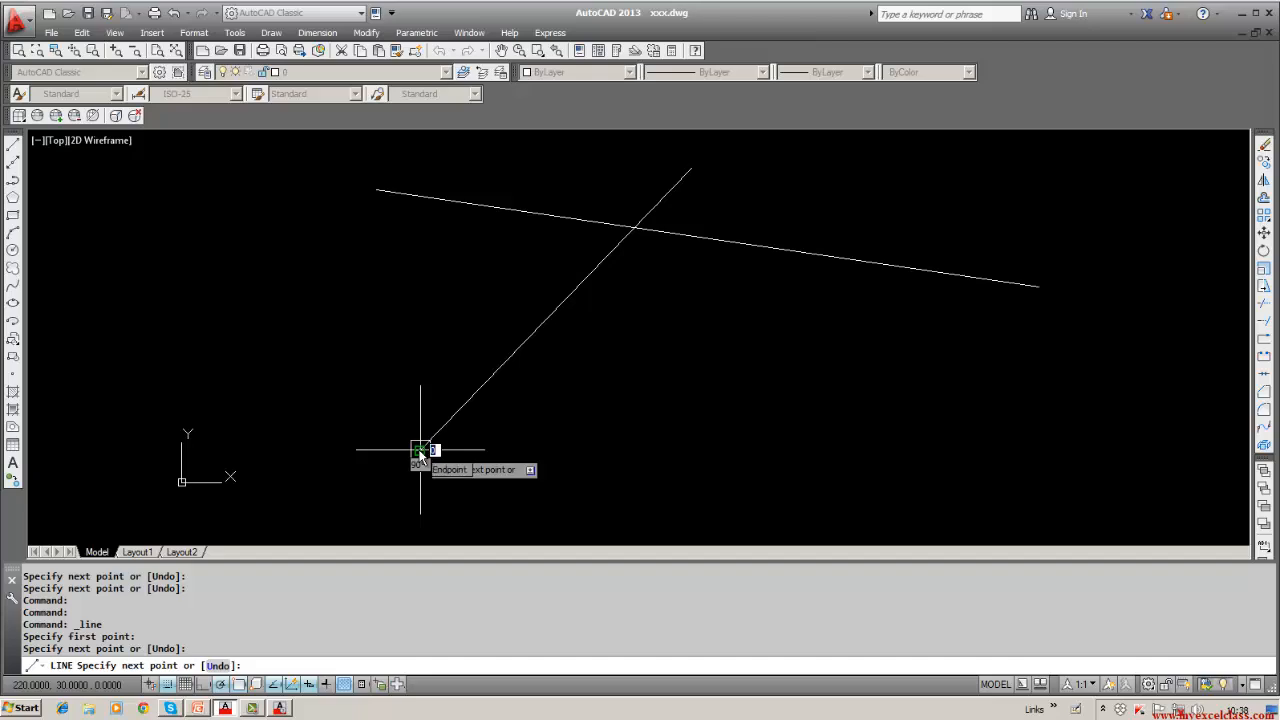
key(Return)
click(14, 147)
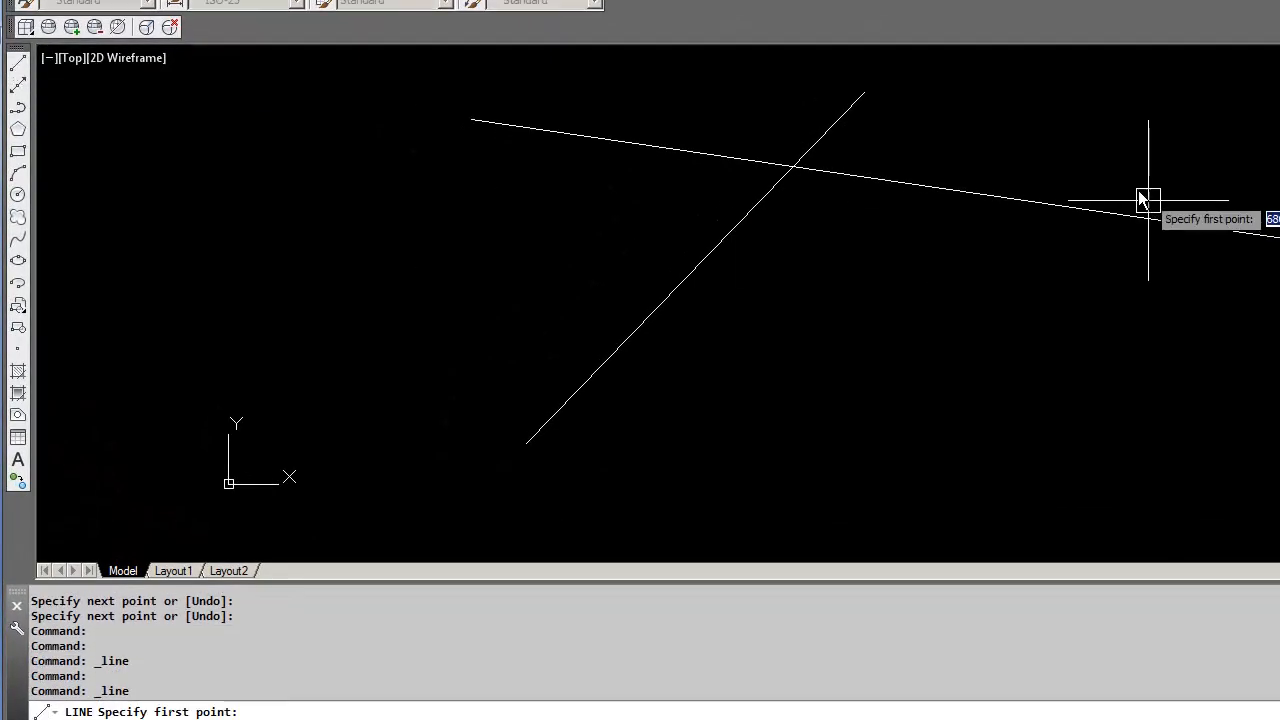
click(1054, 159)
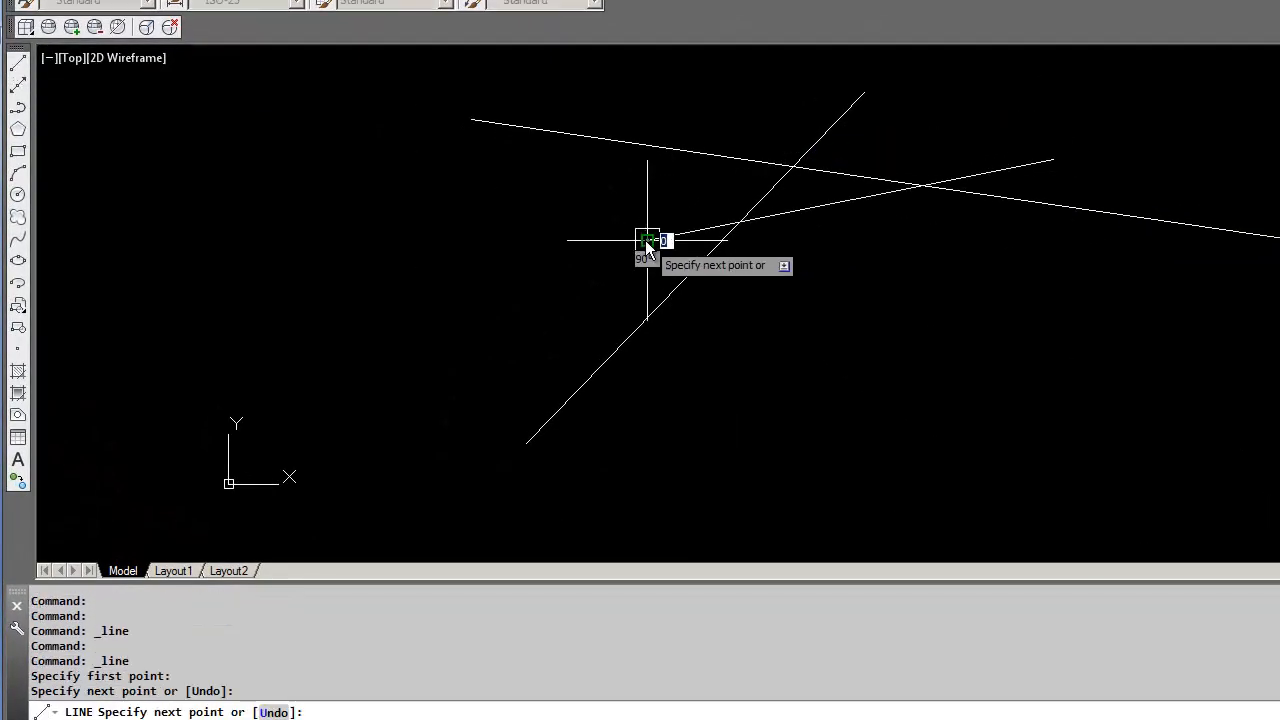
click(647, 240)
key(Return)
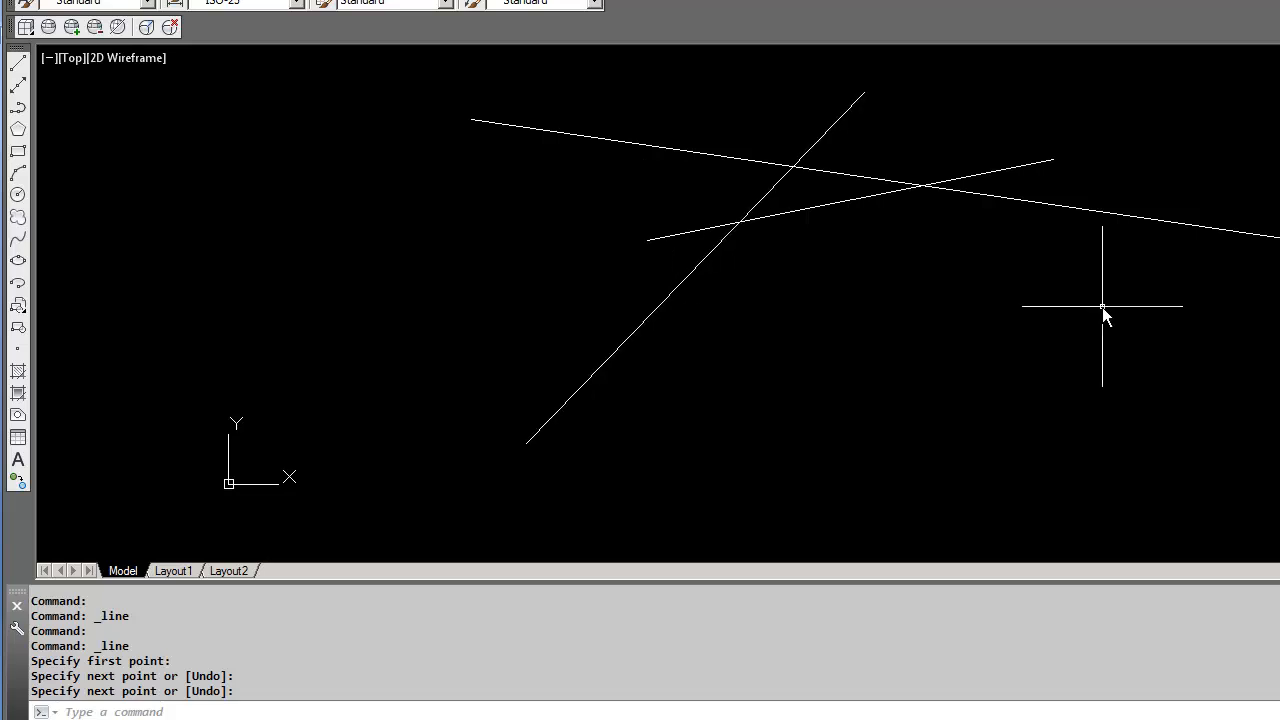
Trim away the three inner pieces between the intersections, using all three lines, selected with a window, as cutting edges.
click(1279, 262)
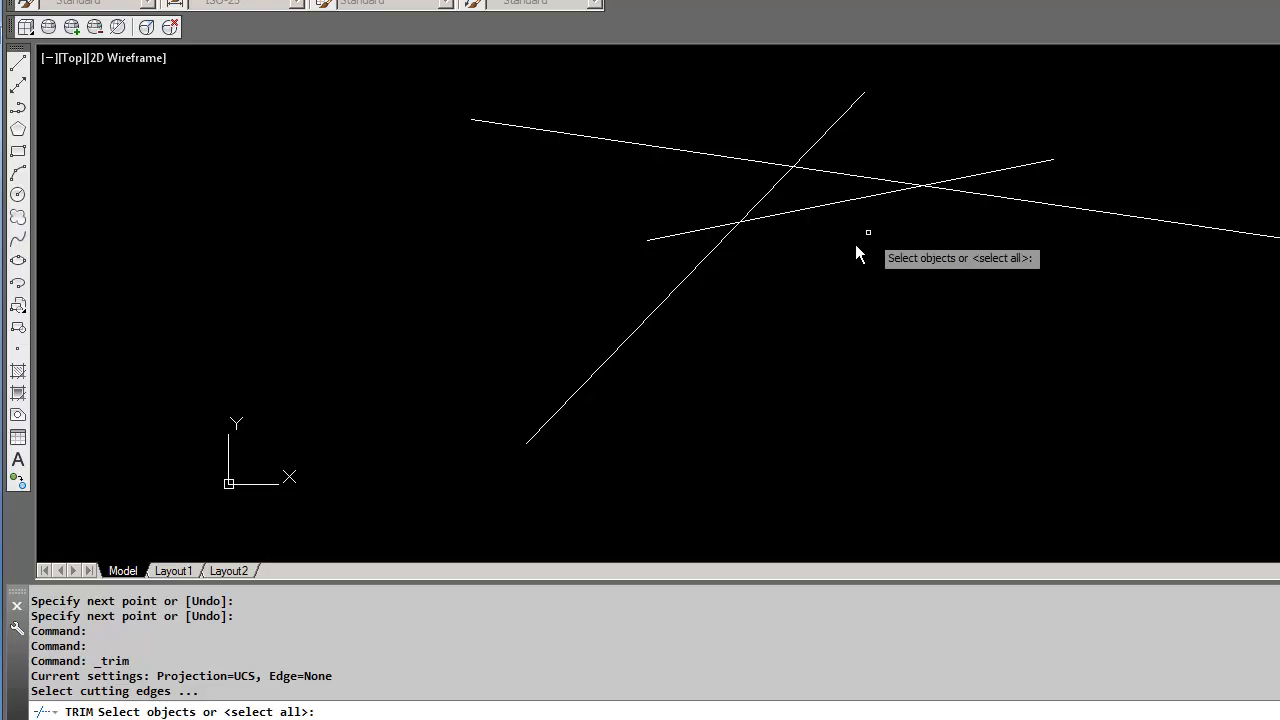
text(w)
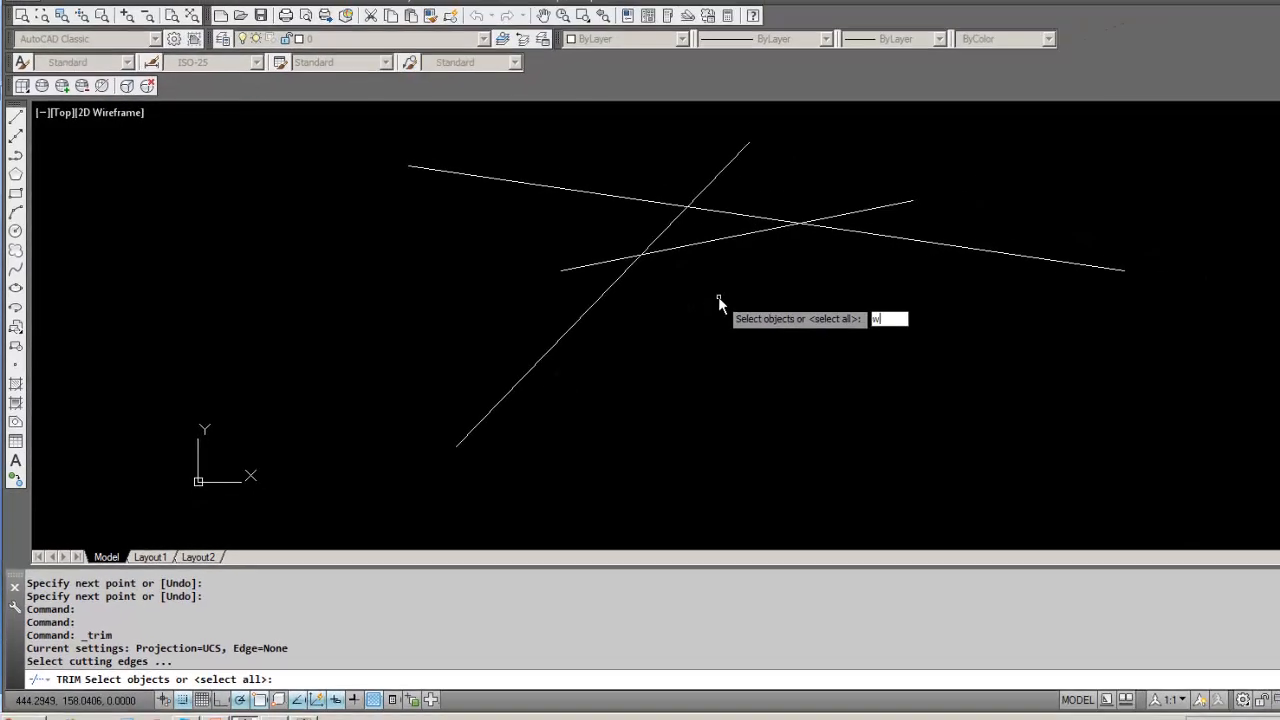
key(Return)
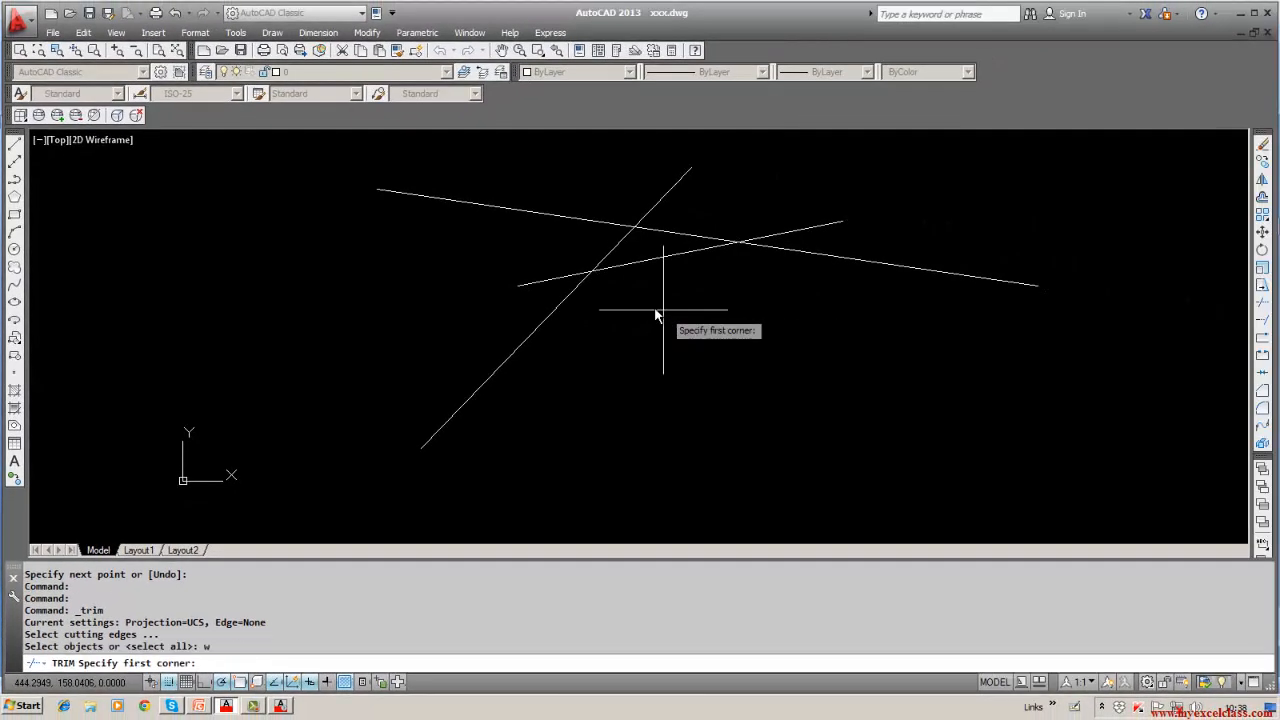
click(318, 151)
click(1083, 465)
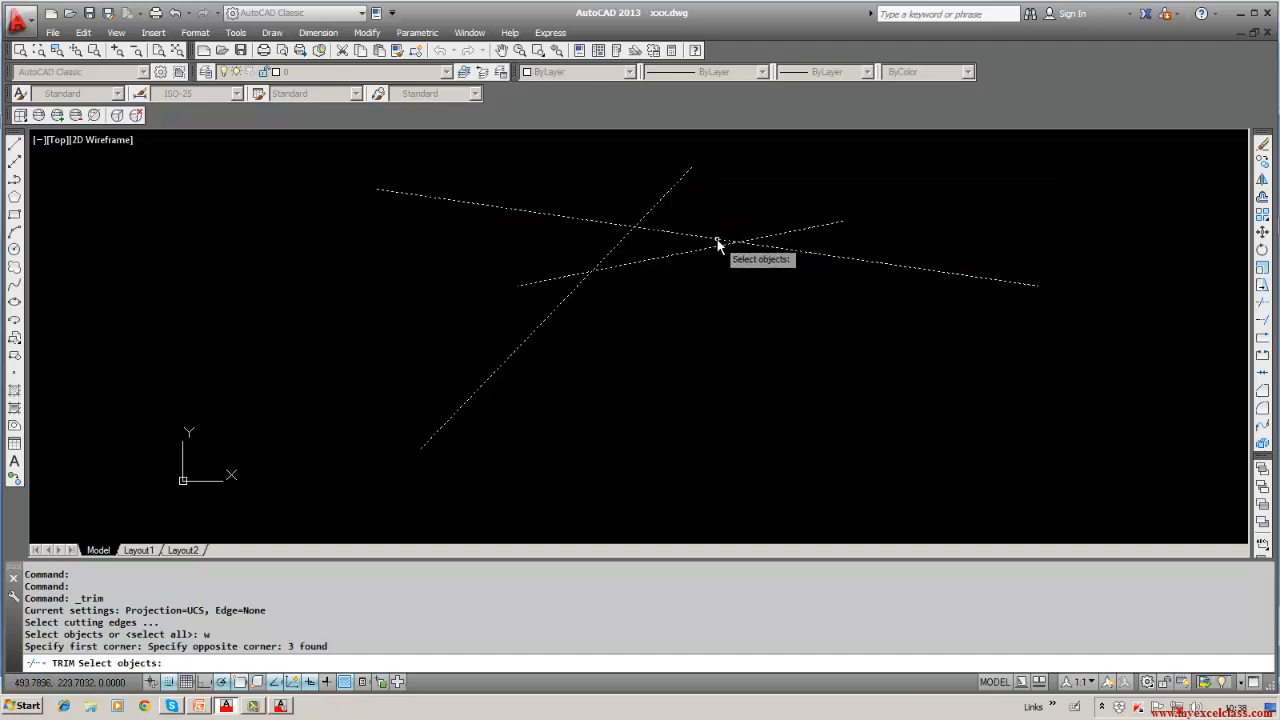
key(Return)
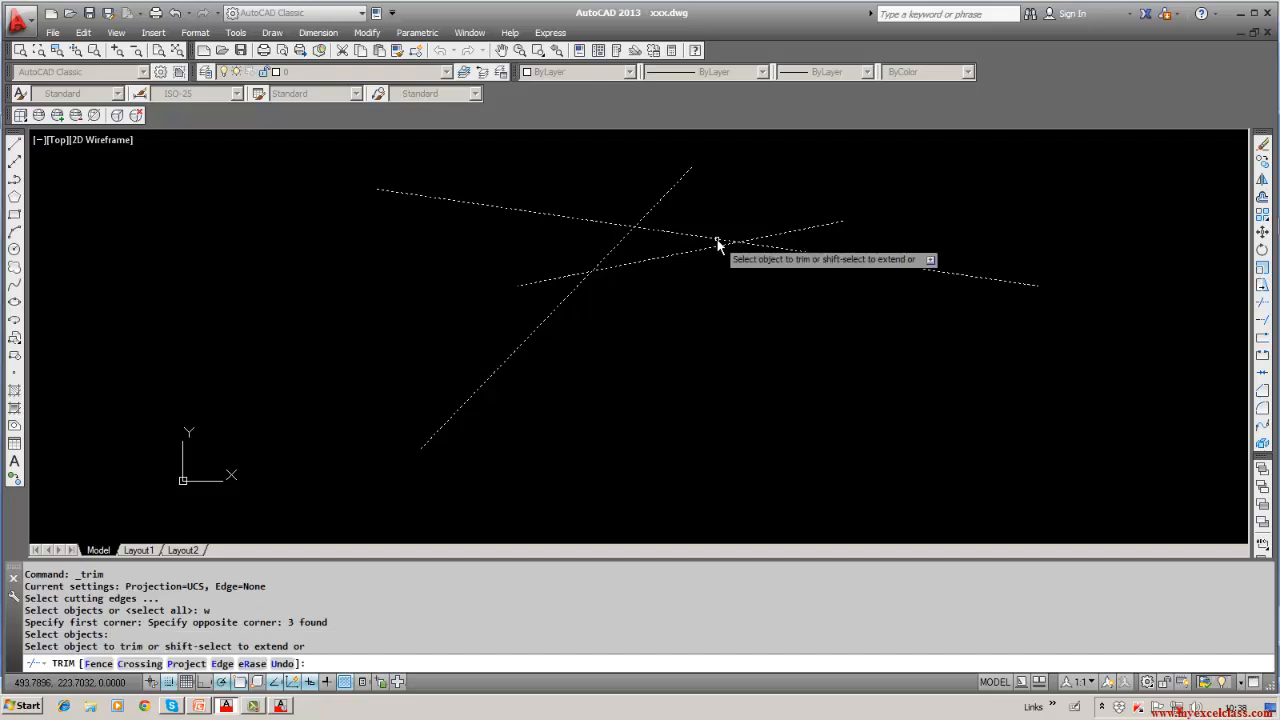
click(718, 243)
click(679, 258)
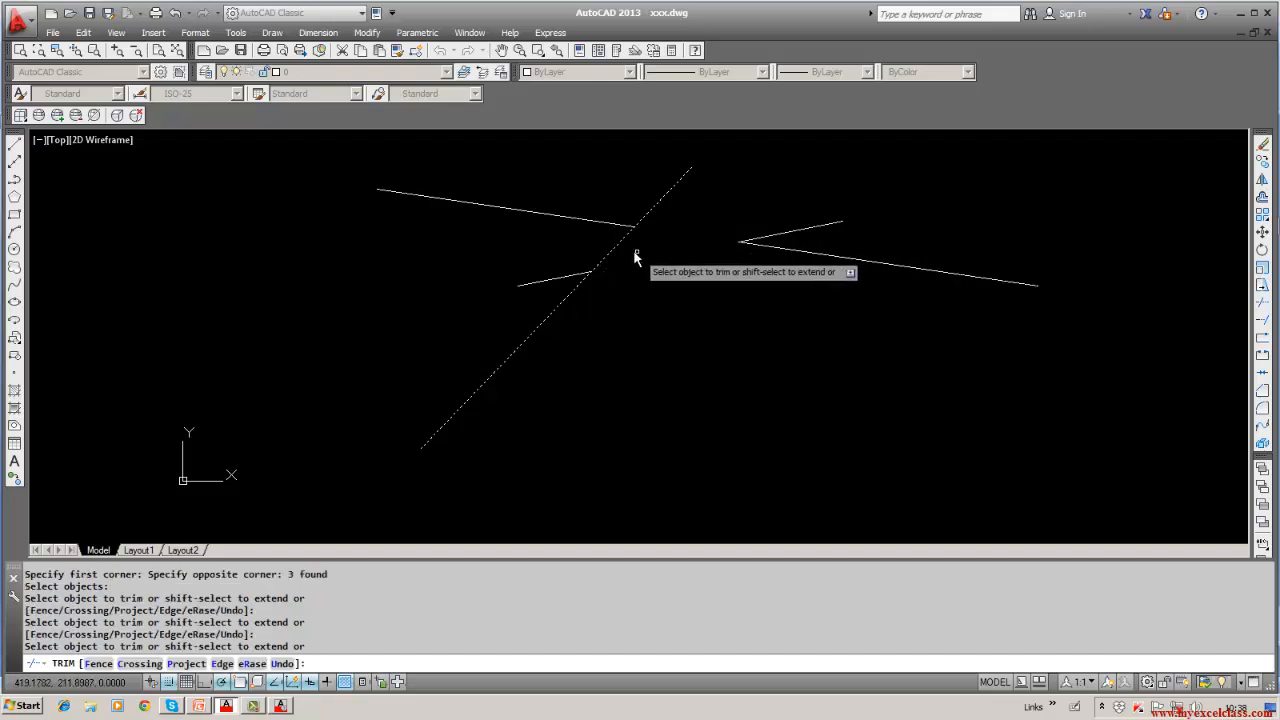
click(612, 251)
key(Return)
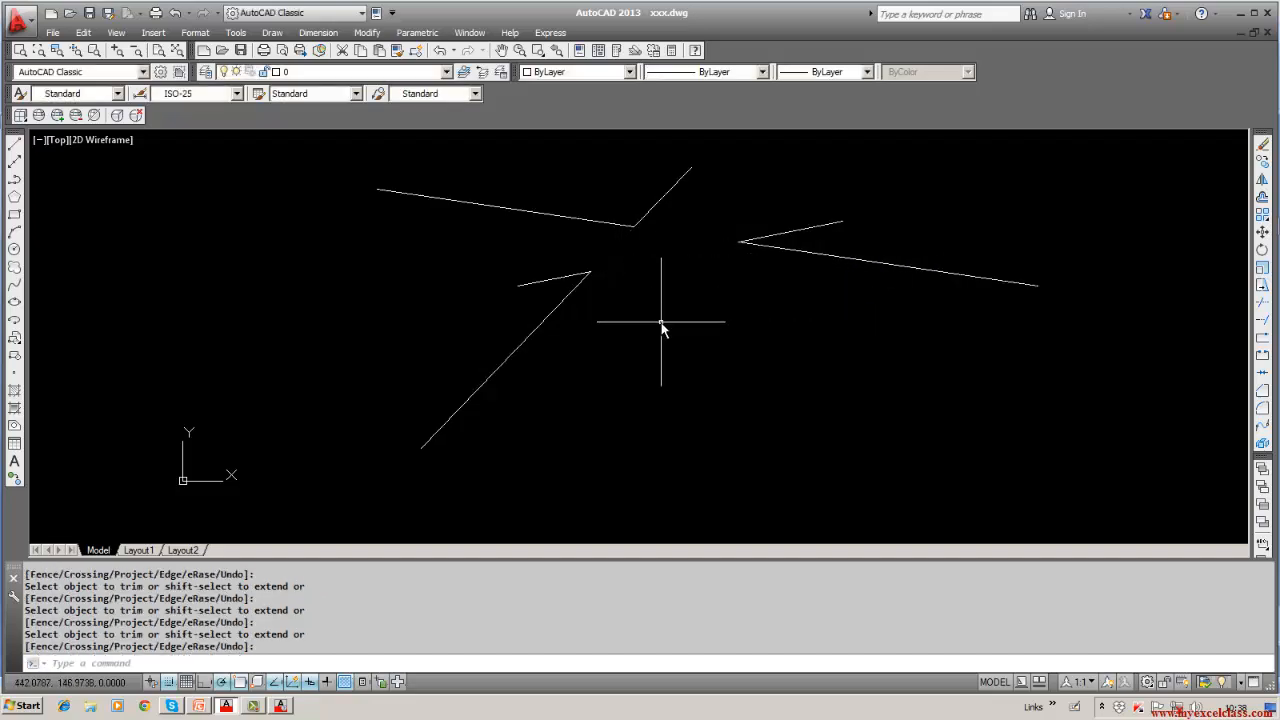
Erase all the remaining line pieces with a window selection plus an individual pick of the short upper piece.
click(1262, 145)
text(w)
key(Return)
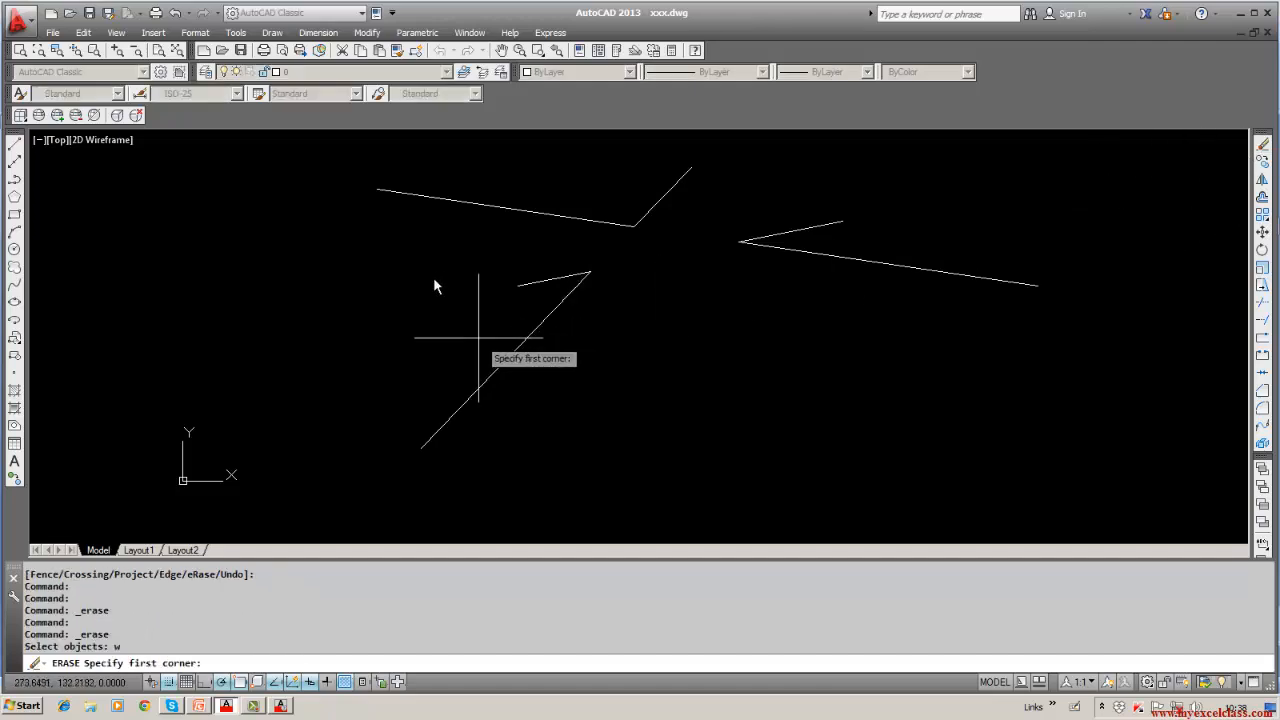
click(345, 166)
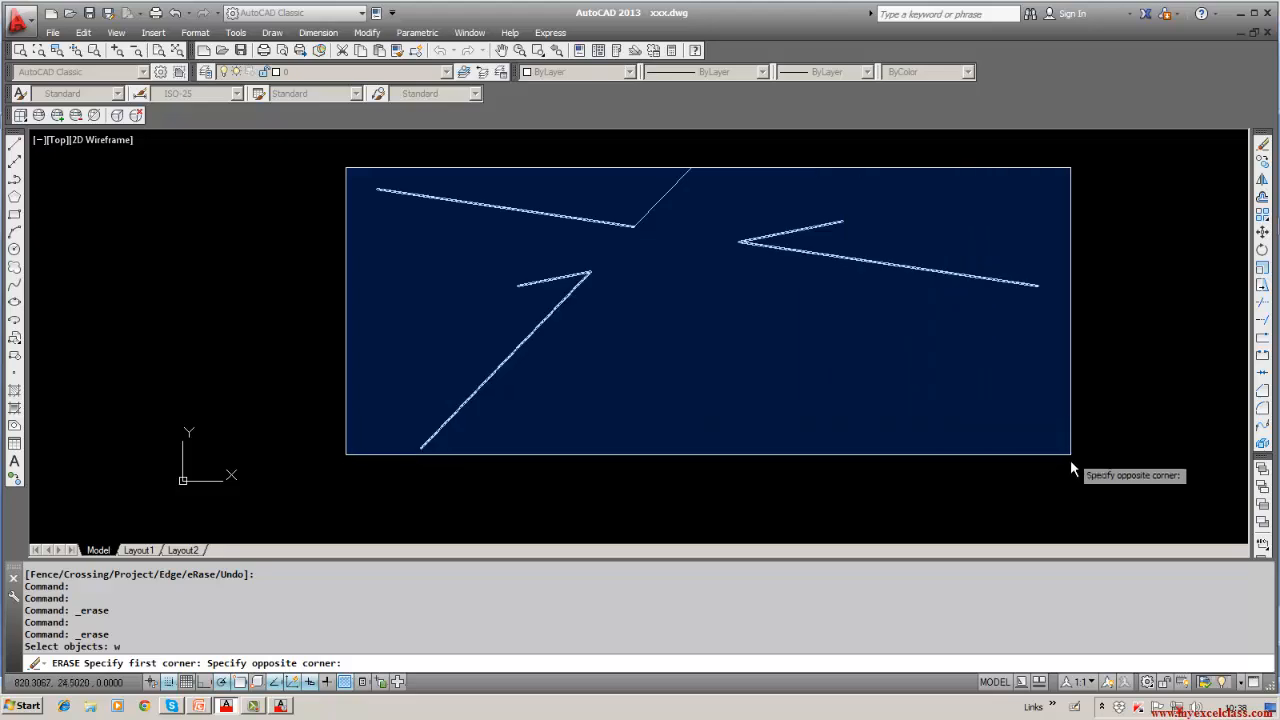
click(1070, 460)
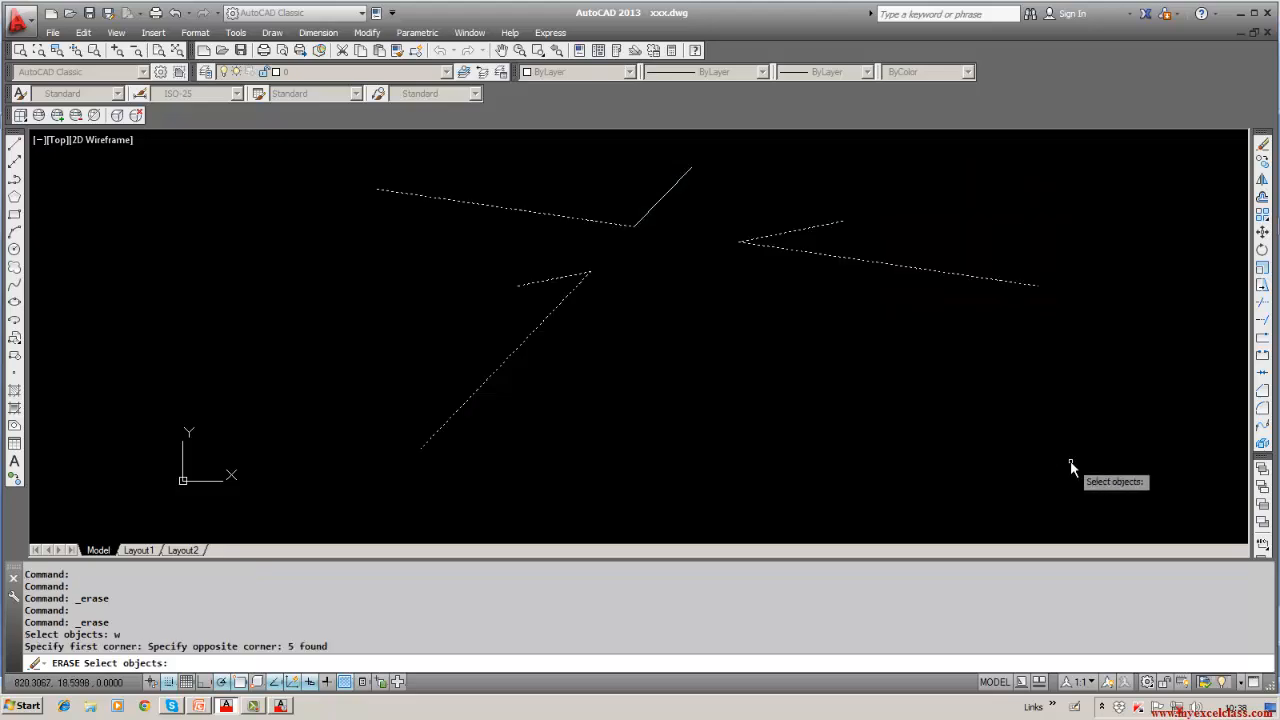
click(658, 206)
key(Return)
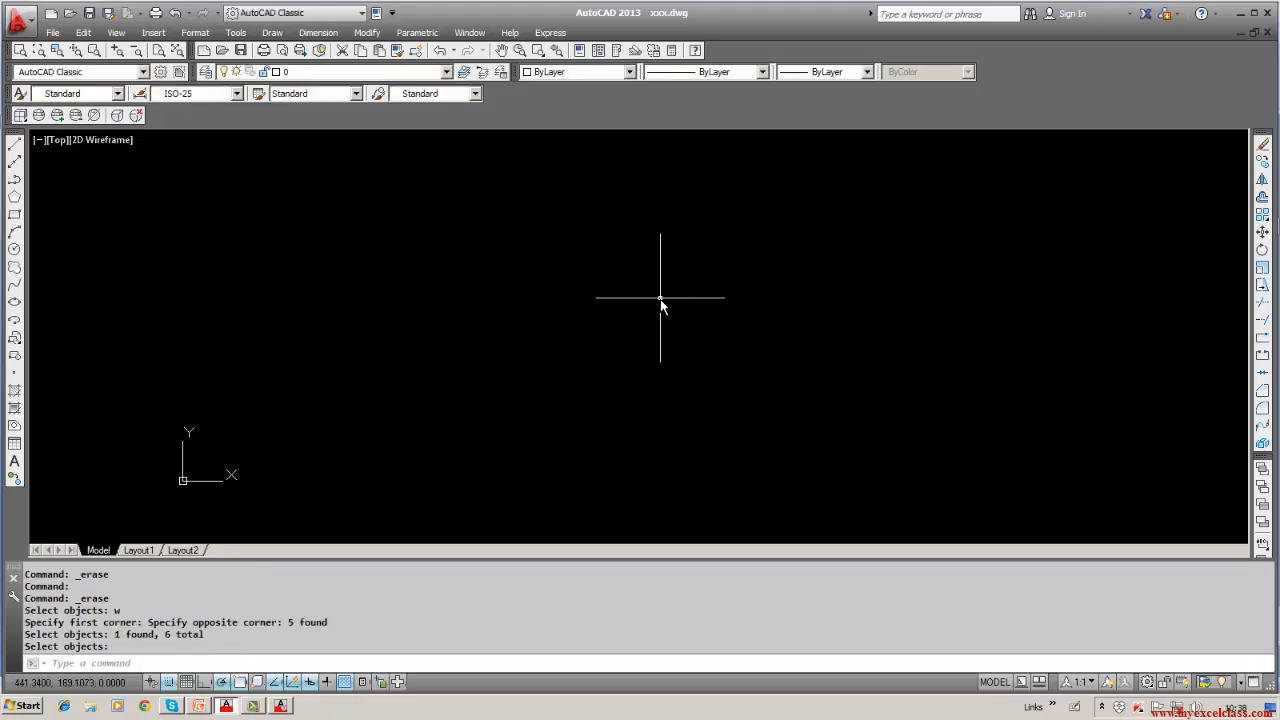
click(359, 33)
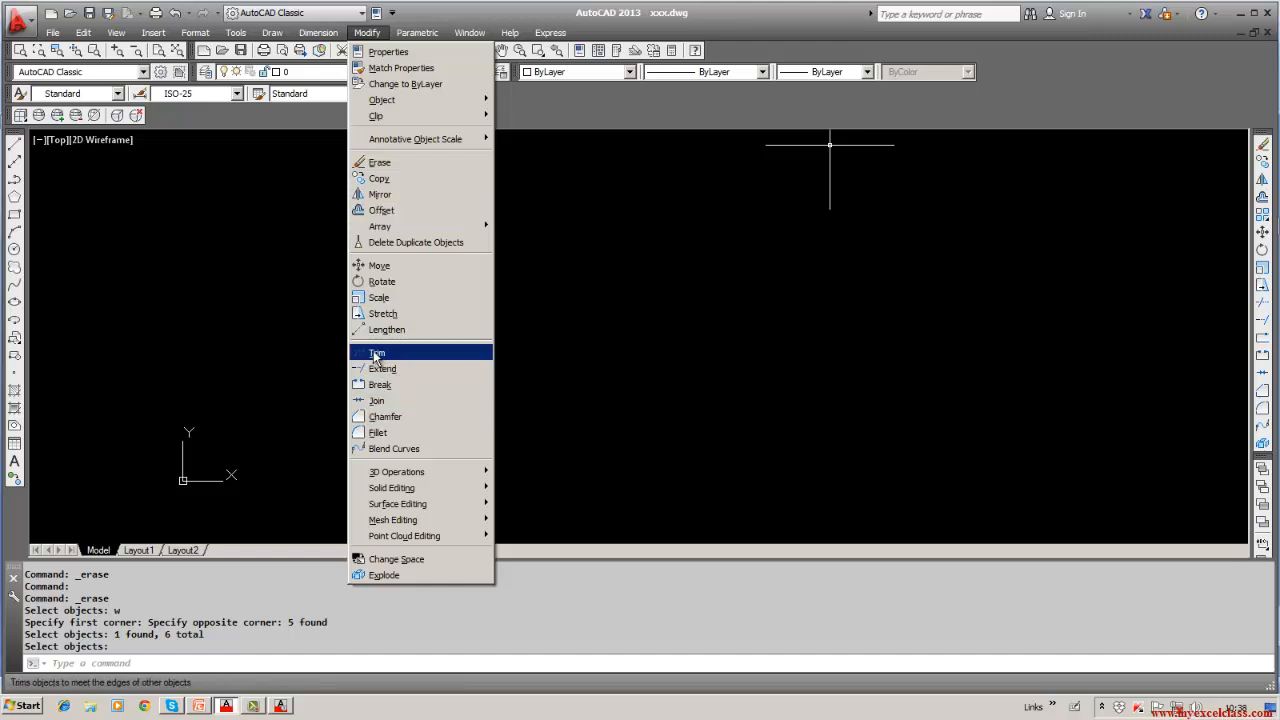
key(Escape)
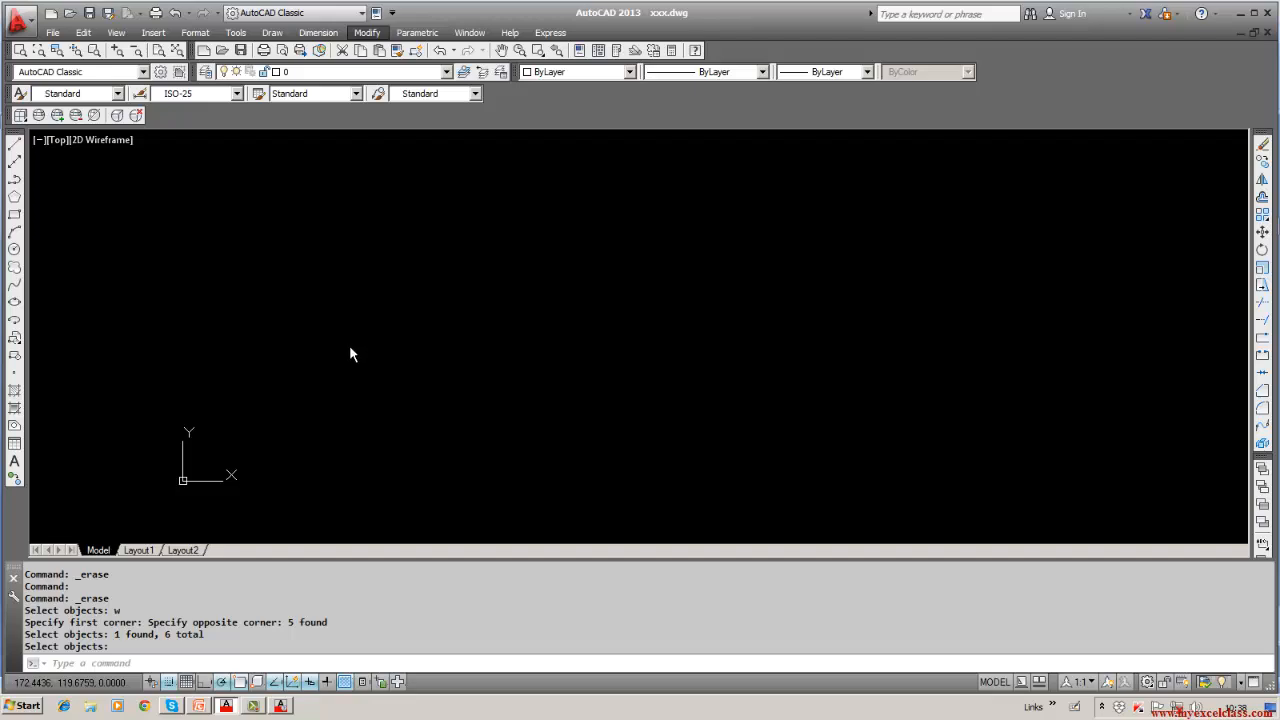
Switch to PowerPoint to check the Lesson -04 topic list, and return to AutoCAD to look over the drawing commands.
click(199, 706)
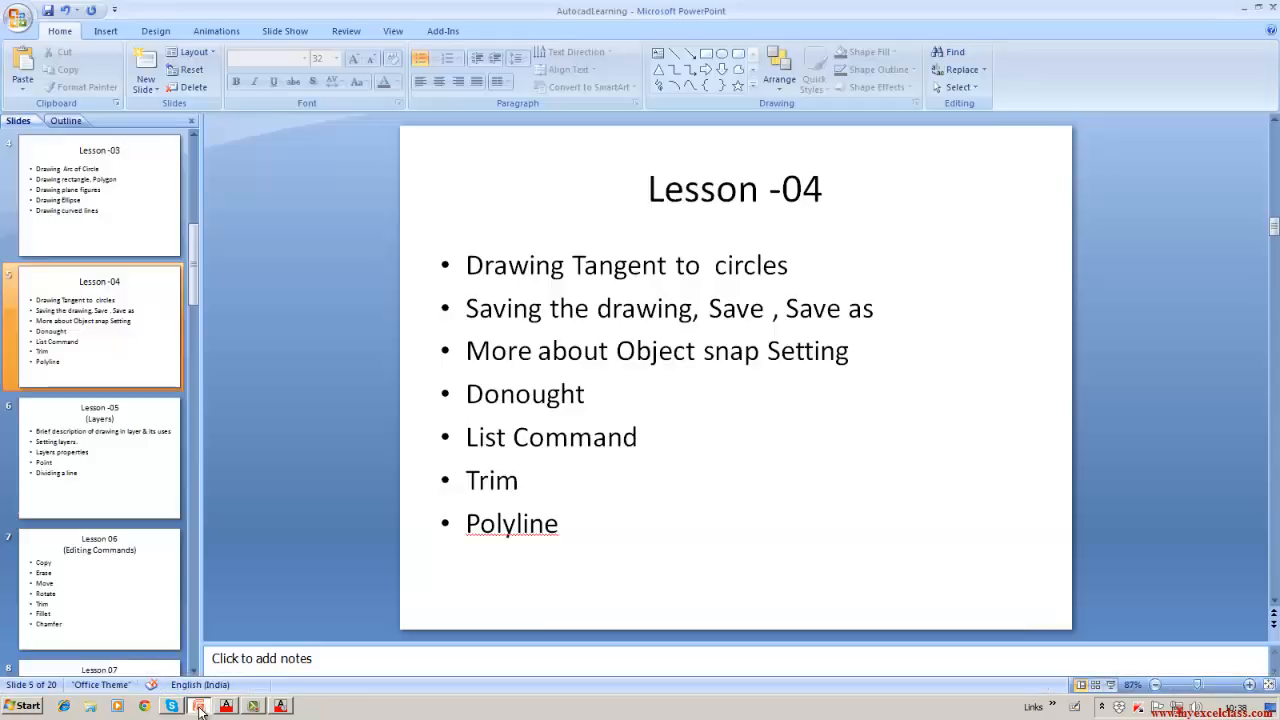
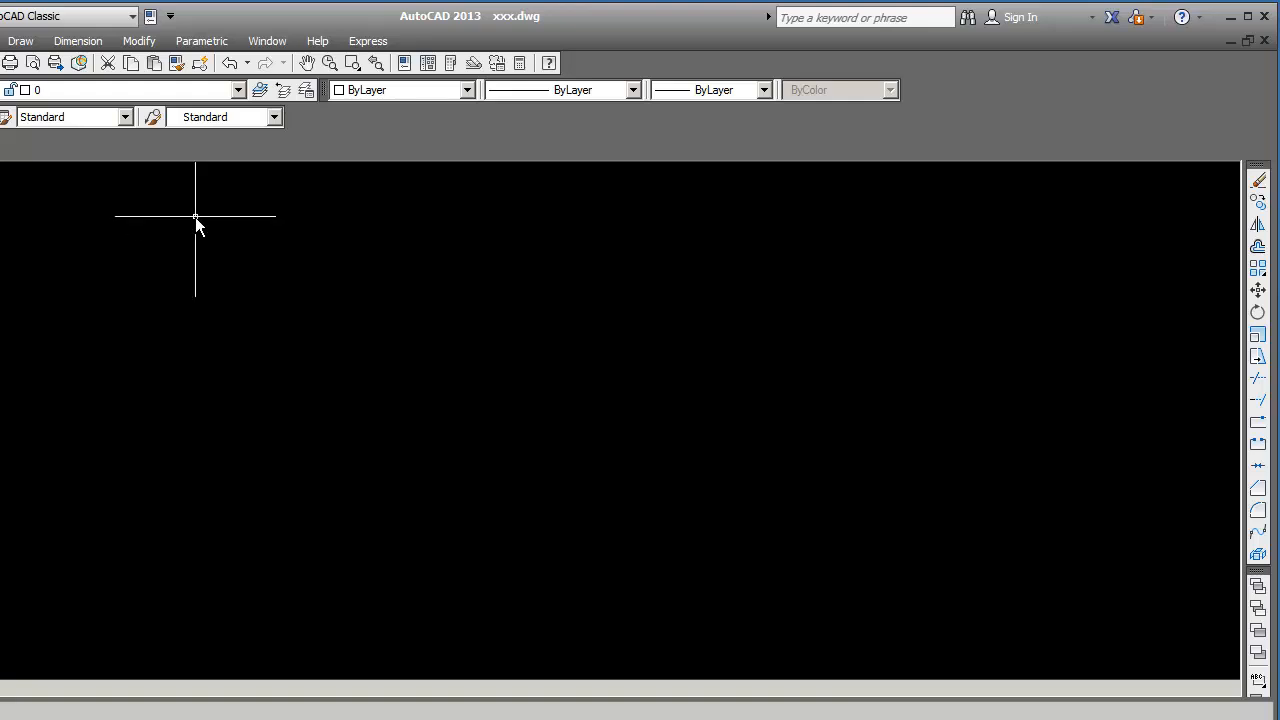
click(79, 39)
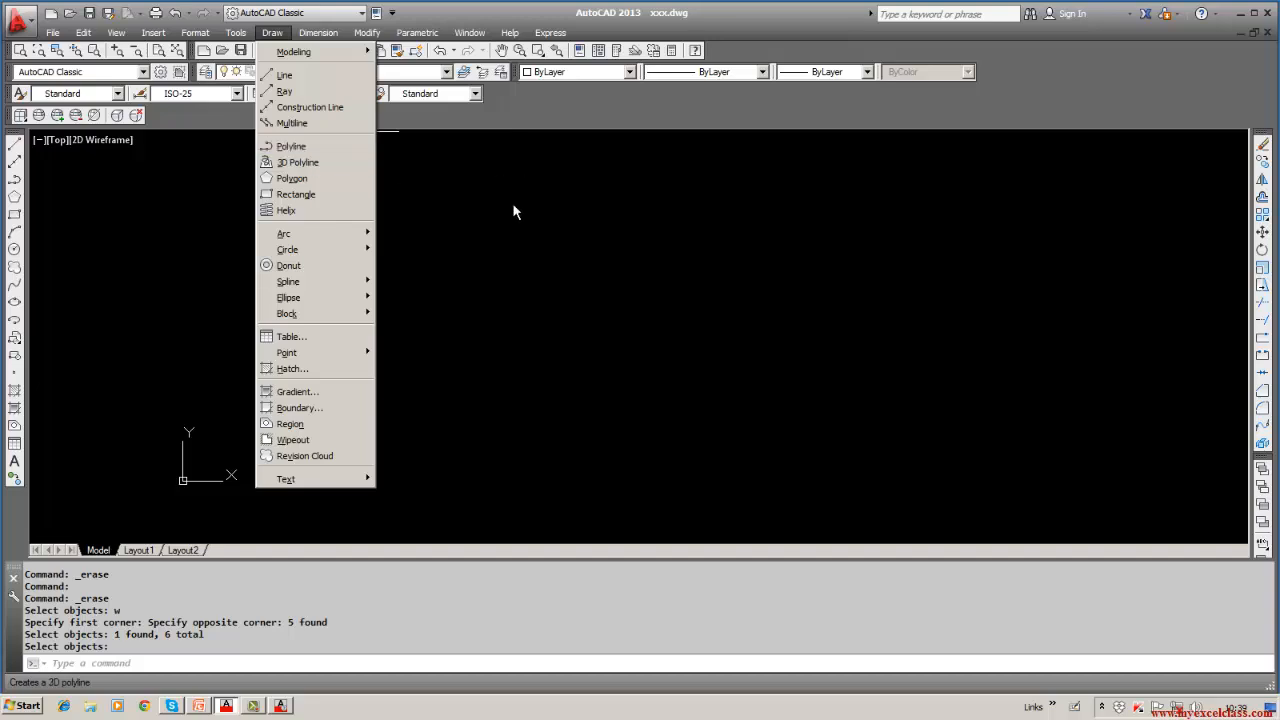
key(Escape)
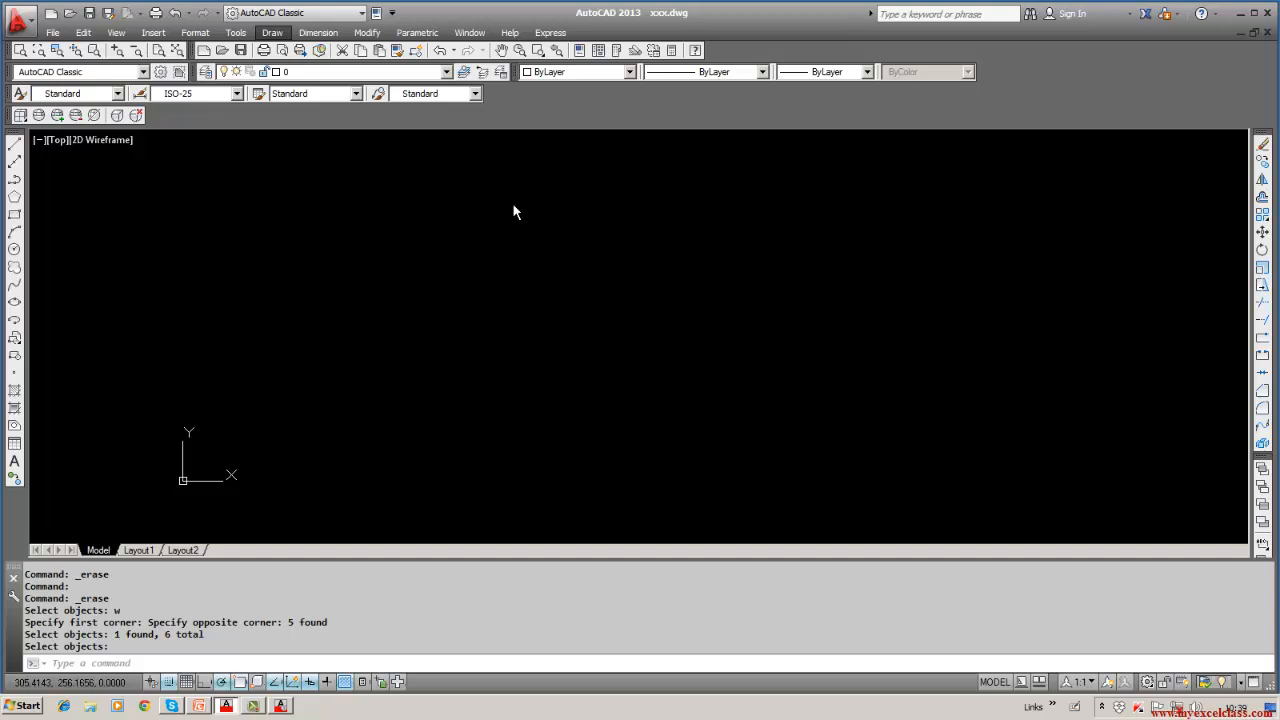
Try to start a polyline with the command name POLYLINE.
click(493, 310)
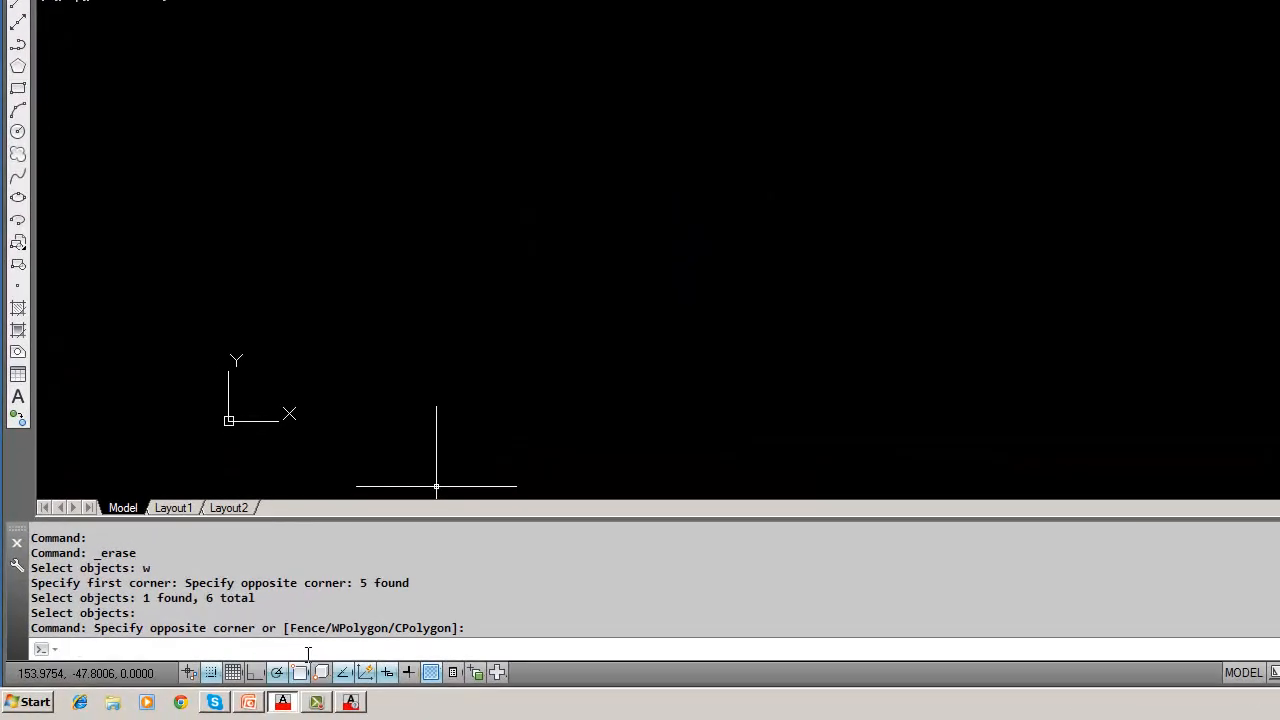
text(polyline)
key(Return)
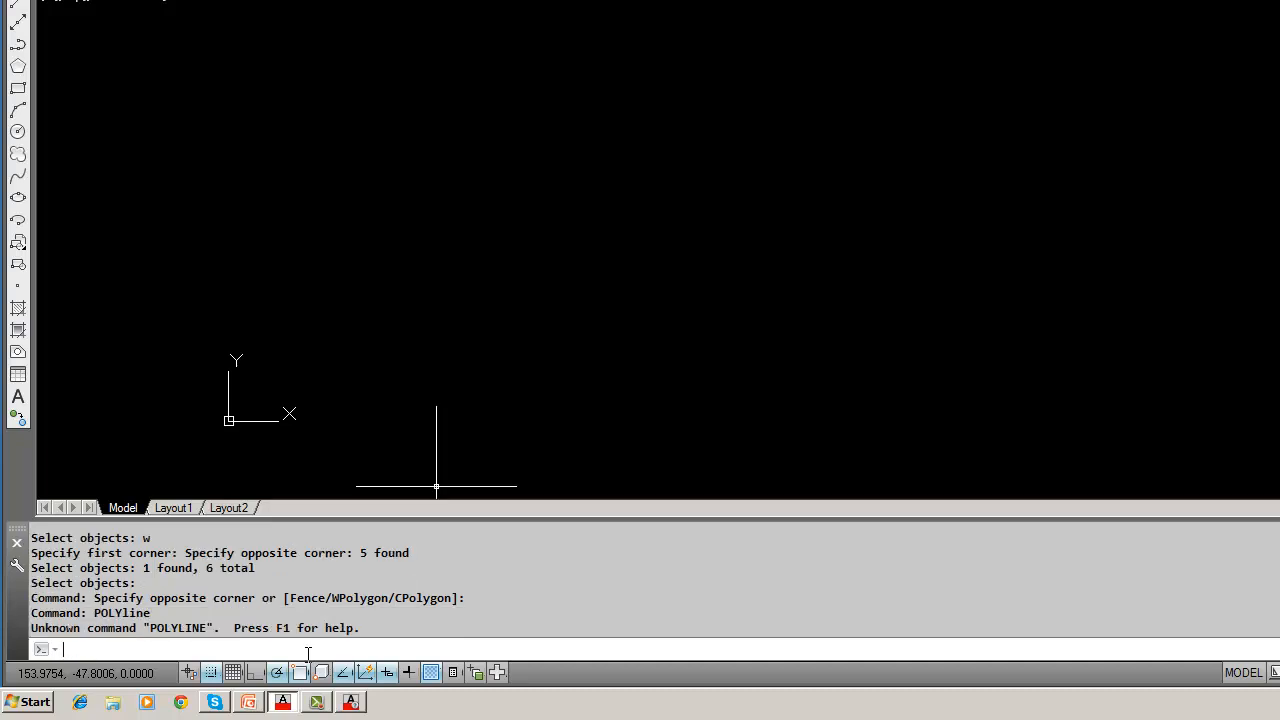
key(Escape)
text(pol)
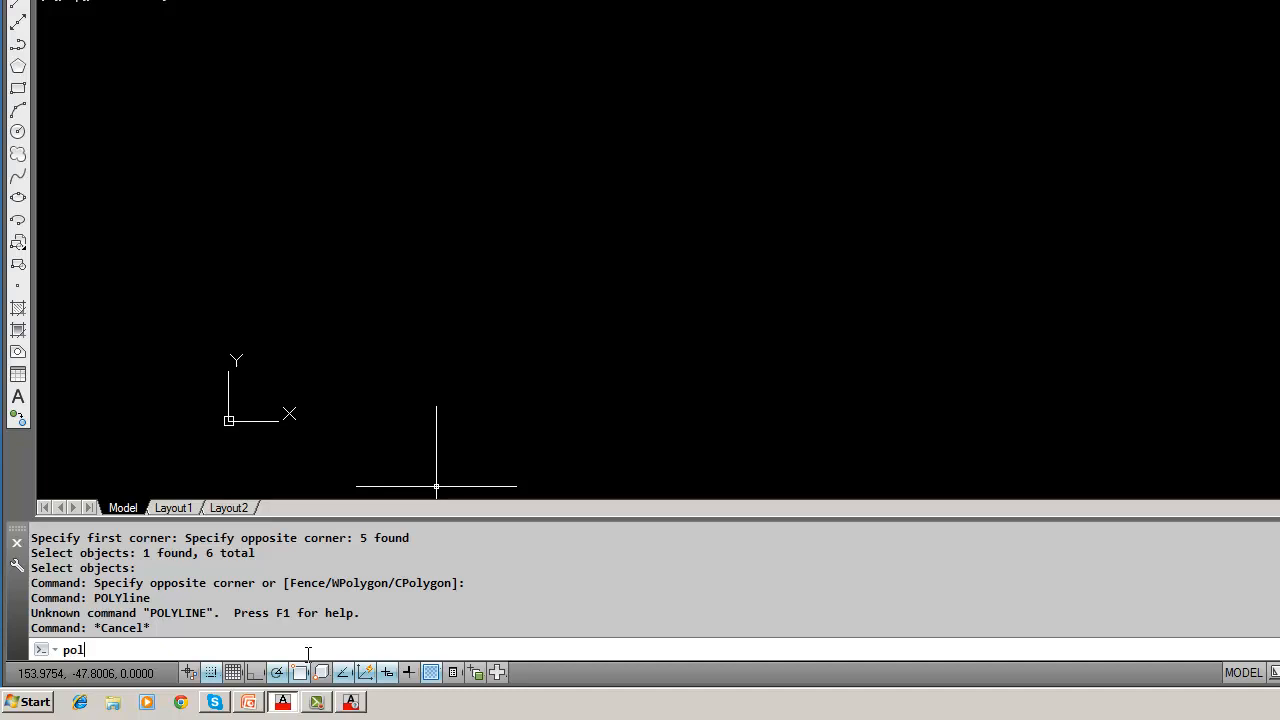
text(yline)
key(Return)
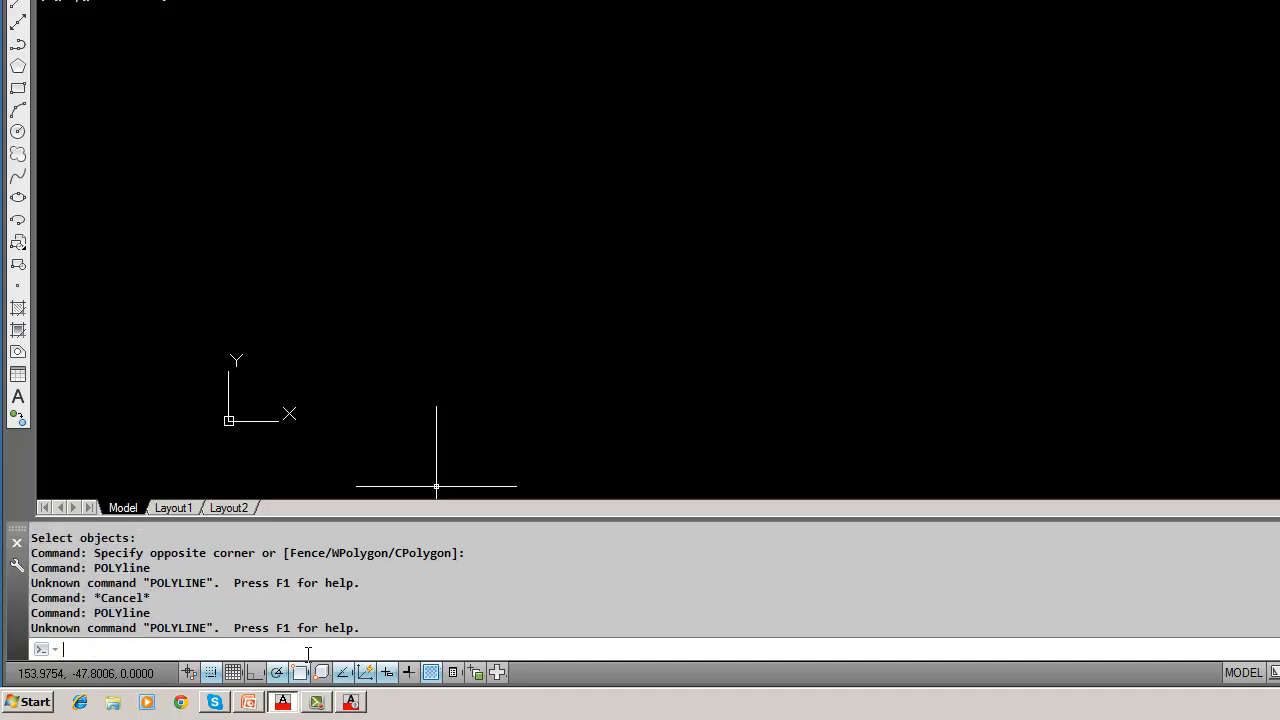
Start a polyline with PLINE at about 140, 110 and draw its first segment 200 long, rising to the right at 25°.
text(pline)
key(Return)
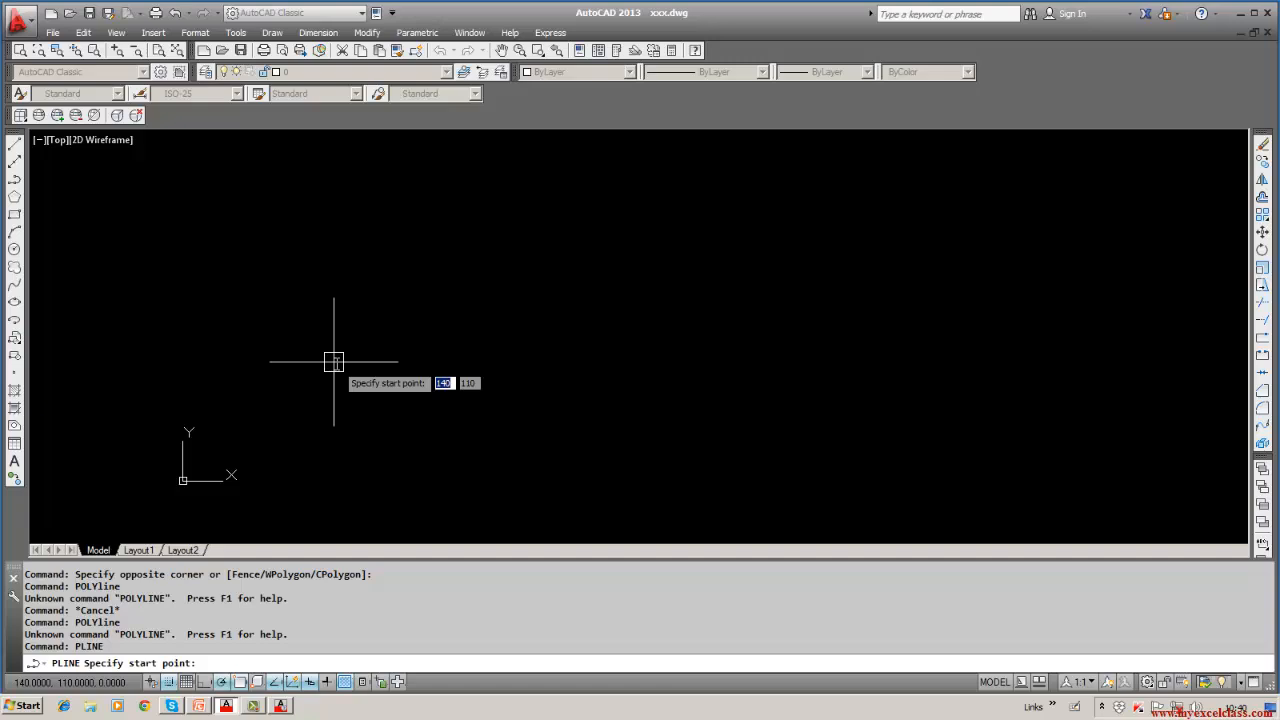
click(334, 361)
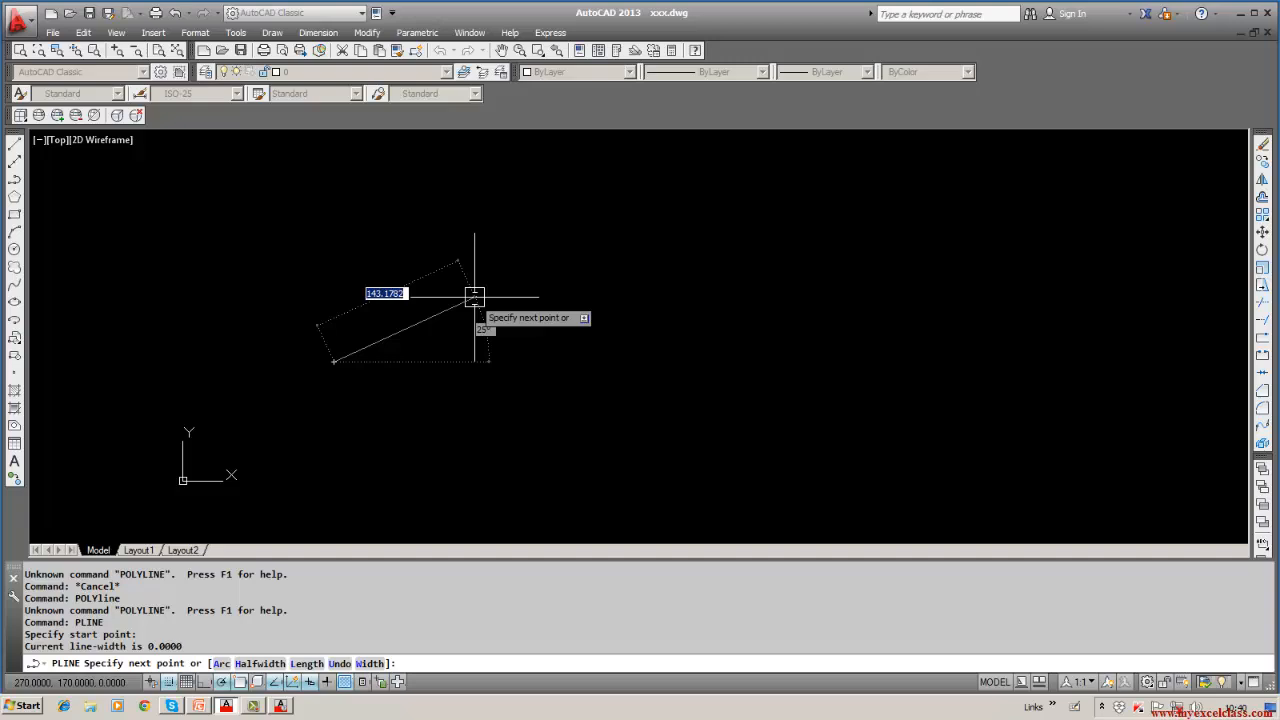
text(200)
key(Tab)
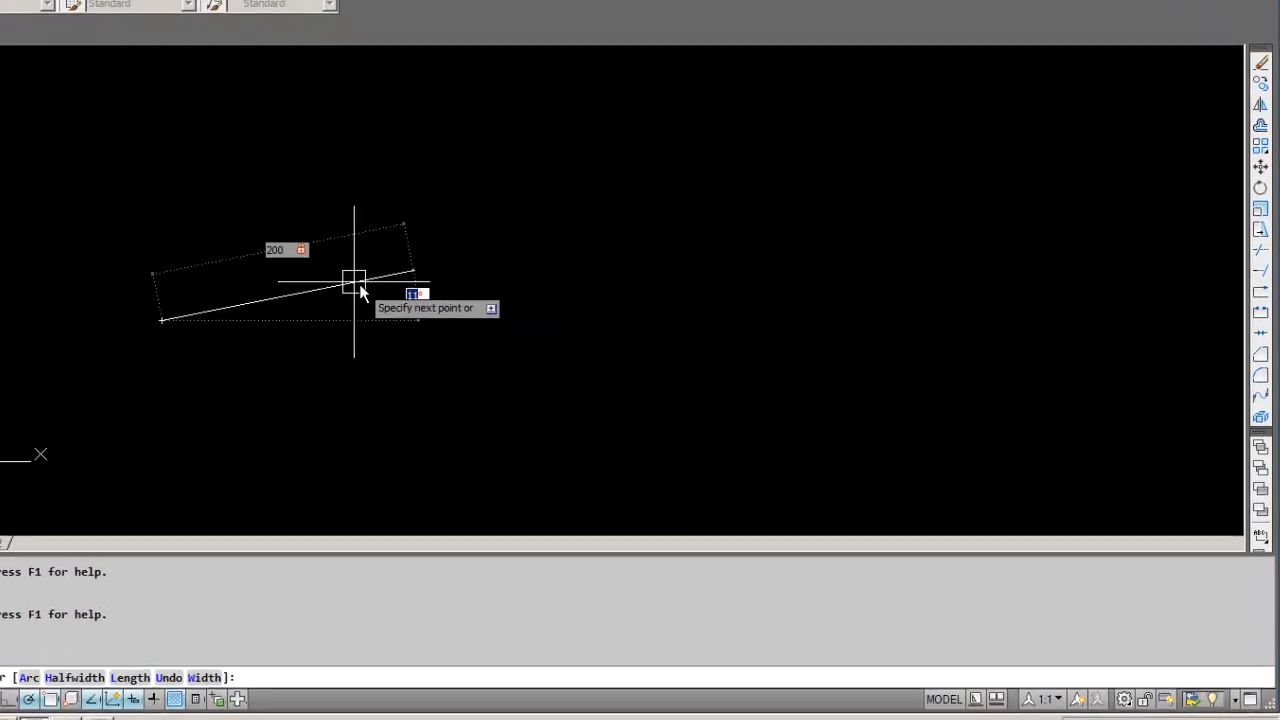
text(25)
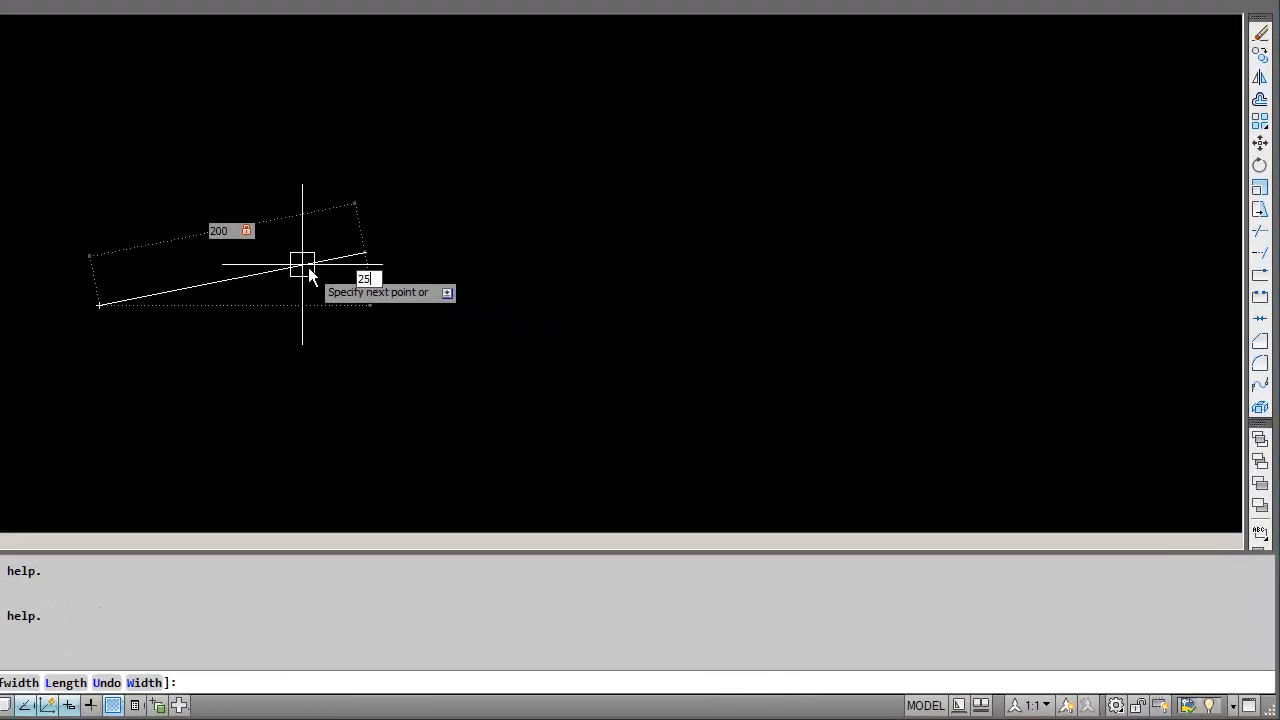
key(Return)
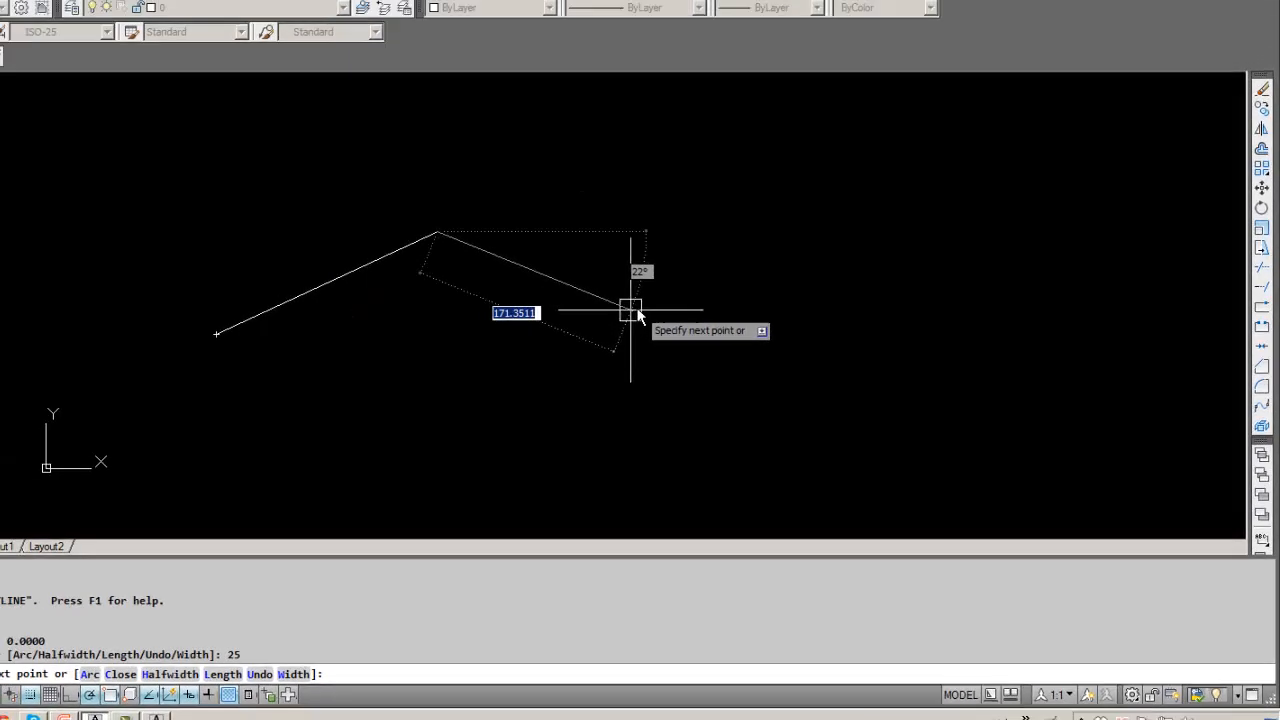
Add a second polyline segment 170 long, descending to the right at 30°.
text(170)
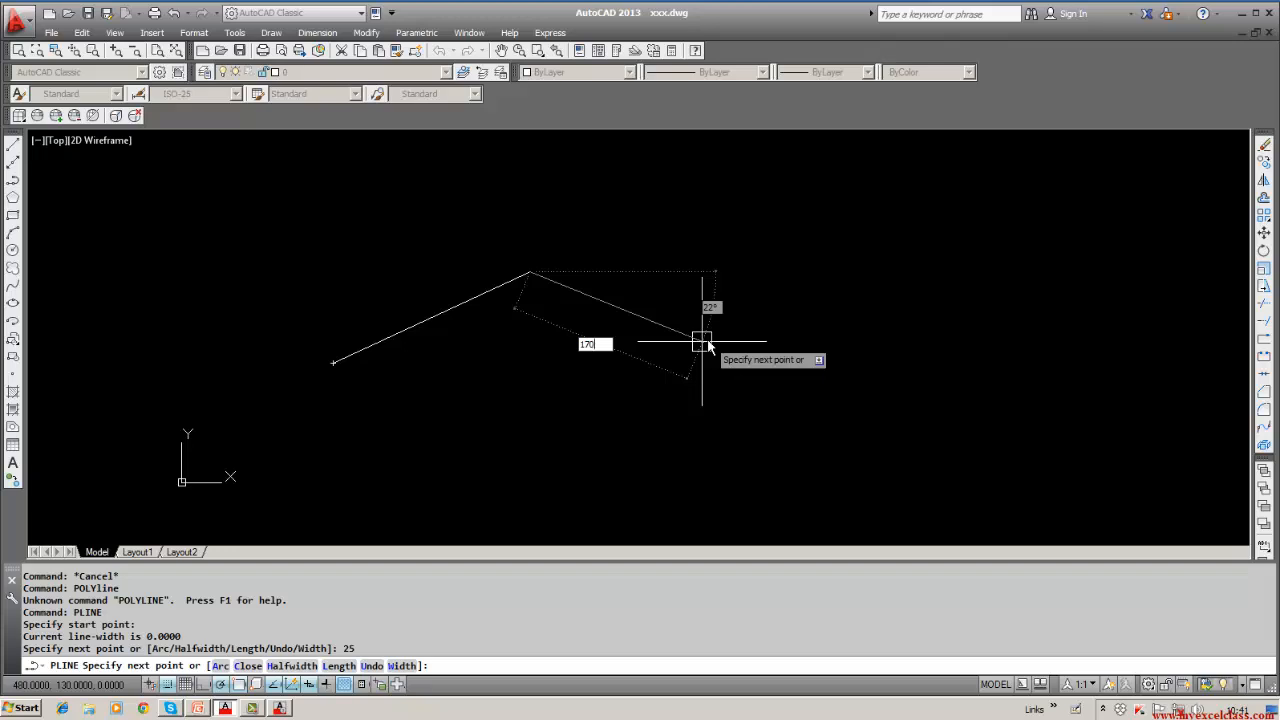
key(Tab)
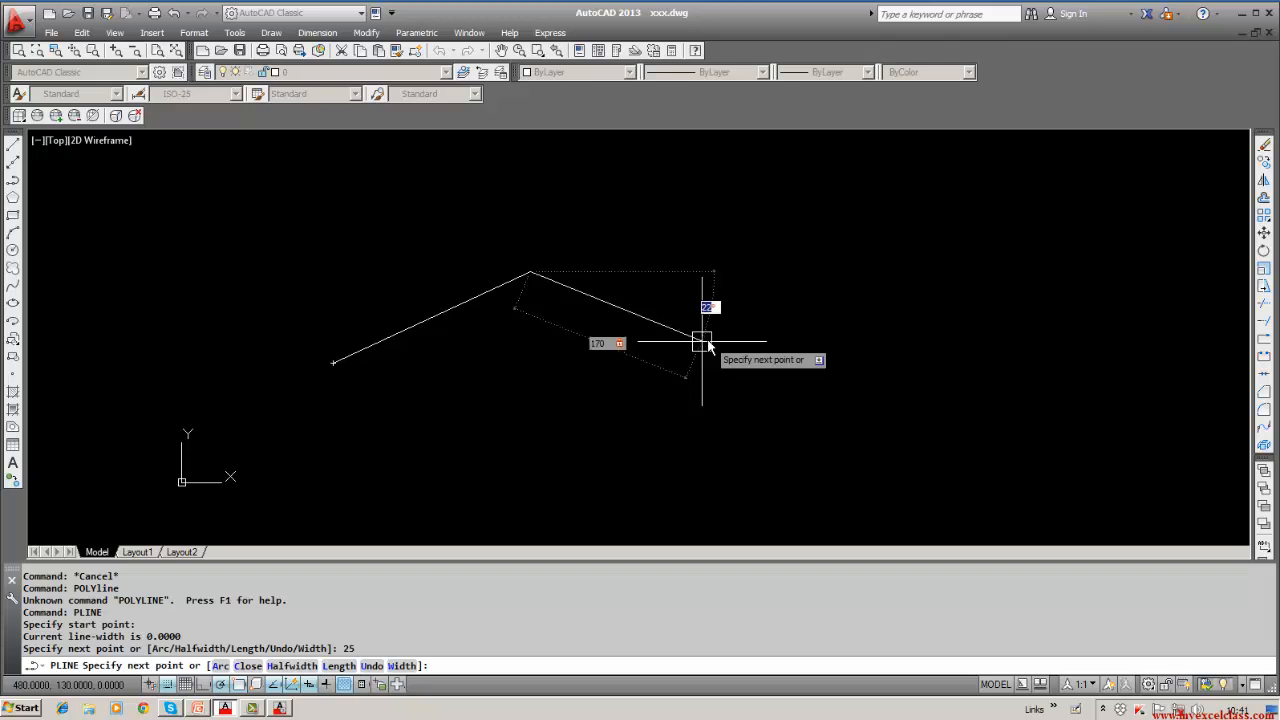
text(30)
key(Return)
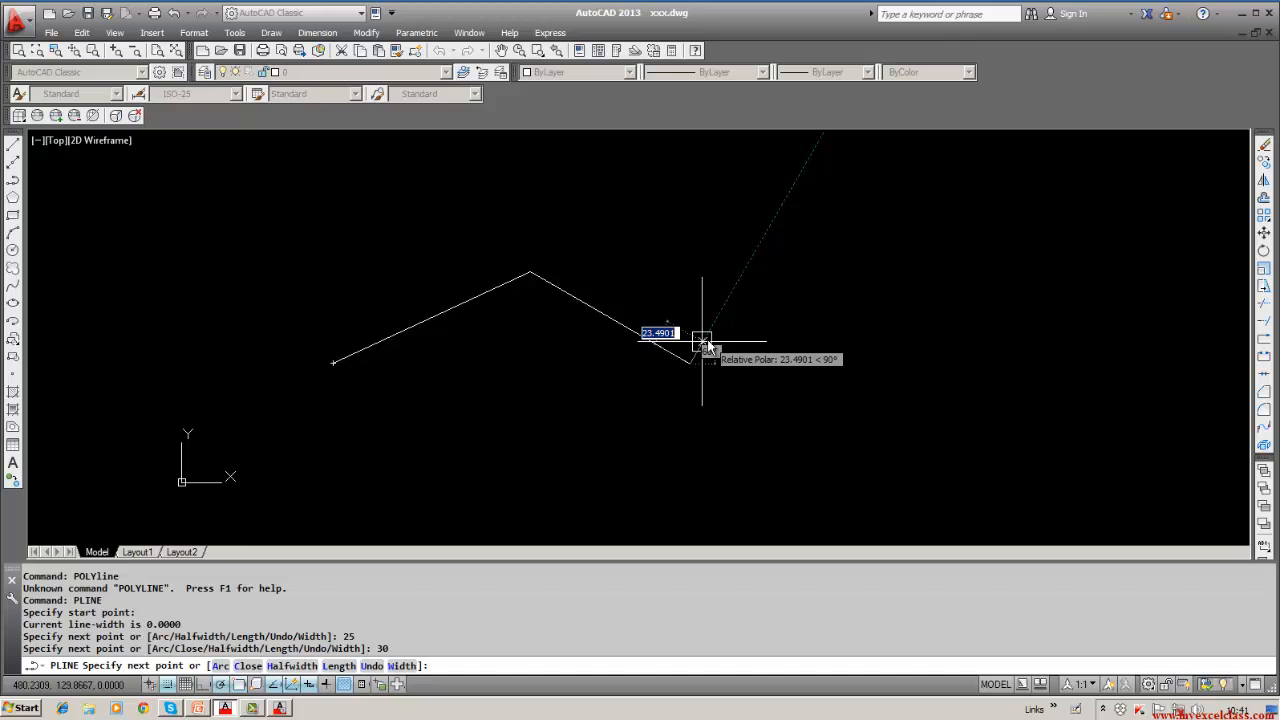
Continue the polyline through about 420, 50, then 350, 50 and 310, 30, close it, and check its selection as one object.
click(637, 428)
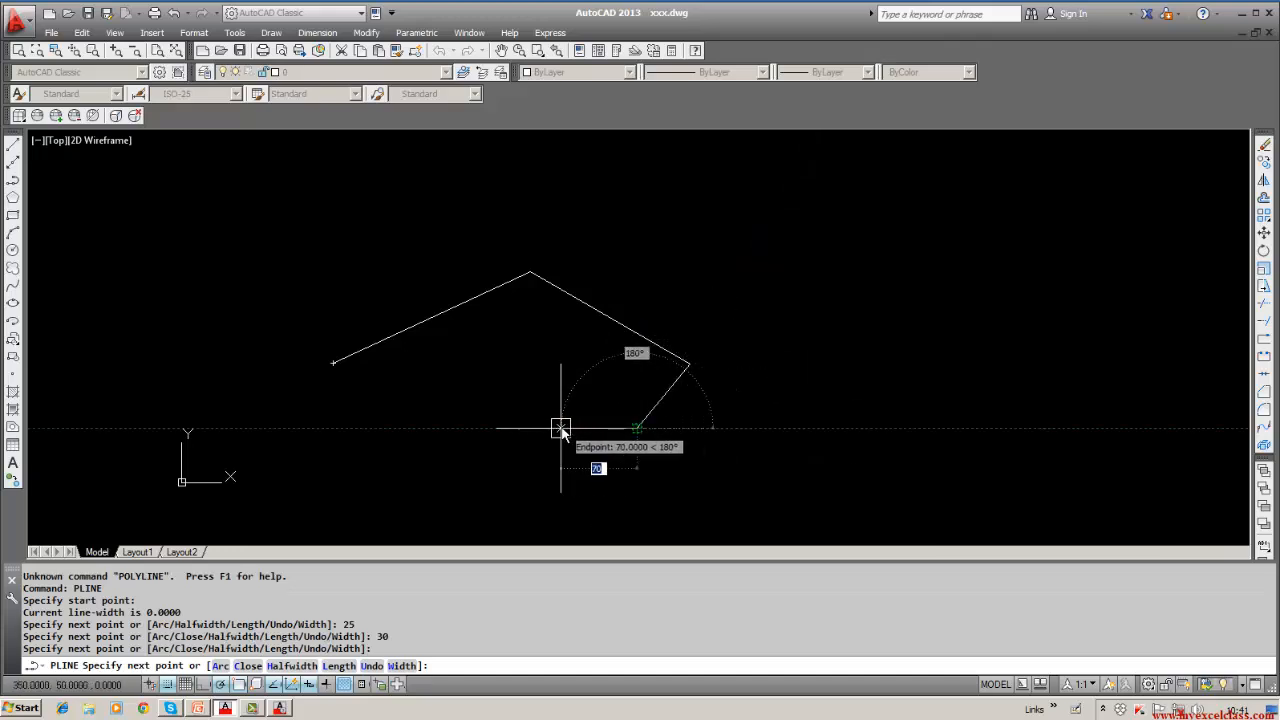
click(561, 428)
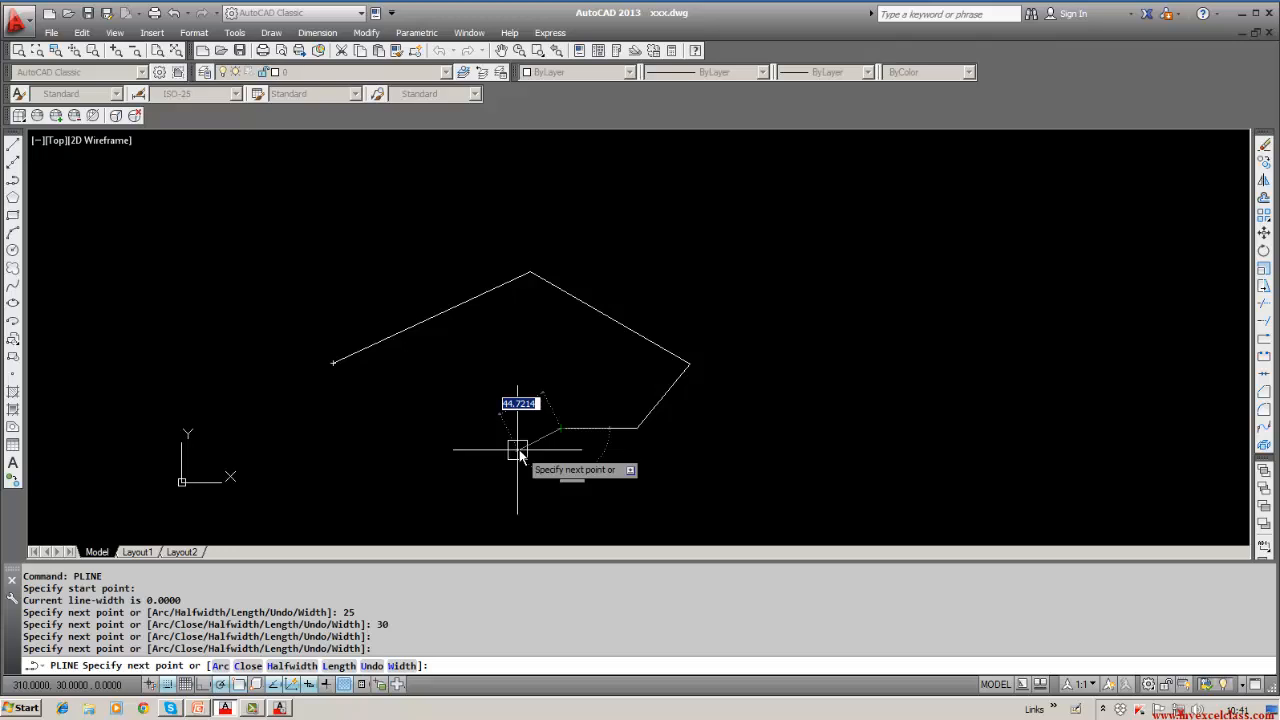
click(517, 450)
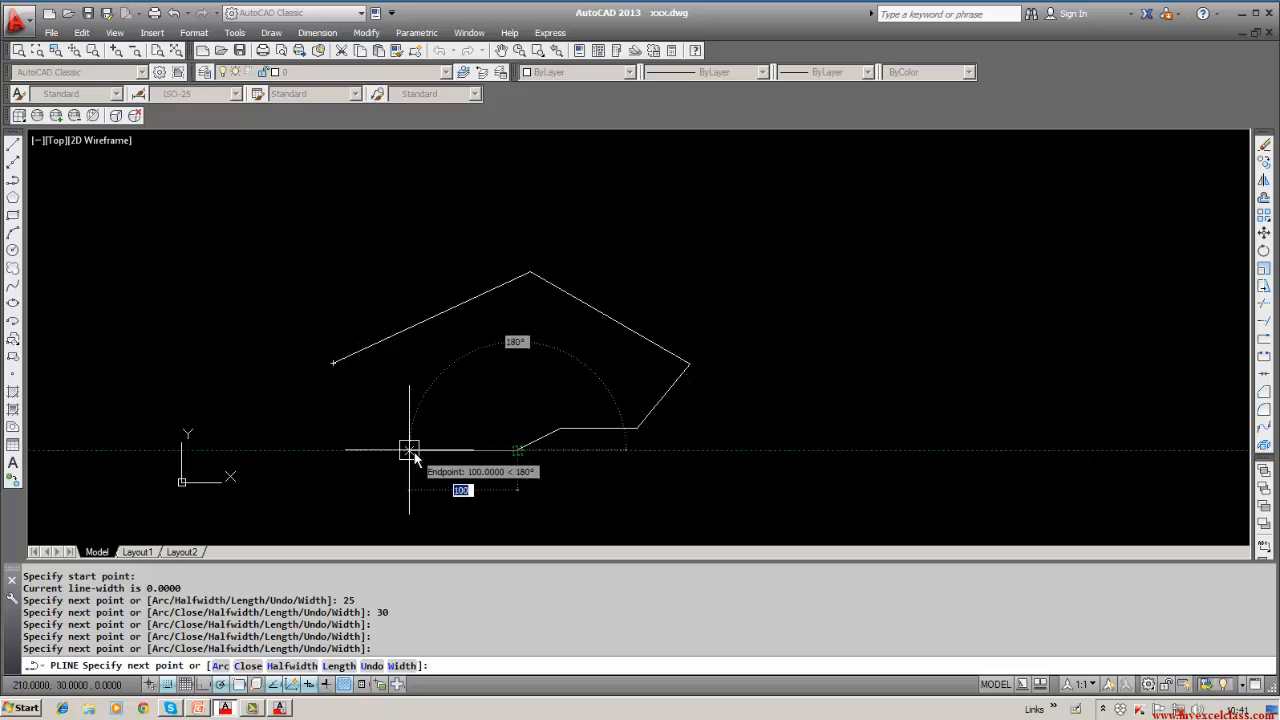
text(c)
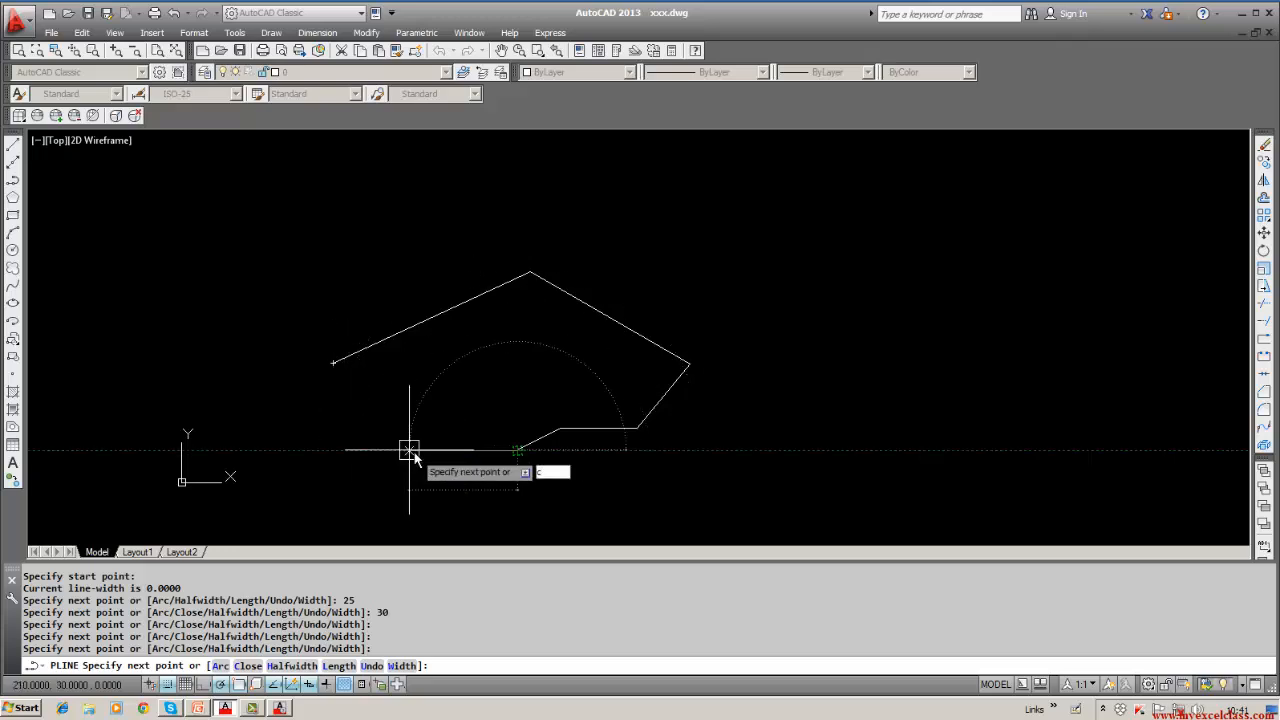
key(Return)
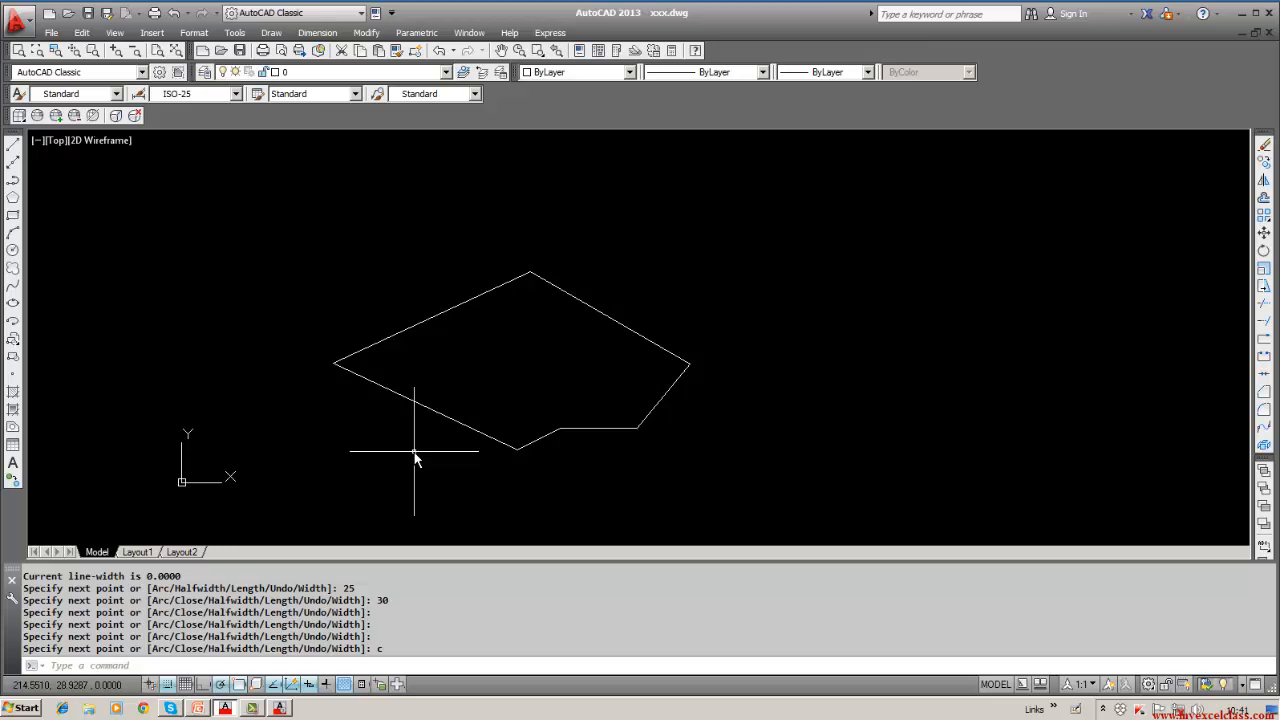
key(Escape)
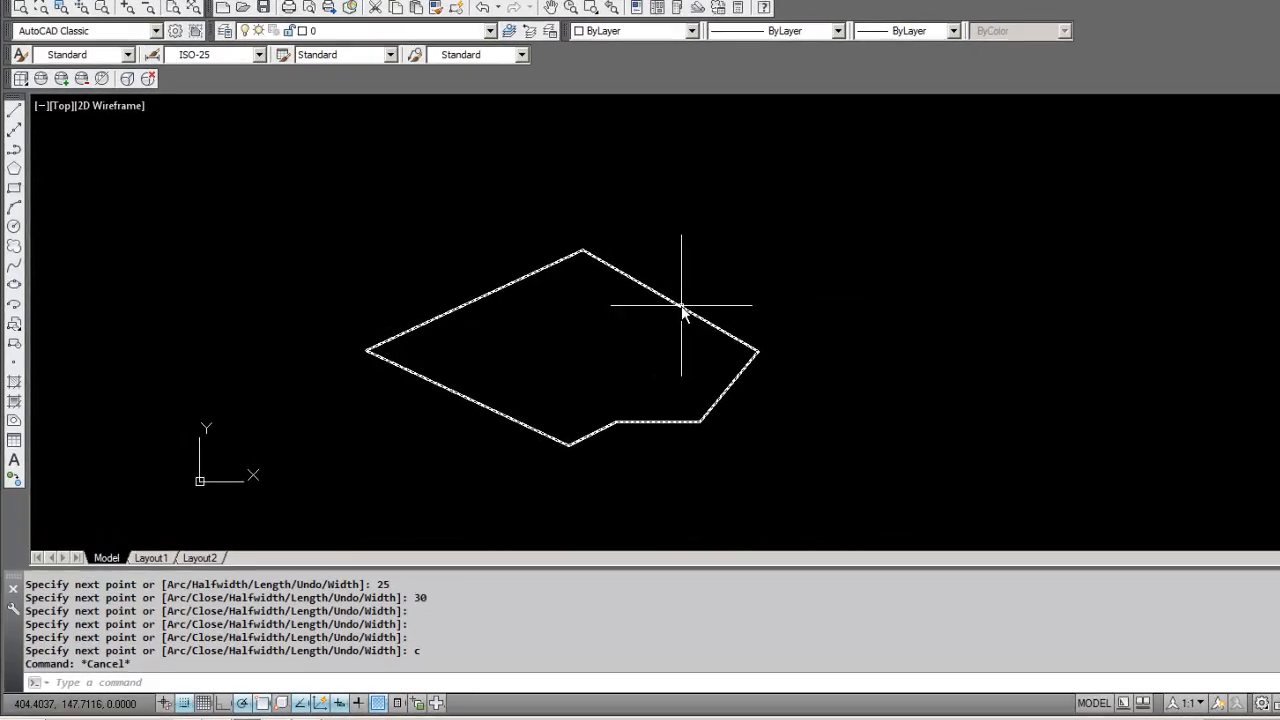
click(683, 313)
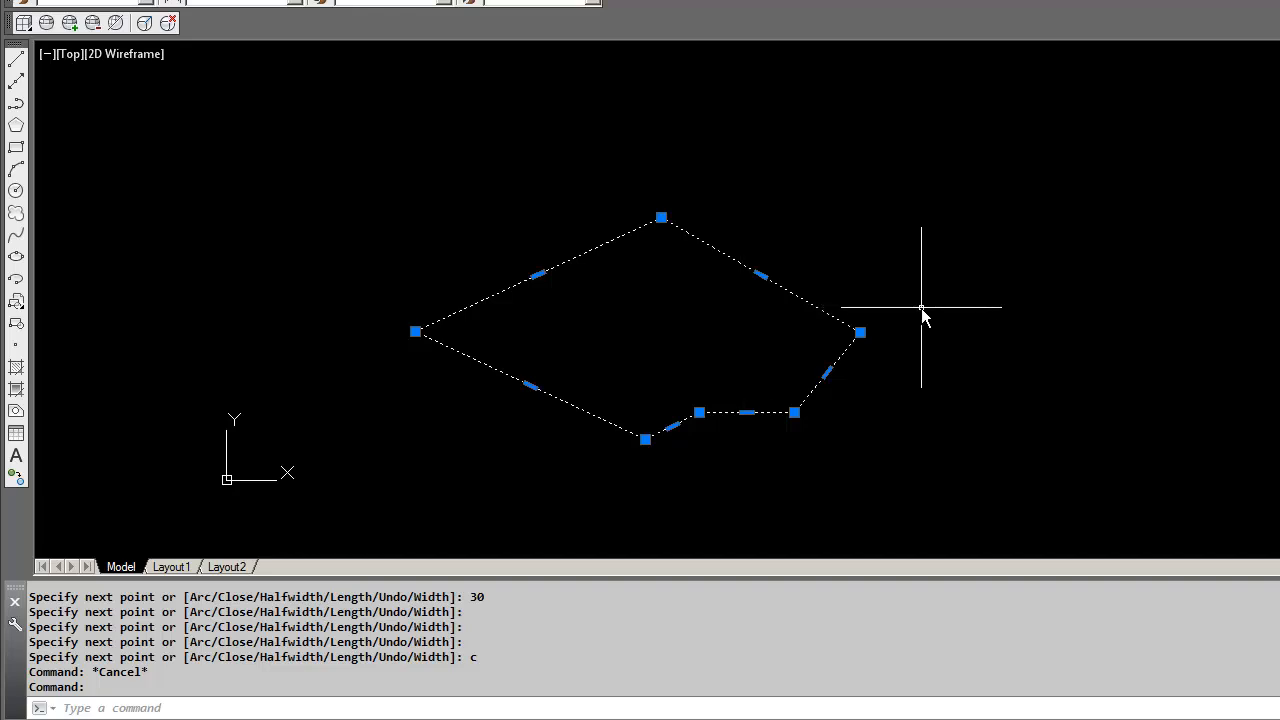
key(Escape)
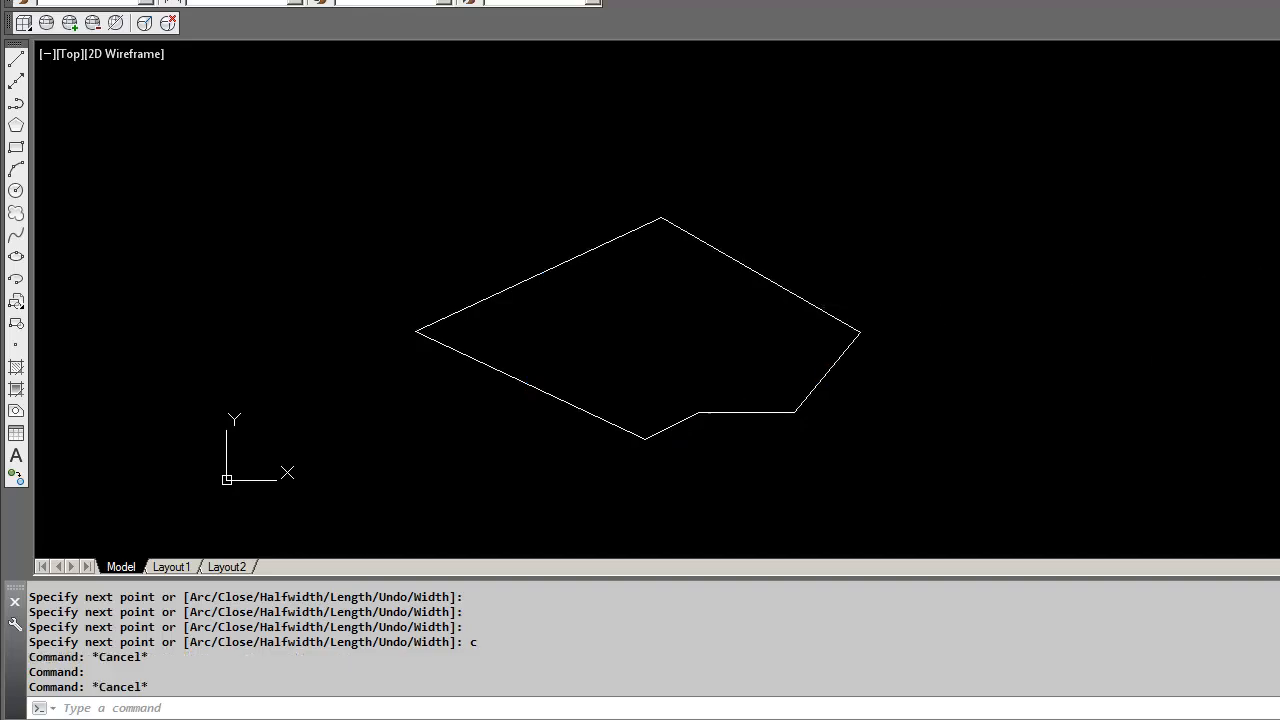
Draw a closed four-sided outline with LINE, up and to the right of the closed polyline.
click(16, 59)
click(1092, 101)
click(1279, 168)
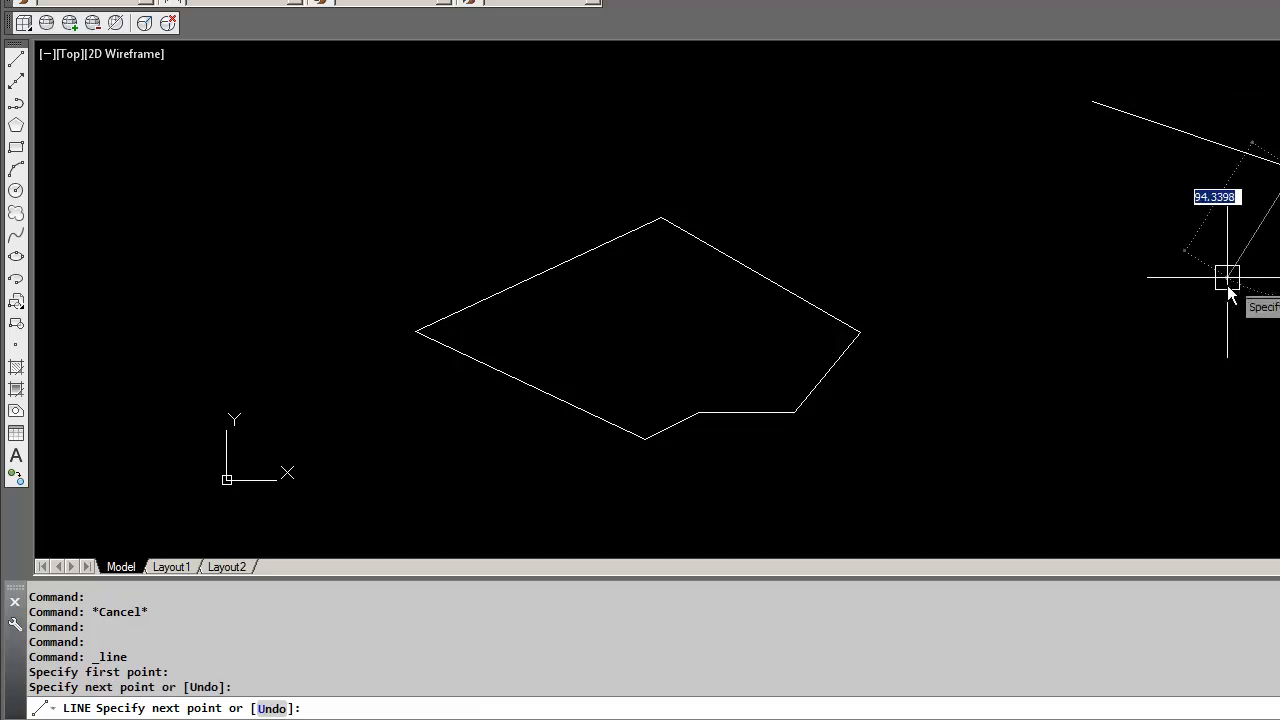
click(1228, 290)
click(1040, 237)
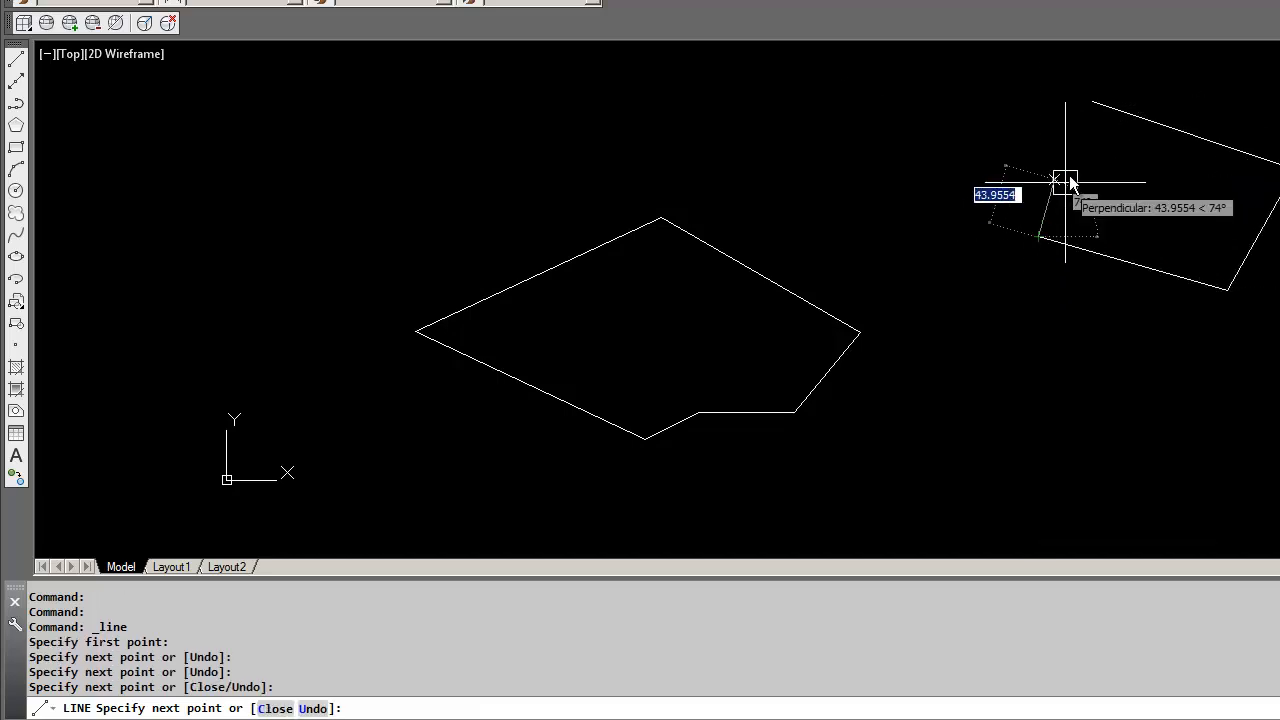
click(1092, 101)
key(Return)
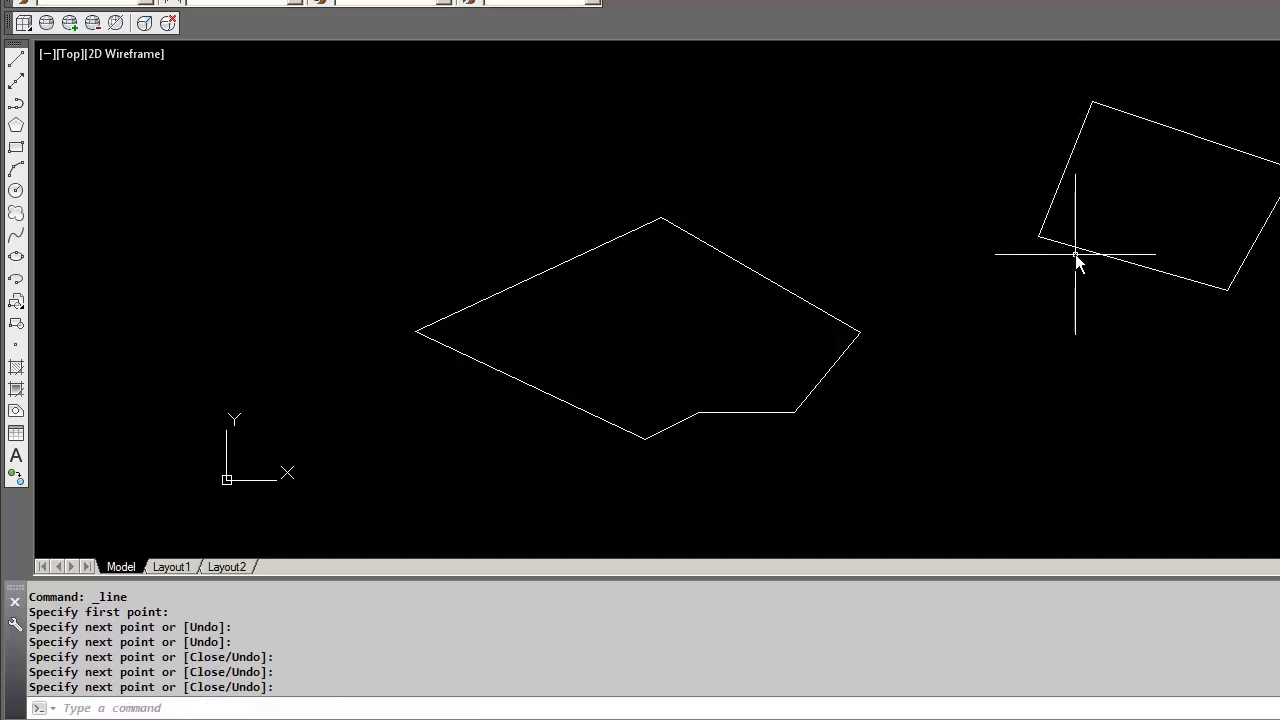
Select the four-sided outline's lines individually and then the closed polyline to compare how each selects.
click(1060, 243)
click(1066, 175)
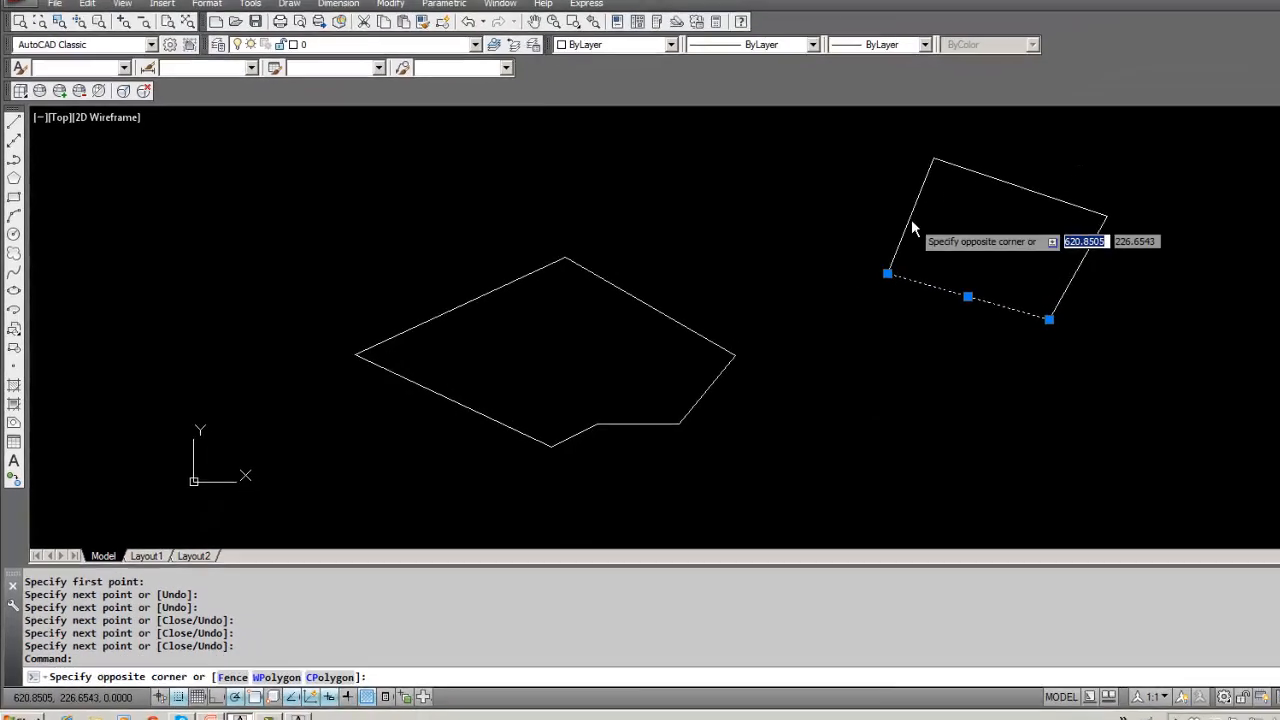
click(1052, 167)
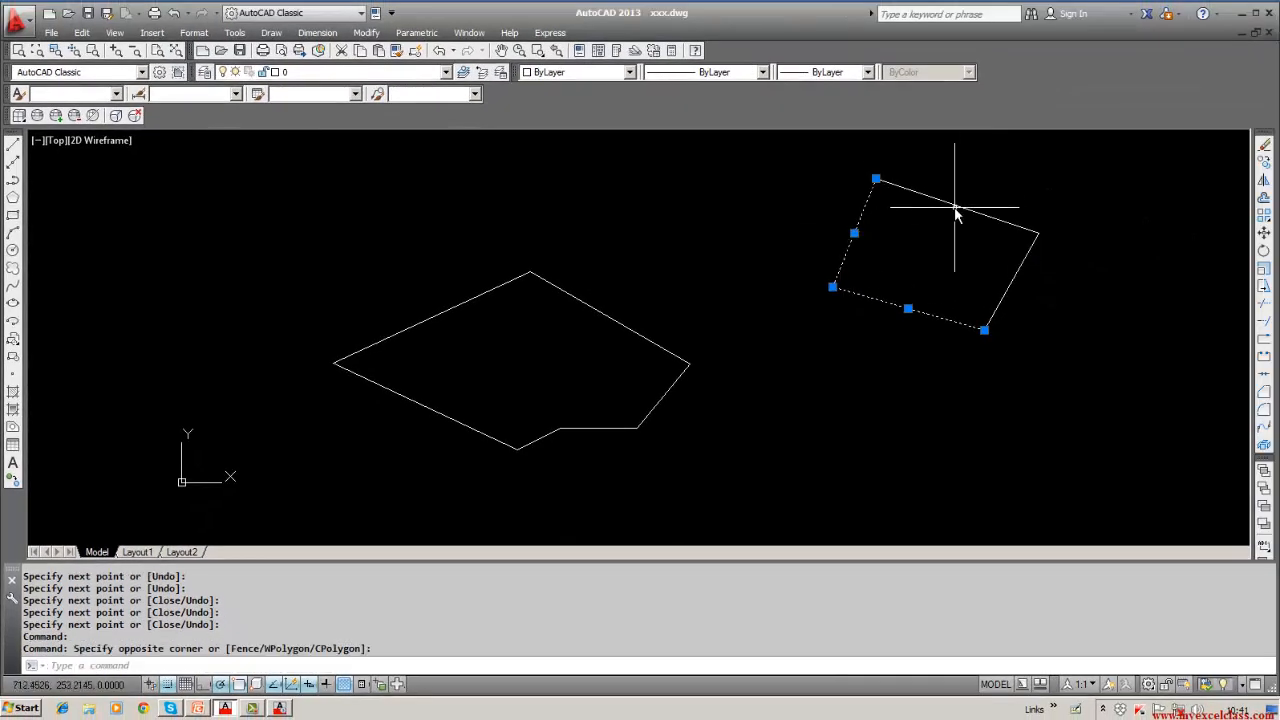
click(955, 205)
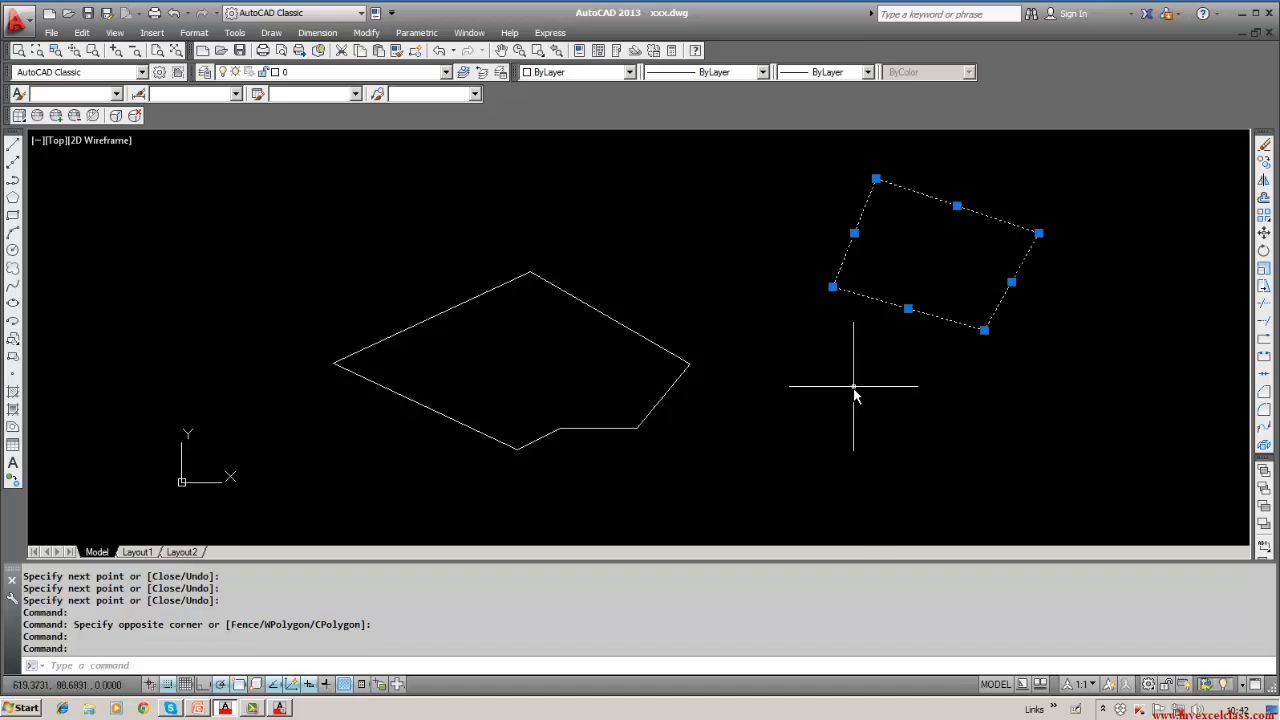
key(Escape)
key(Escape)
click(660, 347)
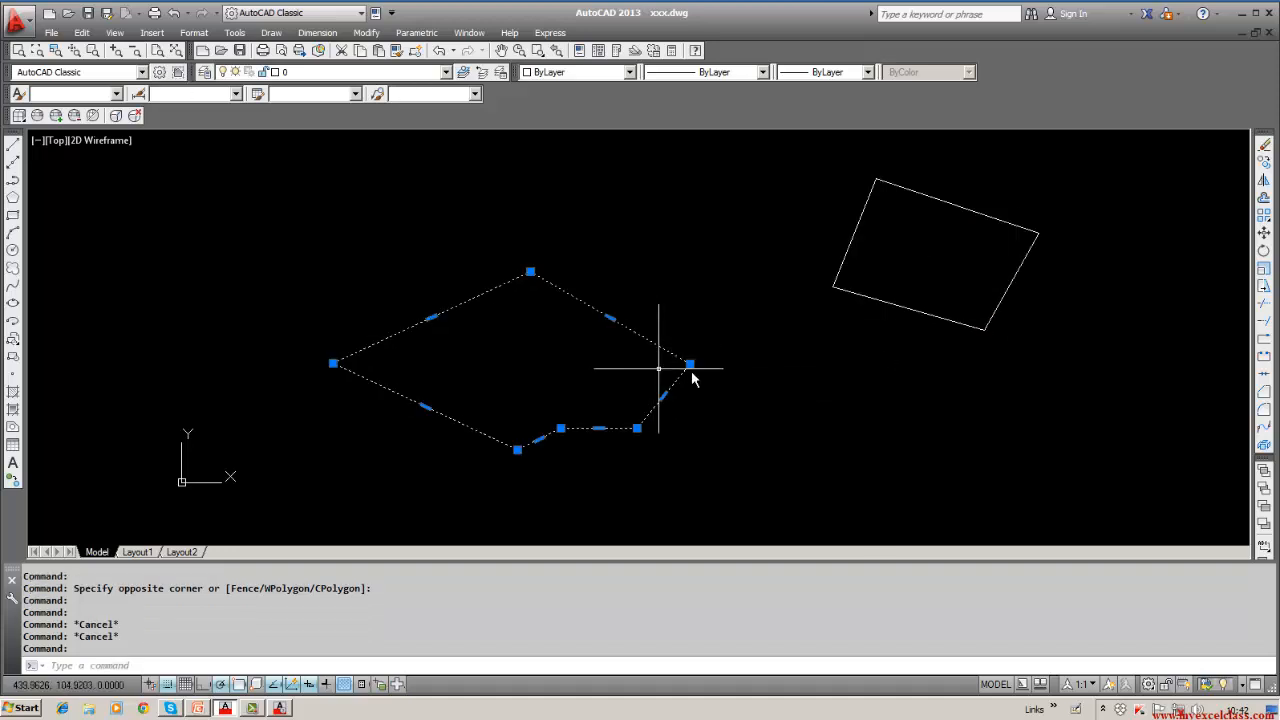
key(Escape)
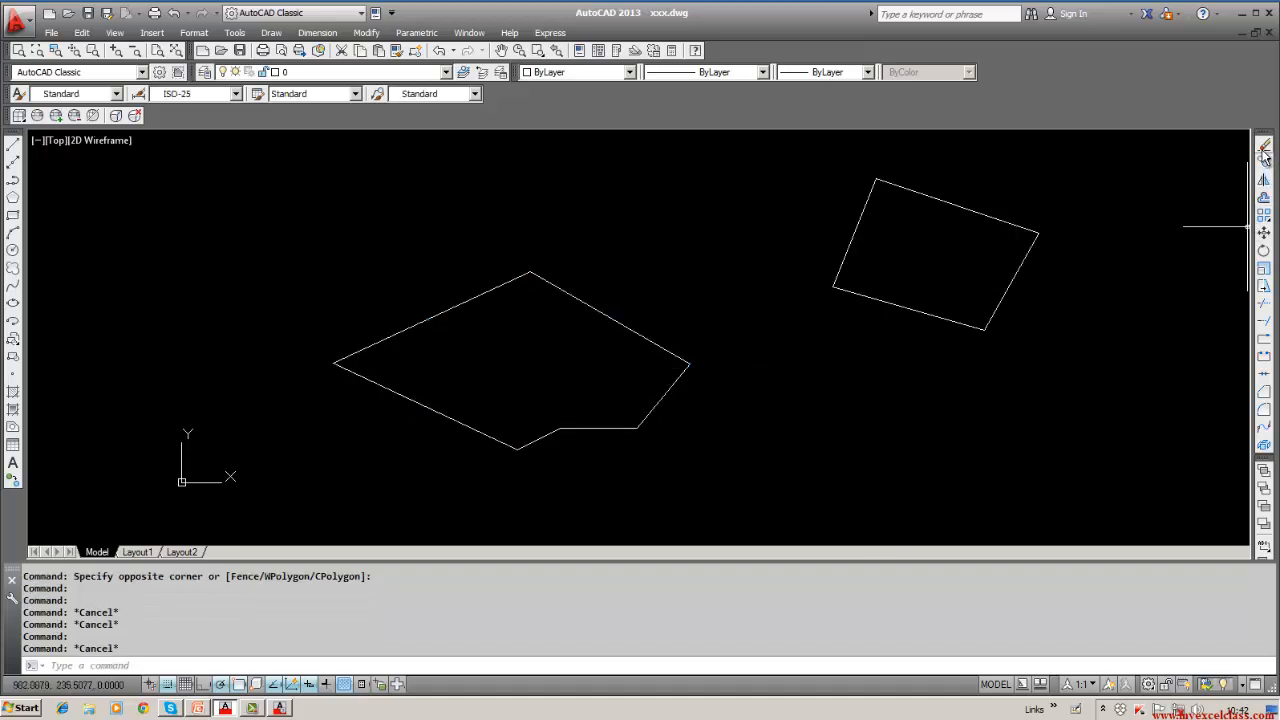
Erase the closed polyline and the four-sided outline, using a window selection (w) and picking the two lines it misses.
click(1264, 145)
text(w)
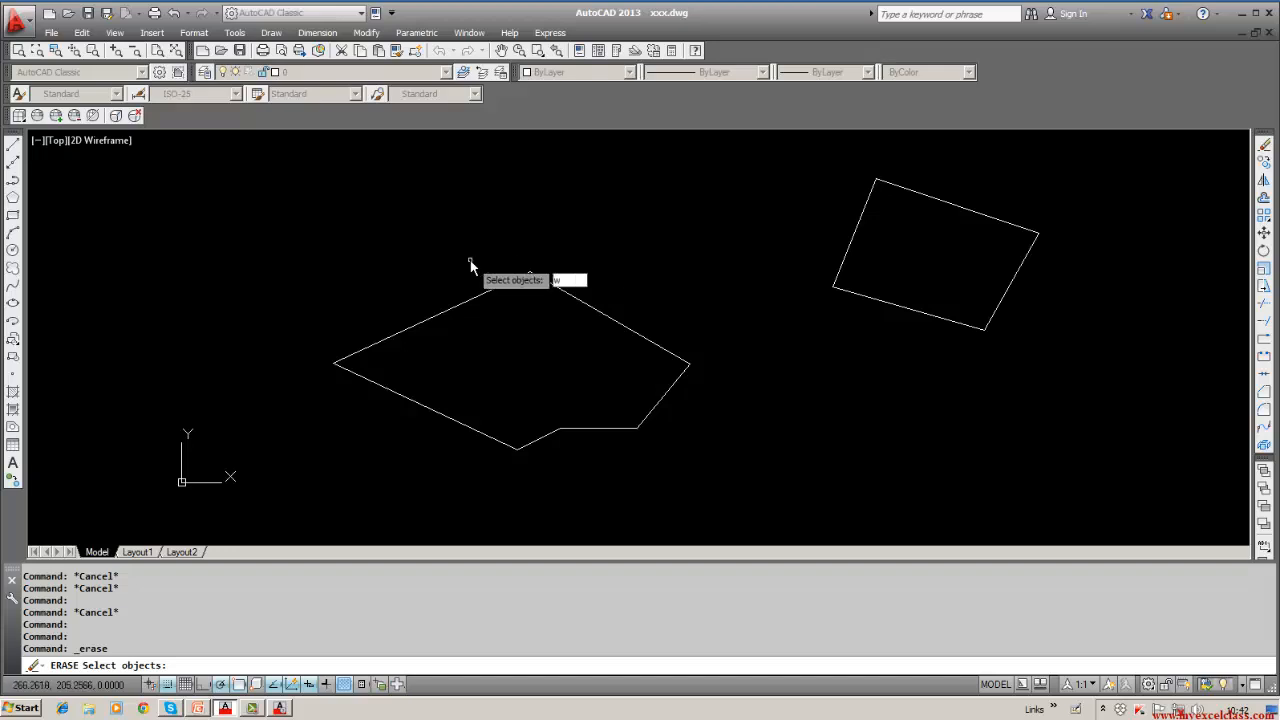
key(Return)
click(309, 185)
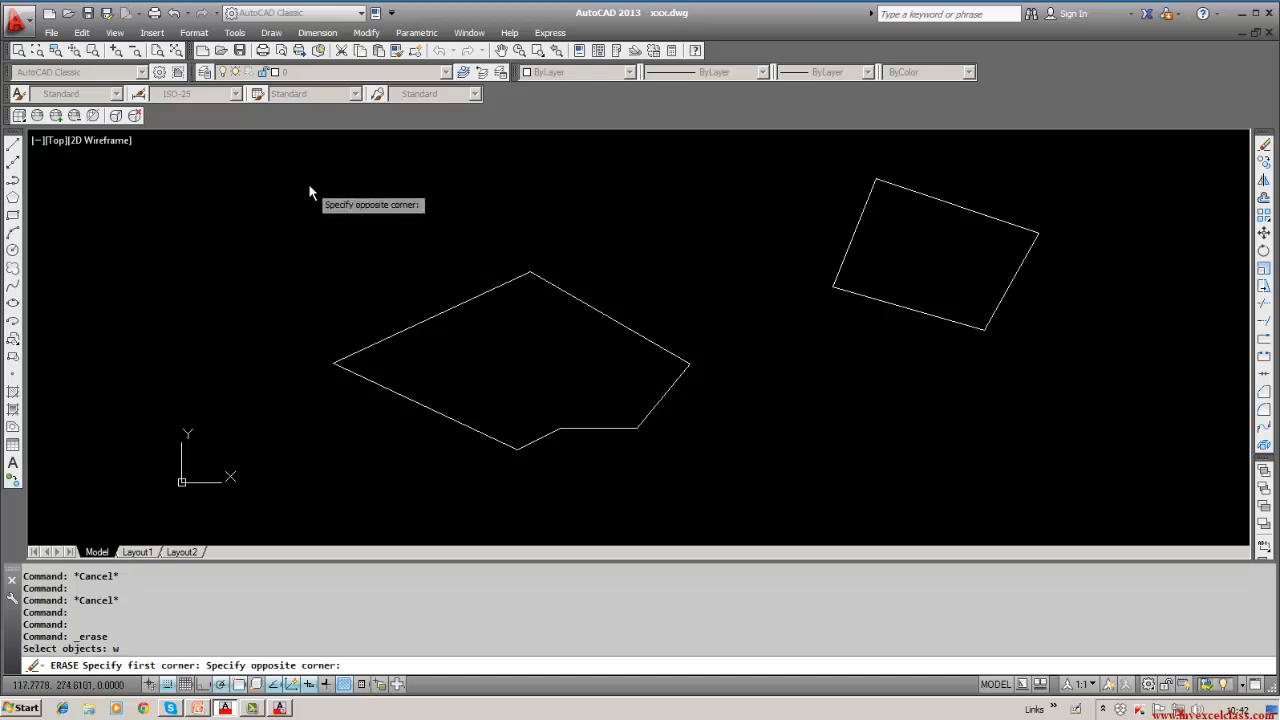
click(1104, 506)
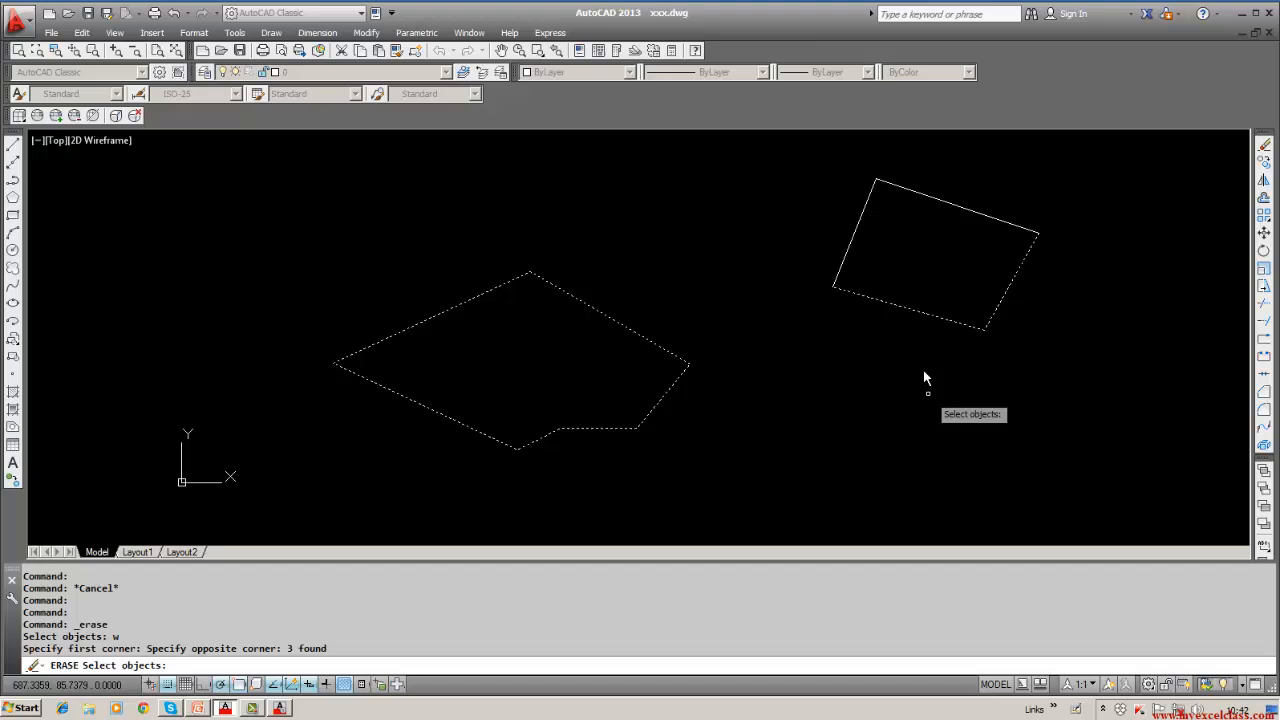
click(848, 253)
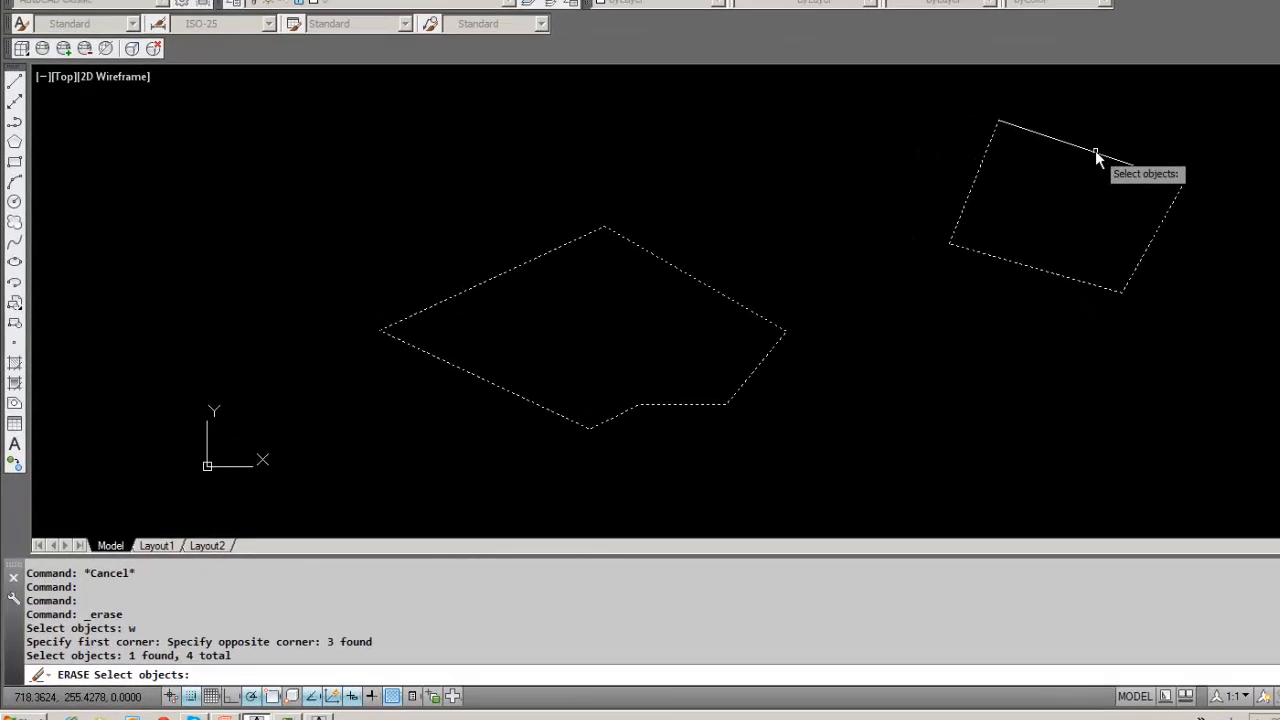
click(1095, 150)
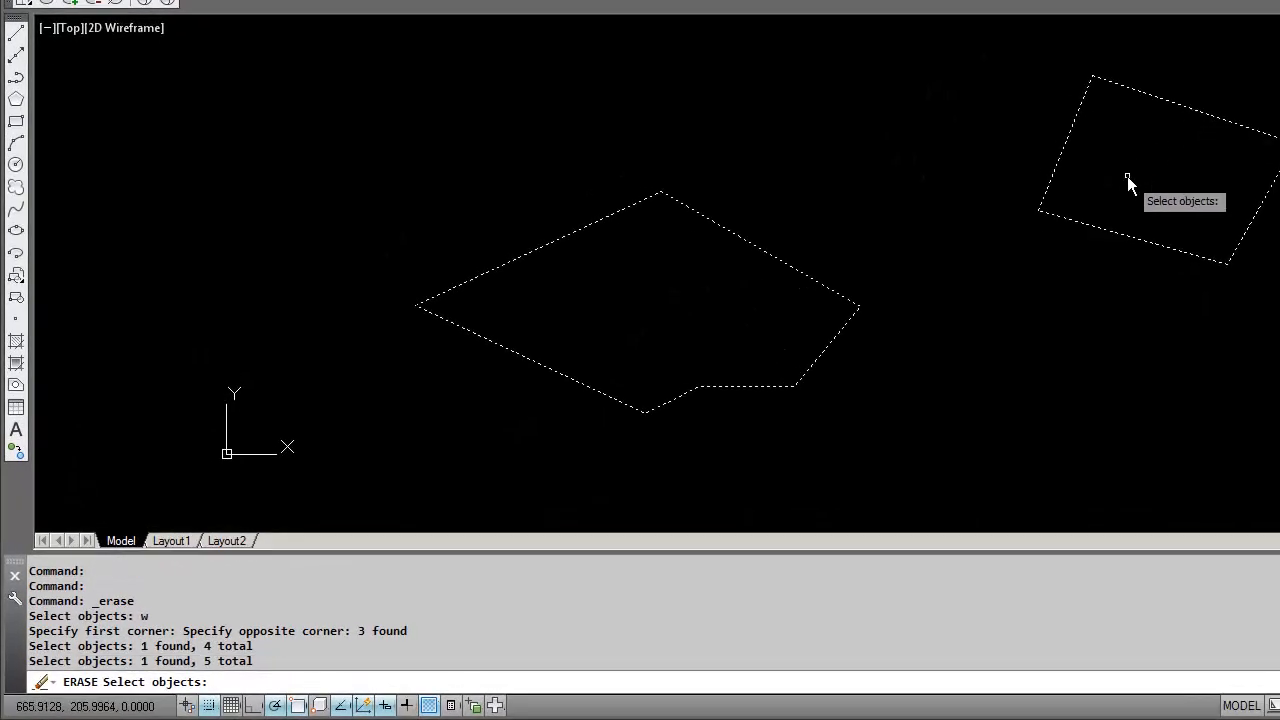
key(Return)
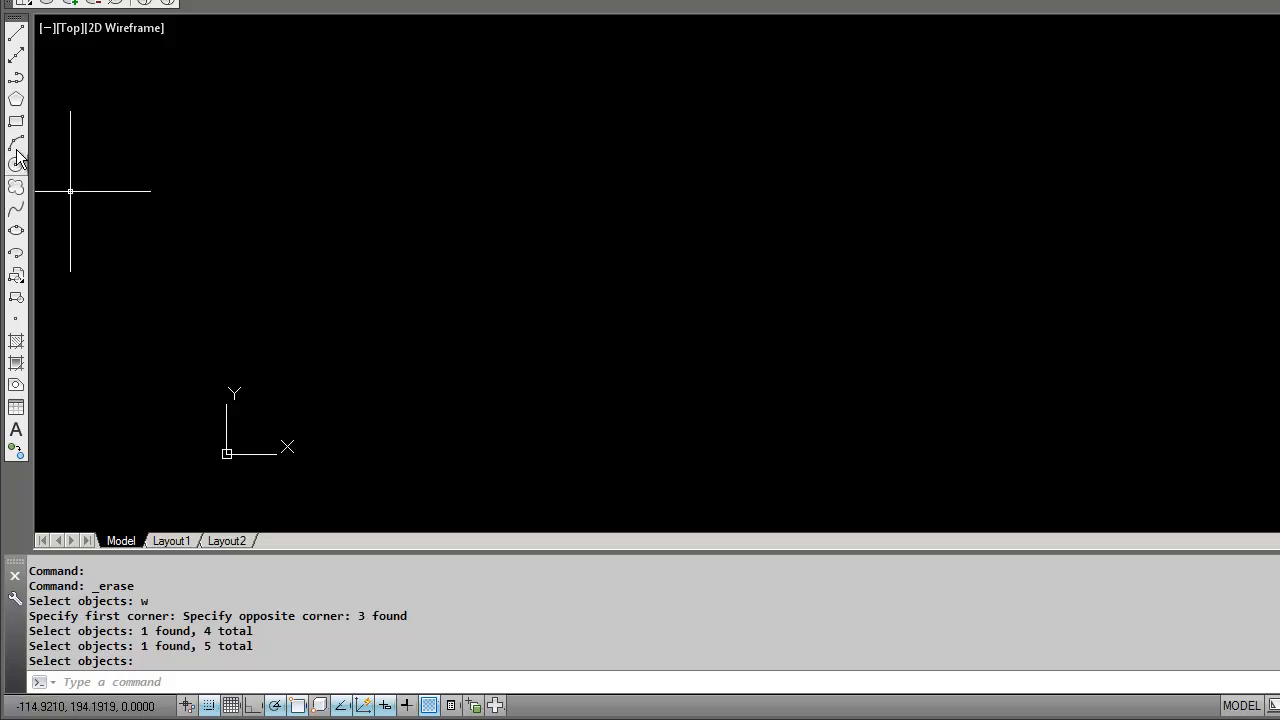
Start a new polyline at 70, 100 and draw its first straight segment to 220, 180.
click(16, 77)
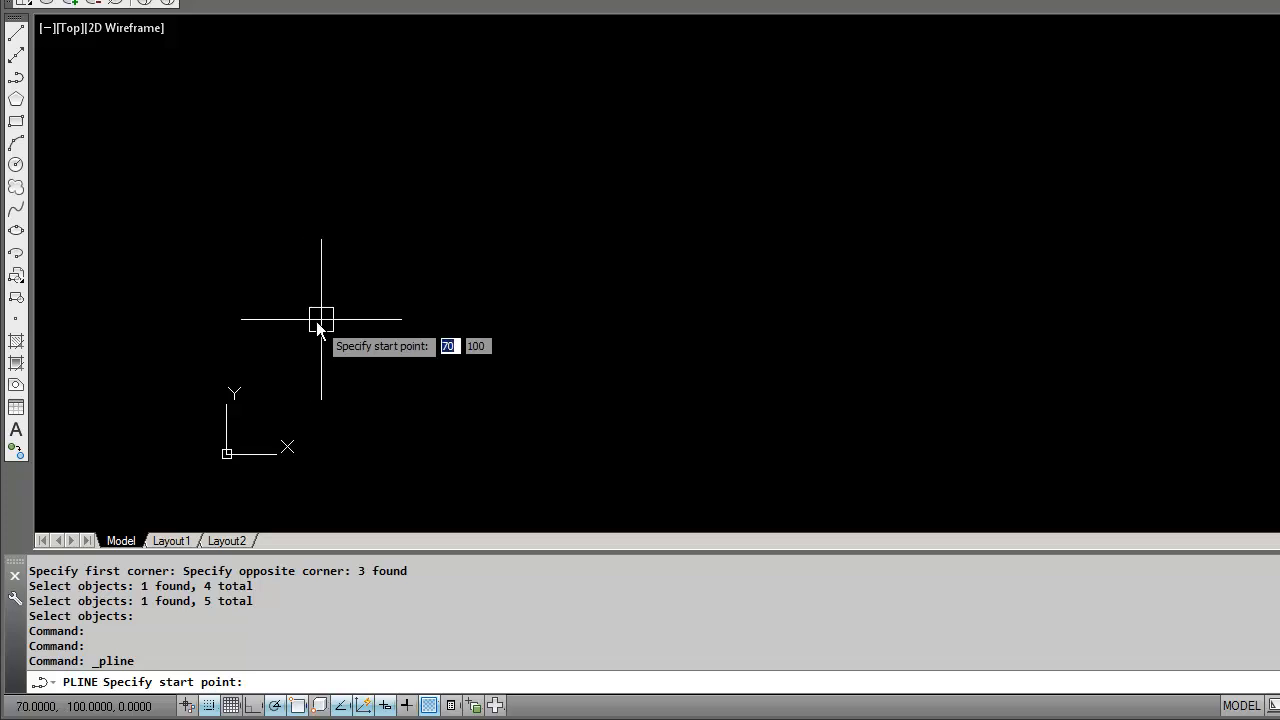
click(321, 319)
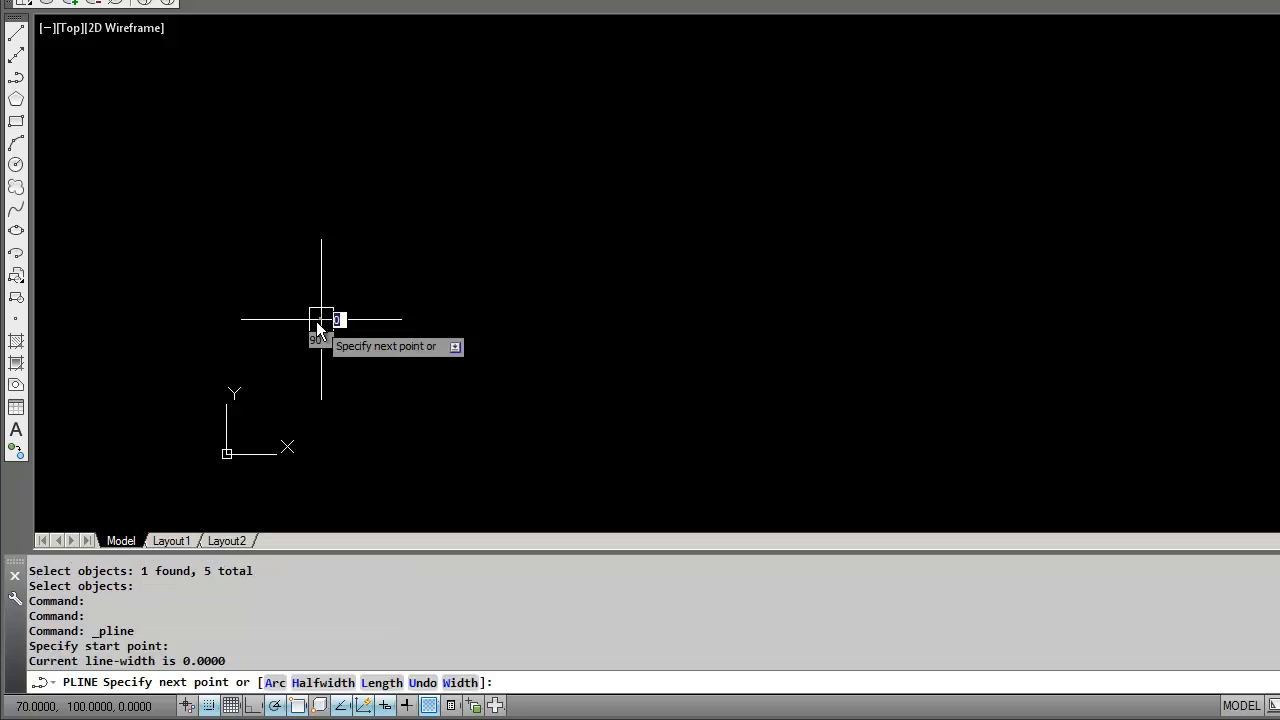
click(518, 218)
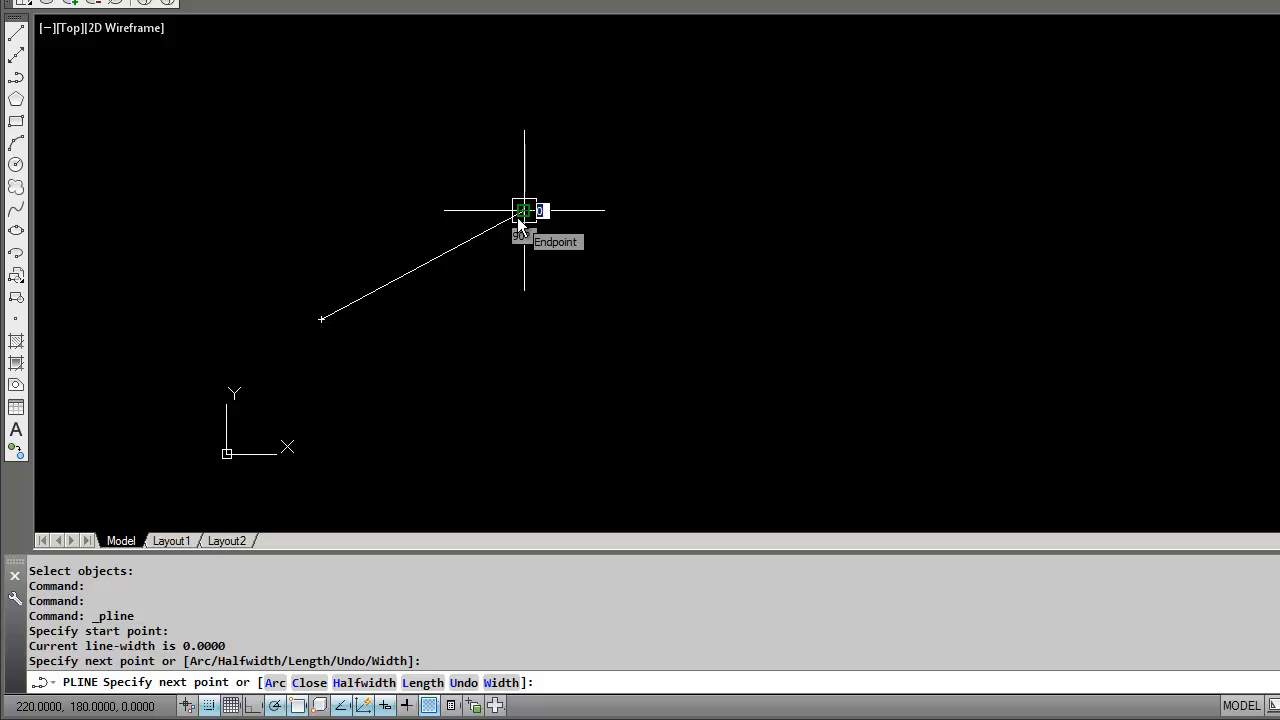
Switch the polyline to Arc and add an arc segment descending to the right, with its endpoint at distance 500 and angle 25°.
text(a)
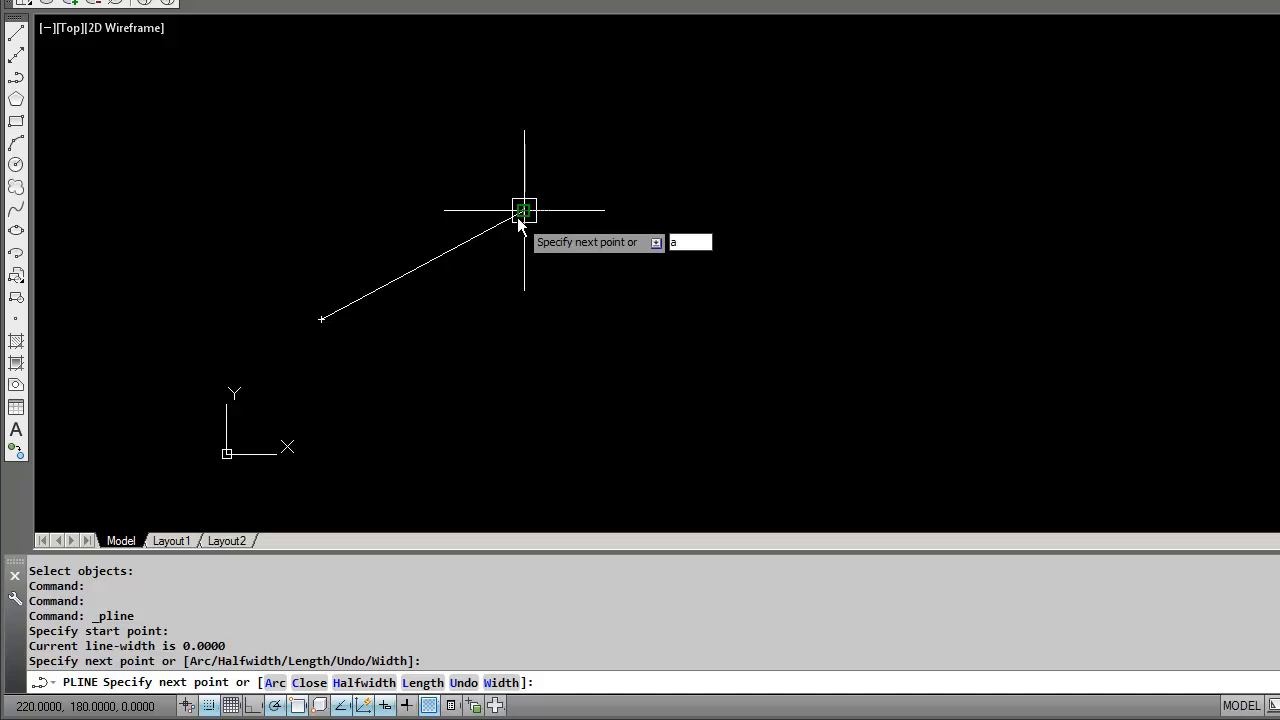
key(Return)
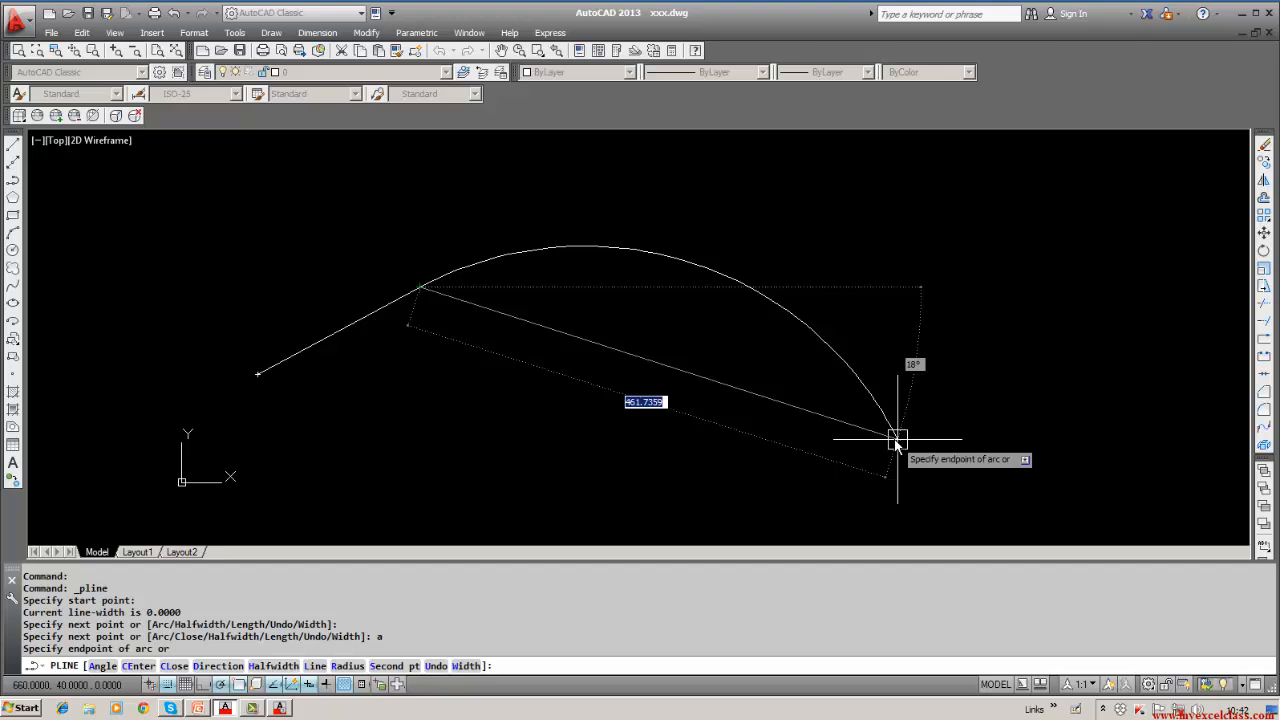
text(5)
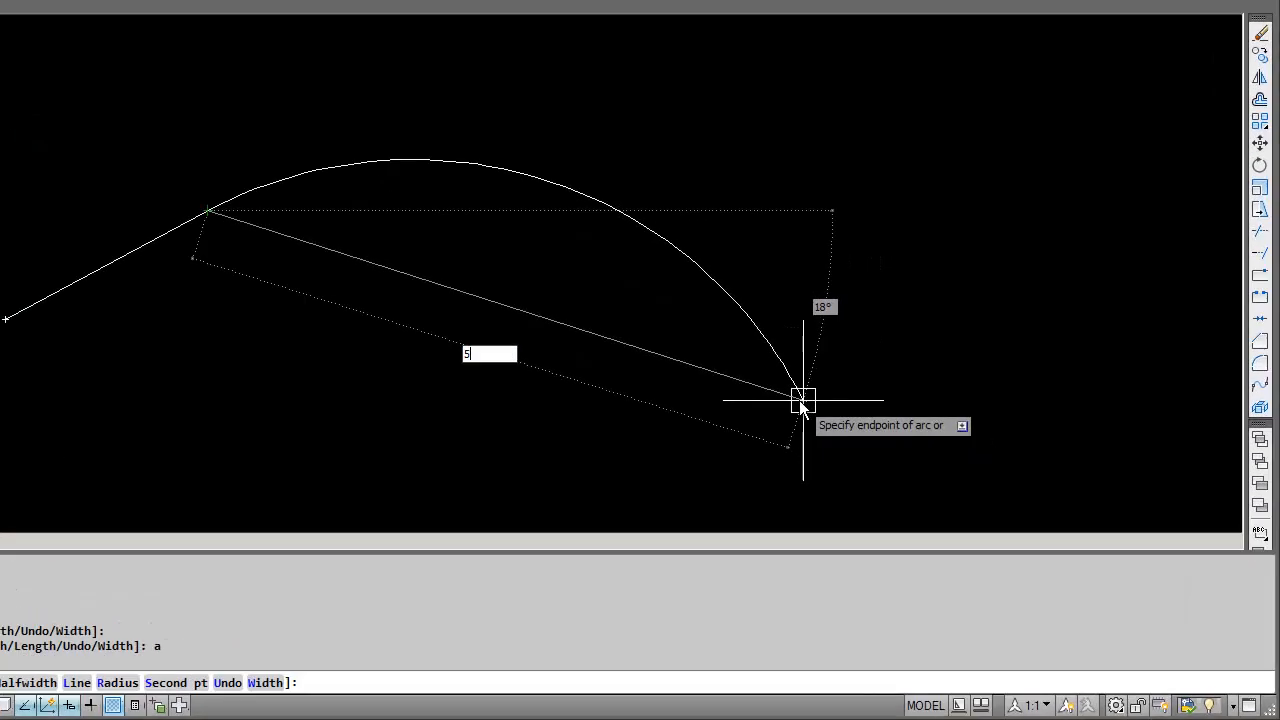
text(00)
key(Tab)
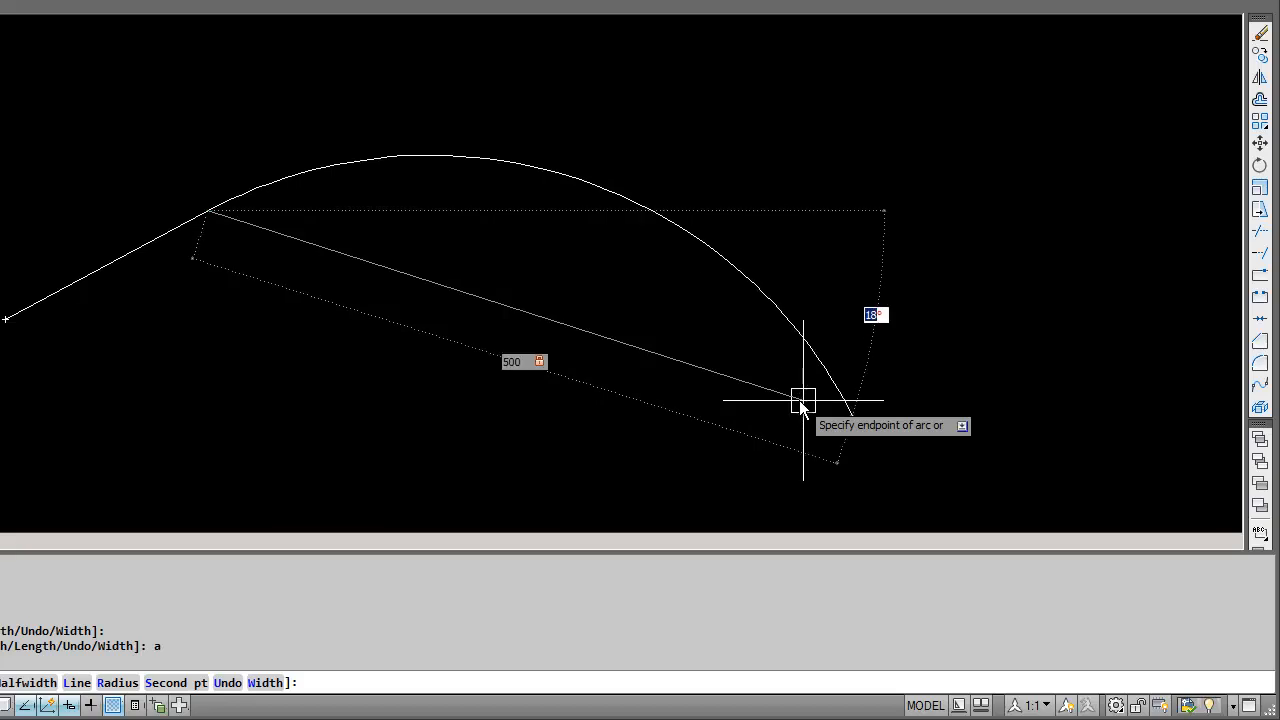
text(25)
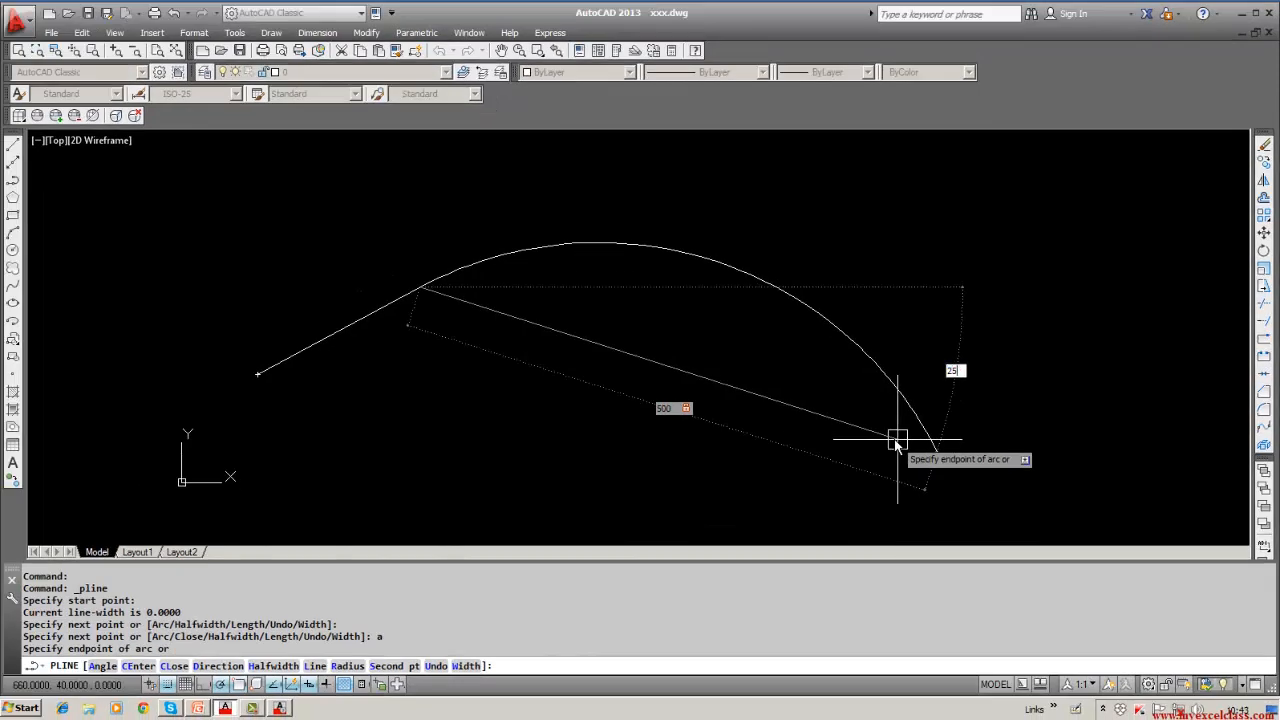
key(Return)
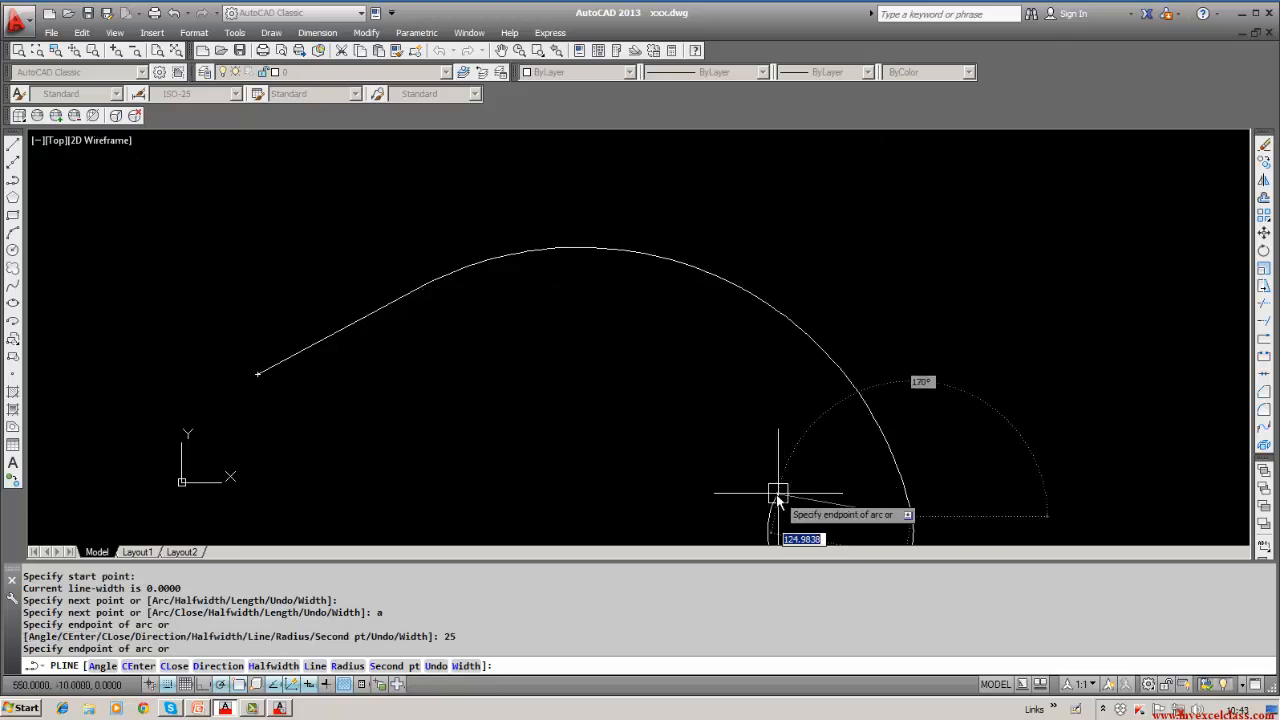
Try to close the polyline from arc mode with the option c.
middle_drag(723, 486, 731, 353)
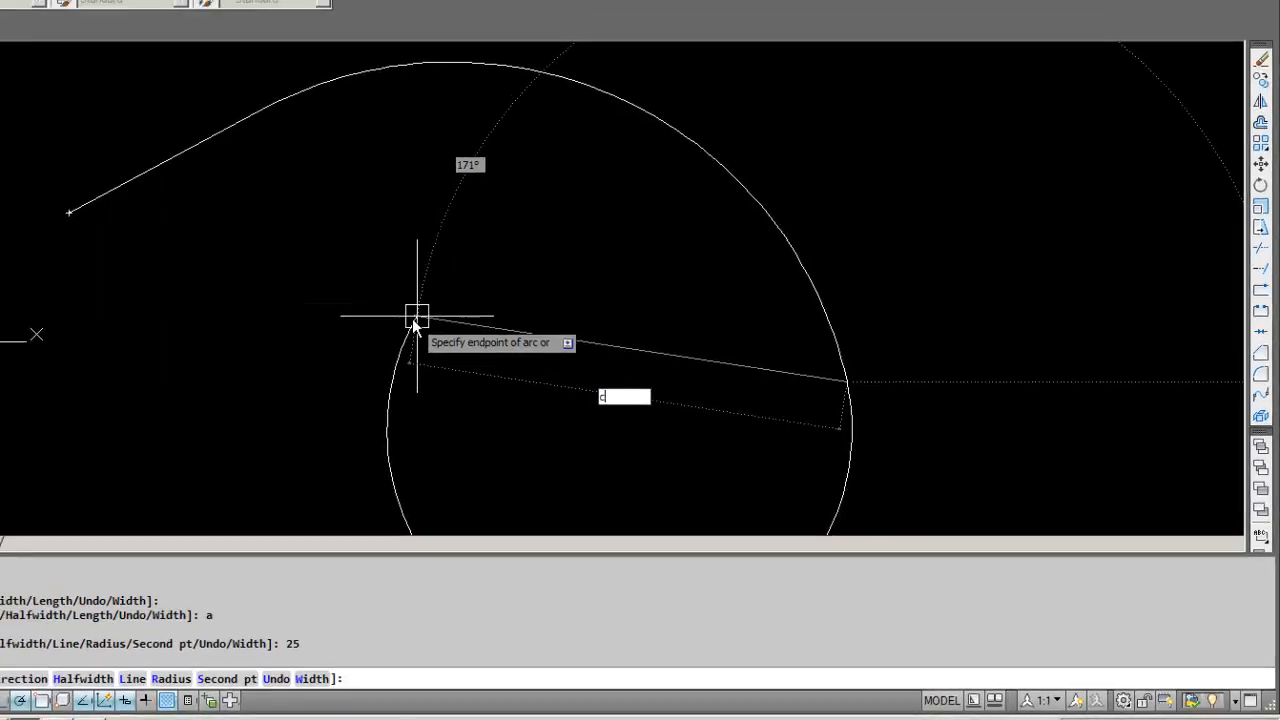
text(c)
key(Return)
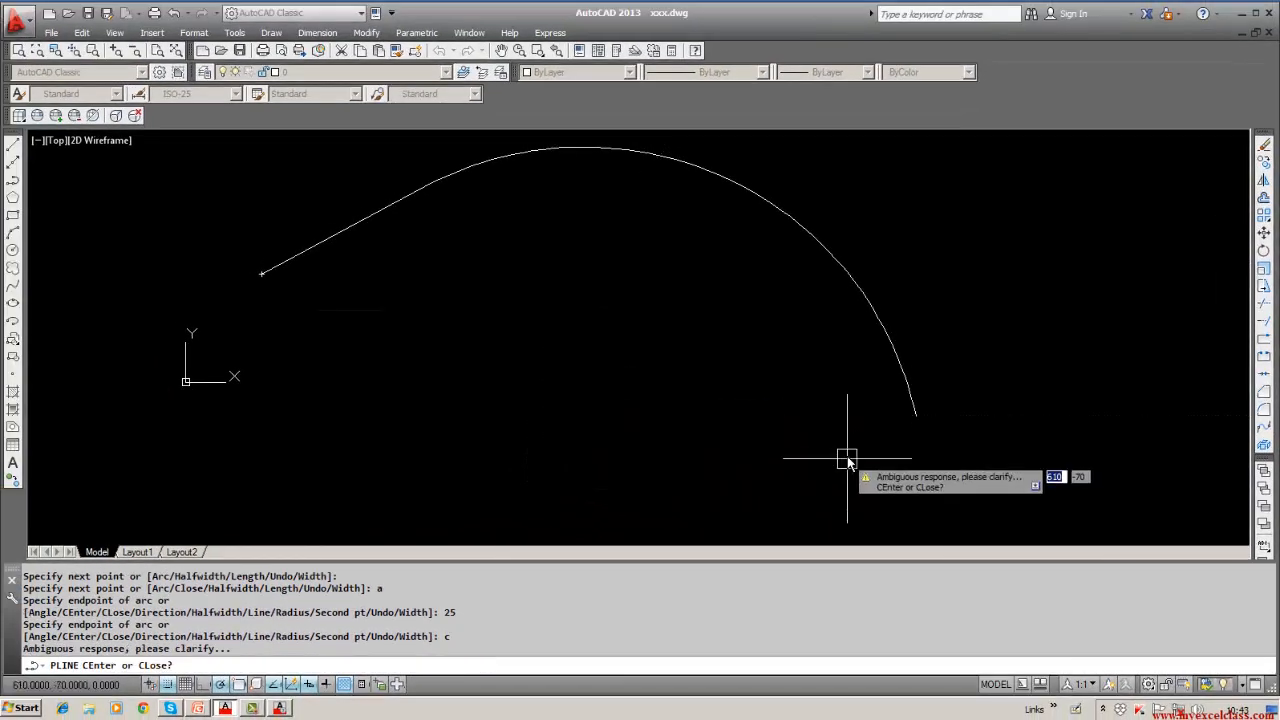
Draw a separate line from the arc's lower end to the polyline's start point, closing the outline.
click(12, 147)
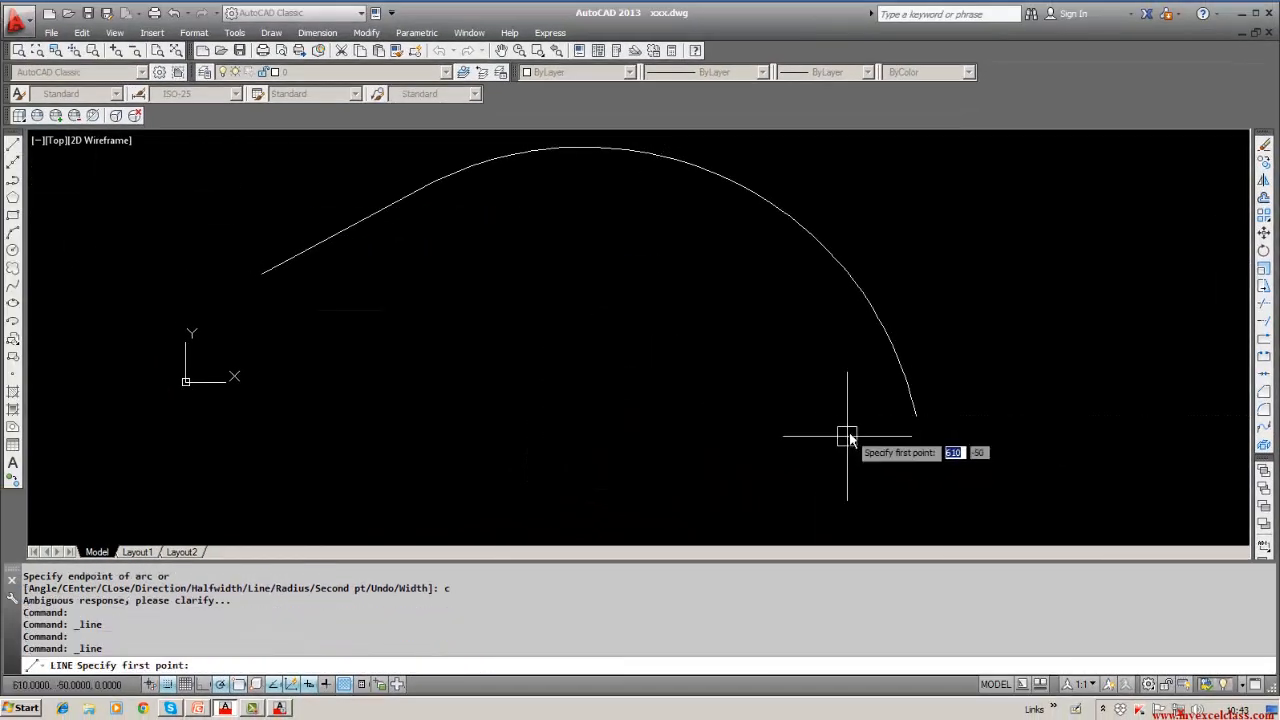
click(916, 416)
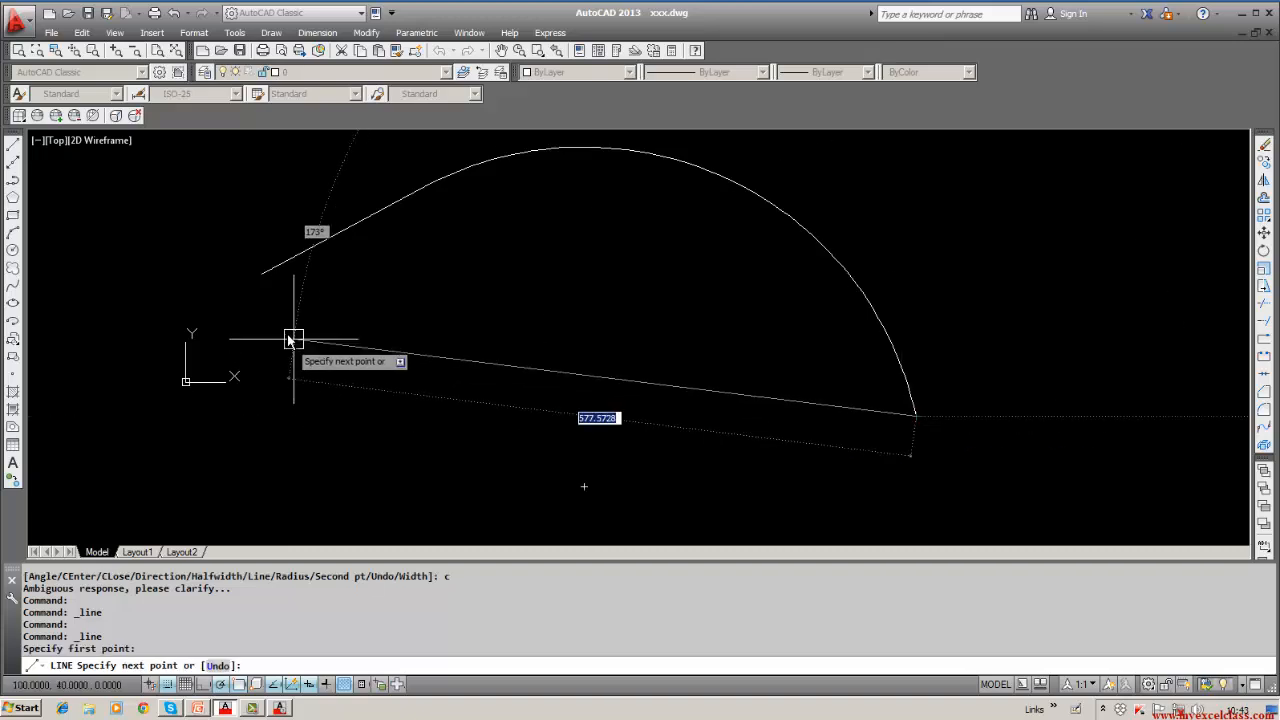
click(262, 273)
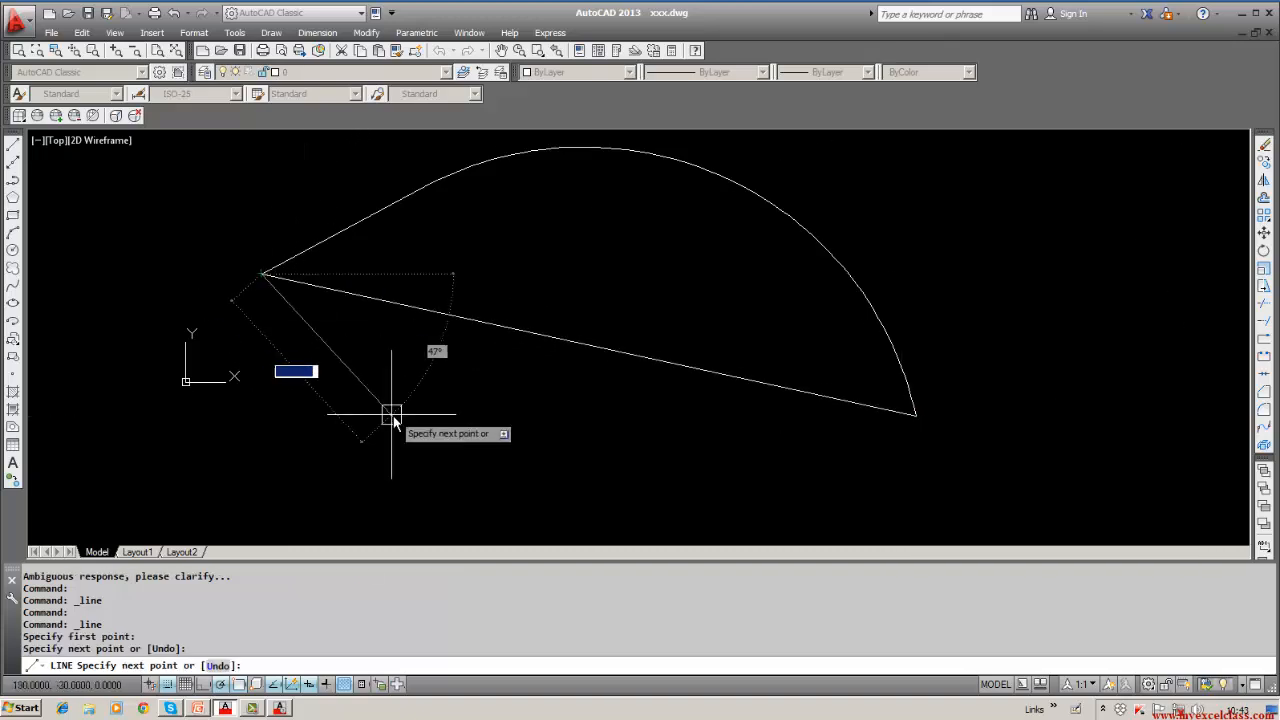
key(Return)
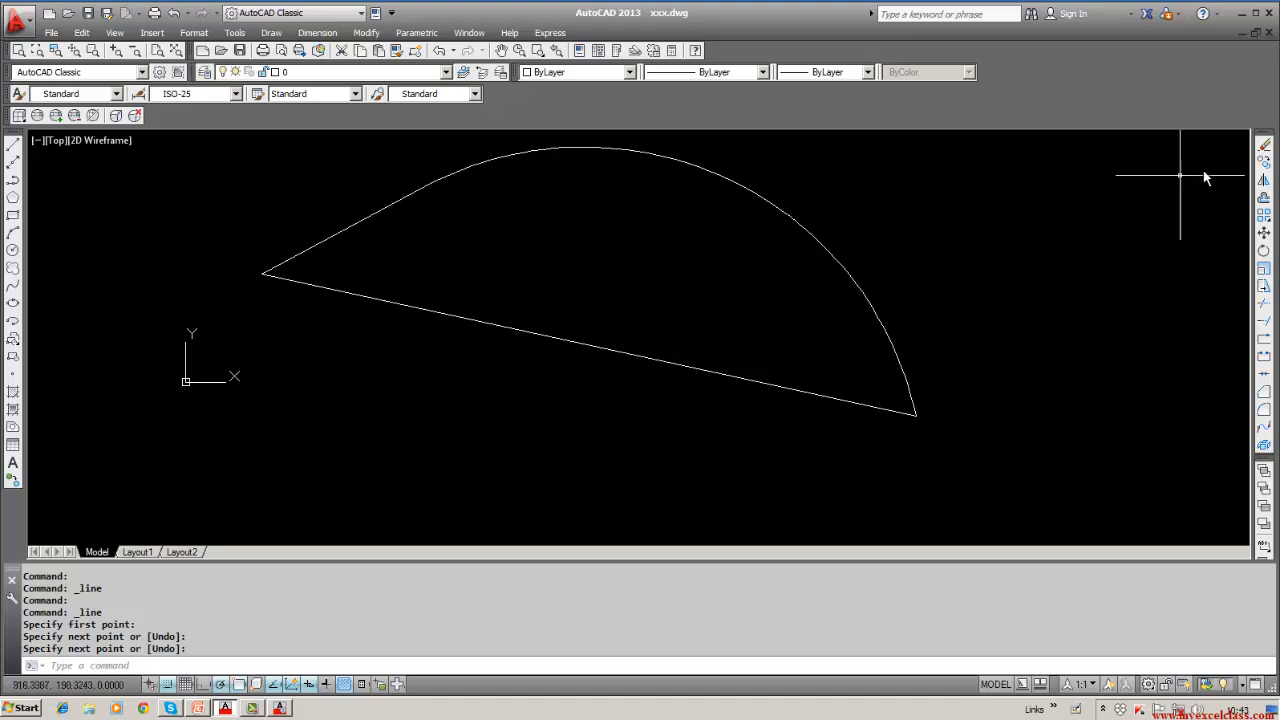
Erase the separate closing line and the polyline made of a straight segment and an arc.
click(1264, 145)
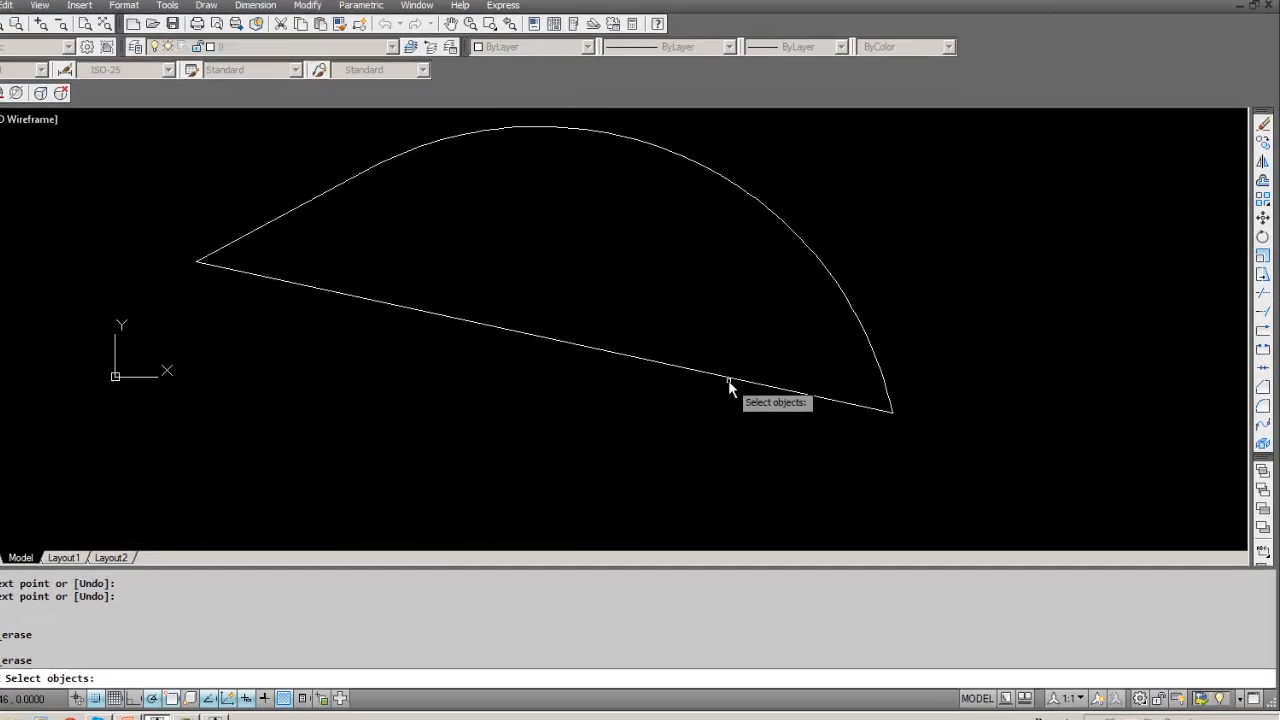
click(764, 381)
key(Return)
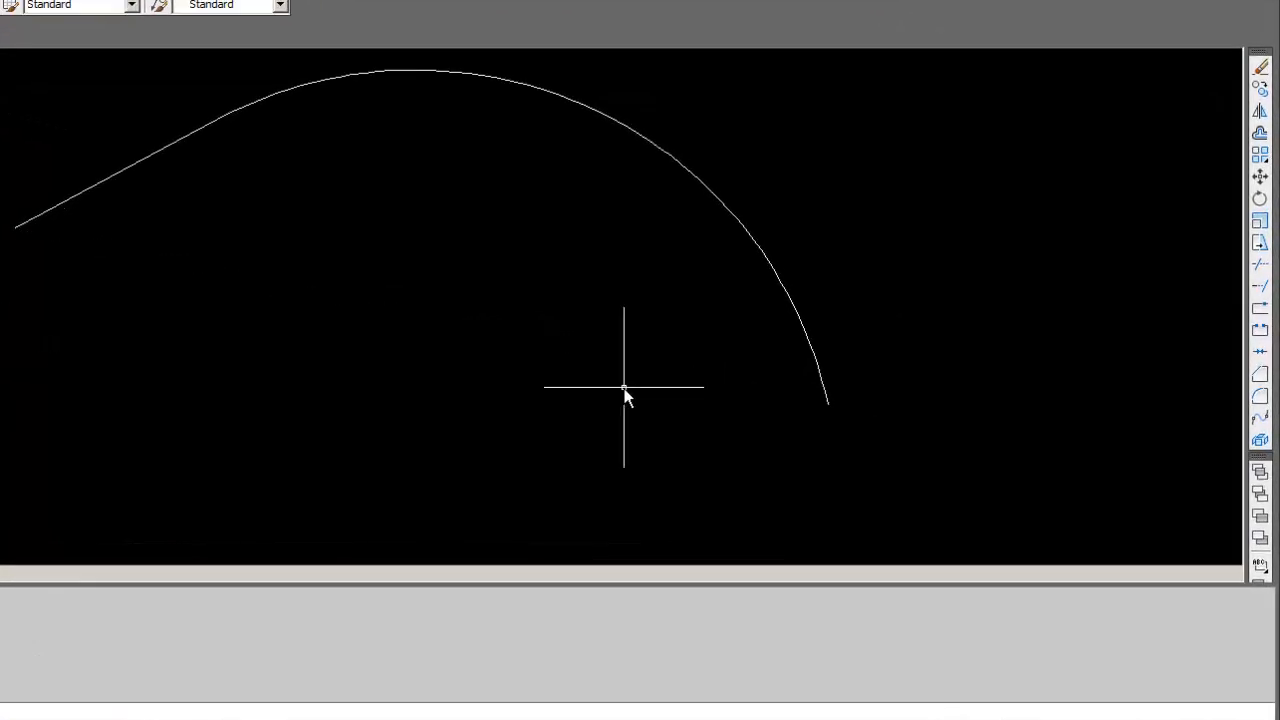
click(1260, 68)
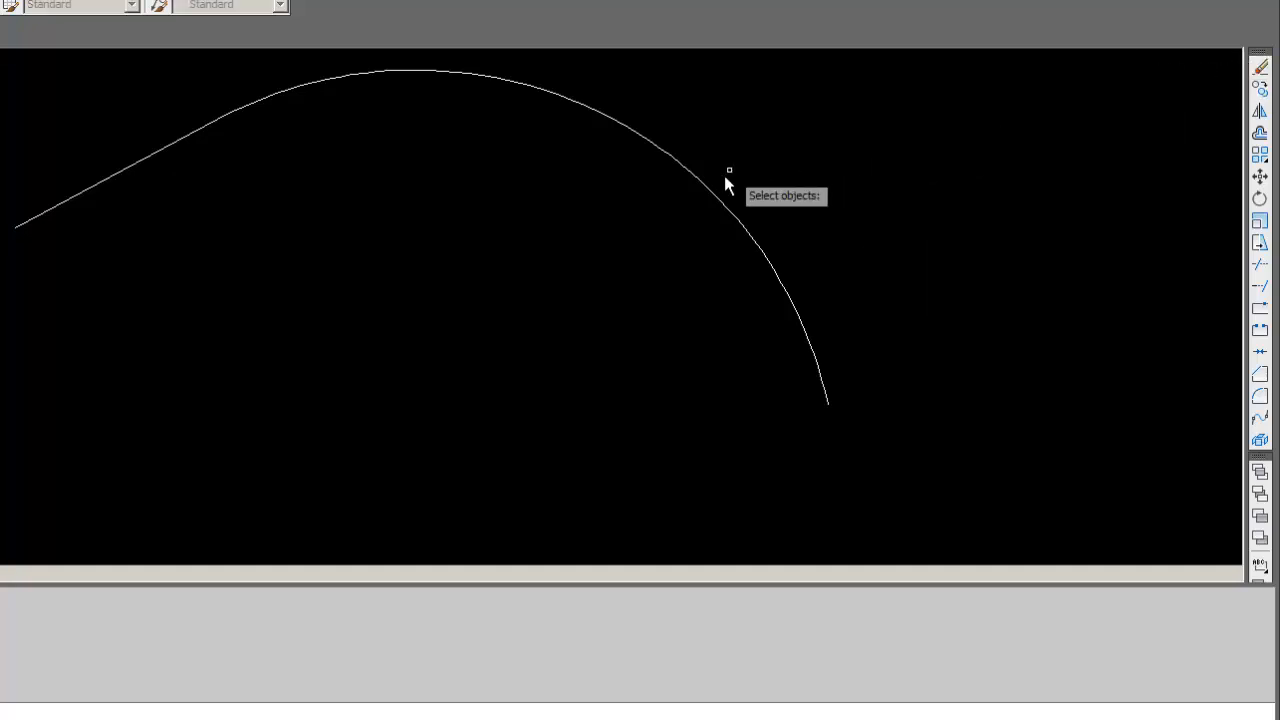
click(712, 188)
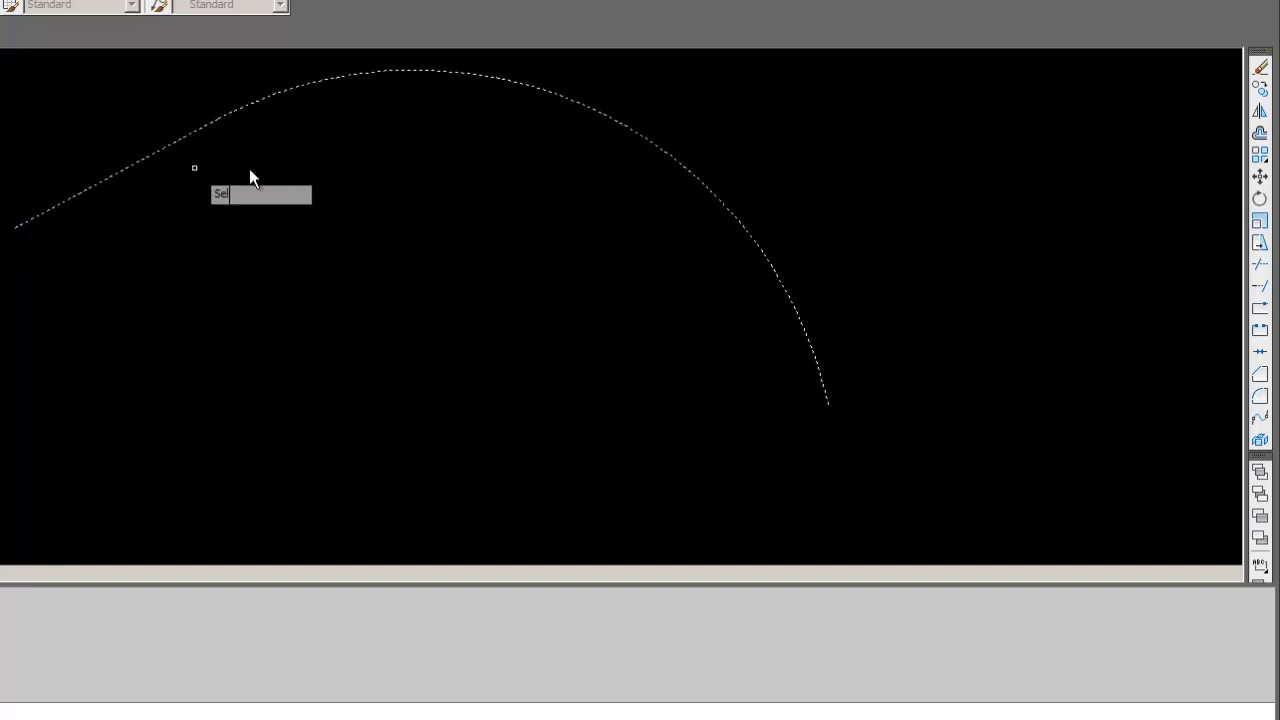
key(Return)
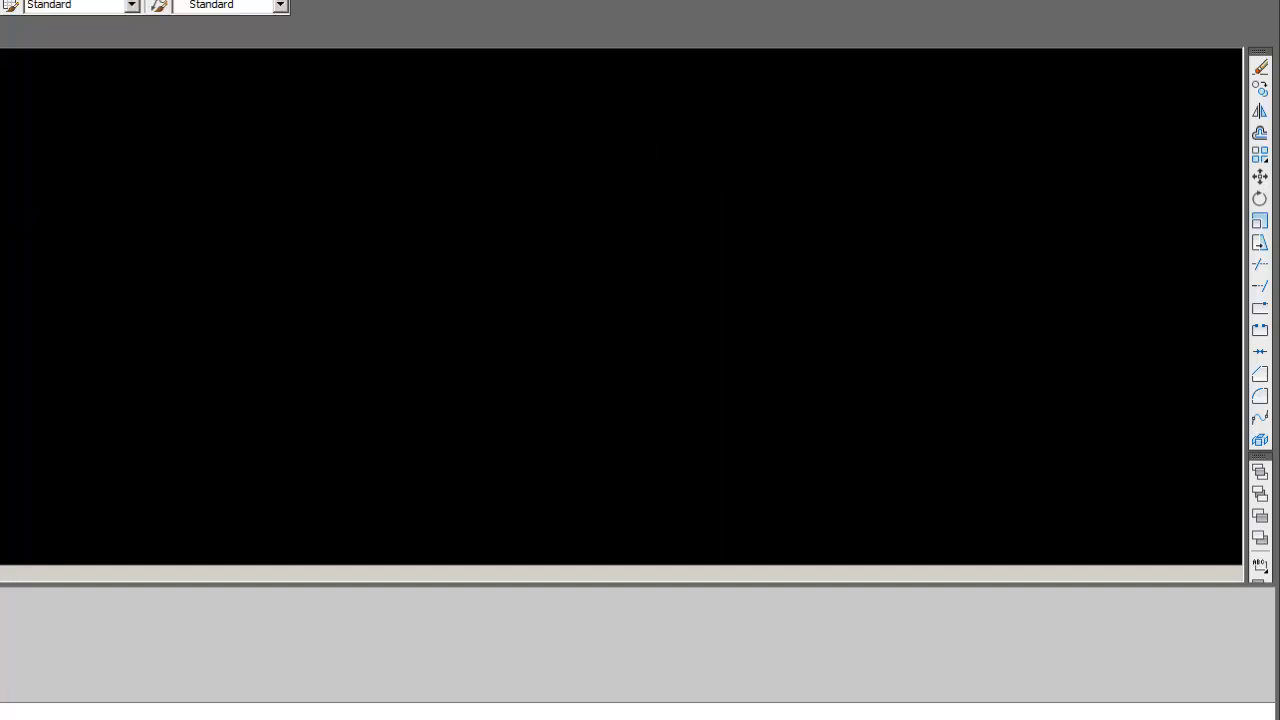
Start a new polyline in Arc mode with one large arc segment, and continue it with a straight segment to 250, -70.
click(69, 335)
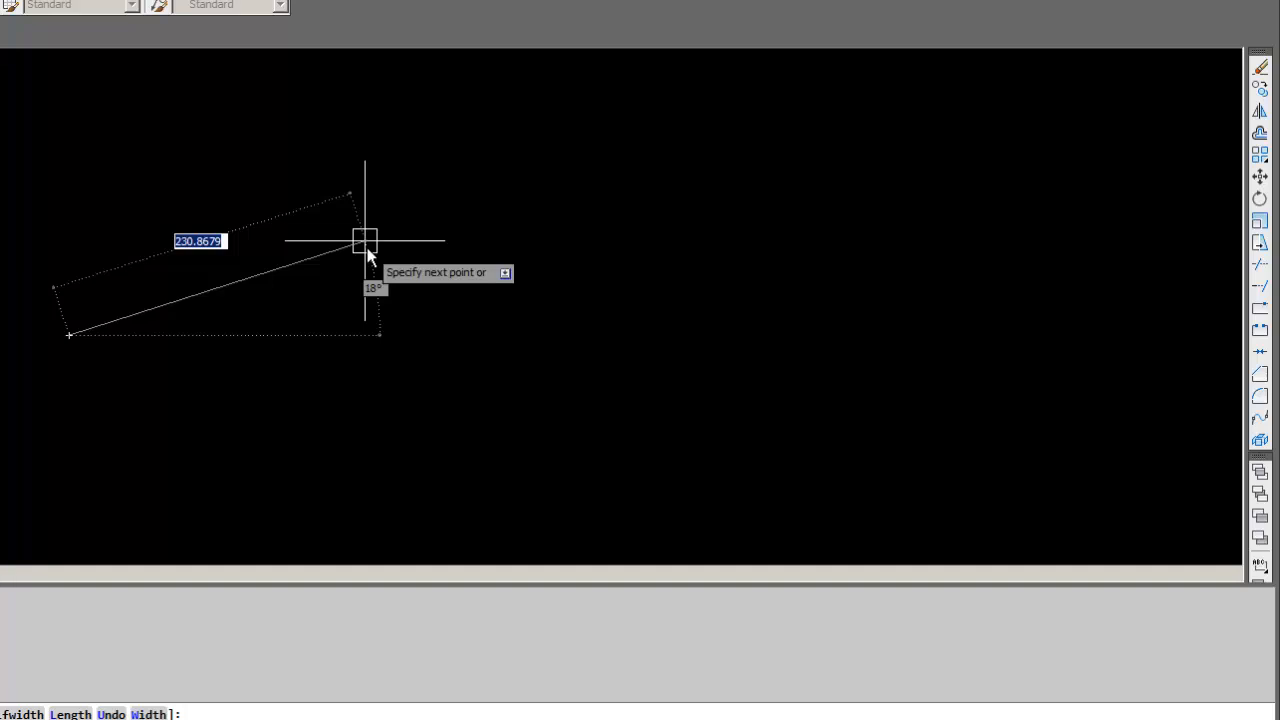
text(a)
key(Return)
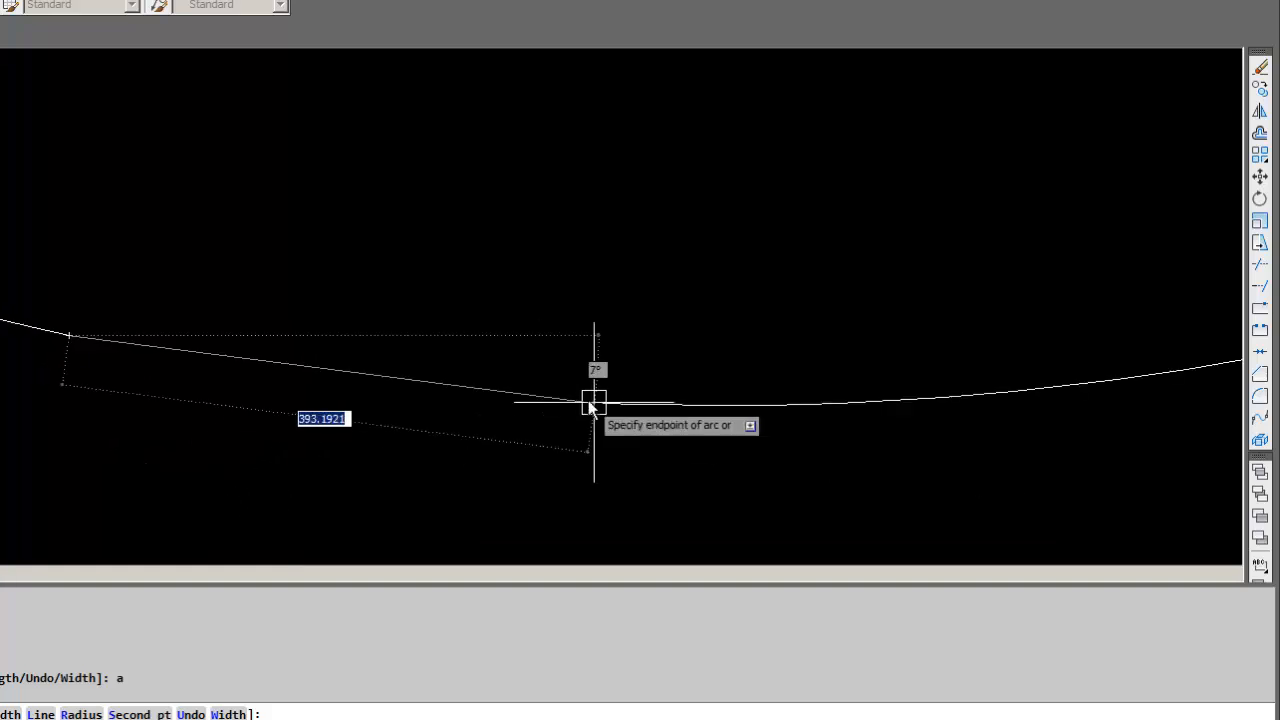
click(486, 275)
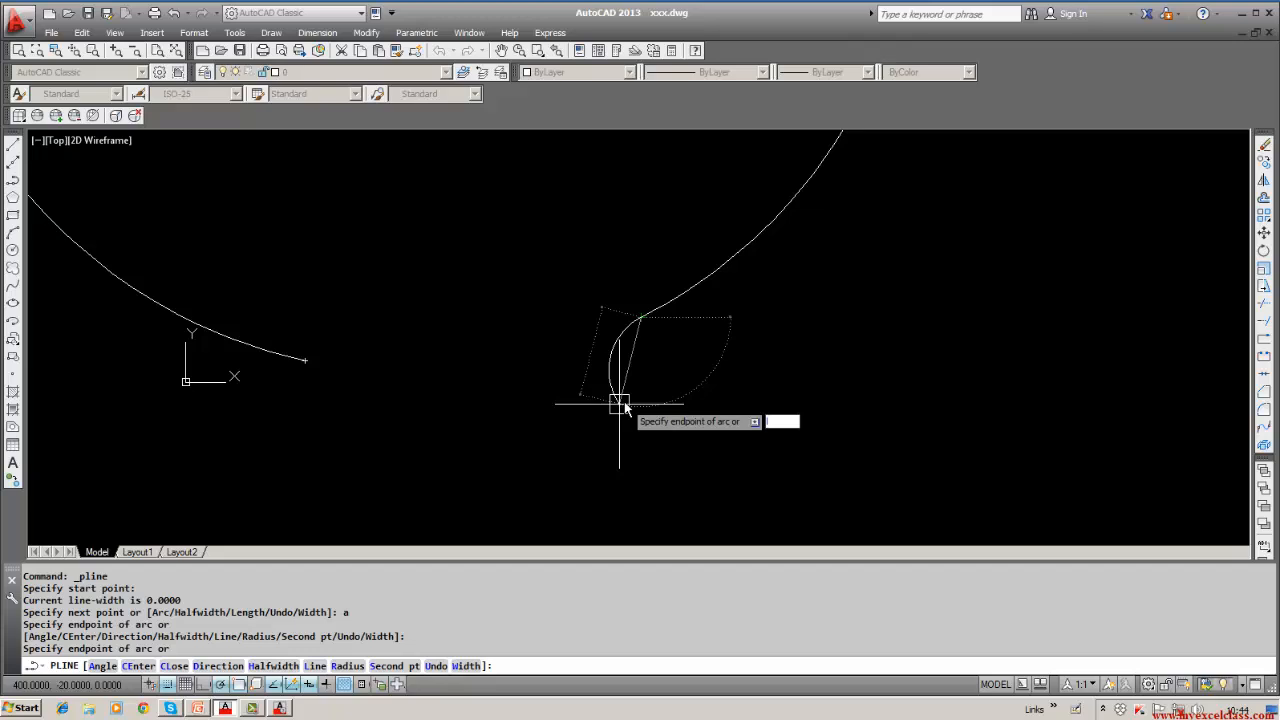
text(l)
key(Return)
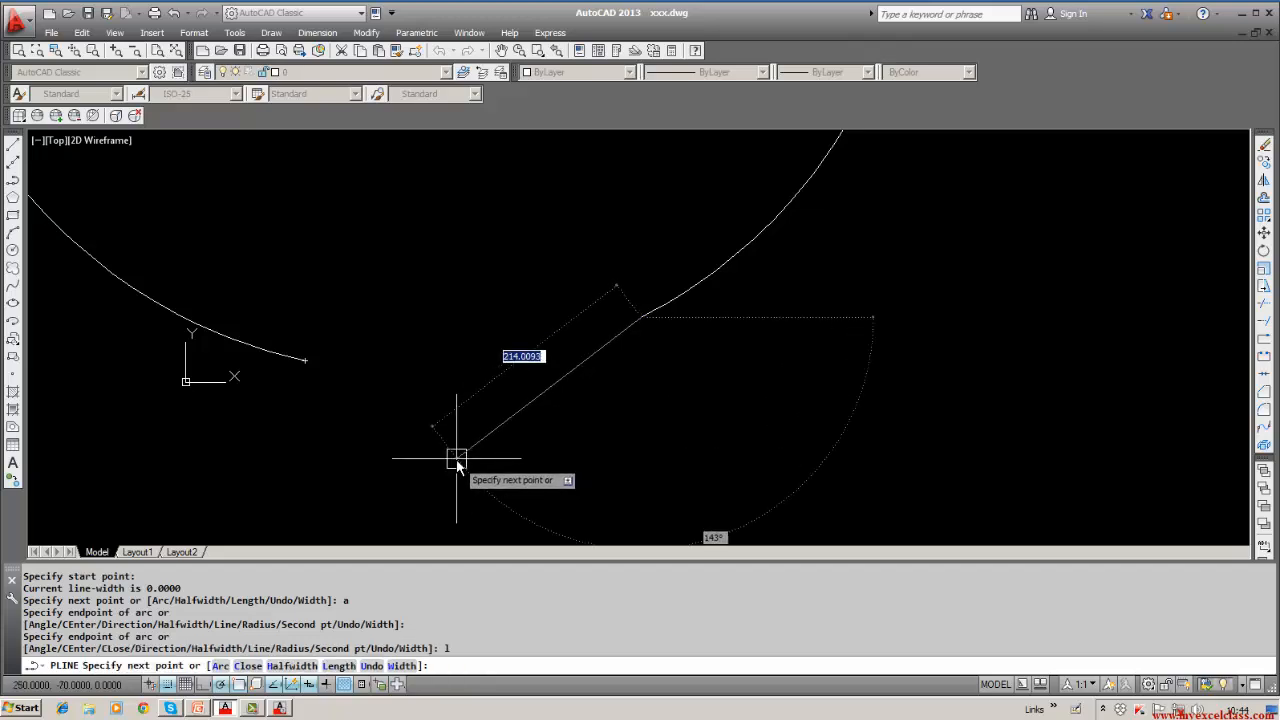
click(456, 459)
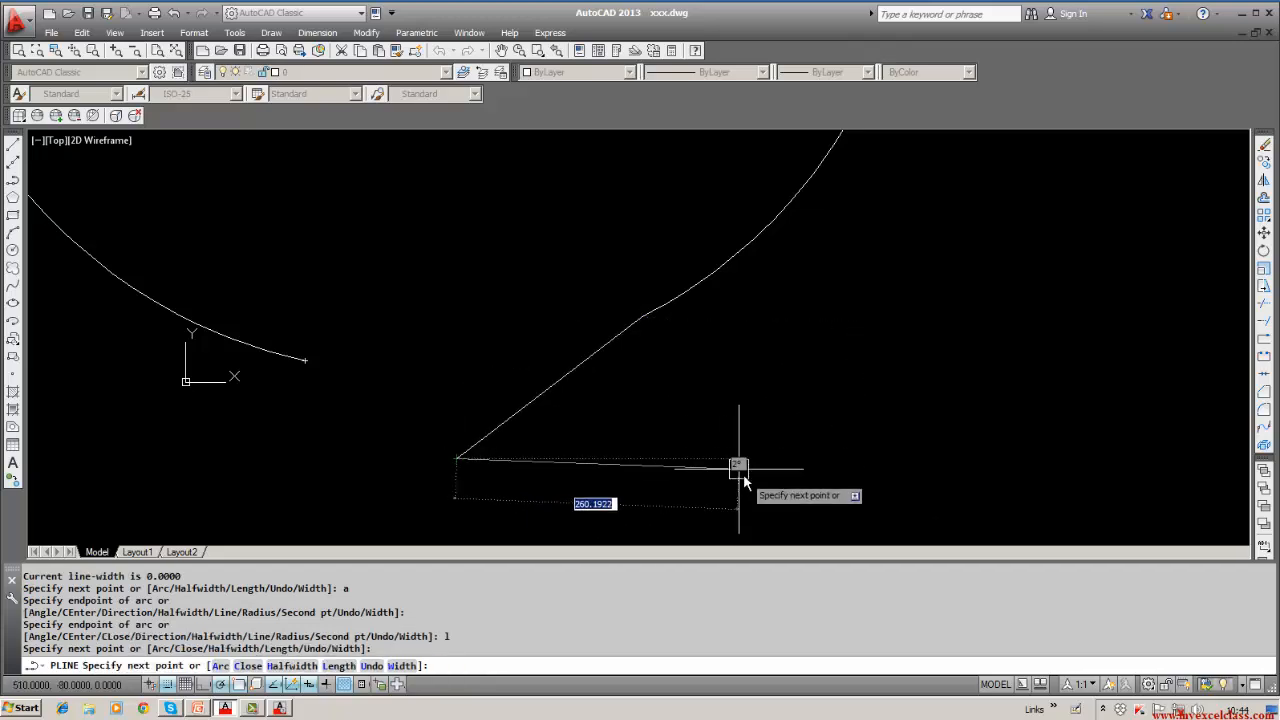
Extend the polyline with an arc segment looping downward and a long straight segment rising to the right.
text(a)
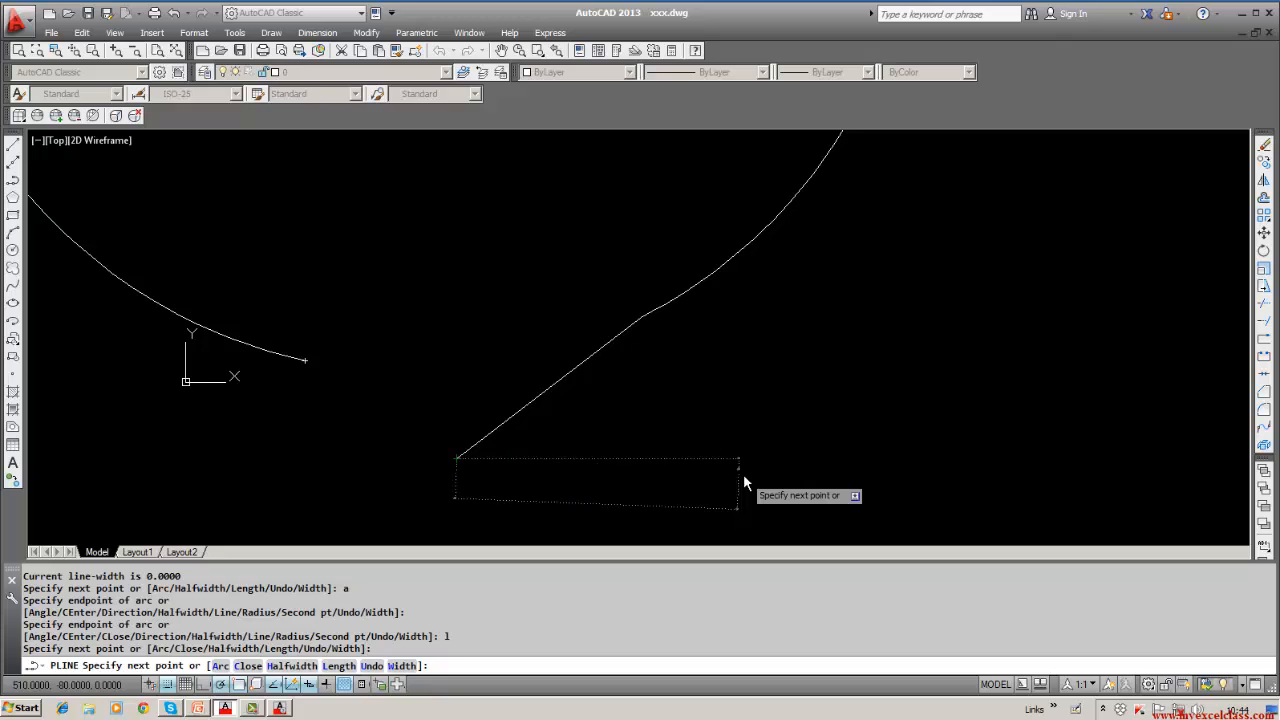
key(Return)
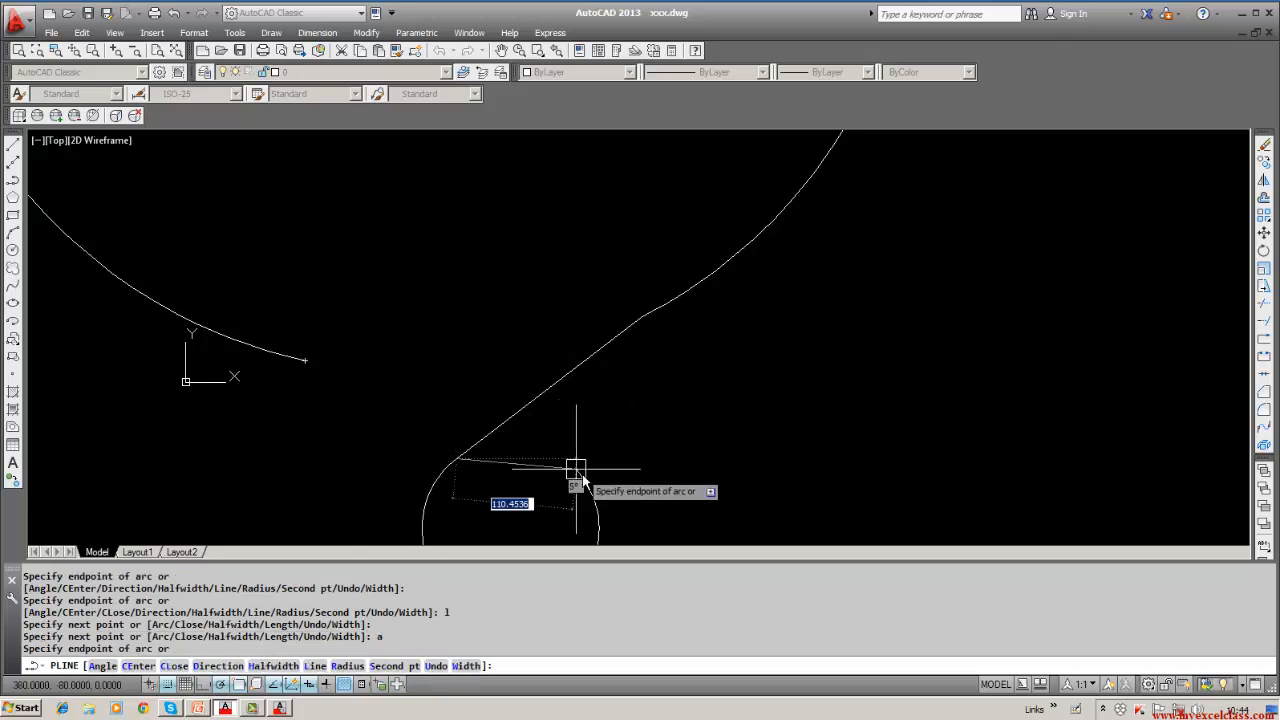
click(630, 459)
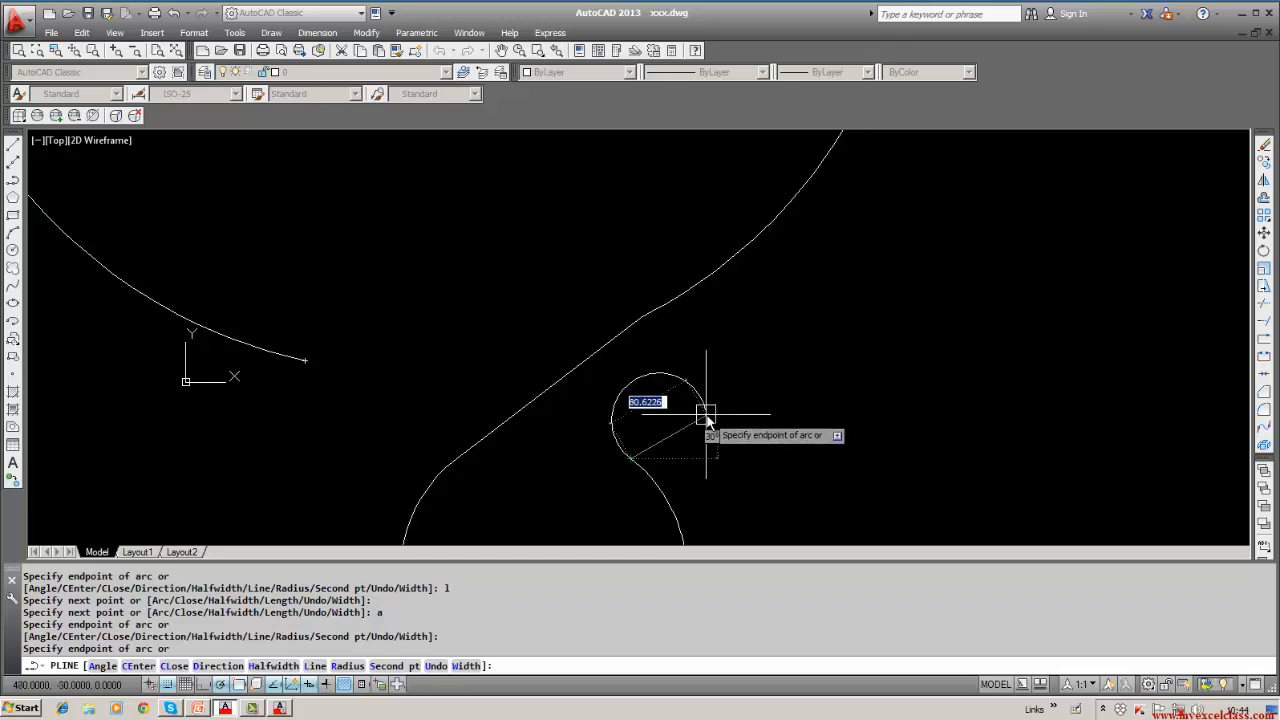
text(l)
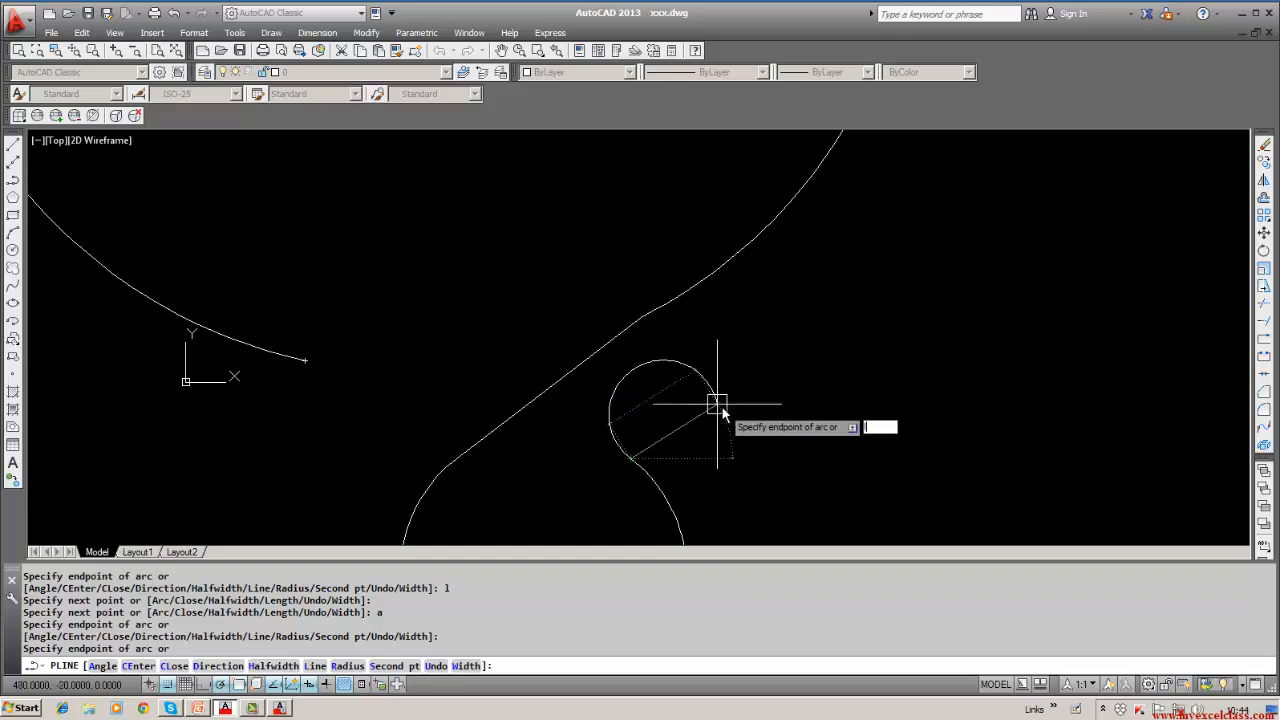
key(Return)
click(936, 318)
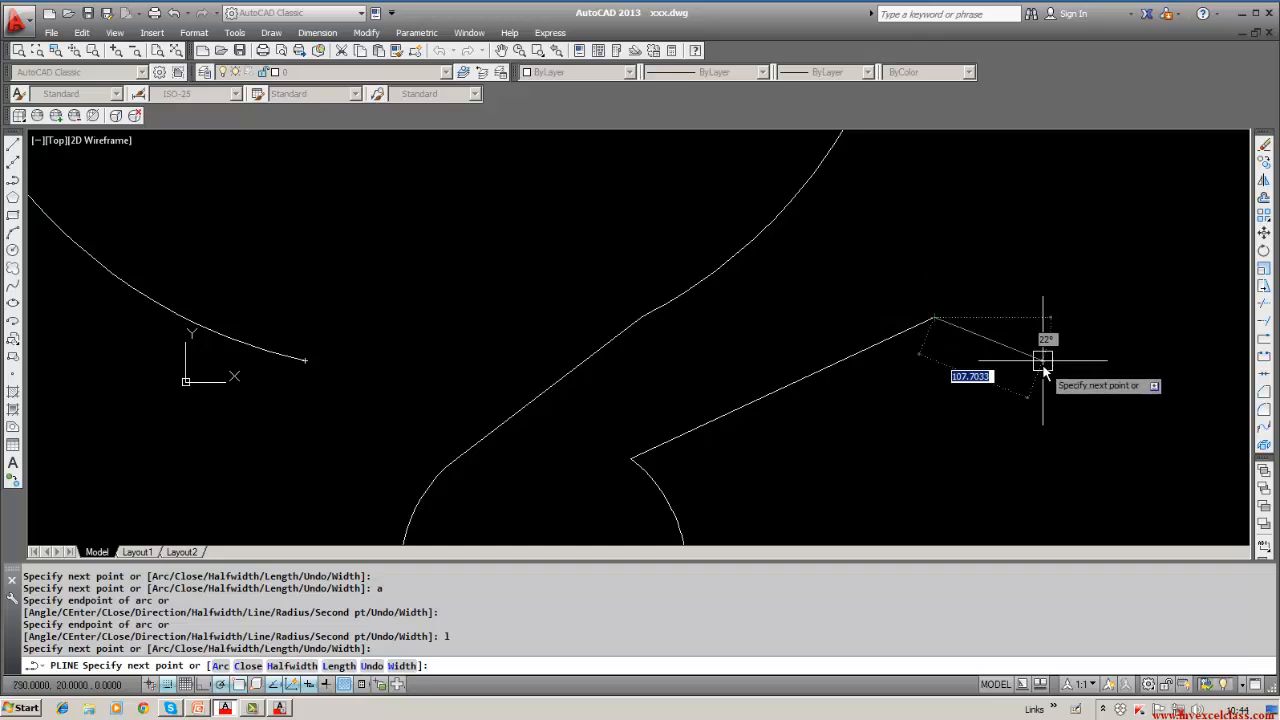
Switch the polyline to Arc and add two arc segments, one ending at 810, 0 and one curving back to the left beneath it.
text(a)
key(Return)
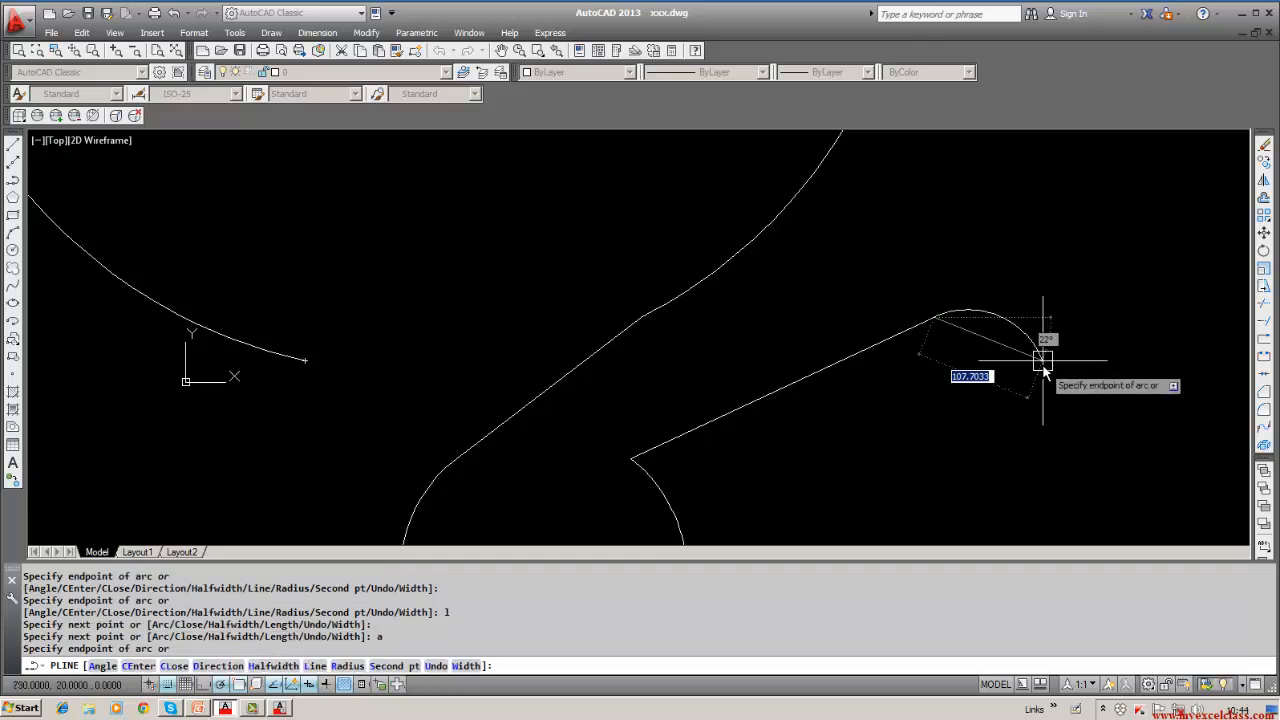
click(1064, 383)
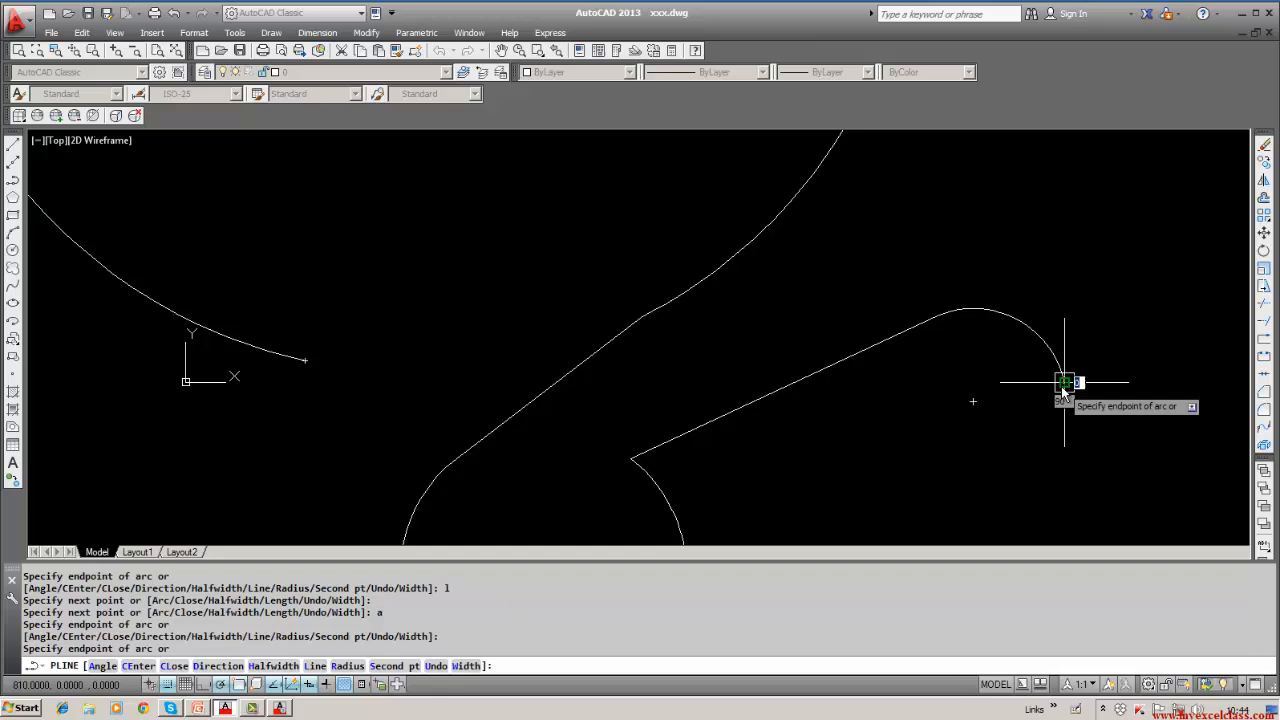
click(955, 451)
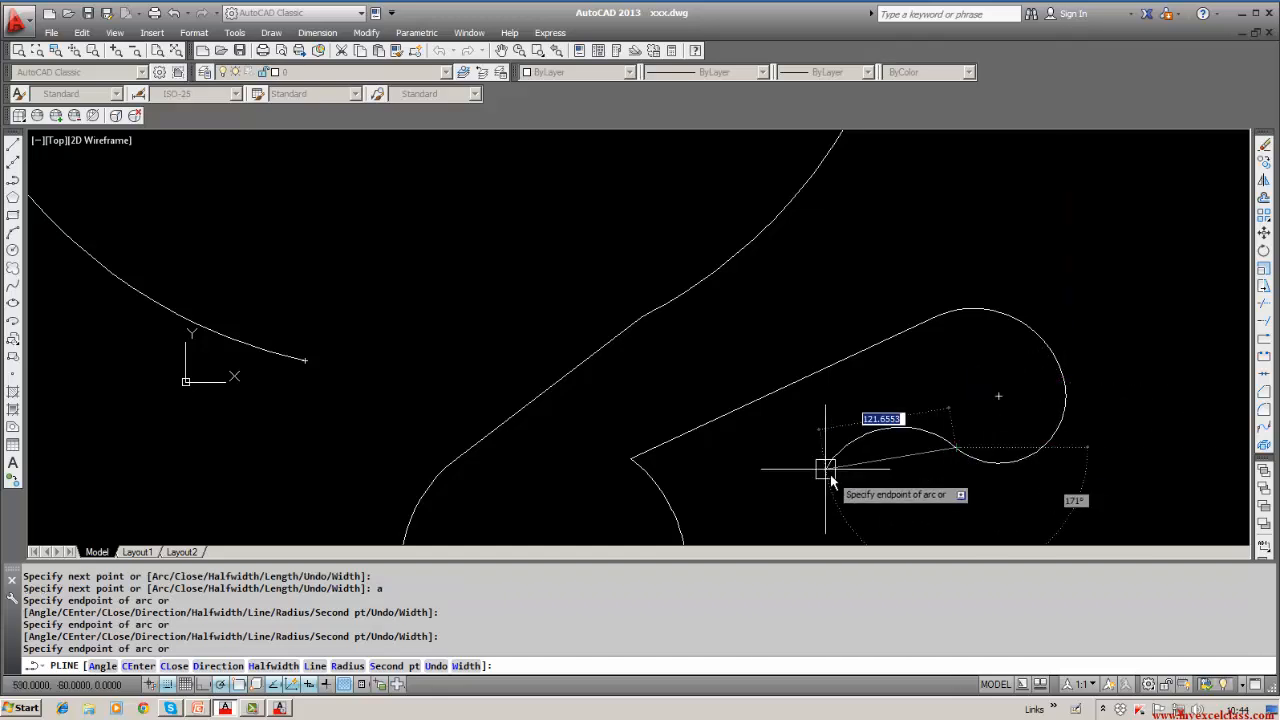
Switch back to Line, add a straight segment to 560, -90 and end the polyline.
text(l)
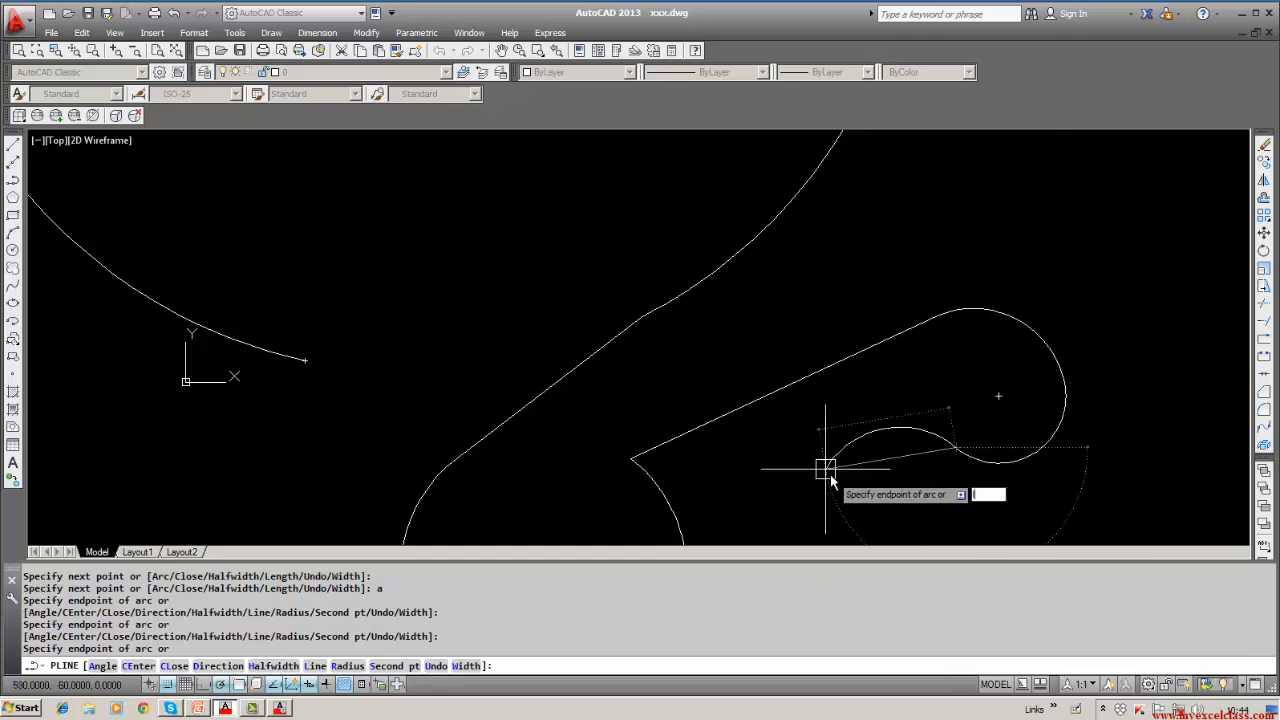
key(Return)
click(793, 480)
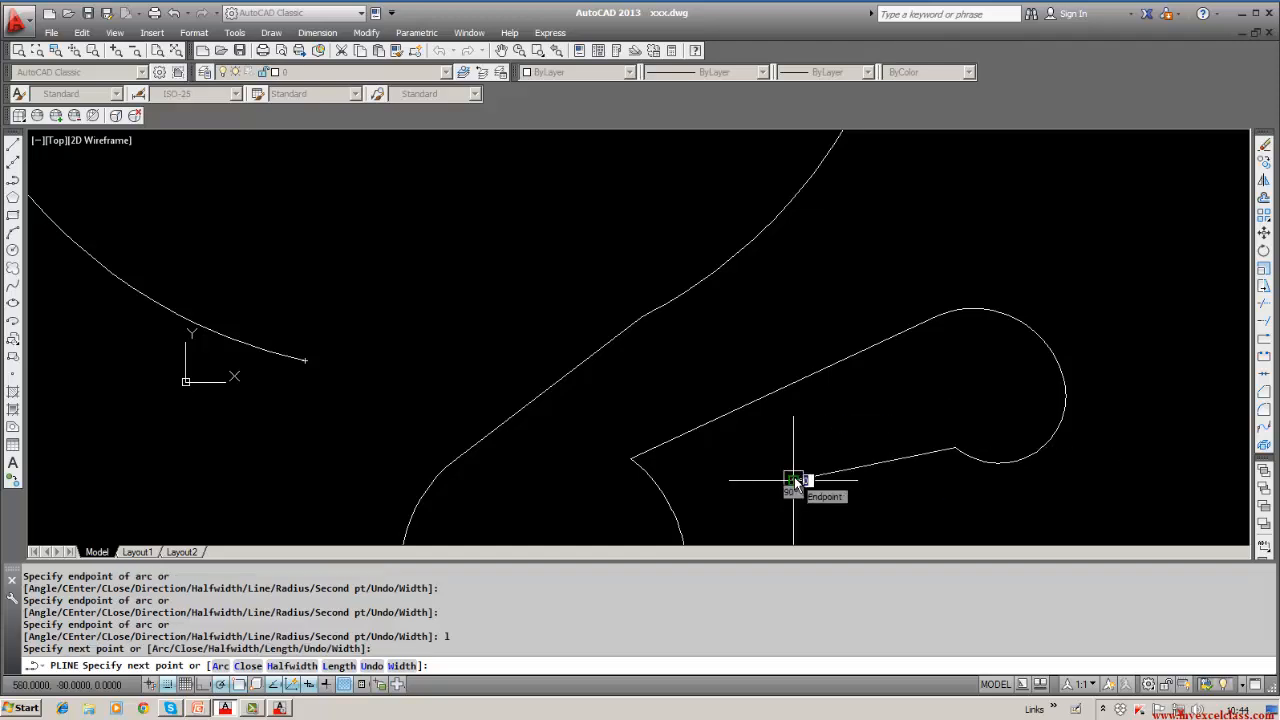
key(Return)
scroll(410, 299, down, 5)
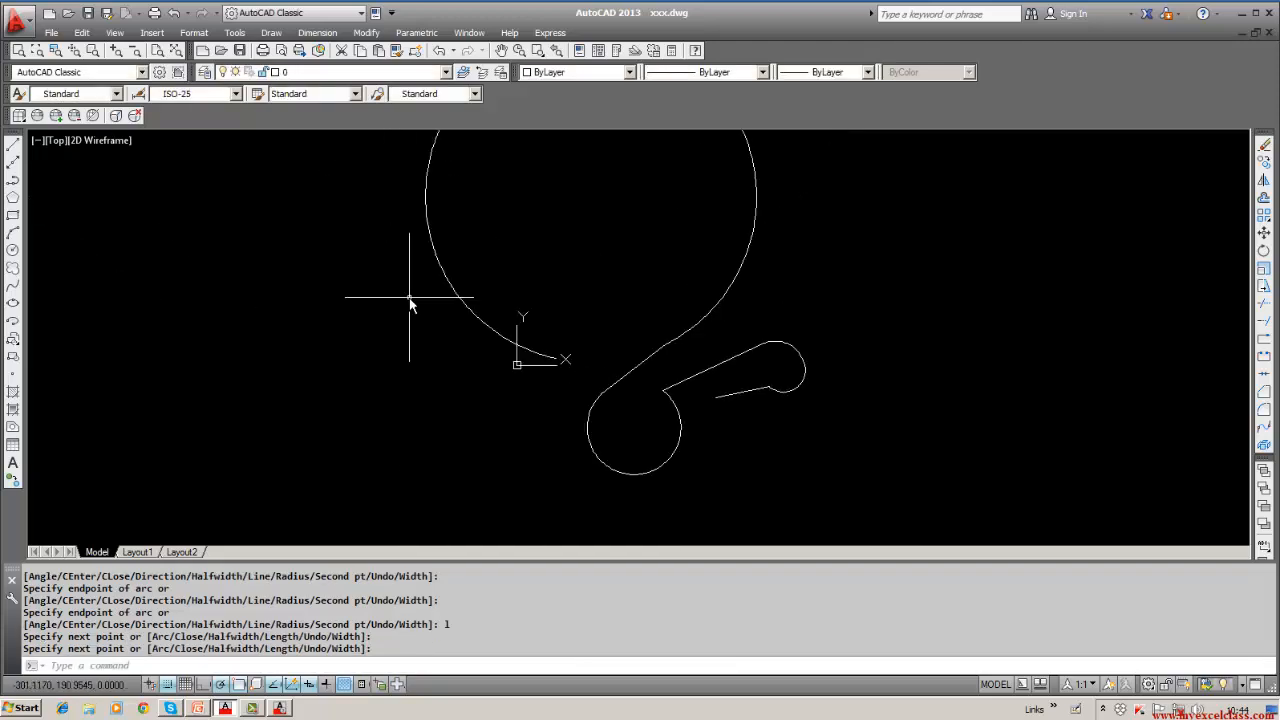
middle_drag(409, 286, 405, 392)
scroll(405, 392, down, 2)
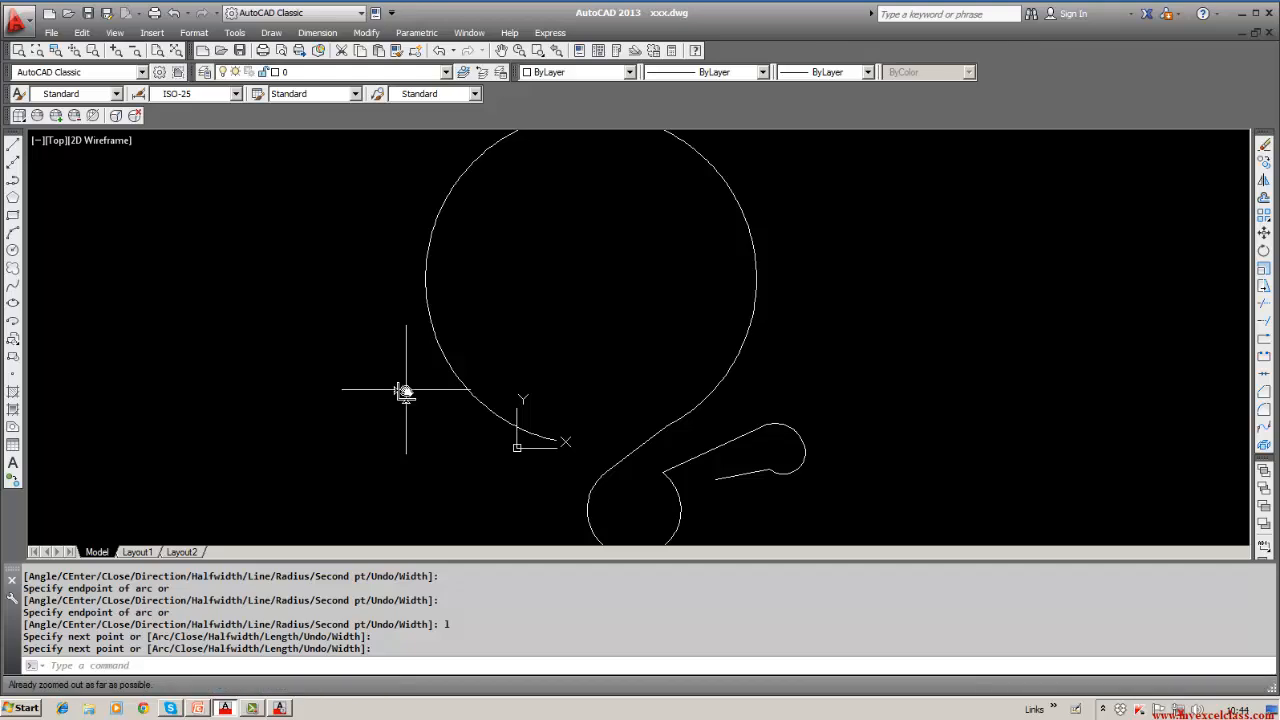
Erase the whole polyline of mixed arc and straight segments.
click(1264, 146)
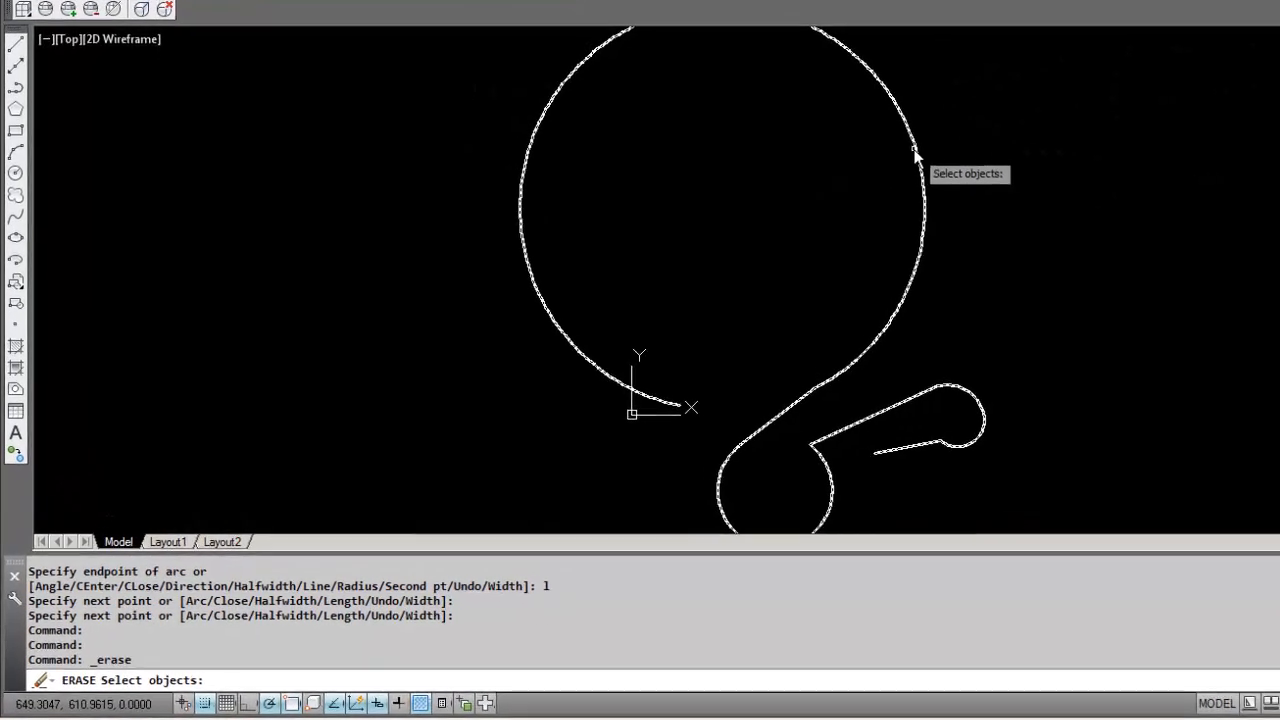
click(747, 231)
key(Return)
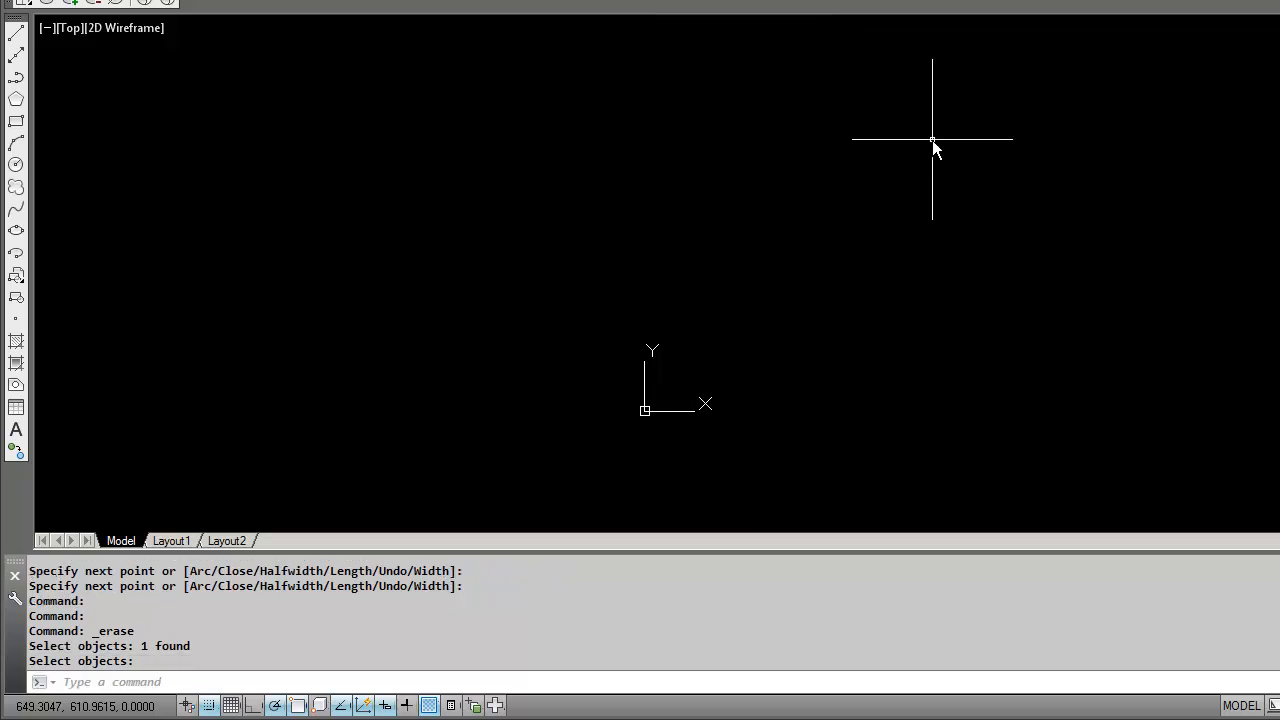
Start a new polyline at -670, 290 and draw its first straight segment to 150, 550.
click(17, 79)
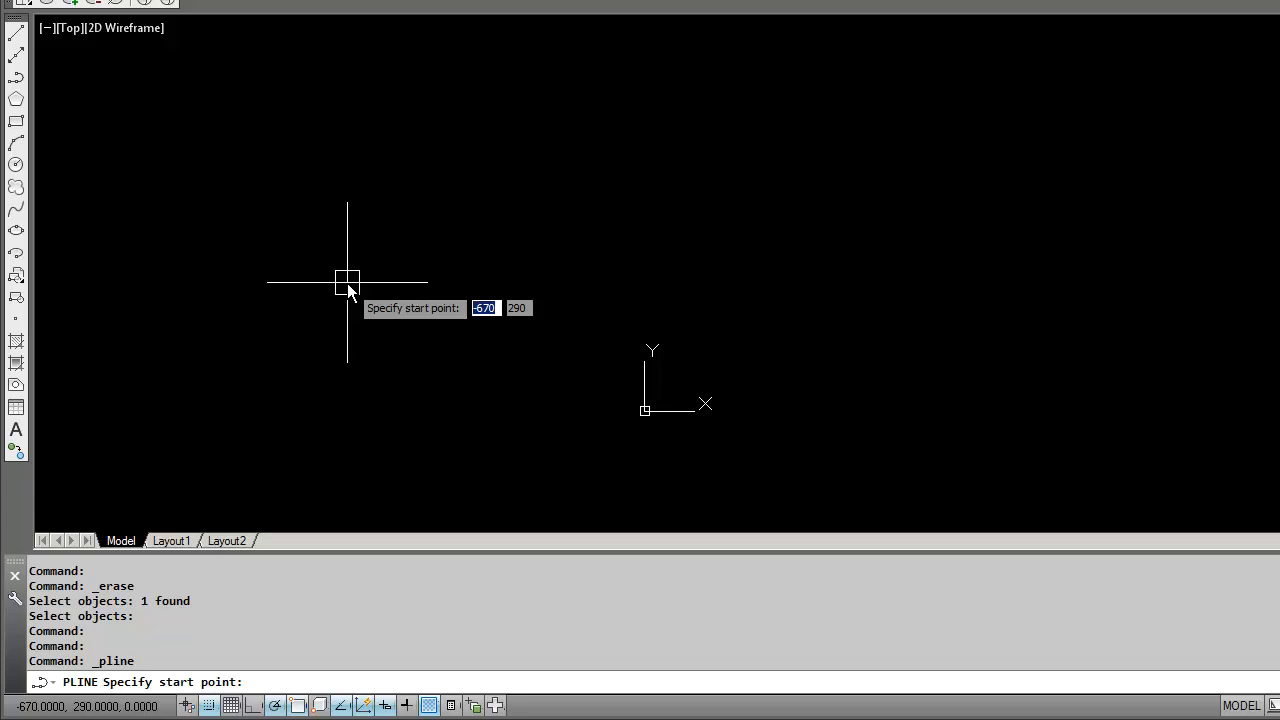
click(348, 289)
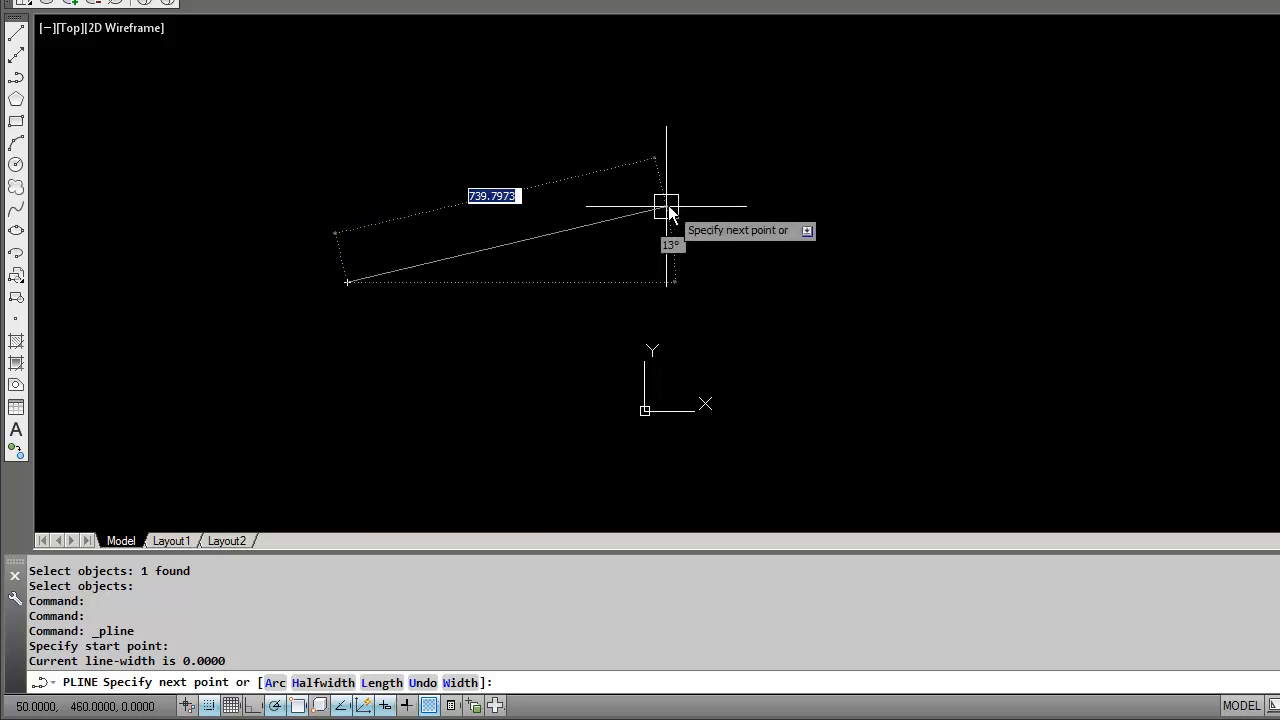
click(710, 170)
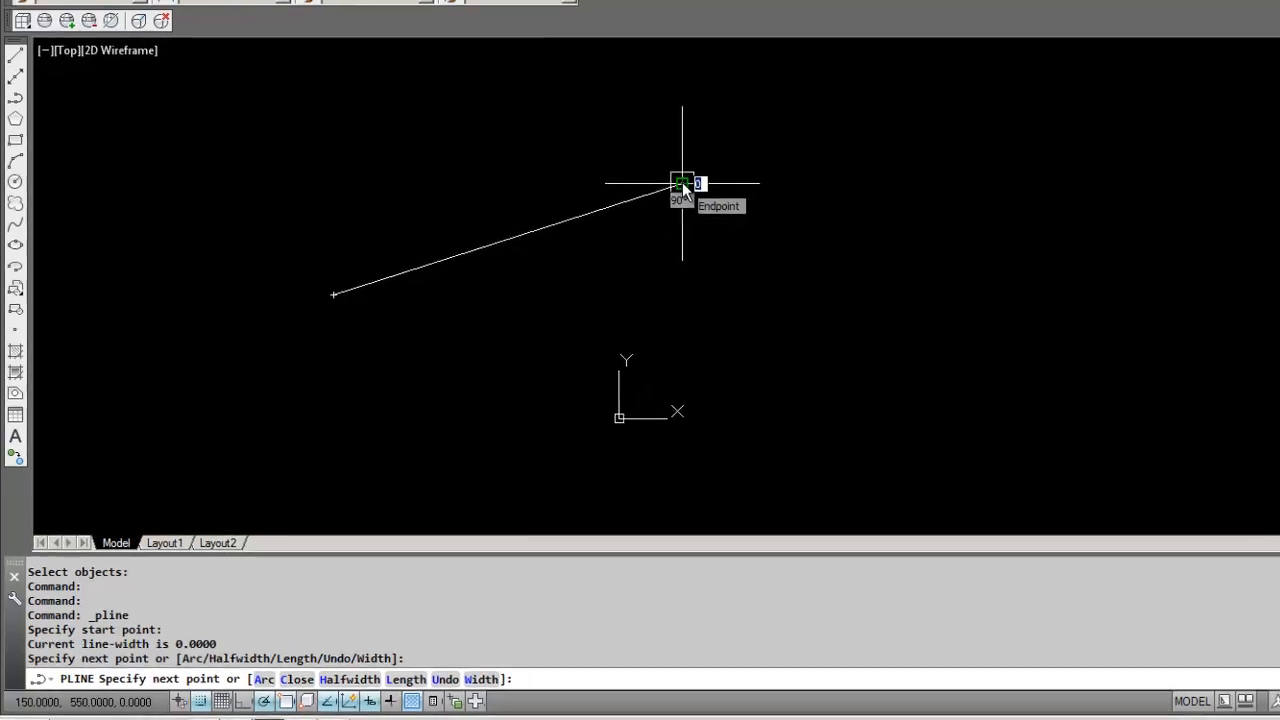
Add an arc segment ending at 590, 350 and return to Line mode for a horizontal straight segment to the right.
text(a)
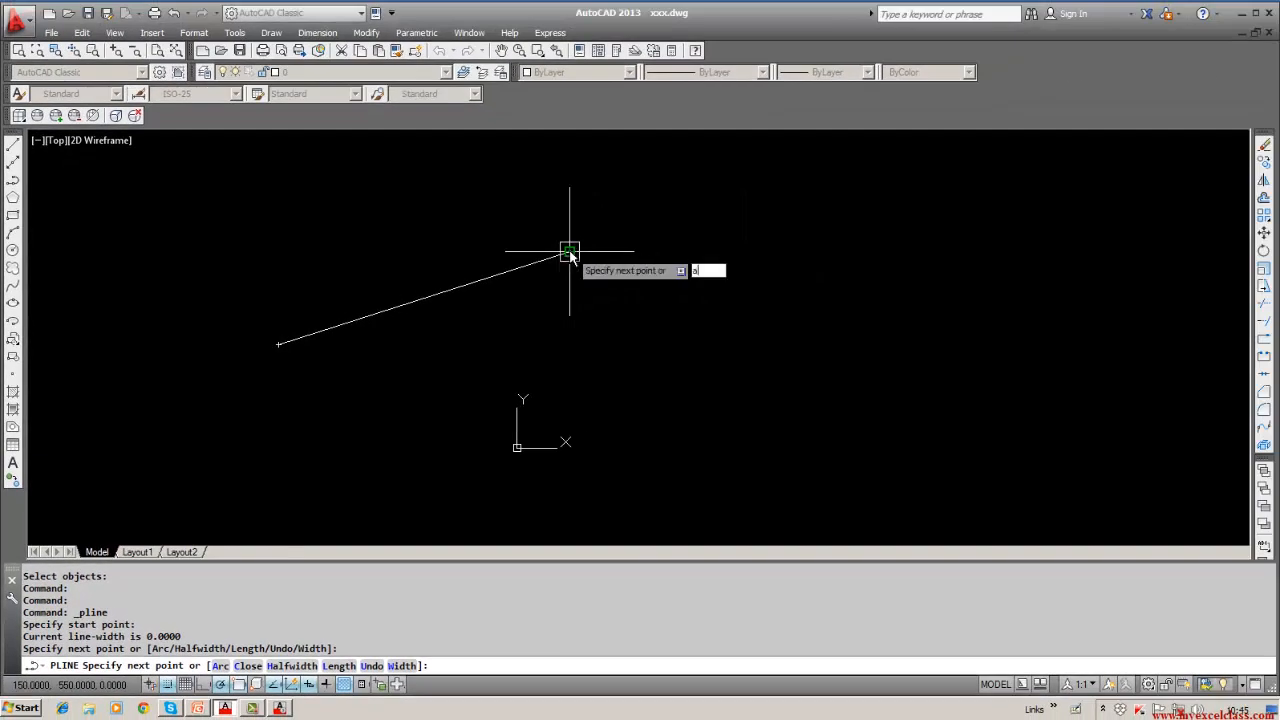
key(Return)
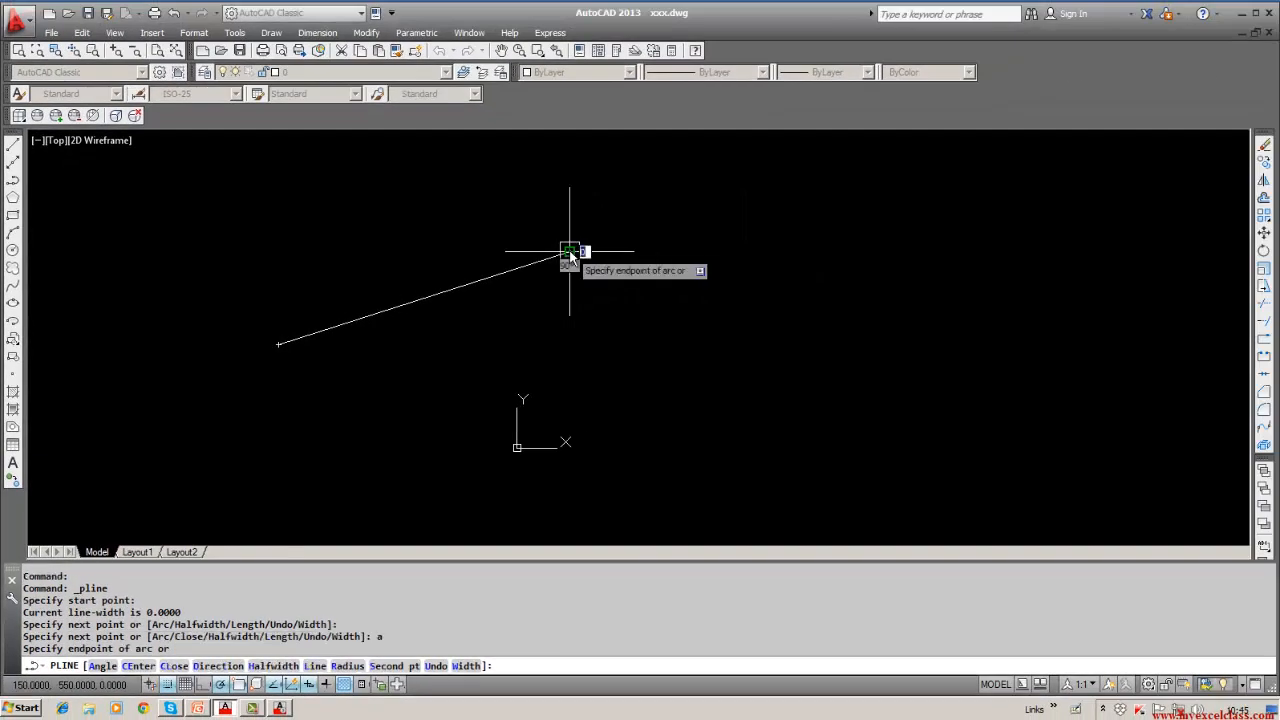
click(727, 323)
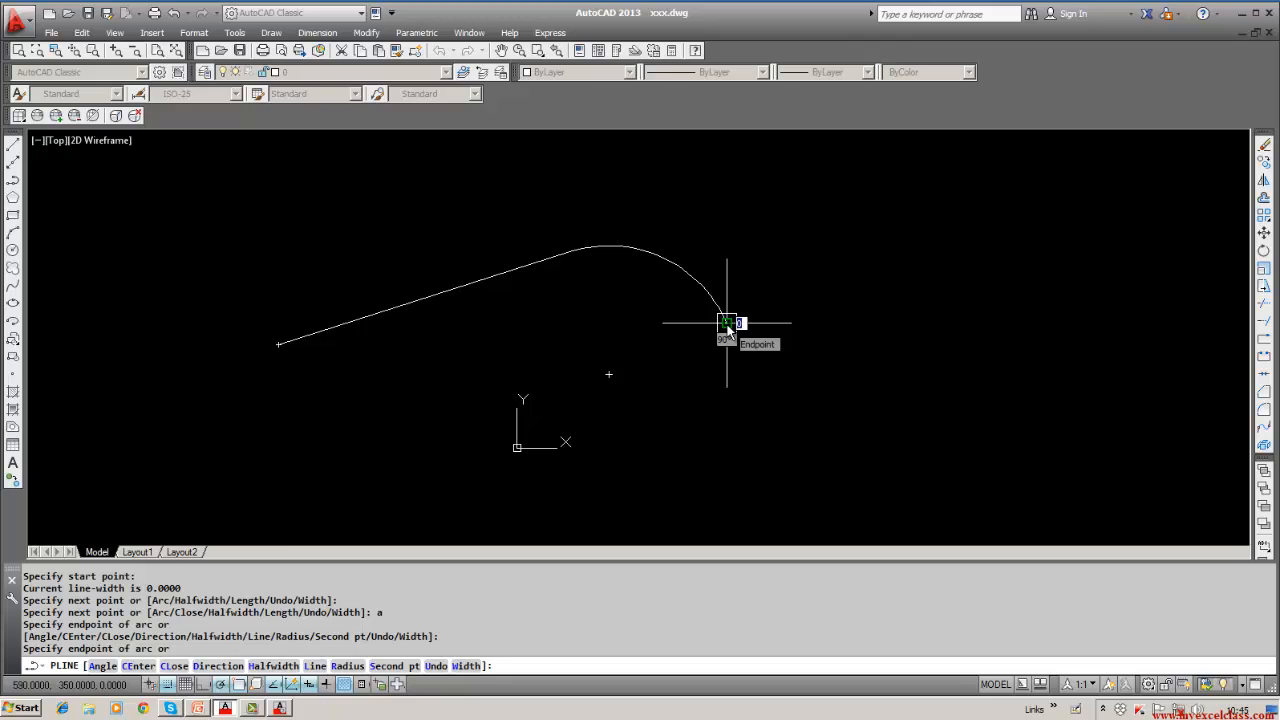
text(l)
key(Return)
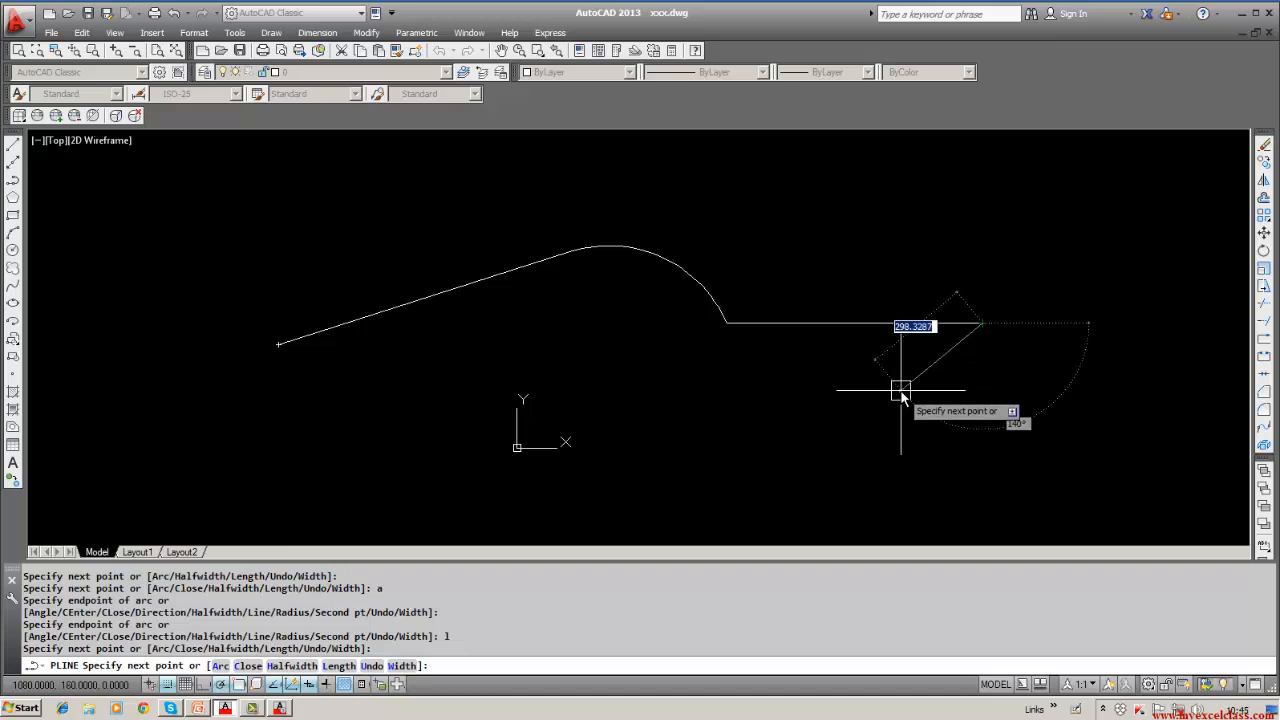
Extend the horizontal segment with the Length option, add a straight segment to 350, -110 and close the polyline.
text(l)
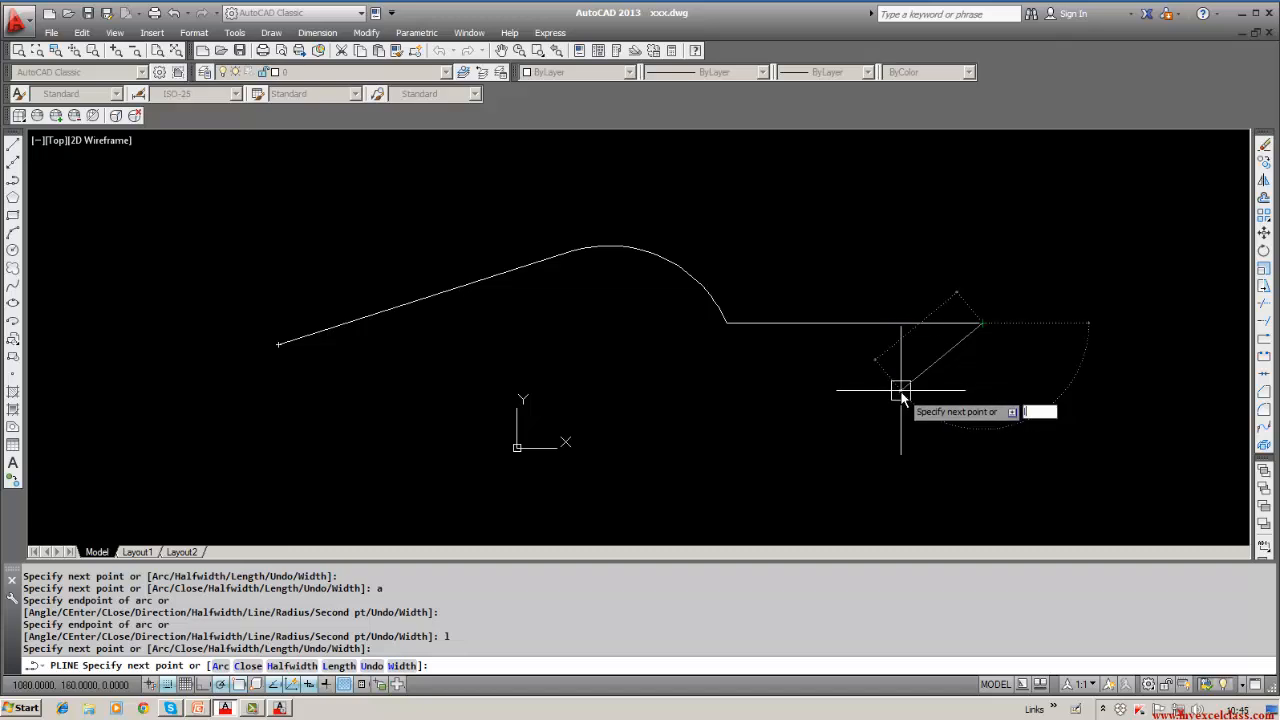
key(Return)
click(770, 483)
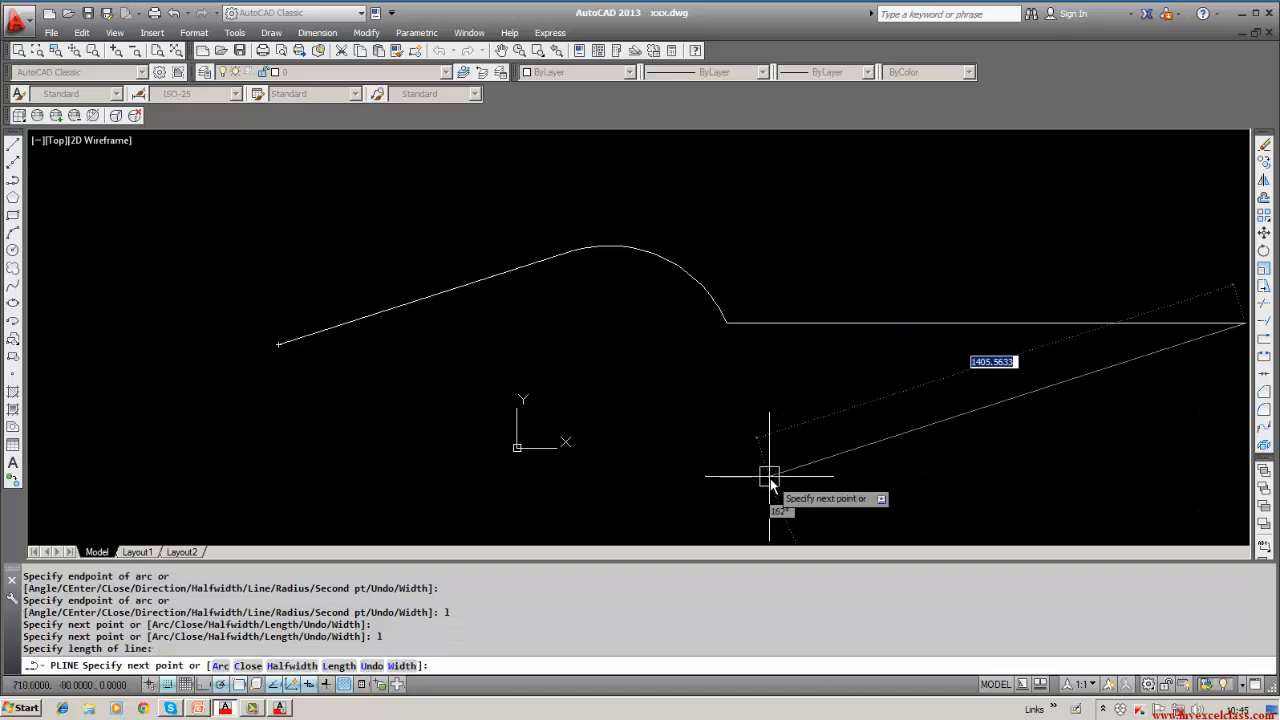
click(641, 487)
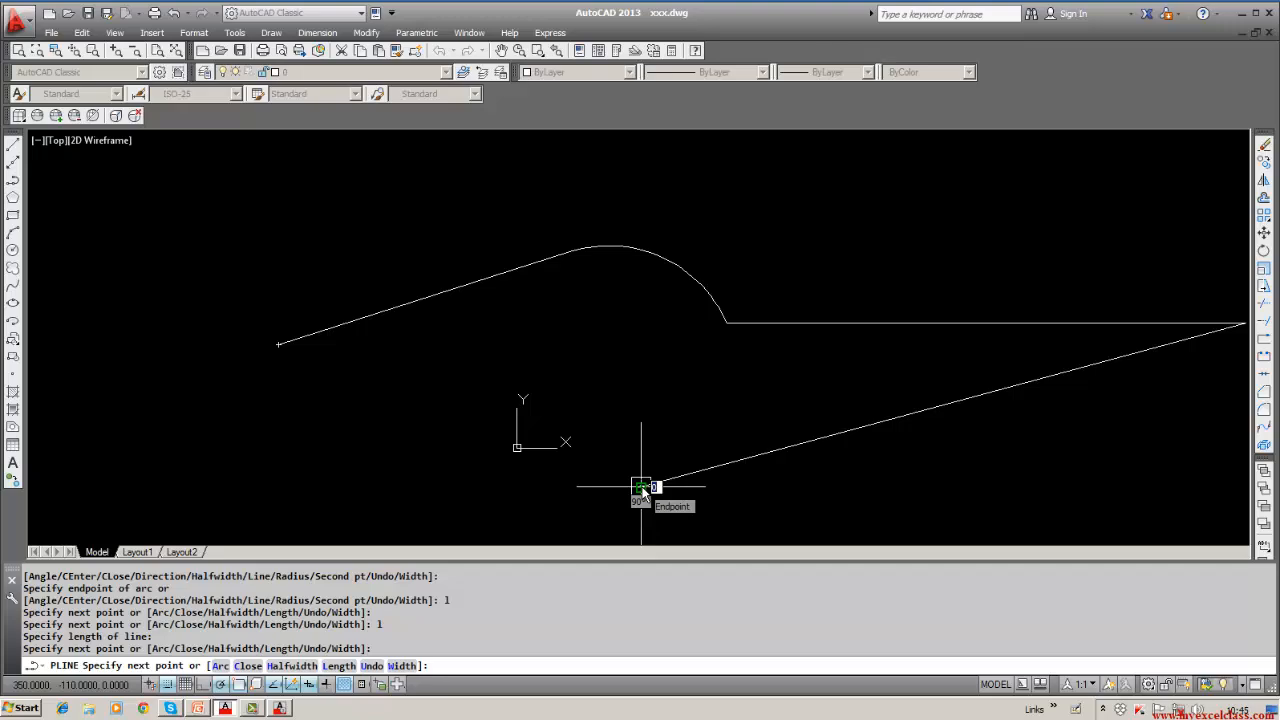
text(c)
key(Return)
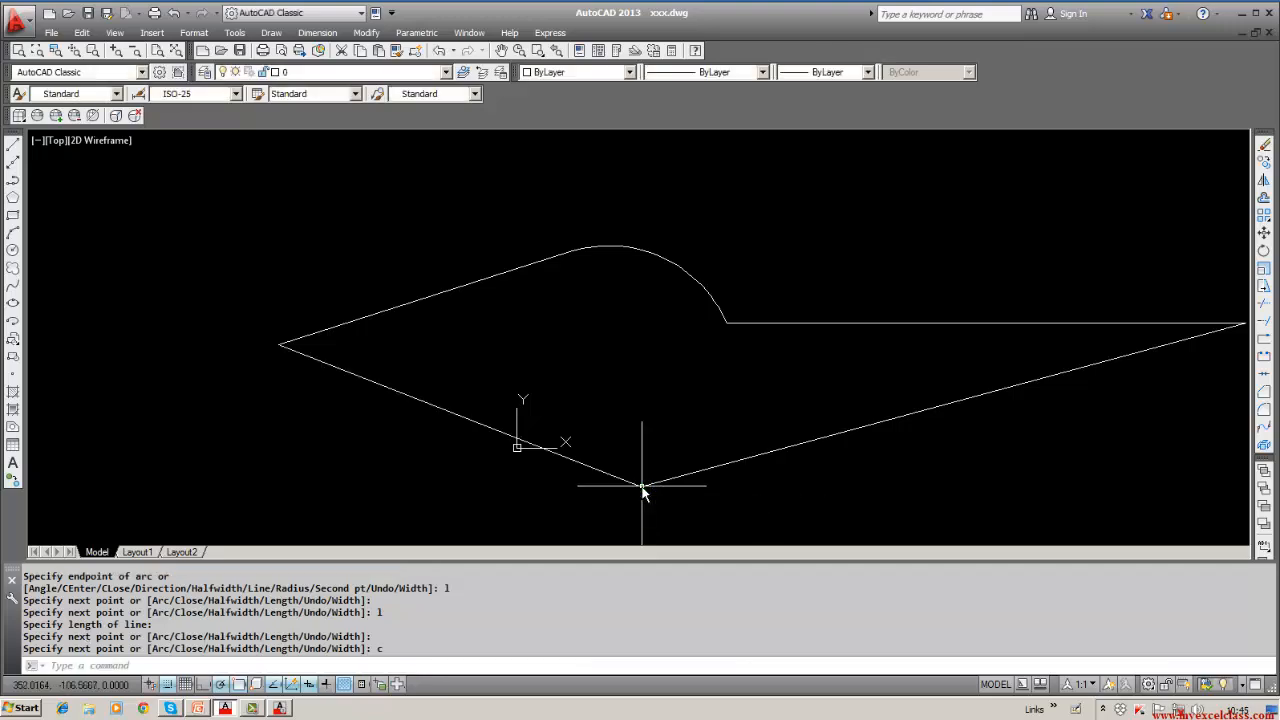
Erase the closed polyline of straight and arc segments.
scroll(628, 462, down, 2)
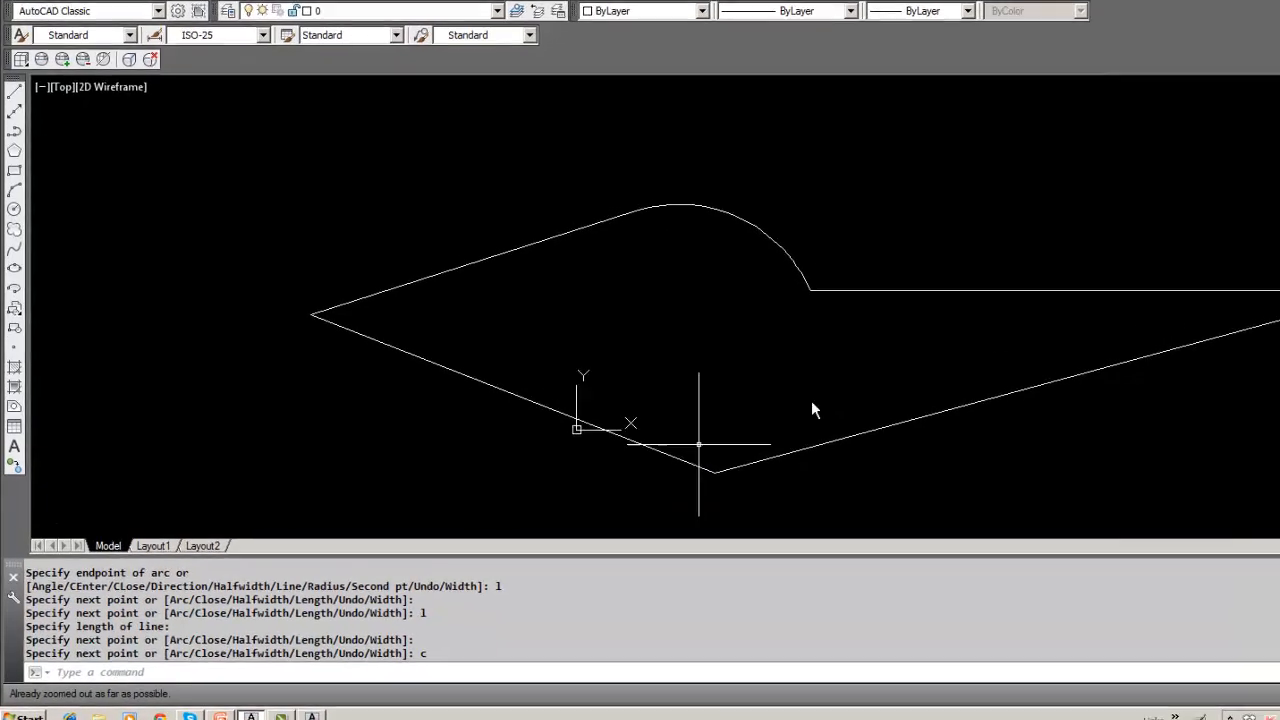
key(Escape)
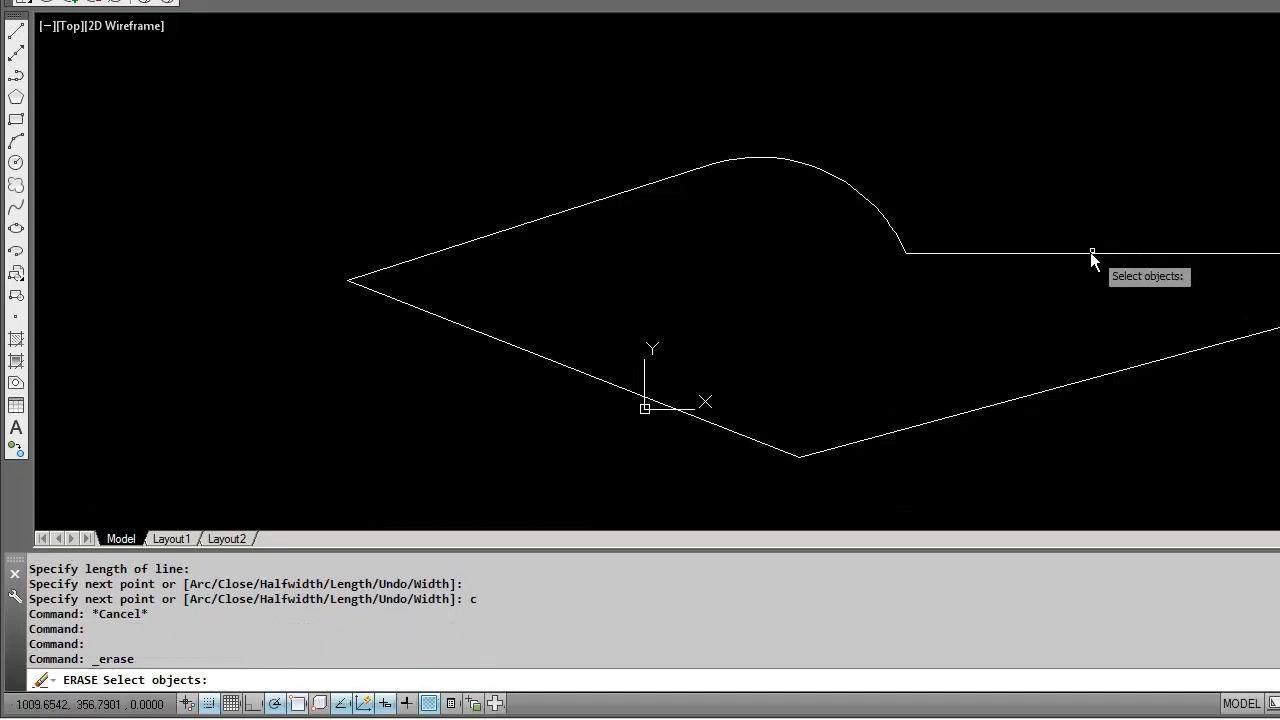
click(1090, 253)
key(Return)
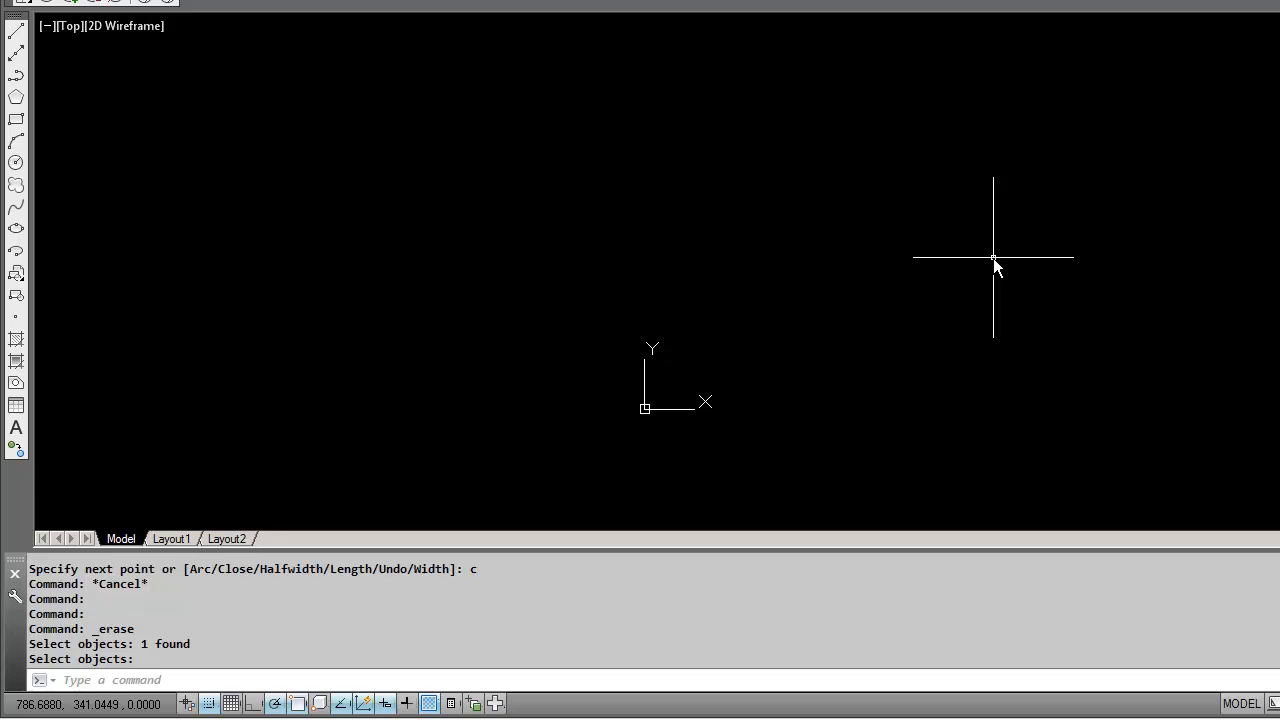
Draw a tapered single-segment polyline from -770, 310 to 730, 570 with starting width 0 and ending width 10.
click(15, 78)
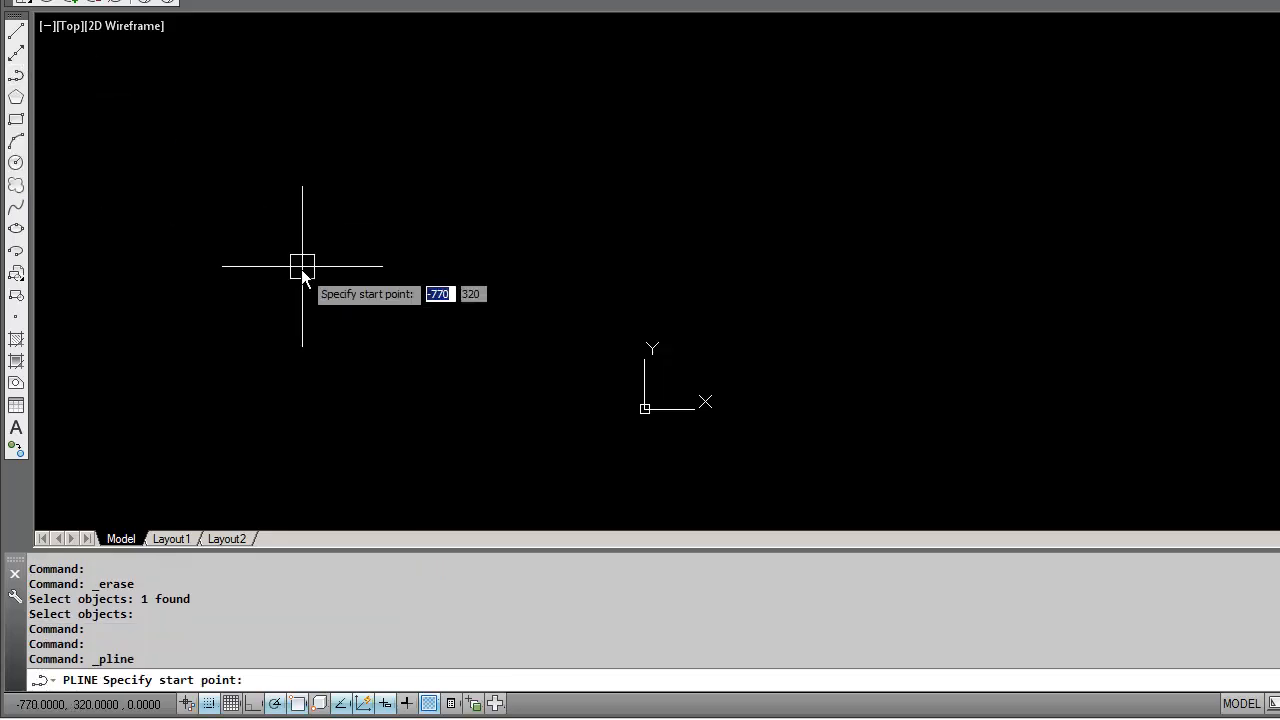
click(303, 277)
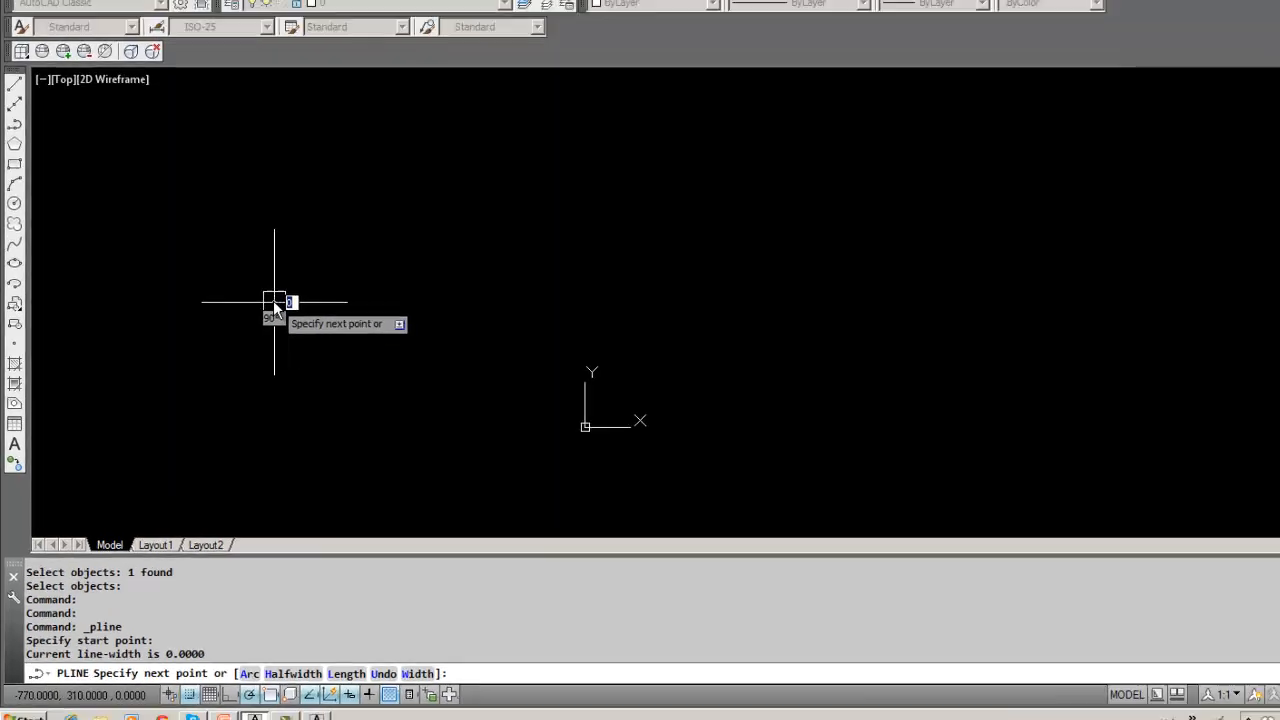
text(w)
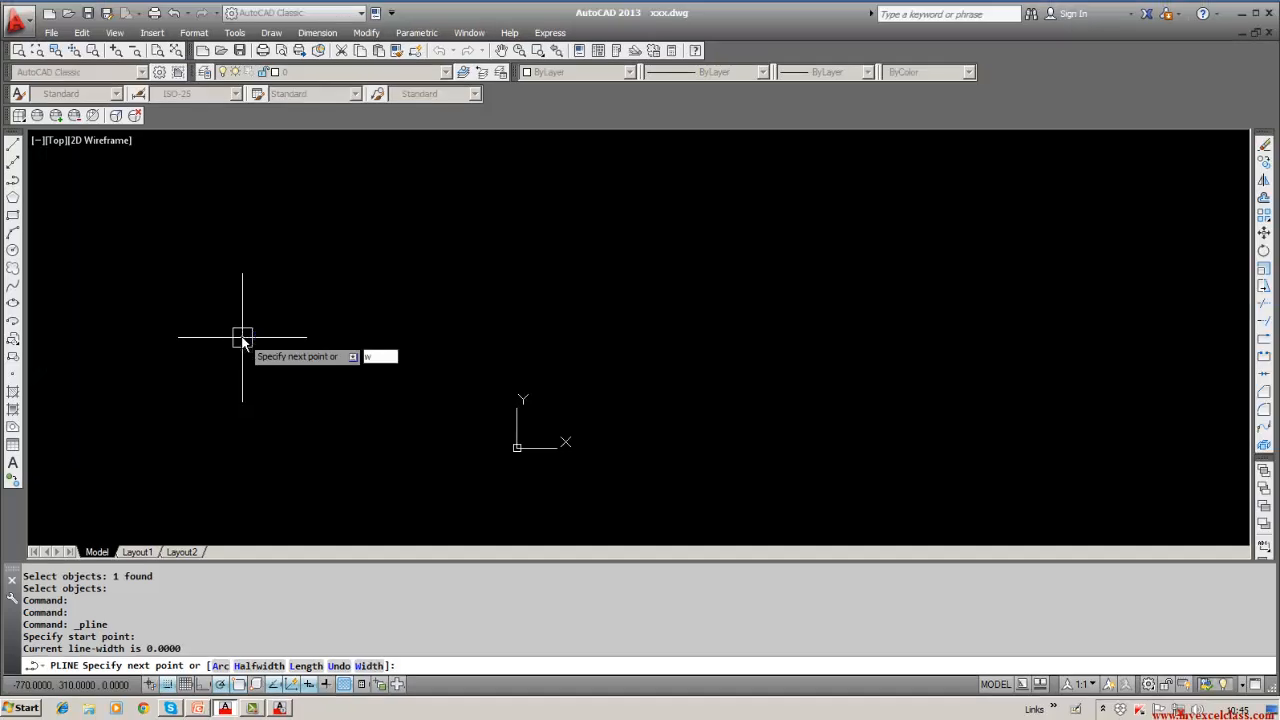
key(Return)
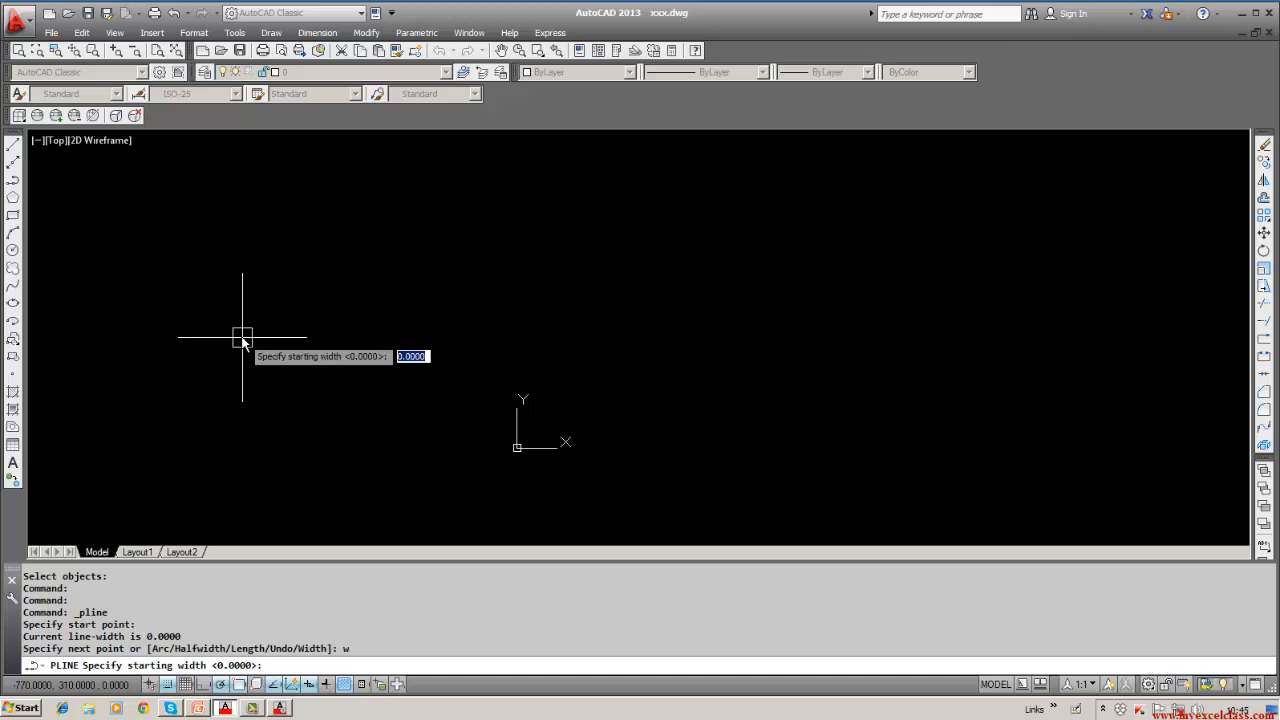
key(Return)
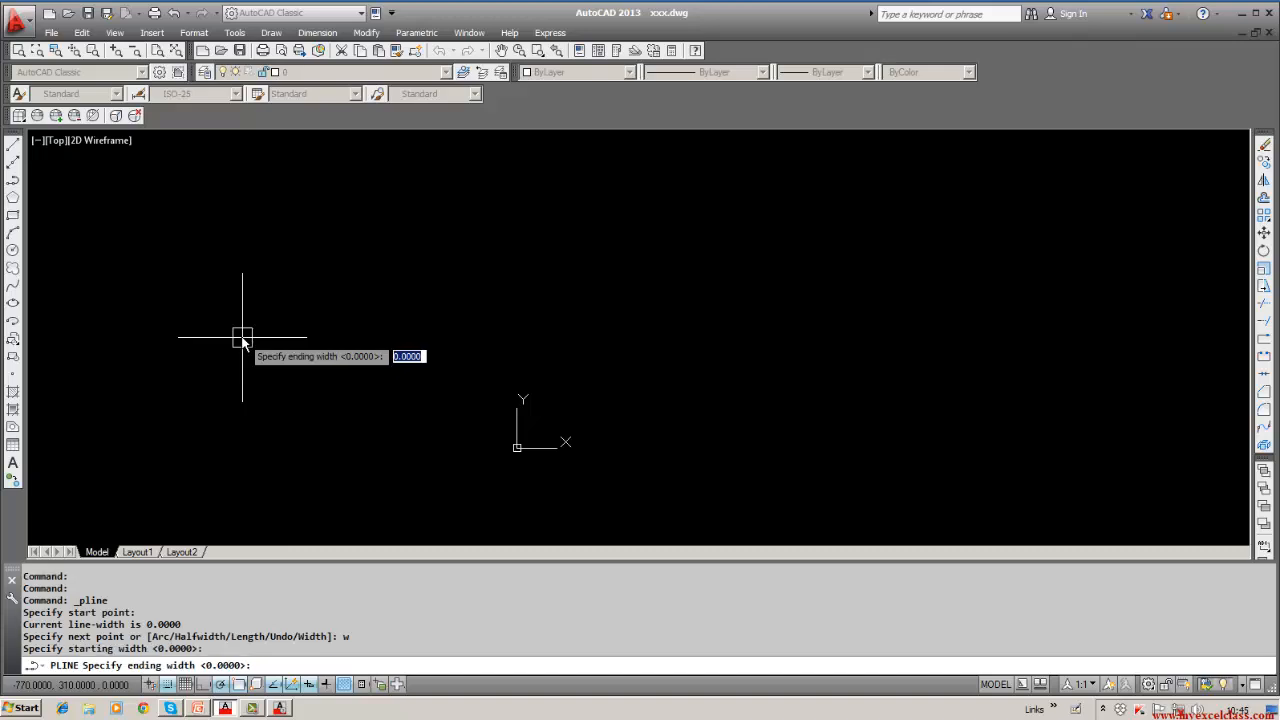
text(10)
key(Return)
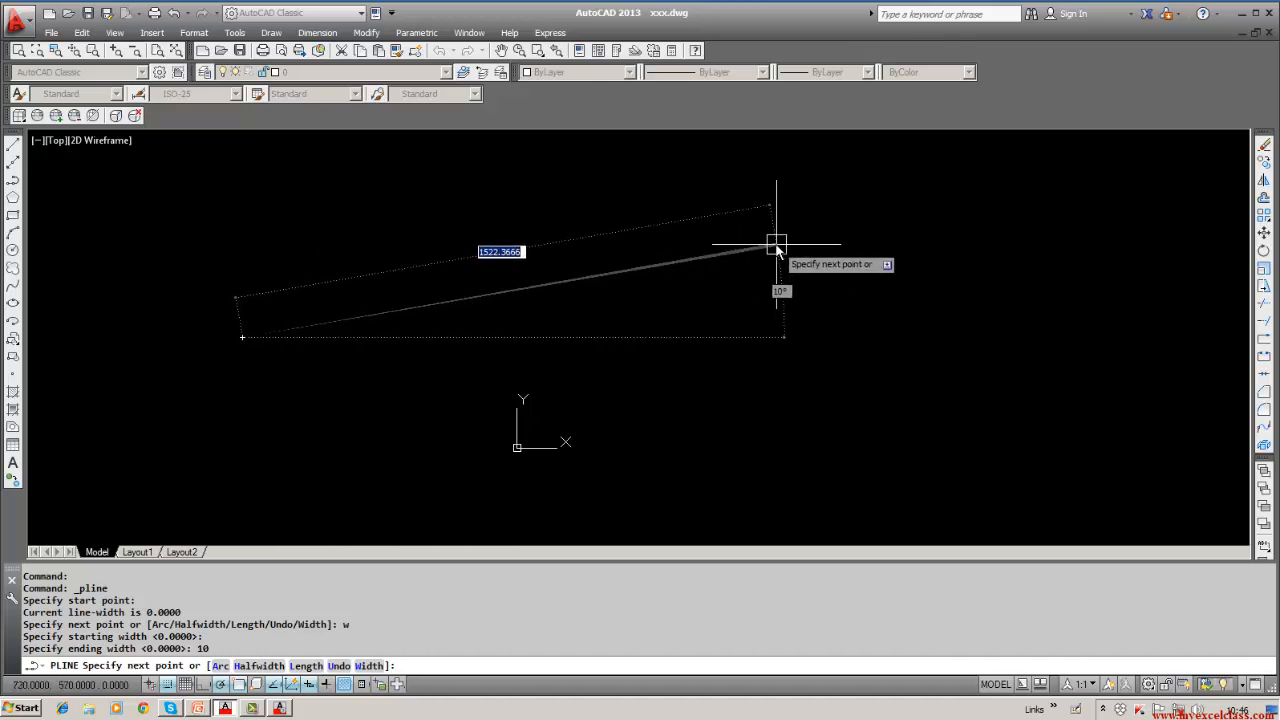
click(777, 246)
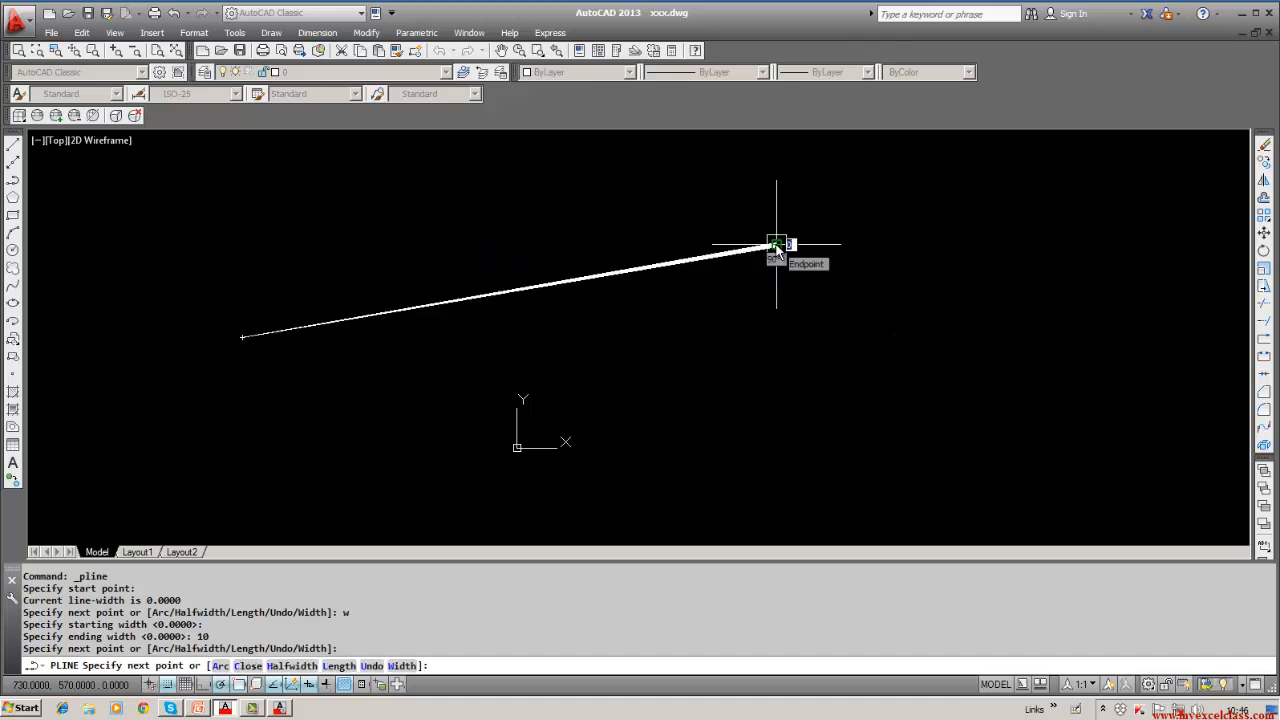
key(Return)
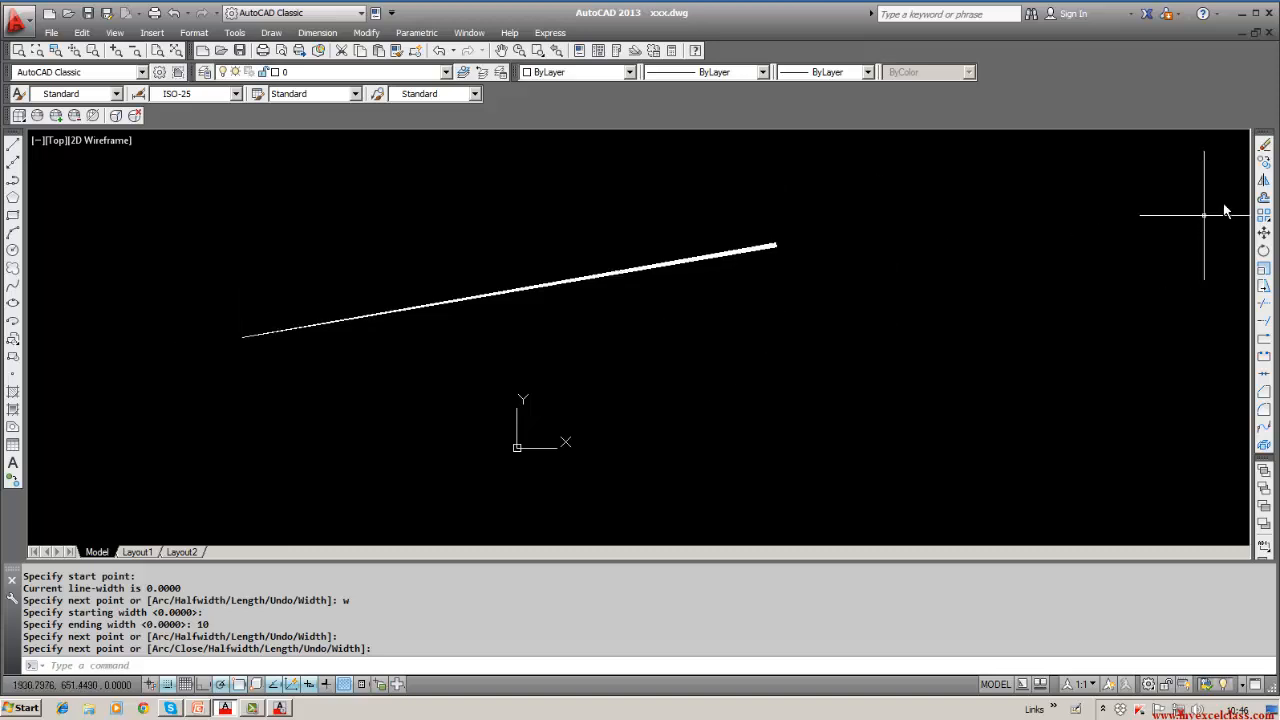
Erase the tapered single-segment polyline.
click(1263, 145)
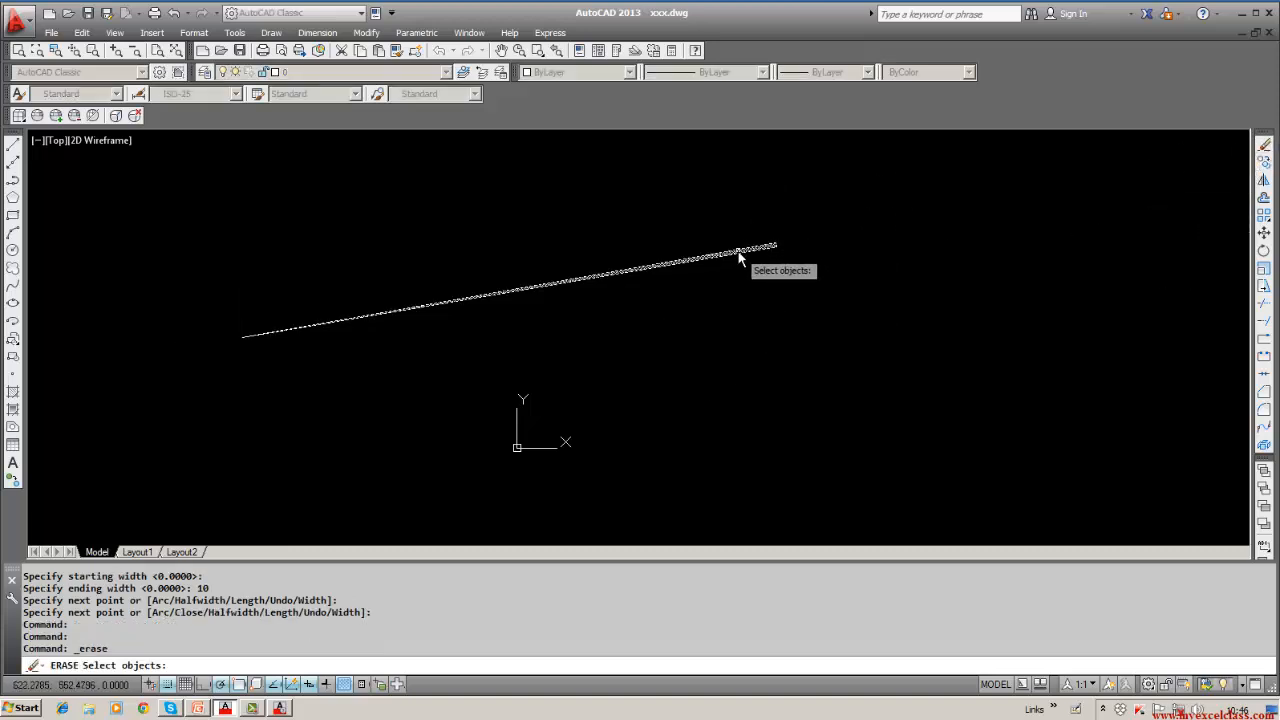
click(742, 252)
key(Return)
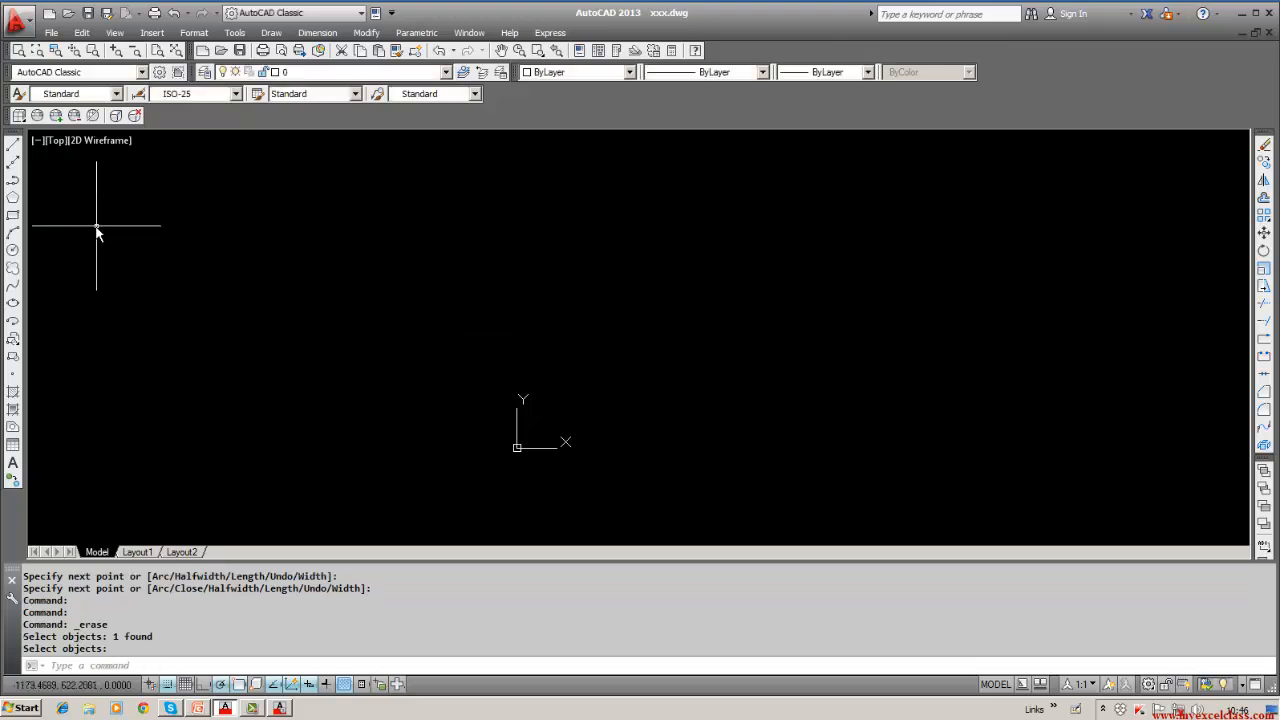
Start a new polyline at -500, 170 and draw a rising segment with starting width 10 and ending width 20.
click(13, 180)
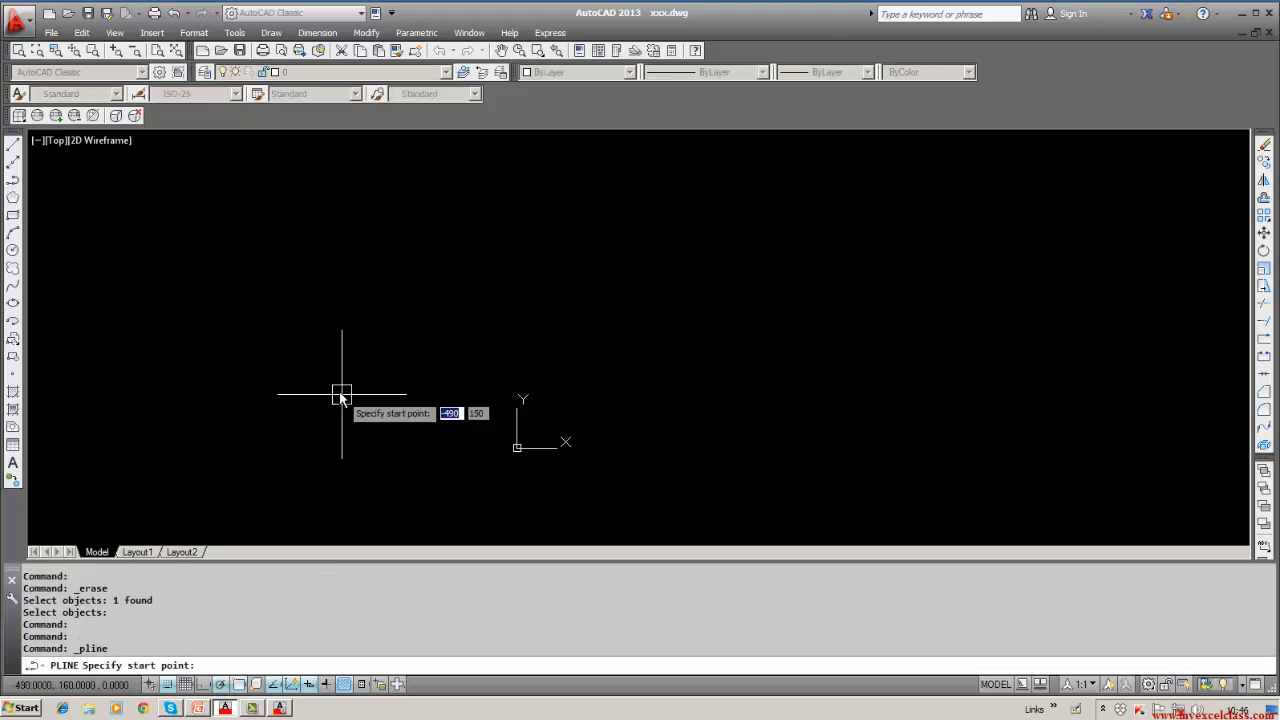
click(339, 387)
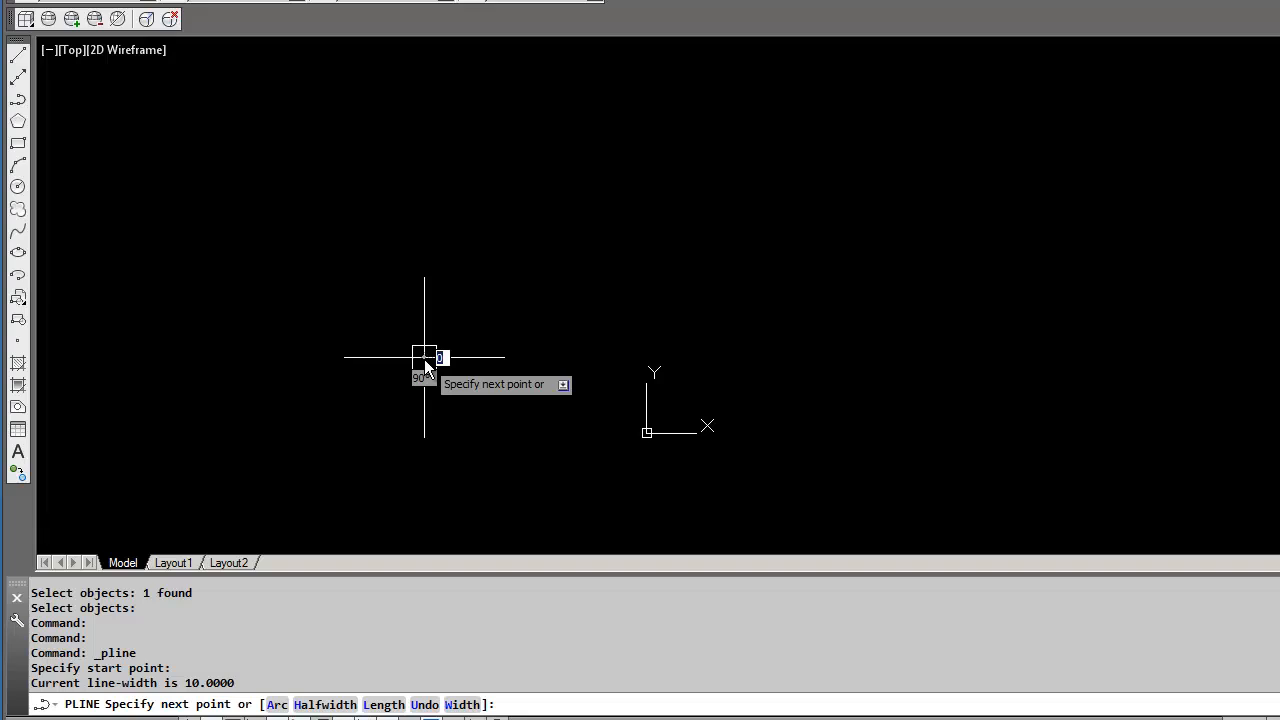
text(w)
key(Return)
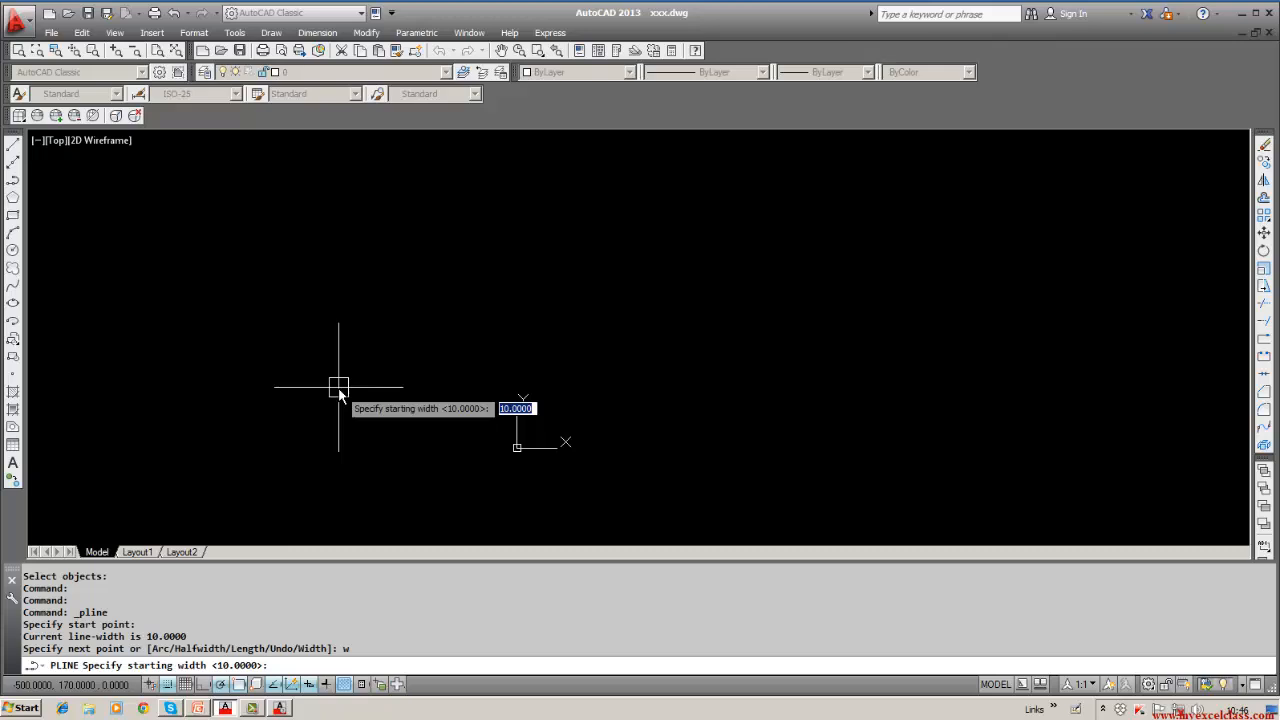
key(Return)
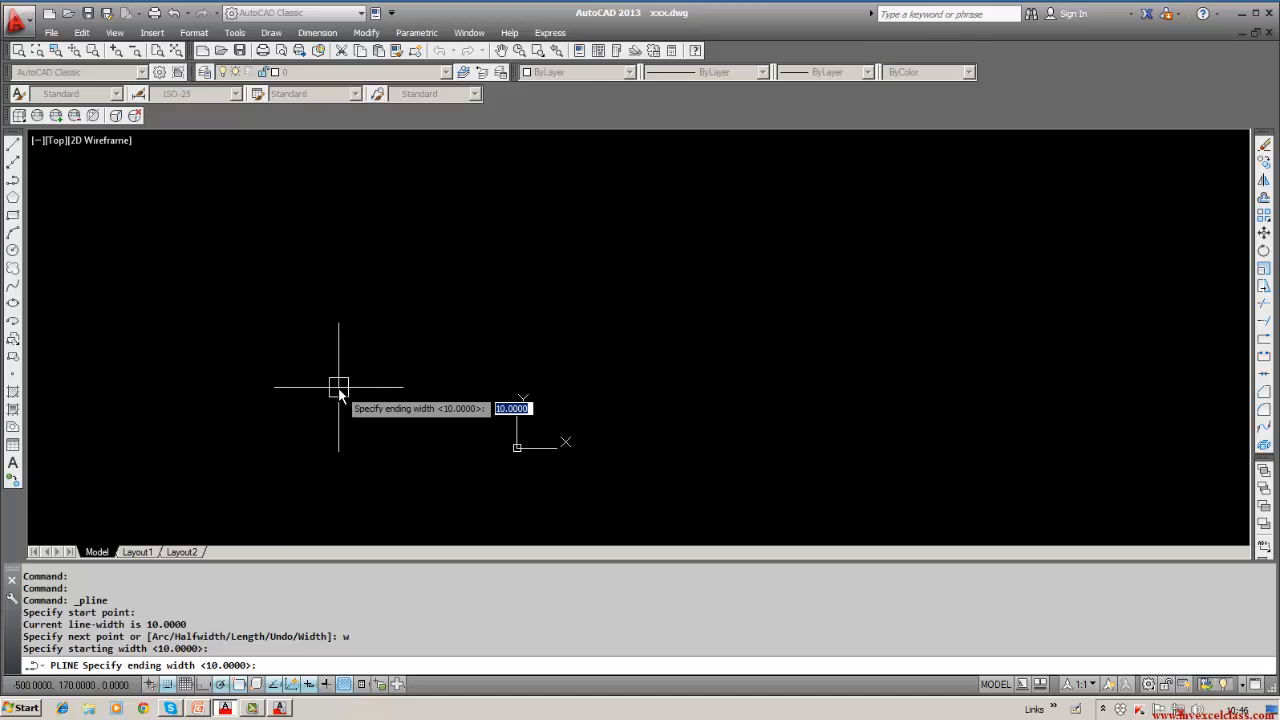
text(20)
key(Return)
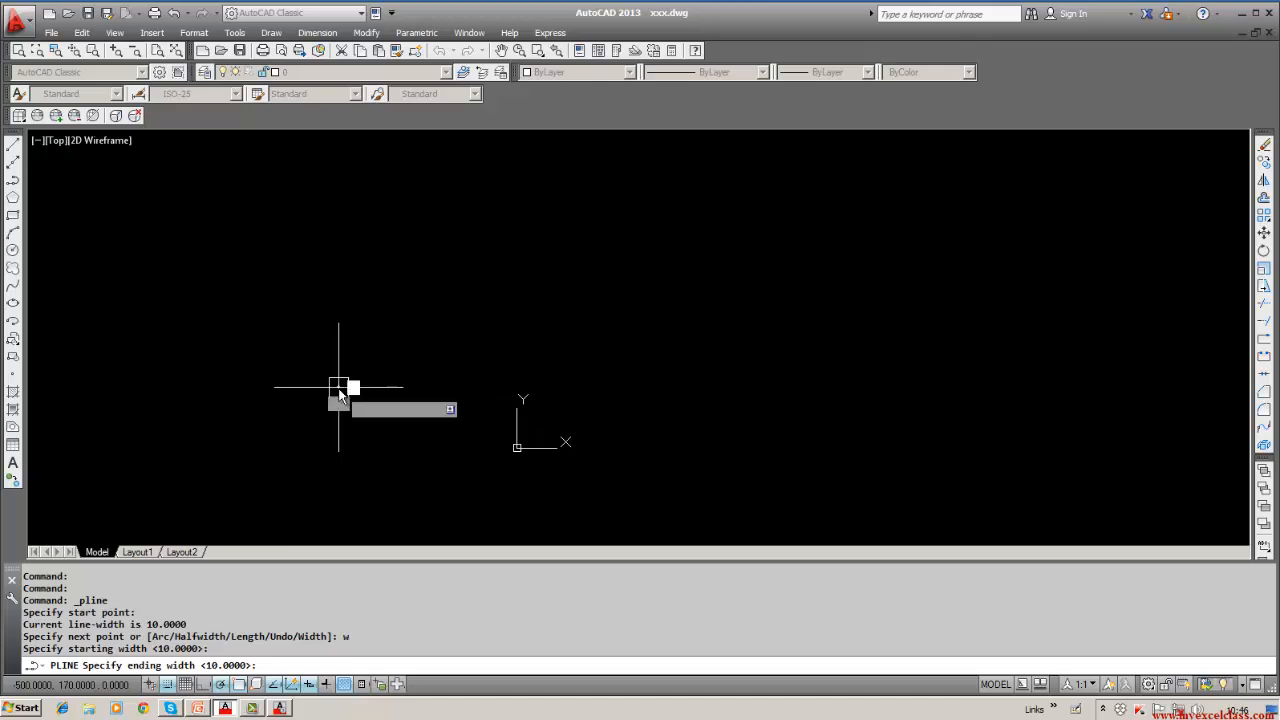
click(772, 294)
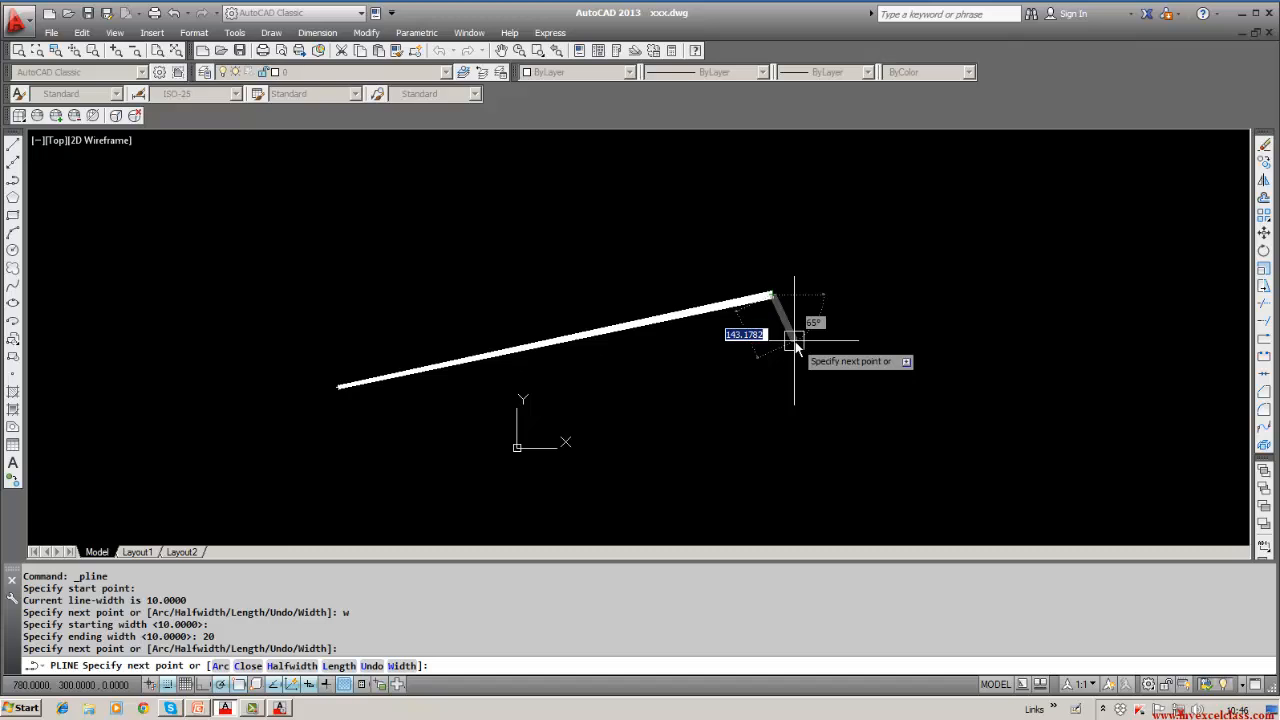
Set the starting and ending widths to 0 and add a straight segment sloping down from the thick end.
text(w)
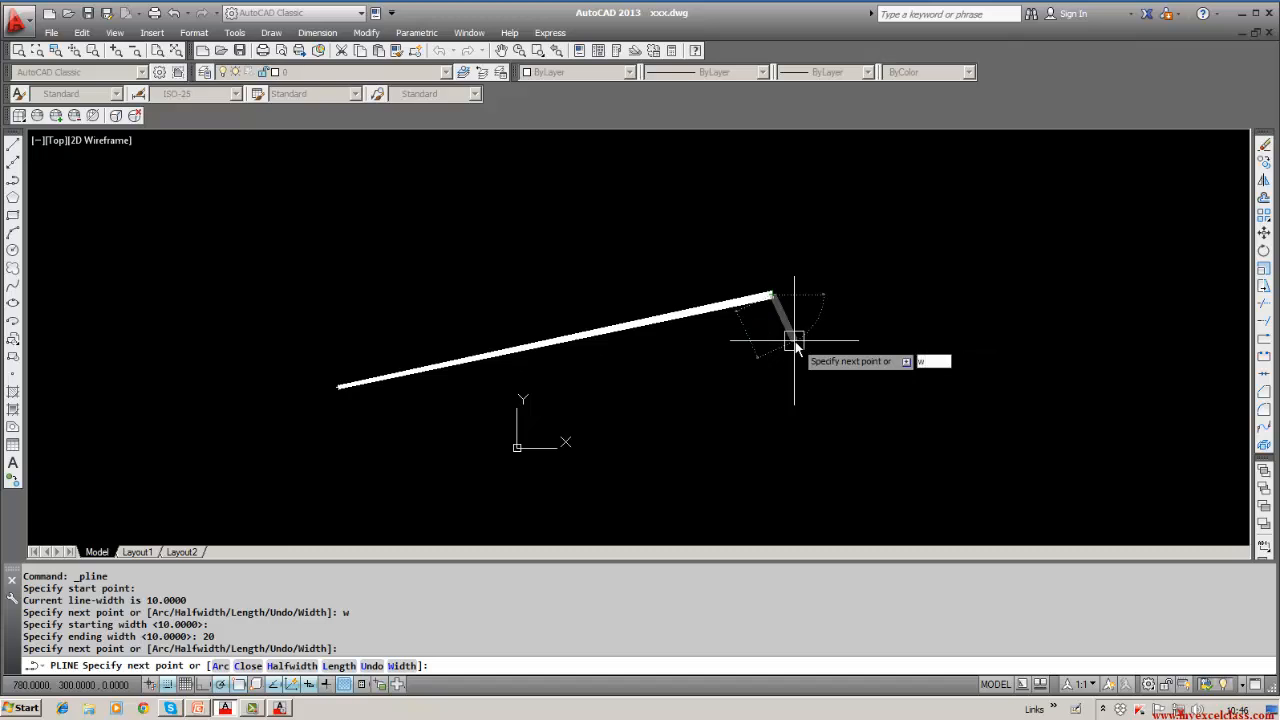
key(Return)
text(0)
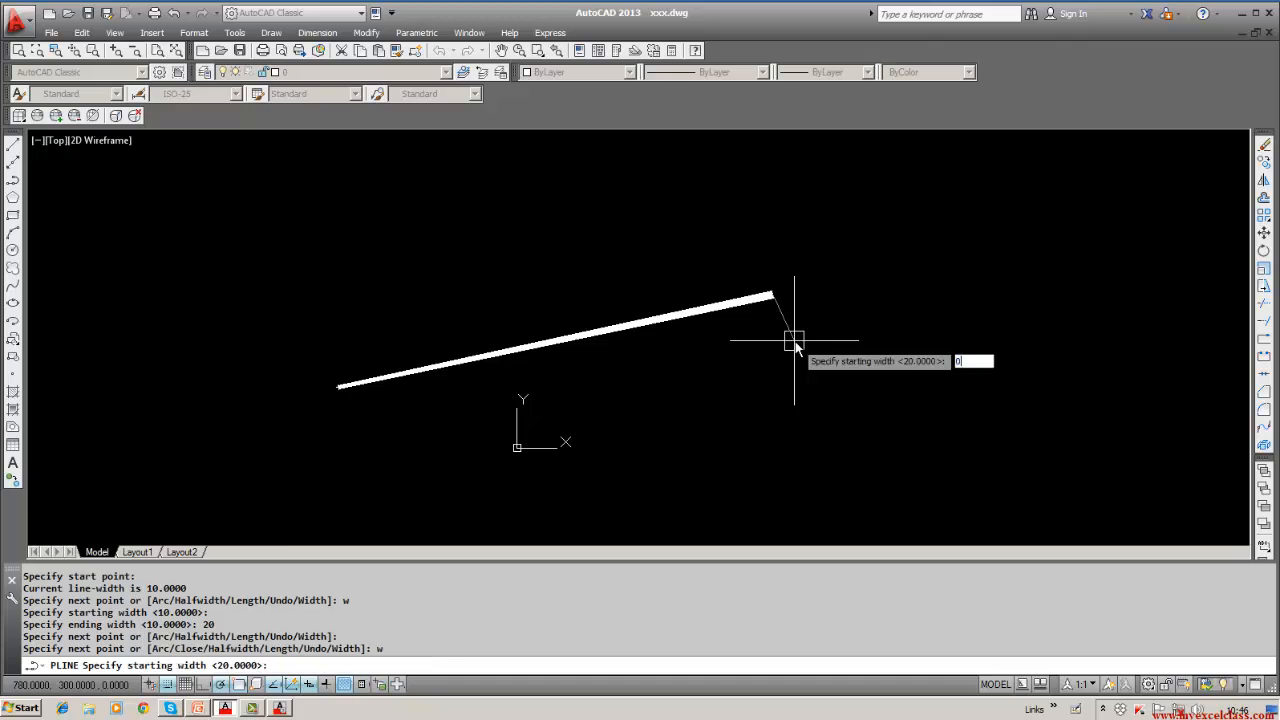
key(Return)
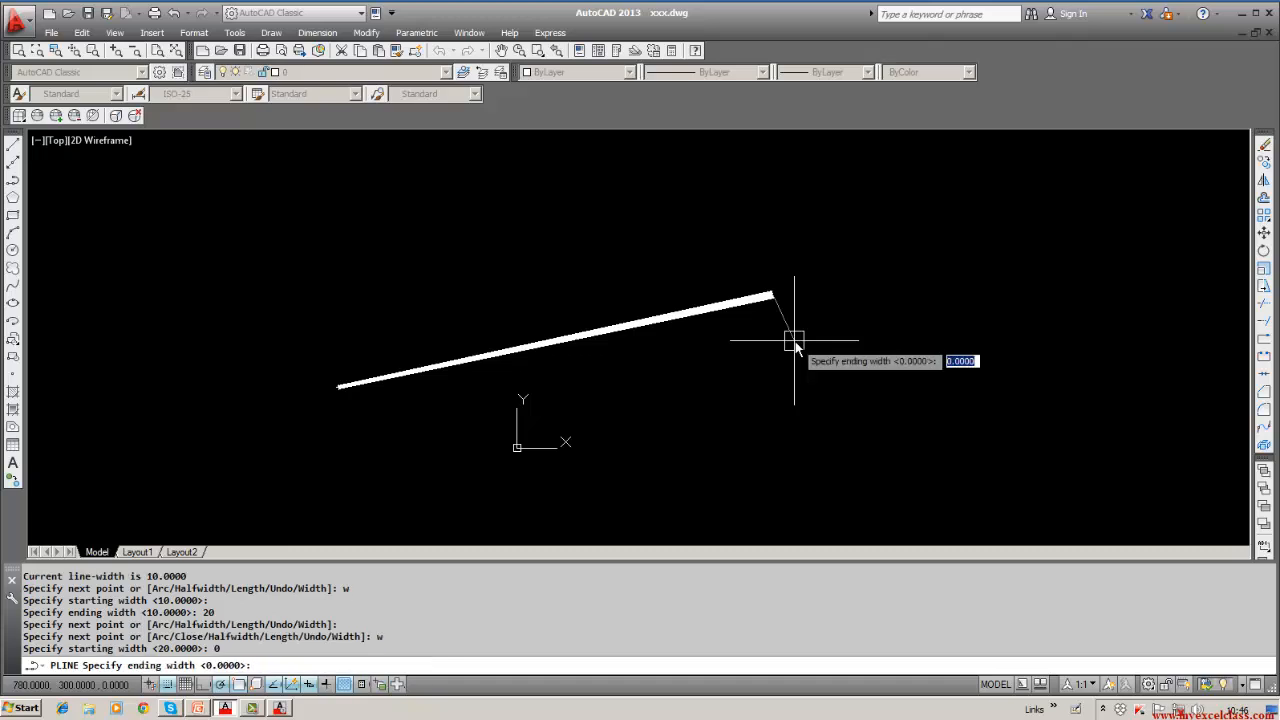
text(0)
key(Return)
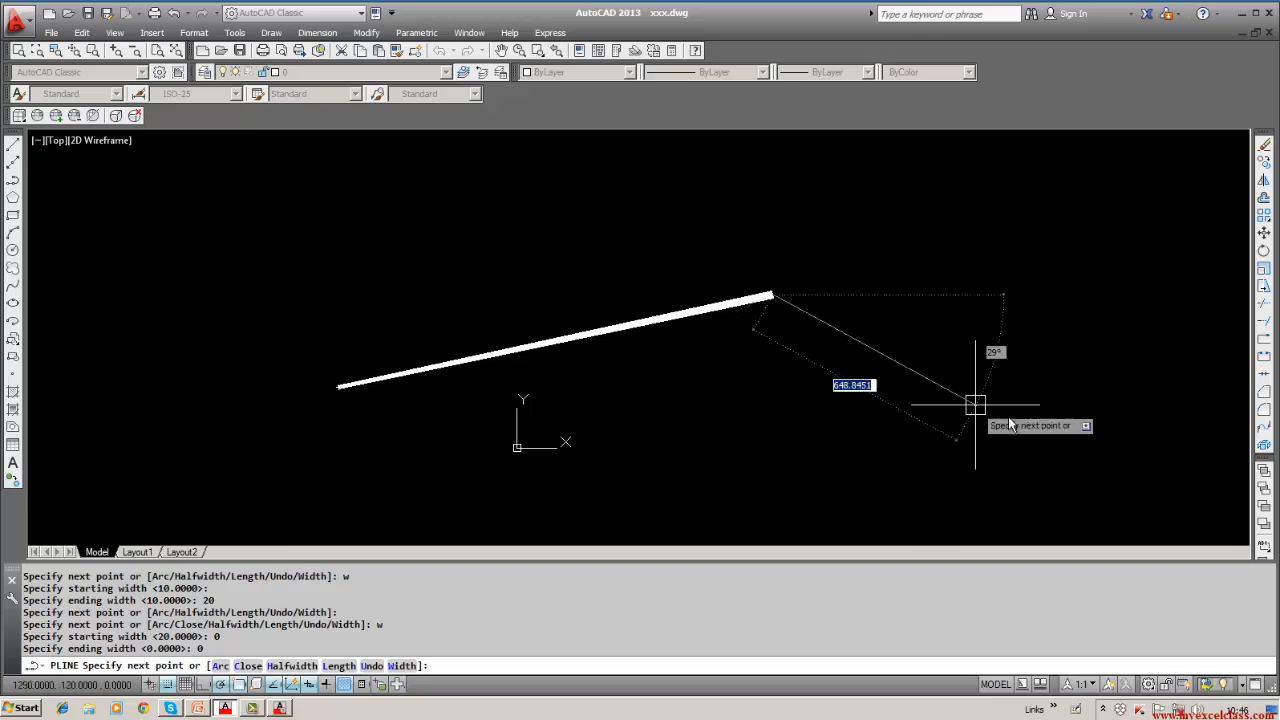
click(1057, 418)
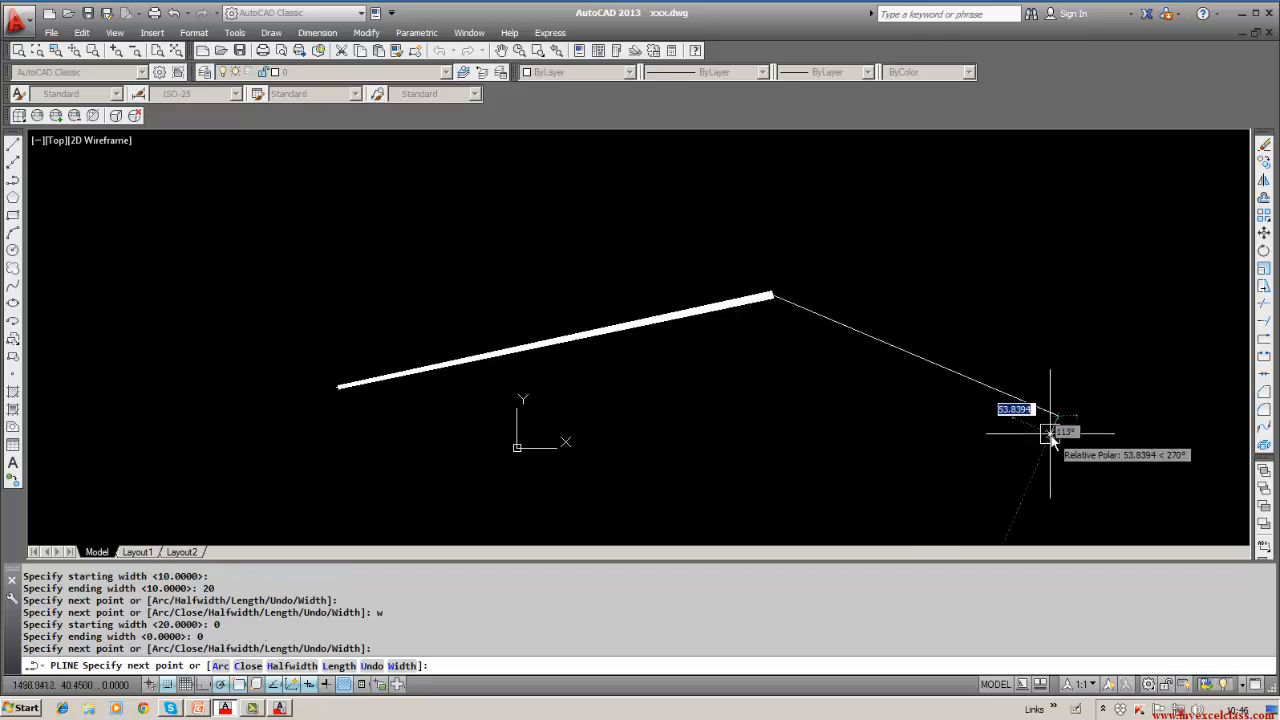
Switch to Arc and add a chain of arc segments curving back beneath the lines, using the Angle option for one, and end the polyline.
text(a)
key(Return)
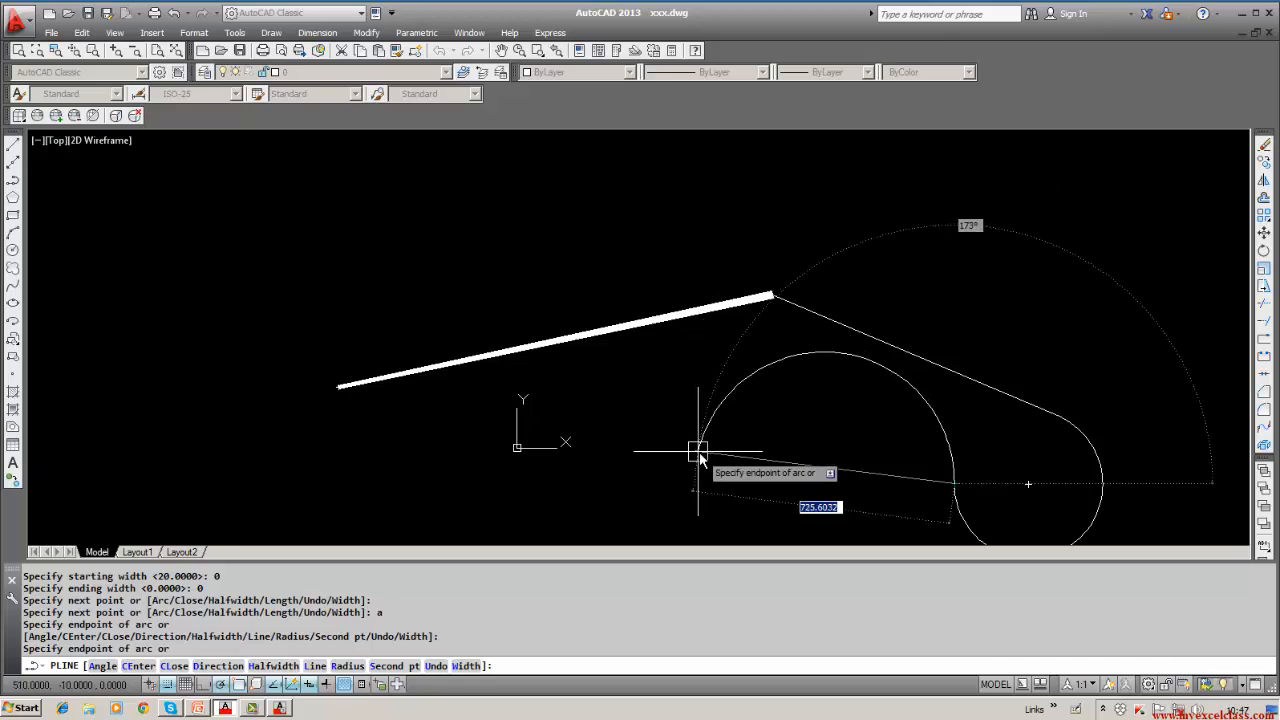
text(a)
key(Return)
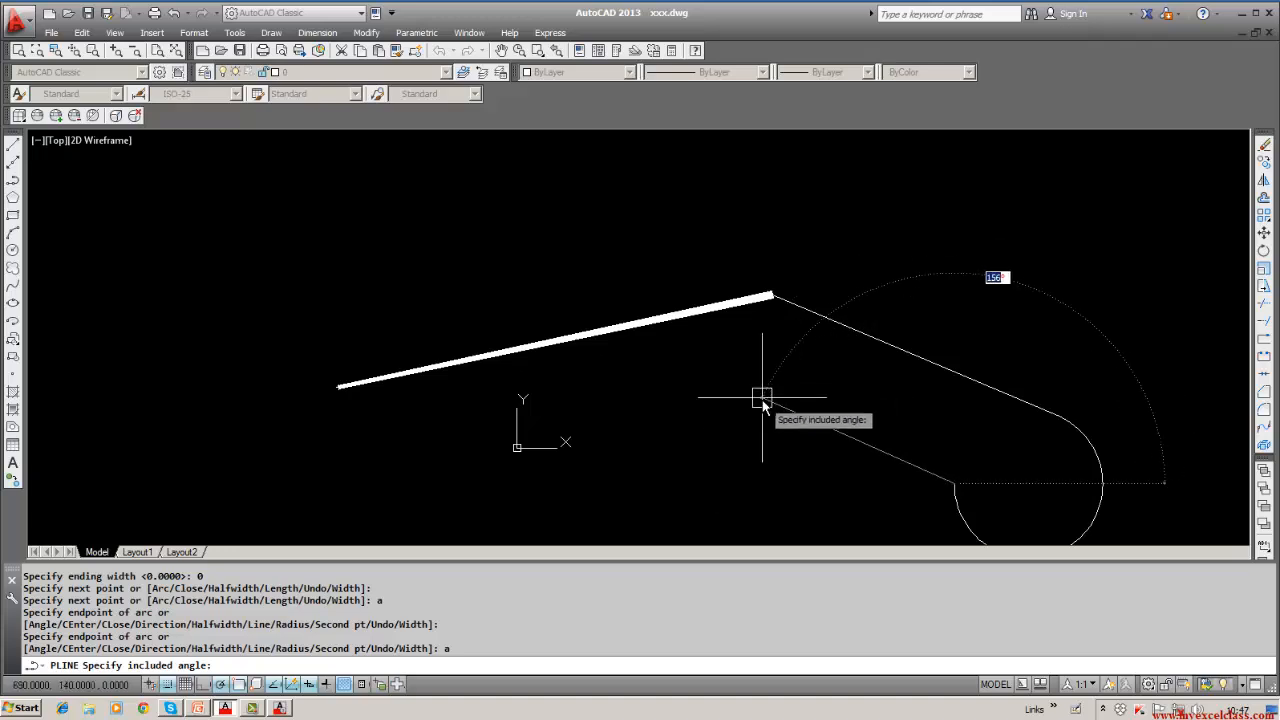
click(692, 445)
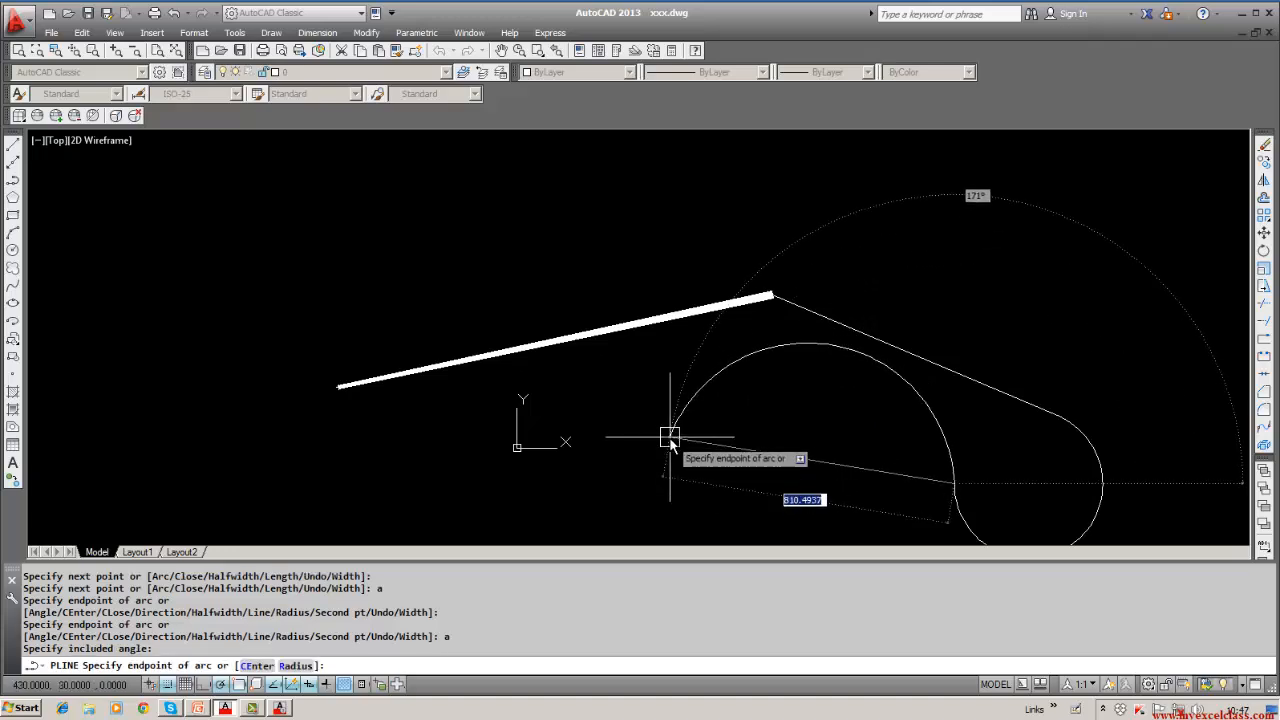
click(669, 438)
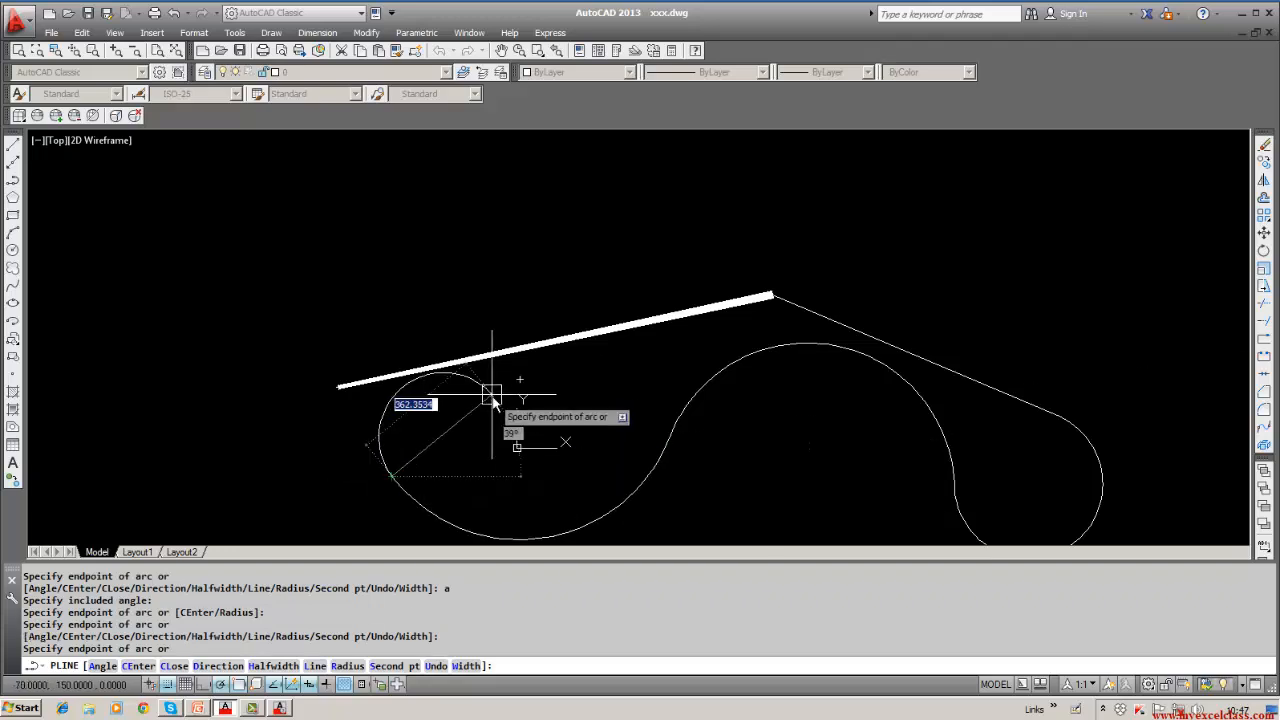
key(Escape)
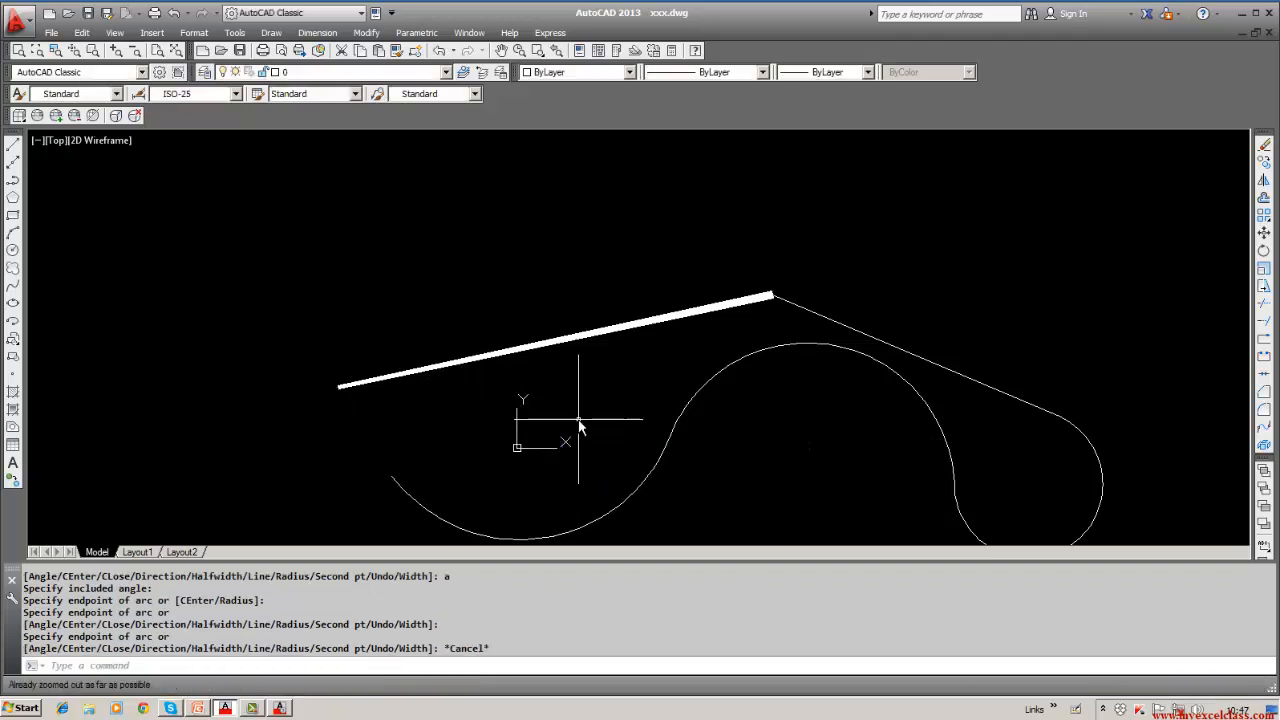
Erase the polyline made of the tapered segment, the straight segment and the chain of arcs.
middle_drag(690, 445, 690, 388)
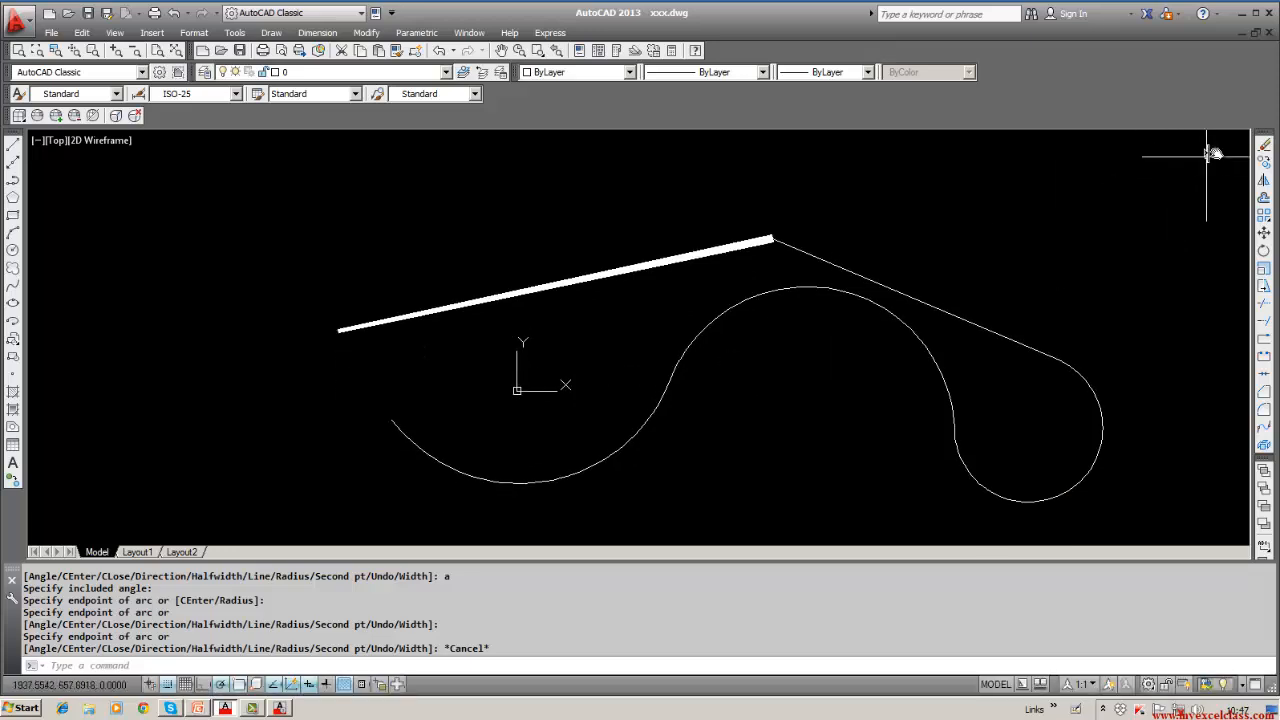
click(1263, 147)
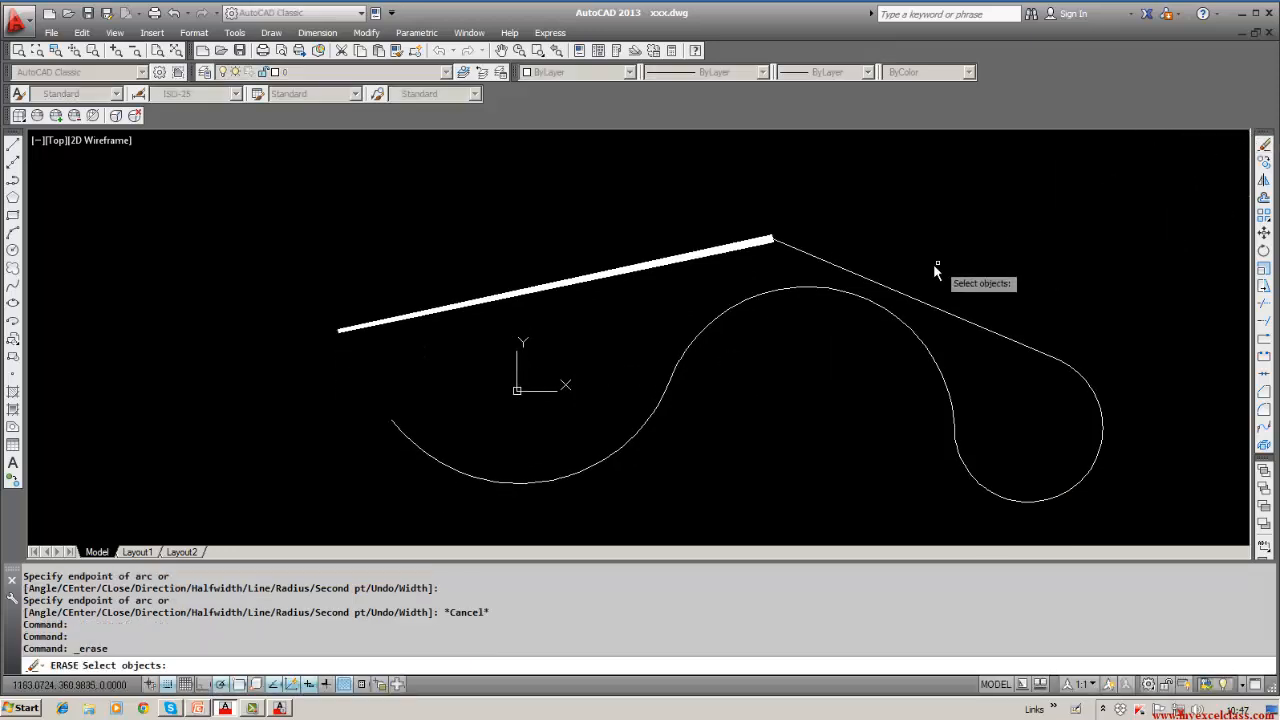
click(870, 281)
key(Return)
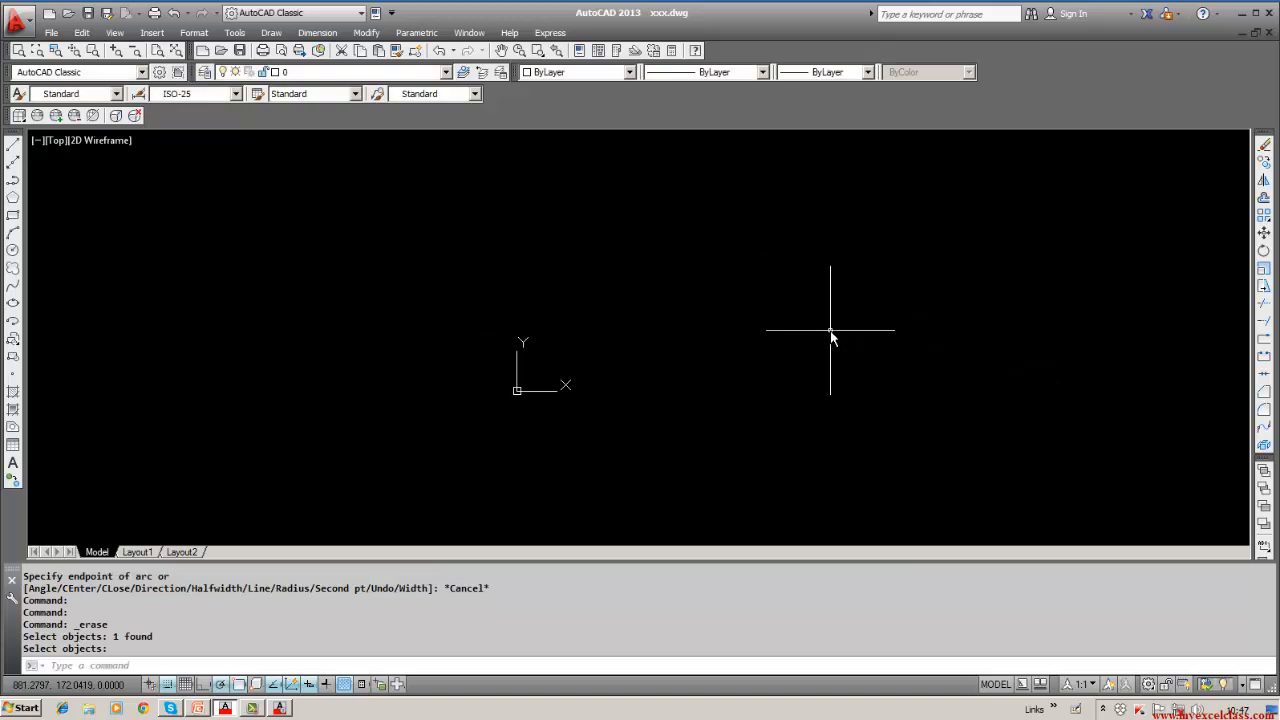
Draw a single-segment polyline rising to about -130, 370 with the default zero width and end the command.
click(13, 180)
click(217, 352)
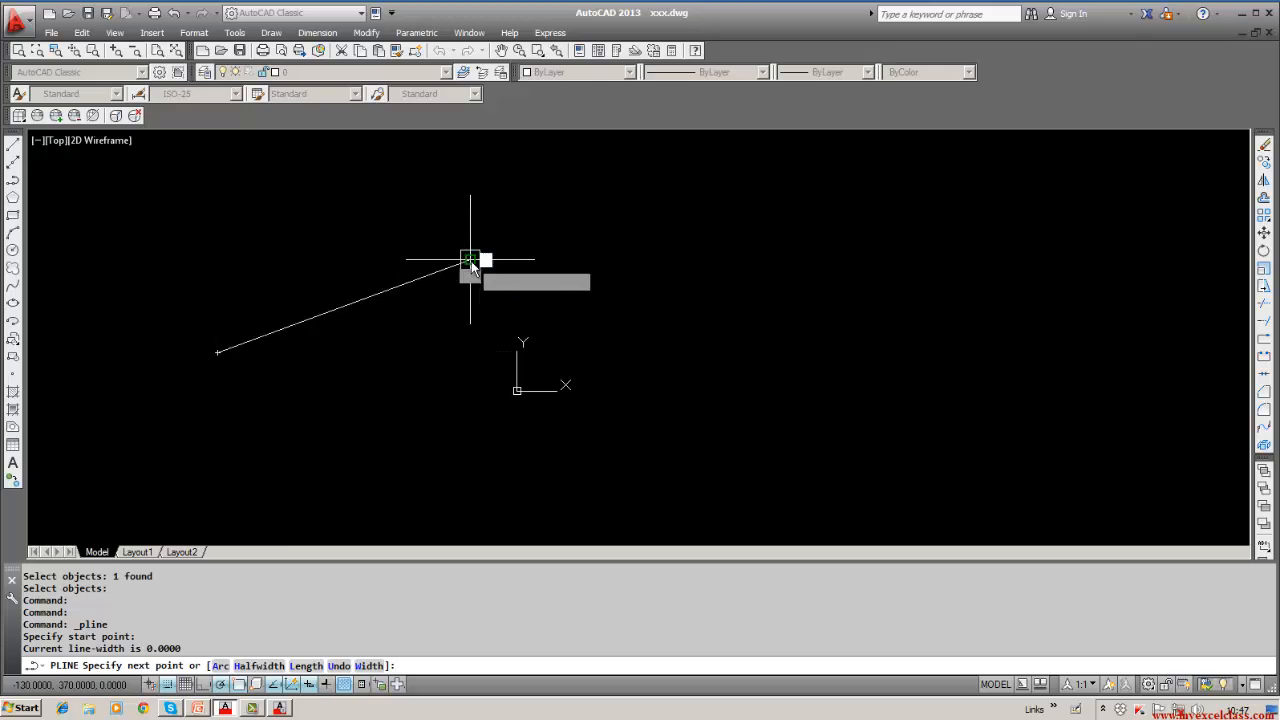
click(470, 261)
key(Escape)
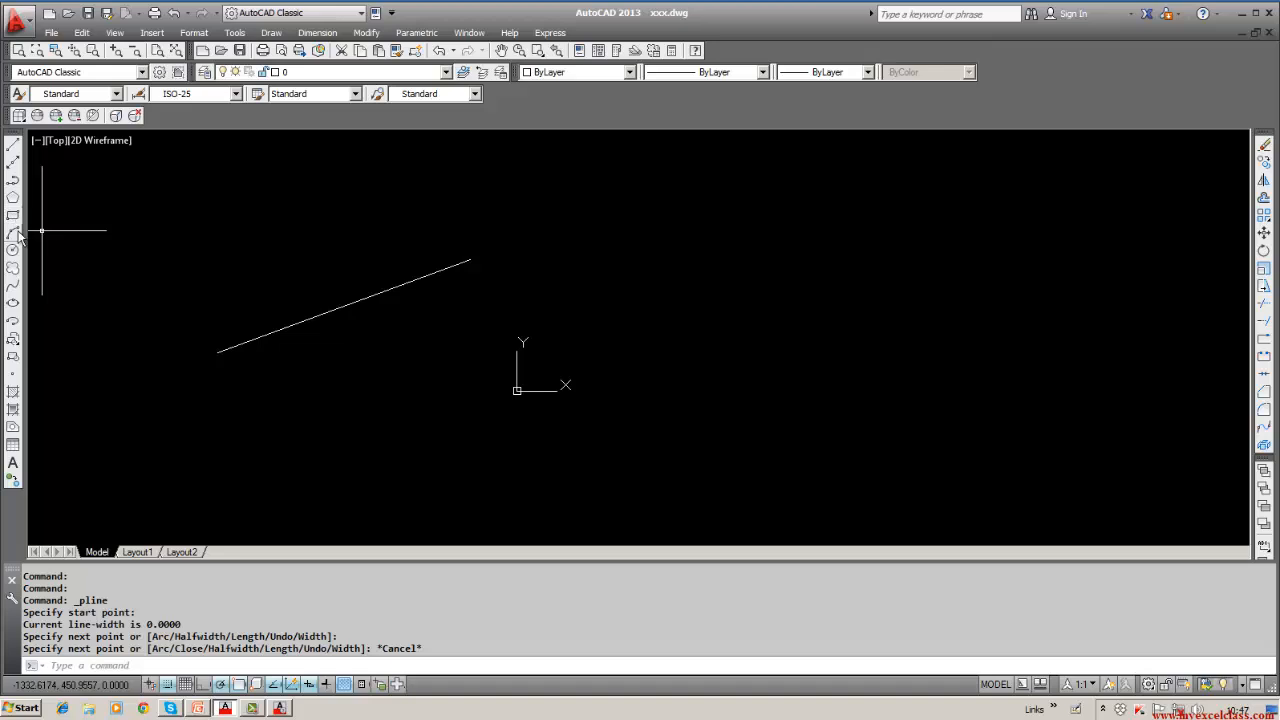
Erase the thin single-segment polyline.
click(1263, 145)
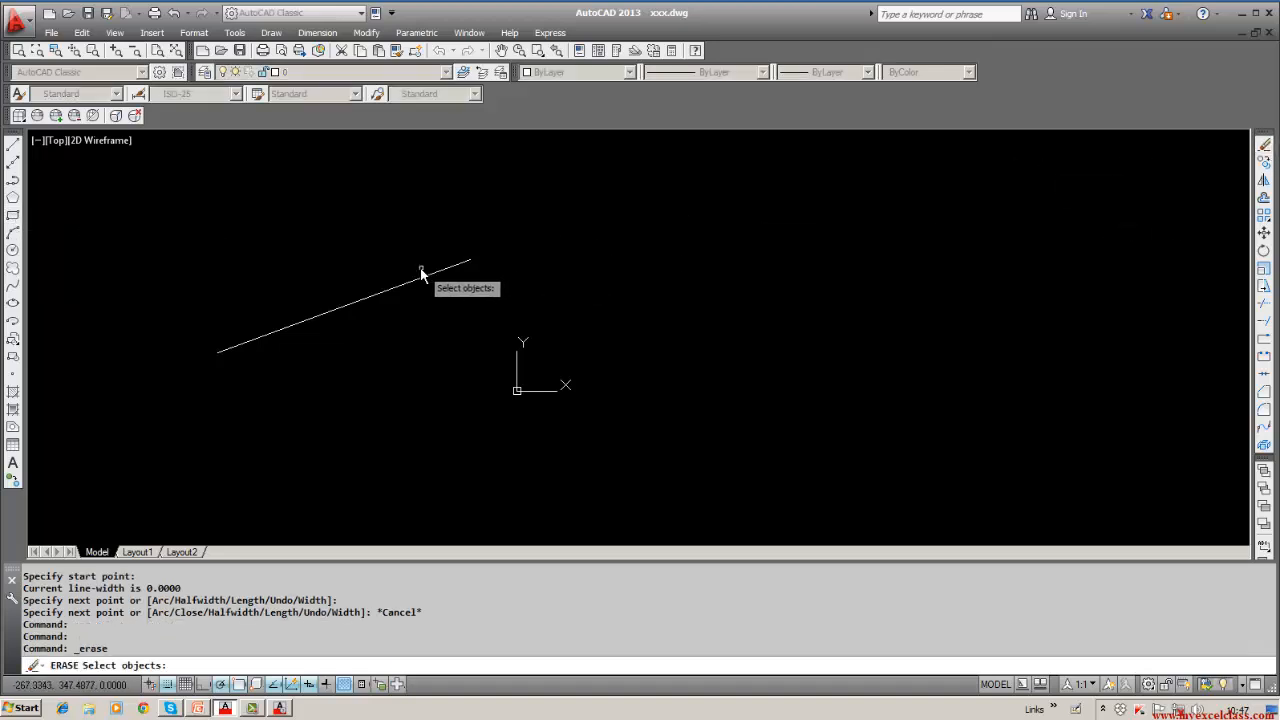
click(421, 279)
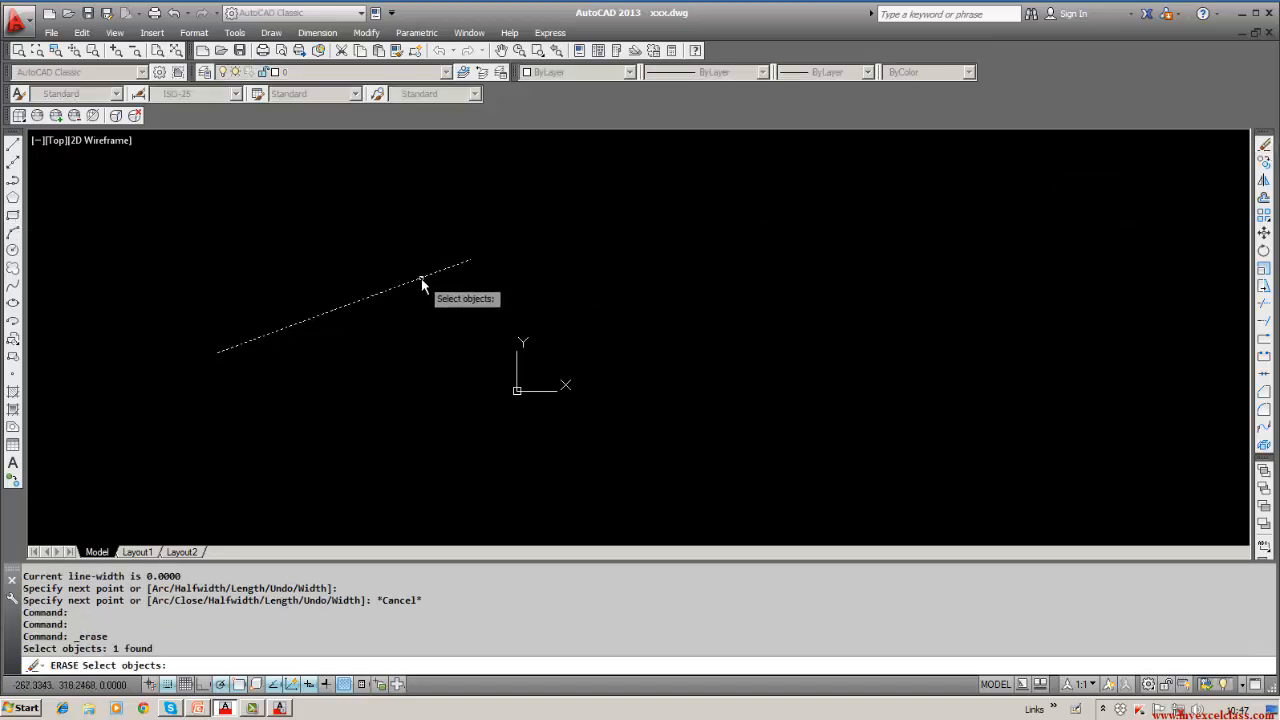
key(Return)
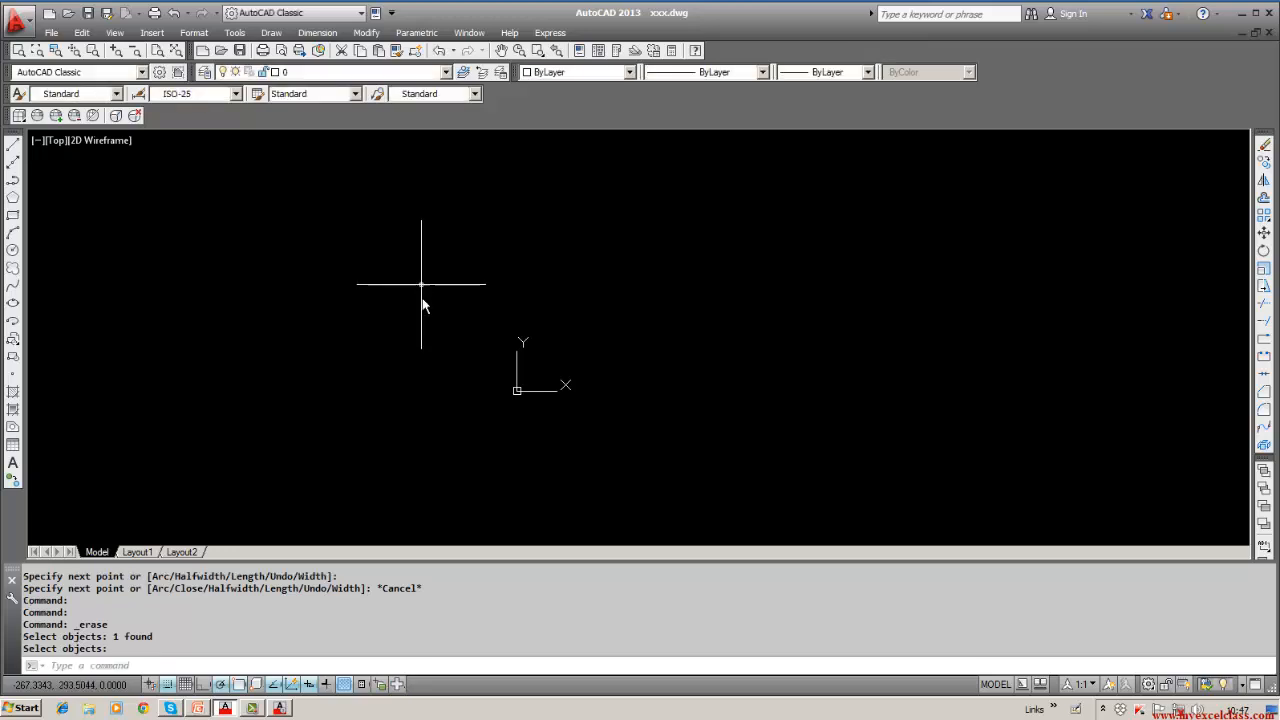
Draw a single line about 1448 units long, rising at about 18° to 670, 450, using the Line command.
click(13, 145)
click(262, 387)
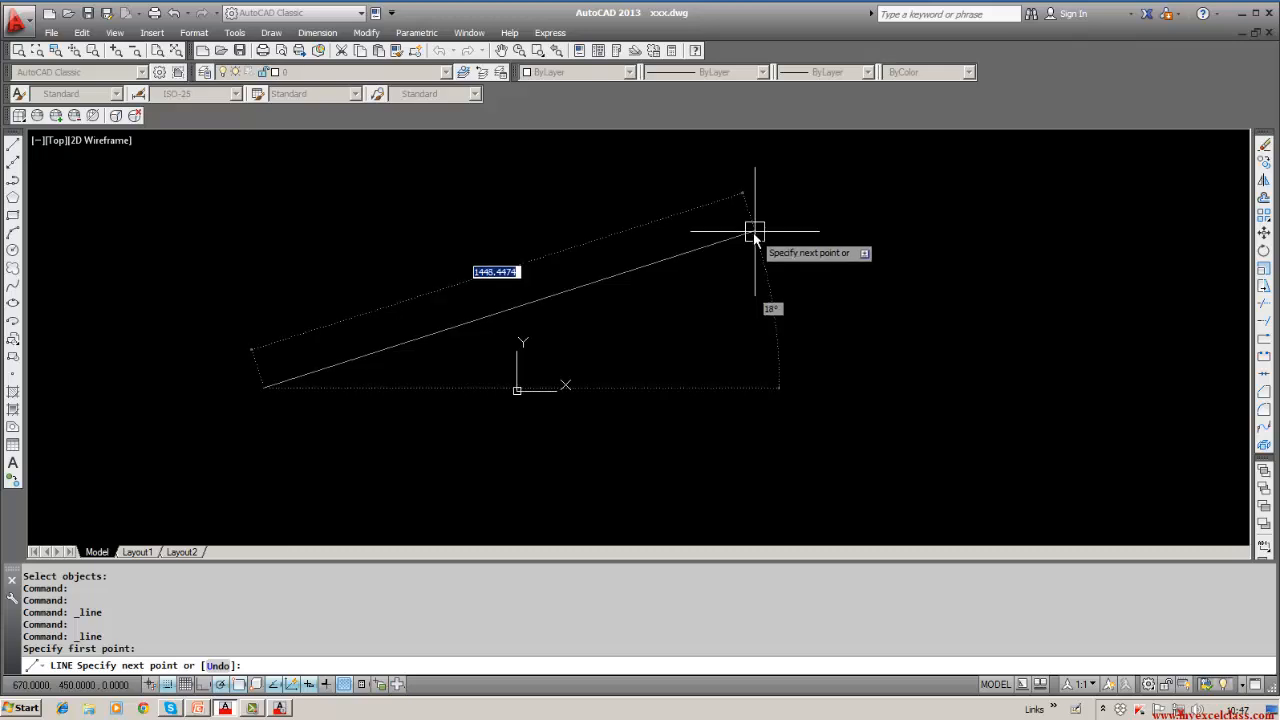
click(754, 233)
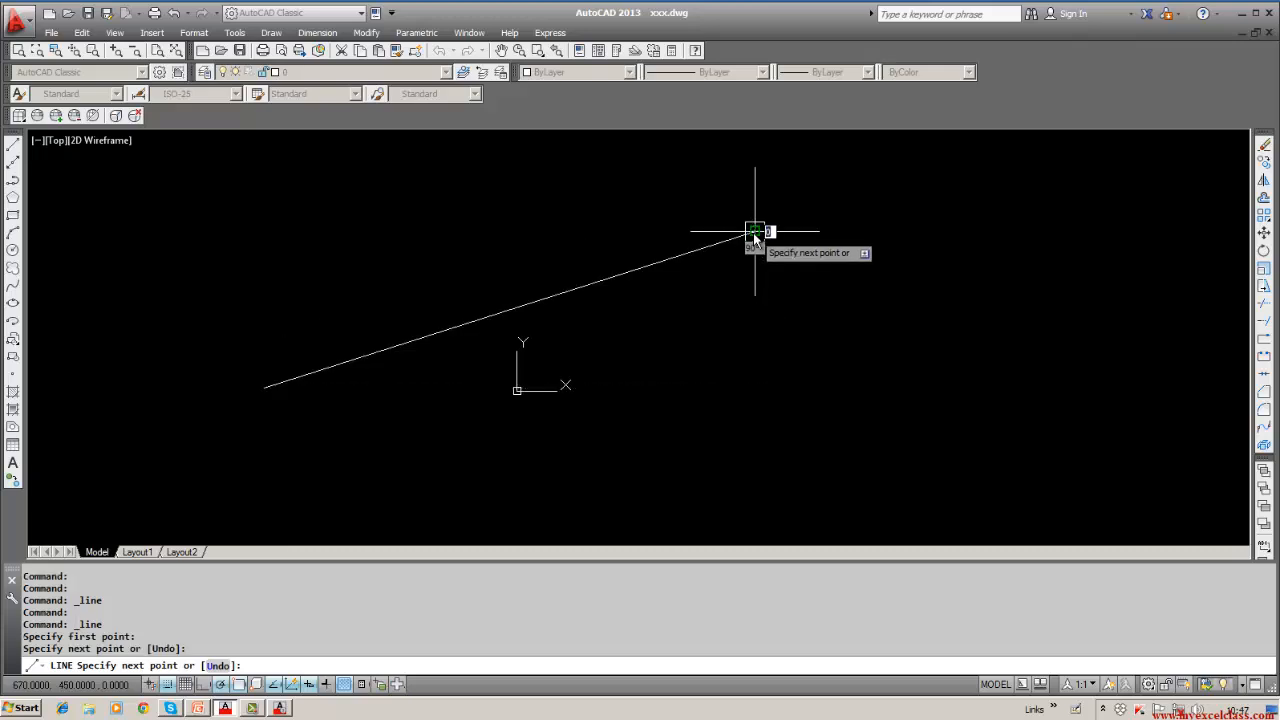
key(Escape)
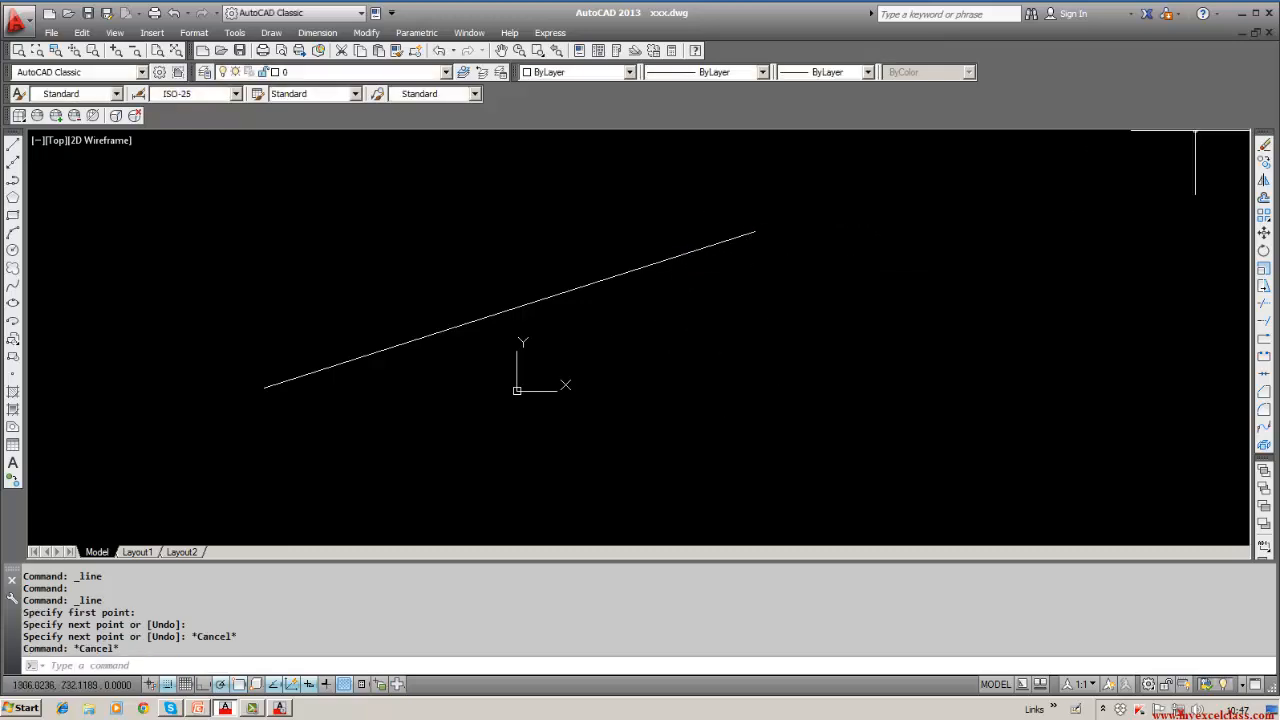
Erase the sloping line.
click(1264, 145)
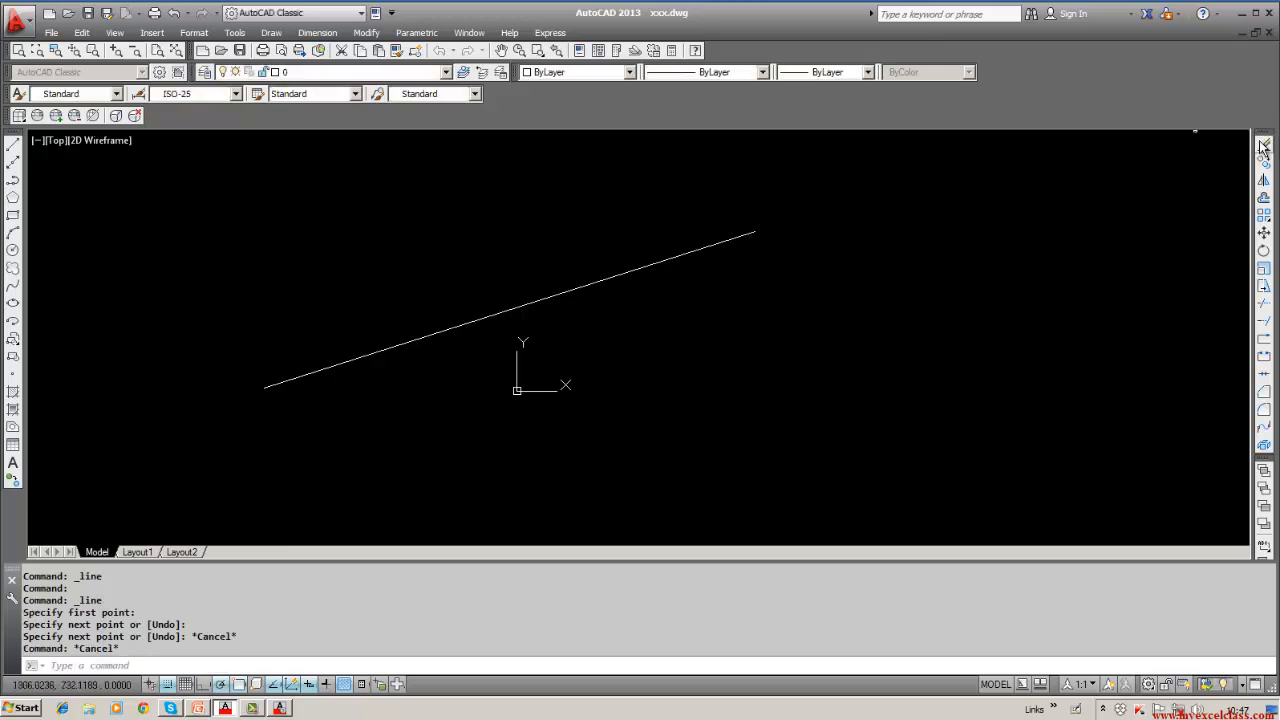
click(698, 254)
key(Return)
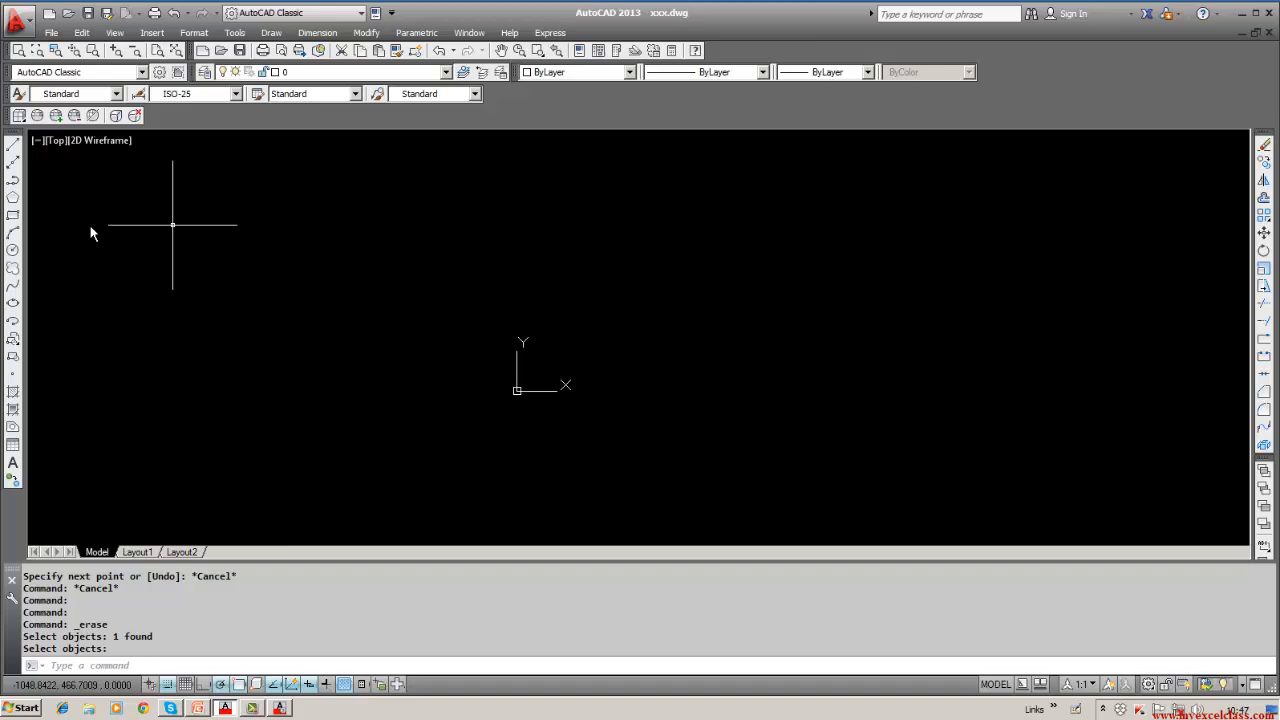
Draw a tapered single-segment polyline about 1285 units long at about 11°, with starting width 50 and ending width 10.
click(13, 182)
click(224, 349)
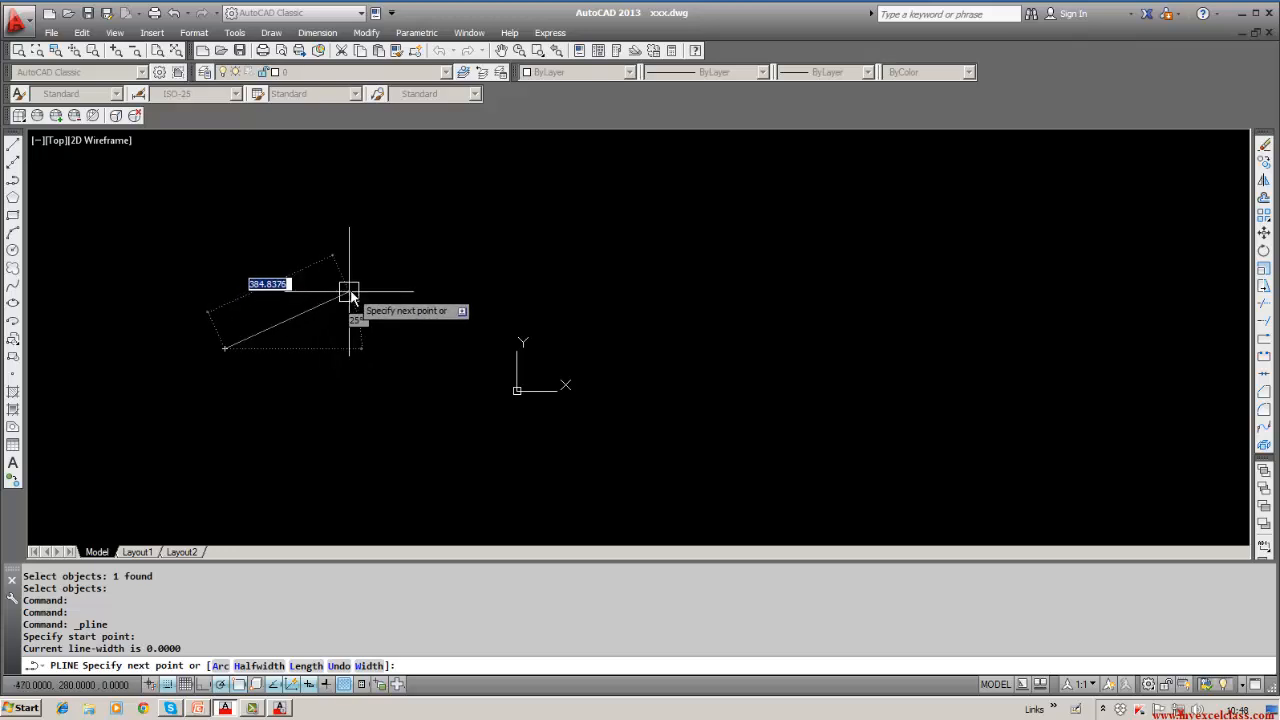
text(w)
key(Return)
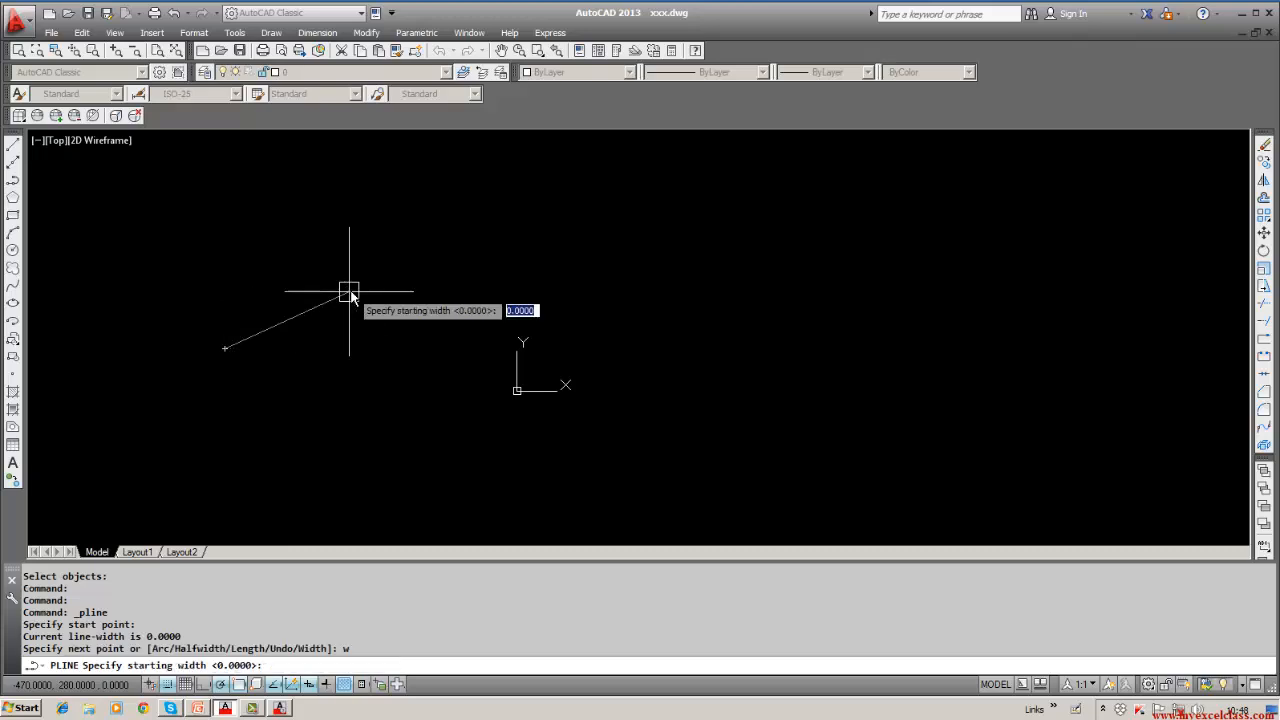
text(1)
text(50)
key(Return)
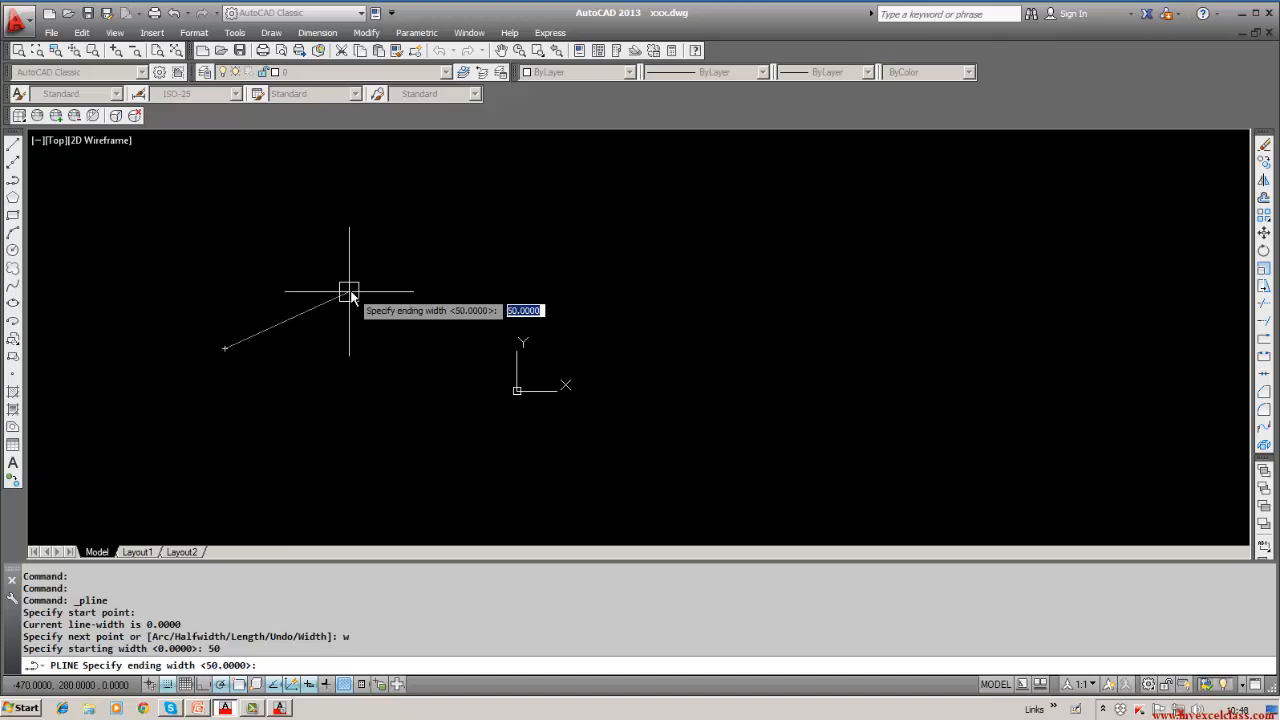
text(10)
key(Return)
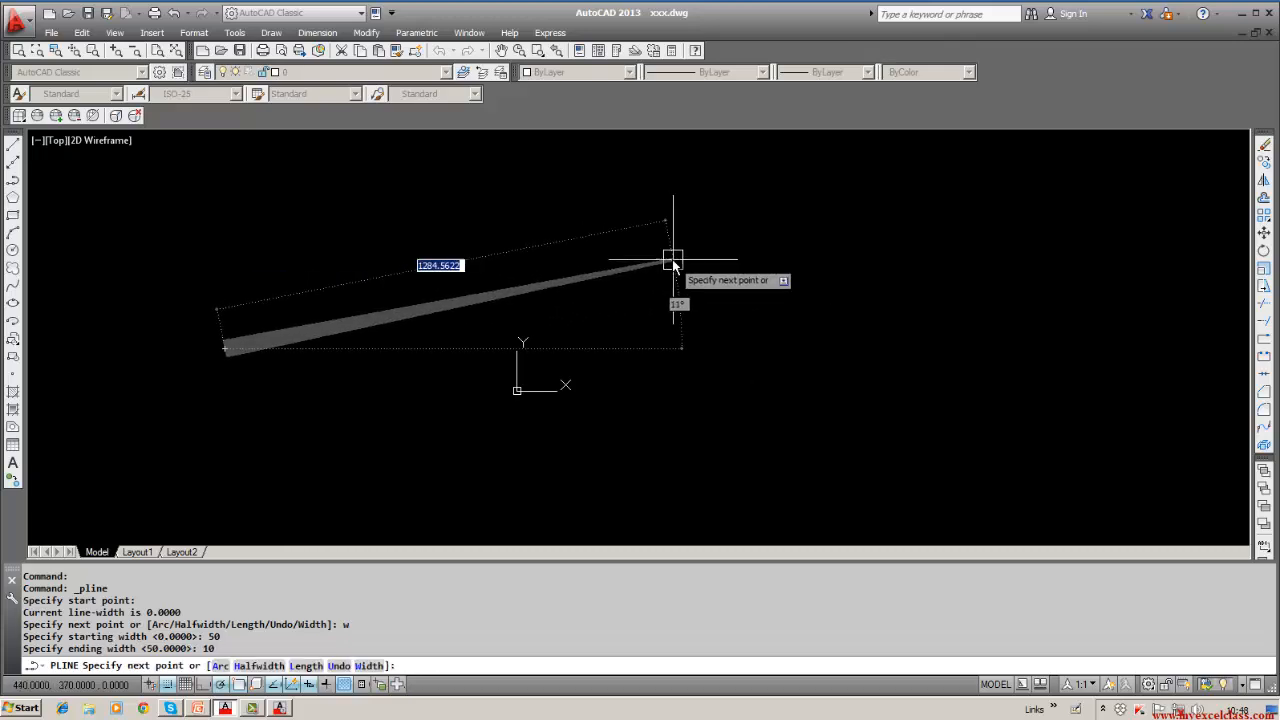
click(672, 261)
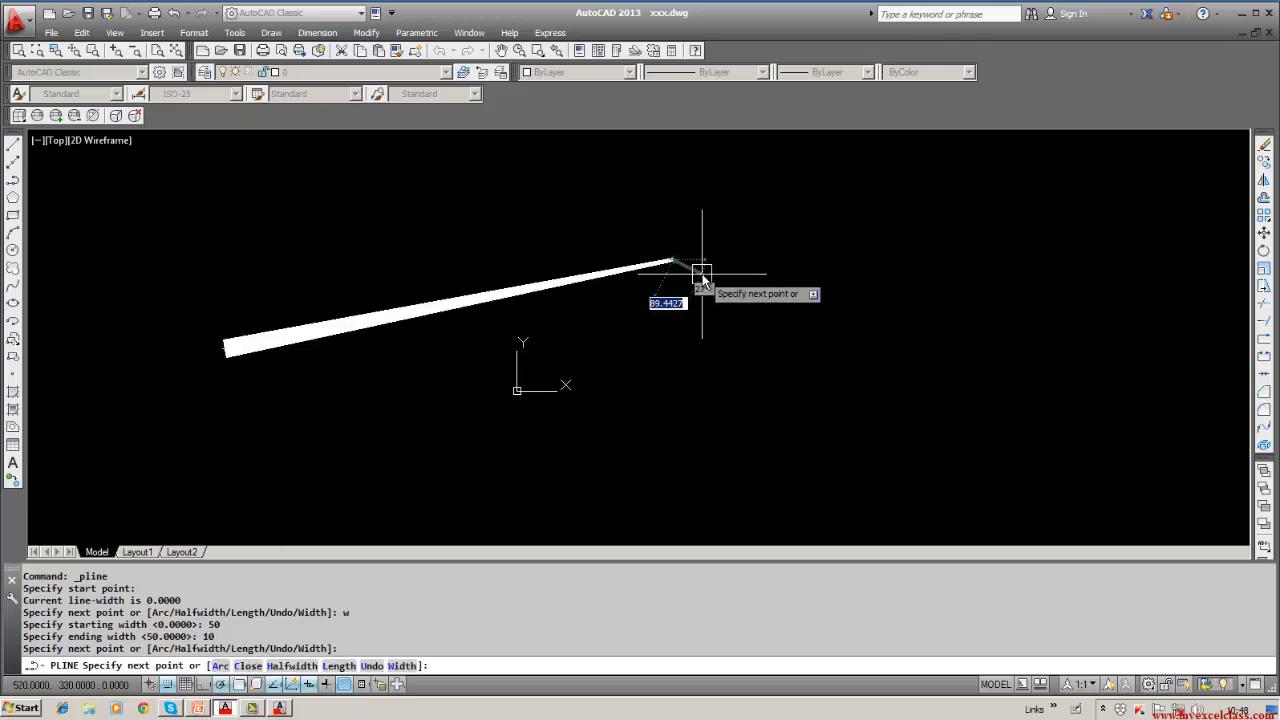
key(Return)
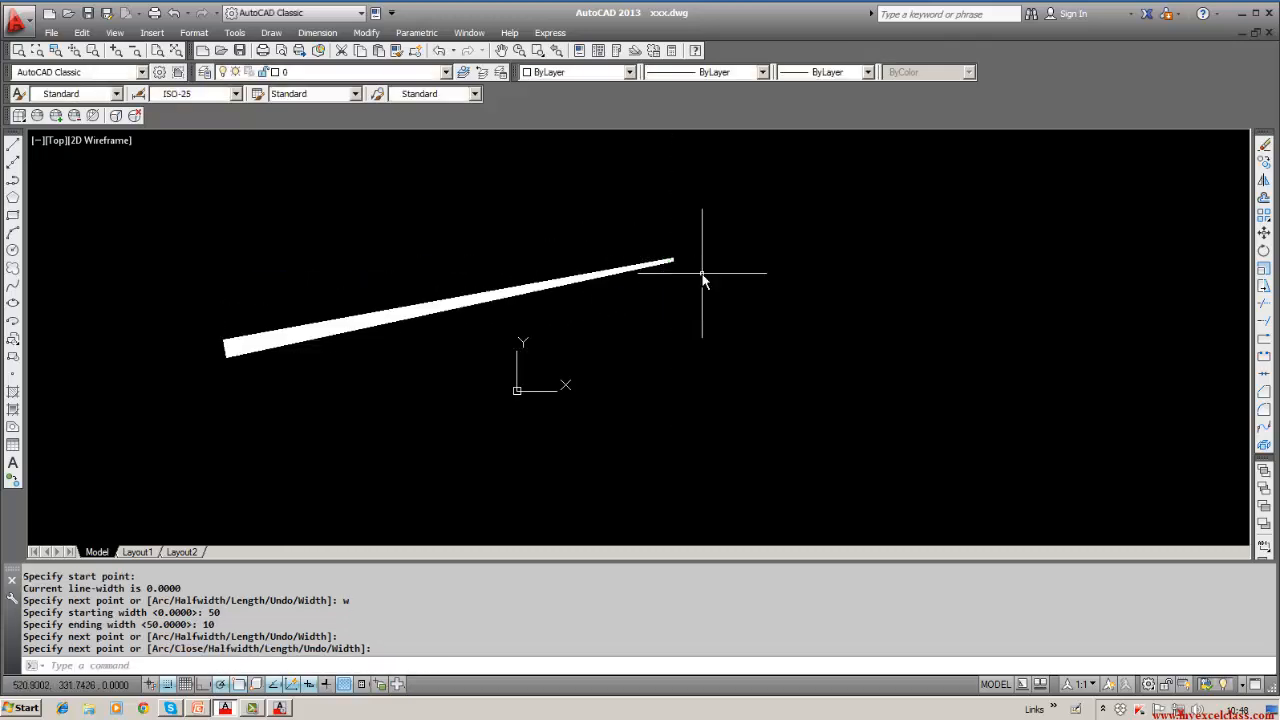
Erase the polyline that tapers from 50 to 10.
click(1265, 147)
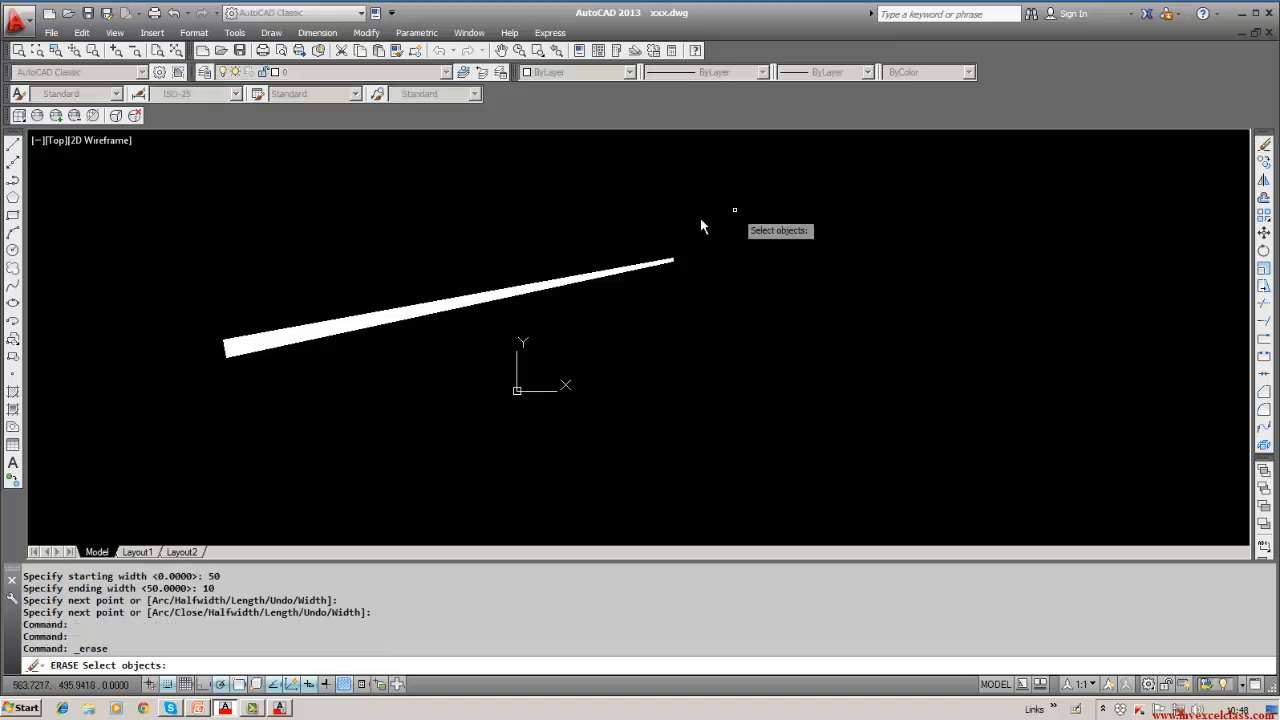
click(668, 263)
key(Return)
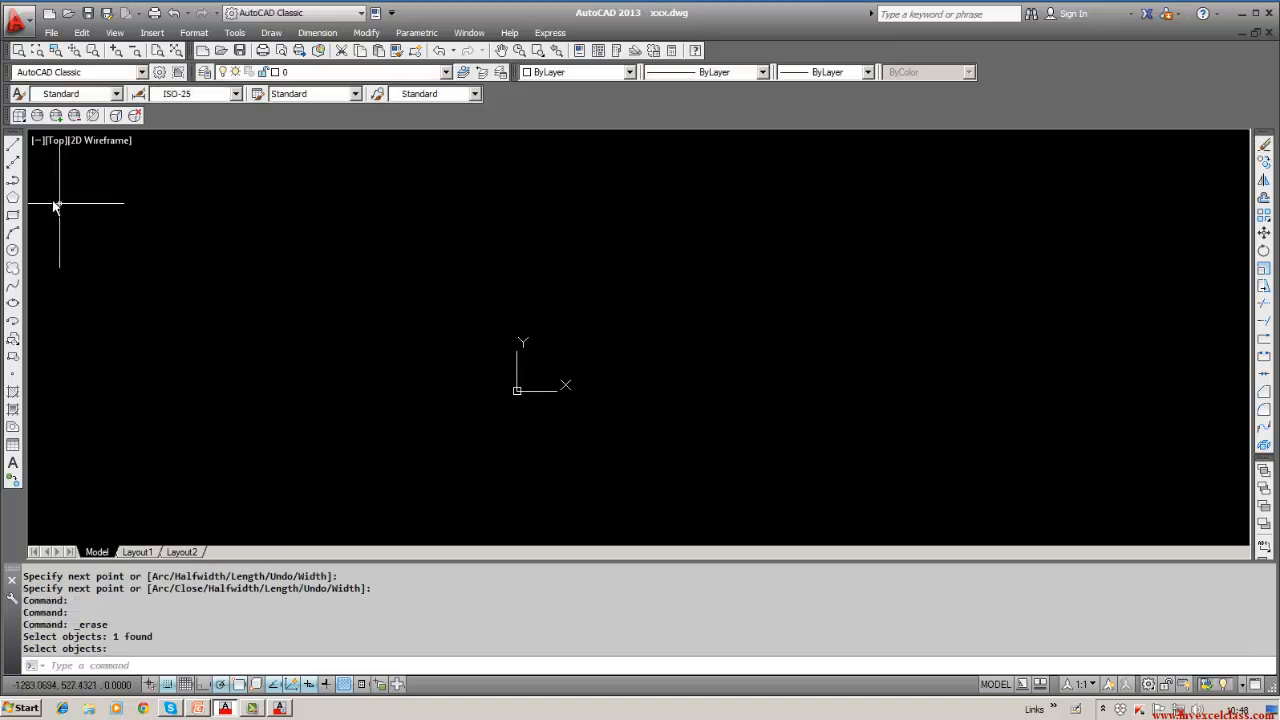
Start a new polyline, set its starting and ending widths to 0, and draw a gently rising straight segment above the origin.
click(14, 181)
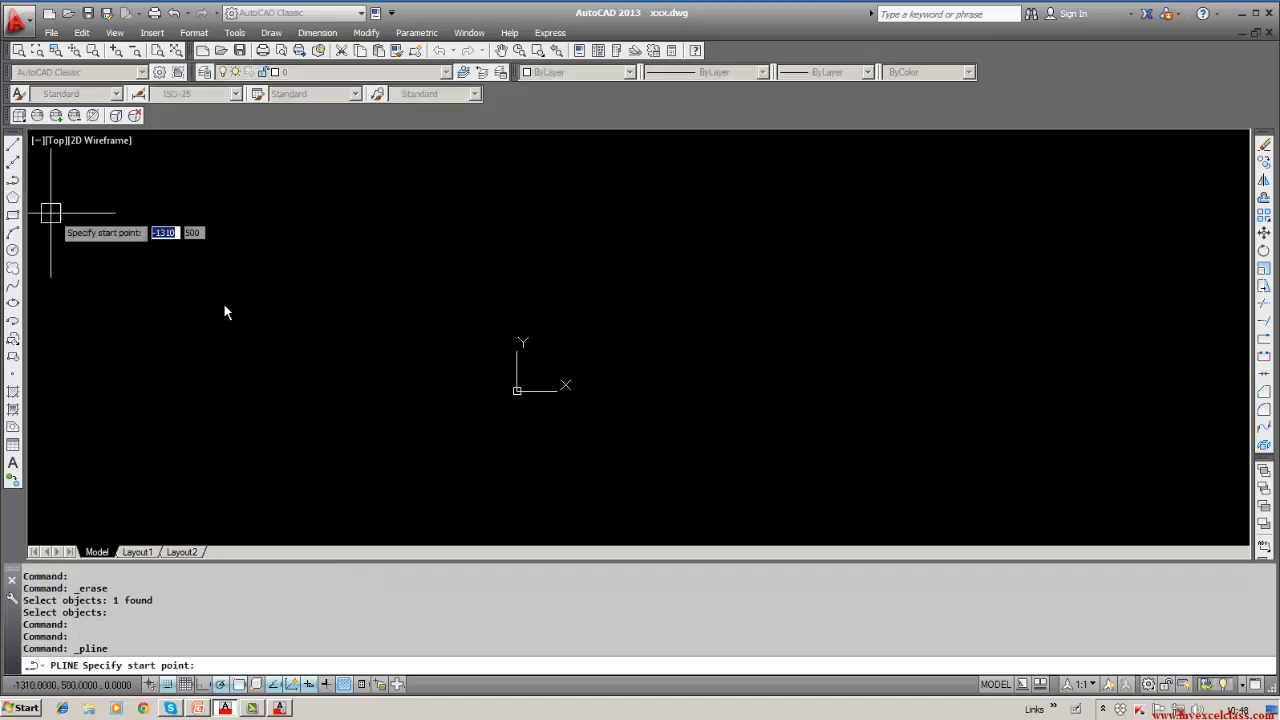
click(289, 341)
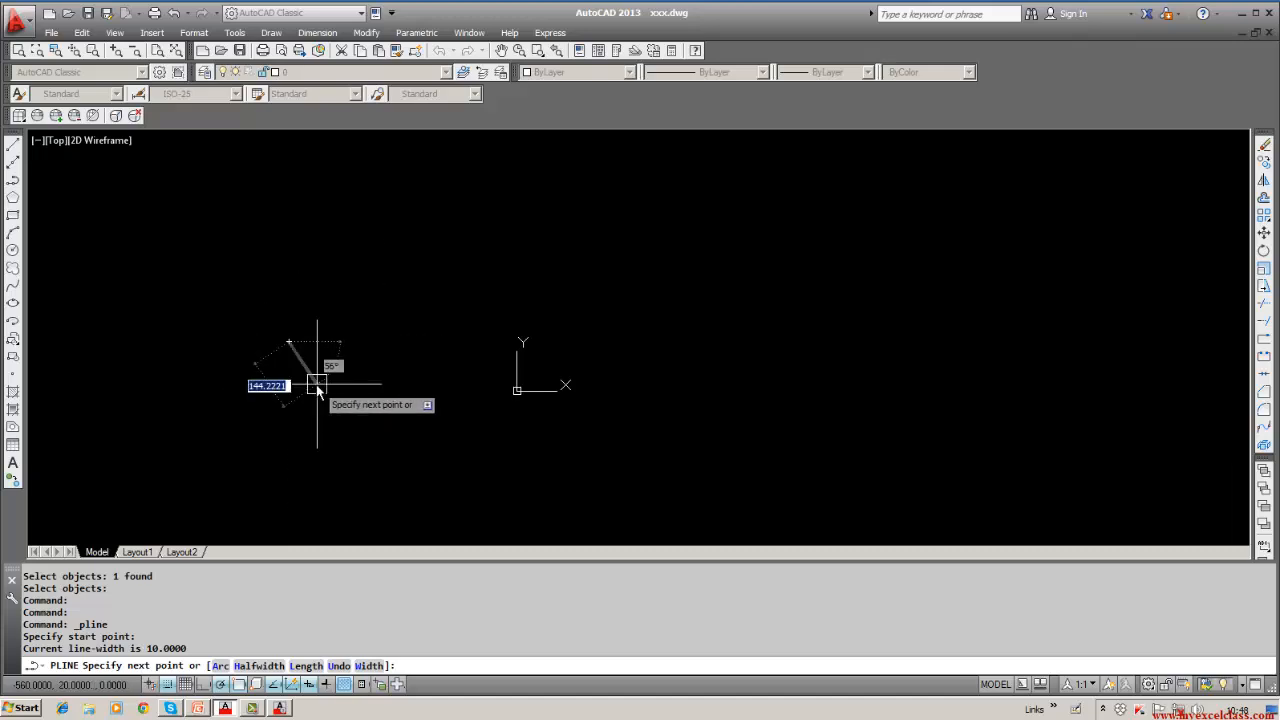
text(w)
key(Return)
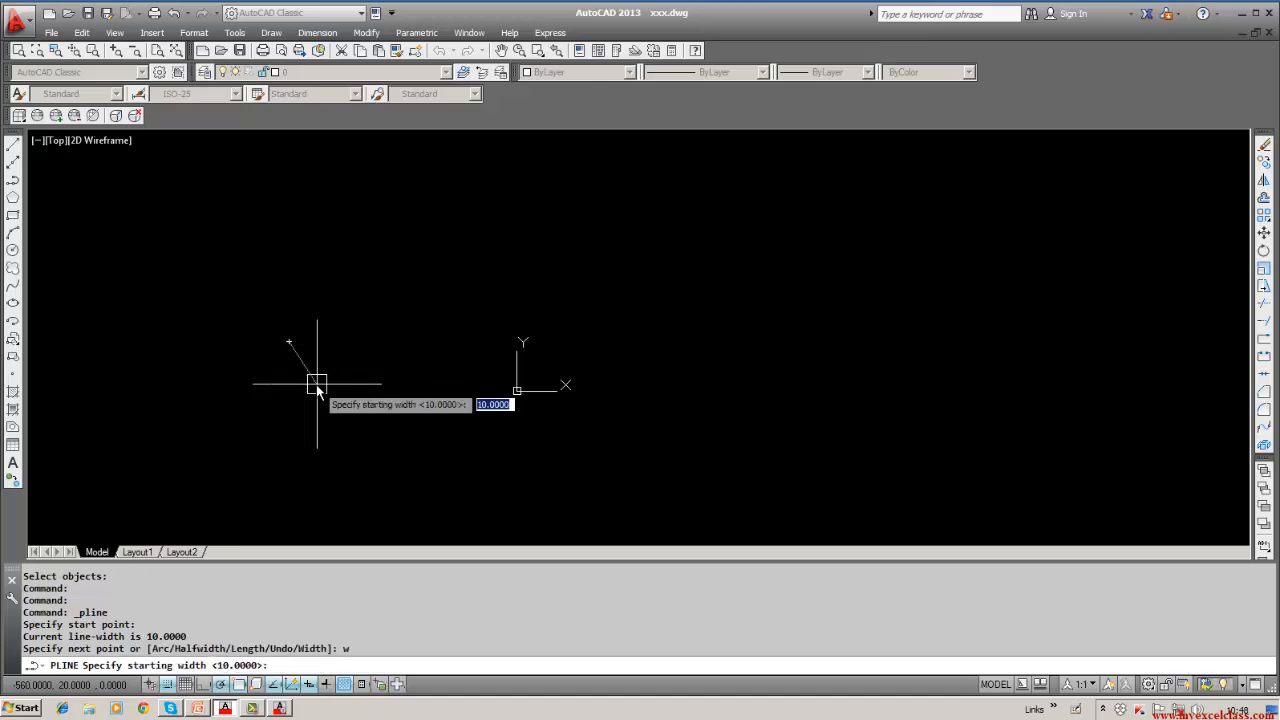
text(0)
key(Return)
text(0)
key(Return)
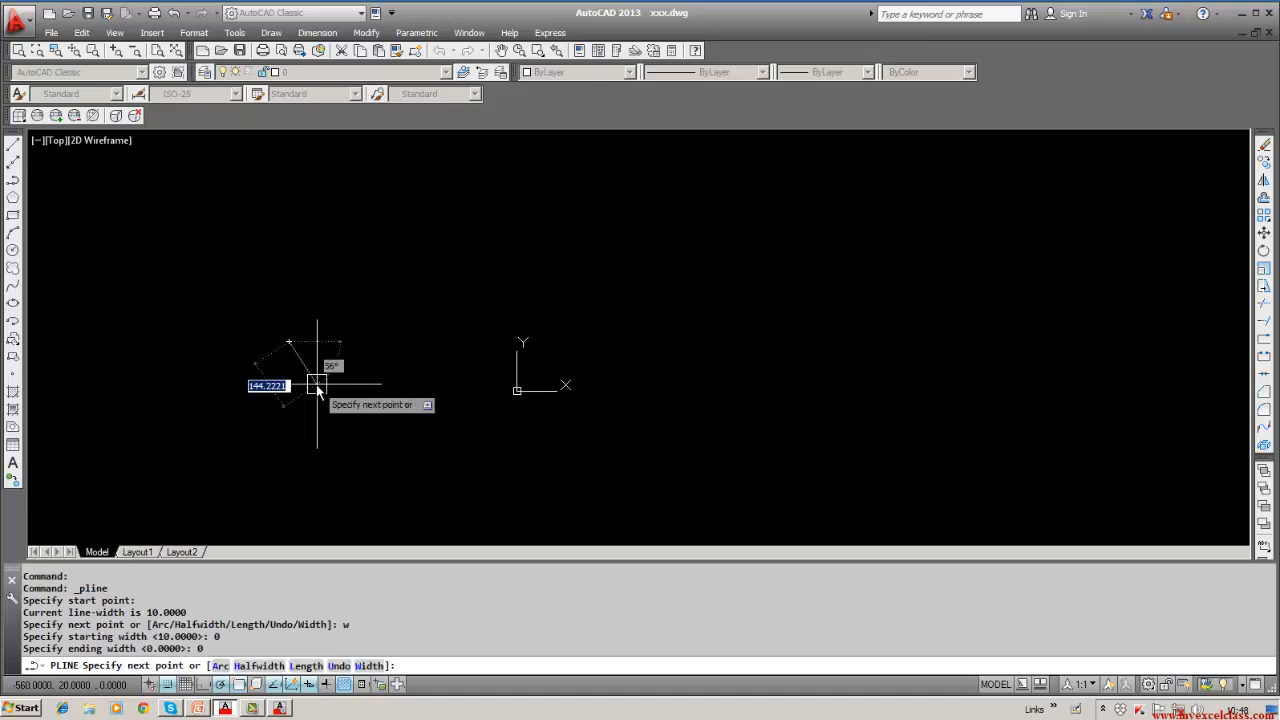
click(666, 307)
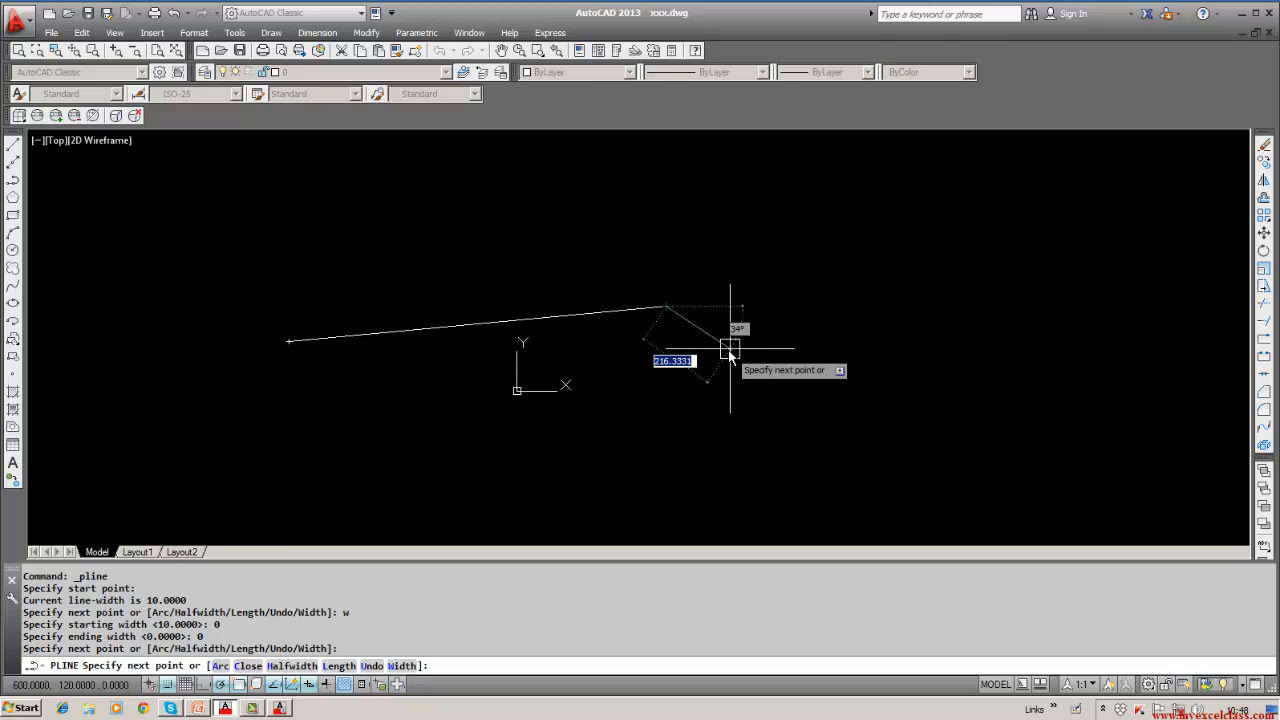
Set the starting and ending widths to 10 and add two arc segments, the first ending at 1140, -120 and the second curling back beneath it.
text(w)
key(Return)
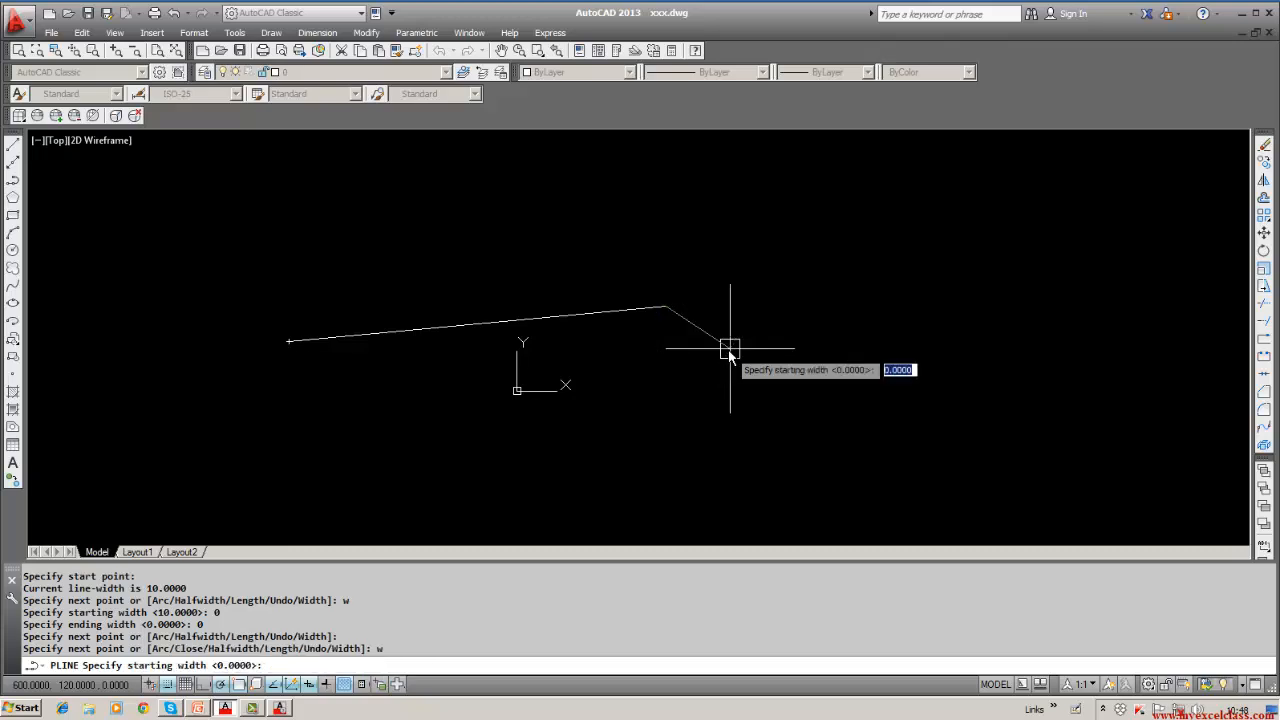
text(10)
key(Return)
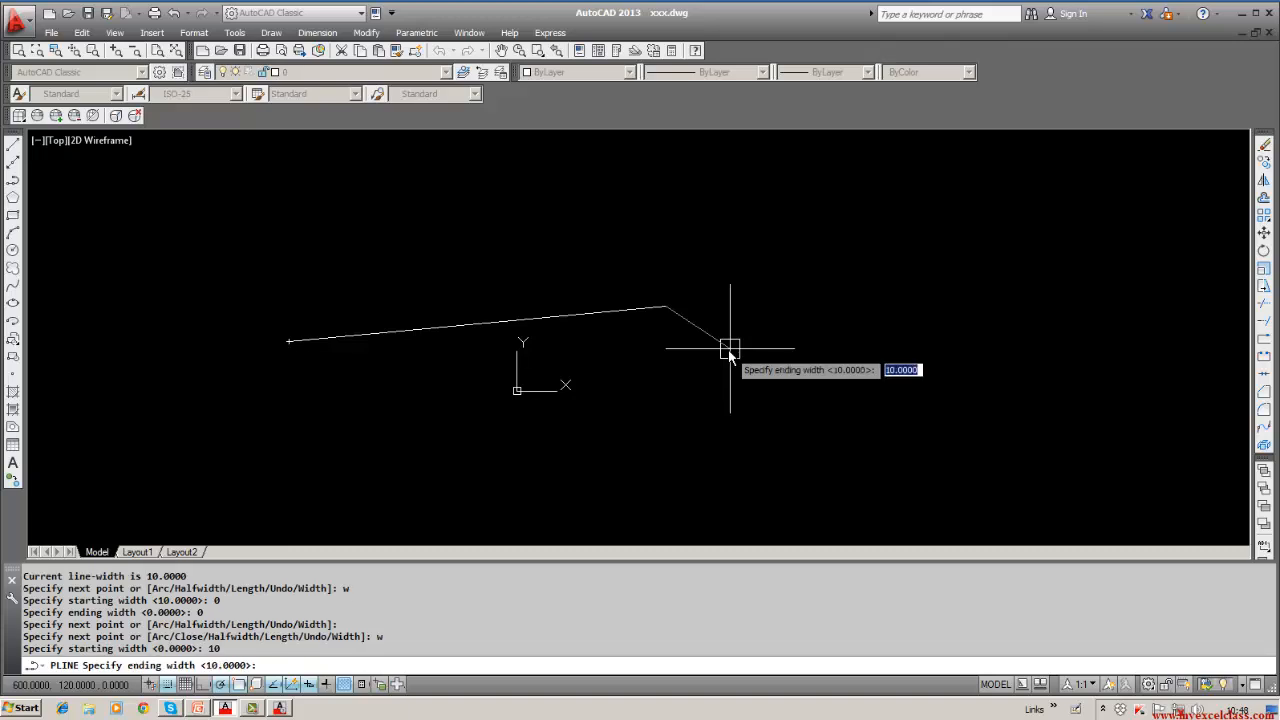
key(Return)
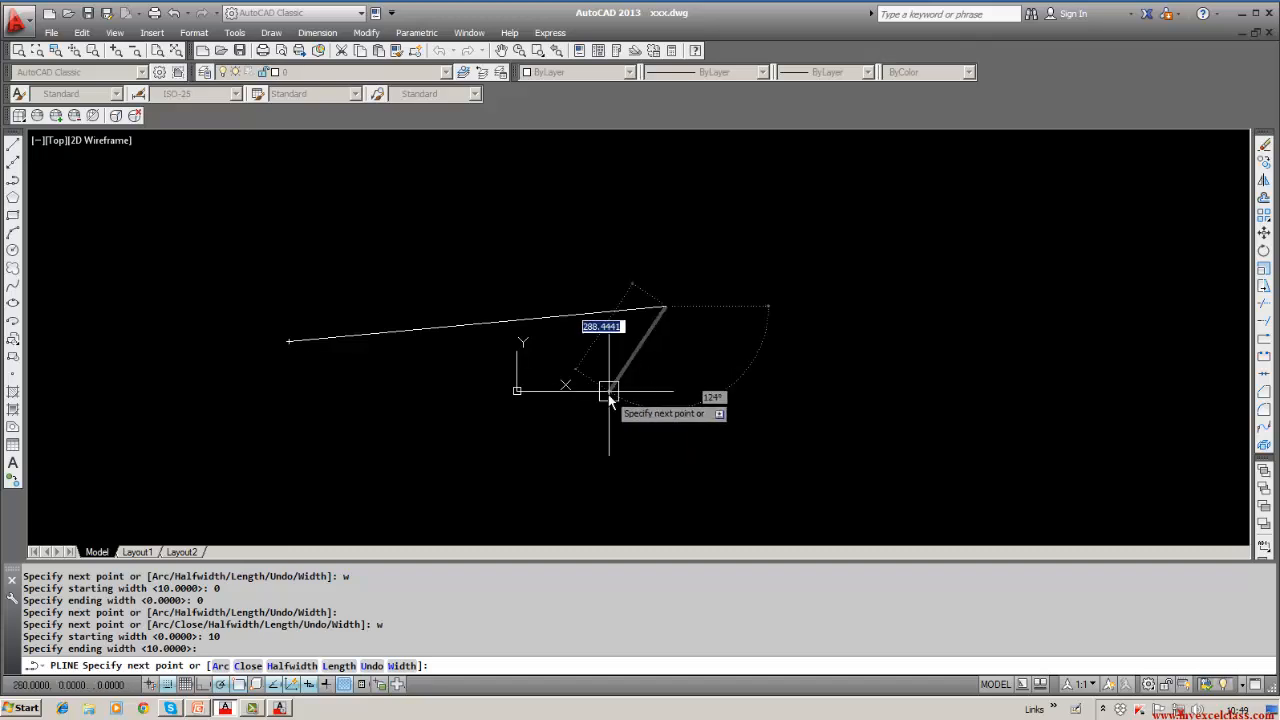
text(a)
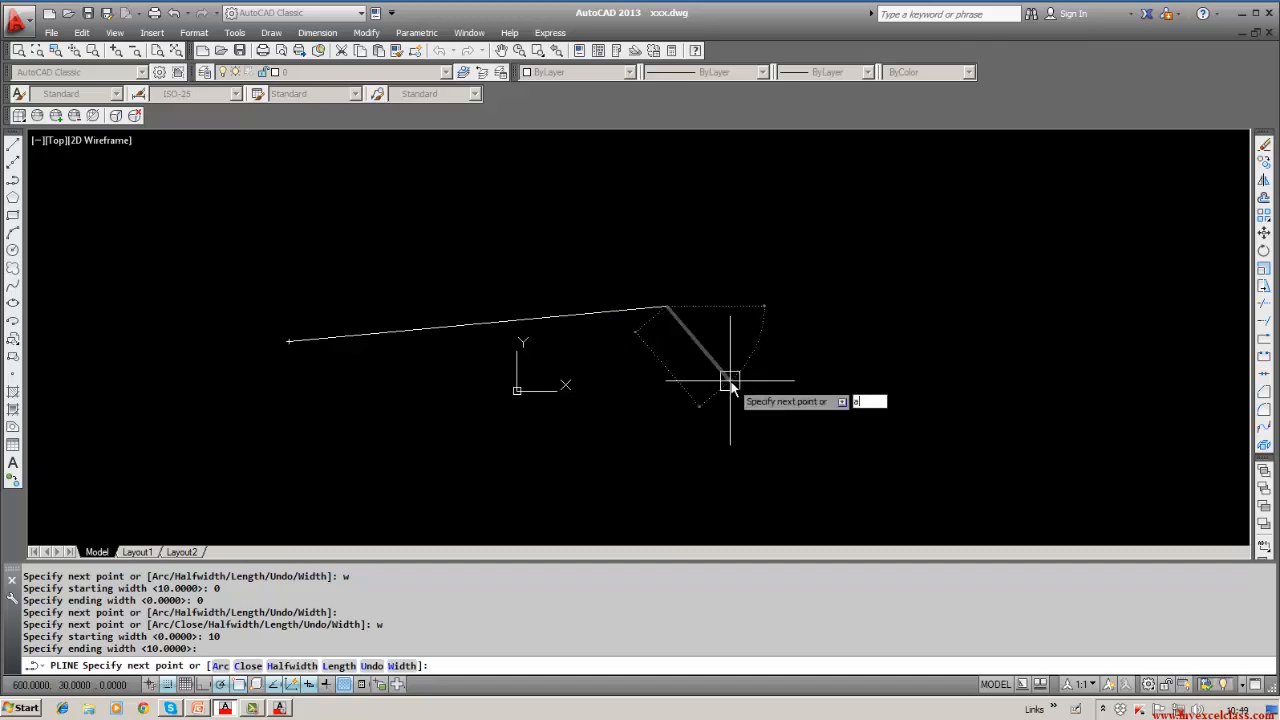
key(Return)
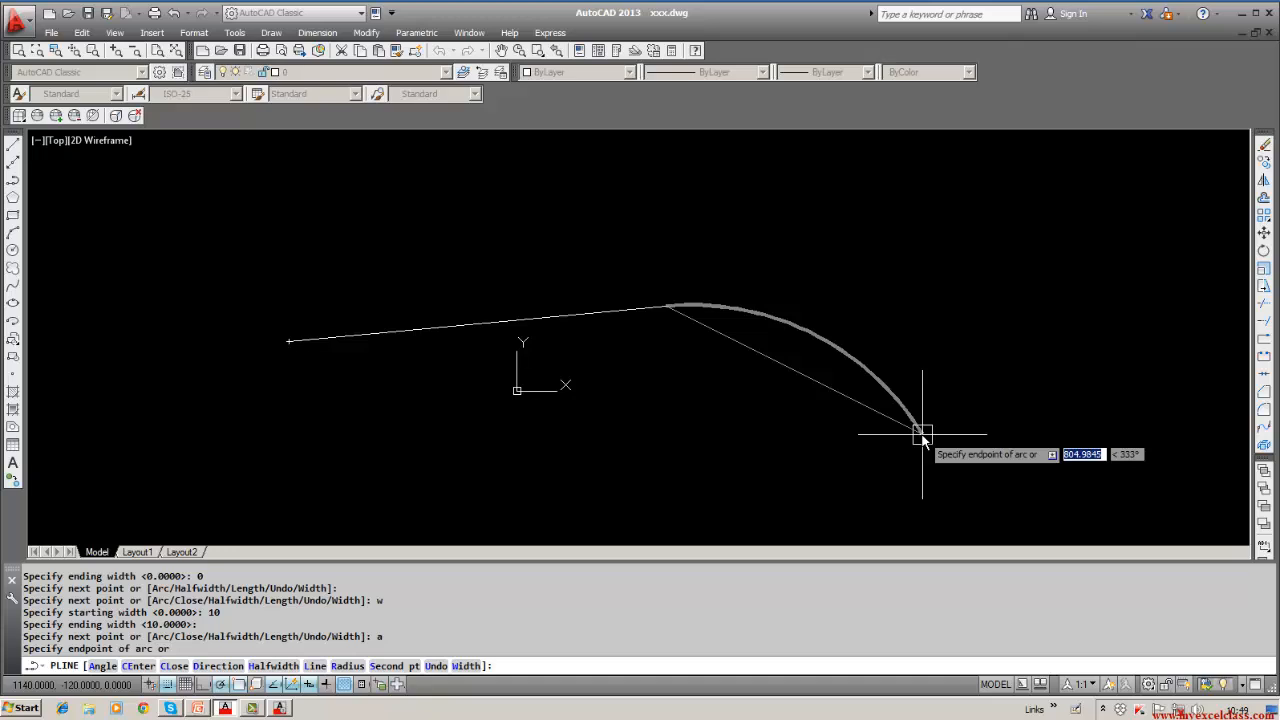
click(922, 436)
click(801, 455)
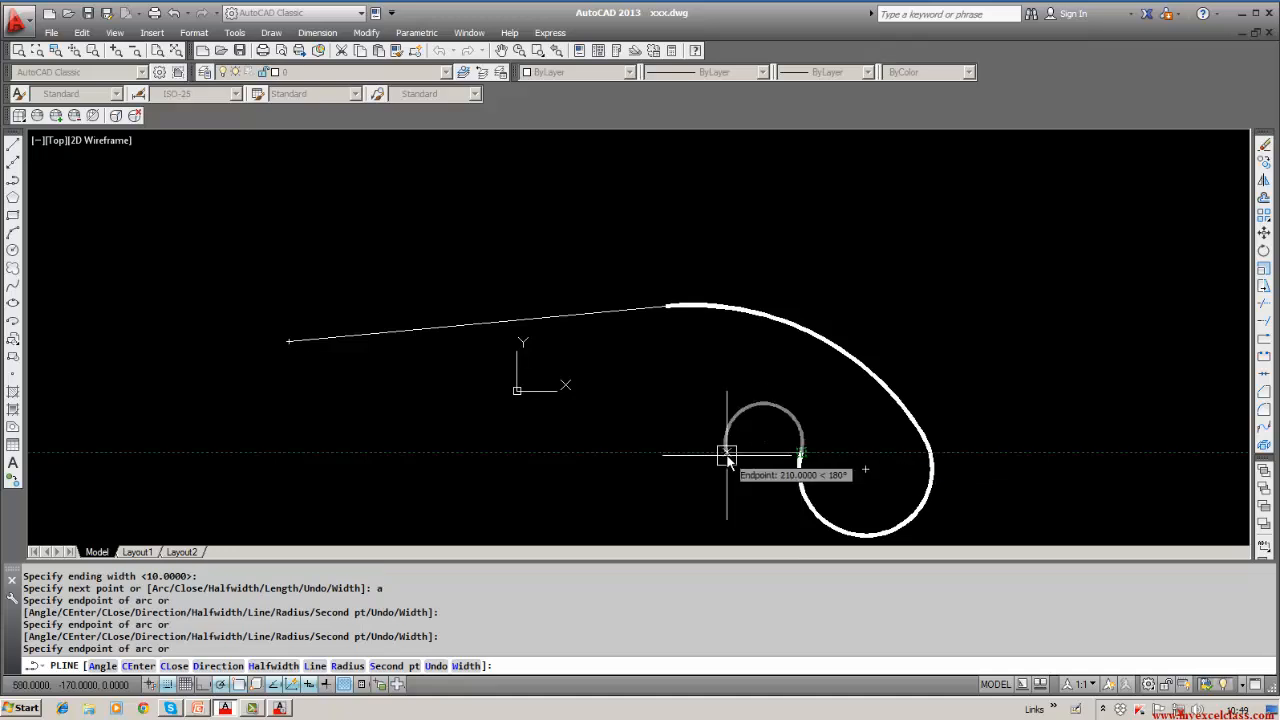
Set the polyline's starting and ending widths to 0, add a long straight segment running back beneath the origin, and end the polyline.
text(w)
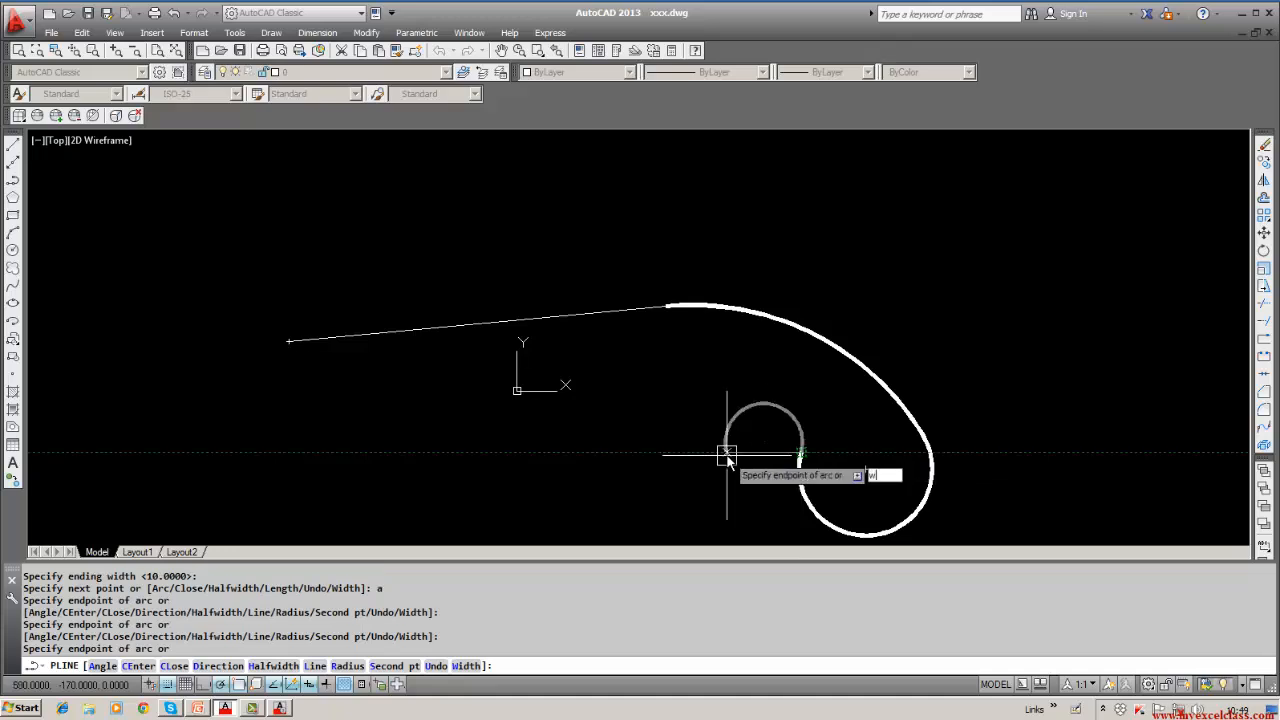
key(Return)
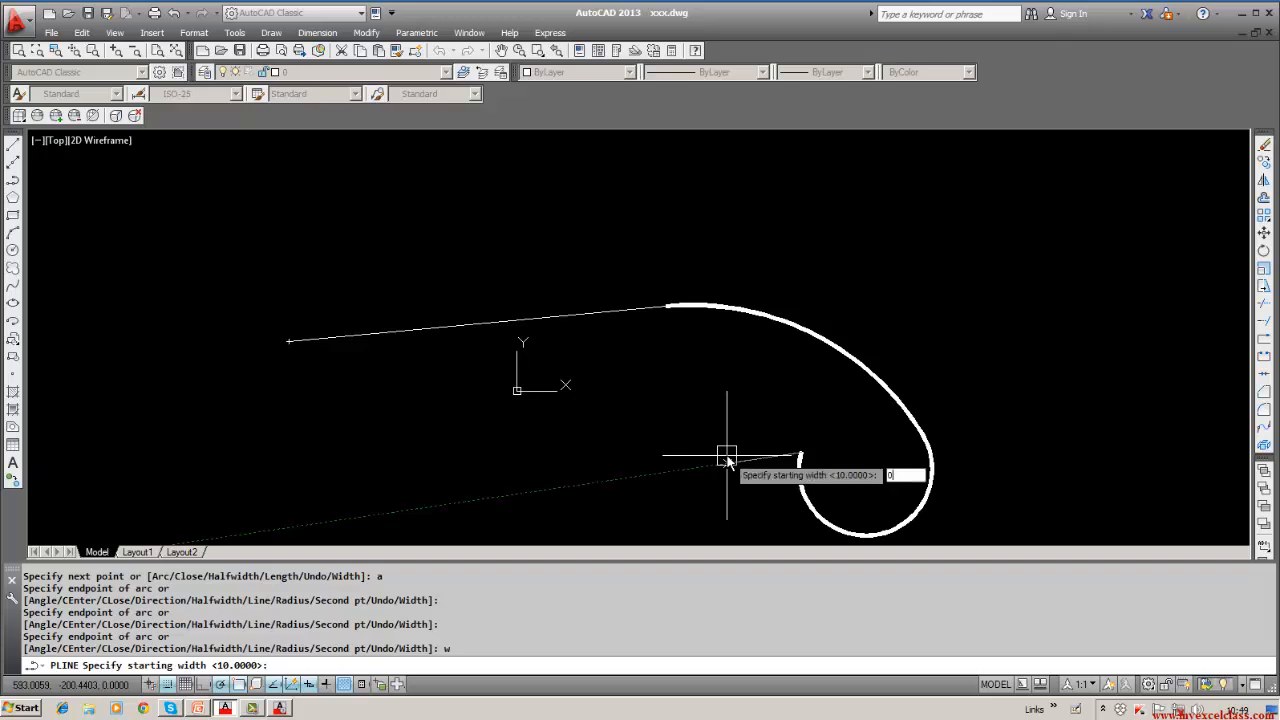
text(0)
key(Return)
key(Return)
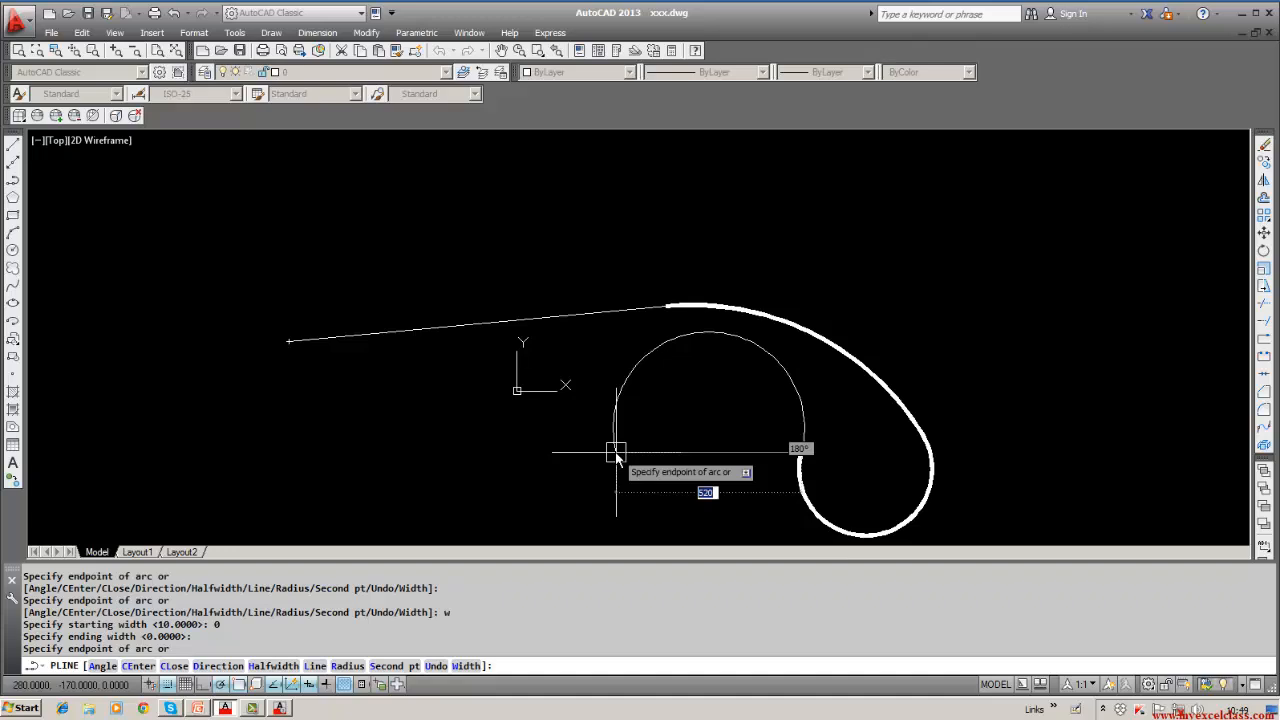
text(l)
key(Return)
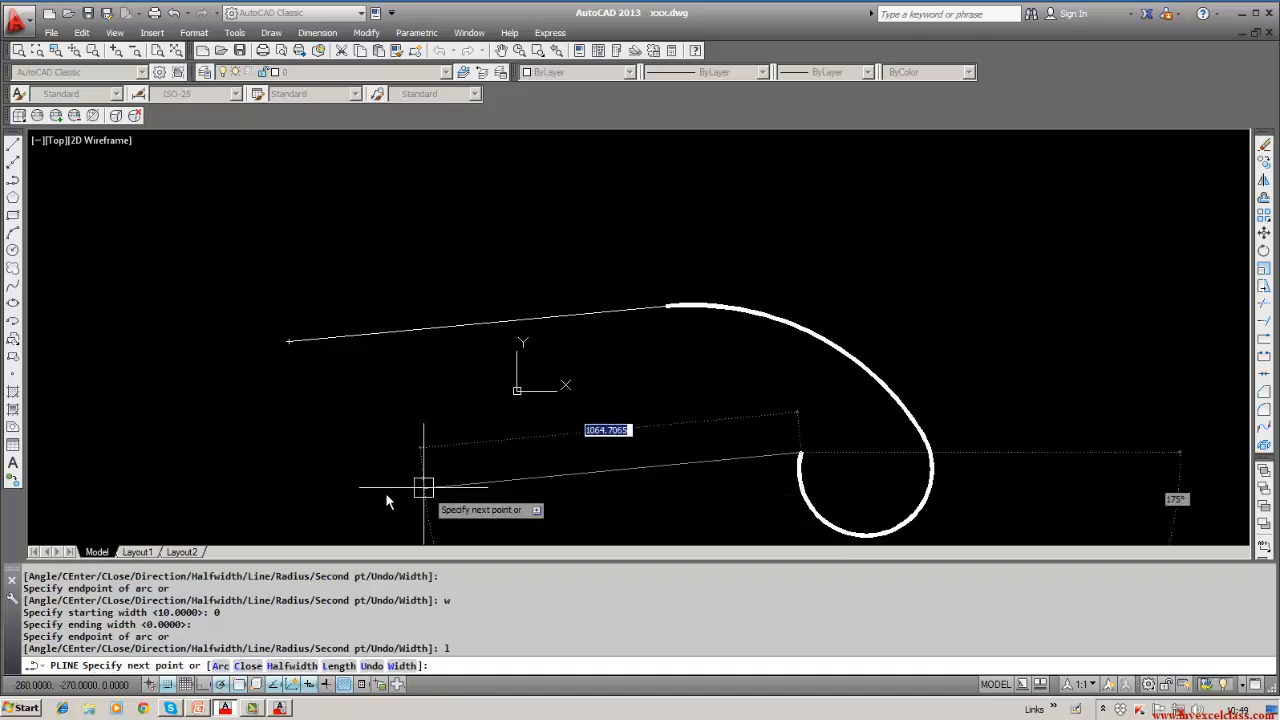
click(331, 473)
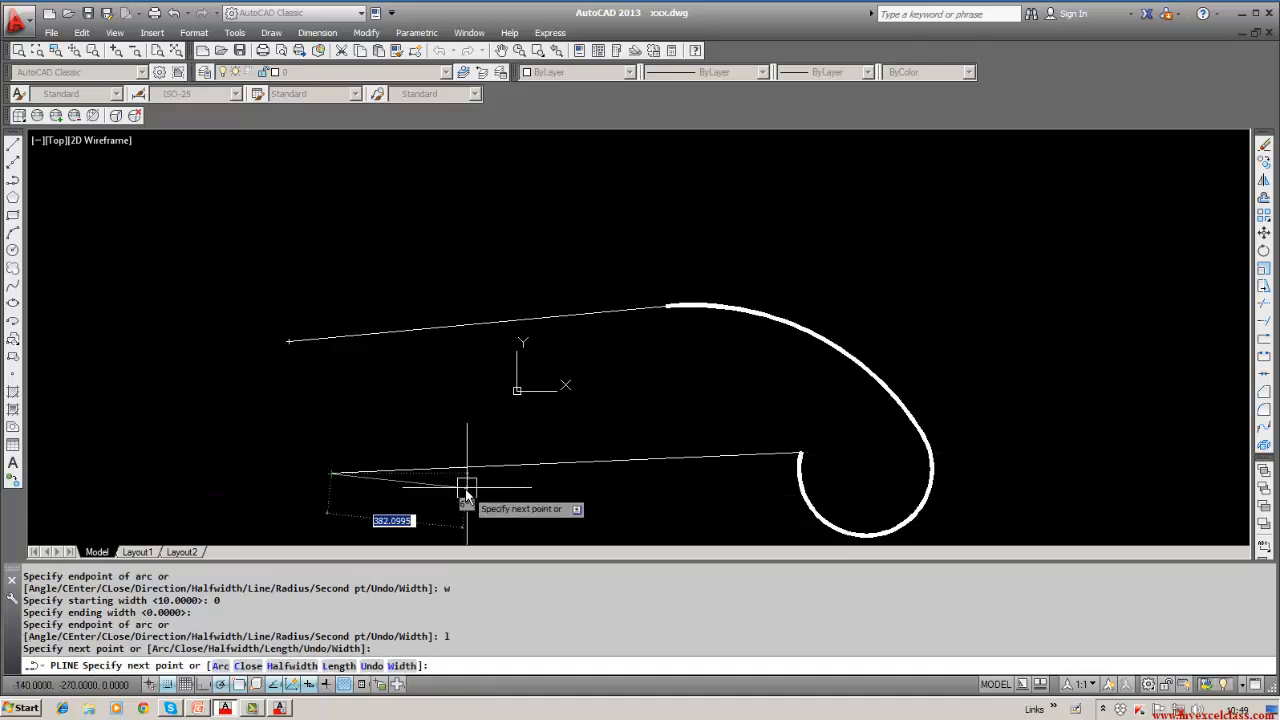
key(Return)
Erase the polyline of thin lines and thick arcs using a window selection around it.
middle_drag(467, 492, 462, 457)
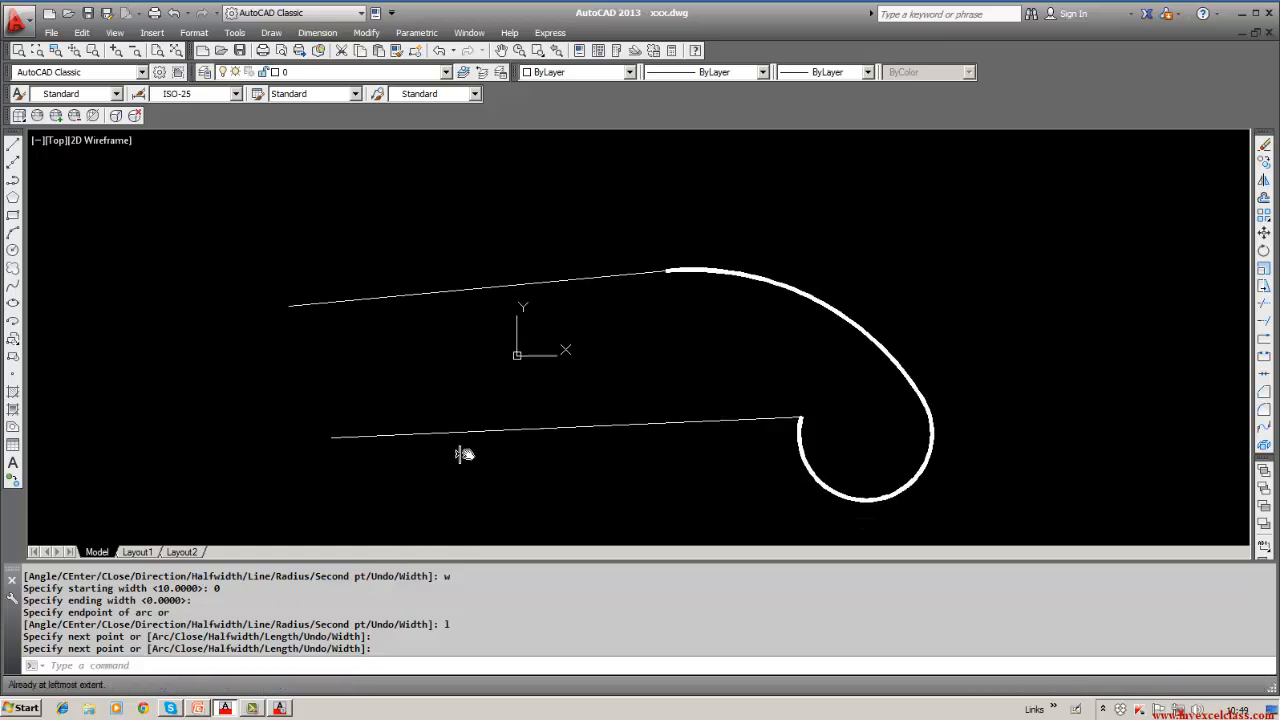
click(1264, 144)
text(w)
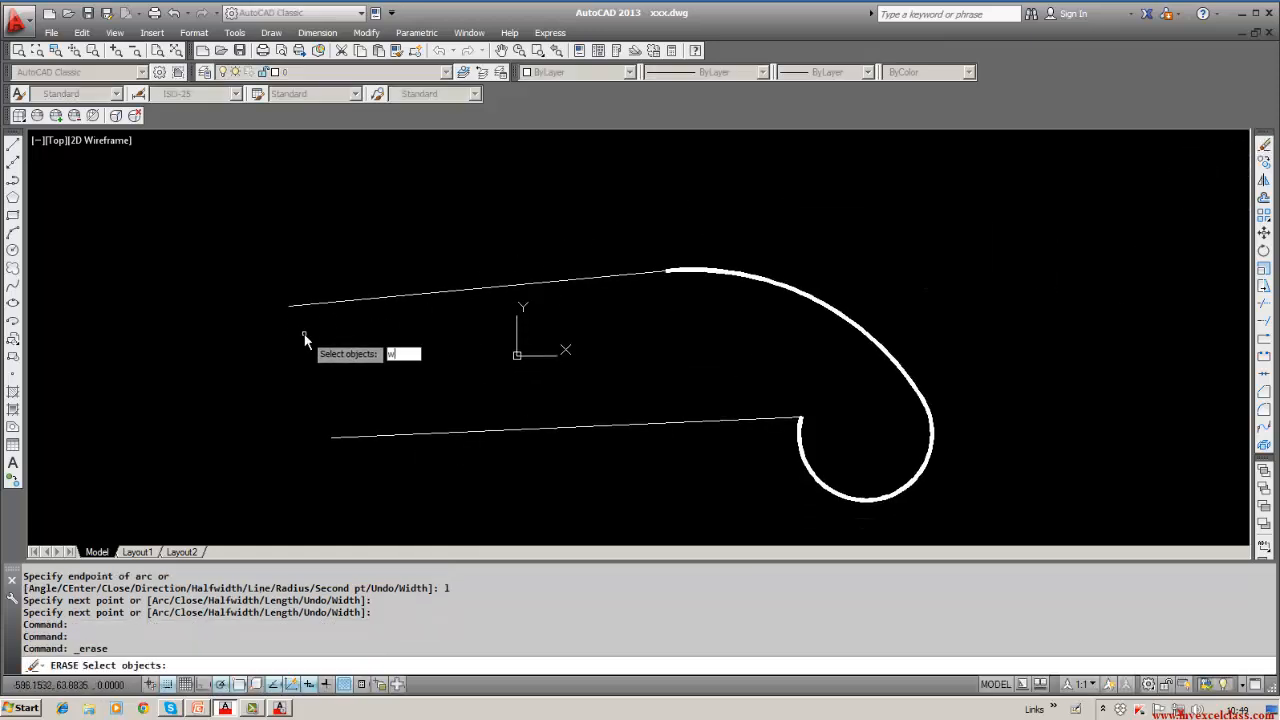
key(Return)
click(214, 208)
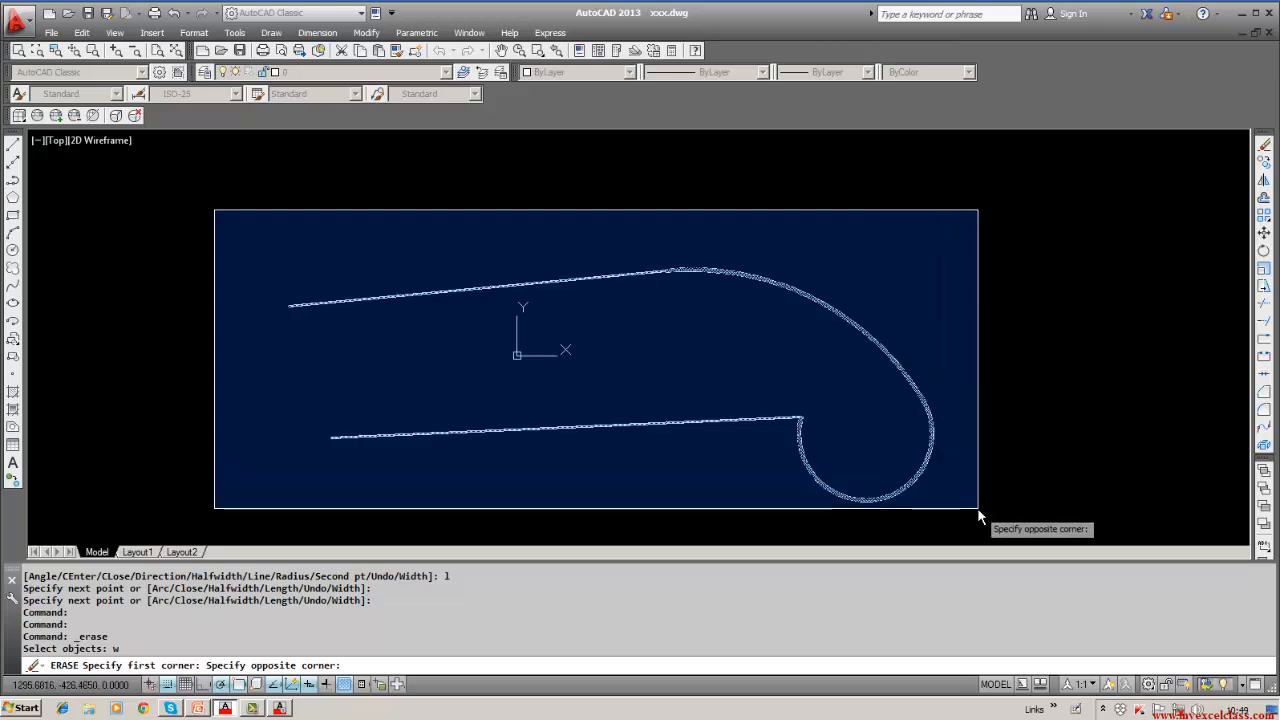
click(982, 524)
key(Return)
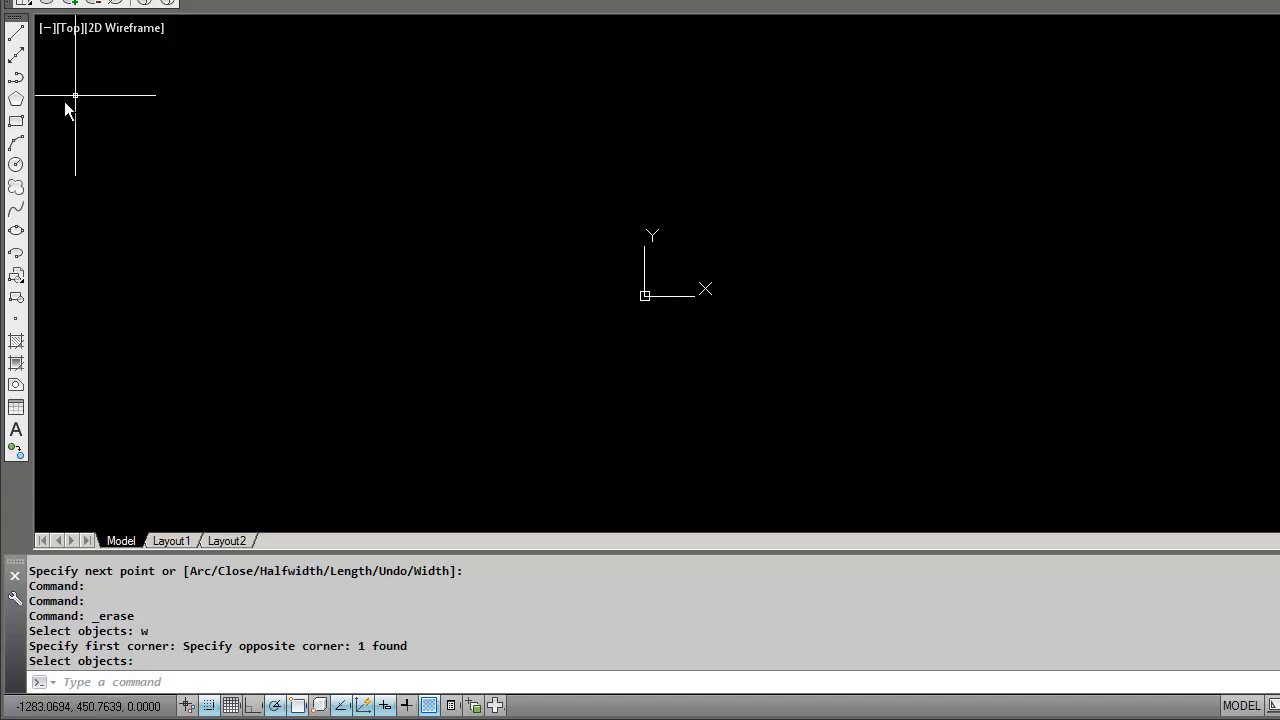
Draw a triangular polyline through -640,80, 450,420 and 620,-220, ending it on its start point without the Close option.
click(16, 78)
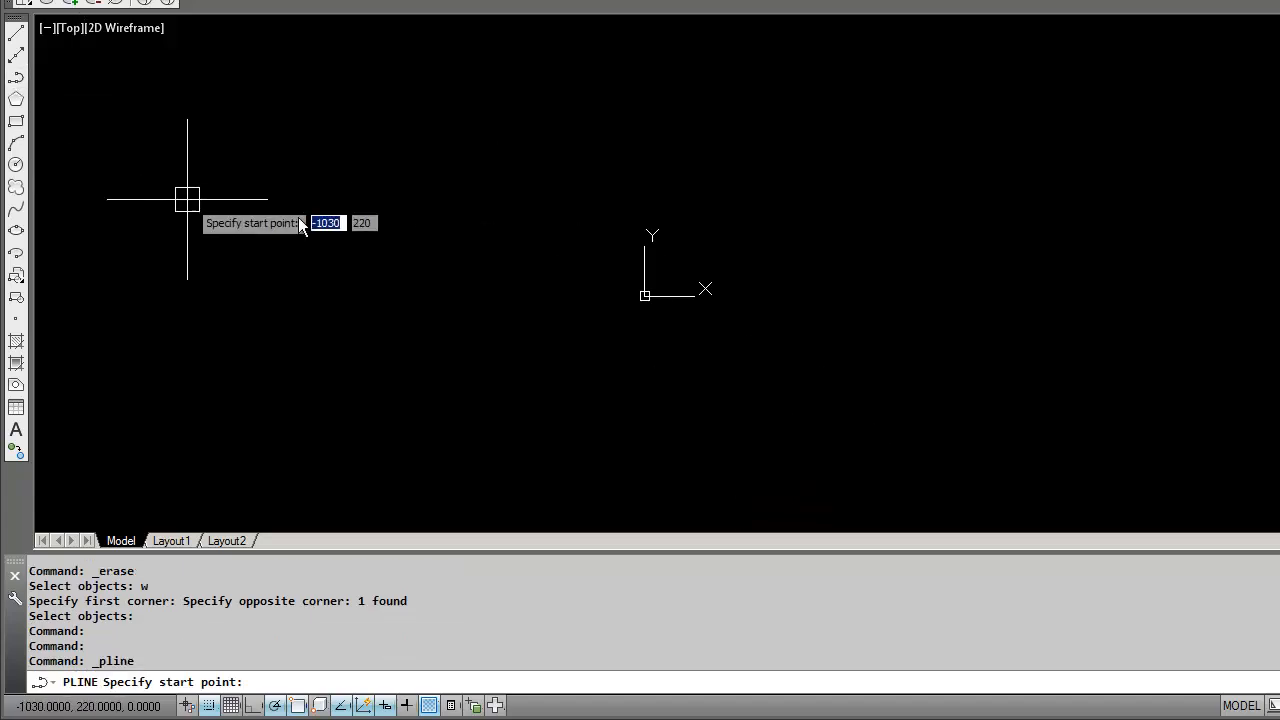
click(360, 261)
click(843, 111)
click(918, 393)
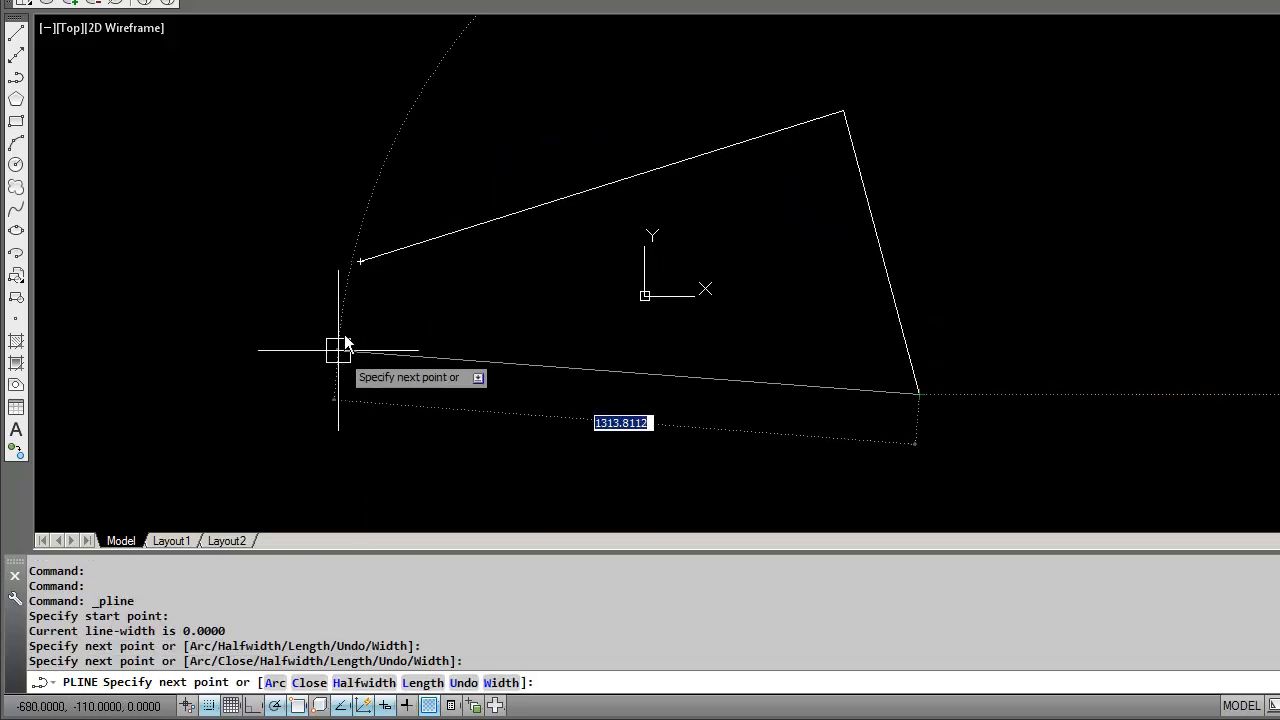
click(361, 262)
key(Return)
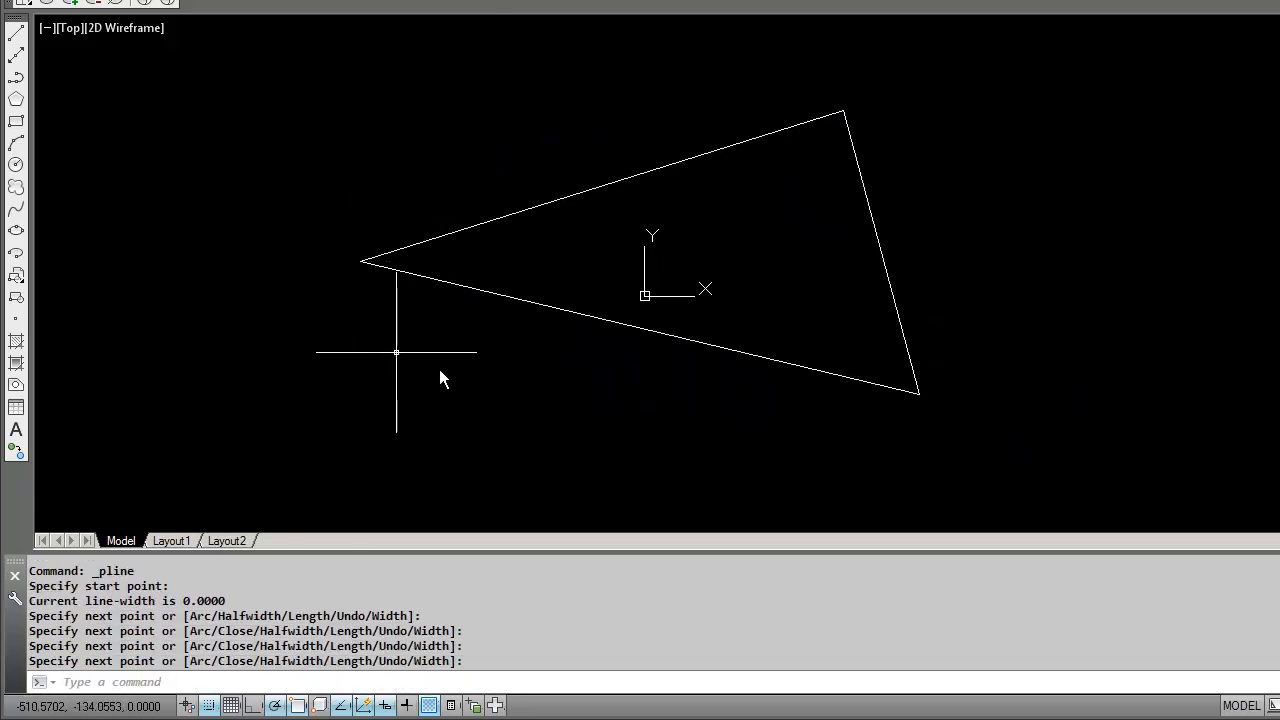
List the properties of the triangular polyline with the LIST command, and close the text window.
text(LI)
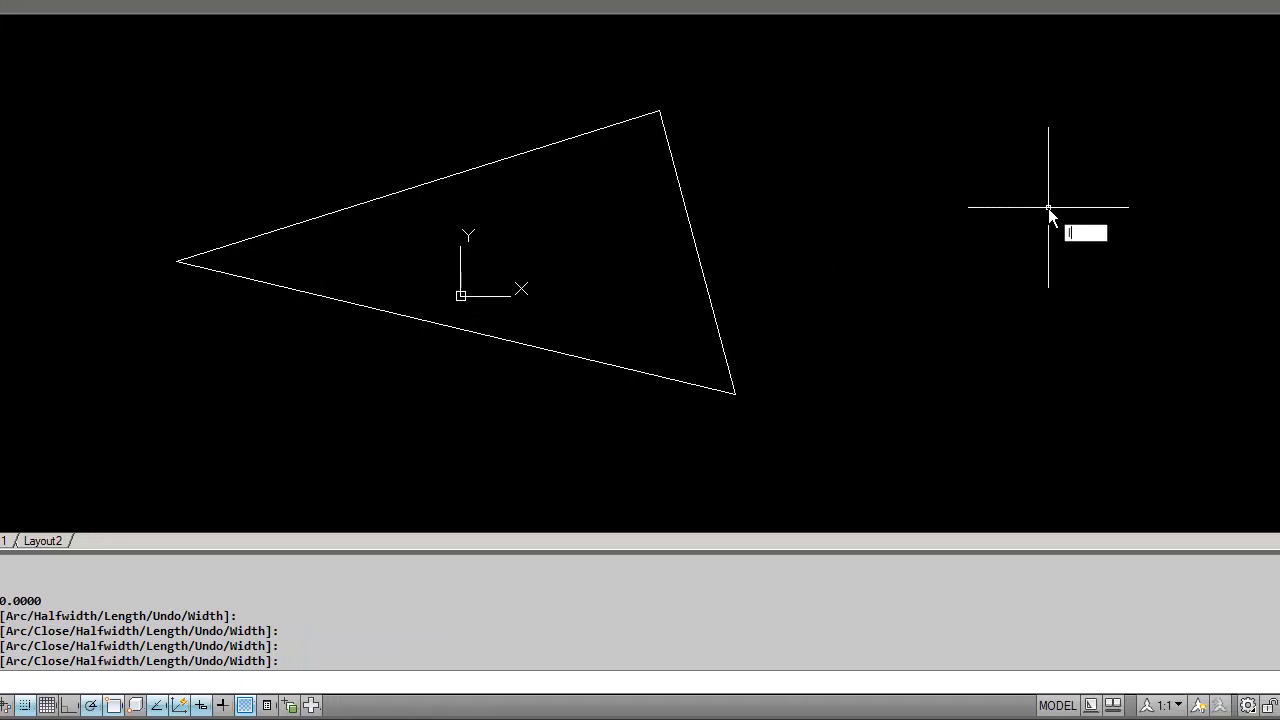
text(ST)
key(Return)
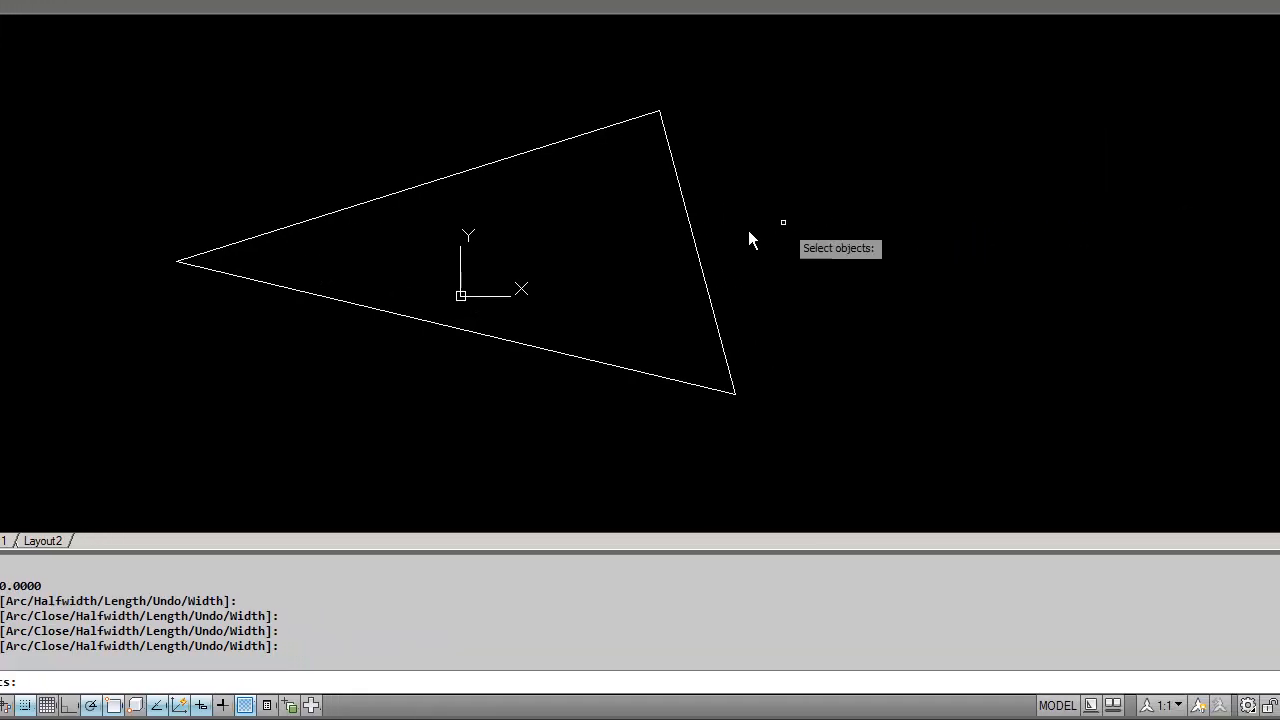
click(686, 236)
key(Return)
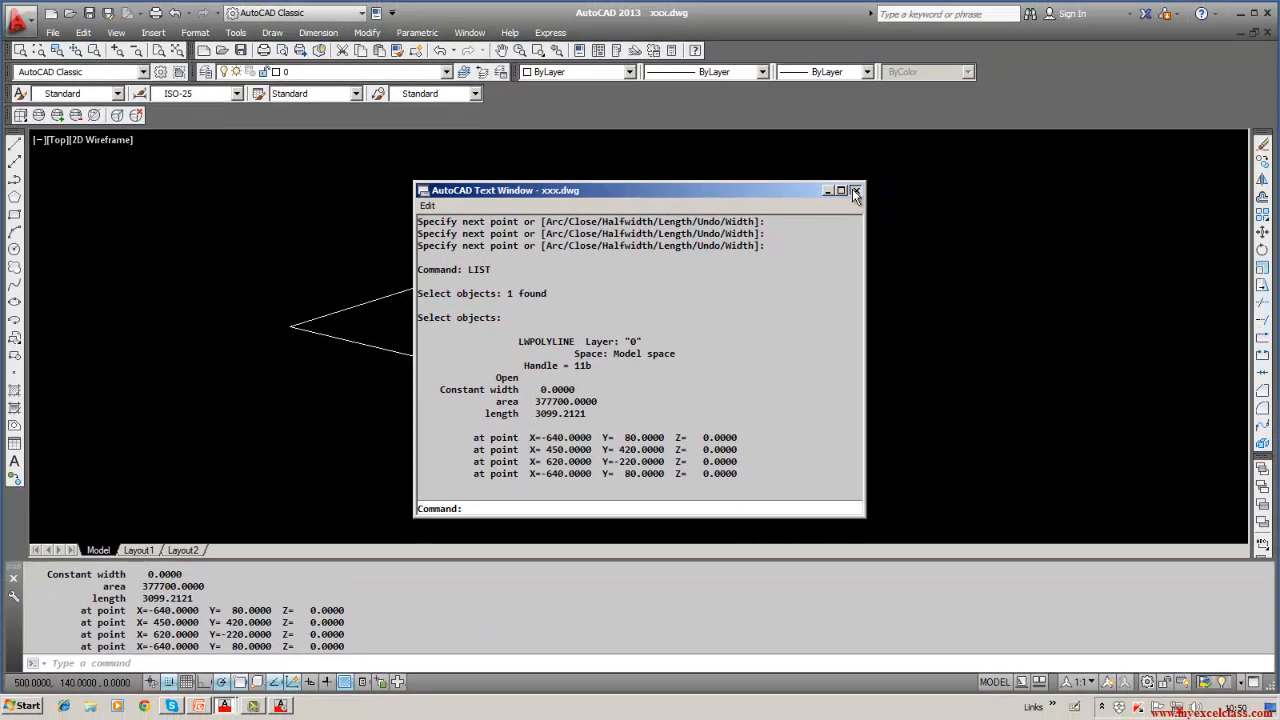
click(855, 191)
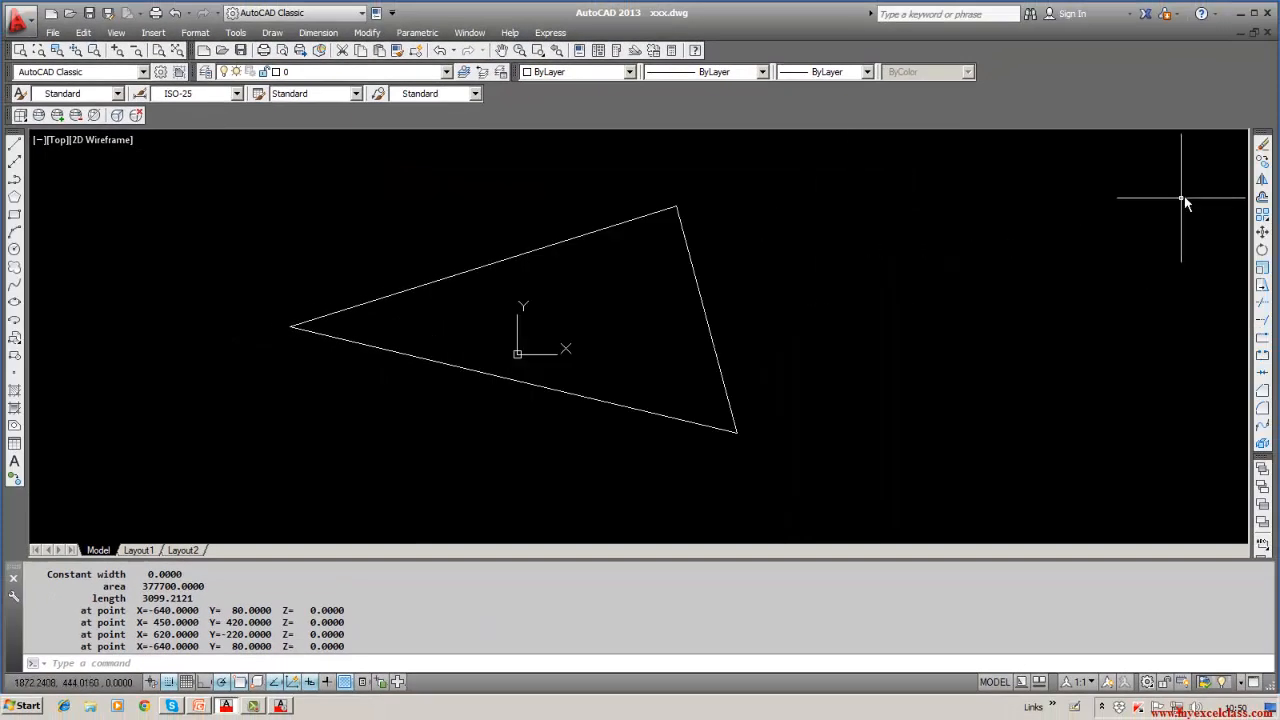
Erase the triangular polyline and switch from the Lesson-04 slide in PowerPoint back to the AutoCAD drawing.
click(1262, 145)
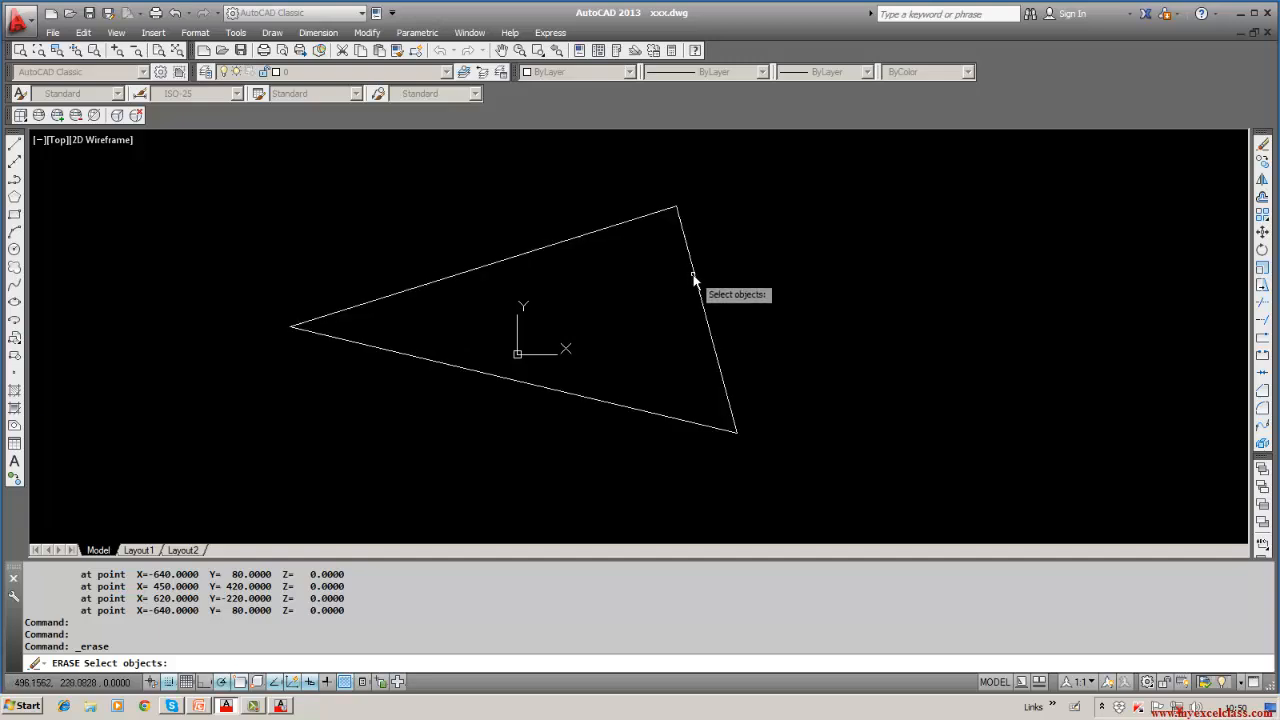
click(696, 275)
key(Return)
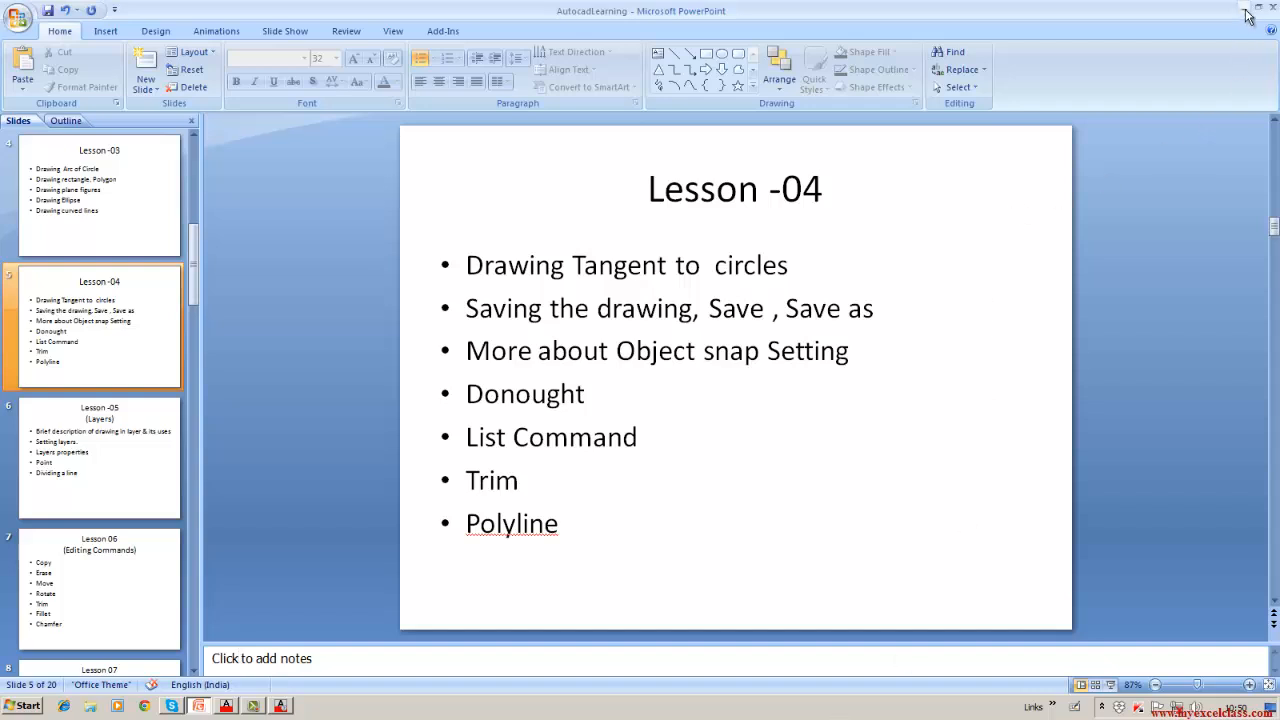
key(alt+Tab)
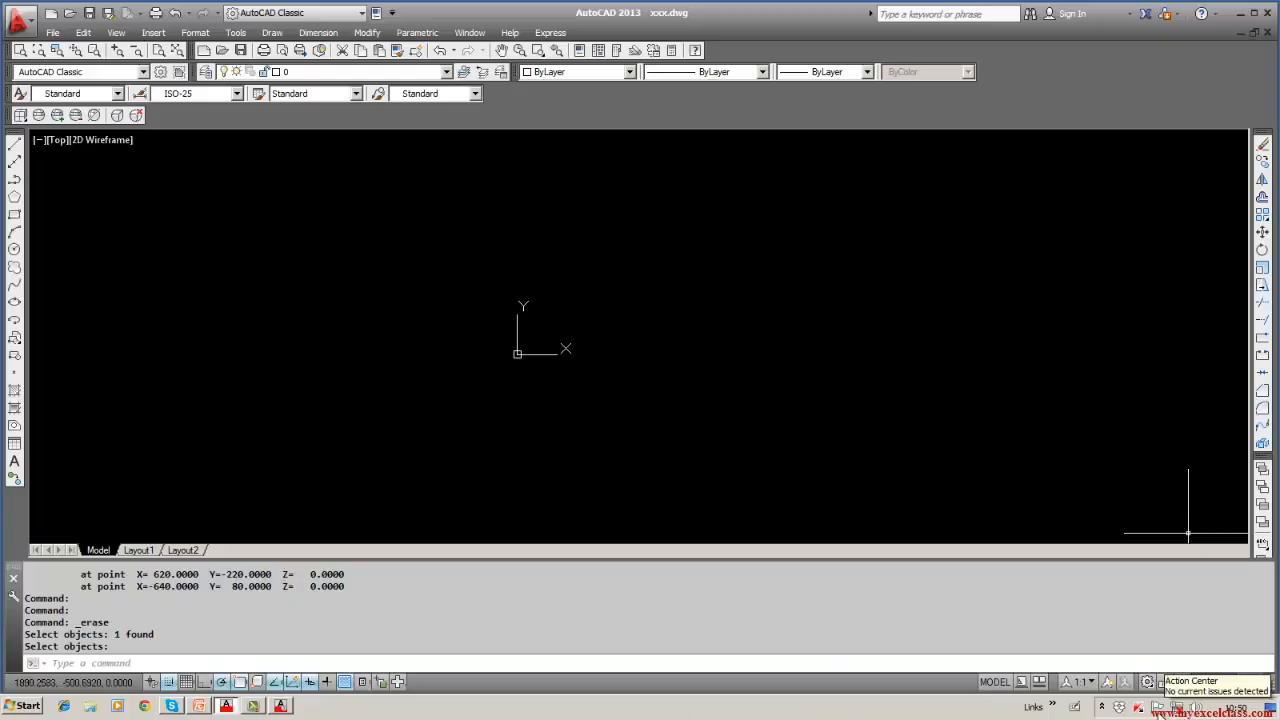